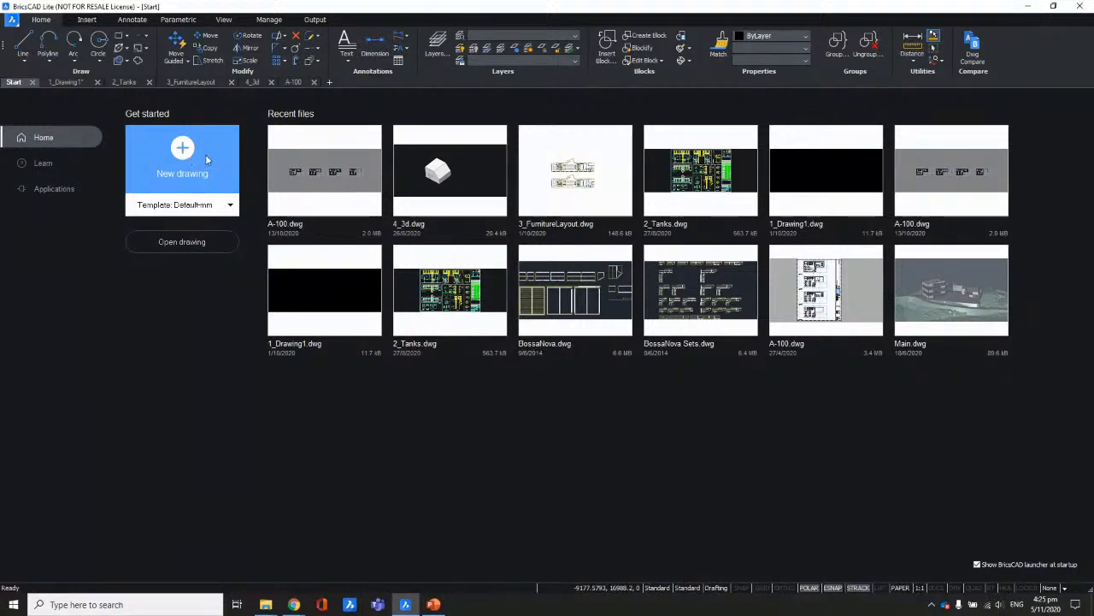
Step: Look over the Start page's file browser, learning resources and third-party apps, then return home
left_click(191, 244)
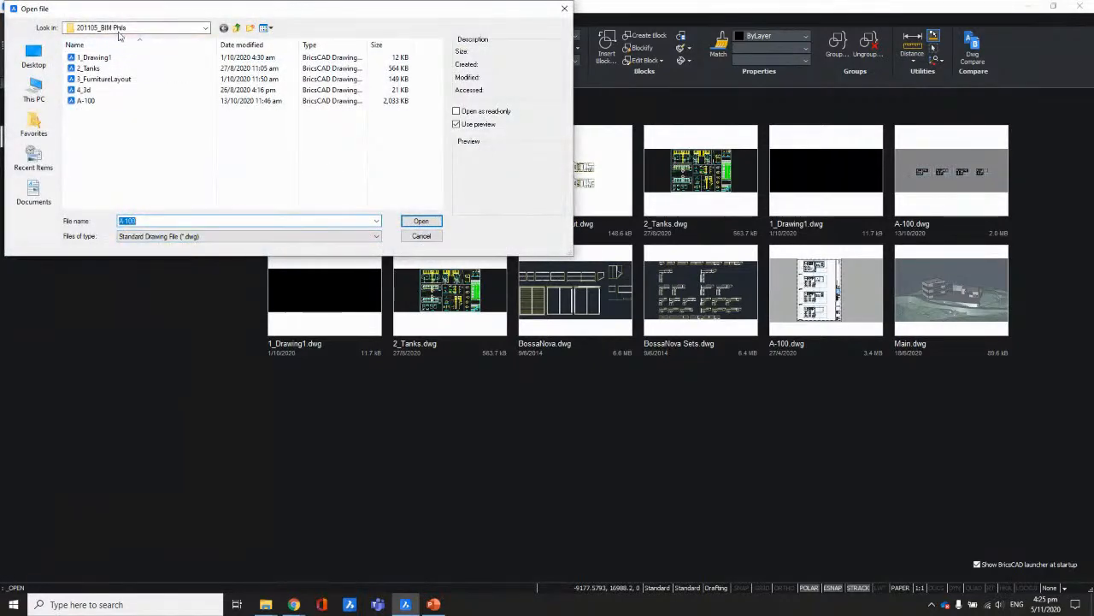
left_click(564, 10)
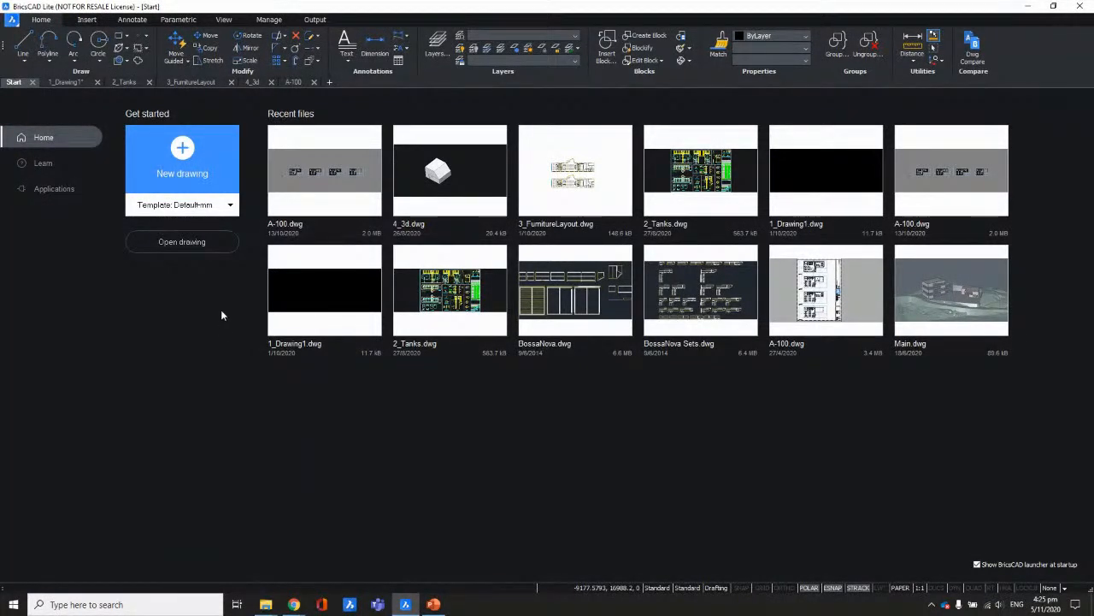
left_click(41, 166)
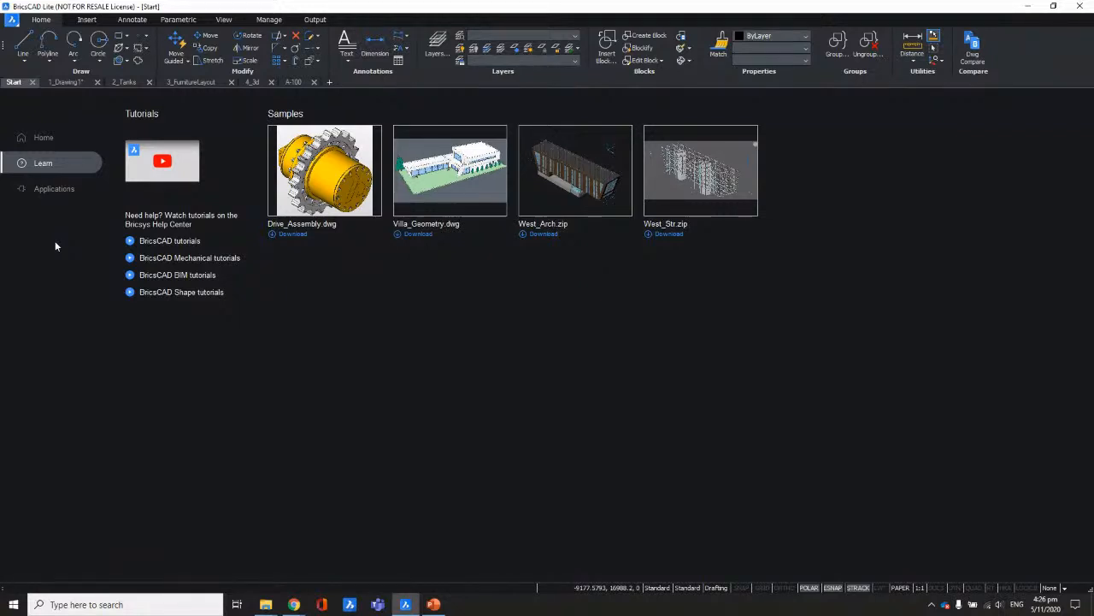
left_click(60, 189)
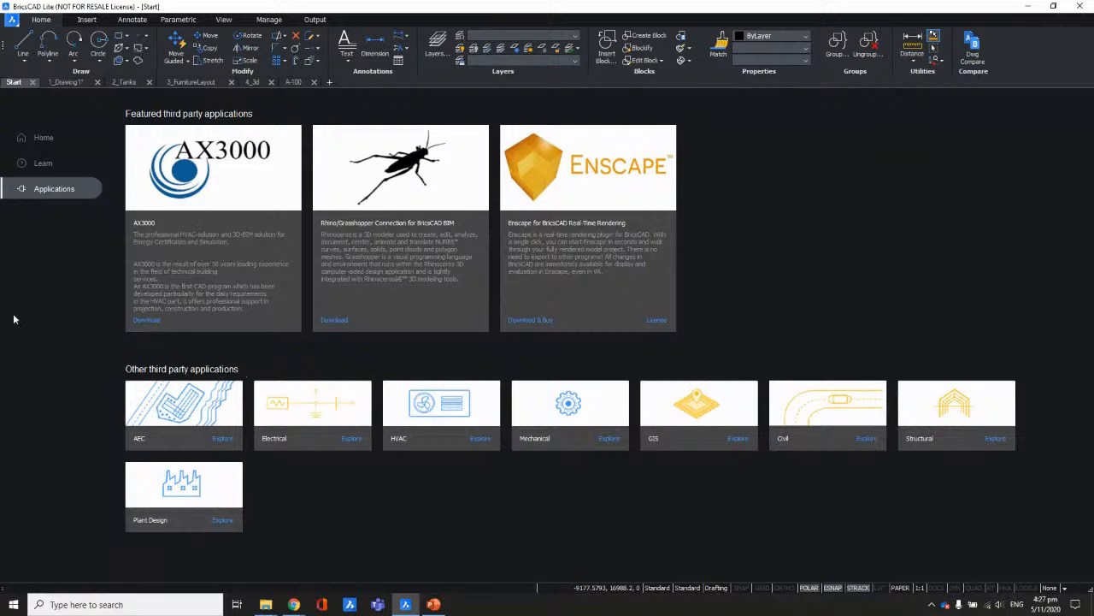
left_click(41, 139)
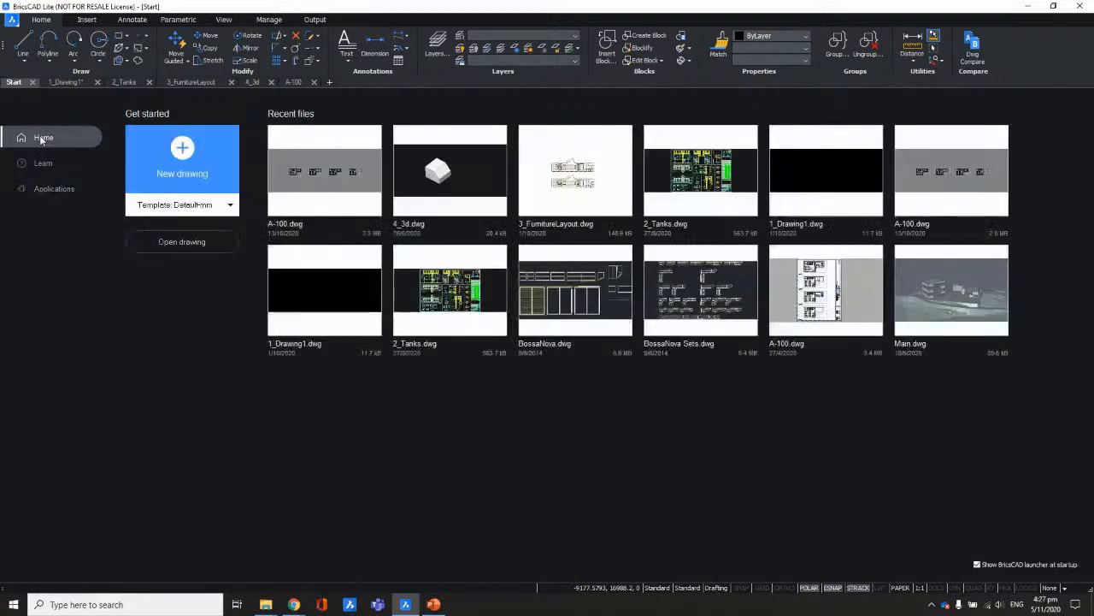
Step: Switch to 1_Drawing1 and browse the Insert through Output ribbon tabs, ending on Home
left_click(77, 83)
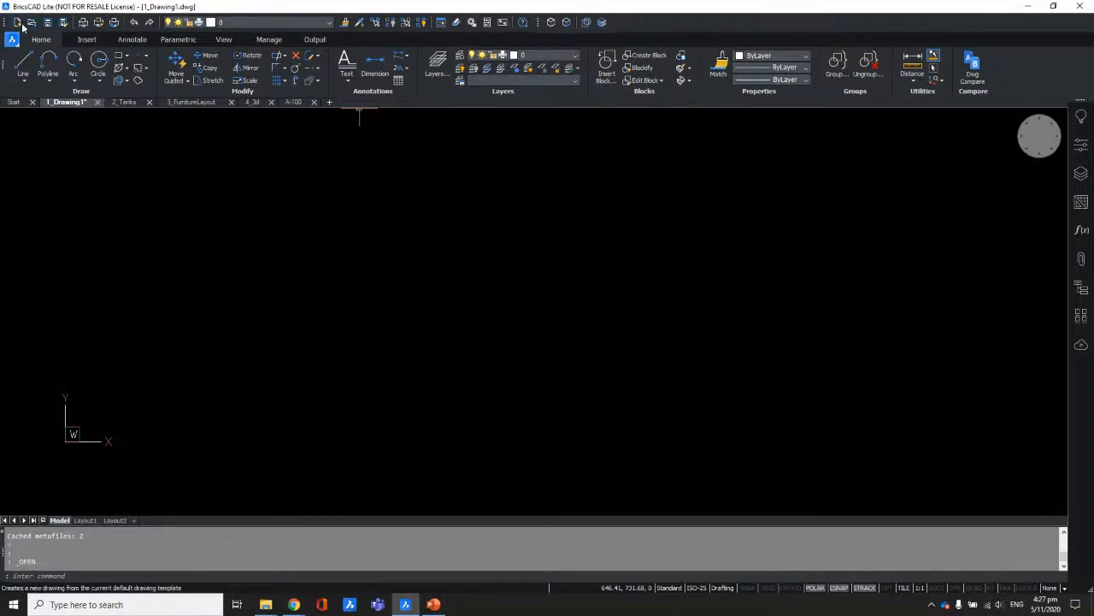
left_click(86, 40)
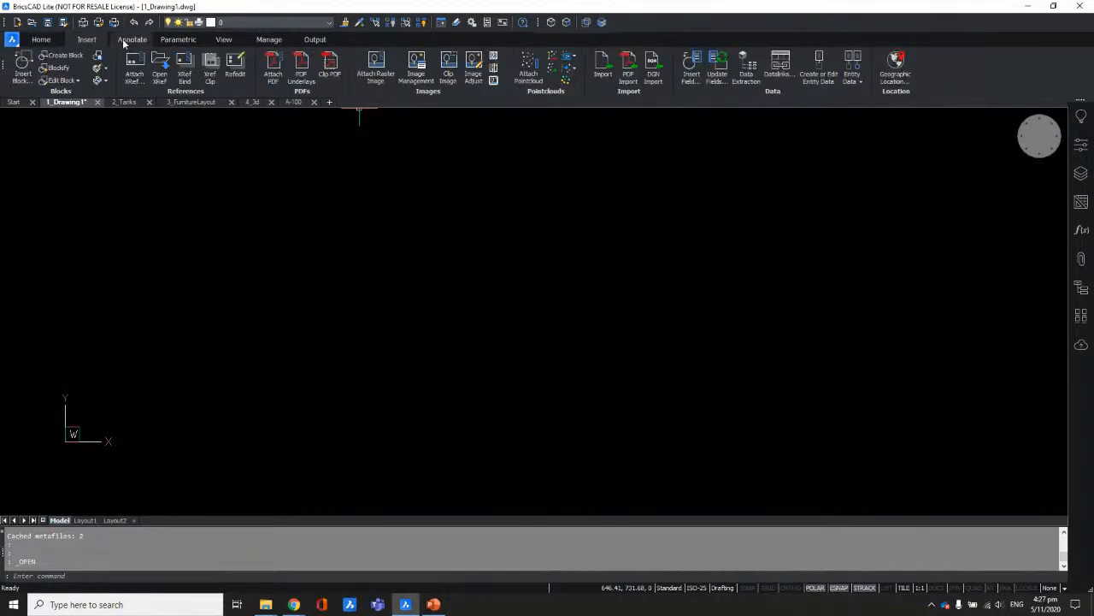
left_click(133, 39)
left_click(178, 39)
left_click(223, 39)
left_click(268, 40)
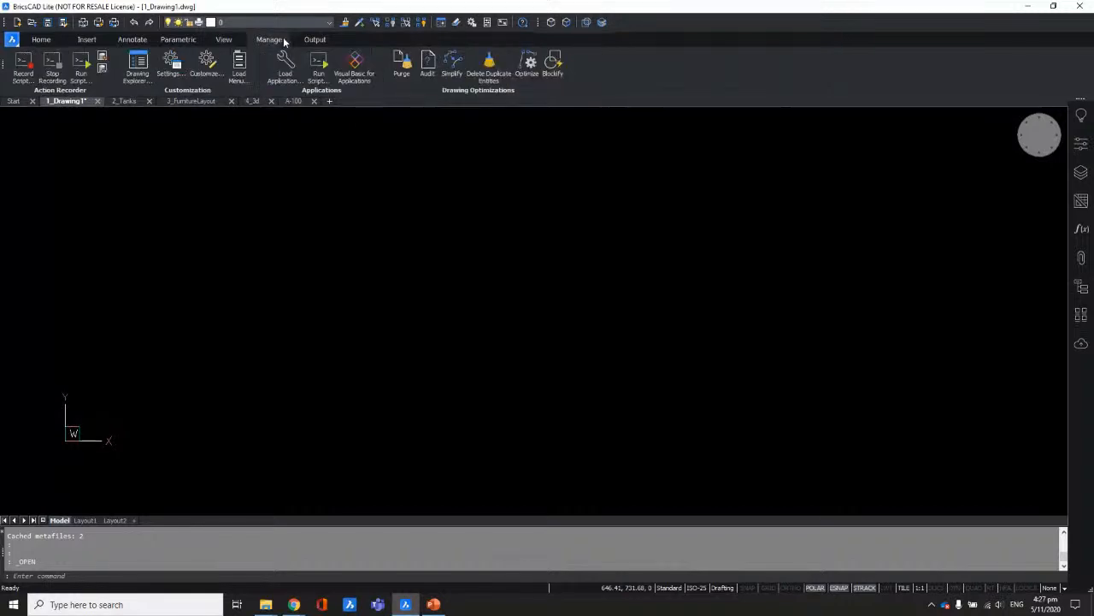
left_click(314, 39)
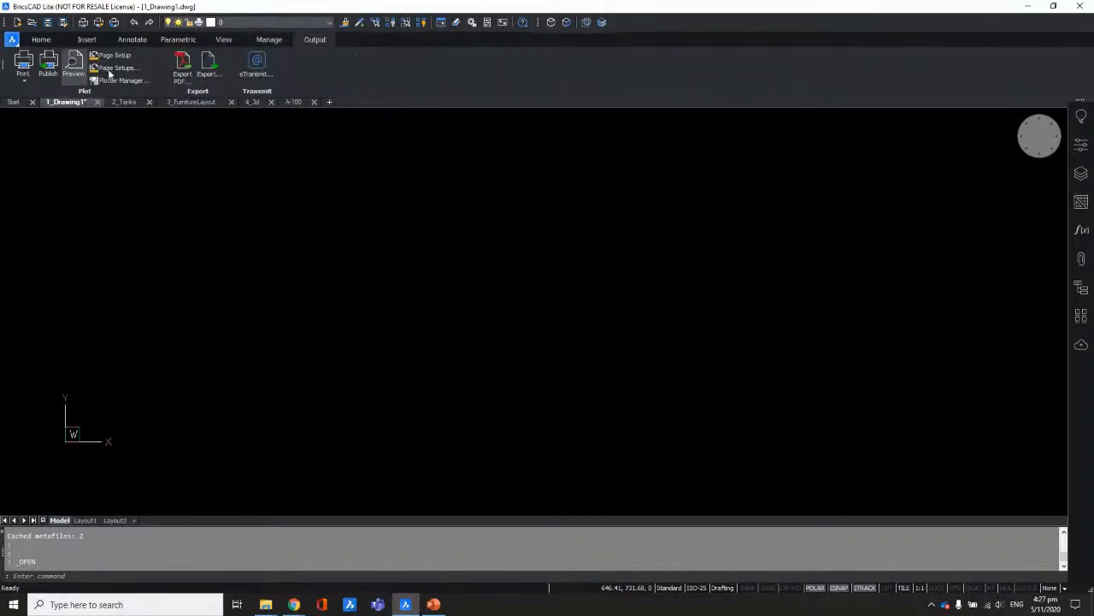
left_click(43, 40)
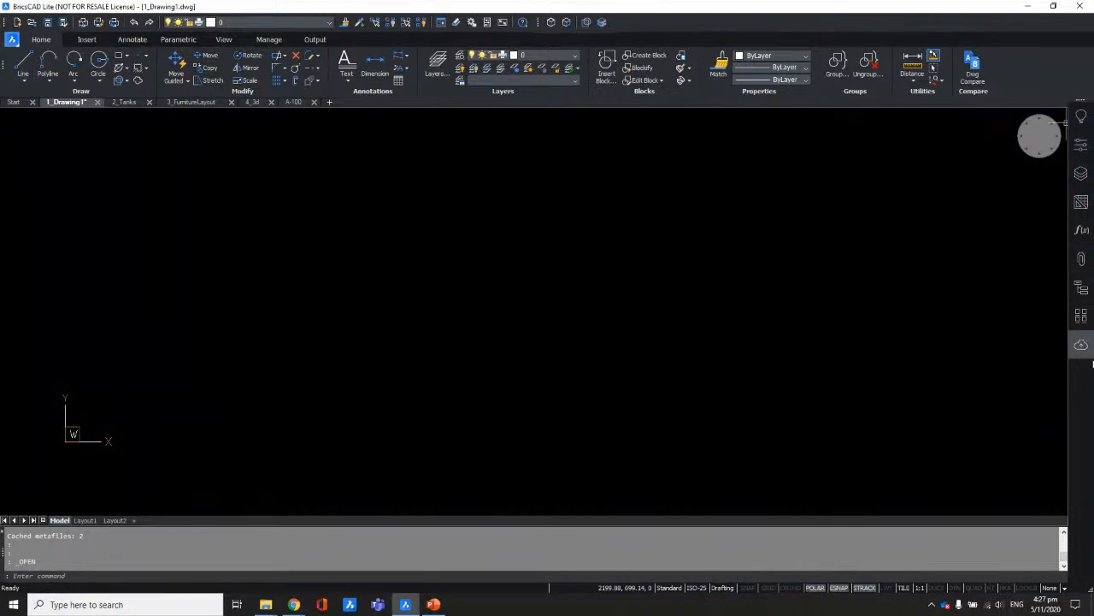
left_click(1081, 118)
left_click(1082, 143)
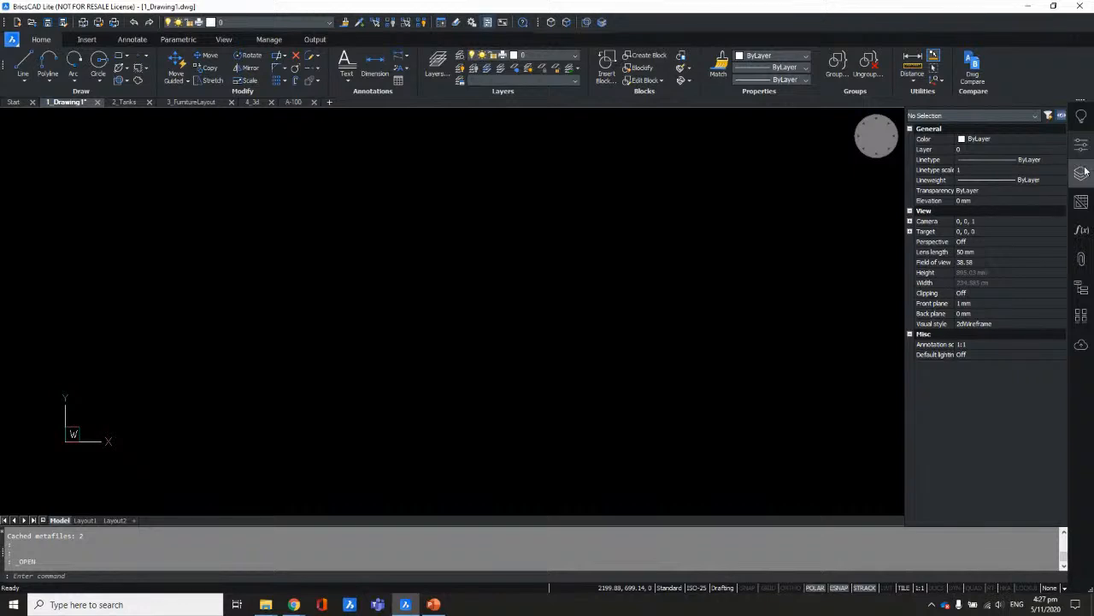
left_click(1083, 174)
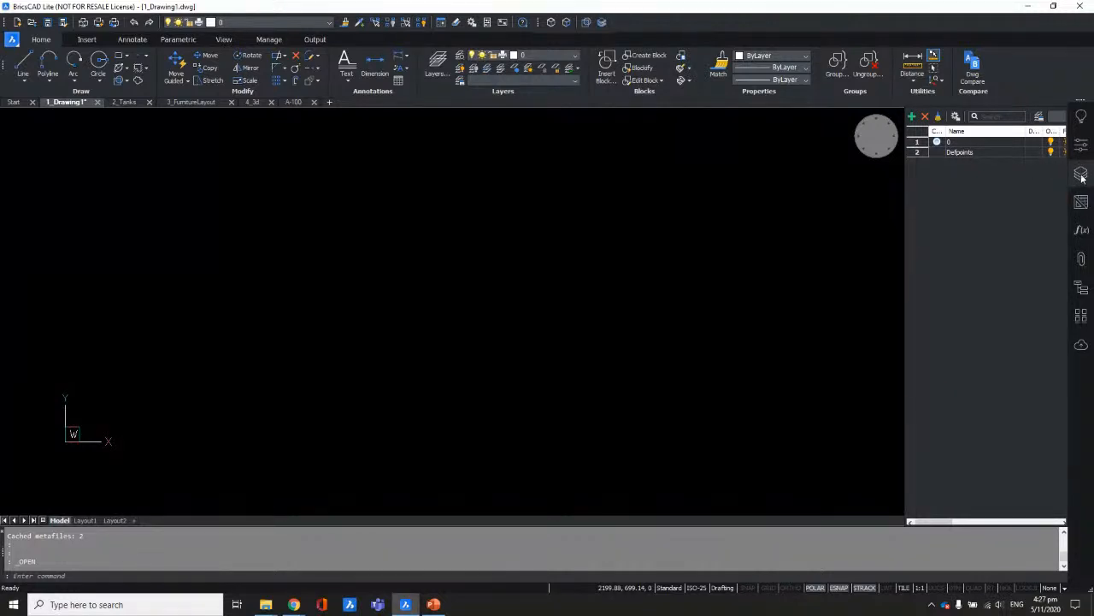
left_click(1082, 258)
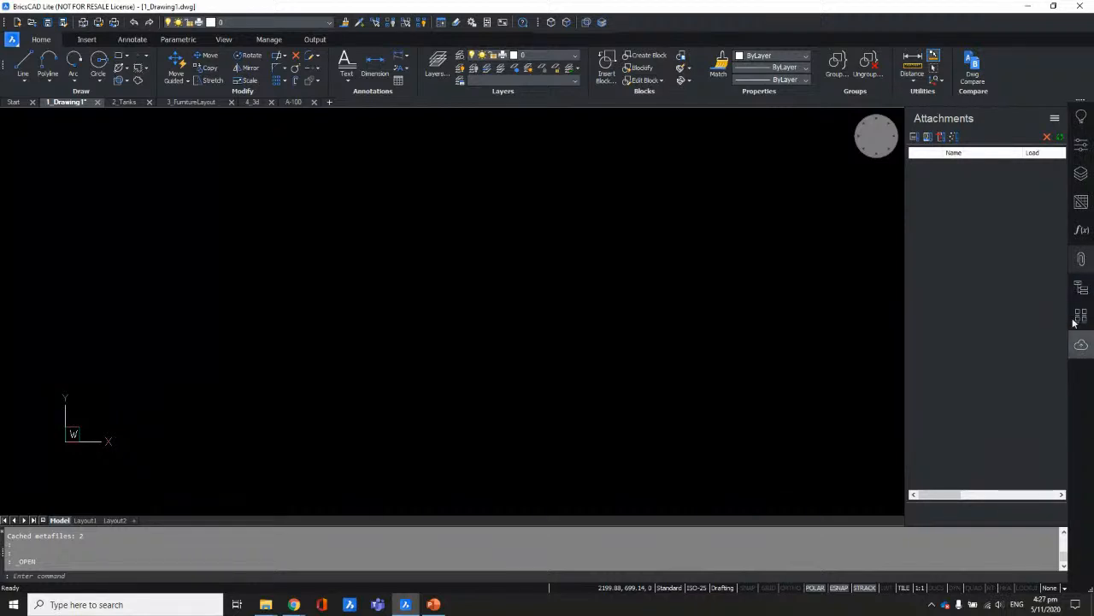
left_click(1082, 259)
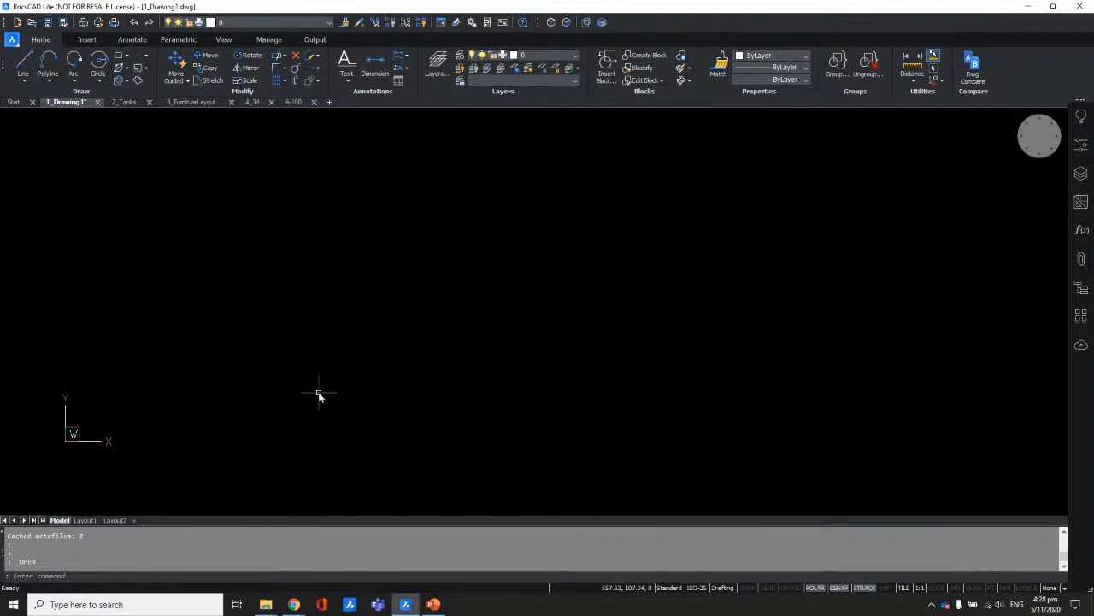
Step: Draw a diagonal line with the L command
type("l")
key("Return")
left_click(133, 376)
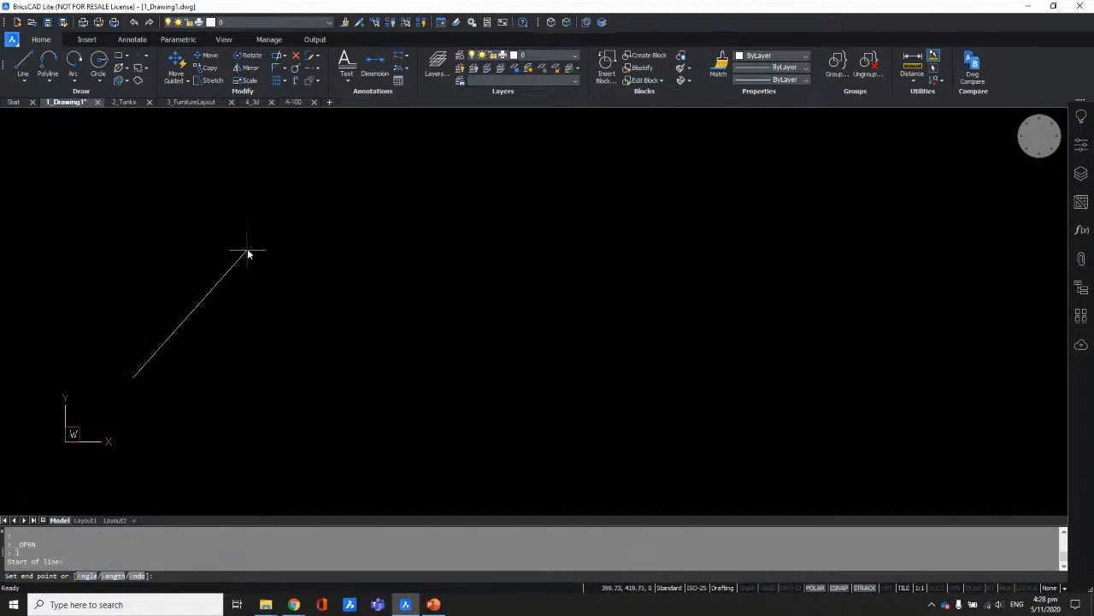
left_click(247, 253)
key("Return")
Step: Draw a square to the right of the line with REC
type("rec")
key("Return")
left_click(322, 237)
left_click(477, 390)
Step: Draw a circle to the right of the square
type("c")
key("Return")
left_click(619, 288)
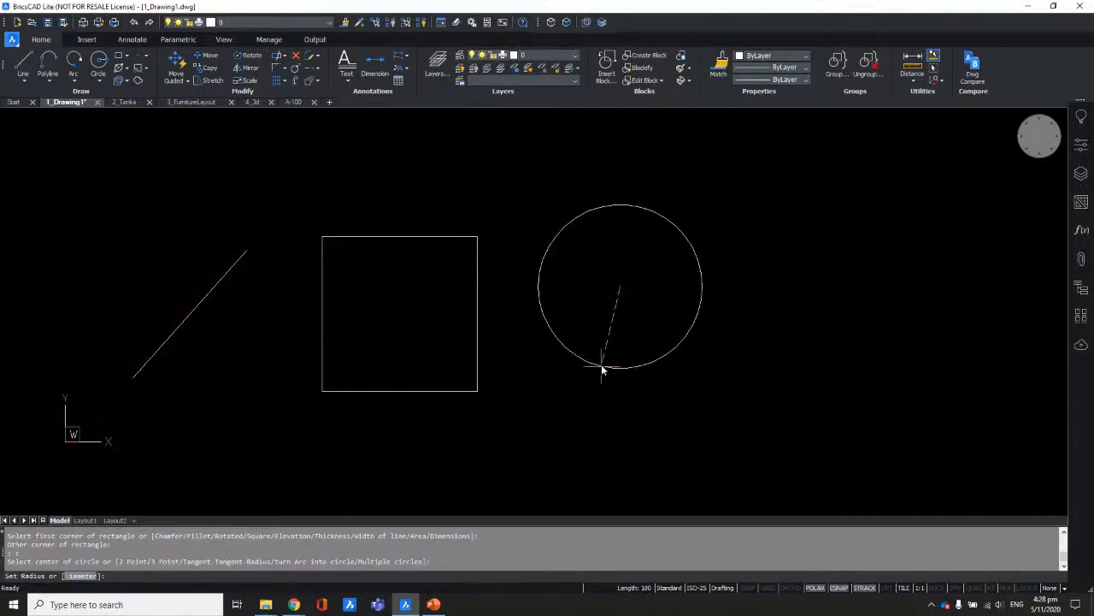
left_click(602, 368)
Step: Draw a tilted four-sided polyline right of the circle, then bring up Settings with OP
type("pl")
key("Return")
left_click(796, 283)
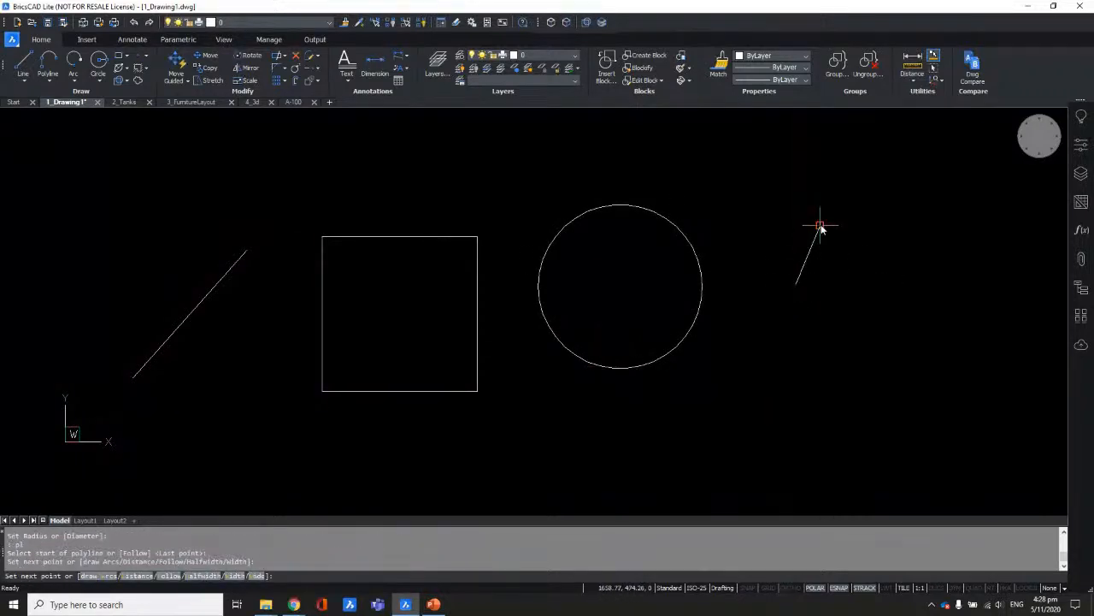
left_click(820, 226)
left_click(997, 306)
left_click(954, 404)
left_click(837, 365)
key("Return")
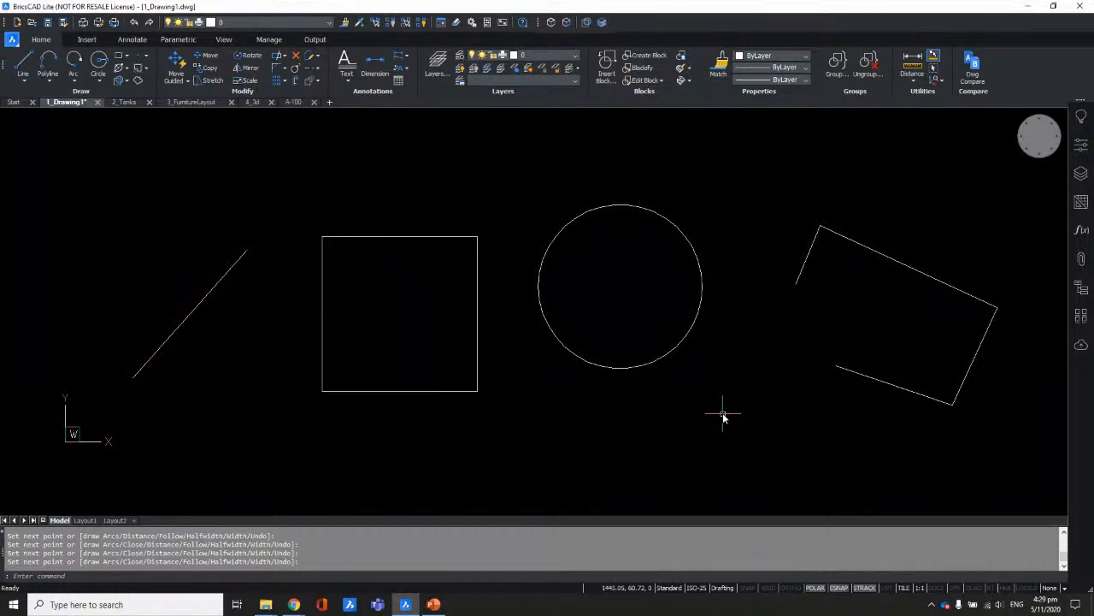
type("op")
key("Return")
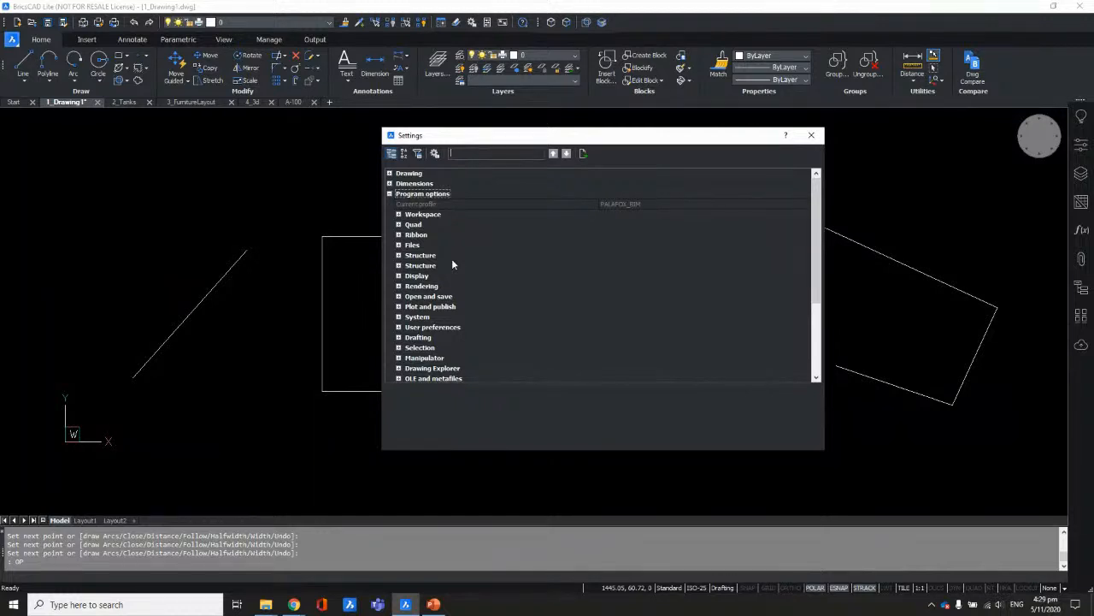
Step: Search Settings for 'backgrou' and jump to the next matching background setting
type("b")
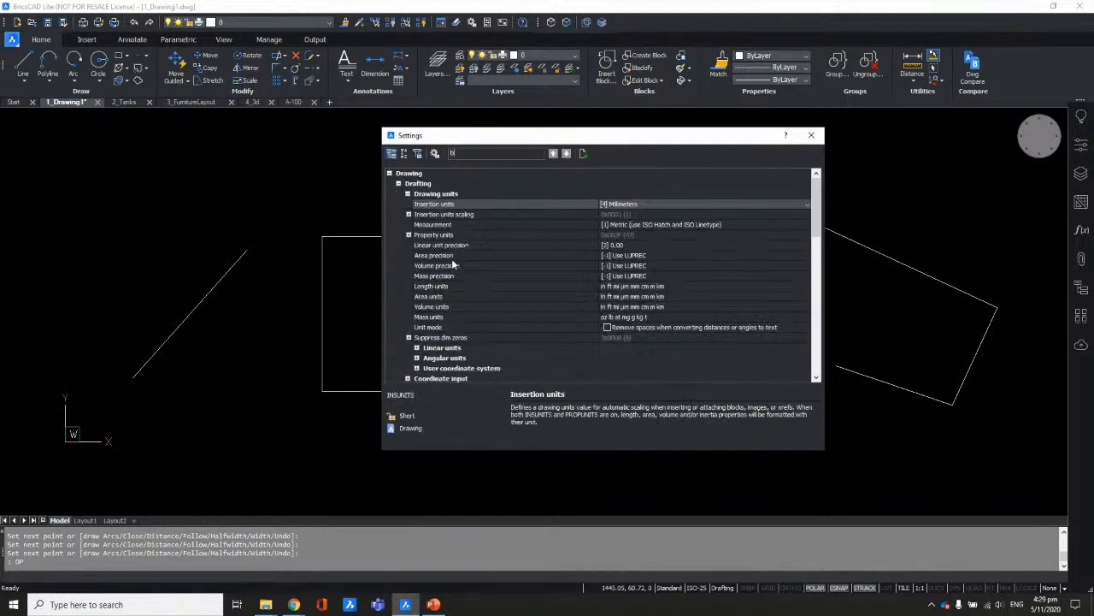
type("ackgr")
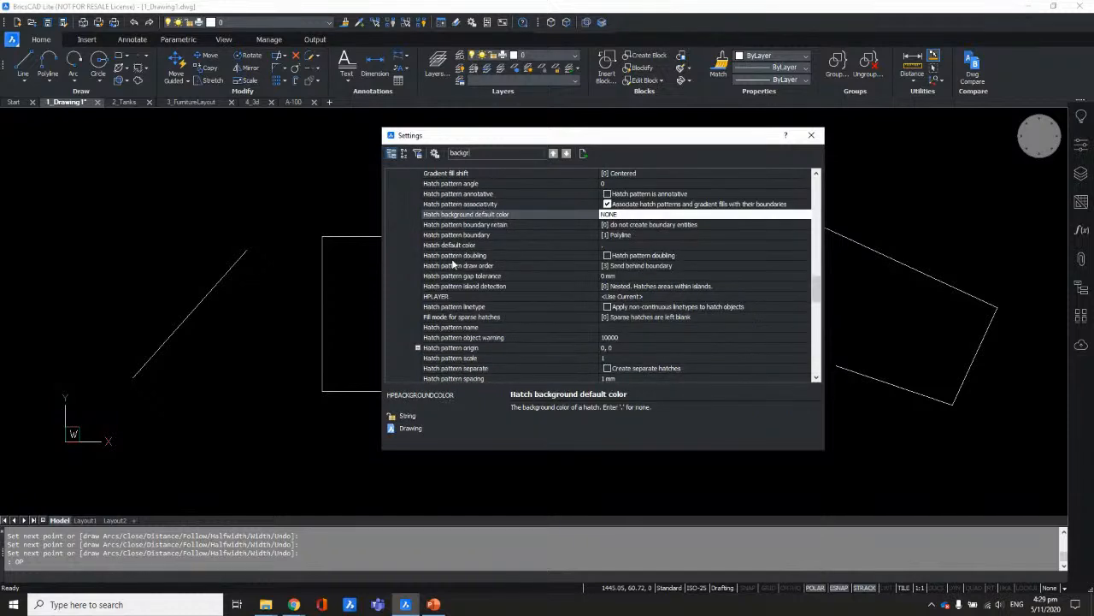
type("ou")
left_click(566, 157)
Step: Step to the Display Background color setting and change it to White
left_click(567, 155)
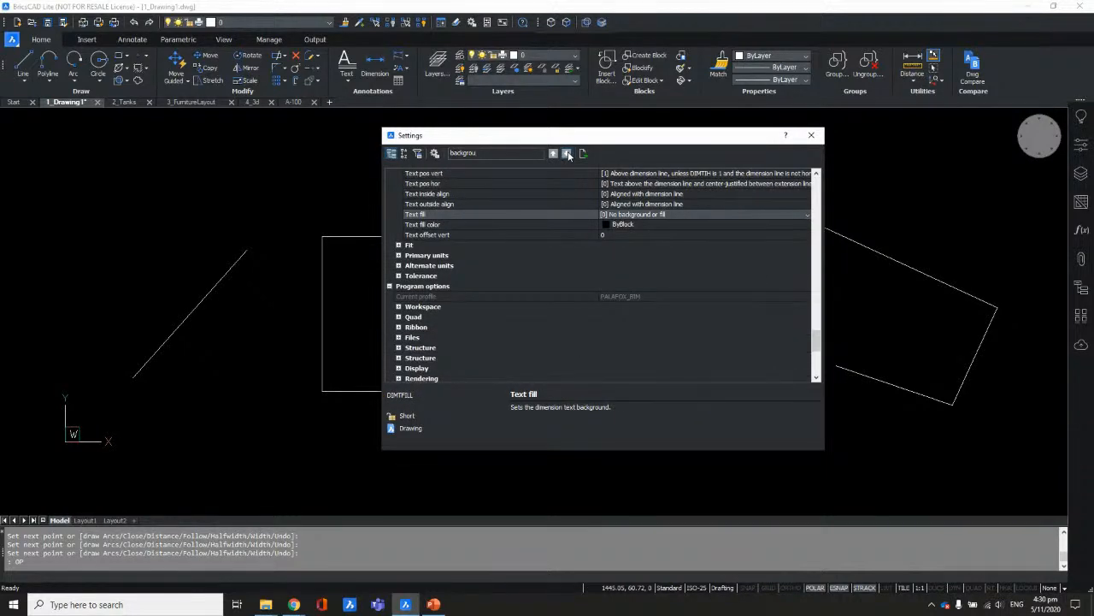
left_click(567, 155)
left_click(568, 154)
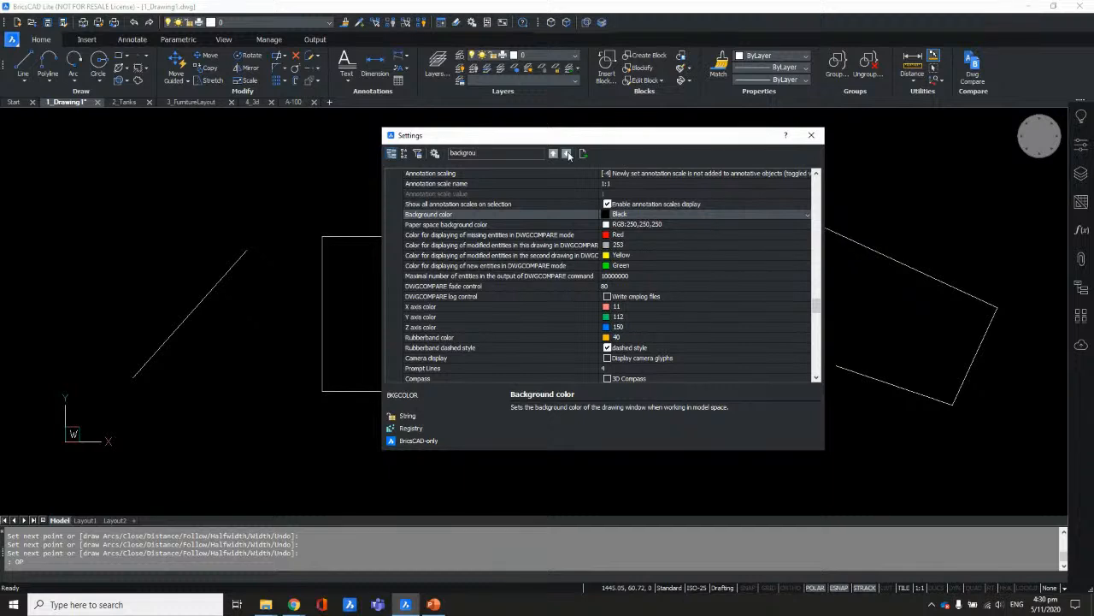
left_click(606, 216)
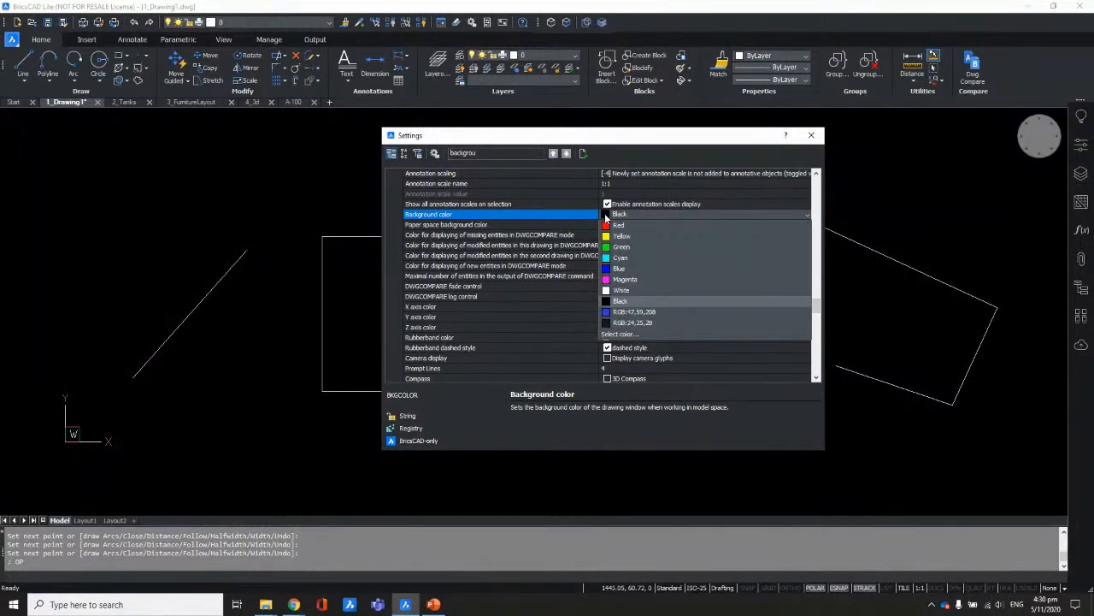
left_click(621, 290)
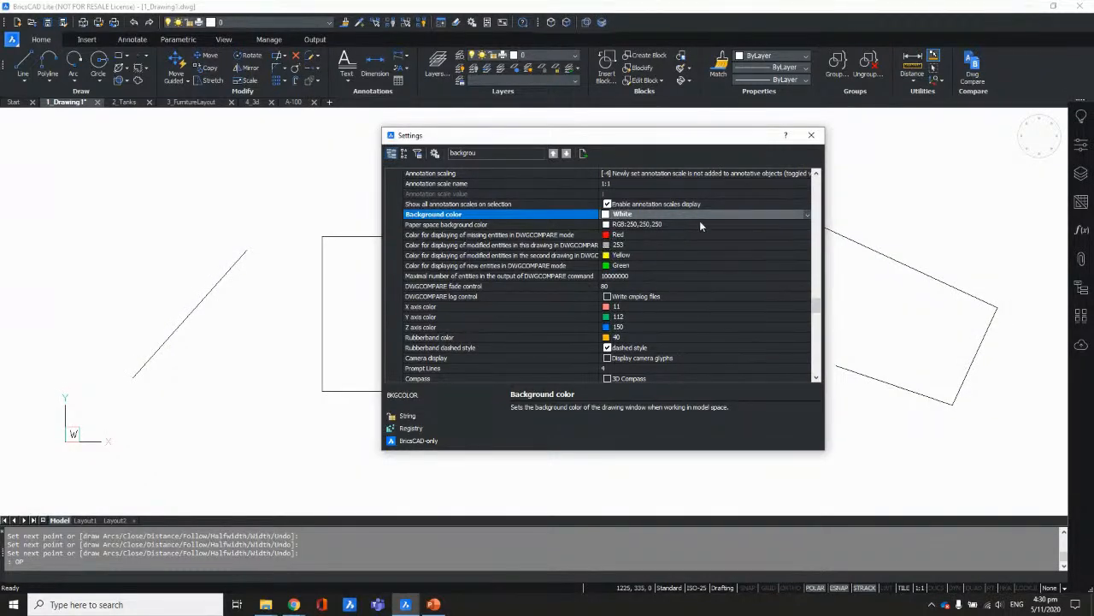
left_click_drag(628, 144, 583, 137)
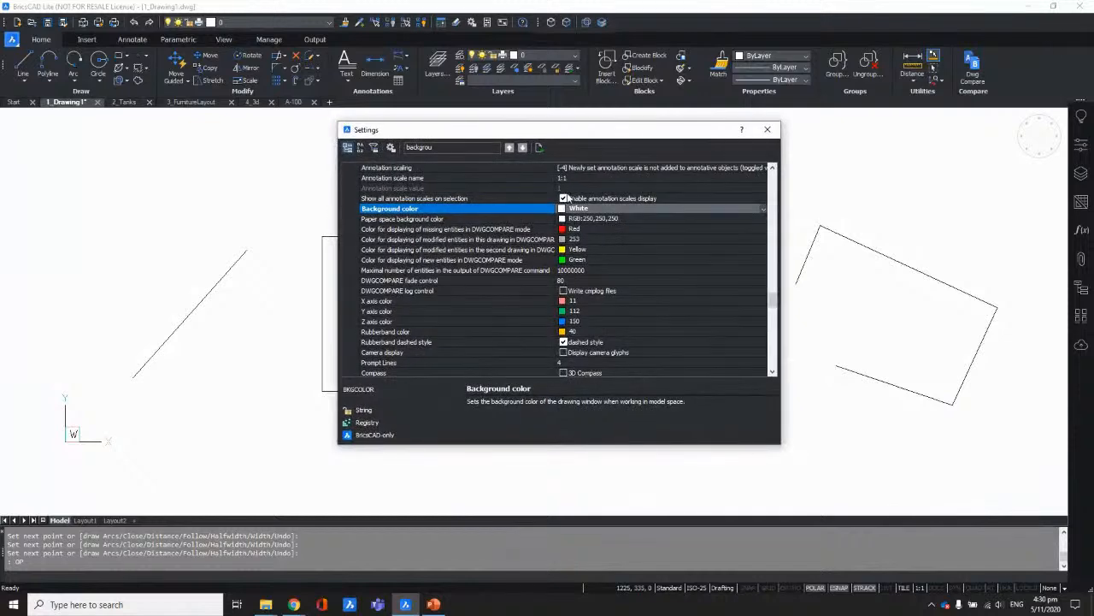
Step: Set the model space background color back to Black
left_click(564, 210)
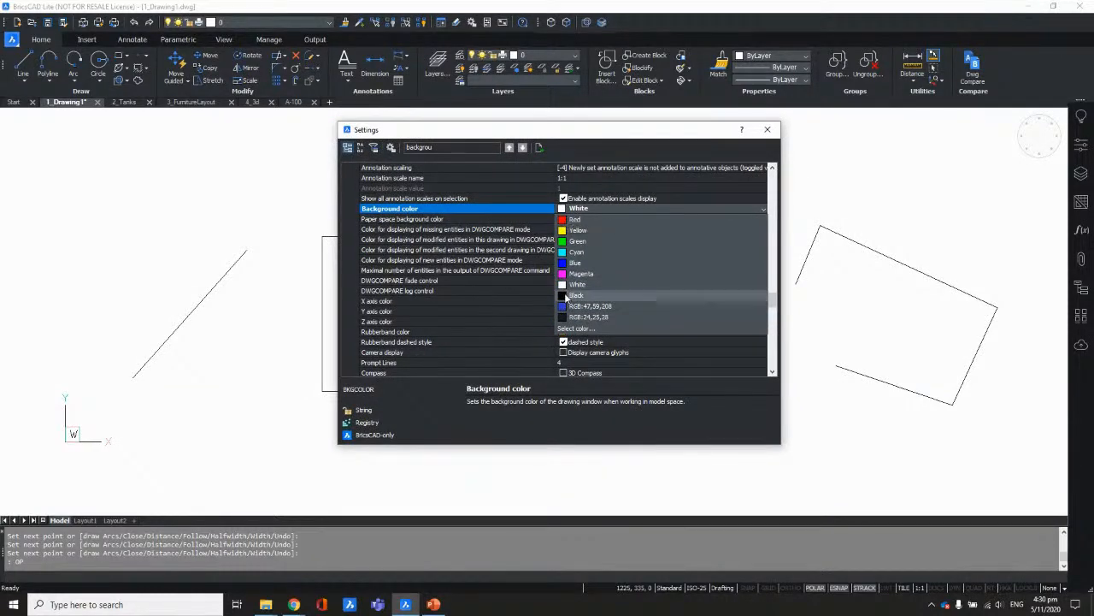
left_click(566, 295)
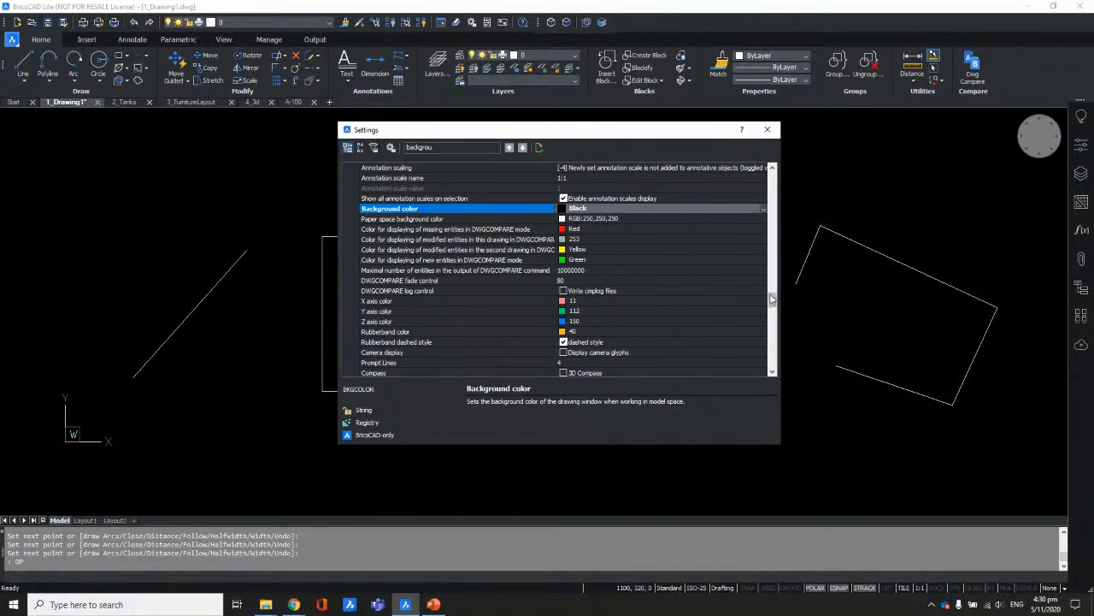
mouse_move(772, 306)
left_mouse_down()
mouse_move(772, 338)
mouse_move(772, 276)
mouse_move(772, 295)
left_mouse_up()
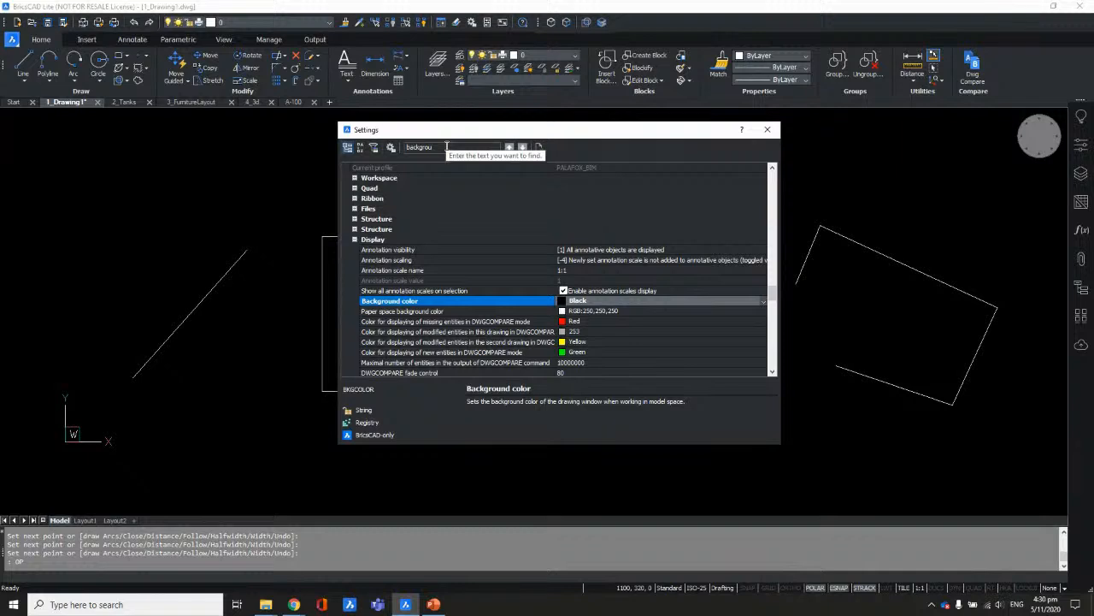
Step: Close Settings and zoom out so all four shapes are visible
left_click(764, 132)
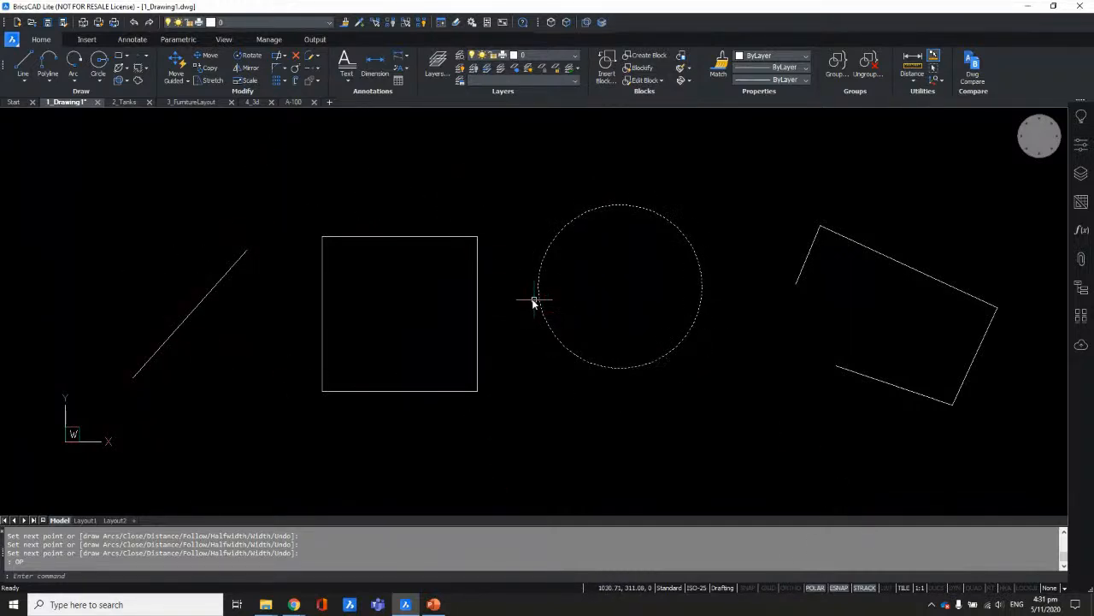
scroll(409, 336, "down", 3)
middle_click_drag(652, 307, 391, 333)
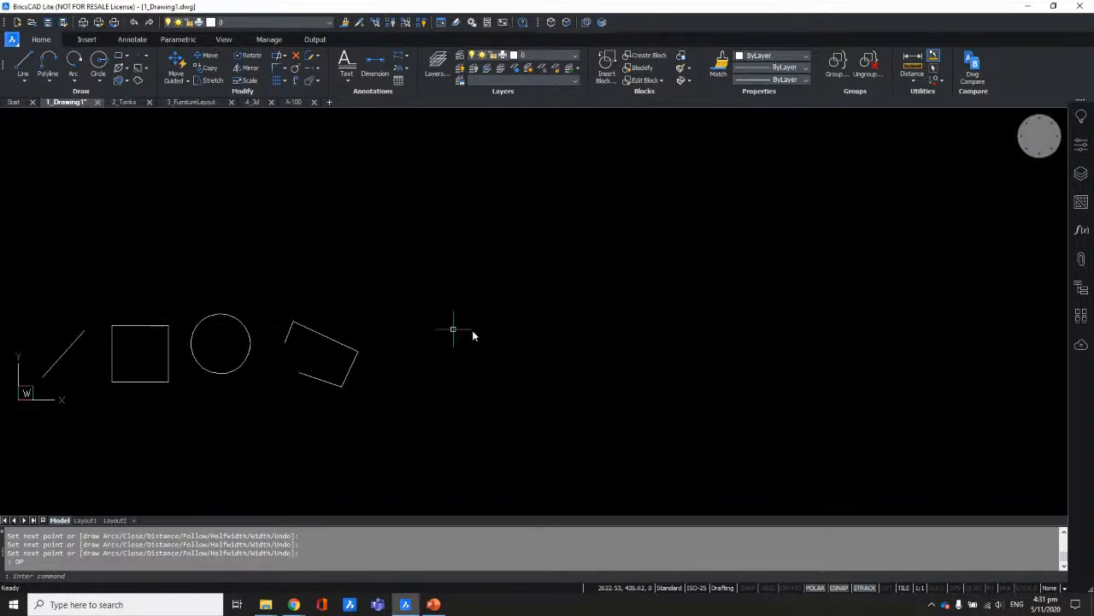
Step: Draw a four-vertex zigzag polyline above the shapes
type("pl")
key("Return")
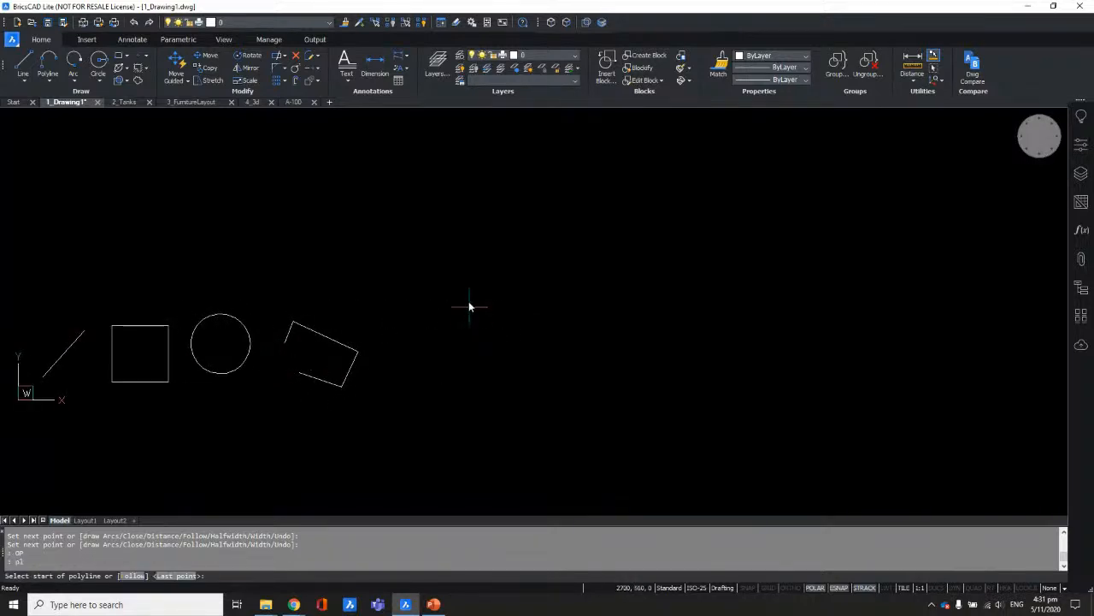
left_click(160, 216)
left_click(197, 264)
left_click(244, 209)
left_click(279, 262)
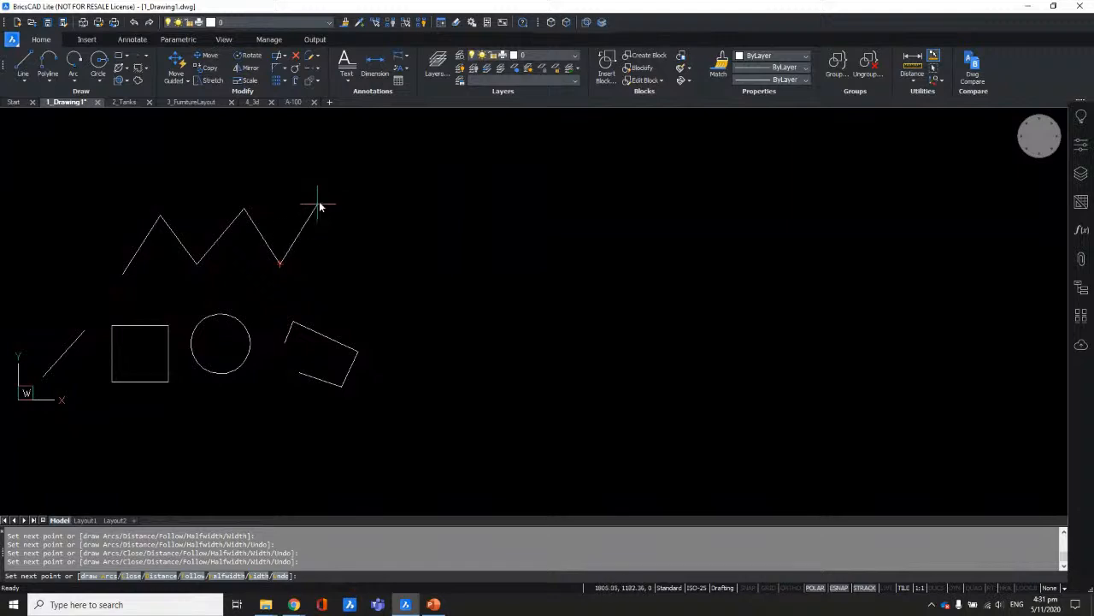
key("Escape")
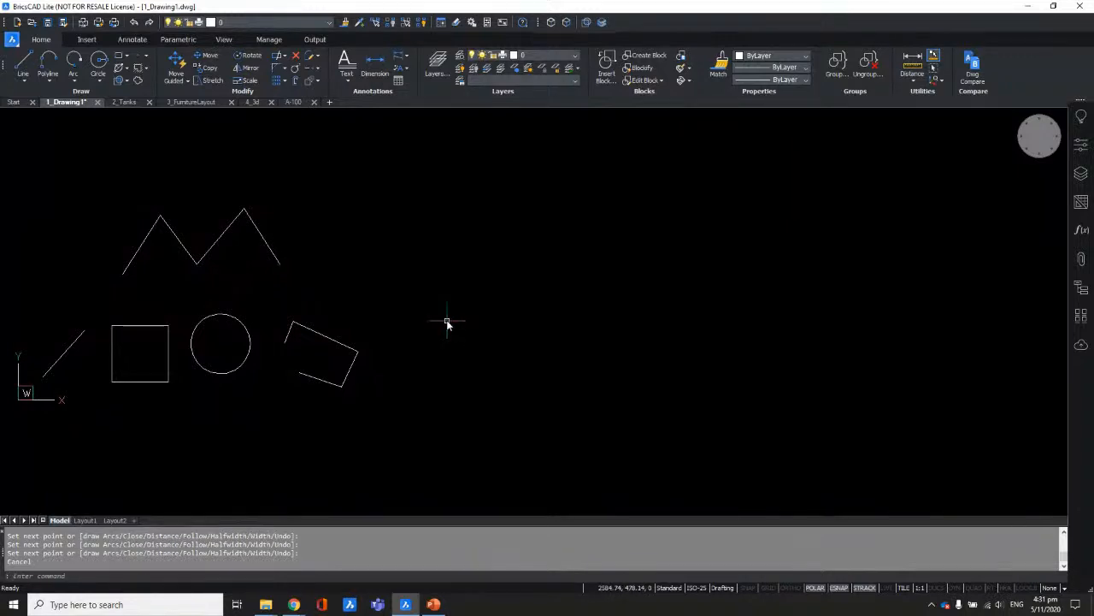
middle_click_drag(528, 349, 568, 357)
type("rec")
key("Return")
left_click(454, 245)
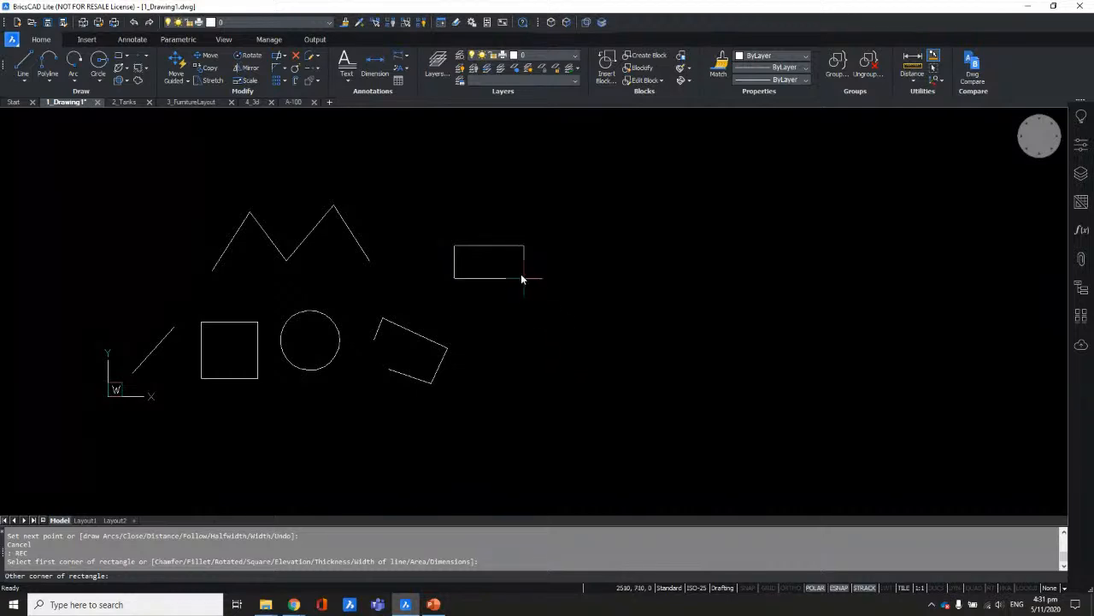
scroll(535, 310, "up", 2)
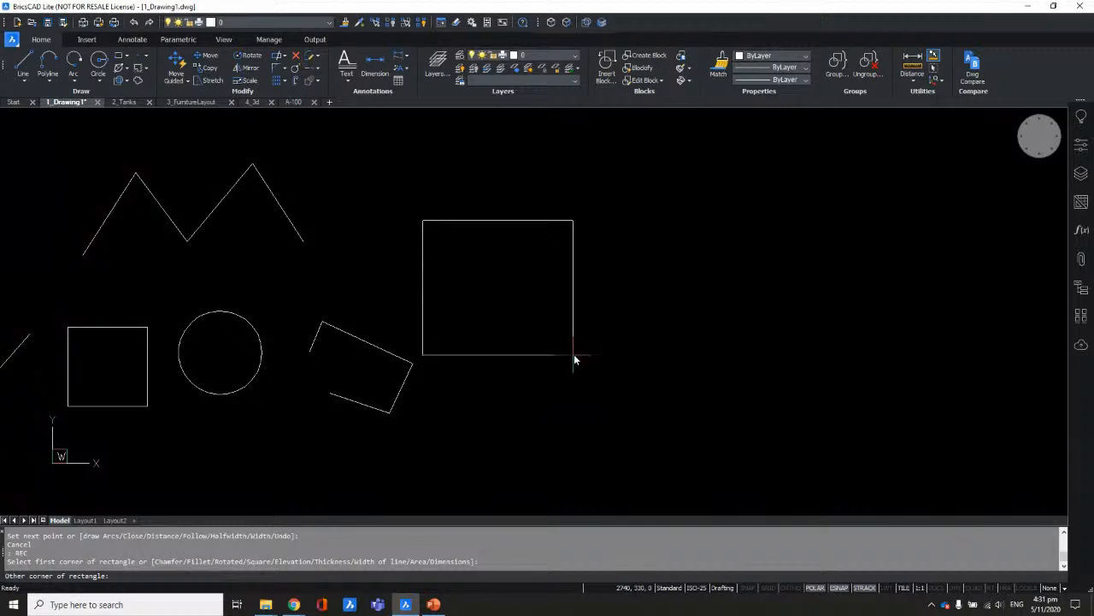
key("Escape")
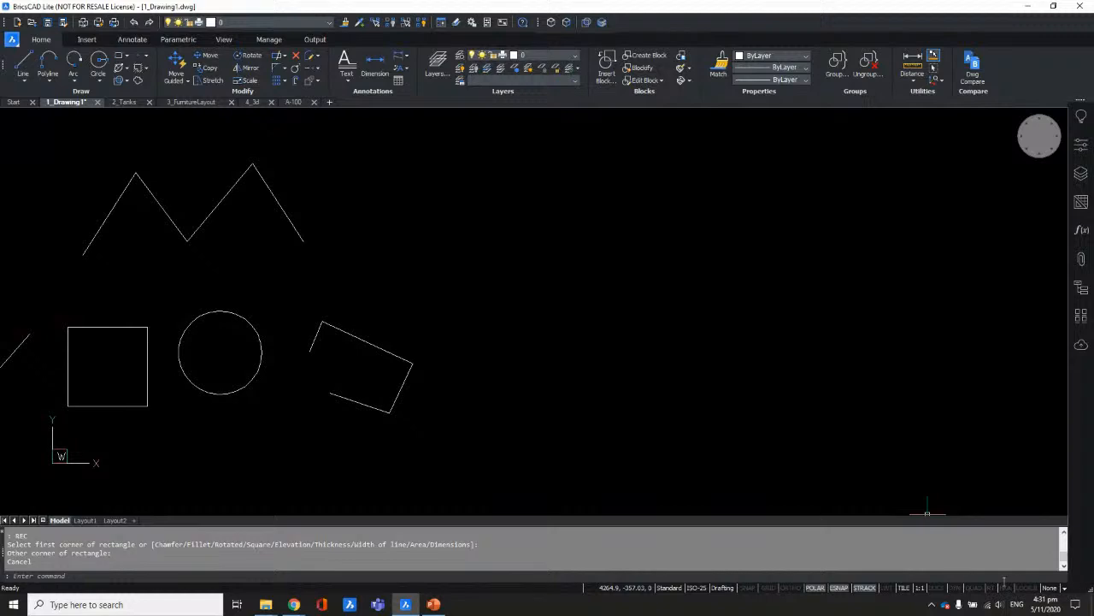
Step: Turn on Dynamic Input and draw a rectangle right of the shapes
left_click(954, 589)
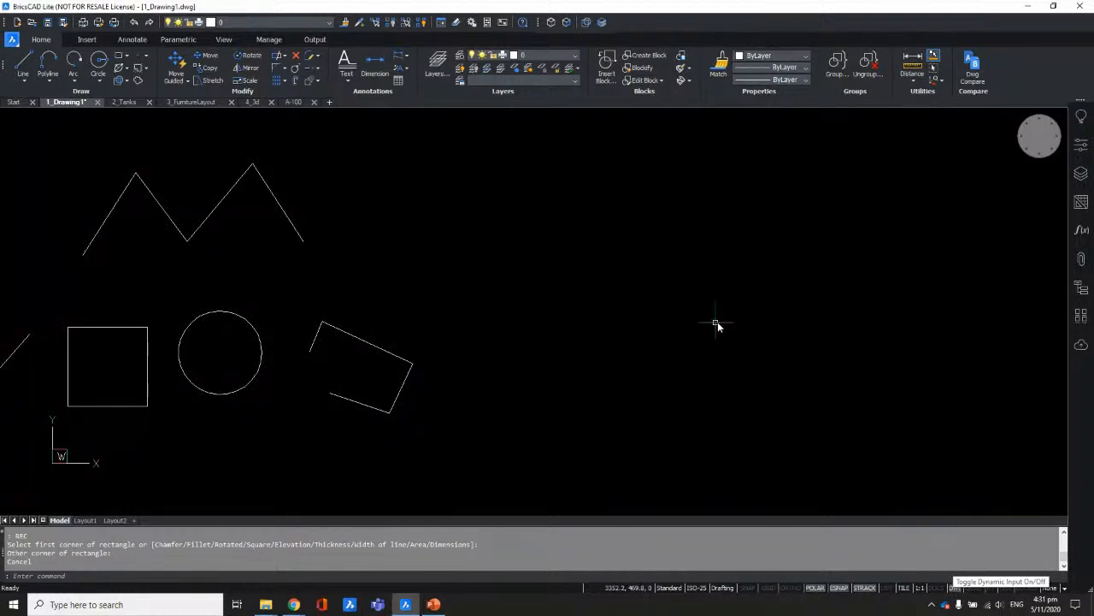
type("rec")
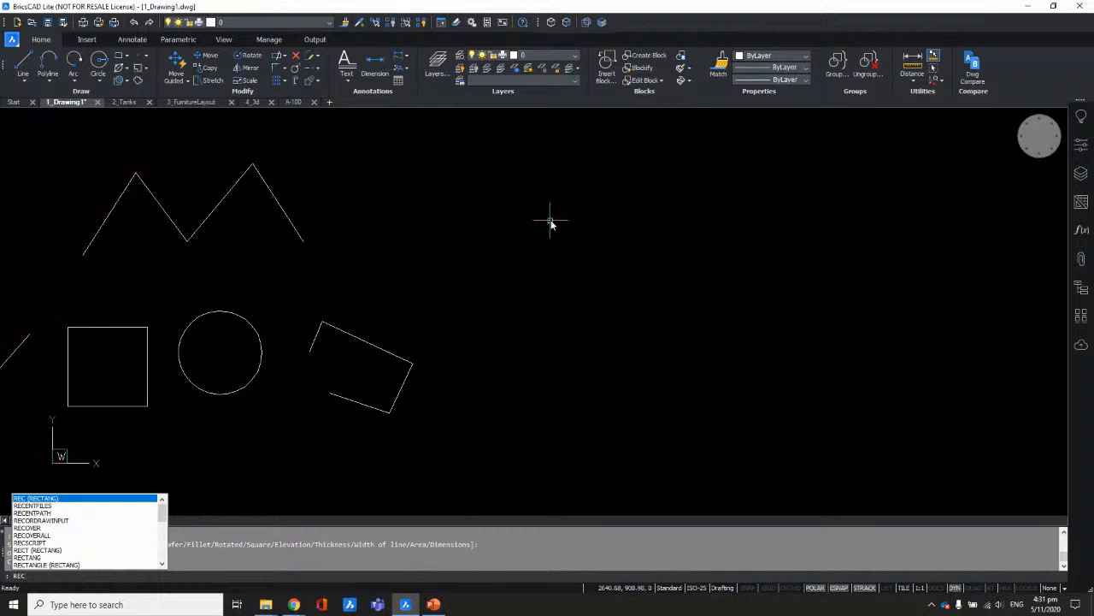
key("Return")
left_click(496, 238)
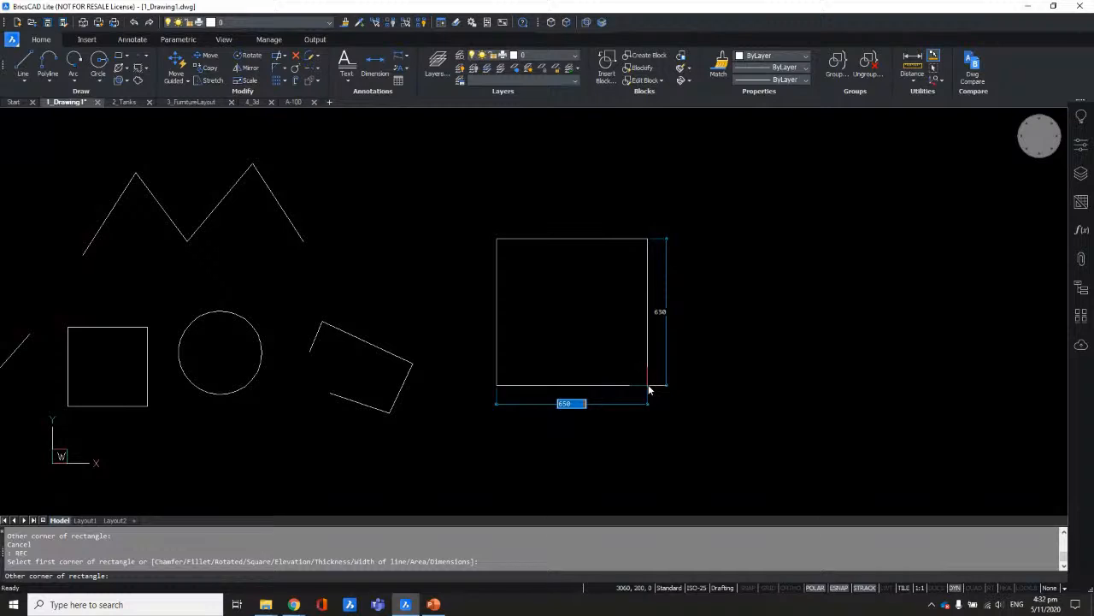
left_click(650, 386)
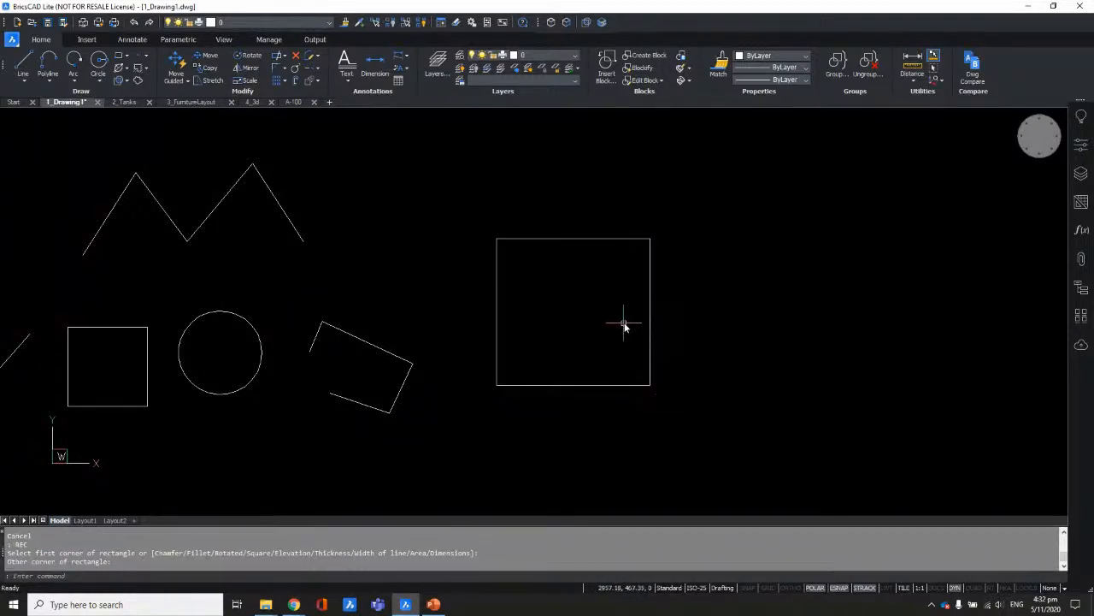
Step: Draw a second rectangle 800 wide by 1000 high in the free space on the right
scroll(464, 269, "down", 1)
middle_click_drag(737, 303, 591, 293)
type("e")
key("Escape")
type("rec")
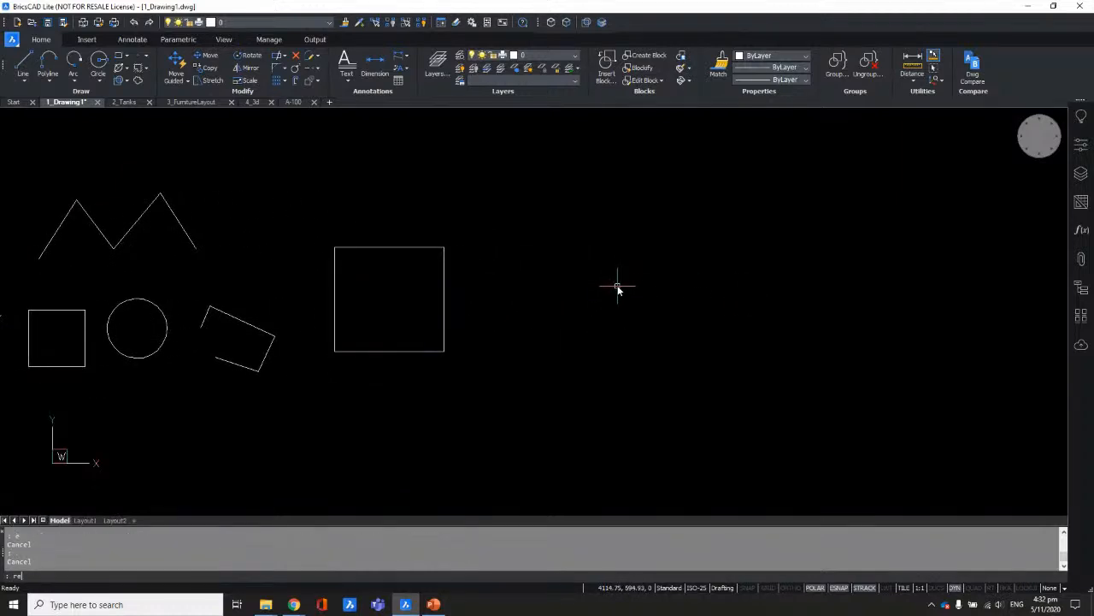
key("Return")
left_click(533, 248)
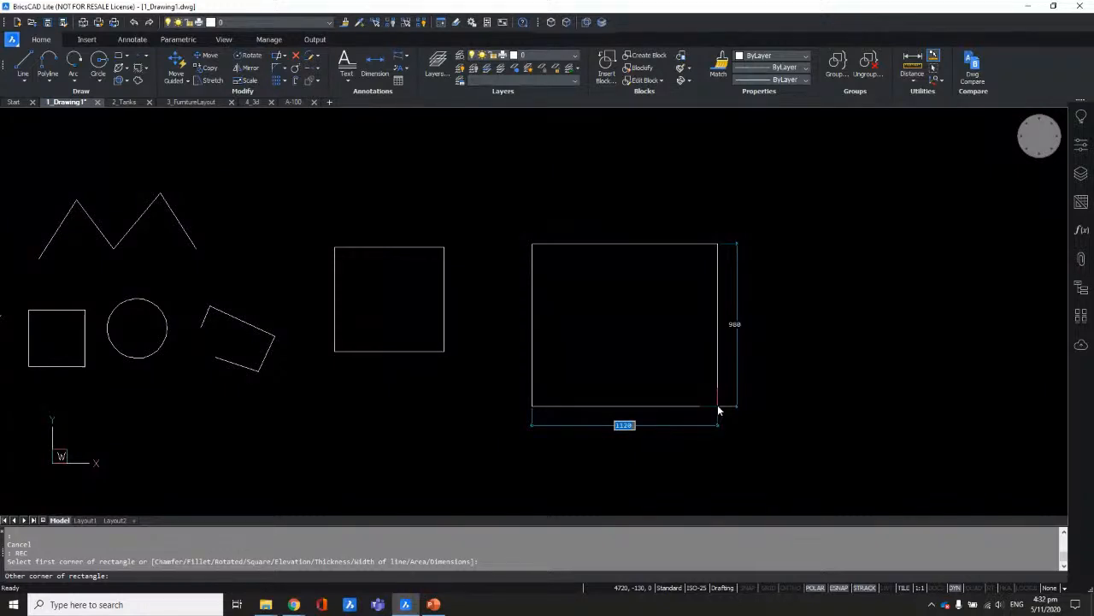
type("800")
key("Tab")
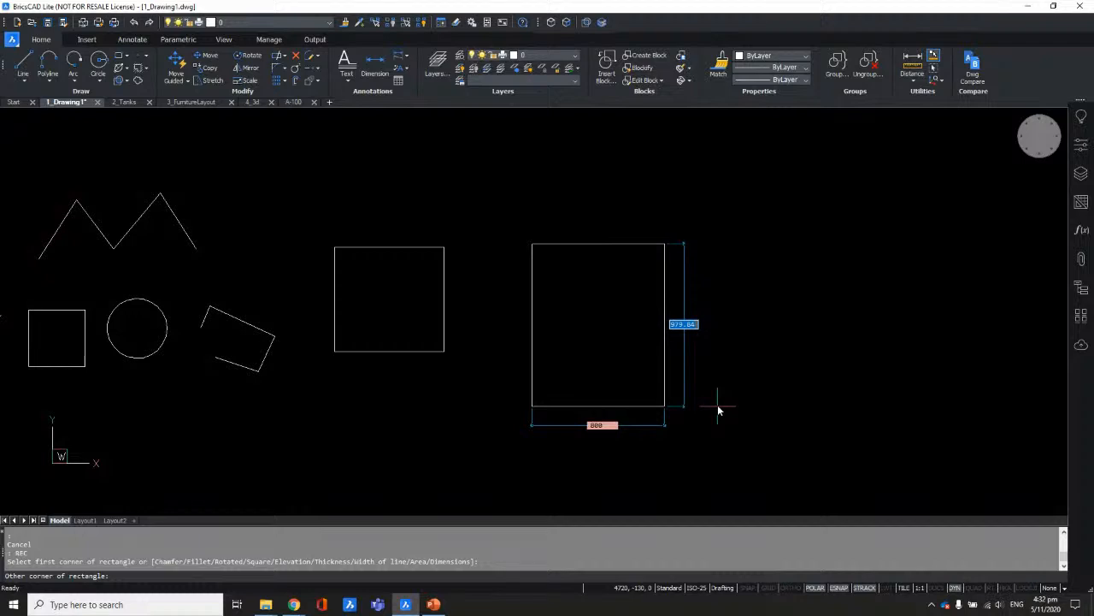
type("1000")
key("Tab")
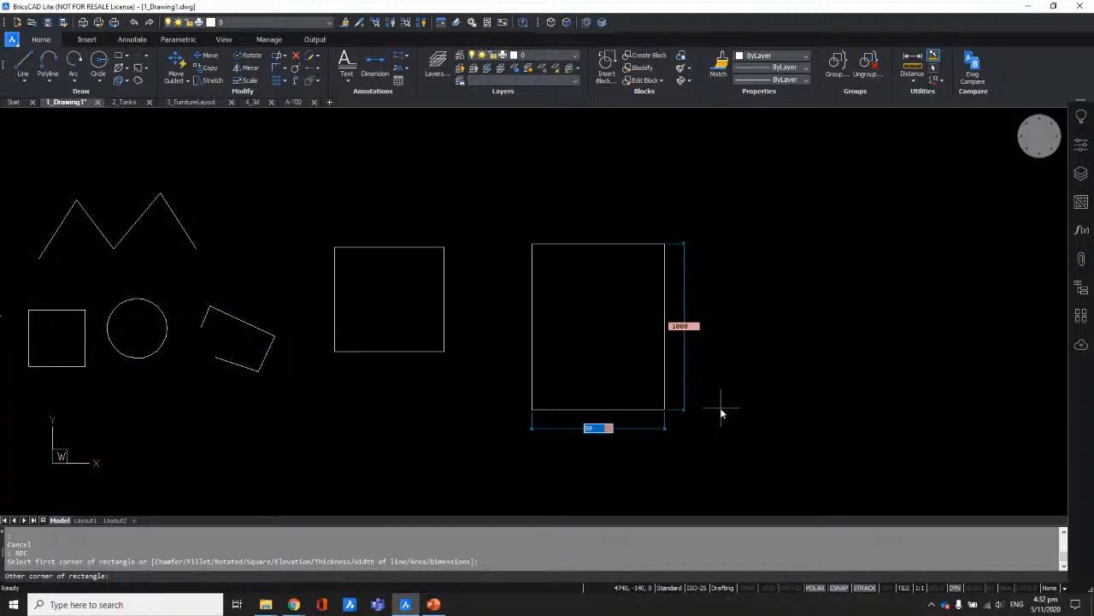
type("800")
key("Tab")
key("Return")
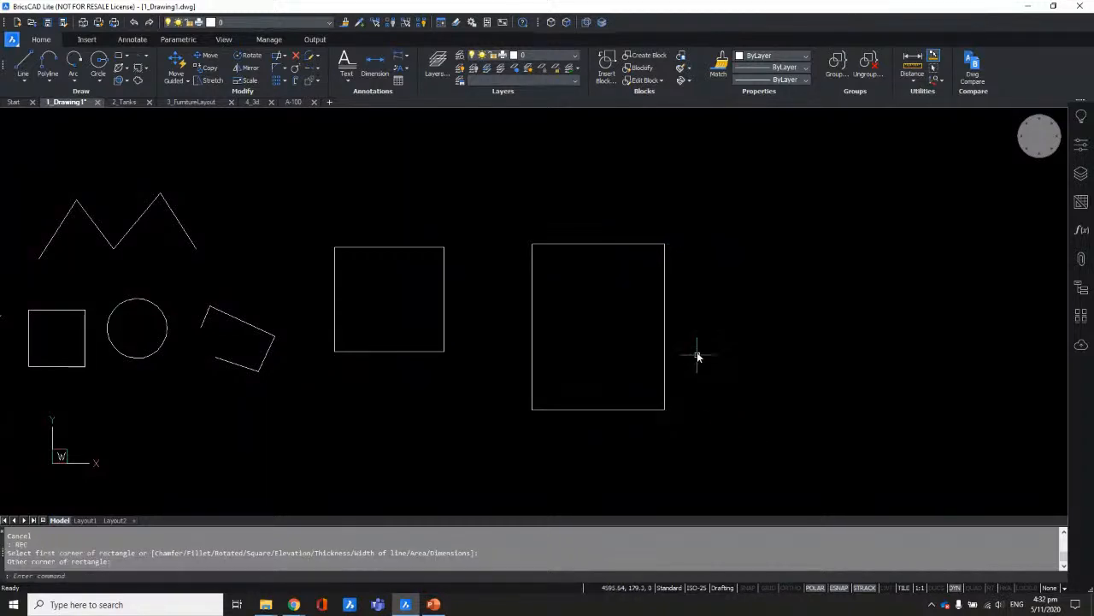
Step: Begin measuring a distance with DI from the tall rectangle's top-right corner
type("di")
key("Return")
left_click(665, 244)
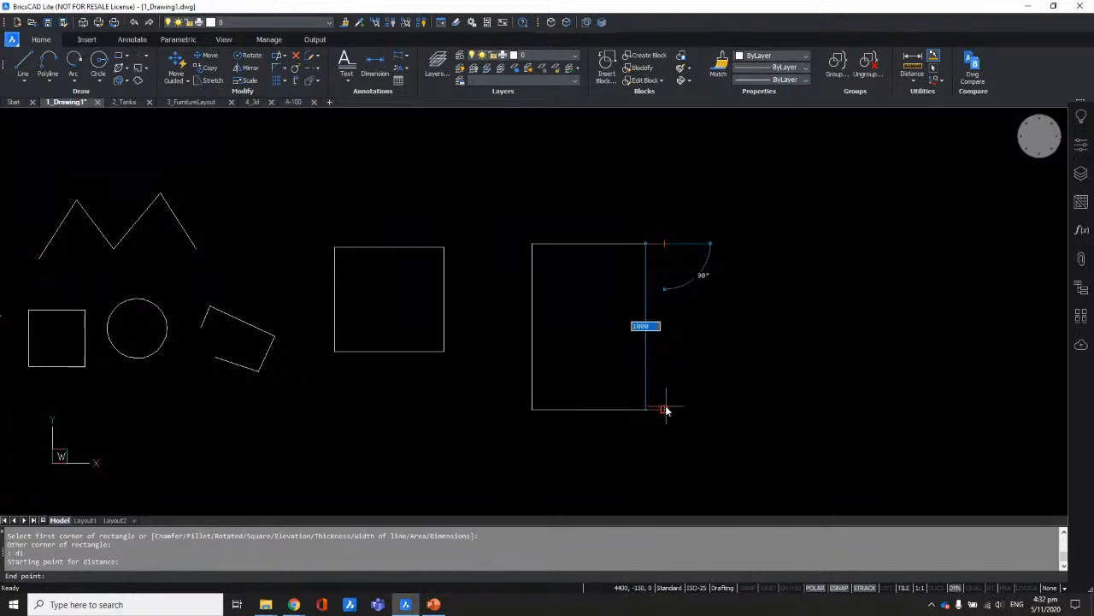
key("Escape")
key("Return")
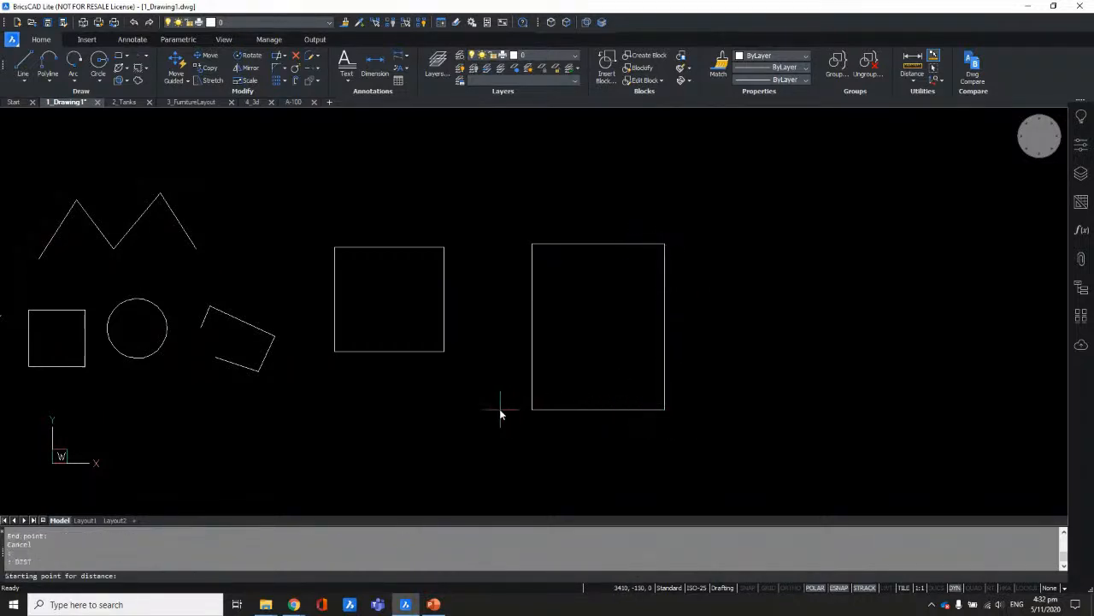
left_click(532, 408)
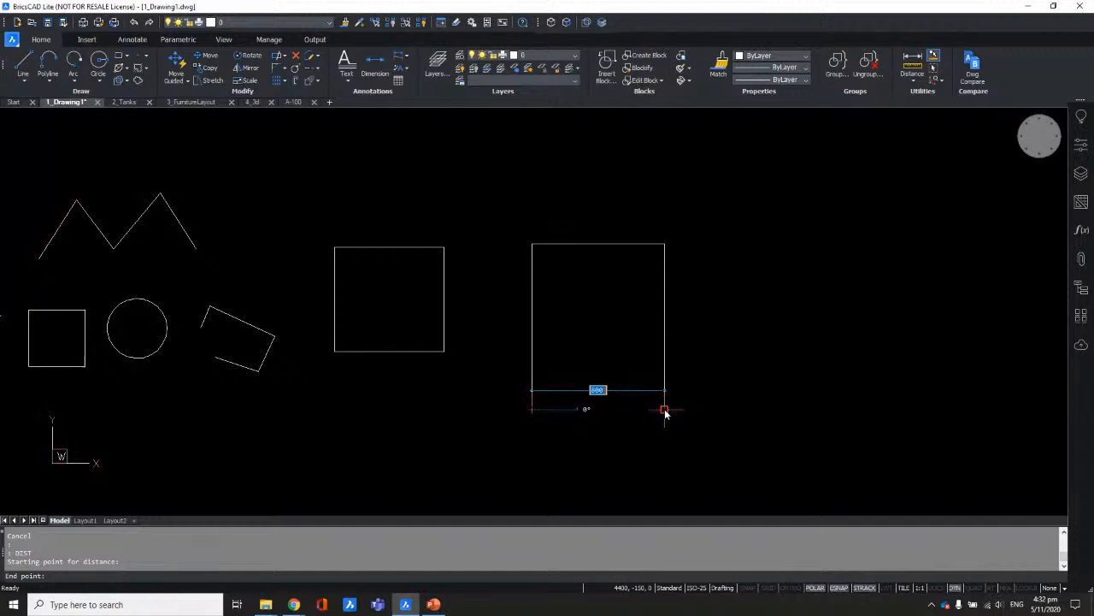
key("Escape")
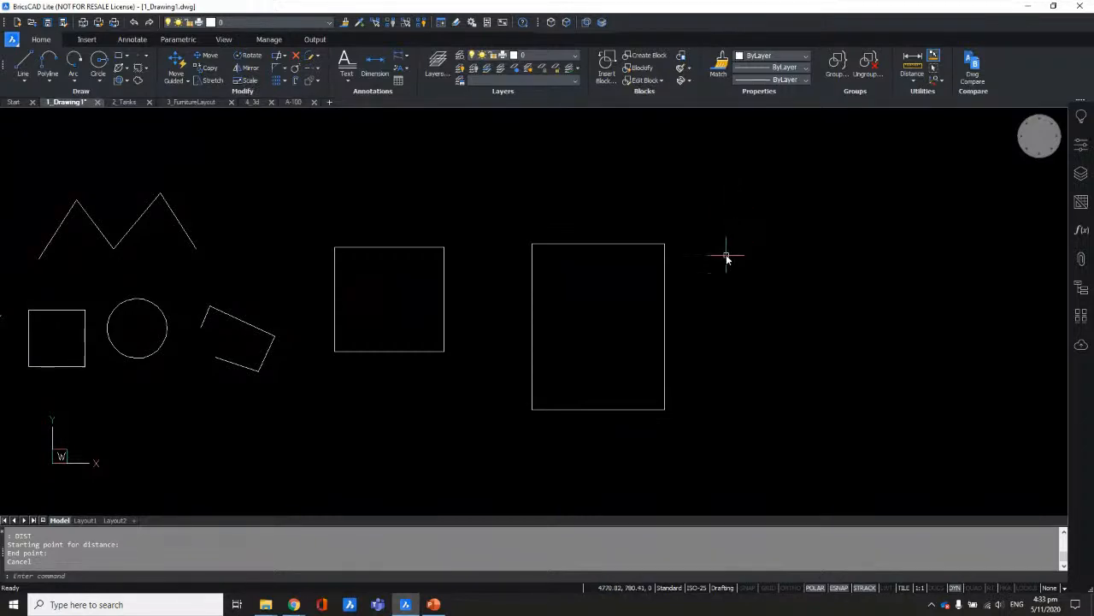
scroll(635, 363, "up", 2)
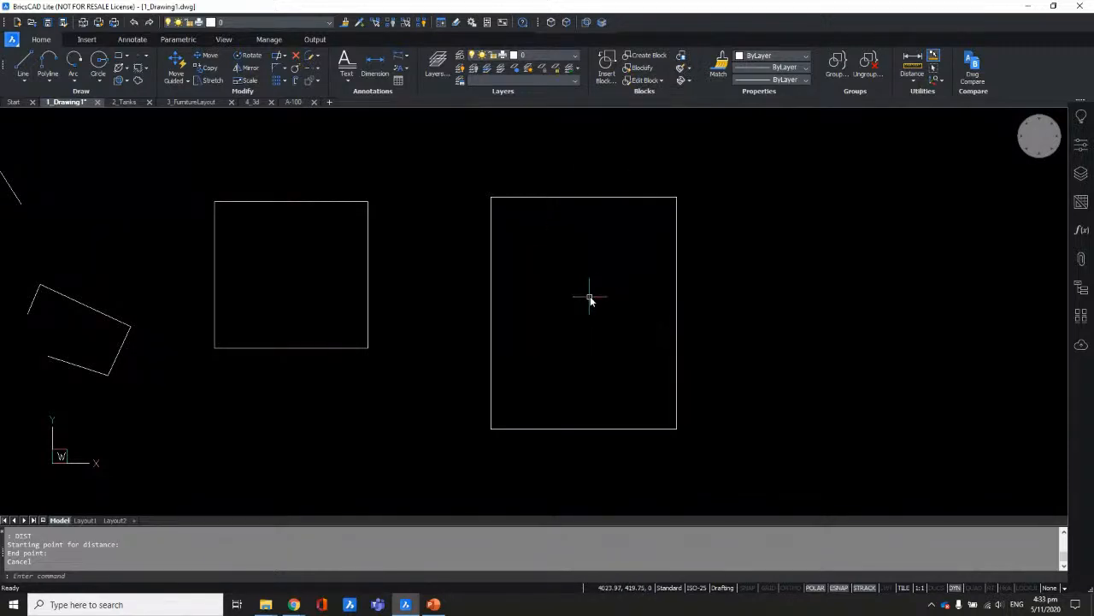
Step: Select the tall rectangle and try a 300 offset, then cancel it
left_click_drag(703, 239, 660, 273)
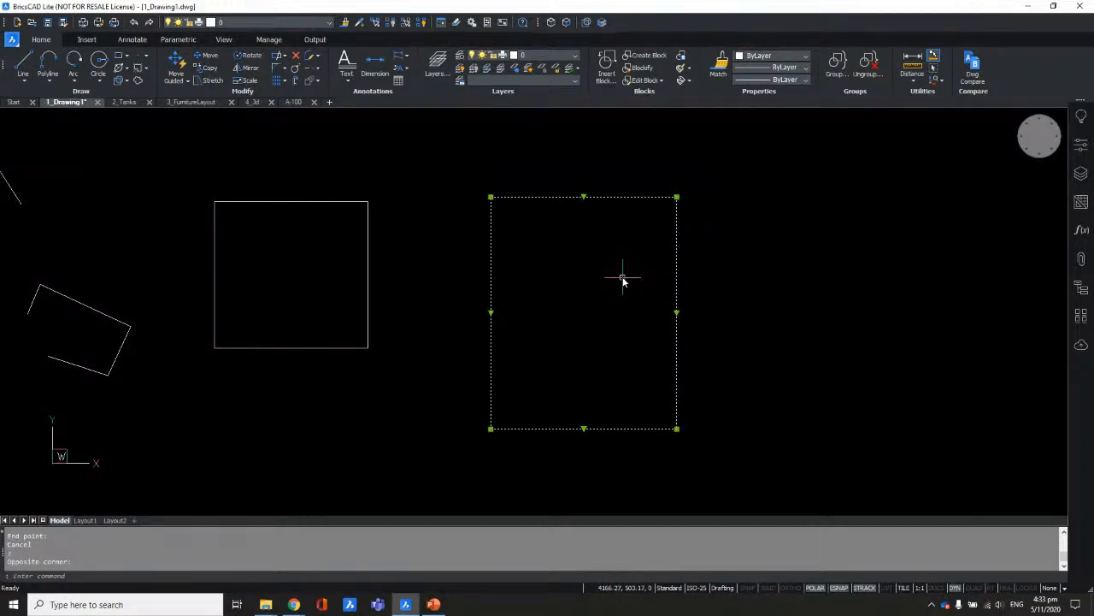
type("o")
key("Return")
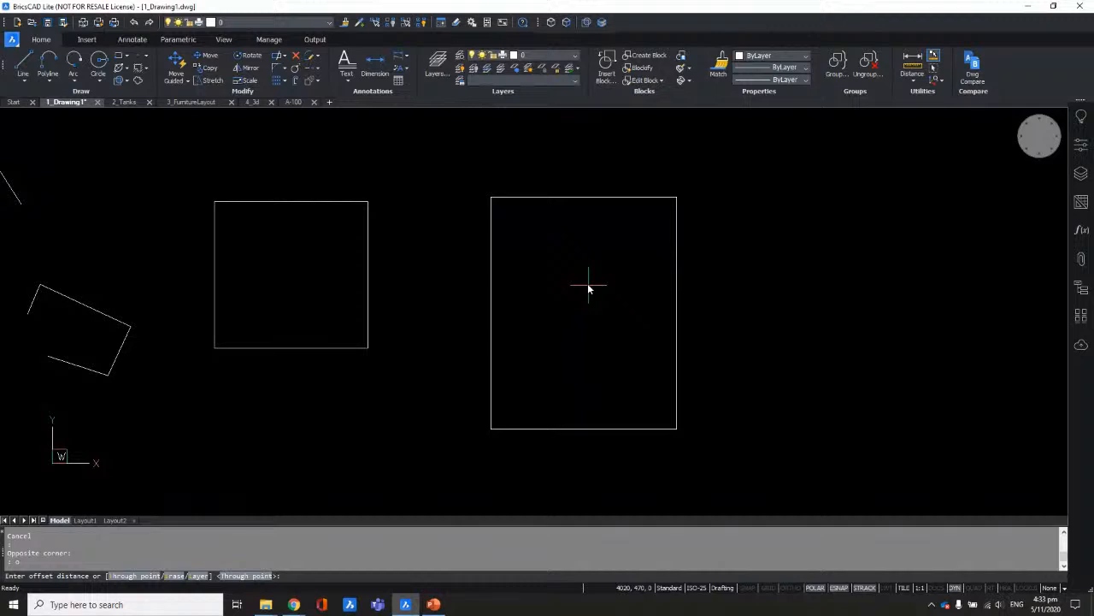
type("300")
key("Return")
left_click(589, 289)
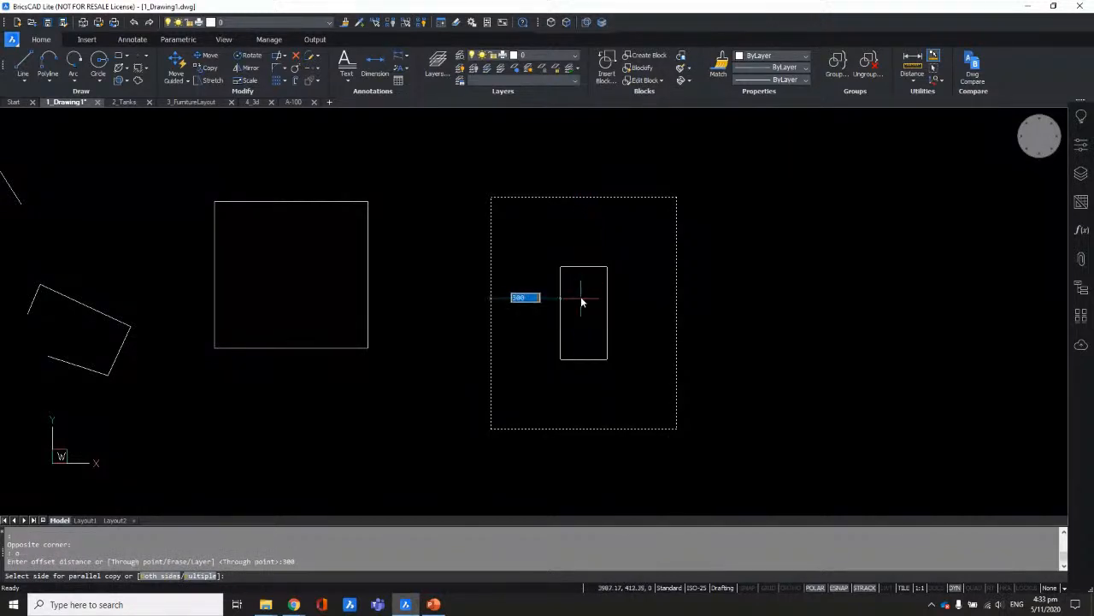
key("Escape")
Step: Offset the 800 × 1000 rectangle 200 units inward and recentre the view
left_click(701, 245)
left_click(650, 280)
type("o")
key("Return")
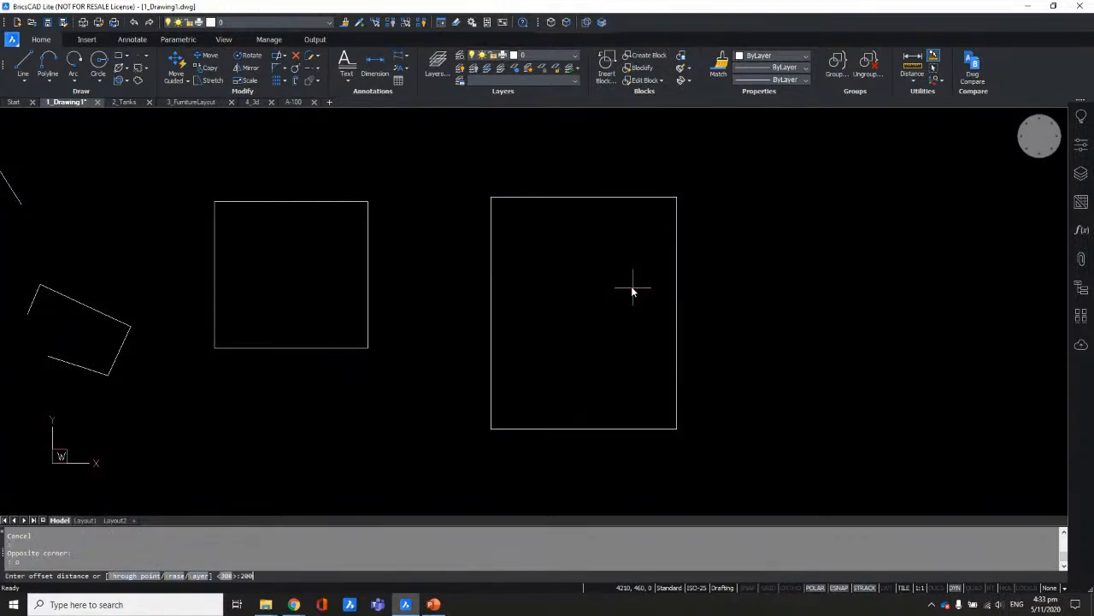
type("200")
key("Return")
left_click(633, 291)
left_click(613, 298)
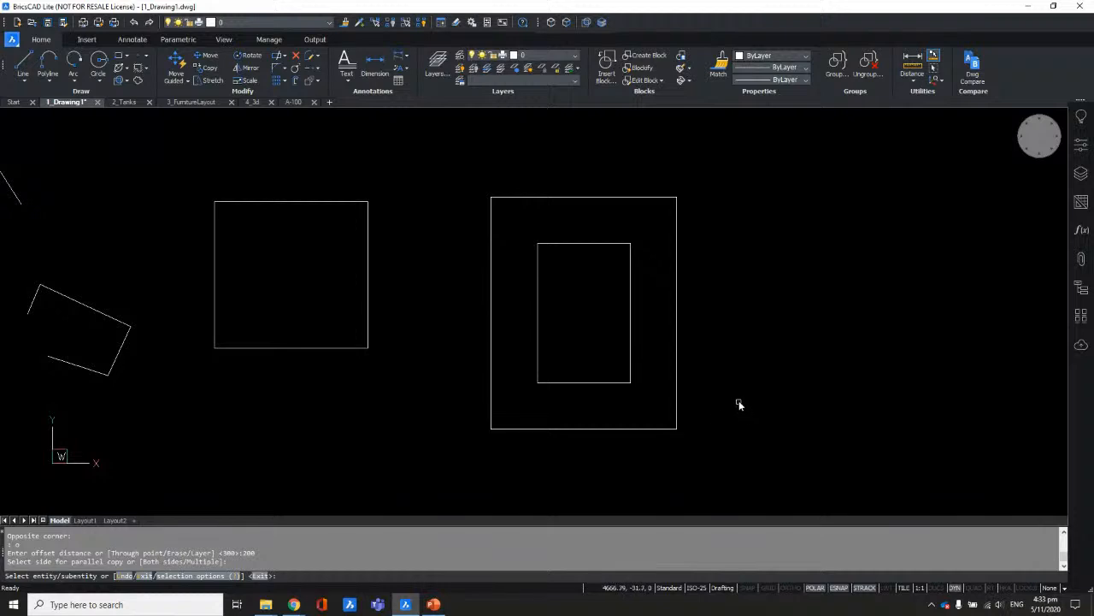
key("Return")
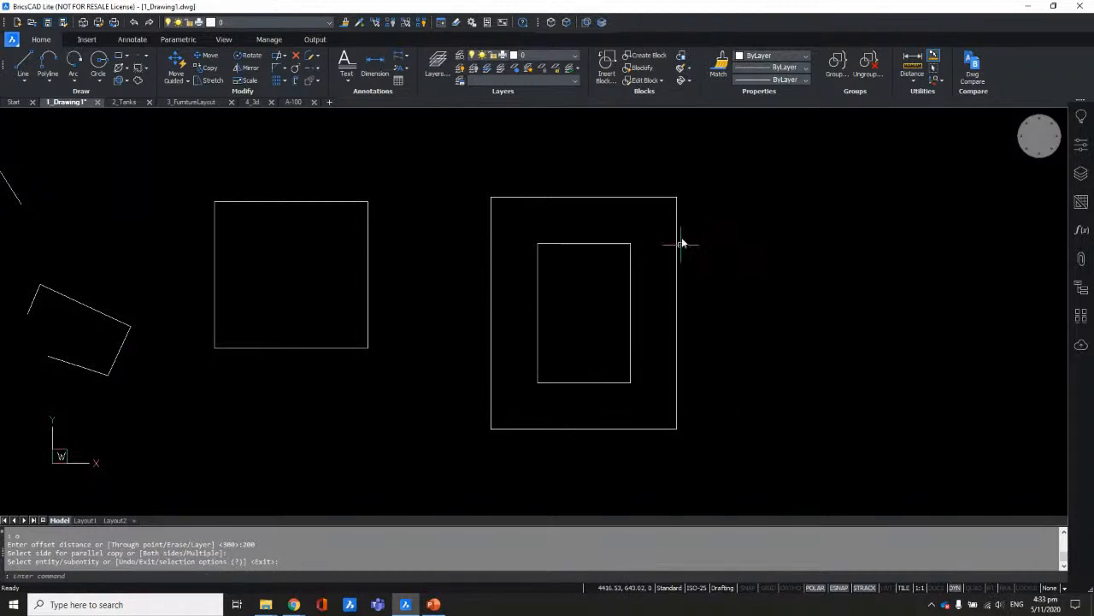
scroll(705, 282, "up", 2)
middle_click_drag(710, 286, 695, 281)
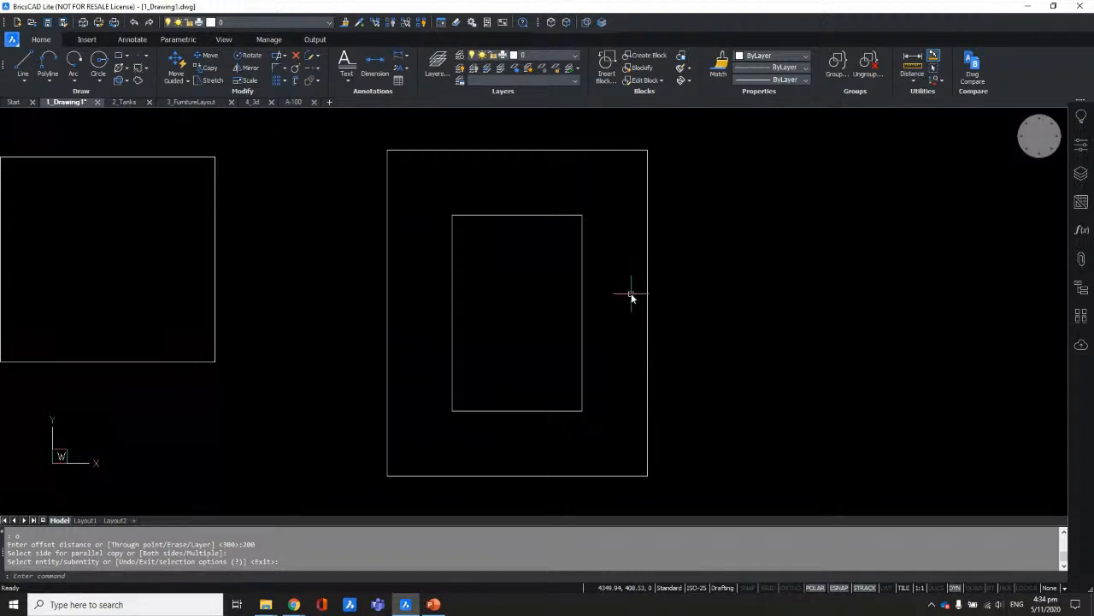
scroll(631, 295, "down", 2)
middle_click_drag(689, 317, 582, 324)
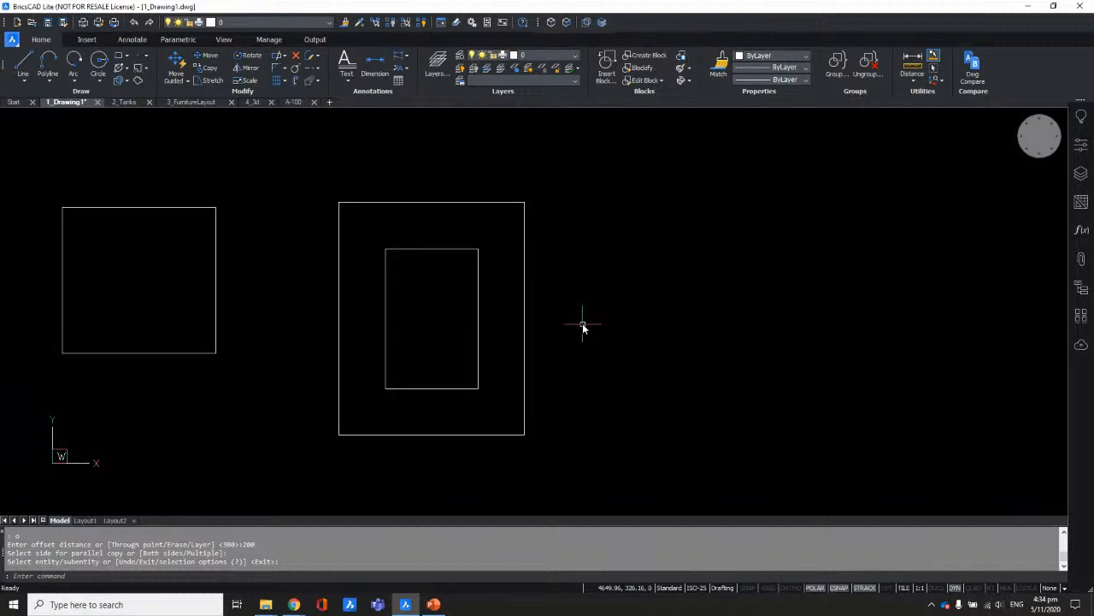
Step: Draw a 1000-long line at 60° starting to the right of the nested rectangles
type("l")
key("Return")
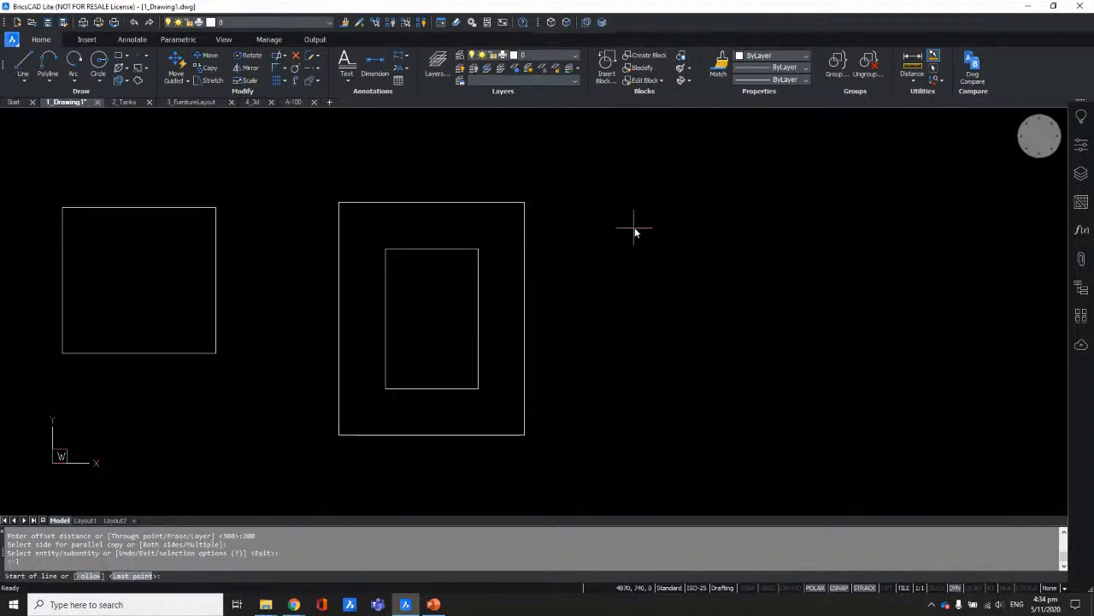
left_click(633, 203)
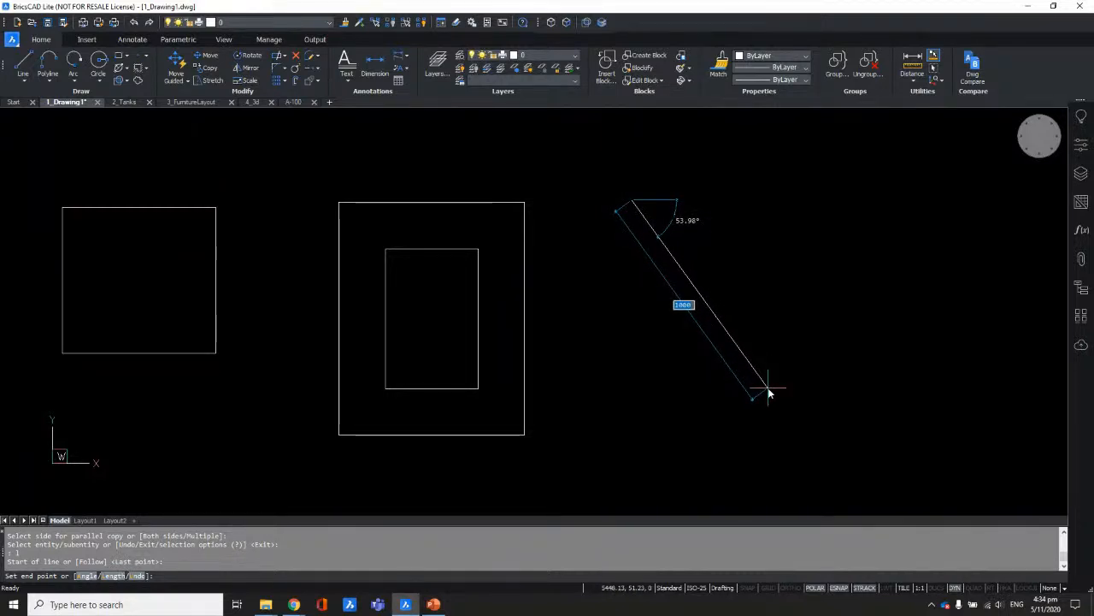
key("Tab")
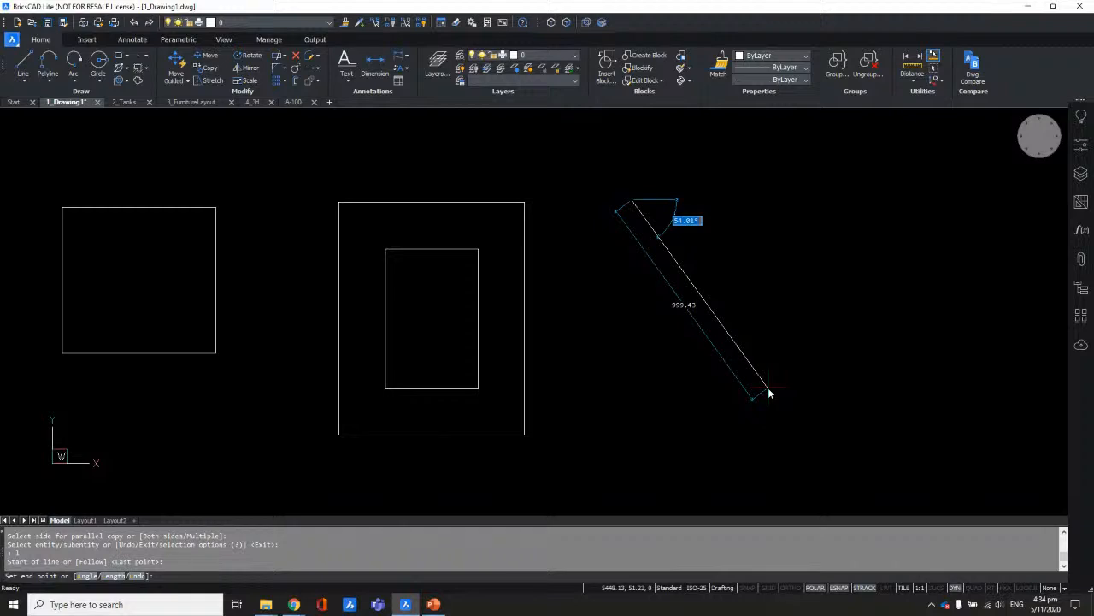
key("Tab")
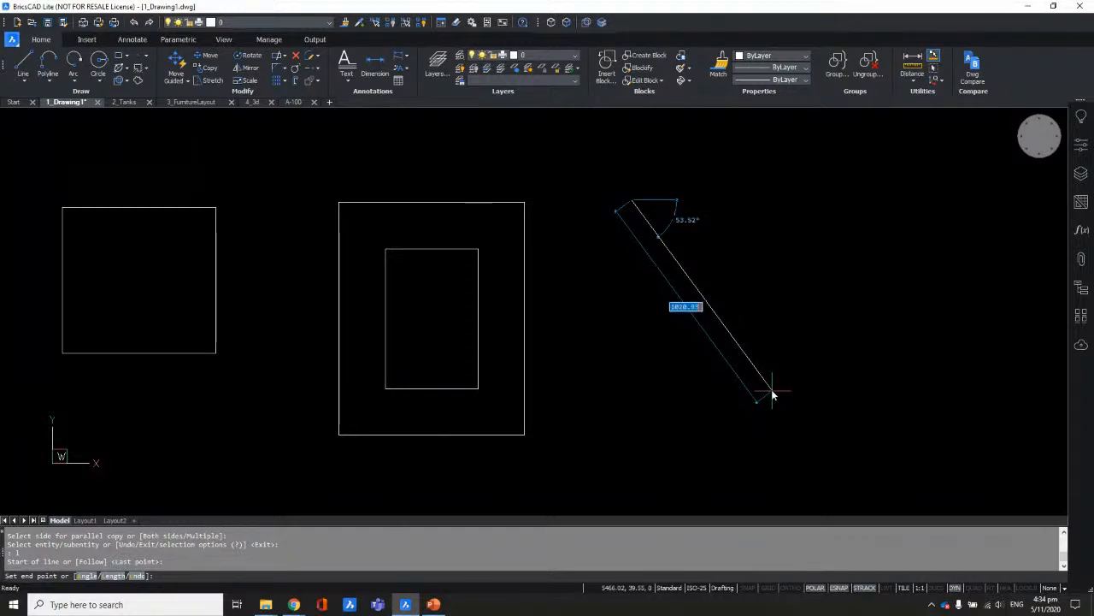
type("1000")
key("Tab")
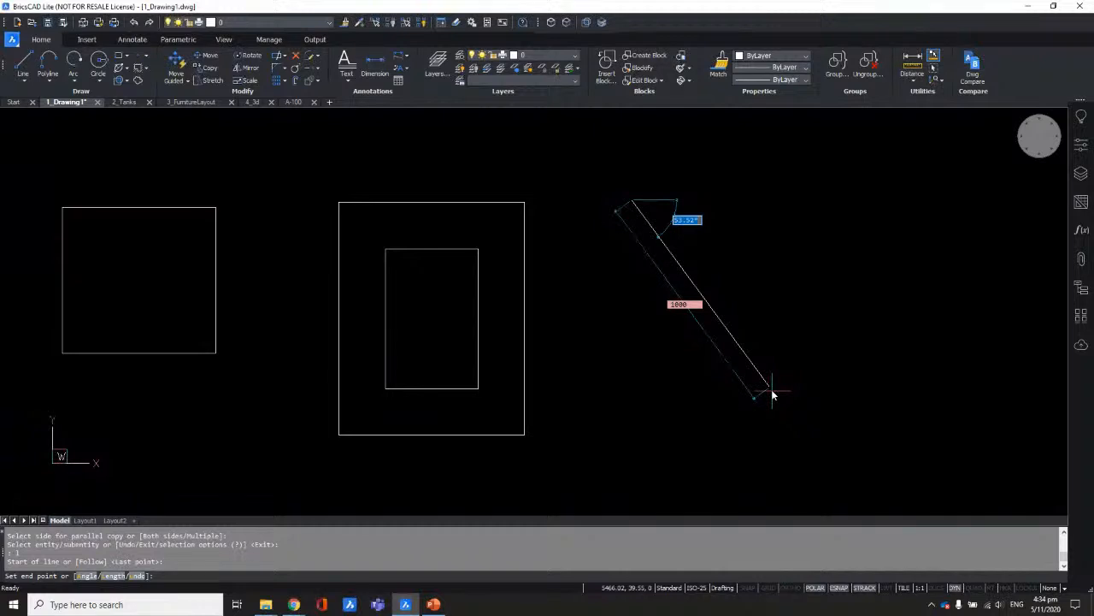
type("60")
key("Tab")
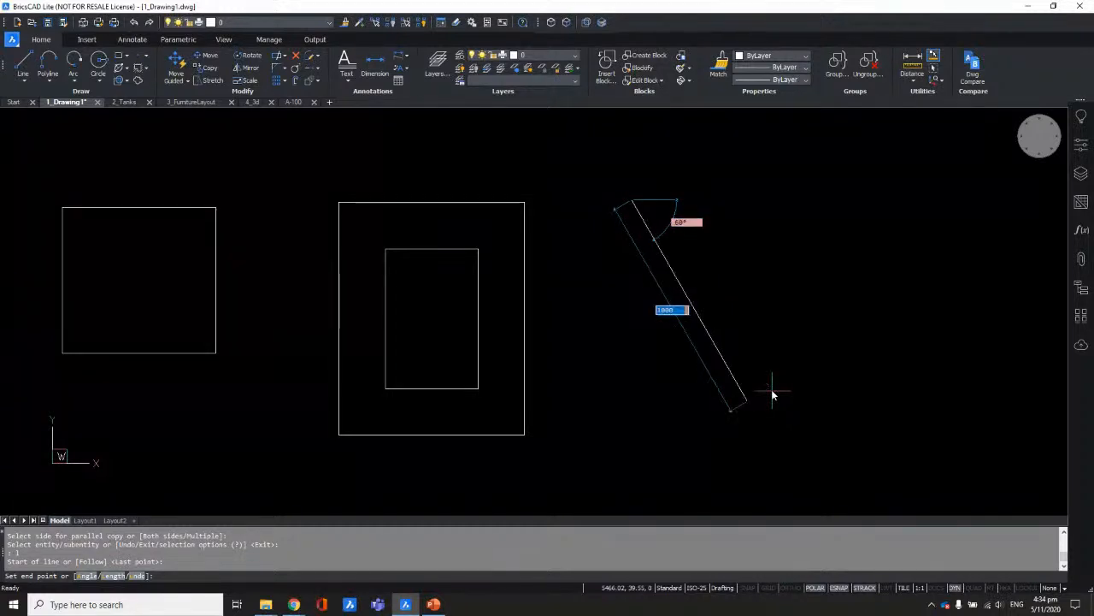
key("Return")
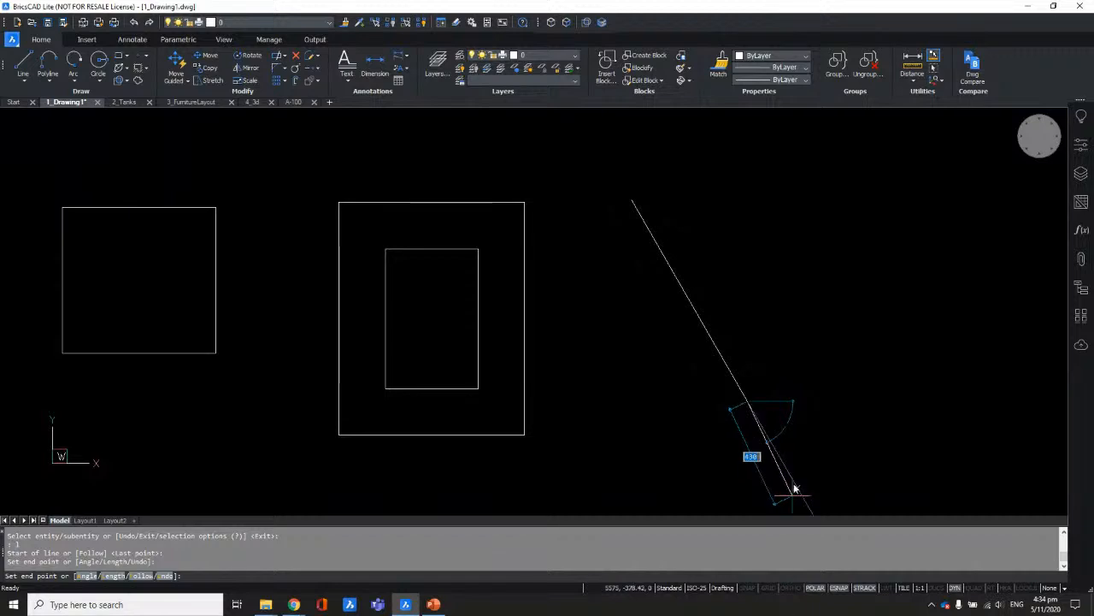
key("Return")
key("Return")
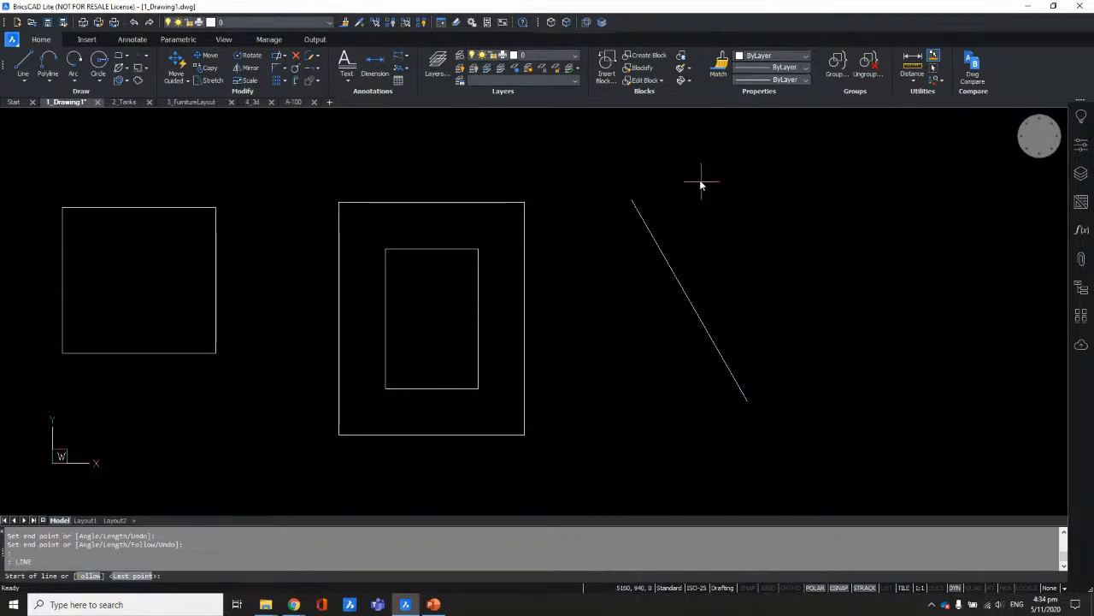
key("Return")
key("Escape")
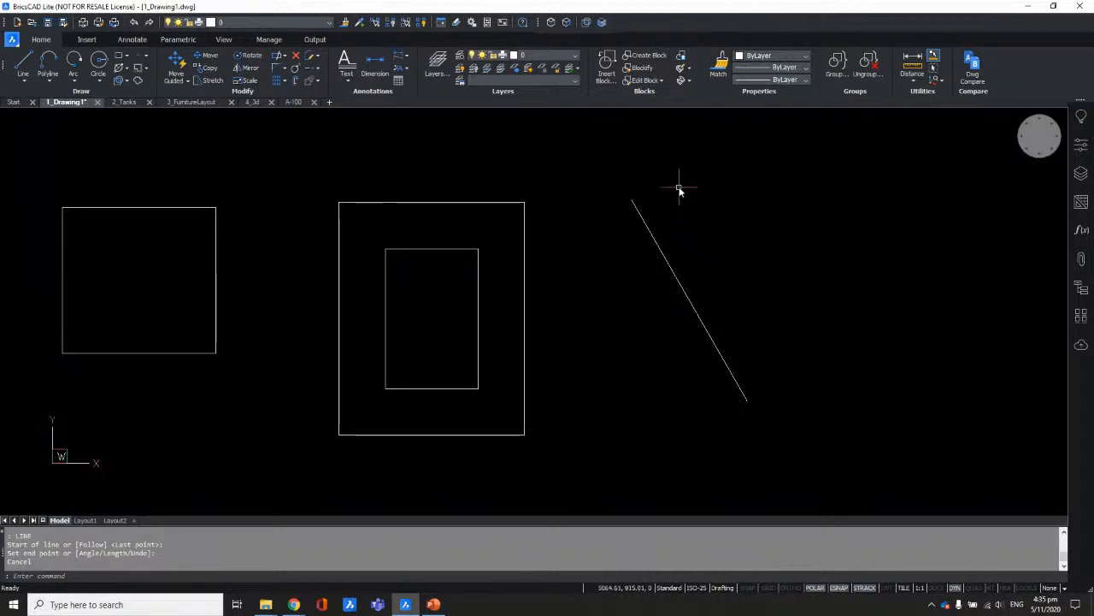
middle_click_drag(650, 278, 735, 275)
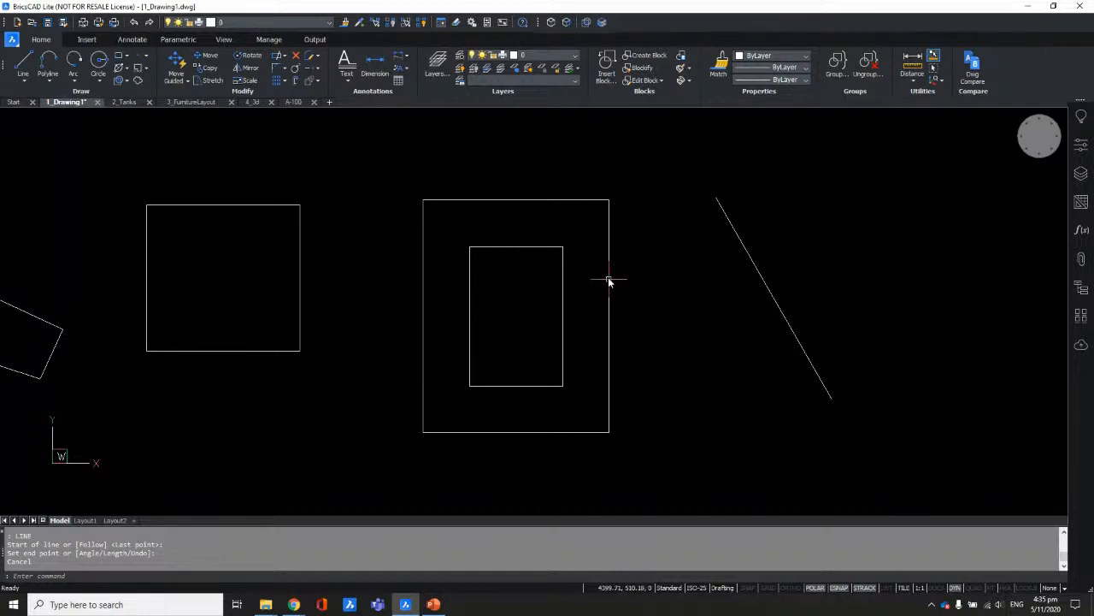
scroll(517, 272, "up", 2)
middle_click_drag(549, 299, 552, 281)
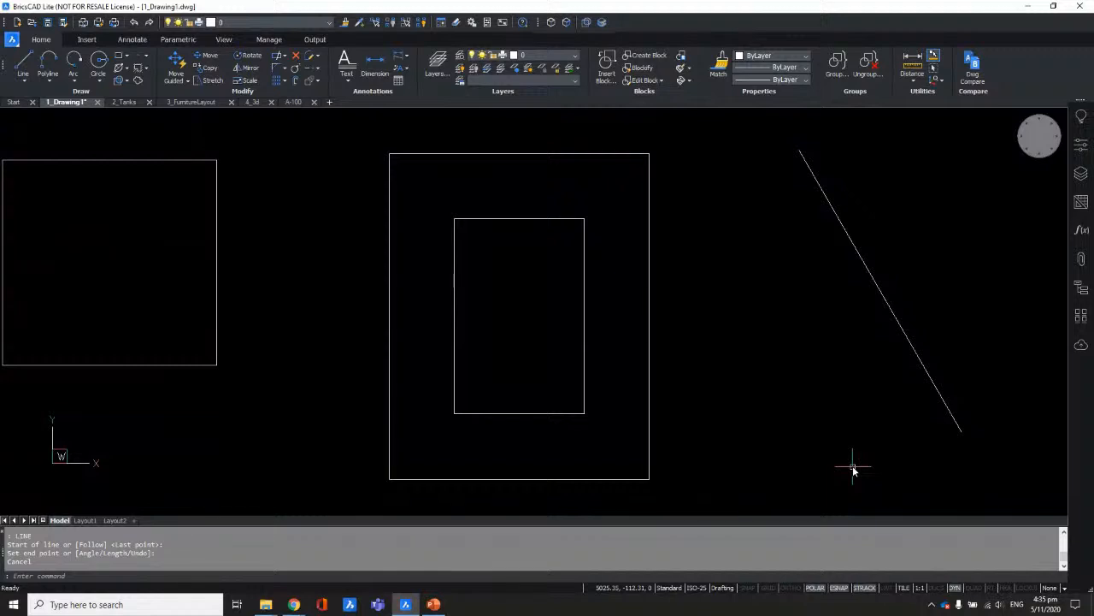
left_click(955, 588)
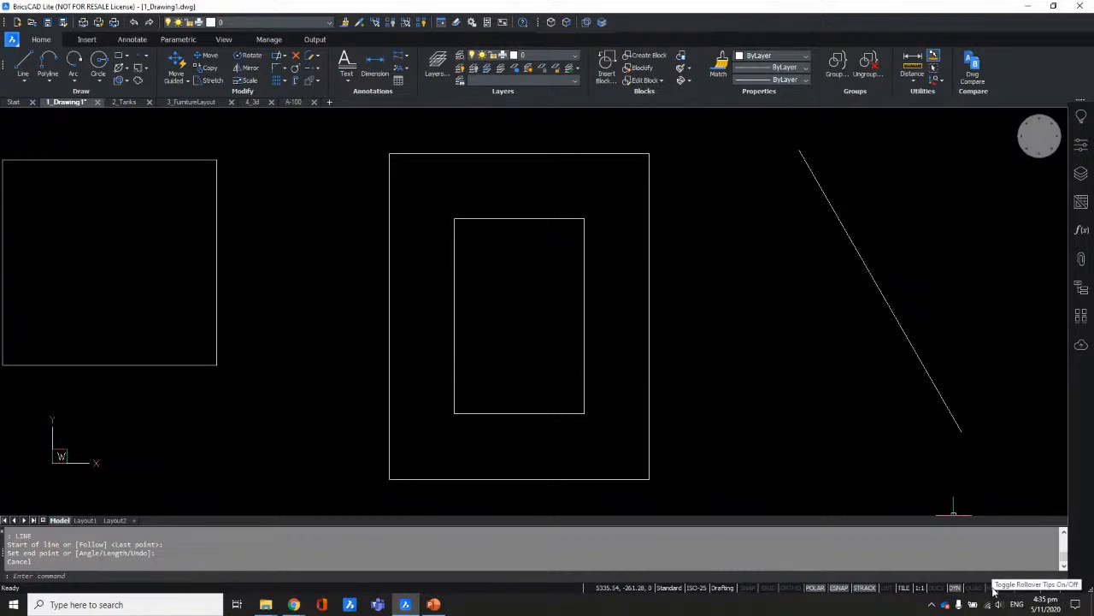
Step: Enable RT rollover tips and inspect the inner and outer rectangles' properties
left_click(993, 587)
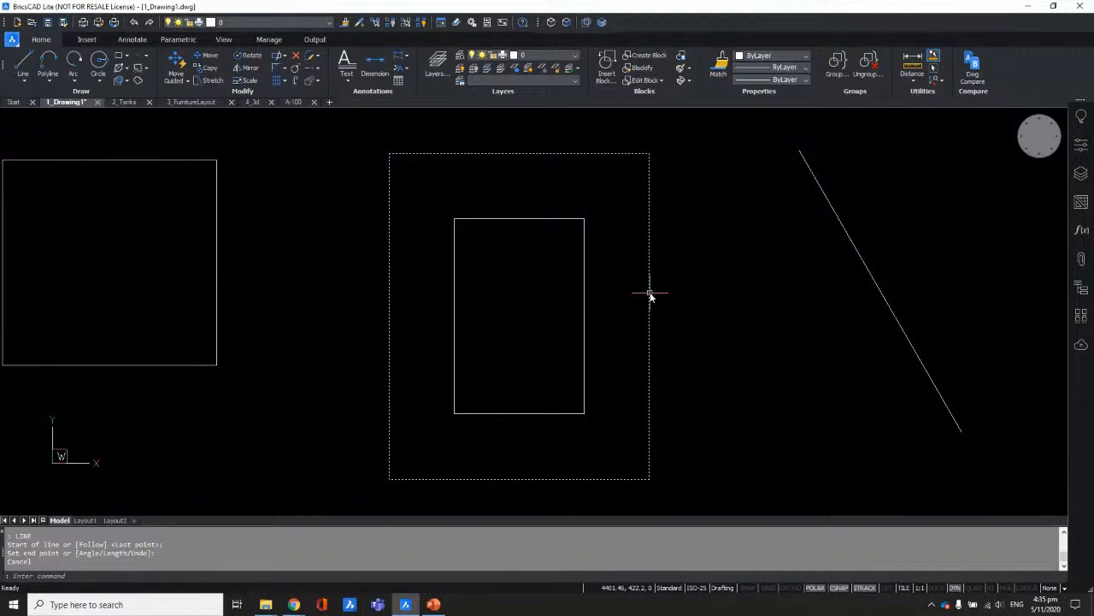
left_click(584, 267)
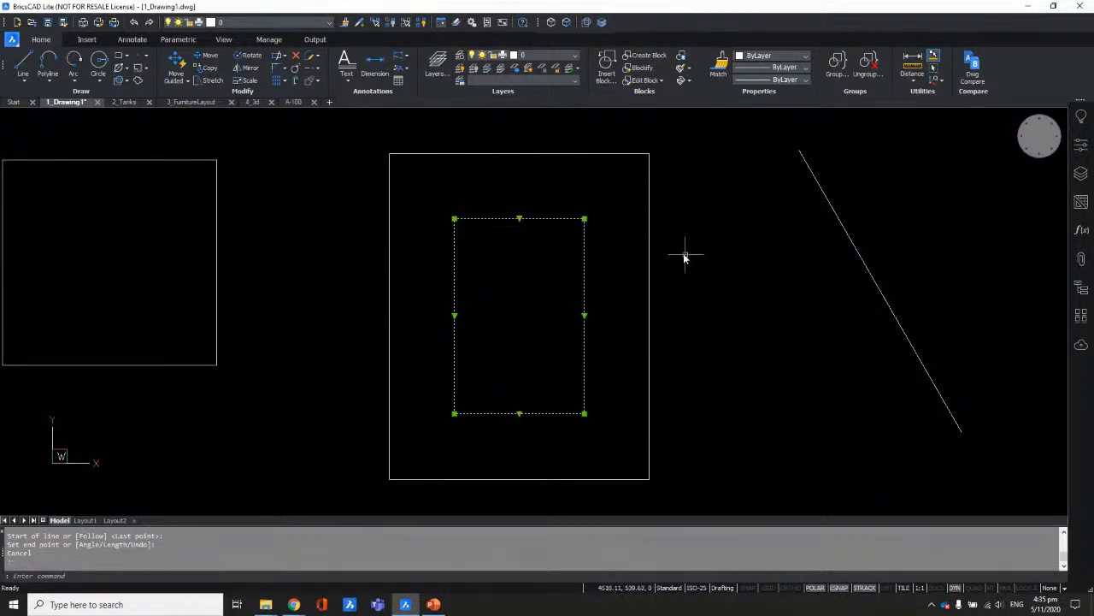
key("Escape")
left_click(649, 257)
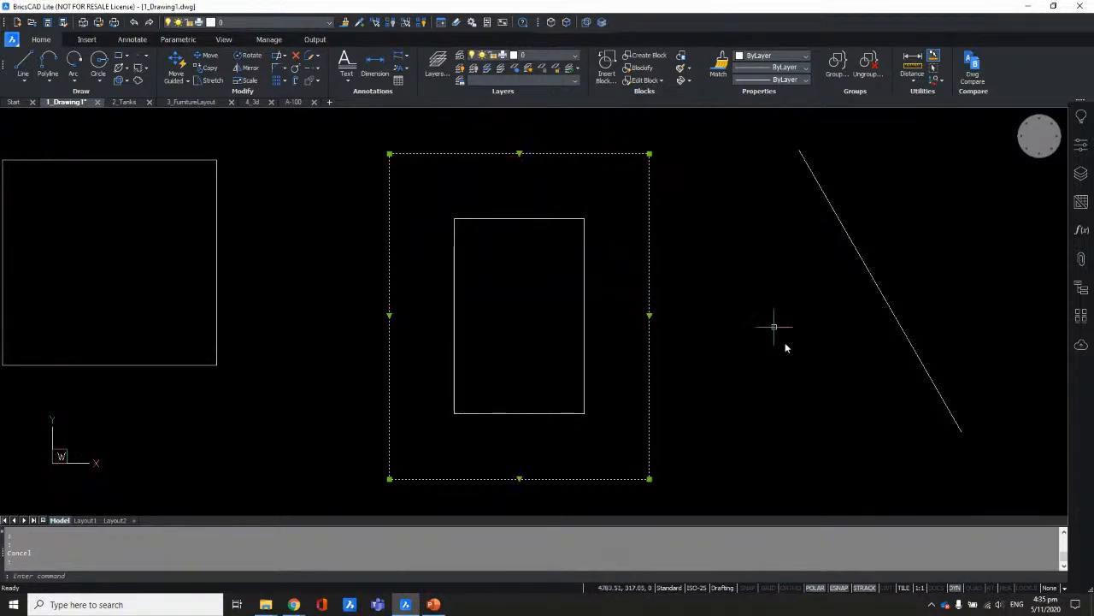
key("Escape")
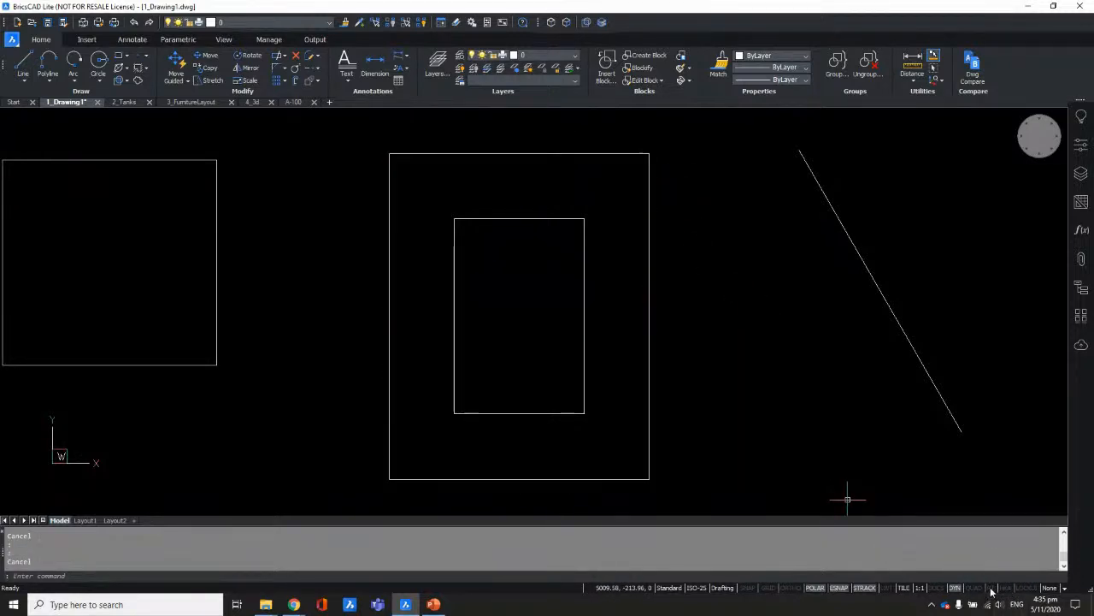
left_click(992, 588)
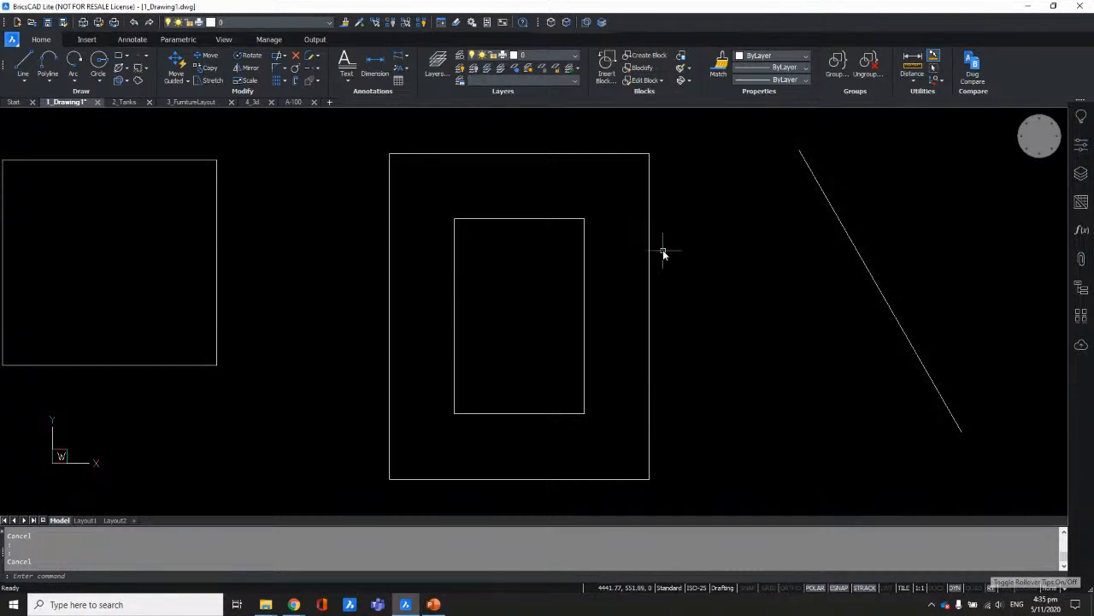
mouse_move(649, 261)
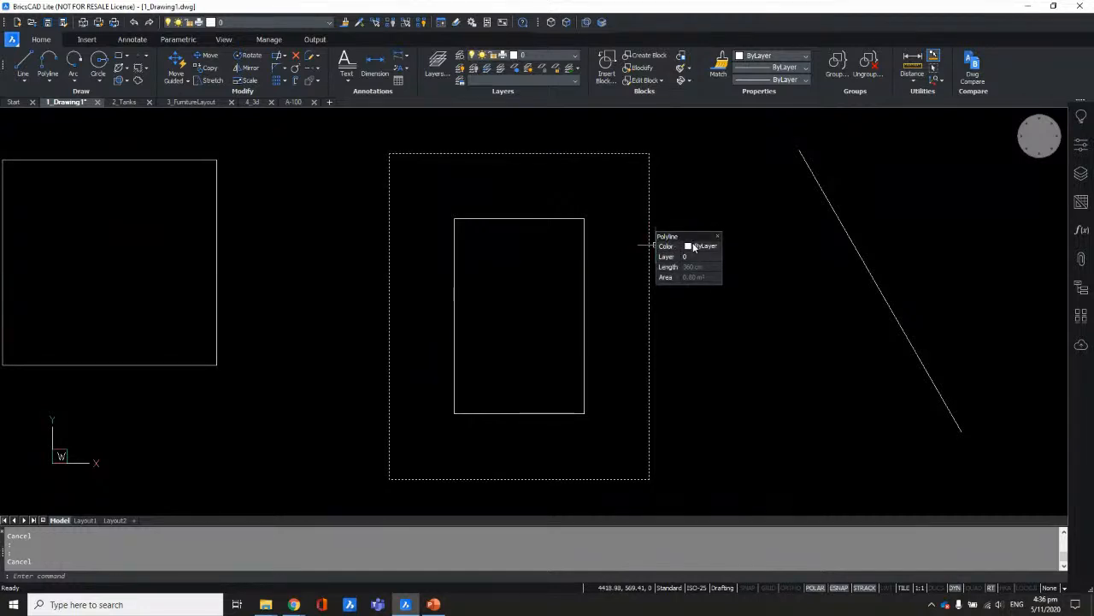
left_click(714, 248)
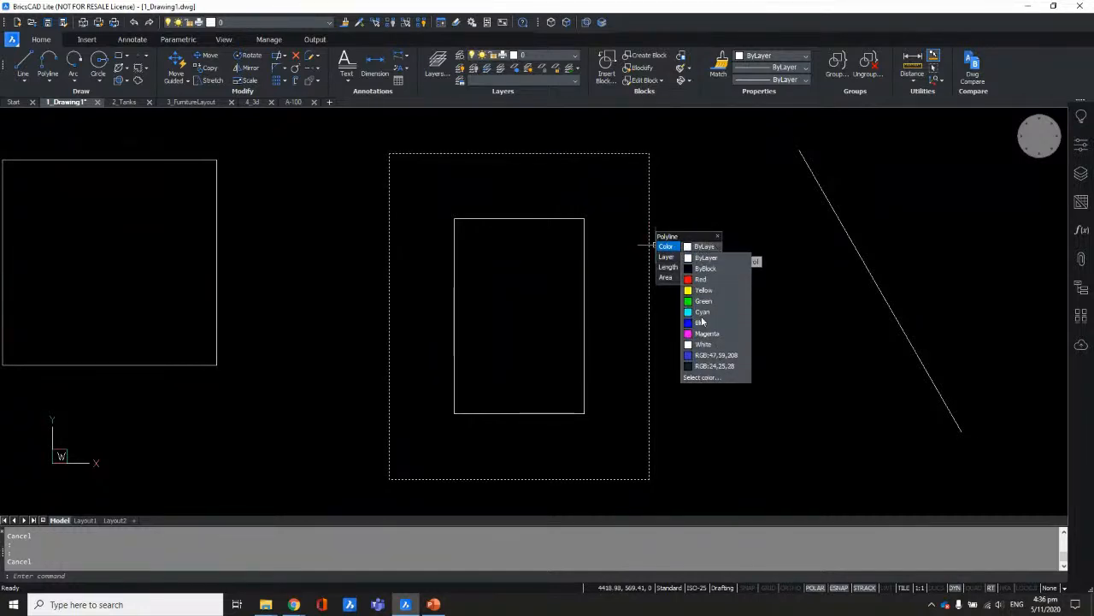
left_click(716, 255)
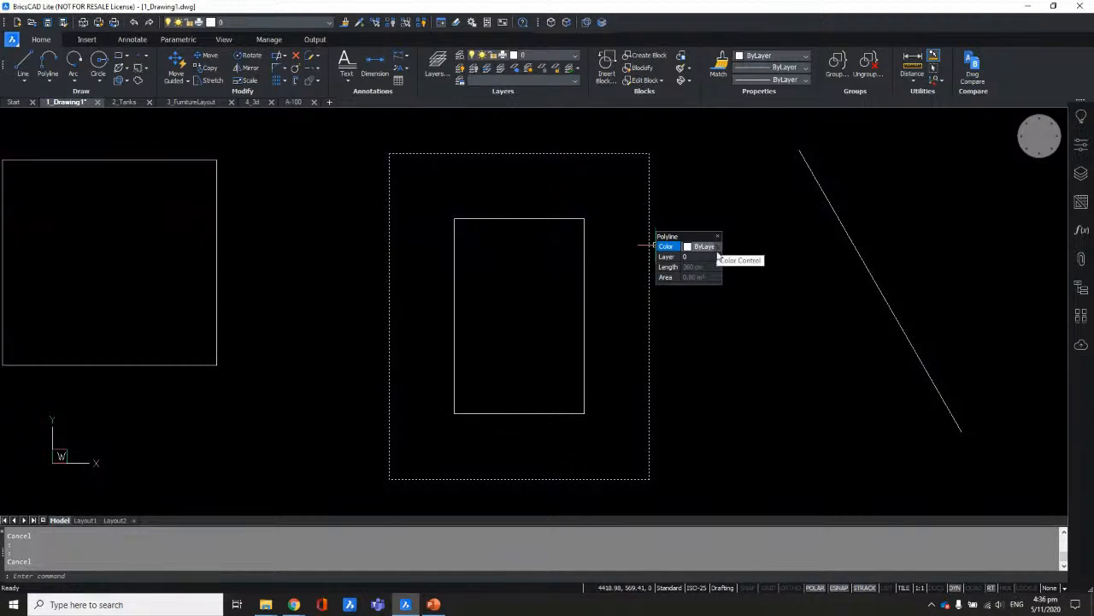
left_click(720, 256)
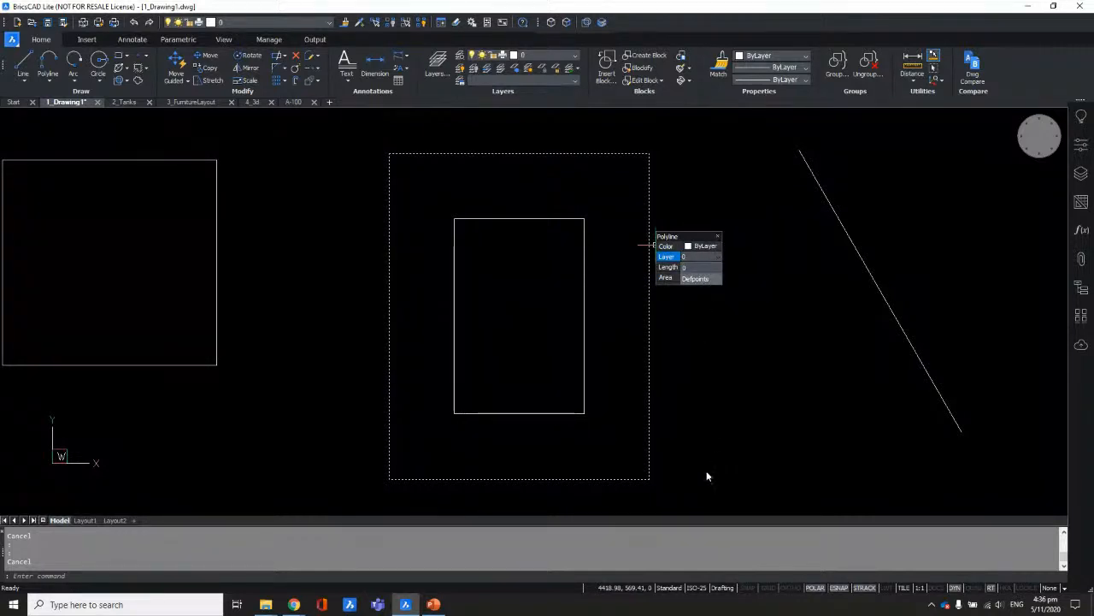
left_click(719, 258)
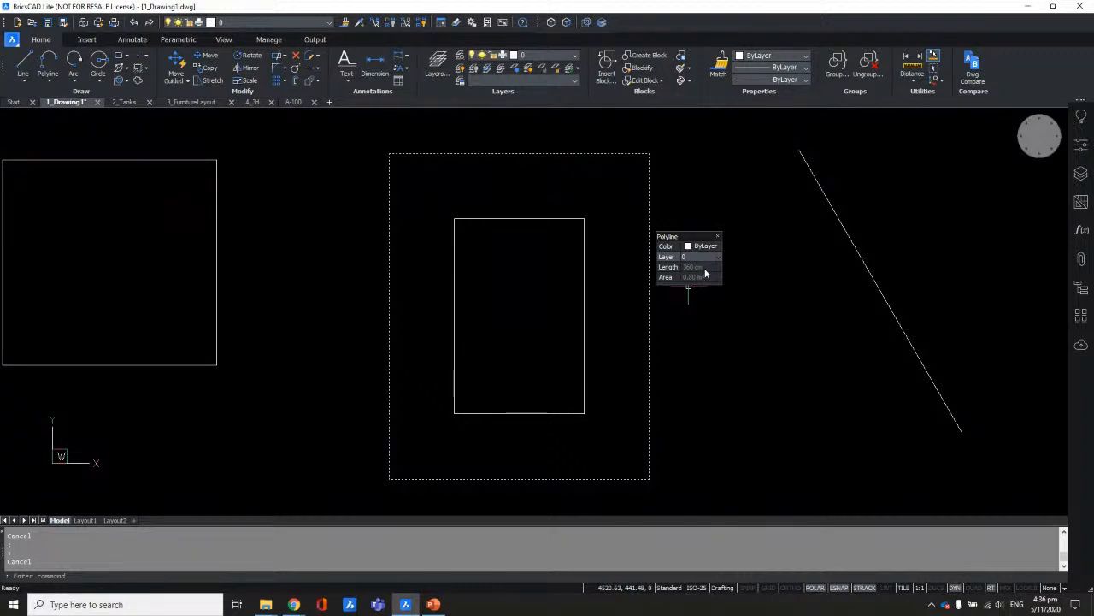
key("Escape")
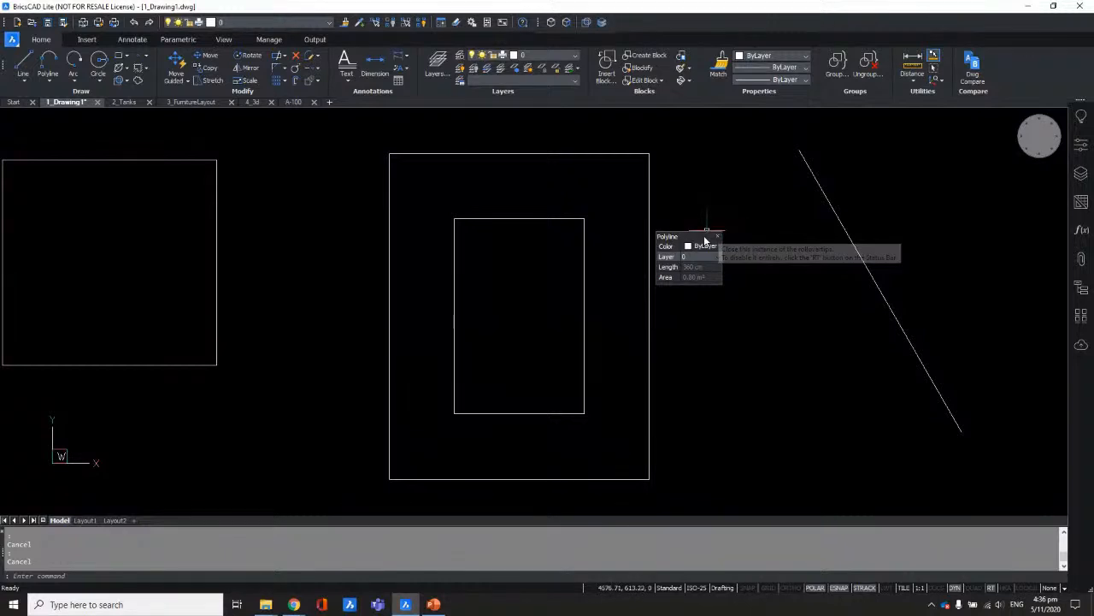
left_click_drag(741, 370, 718, 344)
key("Escape")
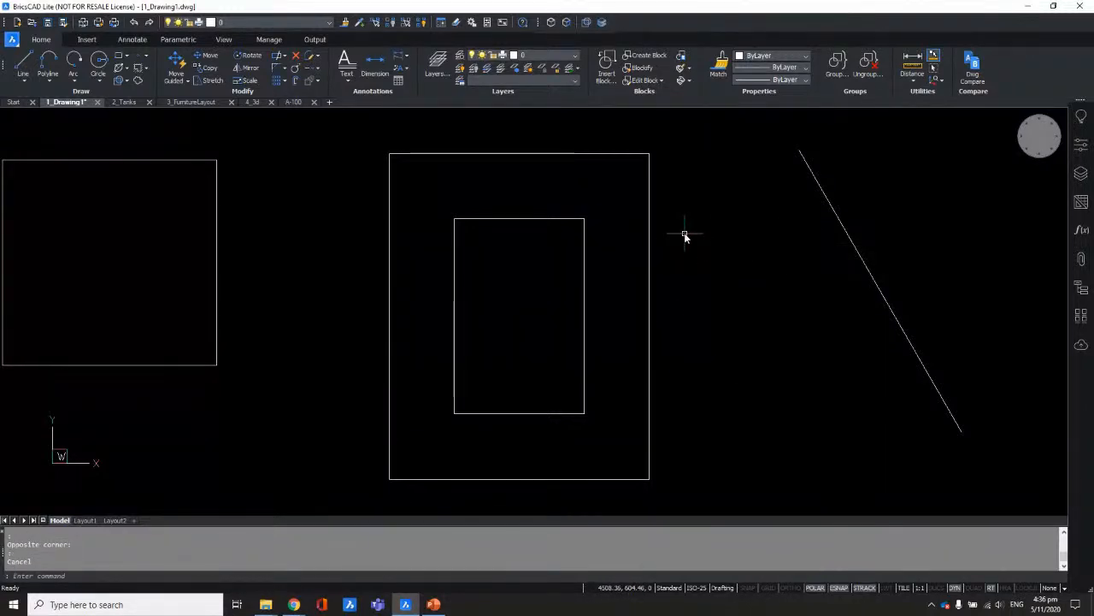
left_click_drag(672, 188, 646, 224)
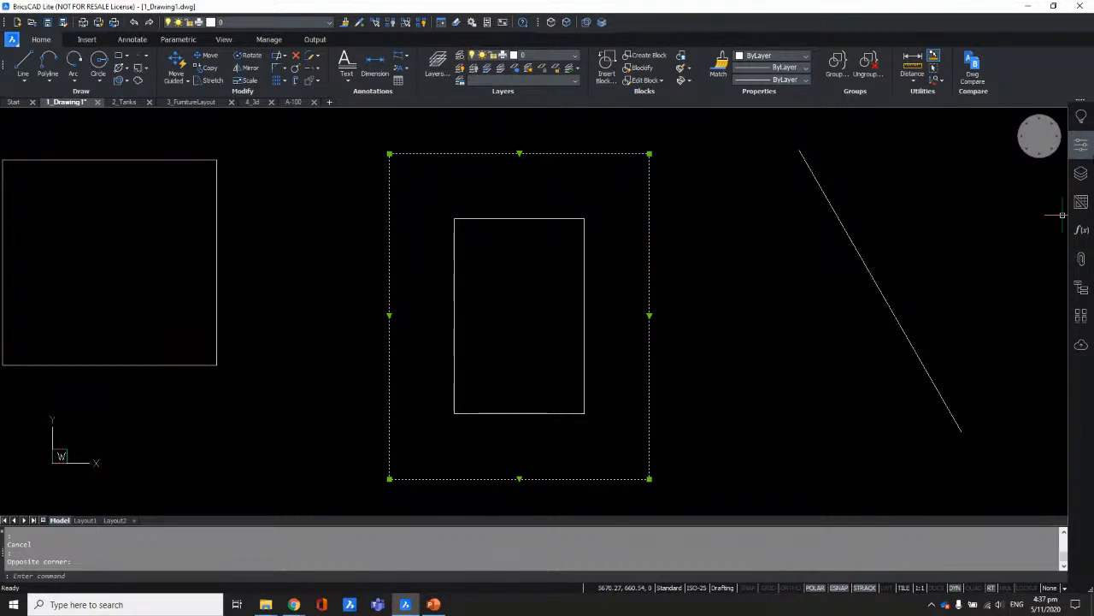
left_click(1082, 147)
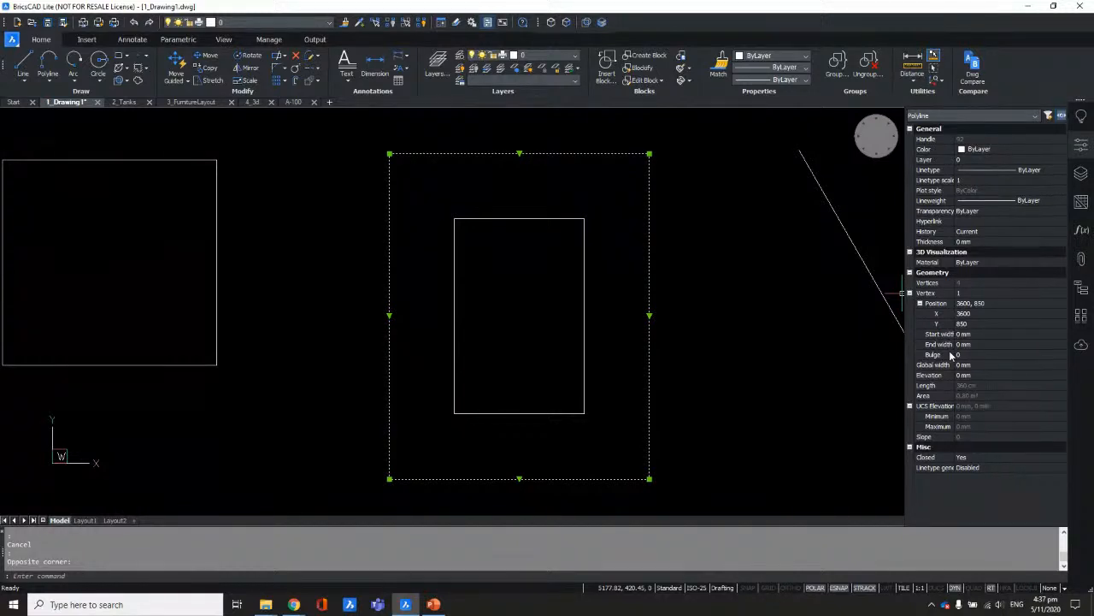
left_click(1081, 144)
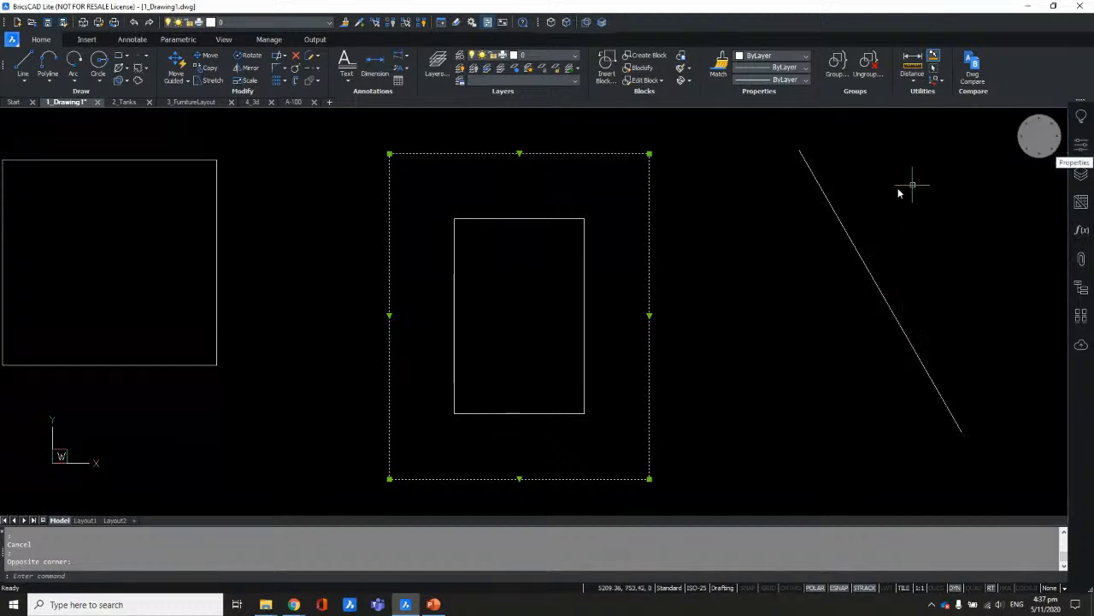
key("Escape")
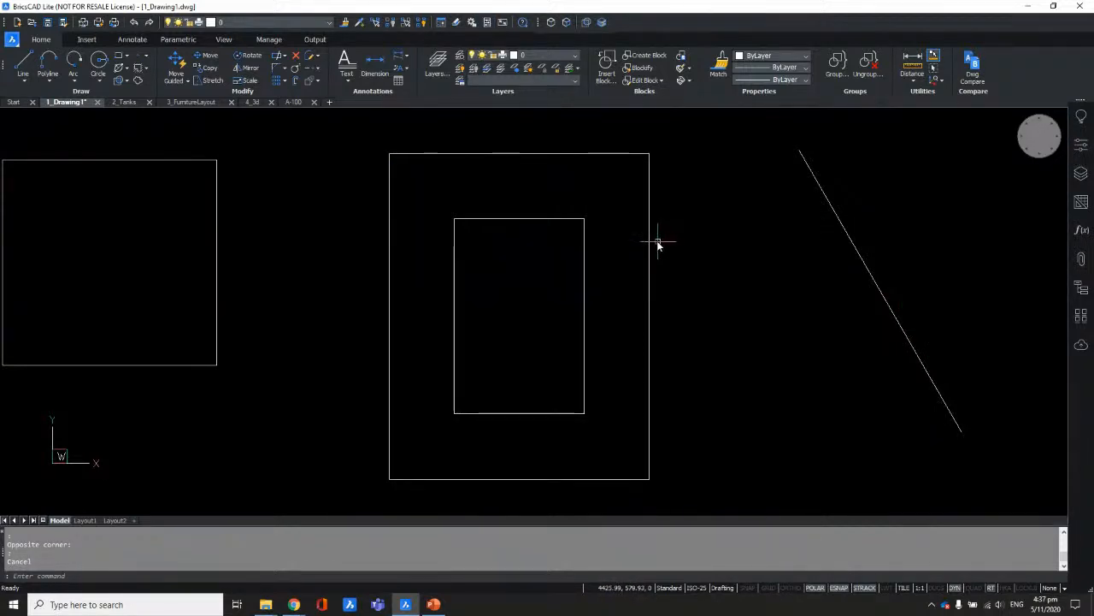
mouse_move(652, 232)
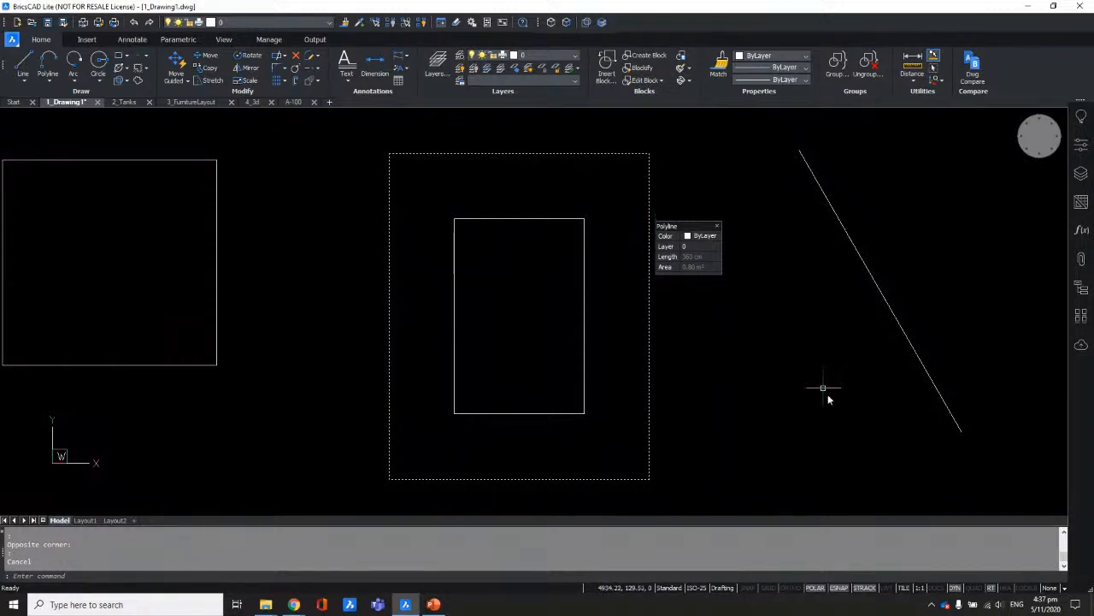
key("Escape")
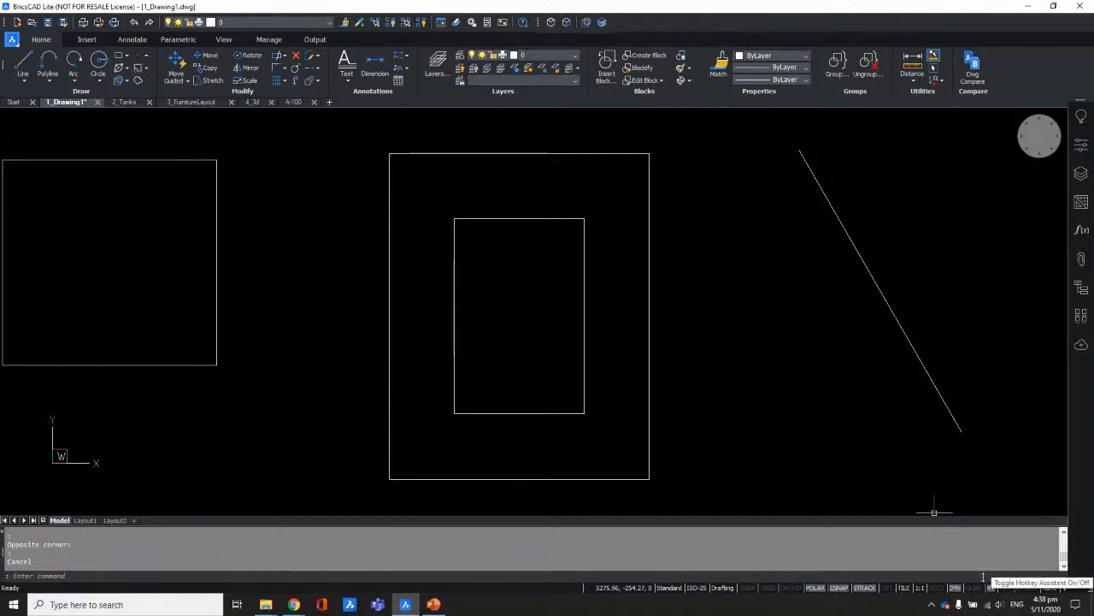
mouse_move(650, 414)
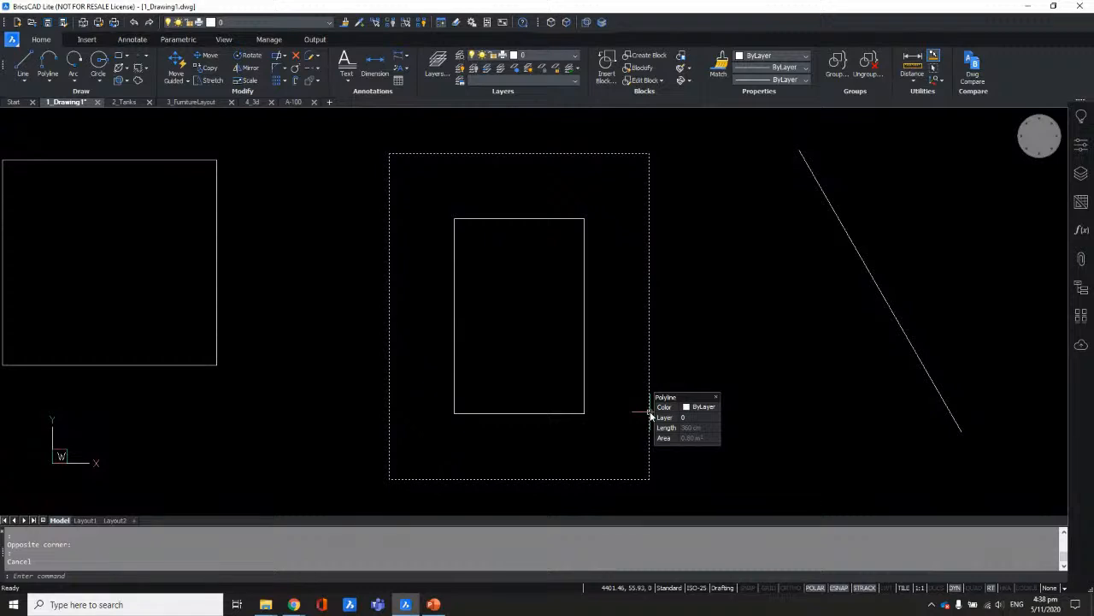
Step: Enable HKA and use Ctrl to cycle to the outer rectangle's 1000 mm side segment
left_click(1007, 588)
mouse_move(535, 479)
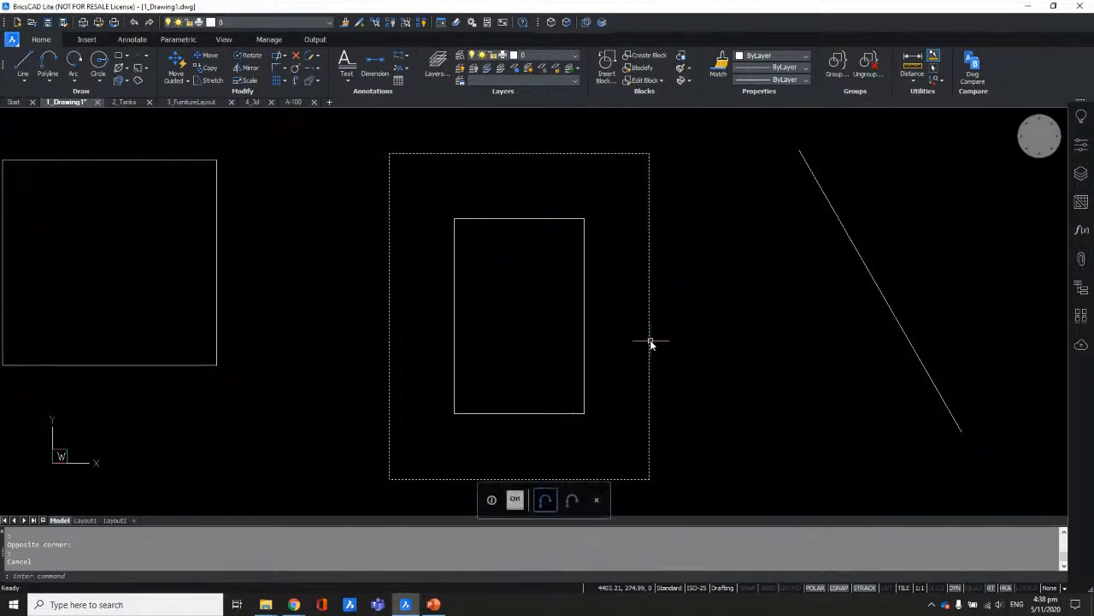
mouse_move(650, 342)
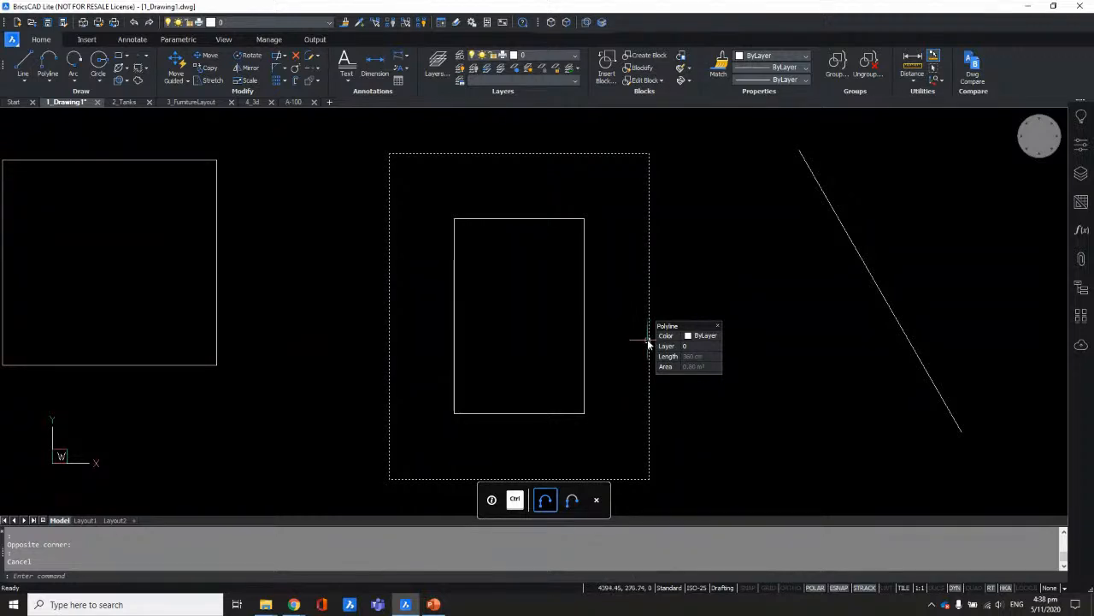
key("ctrl")
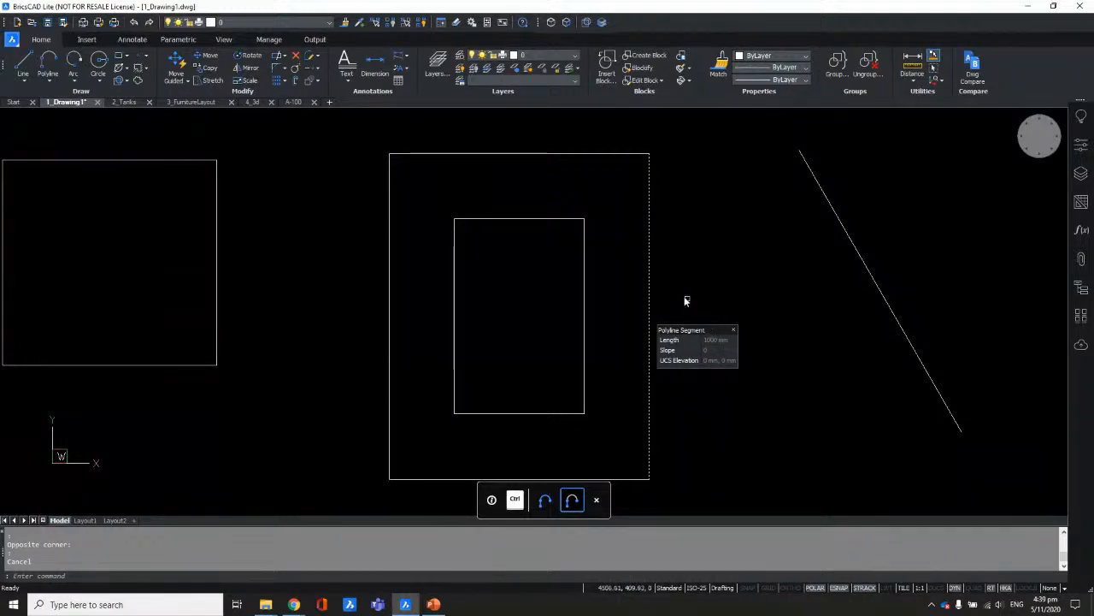
mouse_move(650, 260)
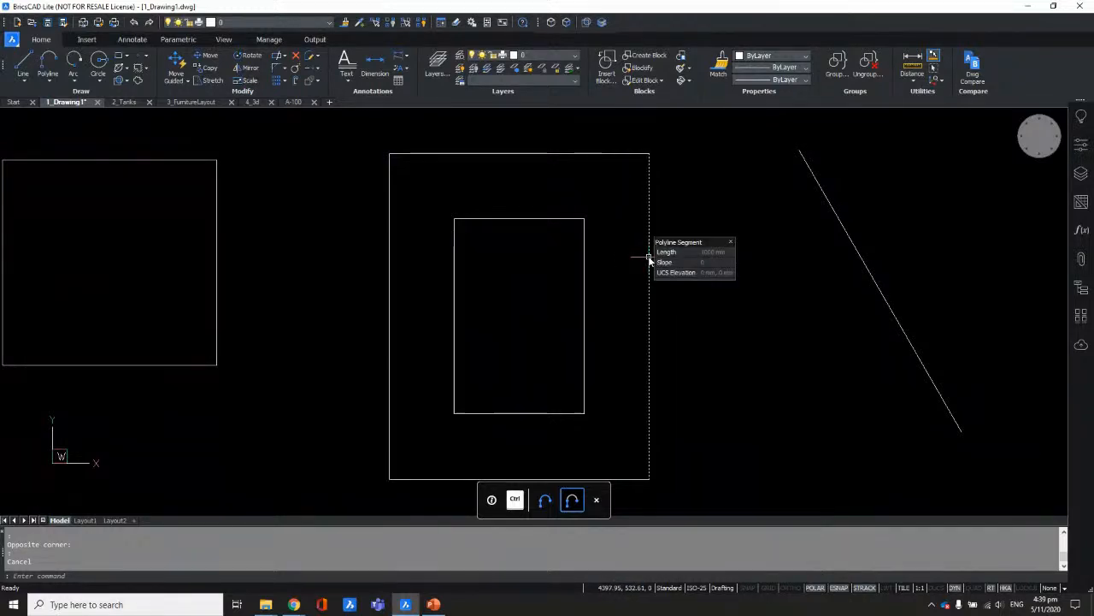
Step: Cycle the selection back to the whole outer polyline and turn on Quad
key("ctrl")
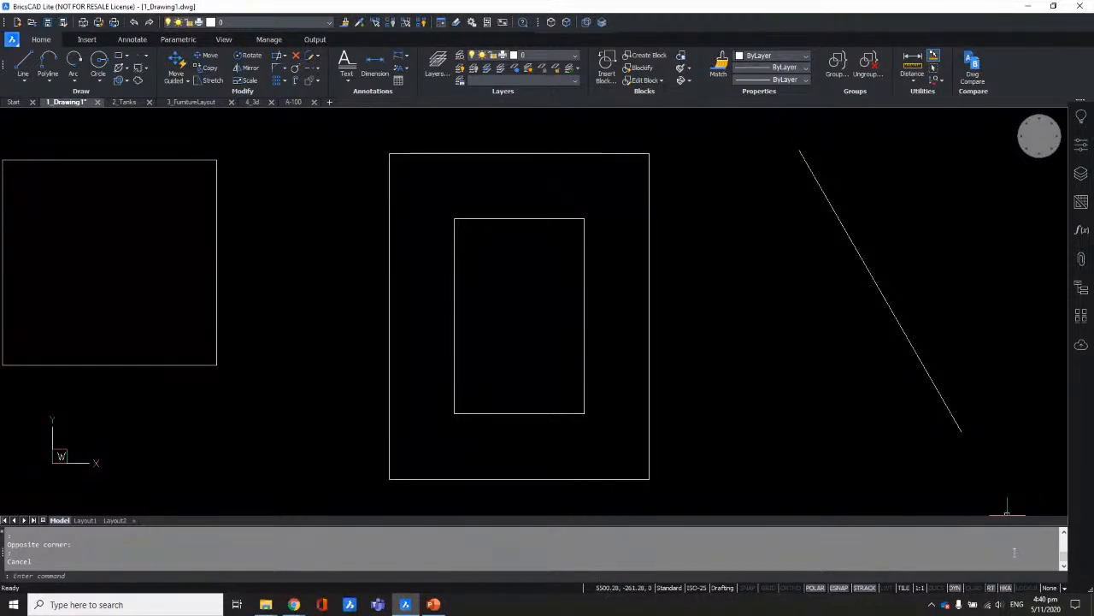
left_click(974, 589)
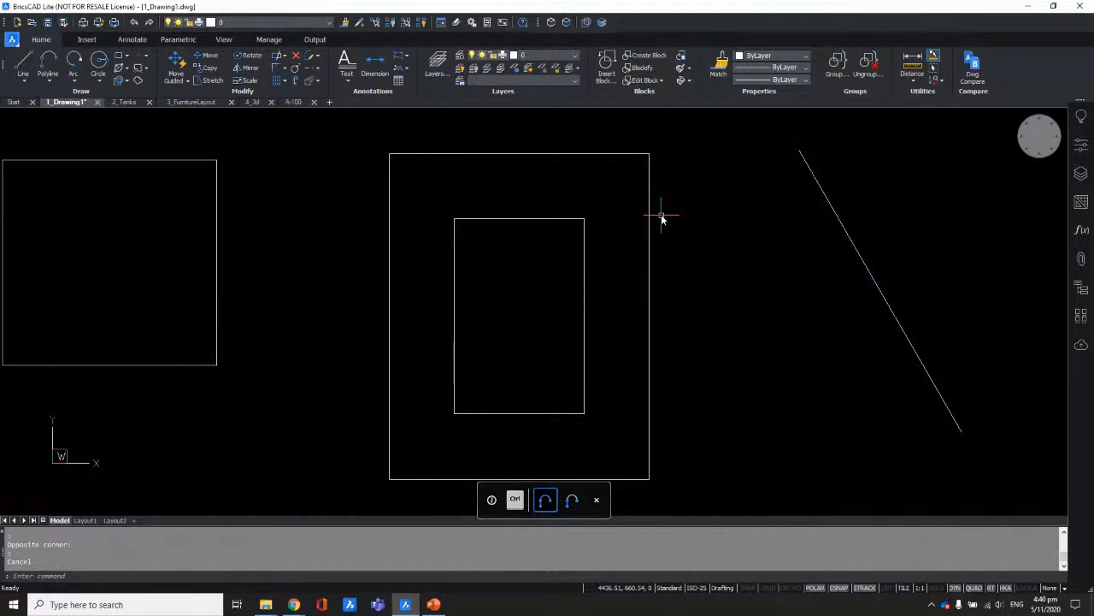
Step: Bring up the outer rectangle's Polyline Quad menu with its Edit group expanded
mouse_move(655, 224)
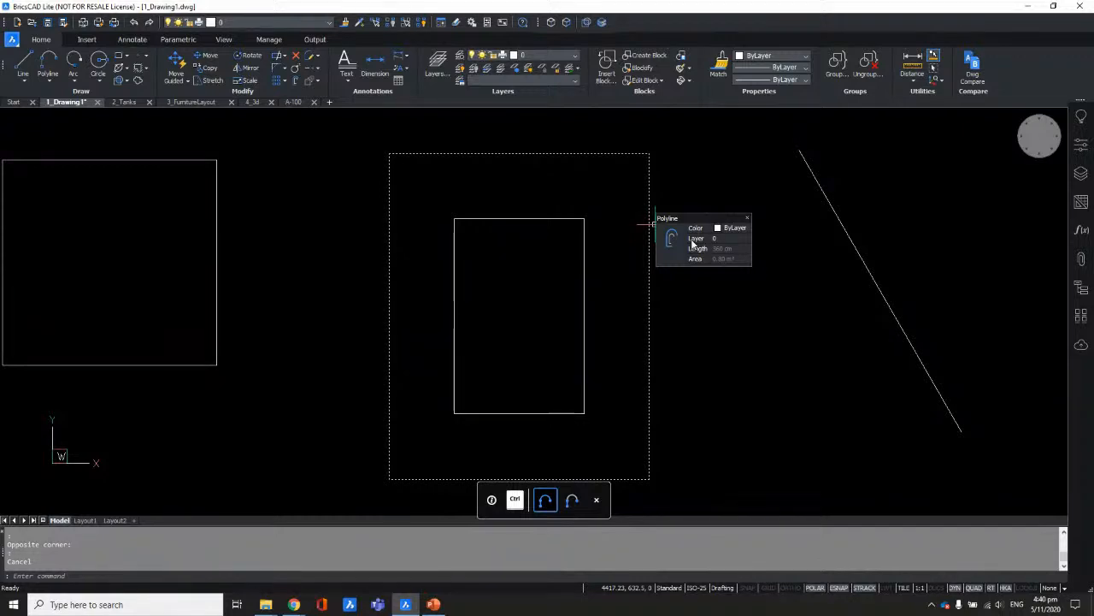
mouse_move(674, 239)
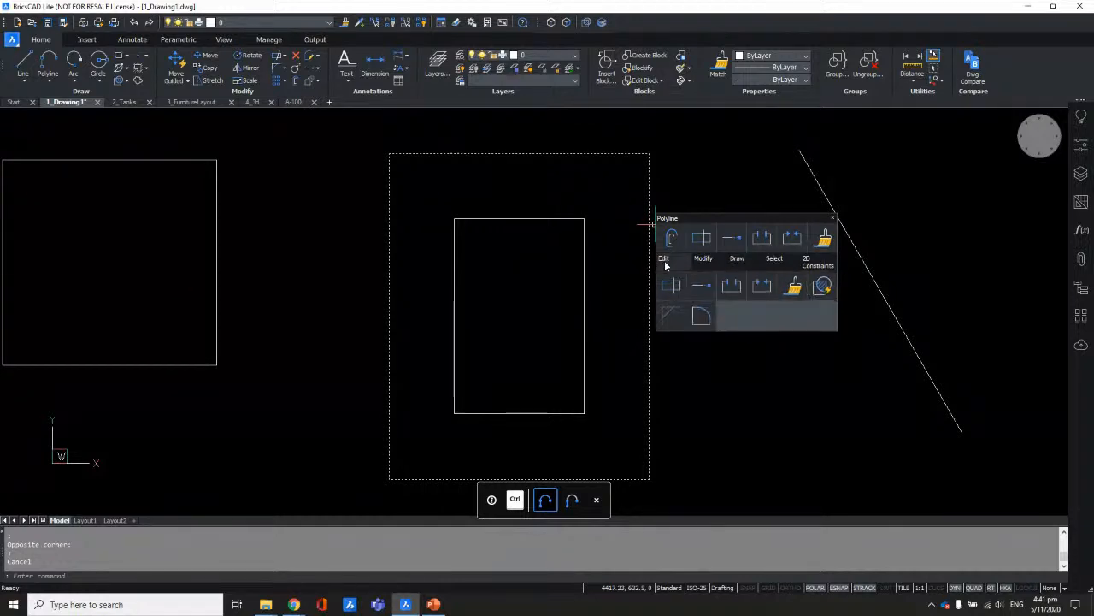
Step: Browse the Quad's Modify, Draw and 2D Constraints groups, then switch to the right-edge Polyline Segment tools
mouse_move(703, 268)
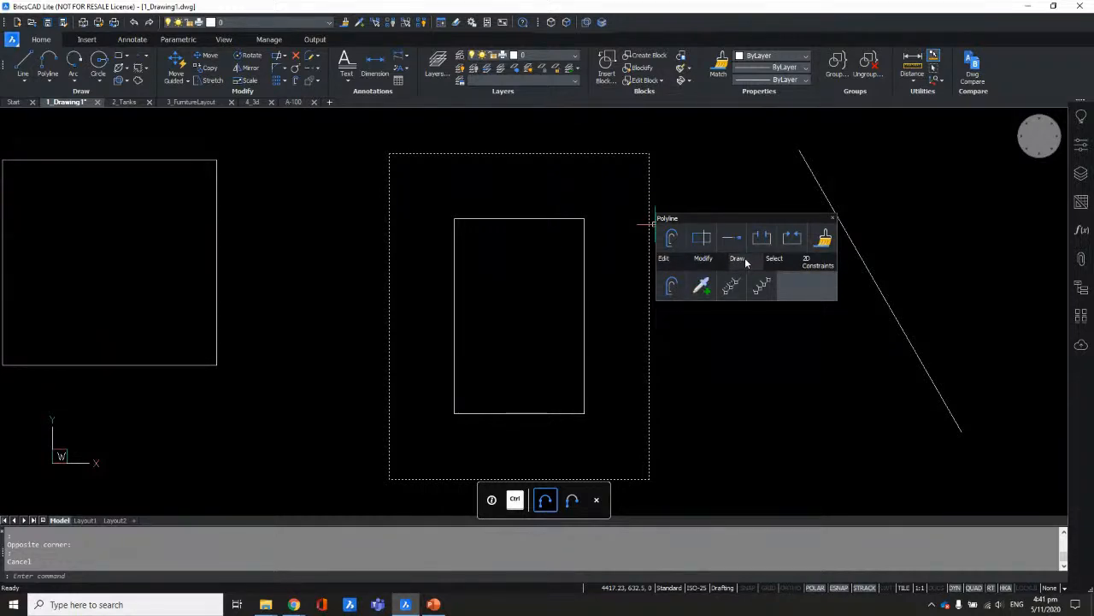
mouse_move(828, 267)
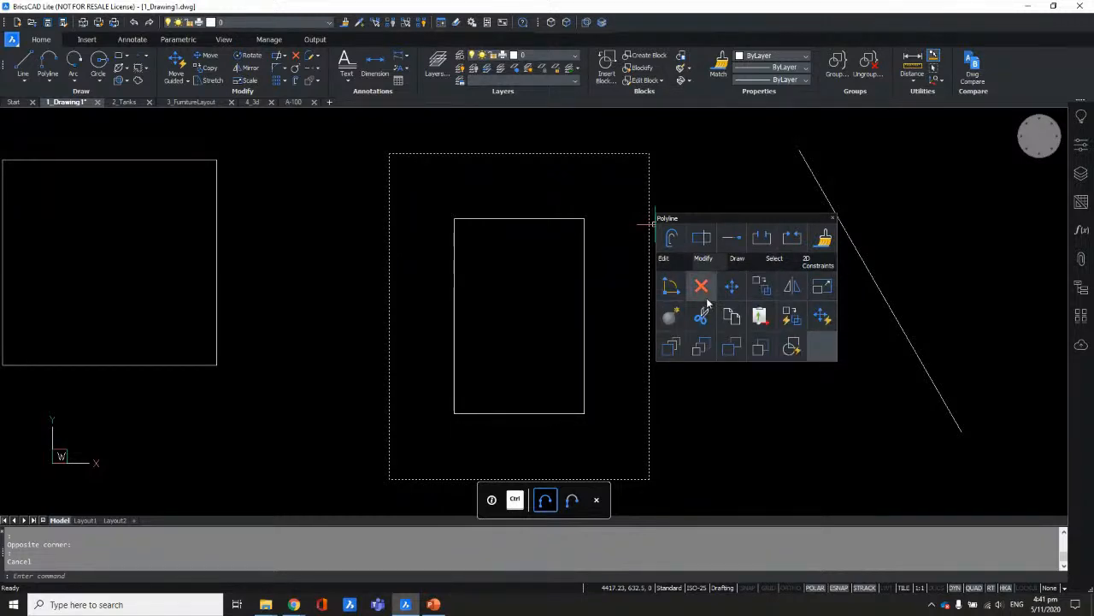
mouse_move(738, 265)
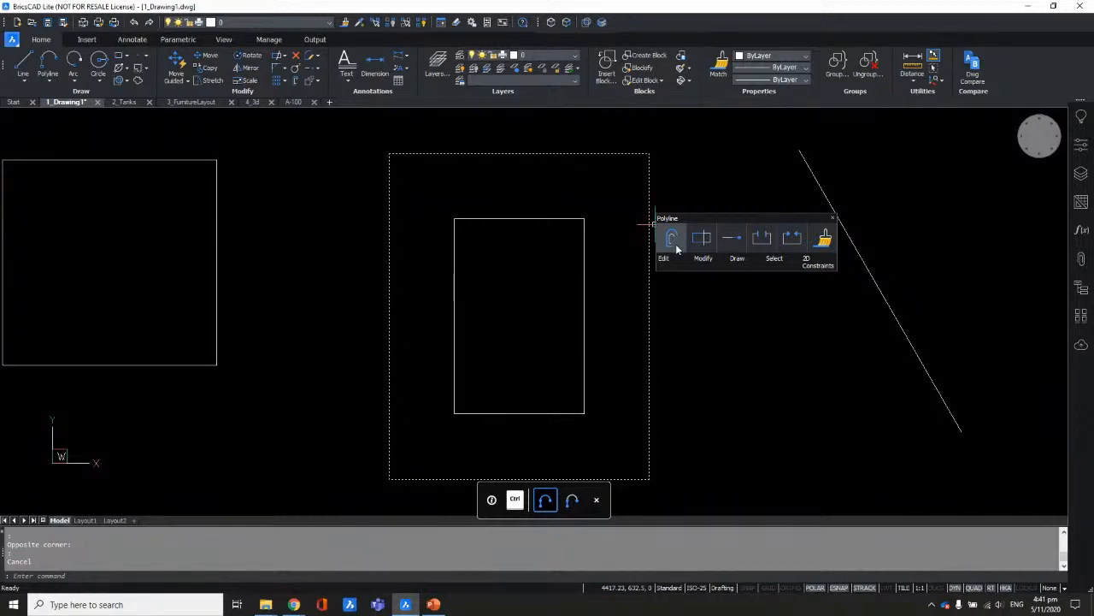
key("ctrl")
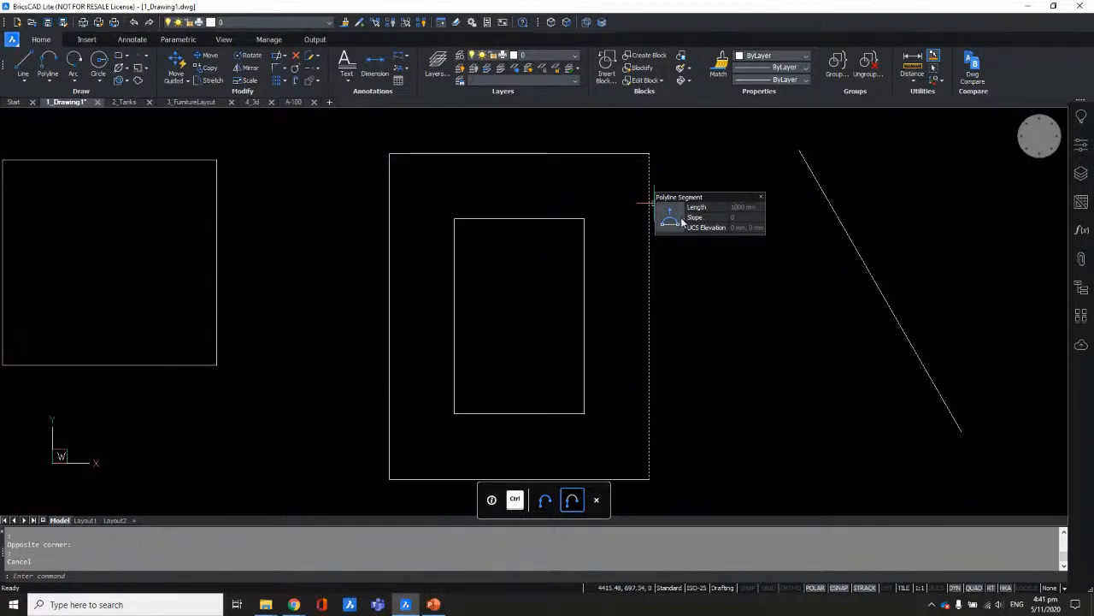
mouse_move(672, 223)
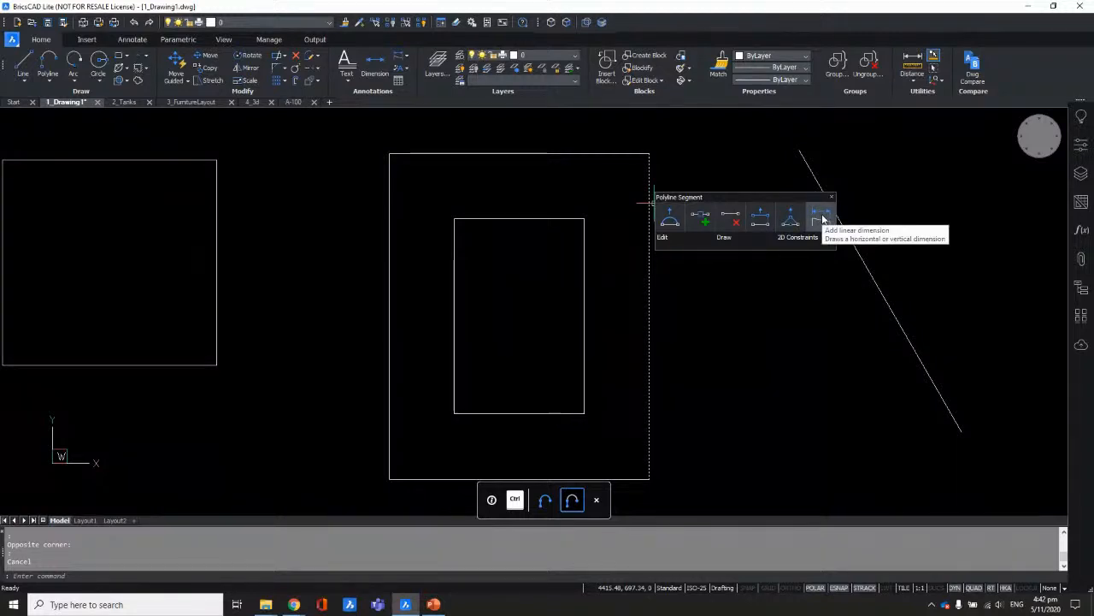
mouse_move(798, 245)
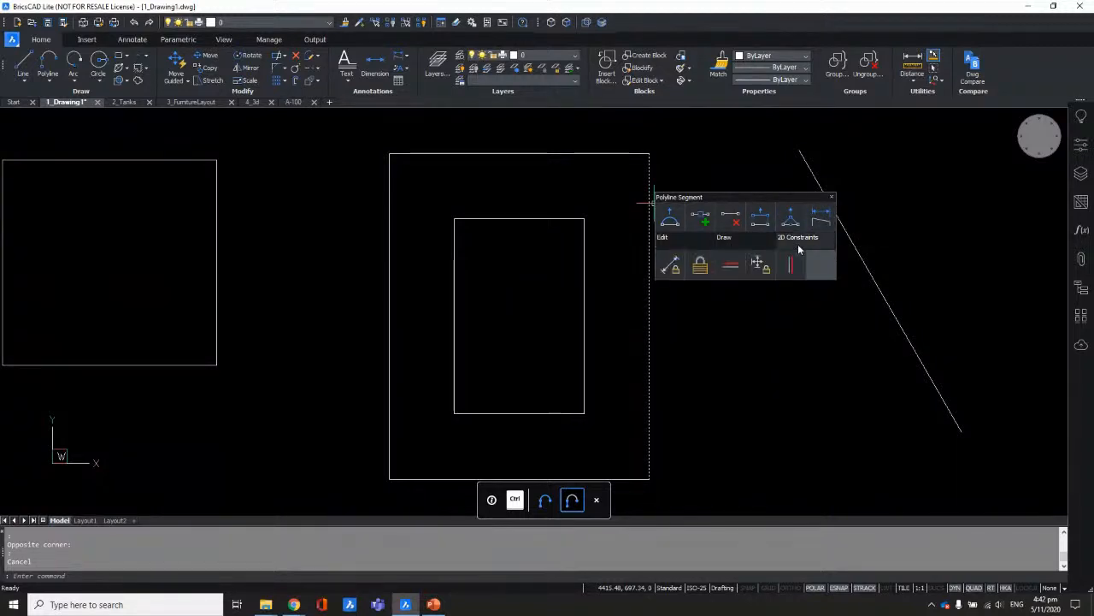
left_click(701, 220)
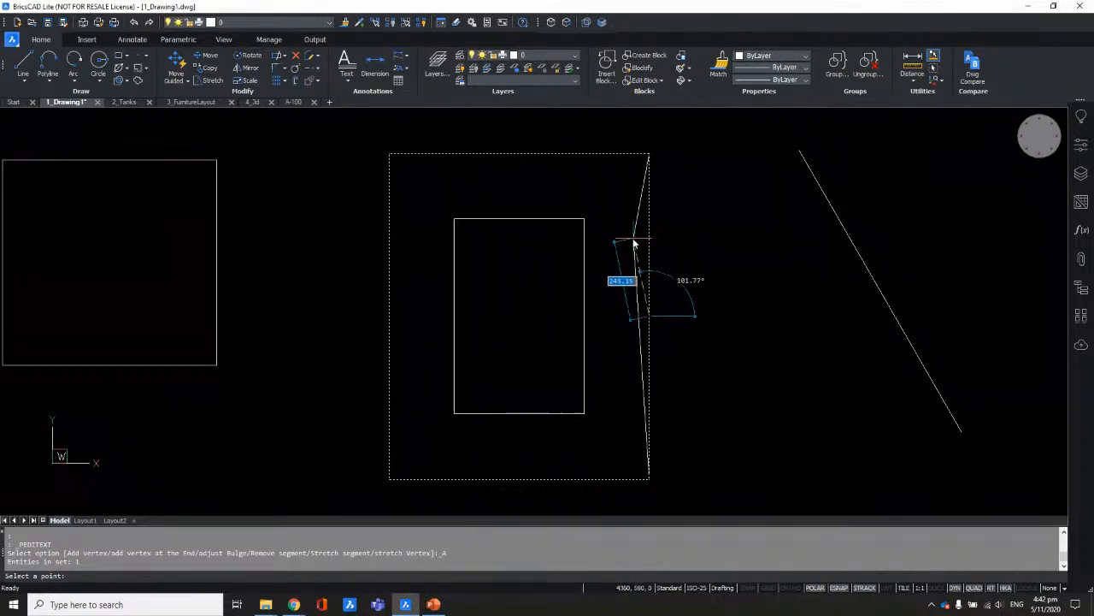
left_click(792, 587)
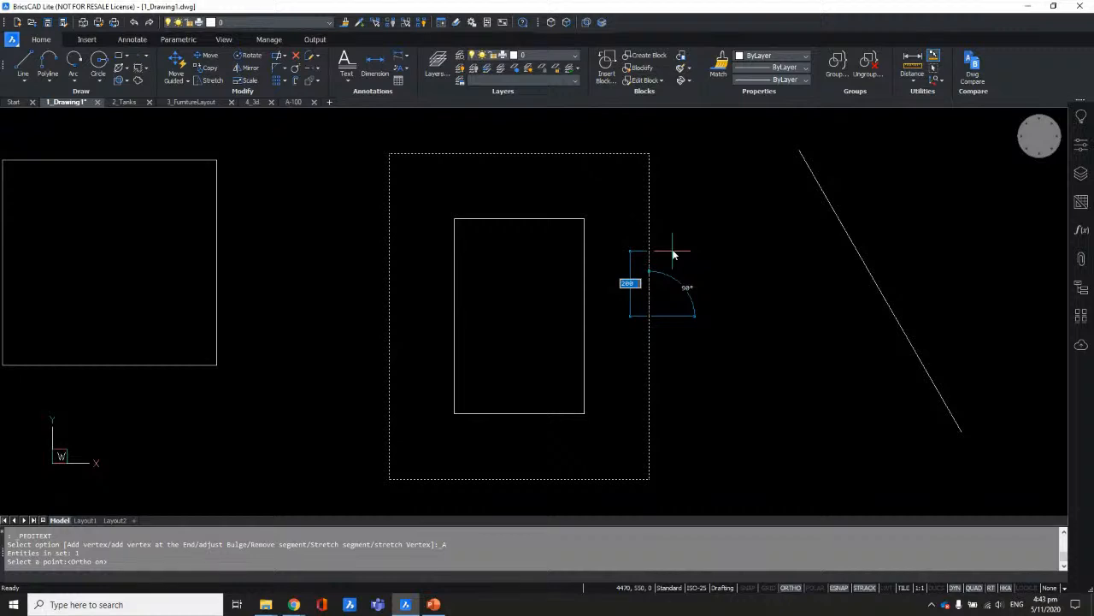
key("Return")
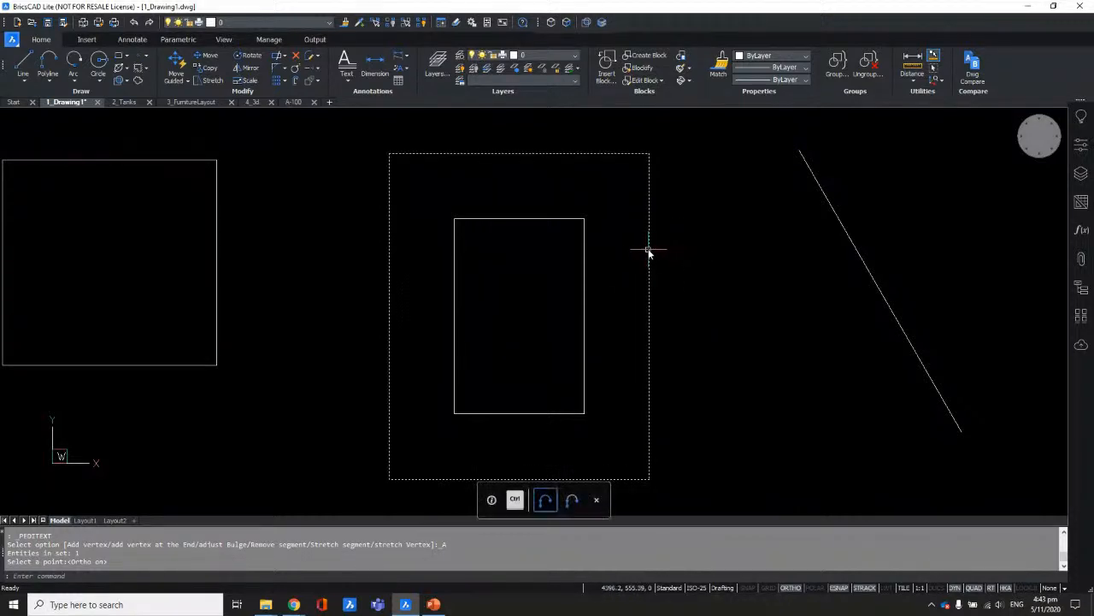
left_click(648, 251)
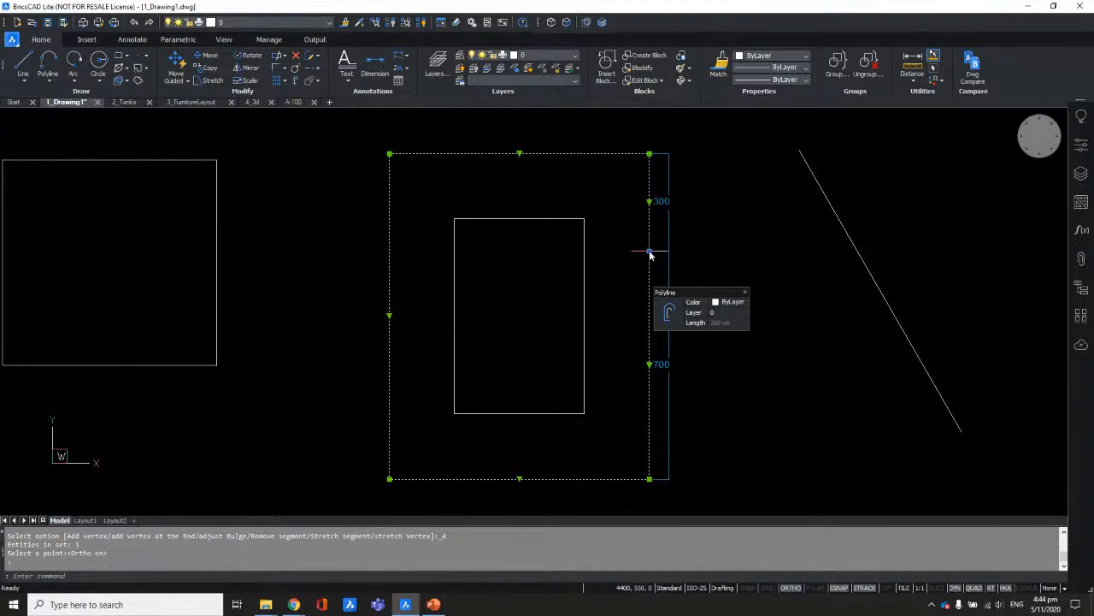
key("Escape")
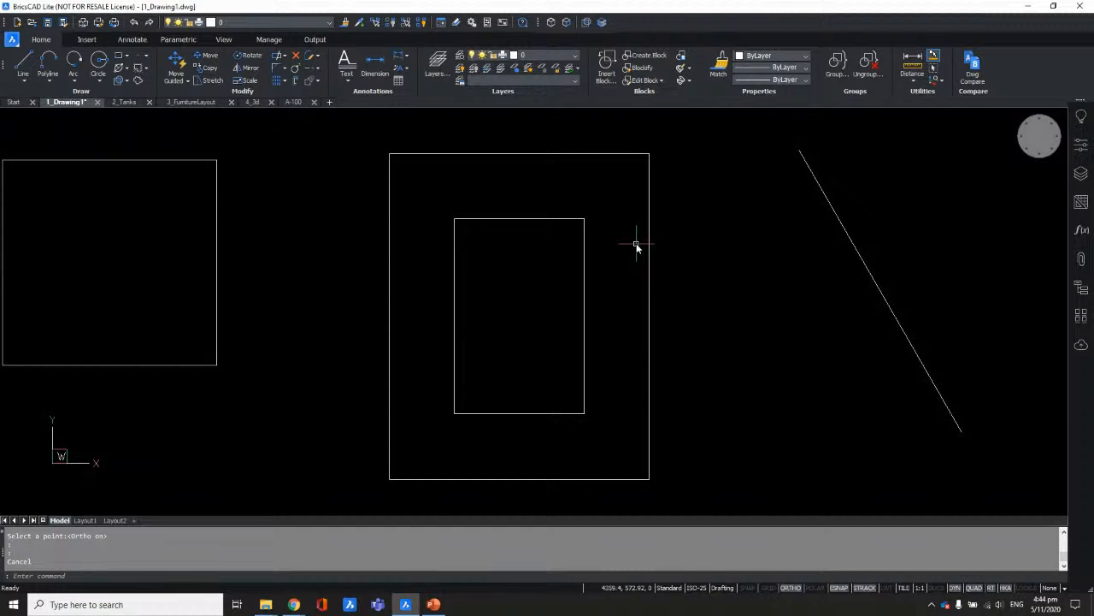
mouse_move(648, 246)
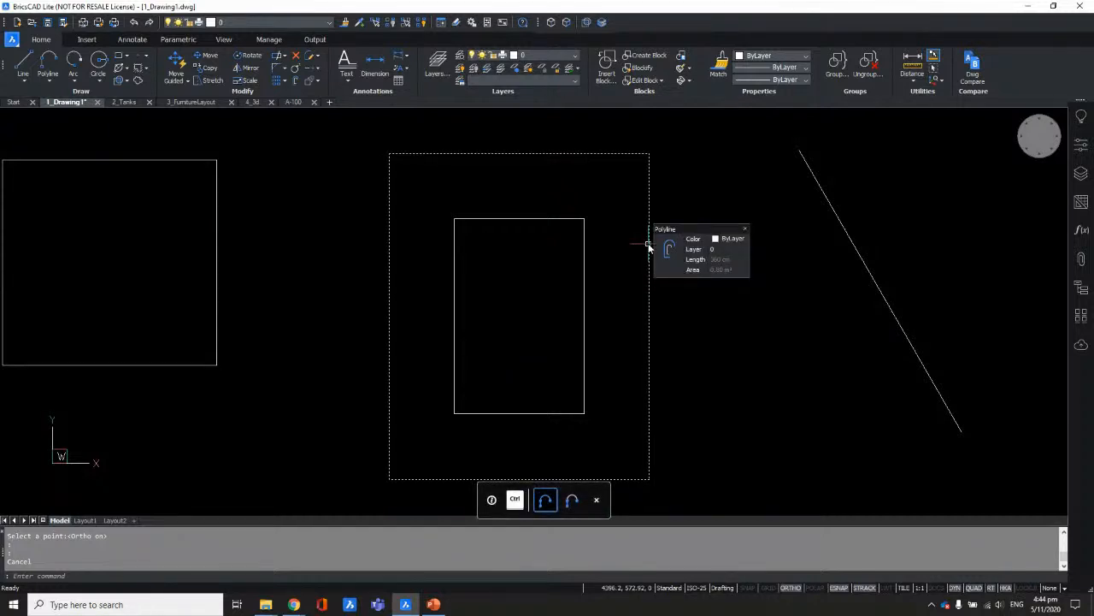
scroll(597, 249, "down", 3)
Step: Draw a small rectangle to the right of the diagonal line
mouse_move(688, 310)
middle_mouse_down()
mouse_move(403, 320)
mouse_move(450, 335)
middle_mouse_up()
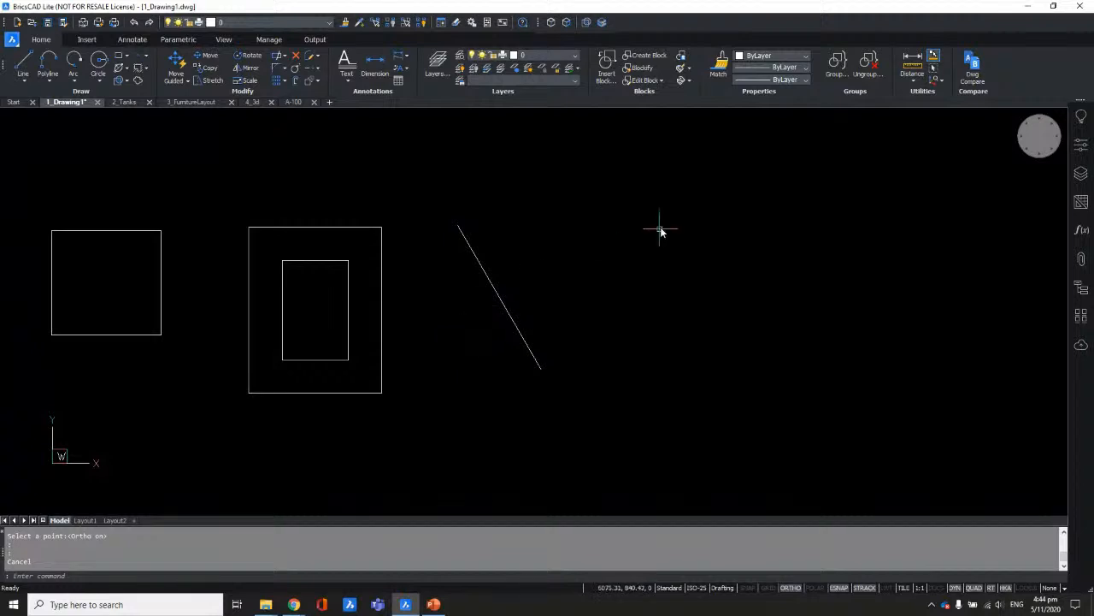
right_click(655, 224)
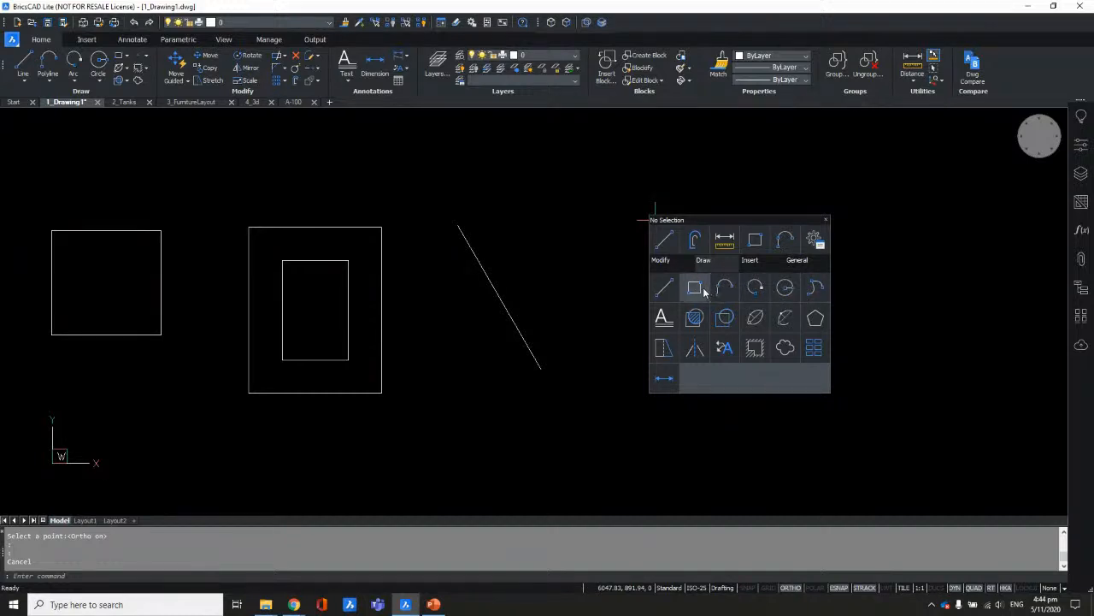
left_click(584, 209)
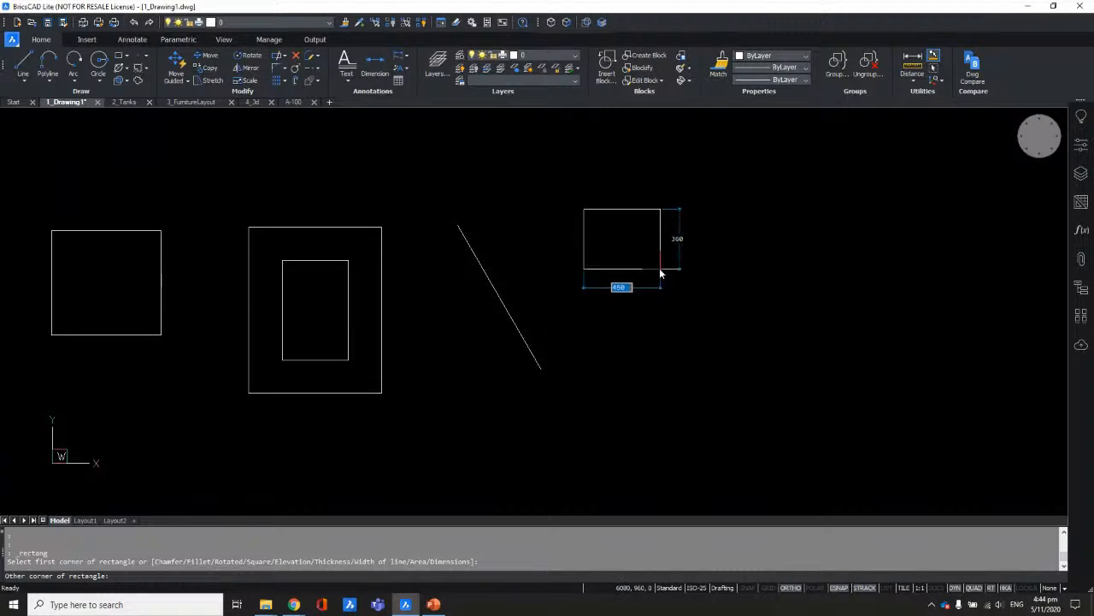
left_click(669, 277)
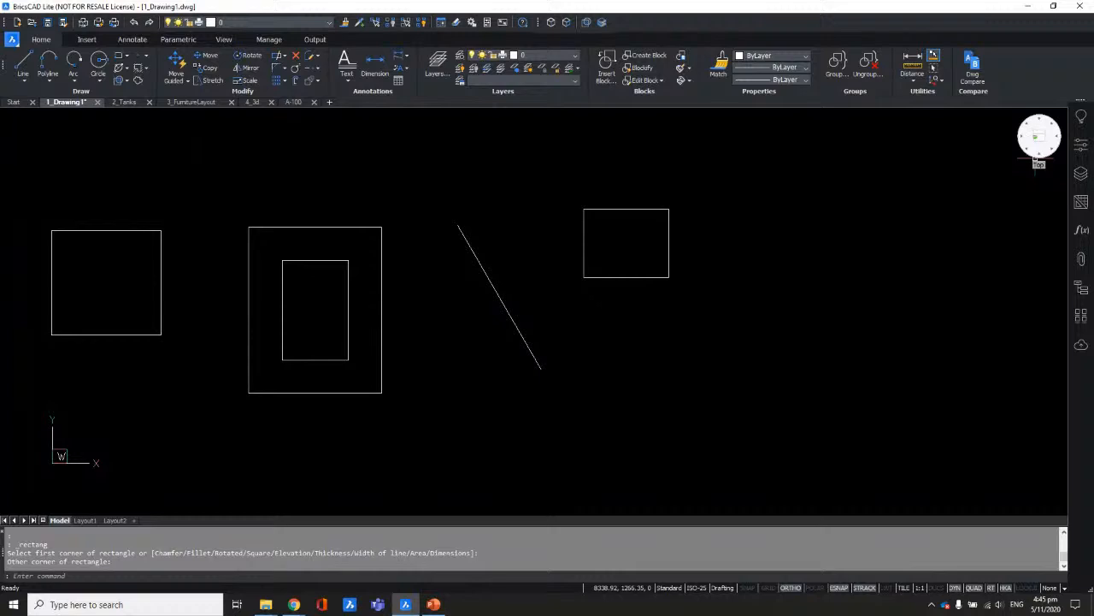
scroll(867, 249, "down", 4)
Step: View all ten shapes from Top, briefly from Top Front Left, then Top again
scroll(792, 226, "up", 2)
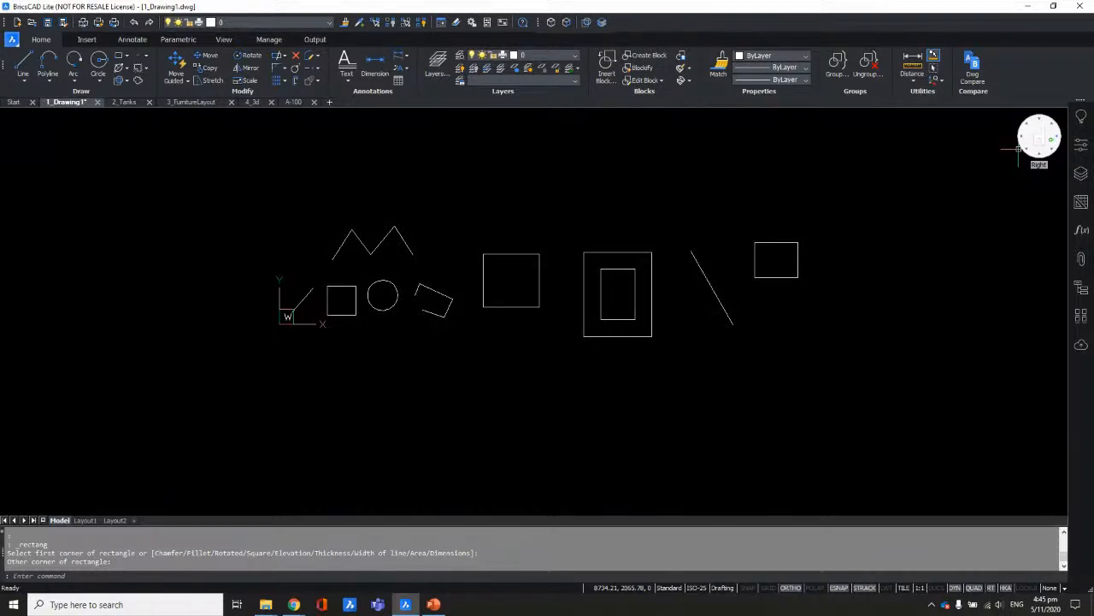
left_click(1017, 149)
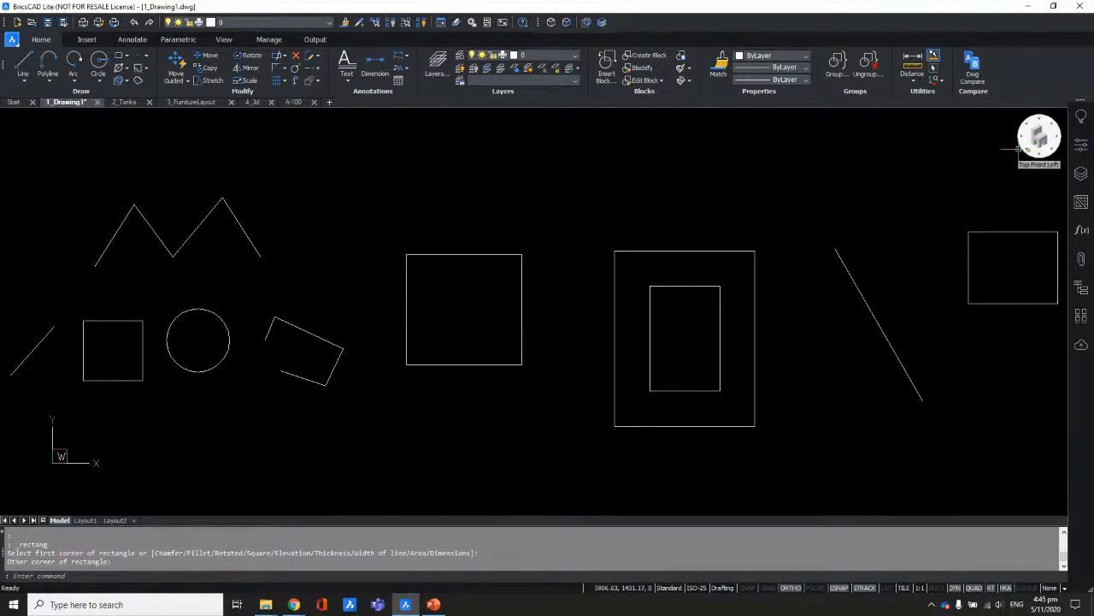
left_click(1016, 150)
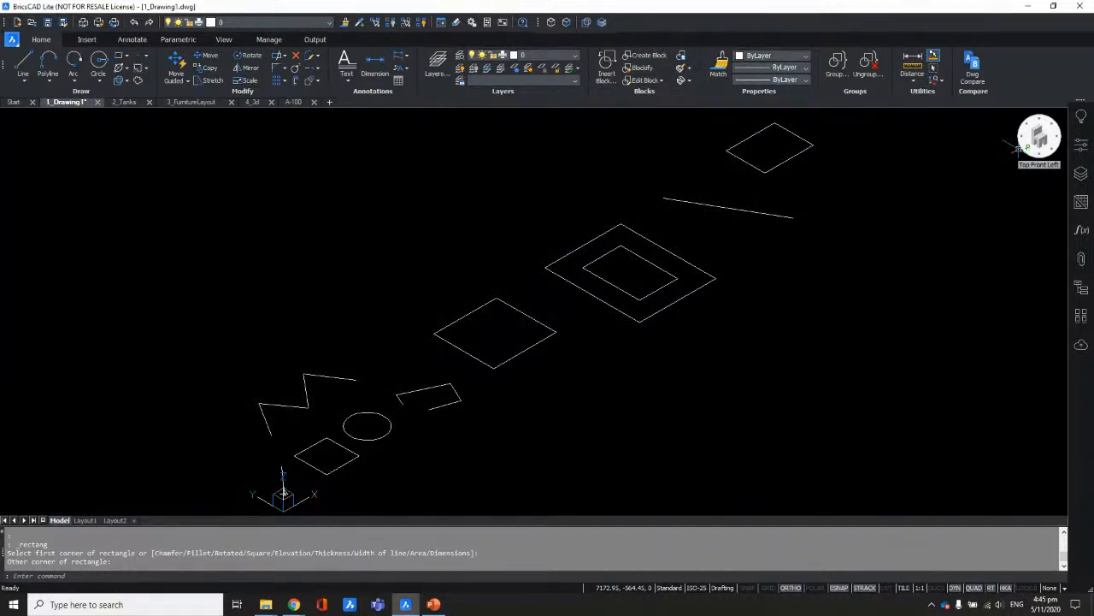
left_click(1016, 148)
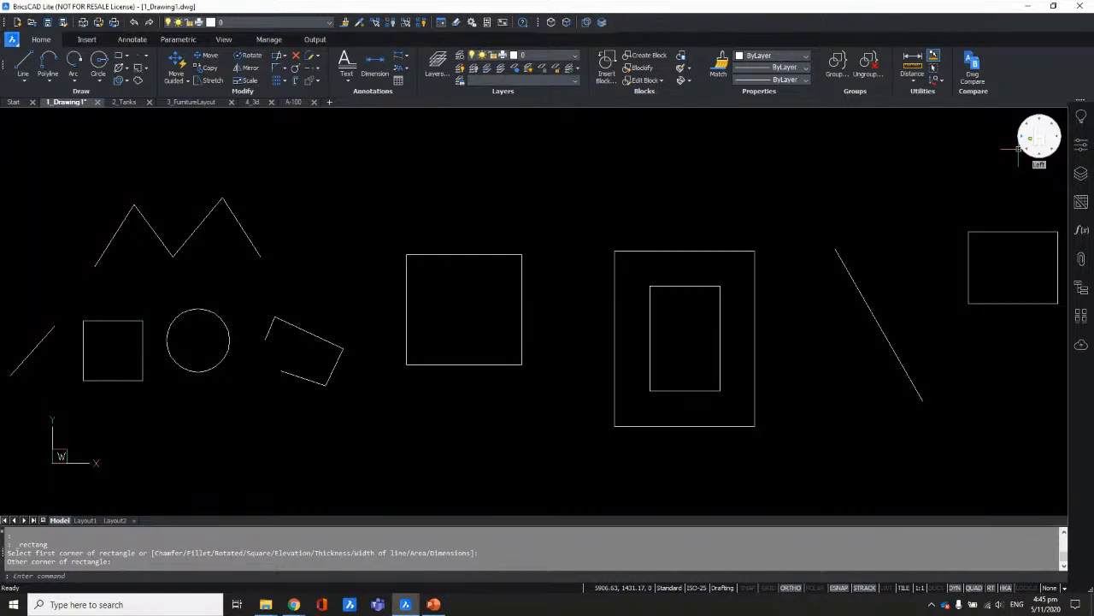
Step: Apply the Conceptual visual style from the LookFrom widget's menu
right_click(1033, 142)
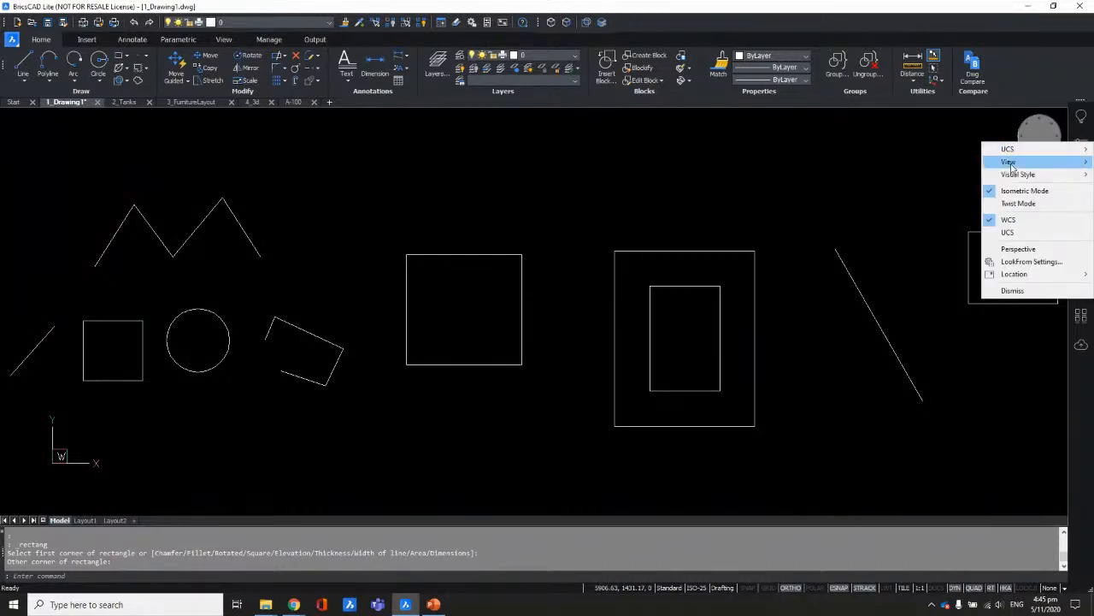
mouse_move(1017, 176)
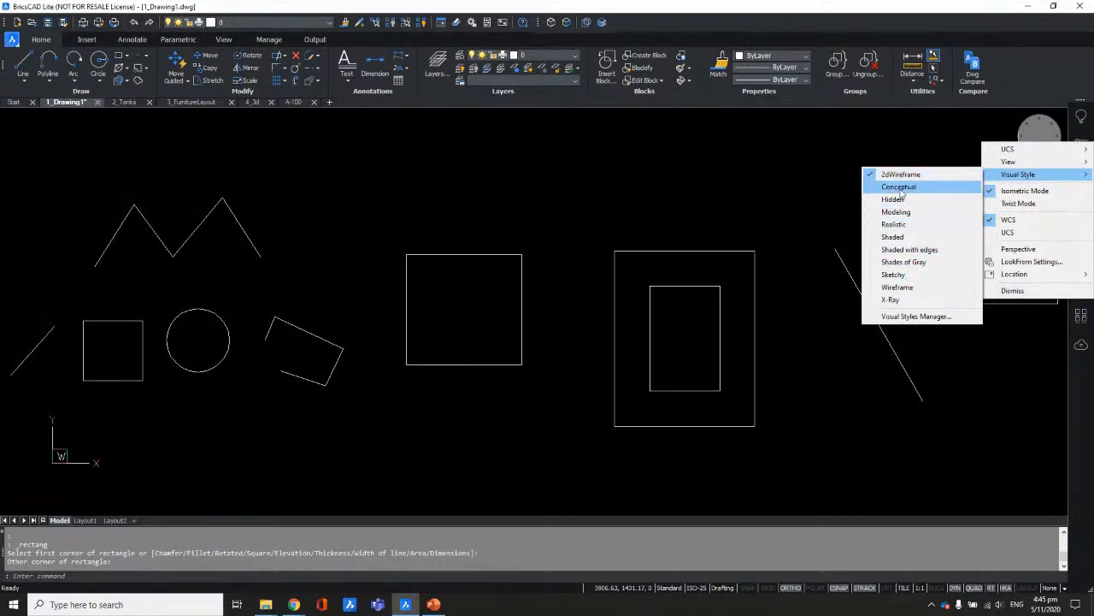
left_click(901, 189)
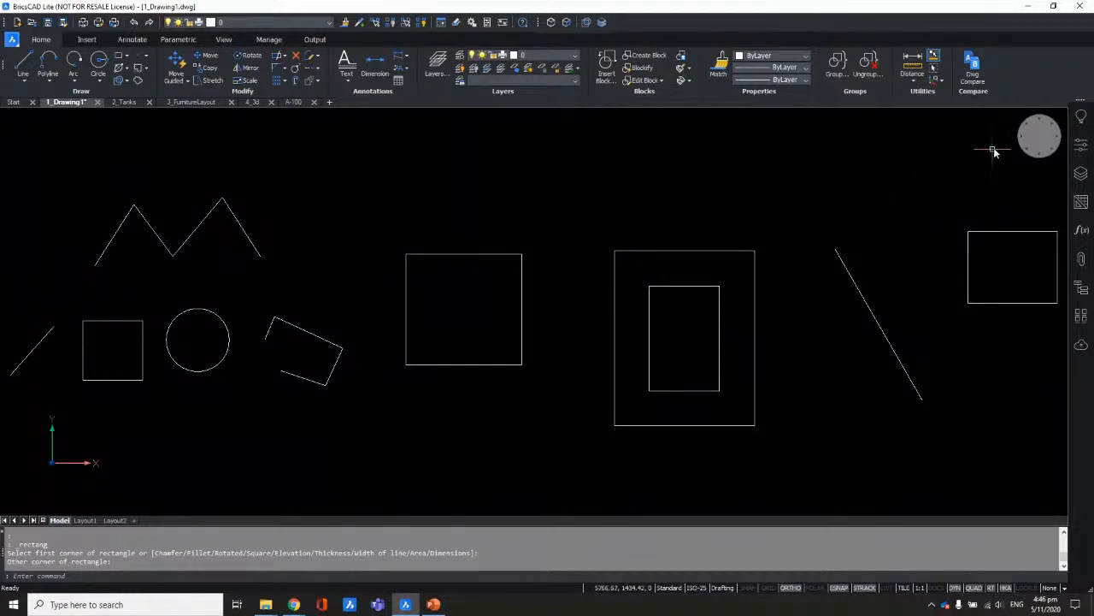
right_click(1037, 137)
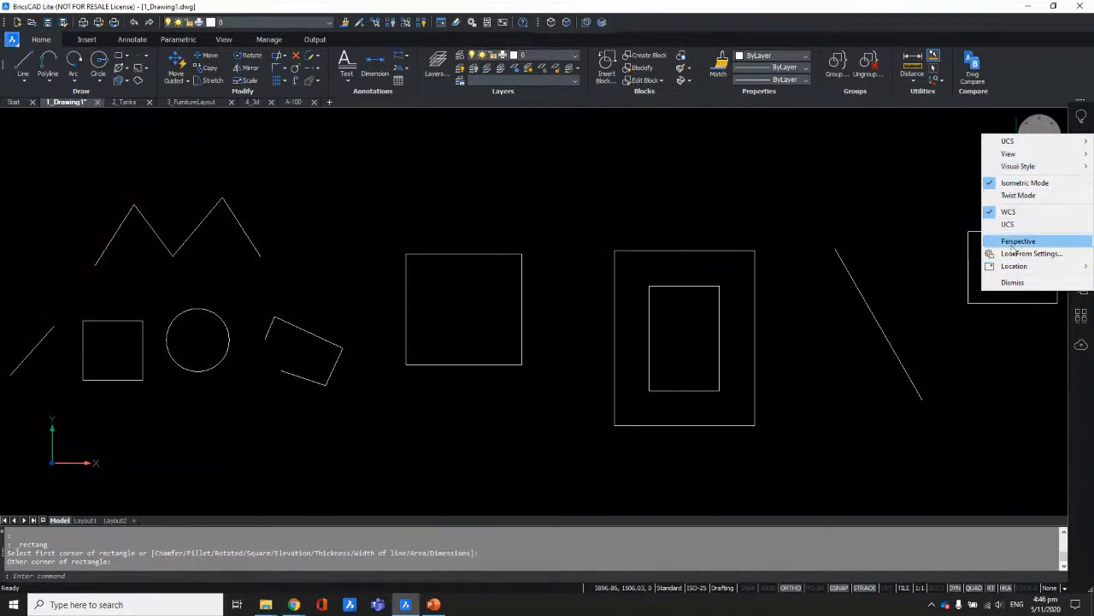
mouse_move(1030, 145)
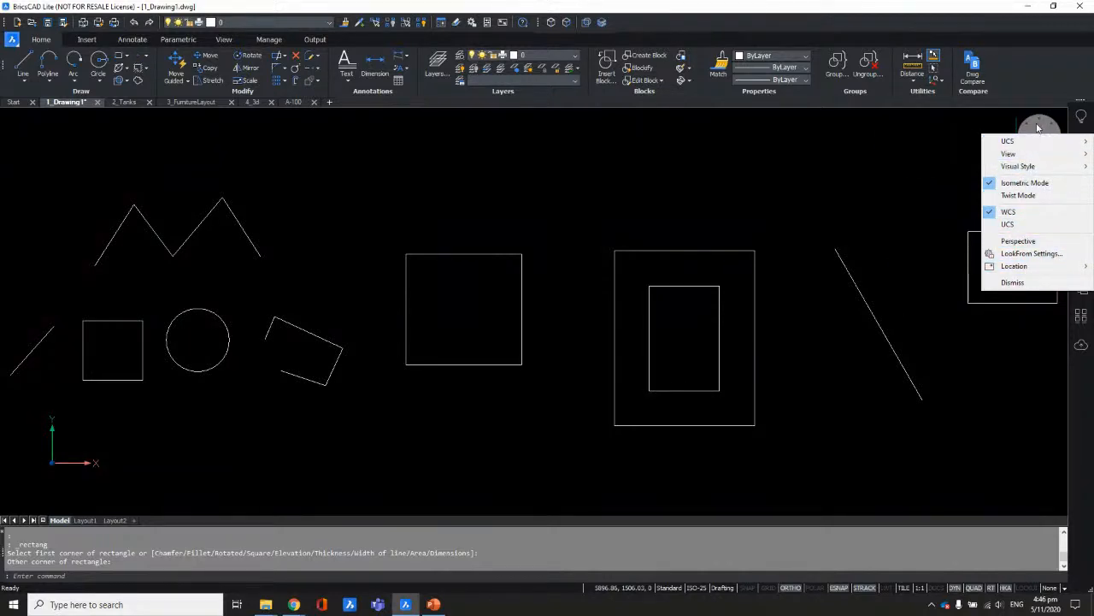
left_click(1039, 94)
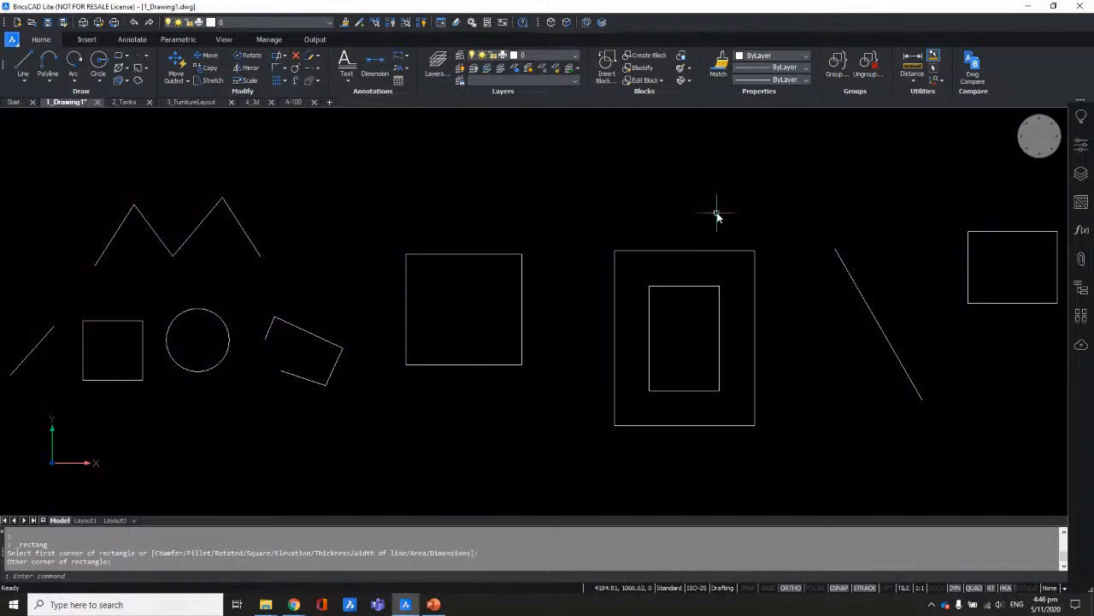
Step: Pan the drawing left to leave room beside the right-hand rectangle
middle_click_drag(730, 234, 599, 225)
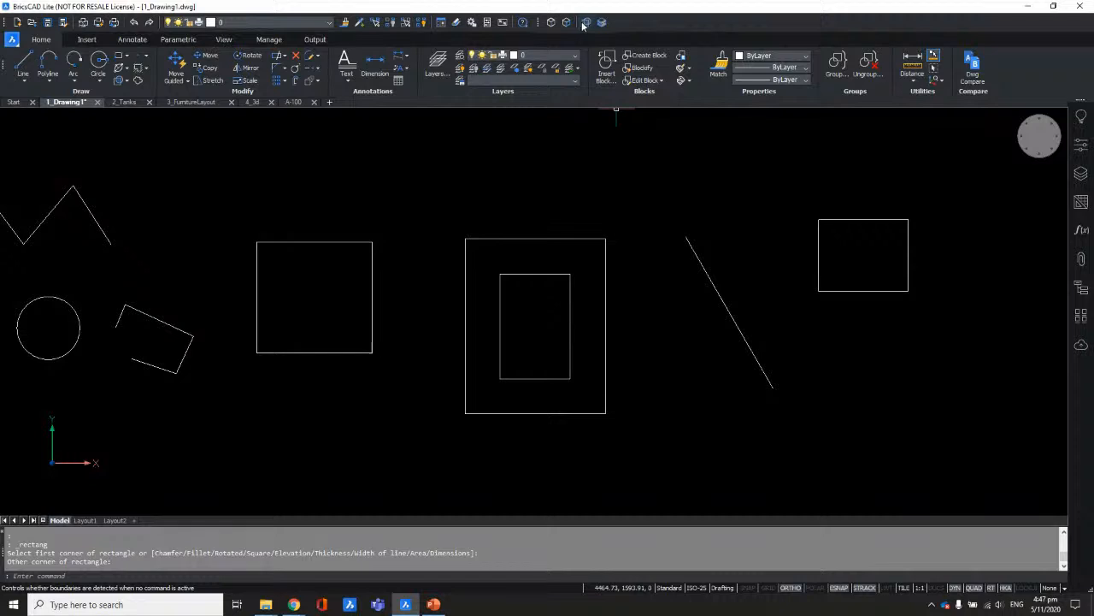
right_click(1038, 72)
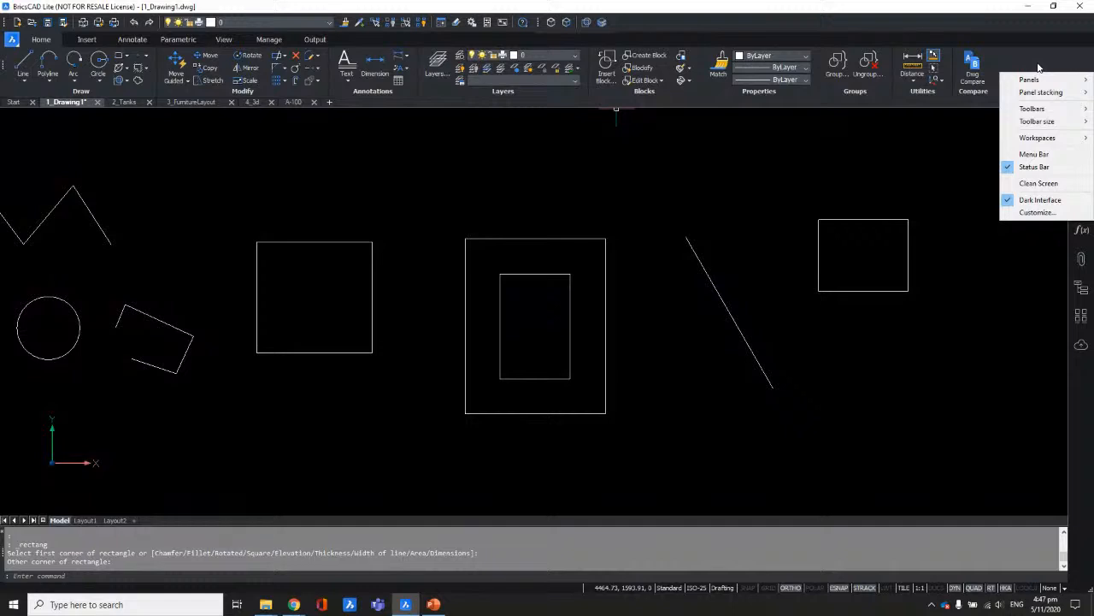
mouse_move(1033, 80)
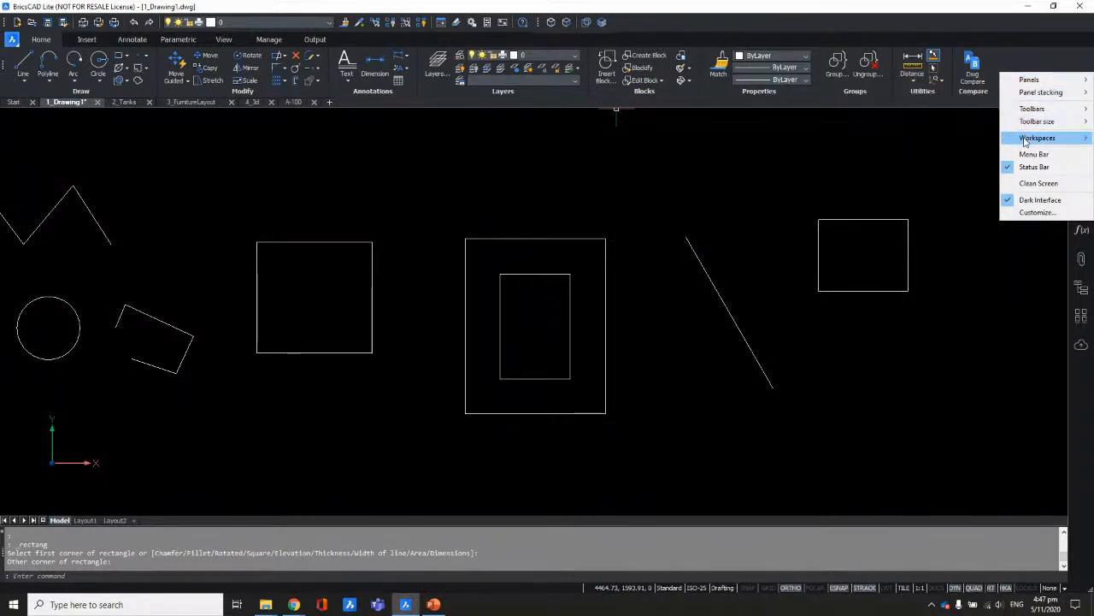
left_click(1039, 63)
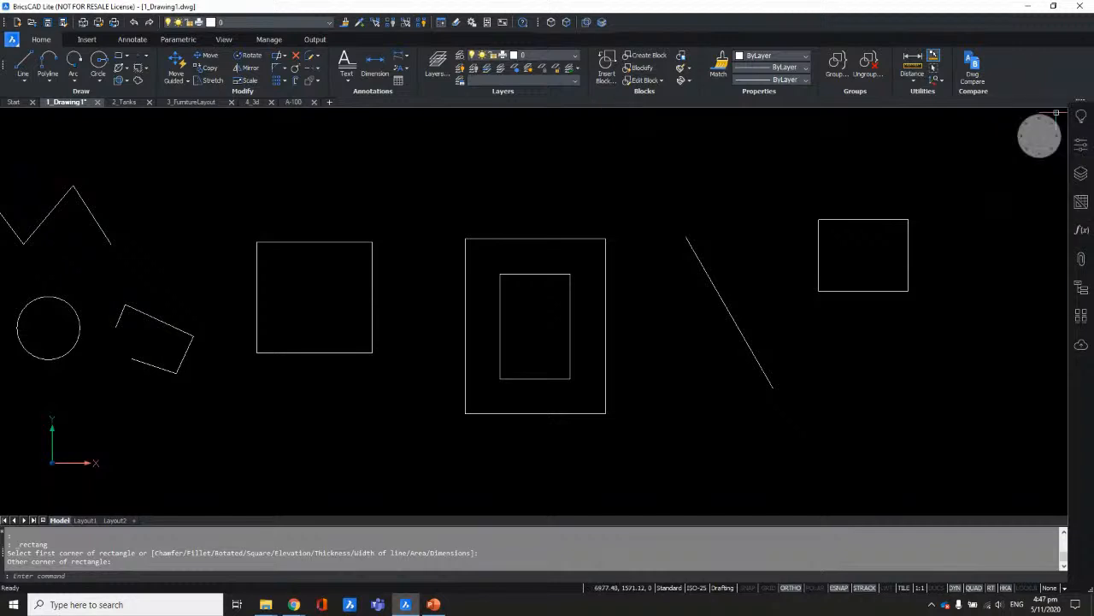
right_click(1079, 411)
mouse_move(1030, 417)
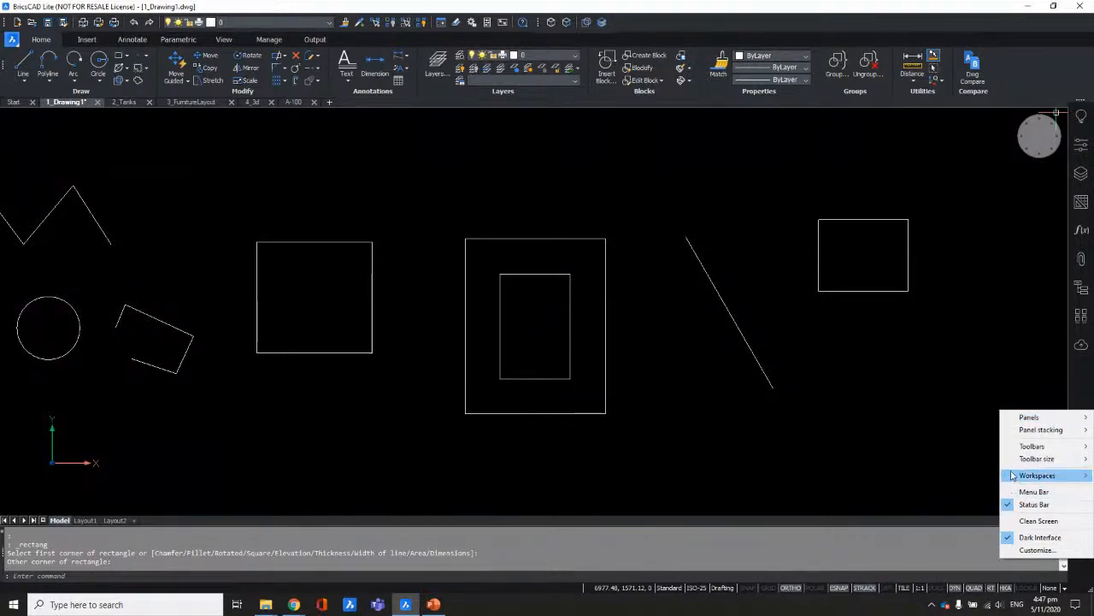
mouse_move(1018, 451)
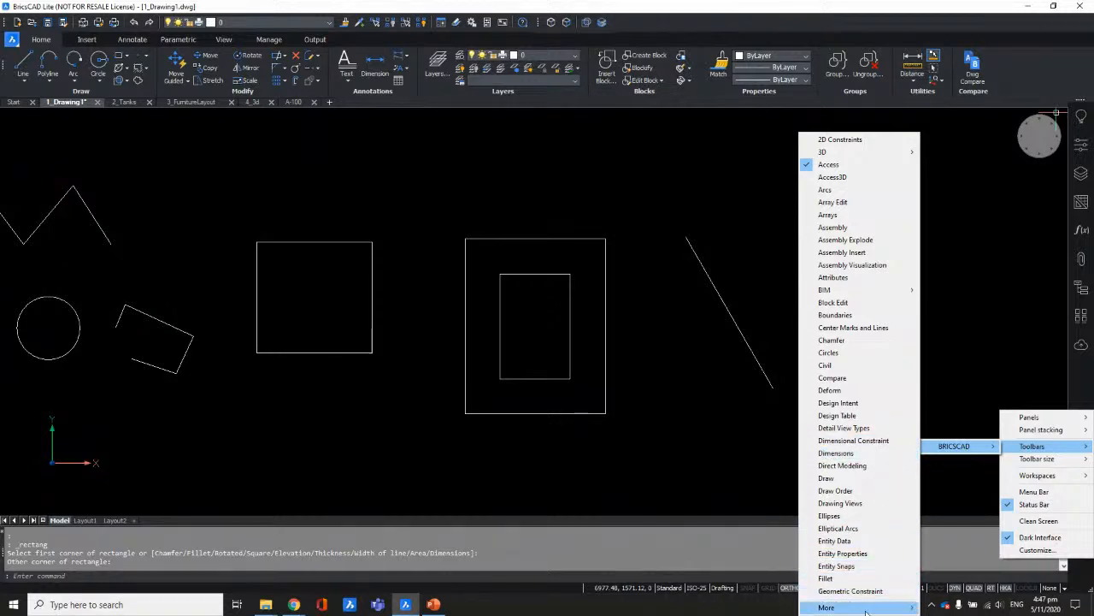
mouse_move(865, 609)
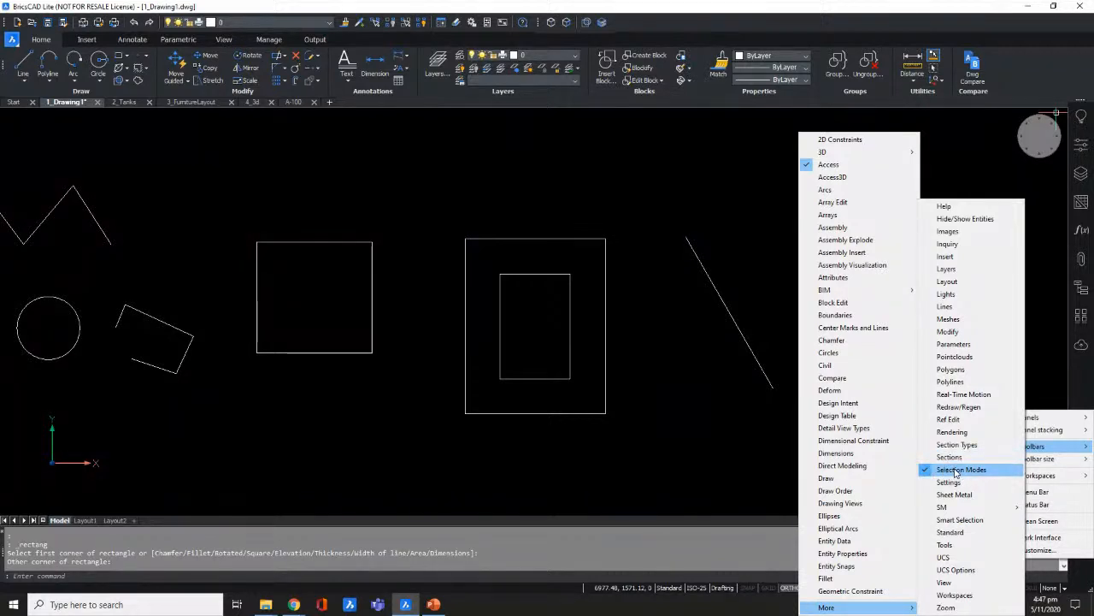
left_click(781, 22)
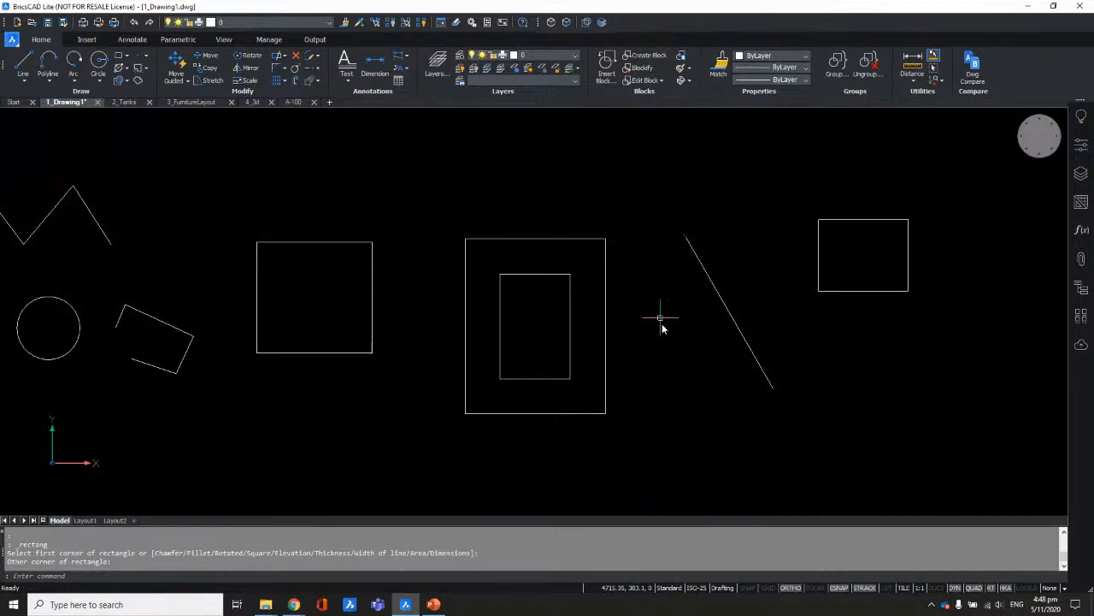
Step: Move the right rectangle diagonally onto the nested rectangles with ortho off, then enable boundary detection
type("re")
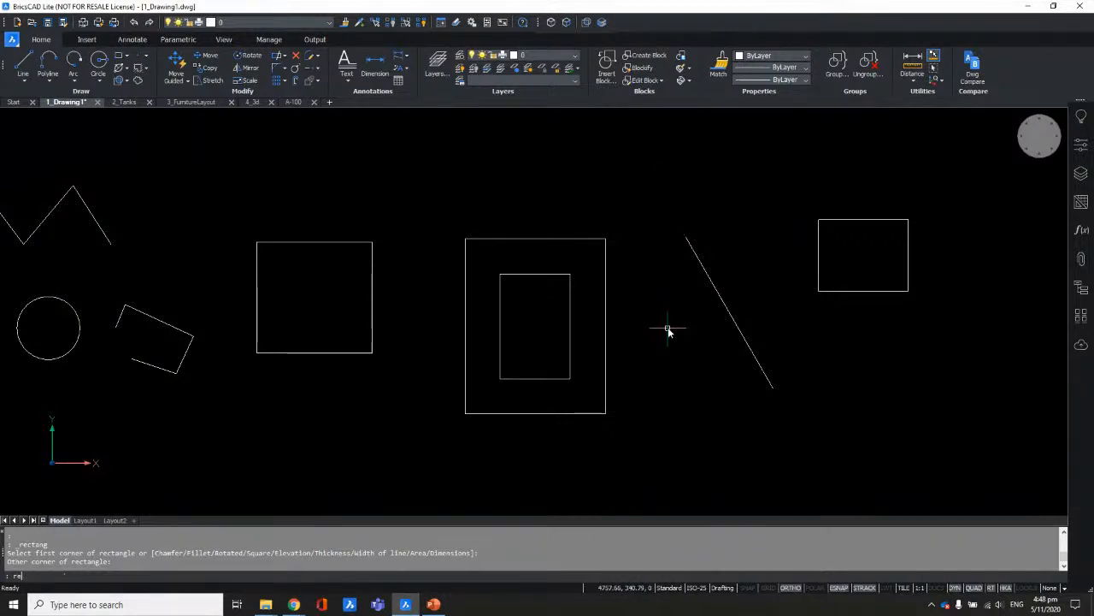
key("Escape")
left_click(903, 166)
left_click(847, 302)
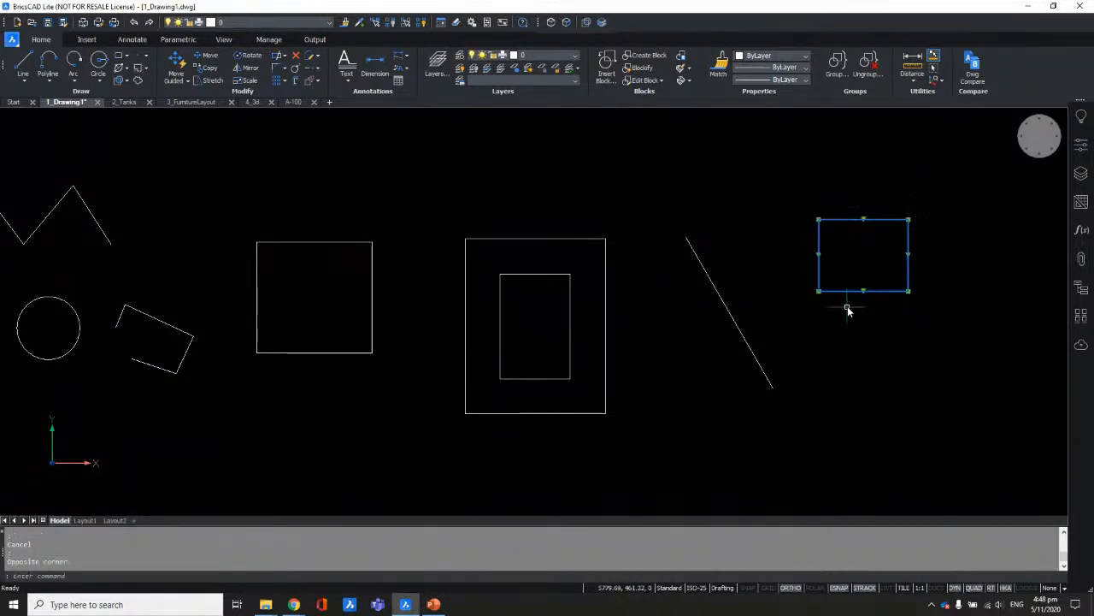
type("m")
key("Return")
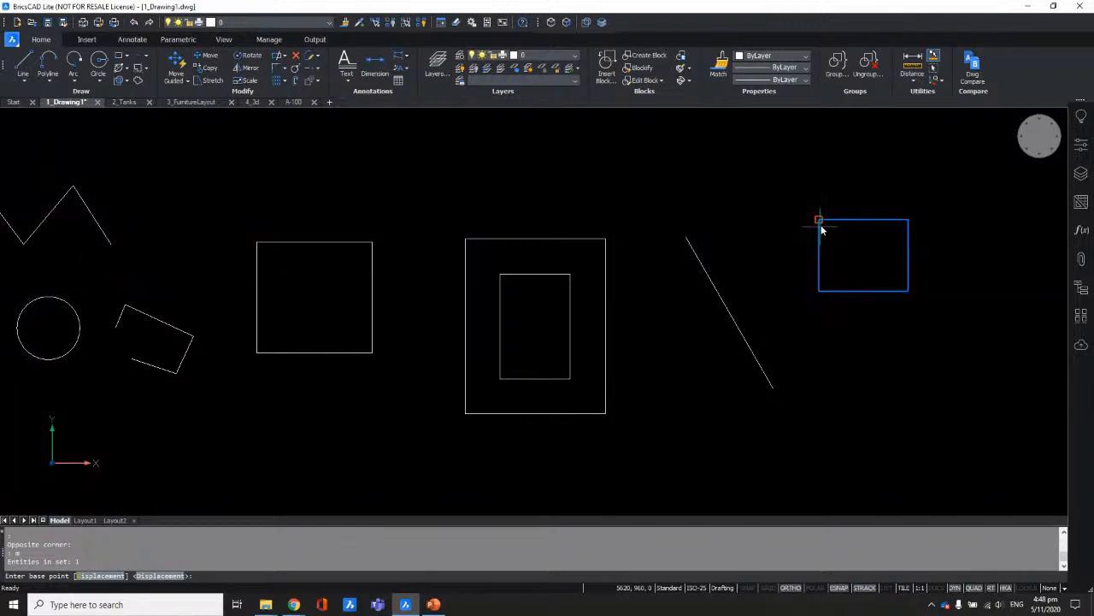
left_click(818, 220)
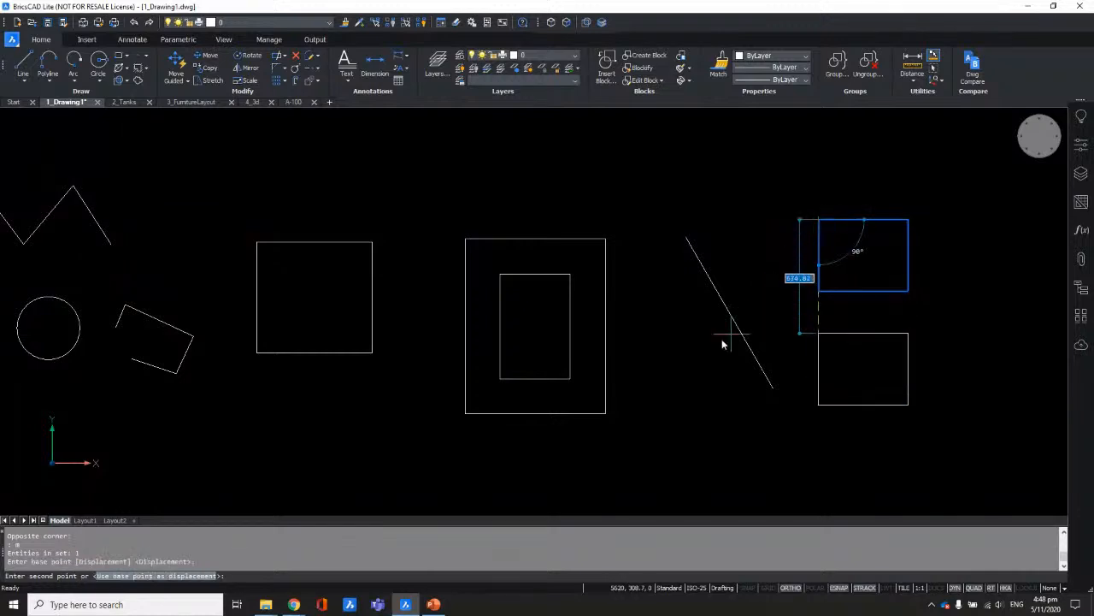
left_click(790, 588)
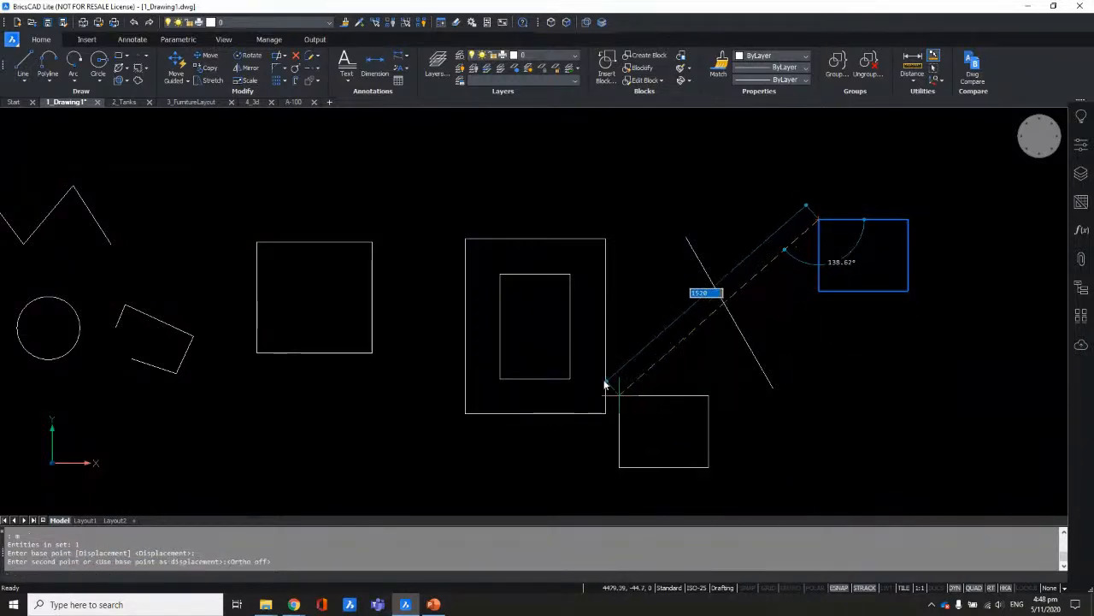
left_click(552, 327)
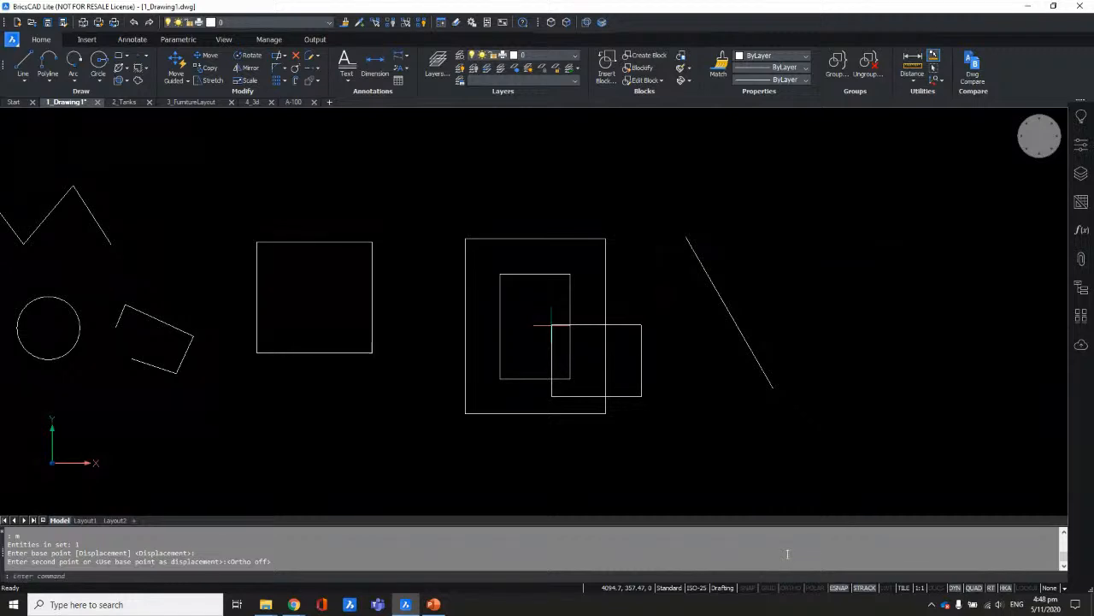
left_click(585, 23)
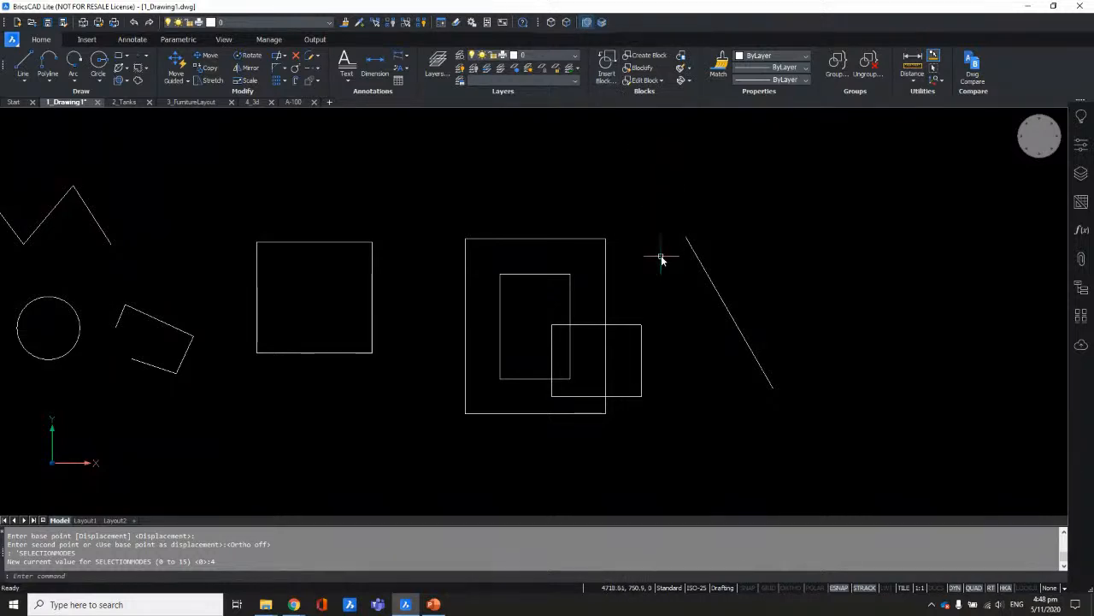
mouse_move(330, 275)
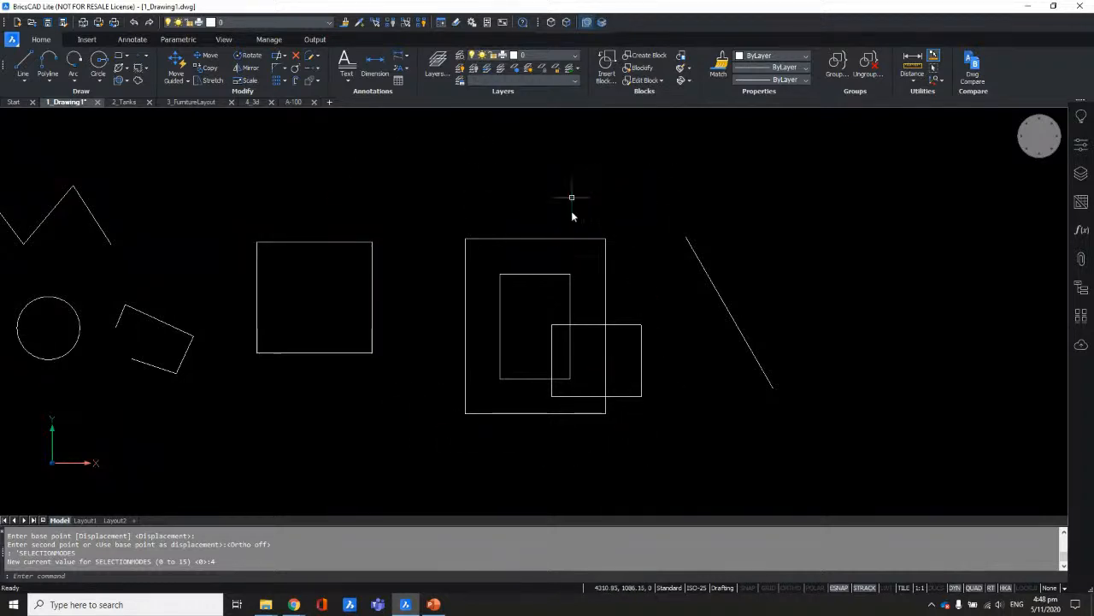
mouse_move(584, 256)
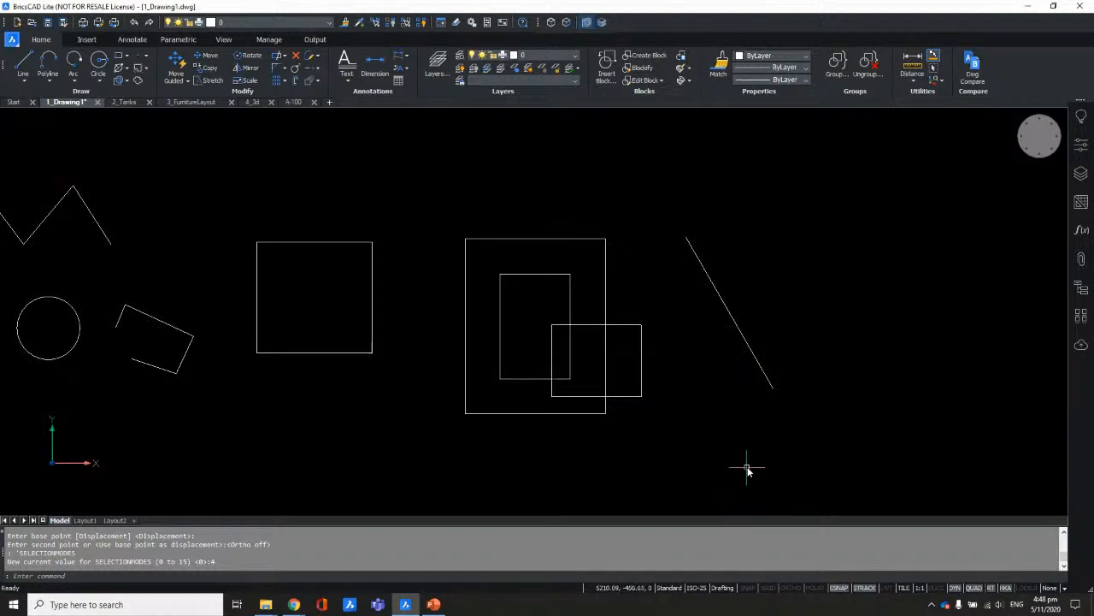
type("c")
key("Return")
Step: Draw a large circle overlapping the nested rectangles and crossing the diagonal line
left_click(633, 225)
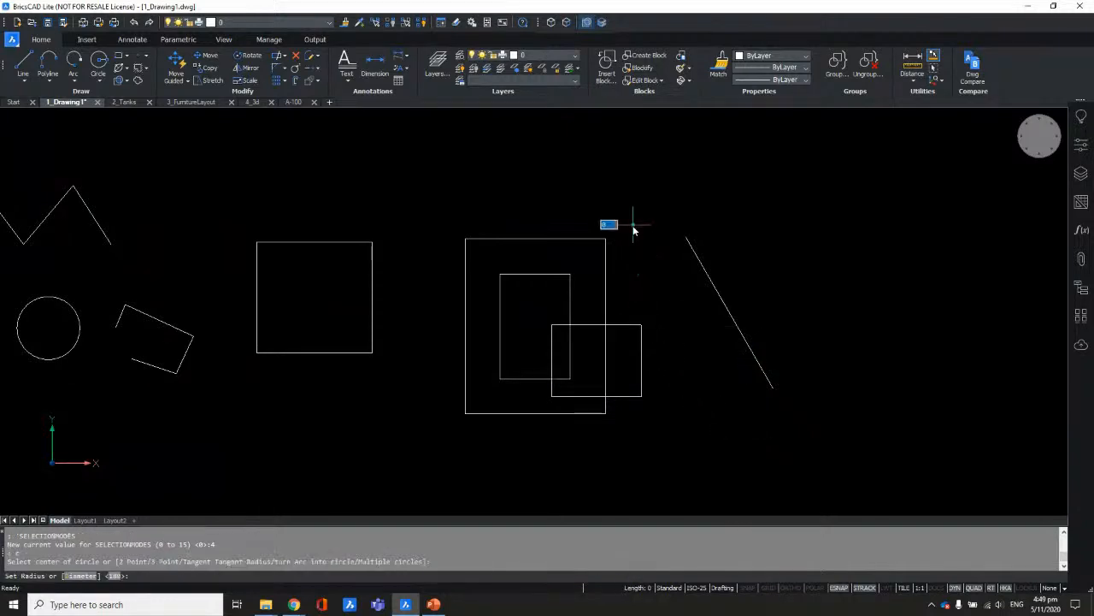
left_click(537, 316)
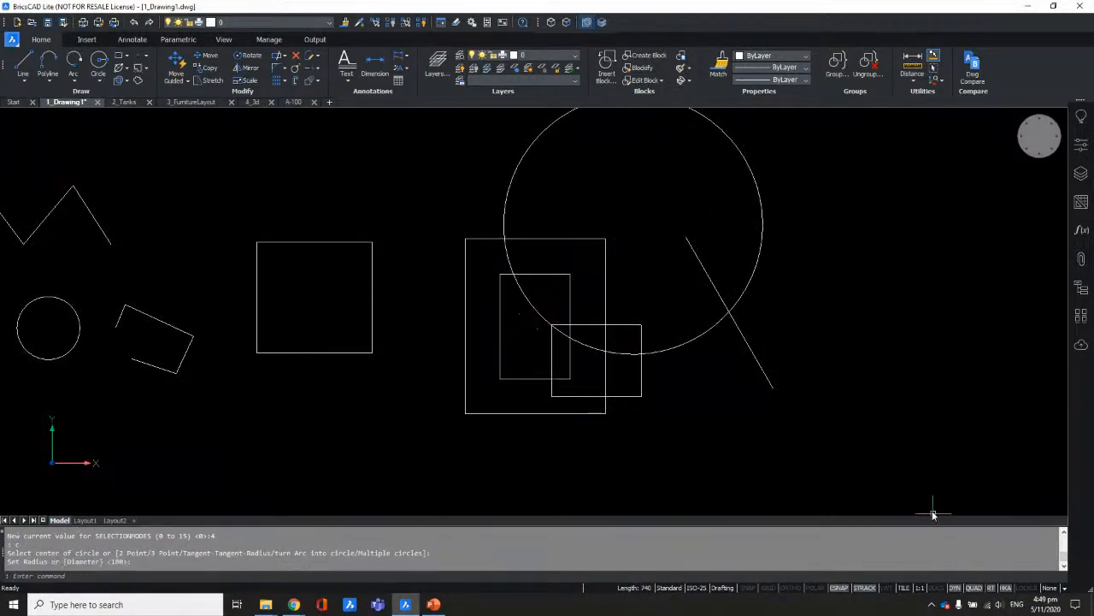
mouse_move(667, 205)
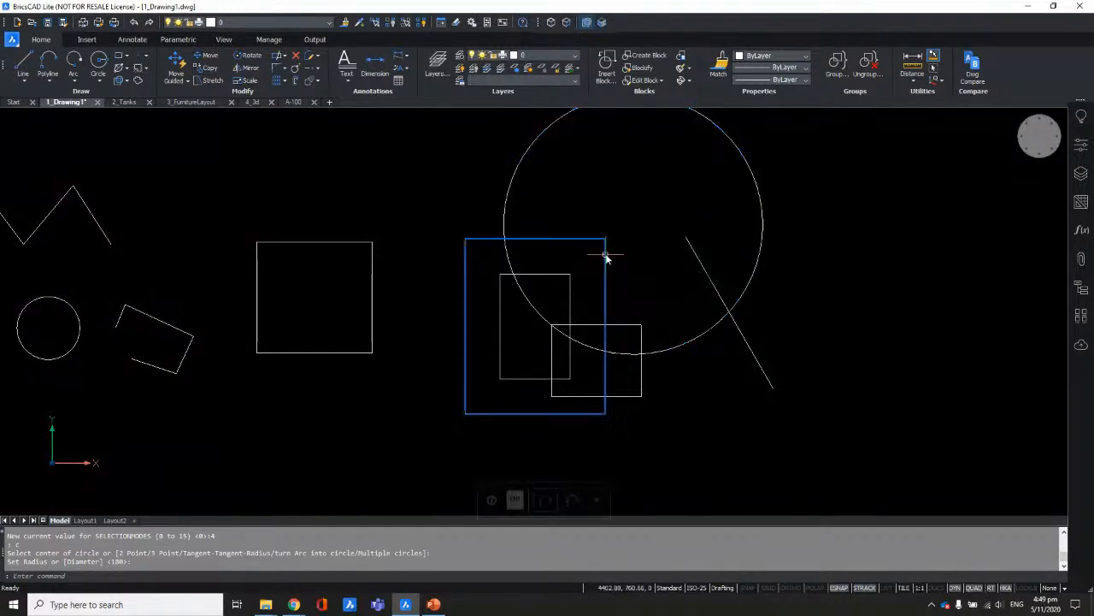
mouse_move(561, 294)
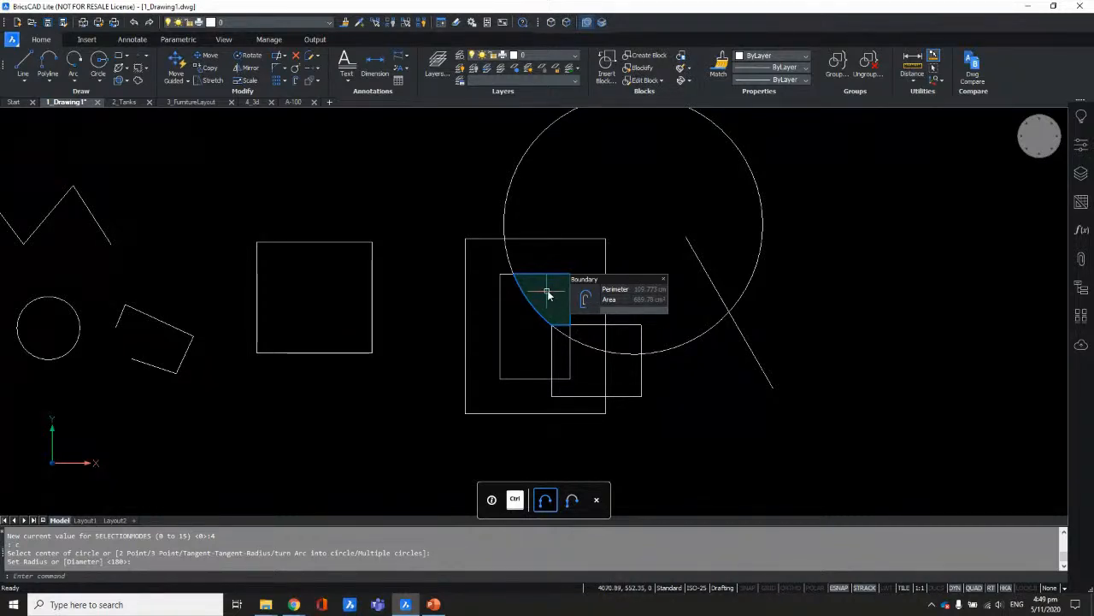
scroll(547, 293, "up", 2)
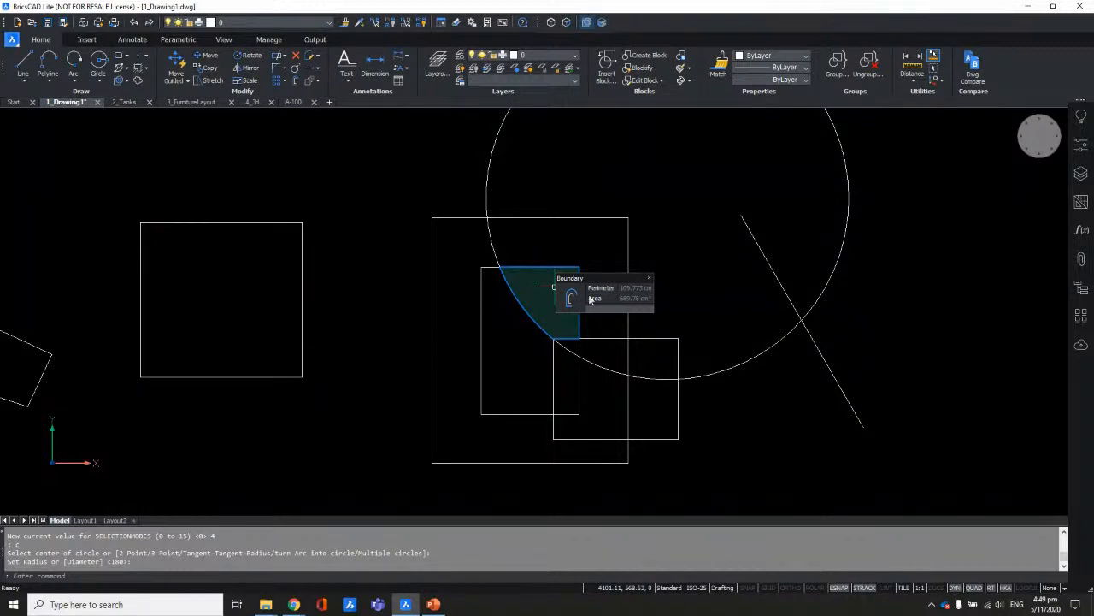
scroll(752, 335, "down", 3)
middle_click_drag(860, 311, 764, 316)
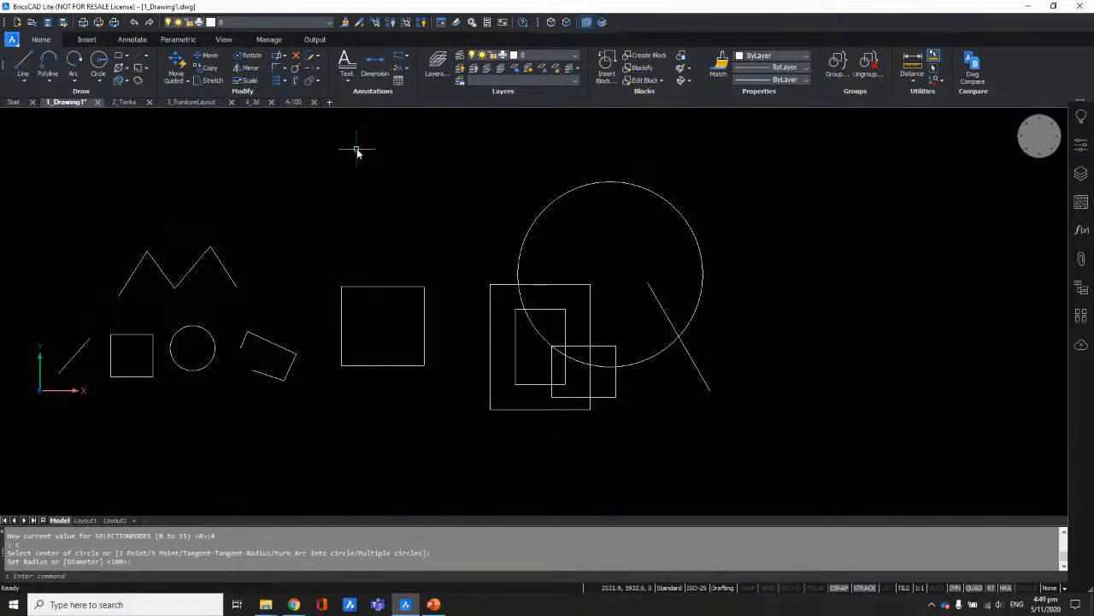
mouse_move(396, 179)
middle_mouse_down()
mouse_move(569, 200)
mouse_move(548, 190)
middle_mouse_up()
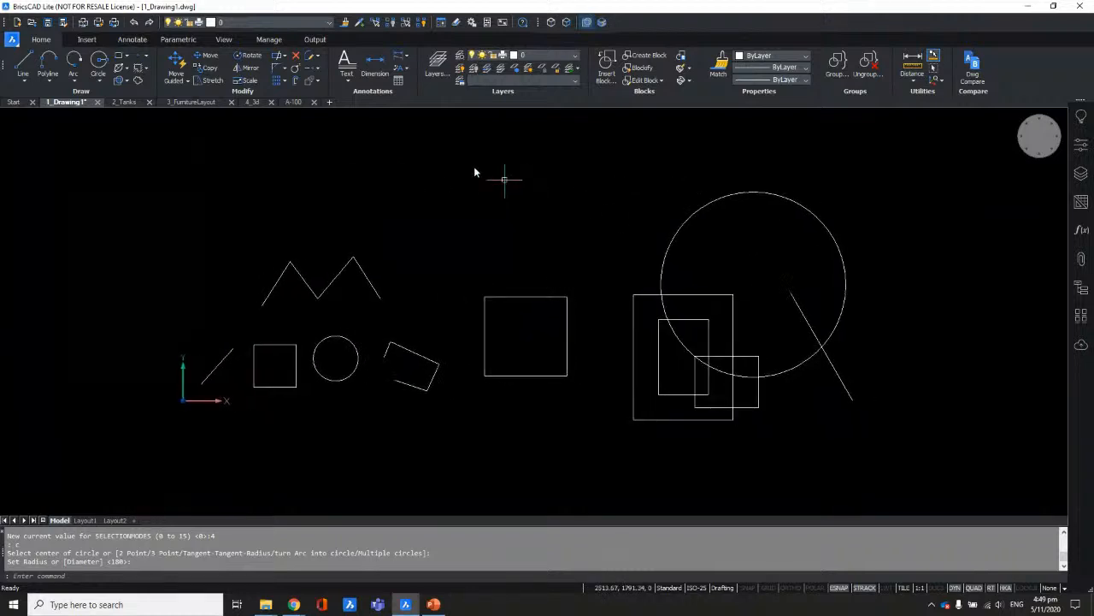
Step: Switch to the 4_3d drawing, orbit the solid toward a front view, and prioritise face selection
left_click(257, 104)
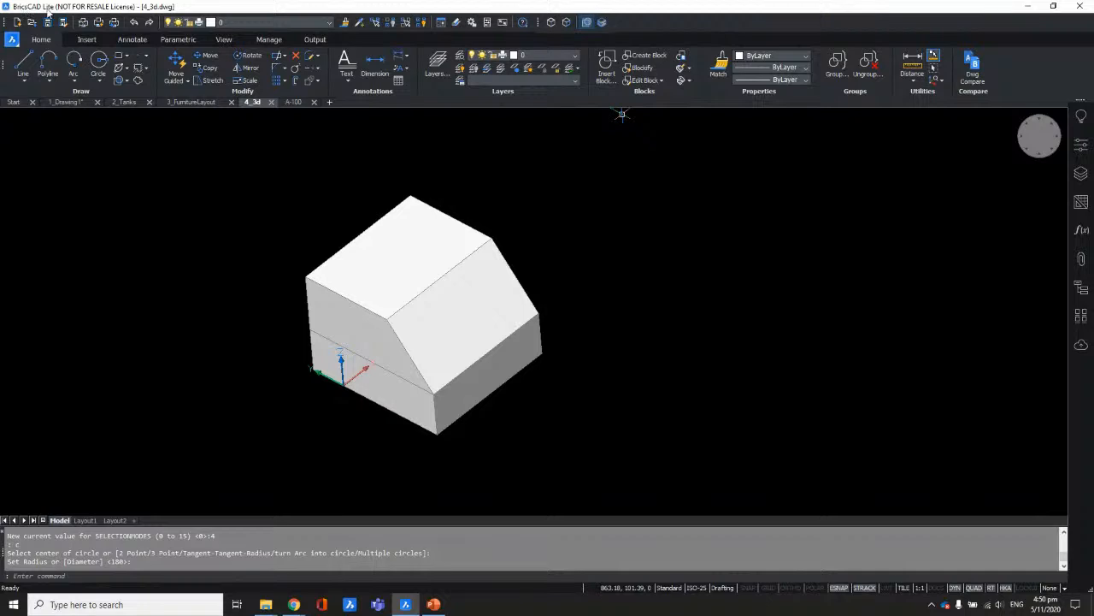
scroll(759, 293, "down", 2)
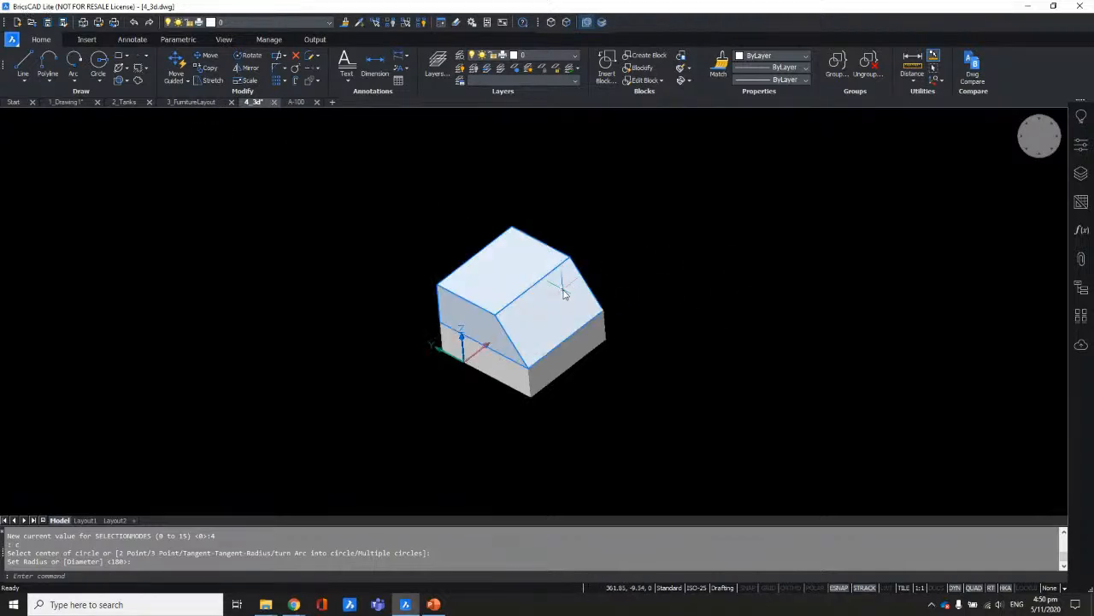
scroll(561, 291, "up", 2)
middle_click_drag(683, 392, 698, 368, "shift")
middle_click_drag(471, 345, 757, 406, "shift")
scroll(760, 405, "up", 2)
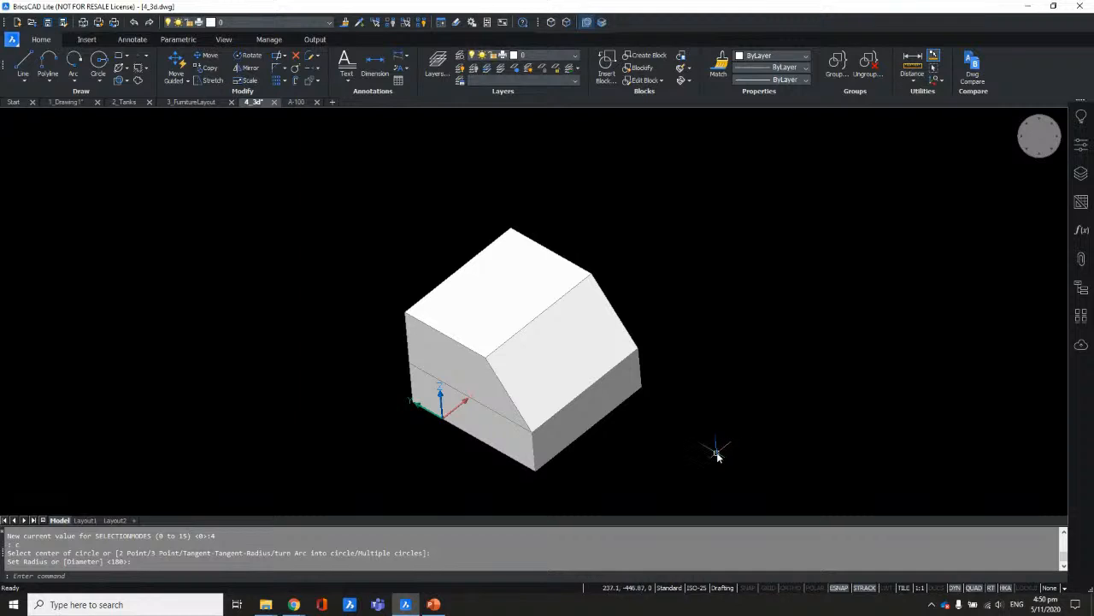
scroll(716, 455, "up", 2)
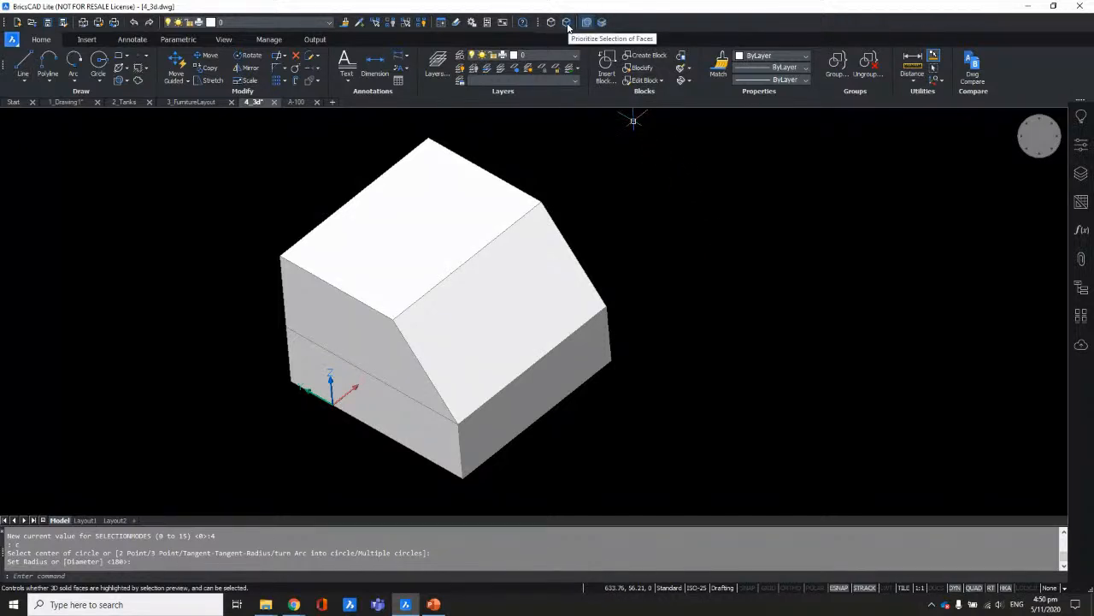
left_click(568, 25)
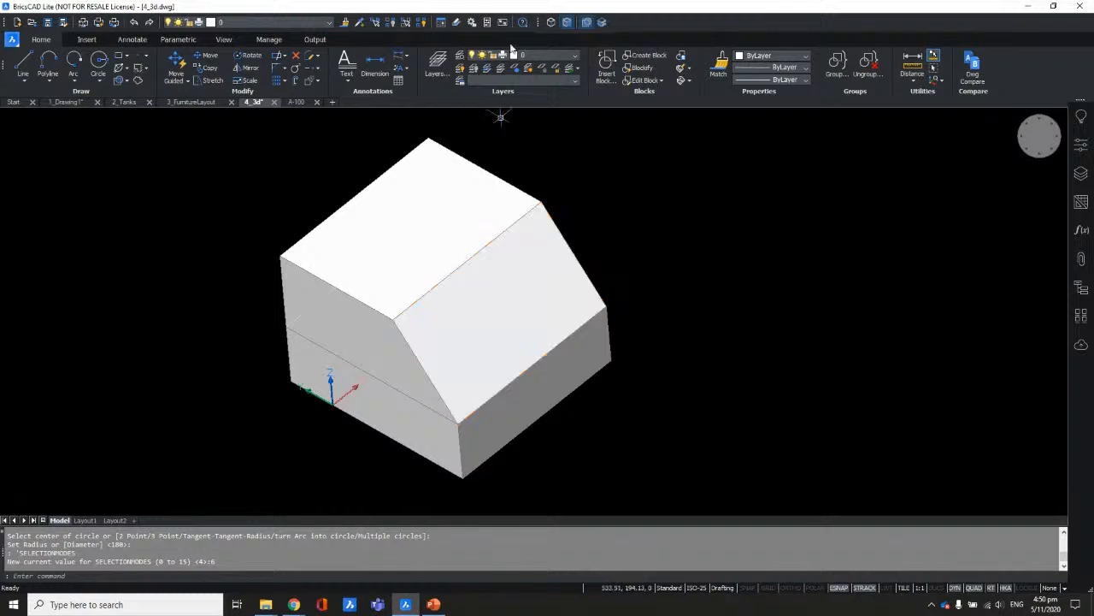
Step: Turn on edge selection priority and pick the two edges bordering the slanted face
left_click(551, 23)
mouse_move(527, 219)
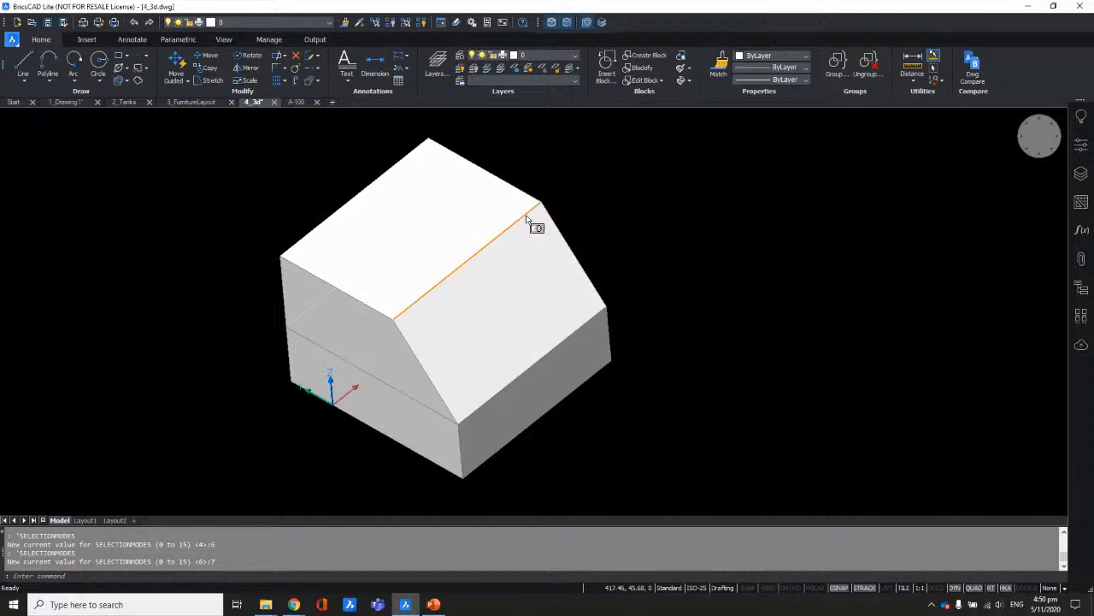
left_click(526, 216)
left_click(554, 222)
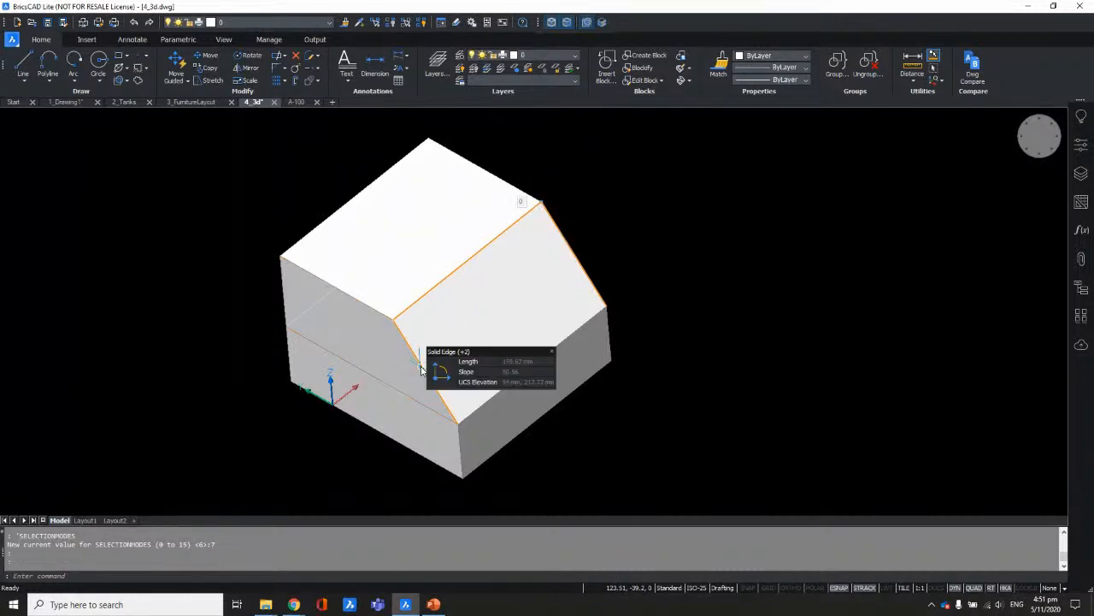
Step: Inspect the selected edges on the solid, then clear the selection
mouse_move(500, 398)
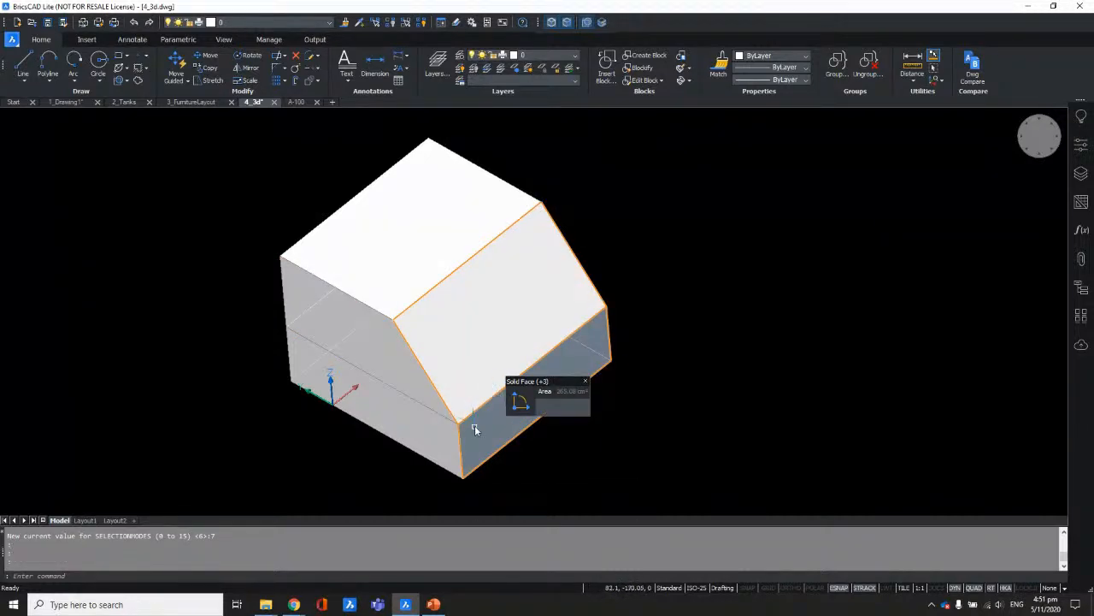
scroll(472, 419, "up", 2)
scroll(611, 440, "down", 2)
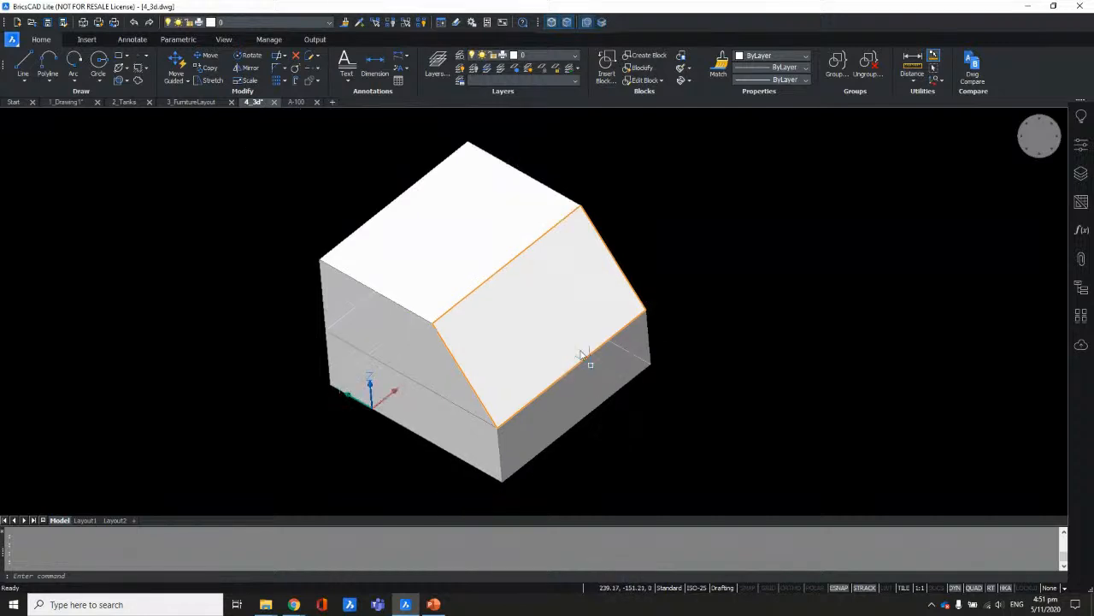
mouse_move(579, 303)
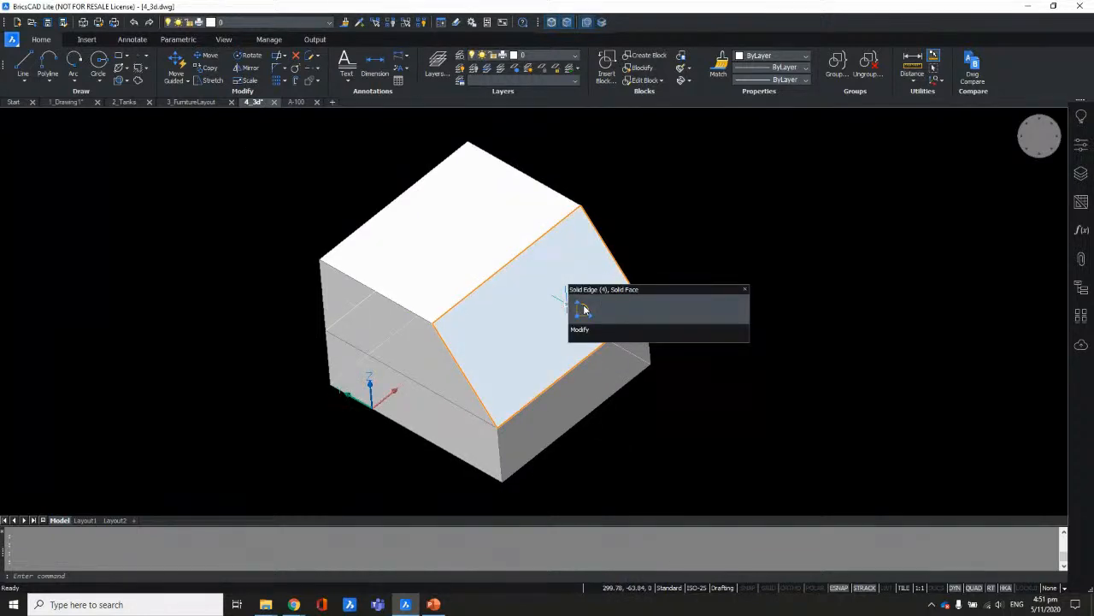
mouse_move(585, 330)
mouse_move(586, 330)
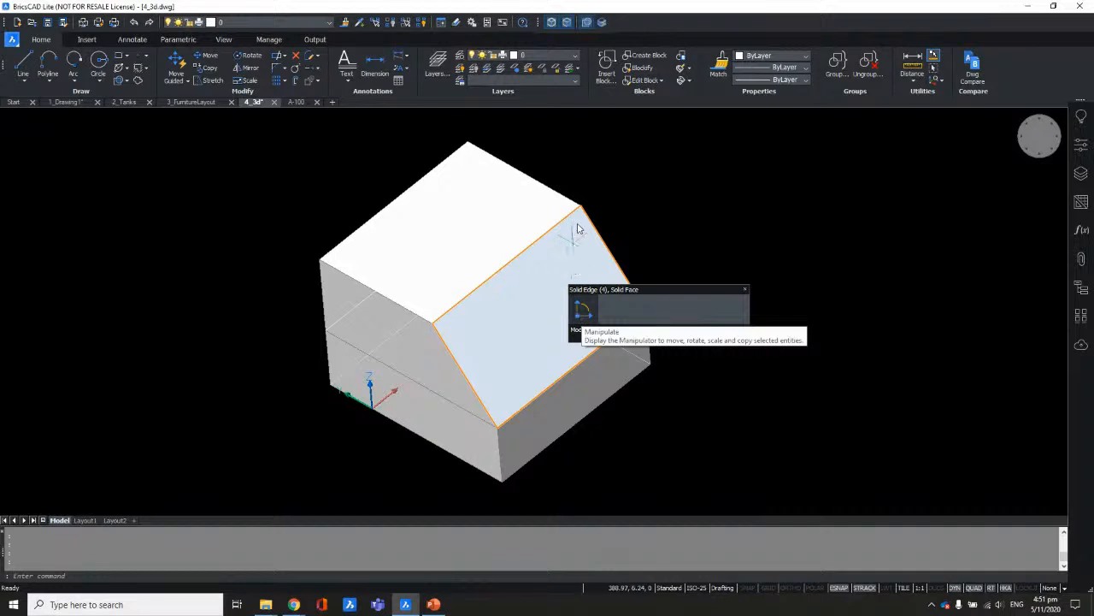
scroll(476, 203, "down", 2)
scroll(605, 229, "up", 2)
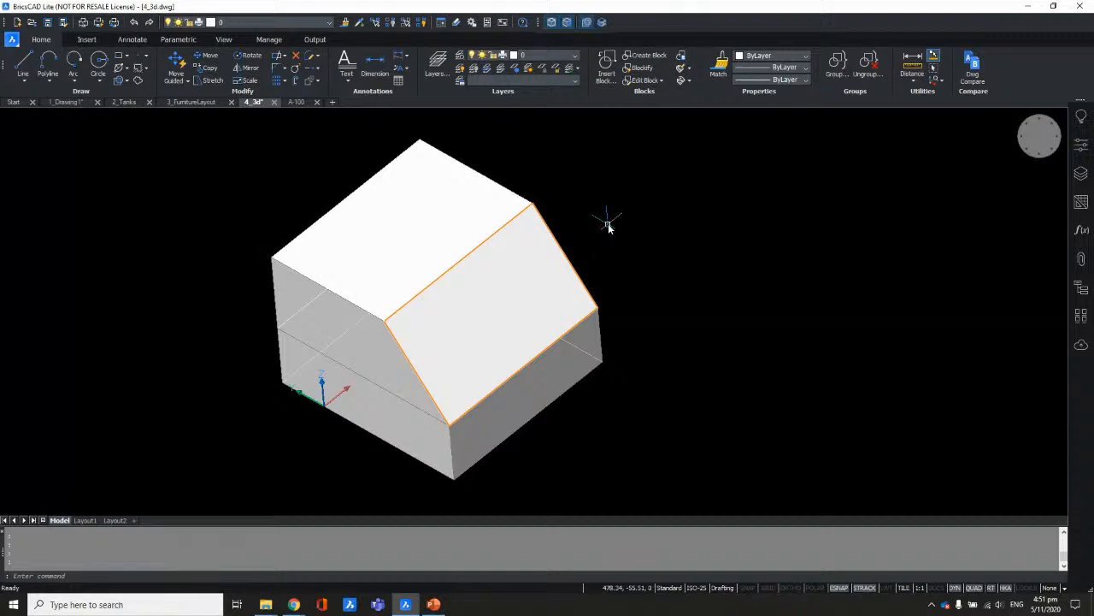
key("Escape")
key("Escape")
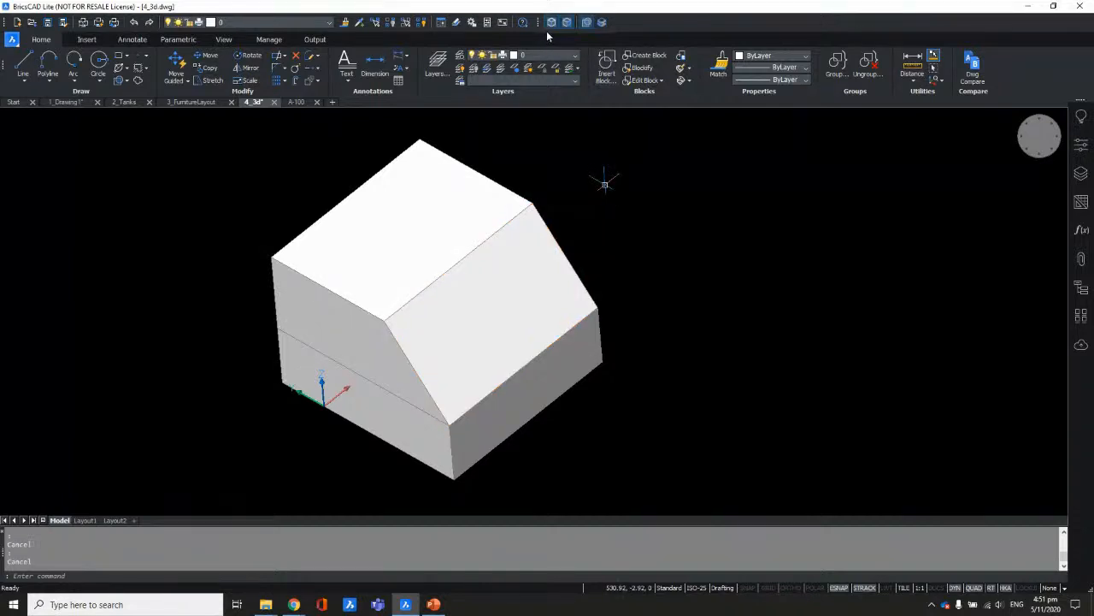
Step: With face priority on, offset the slanted face's boundary inward by 5 from the Quad
left_click(566, 25)
mouse_move(547, 287)
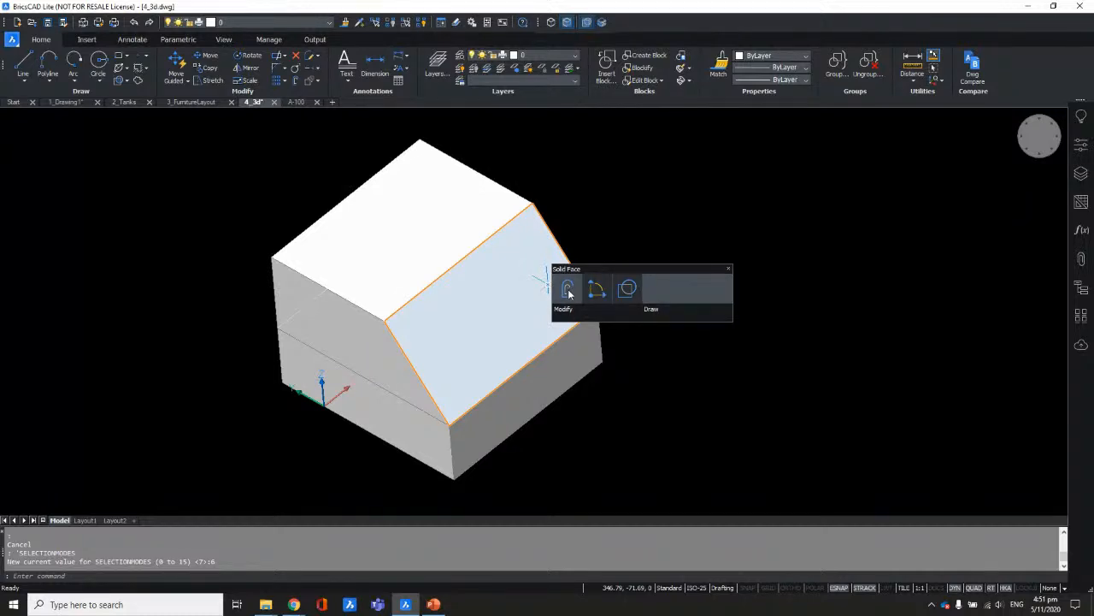
left_click(568, 293)
scroll(512, 291, "up", 2)
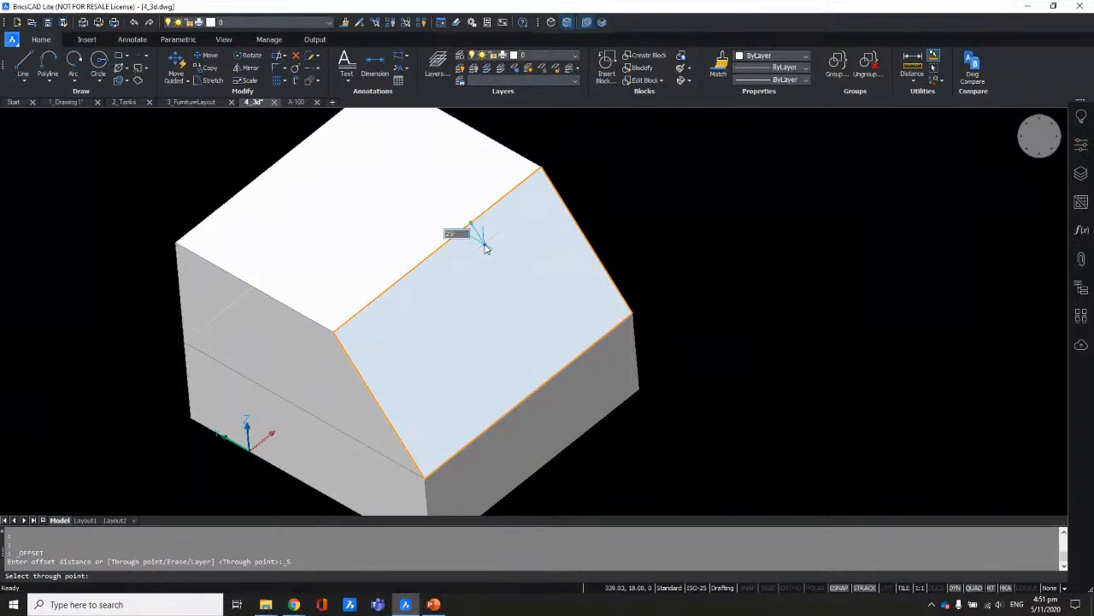
left_click(485, 247)
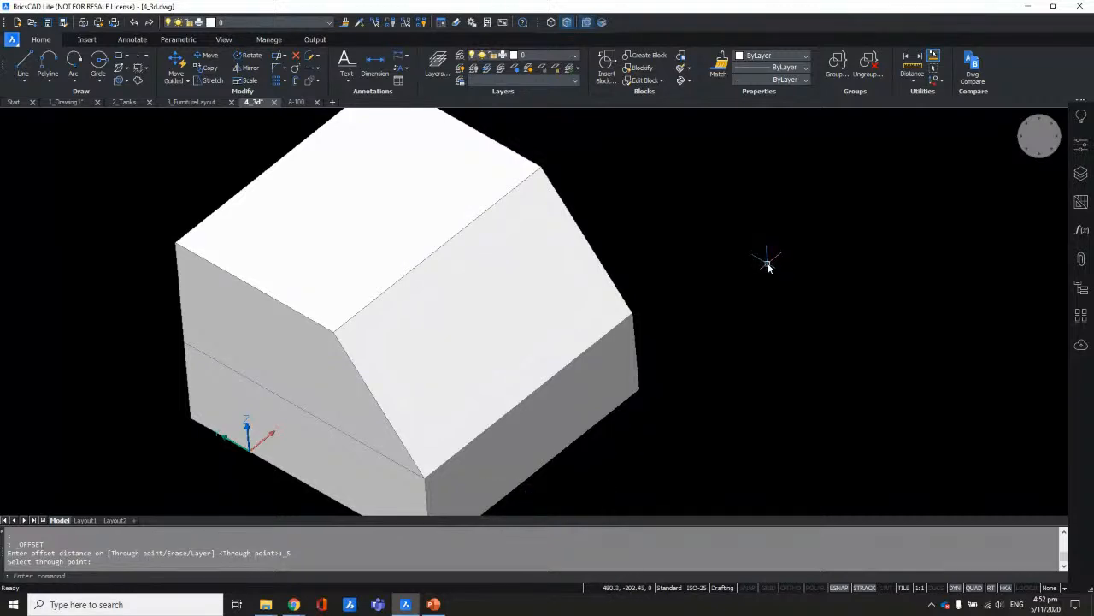
scroll(778, 270, "down", 1)
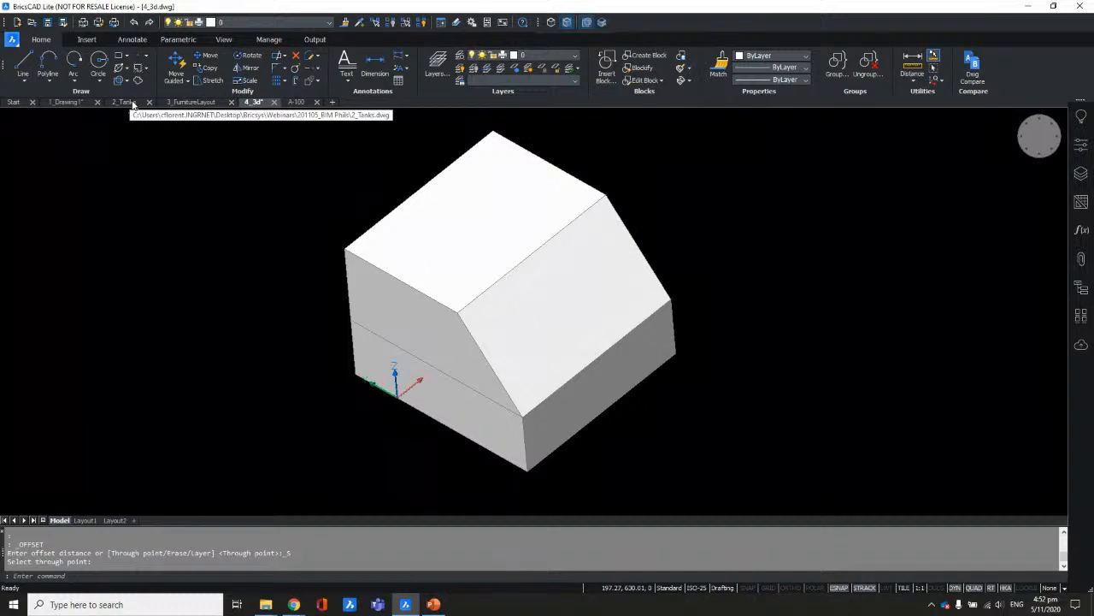
Step: Switch to the 2_Tanks drawing and regenerate it with RE
left_click(126, 101)
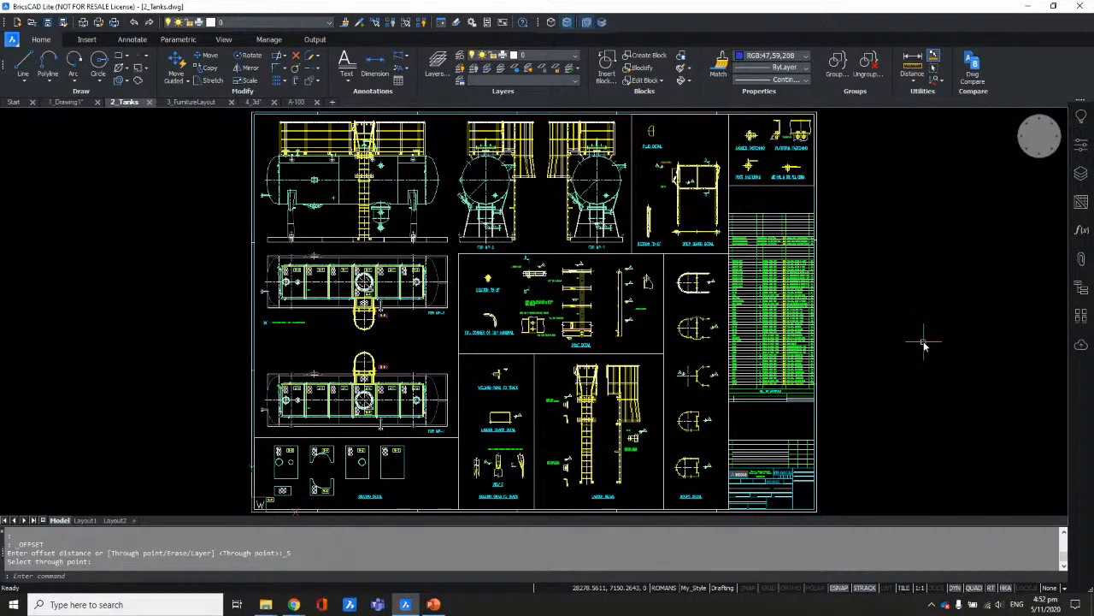
type("re")
key("Return")
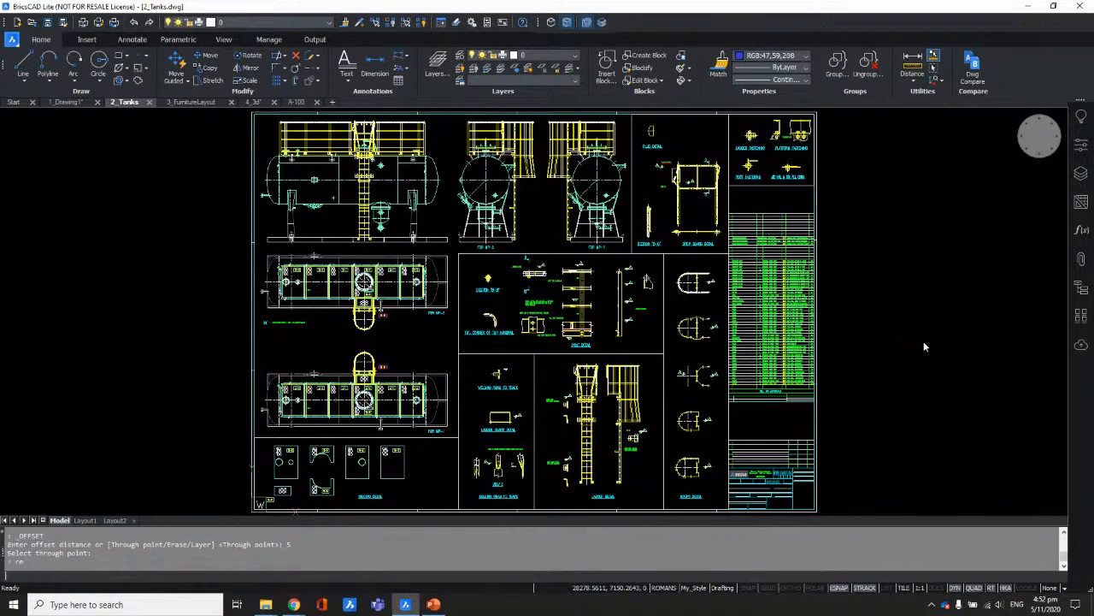
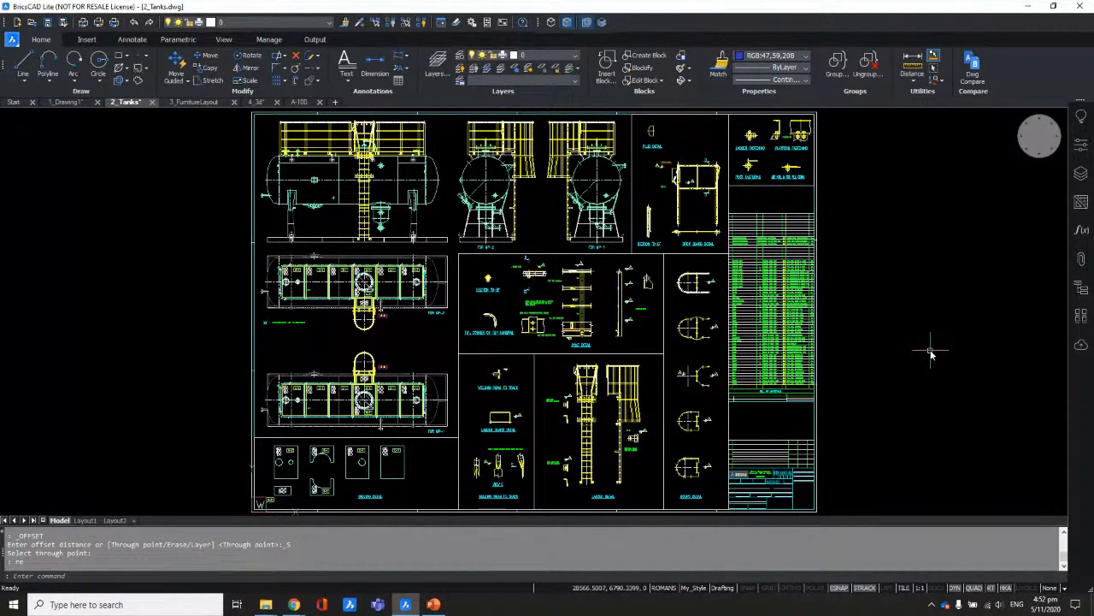
Step: Switch off both selection preview modes so SELECTIONMODES becomes 0
left_click(451, 363, "ctrl")
mouse_move(310, 439)
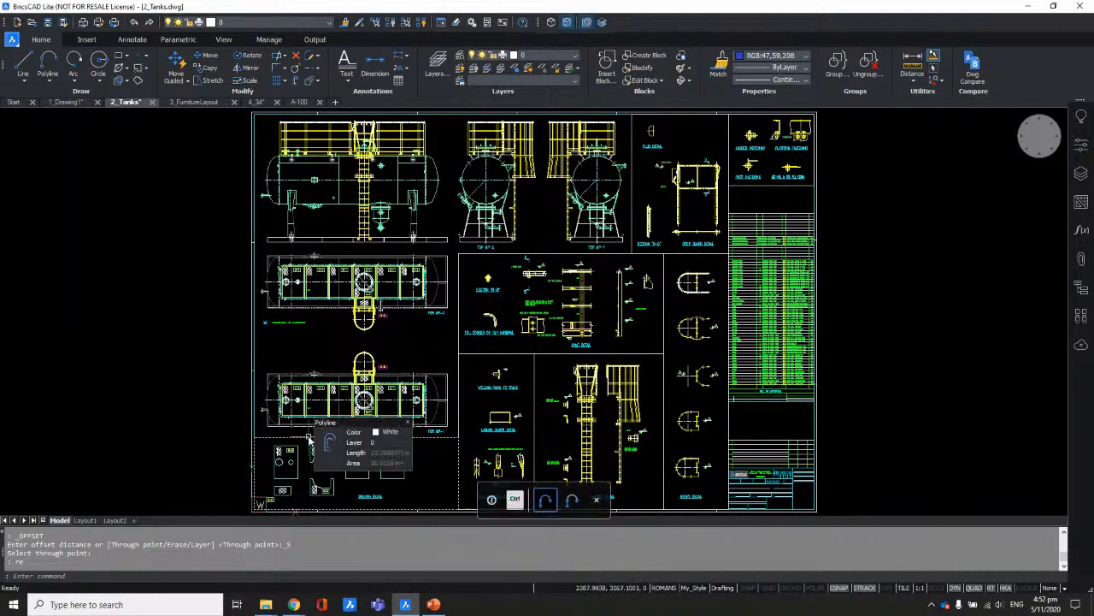
left_click(587, 22)
left_click(567, 22)
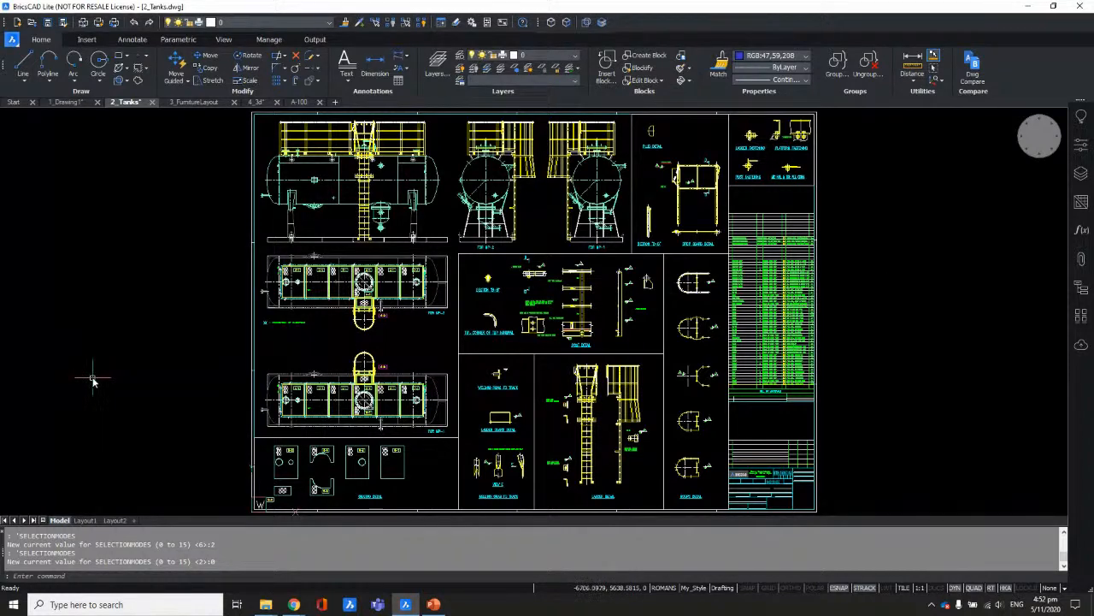
Step: Zoom in on the lower tank's handrail post corner
scroll(289, 423, "up", 5)
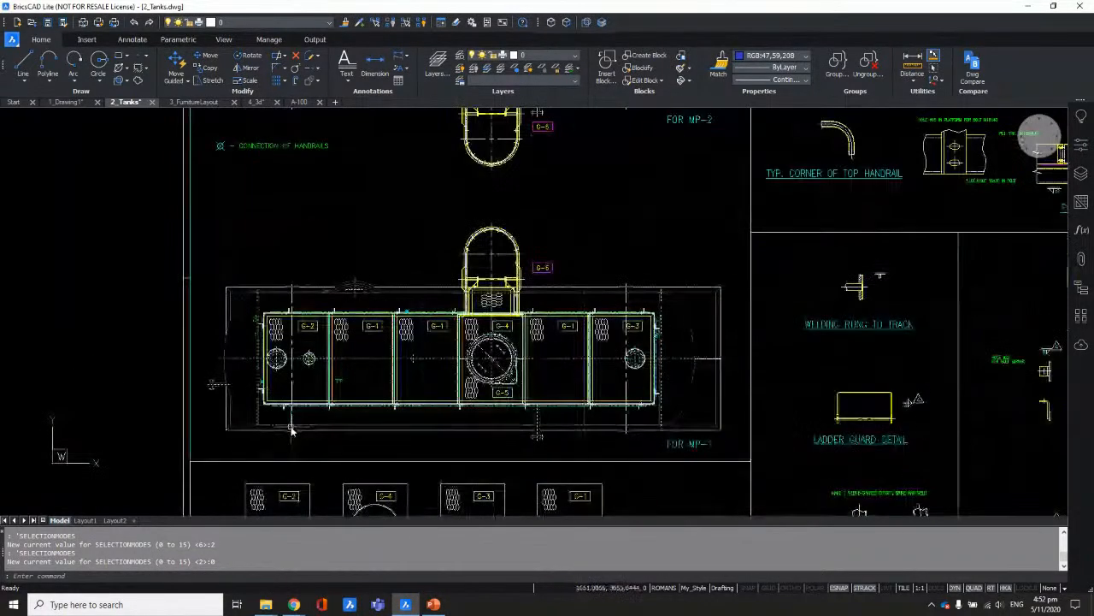
scroll(288, 442, "up", 3)
middle_click_drag(303, 447, 381, 471)
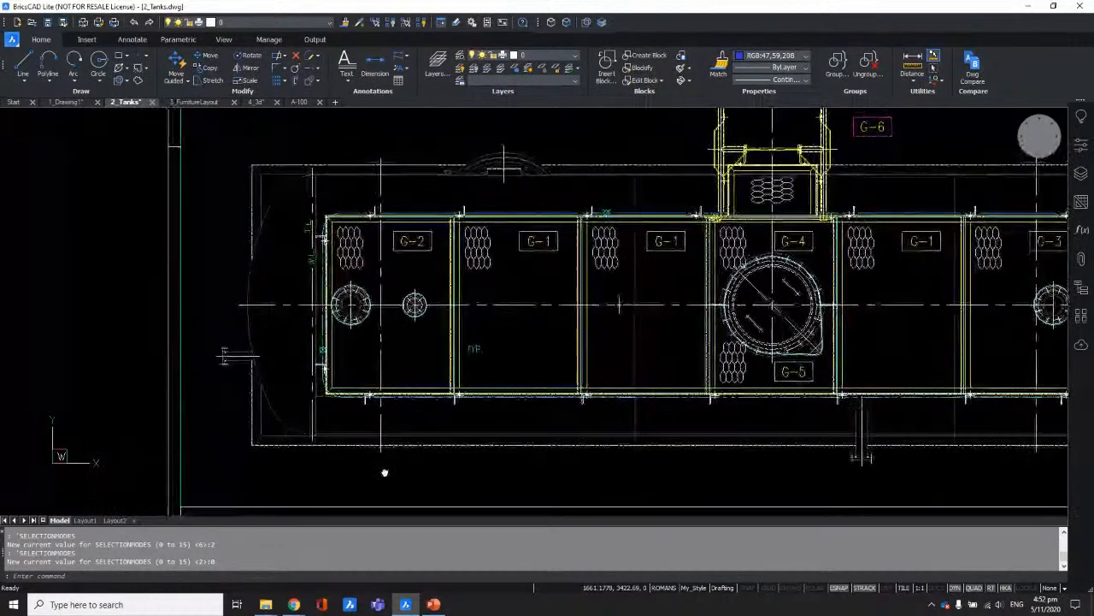
scroll(378, 435, "up", 6)
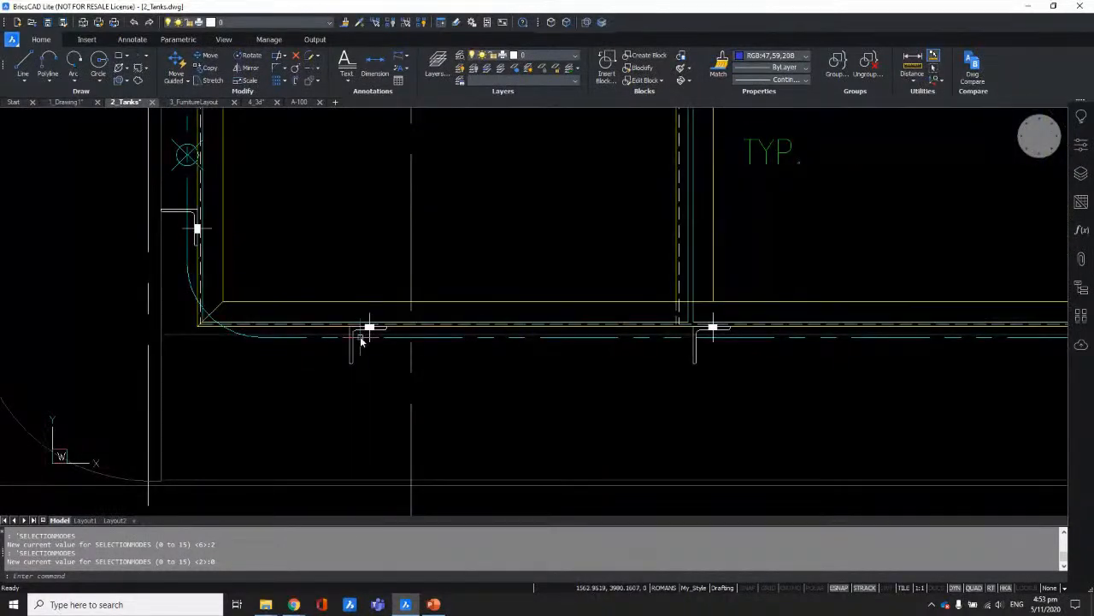
left_click(368, 327)
scroll(353, 352, "up", 5)
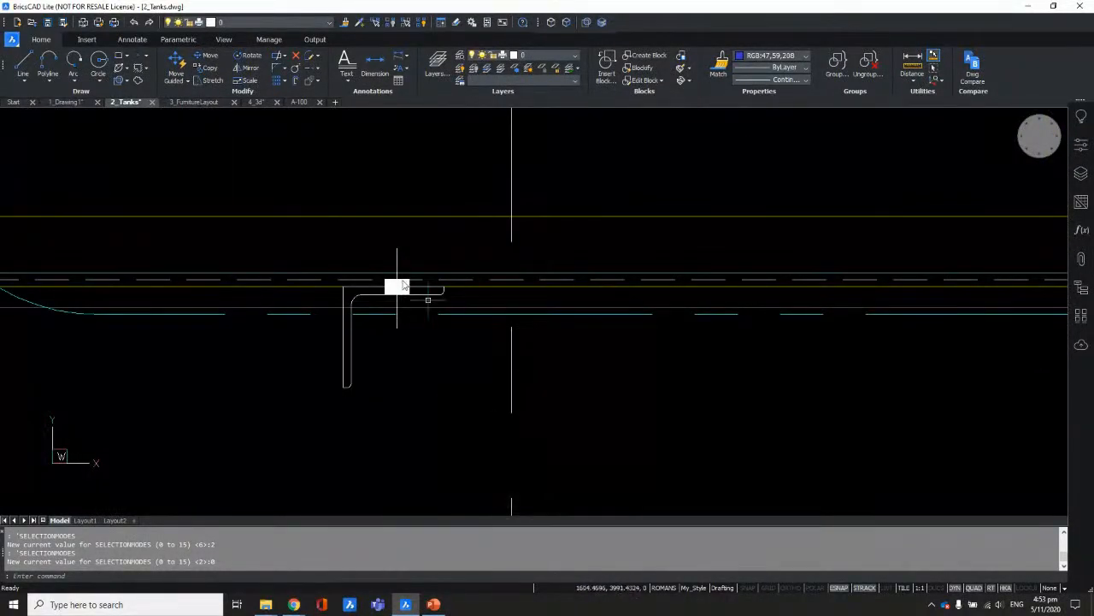
scroll(386, 369, "down", 4)
scroll(379, 374, "down", 1)
scroll(379, 373, "up", 5)
Step: Window-select the post elbow and its marker and show their properties in the Properties panel
left_click(300, 193)
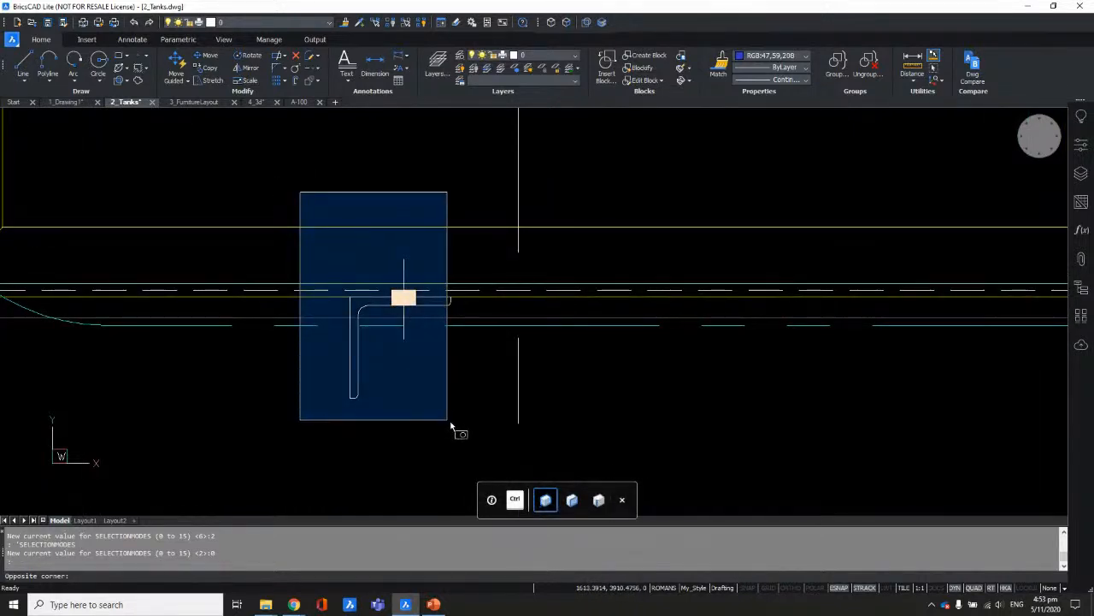
left_click(487, 432)
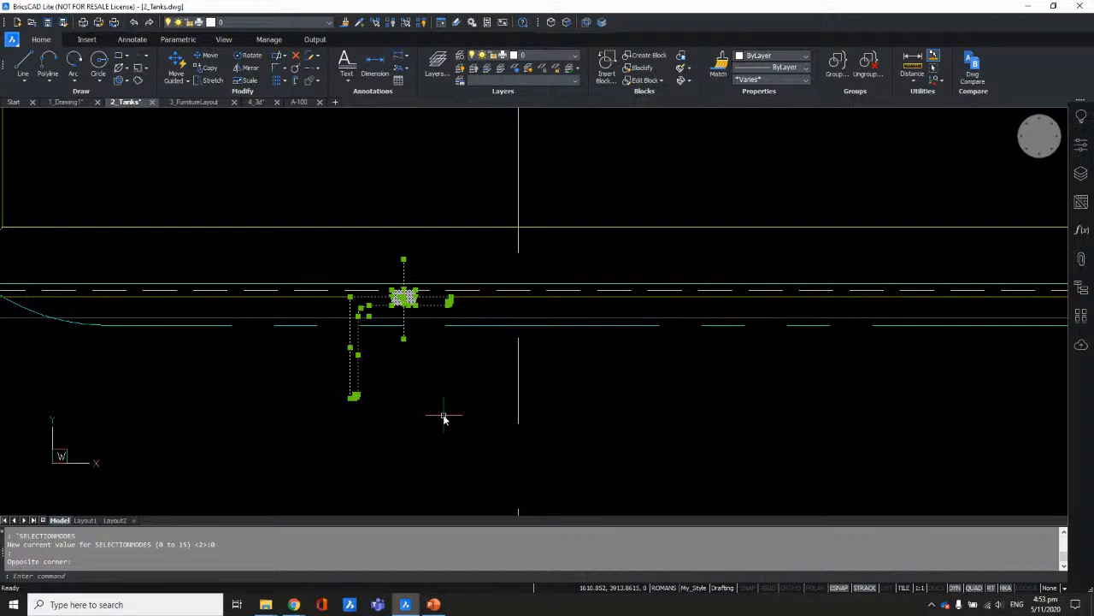
scroll(443, 418, "down", 3)
scroll(457, 403, "up", 1)
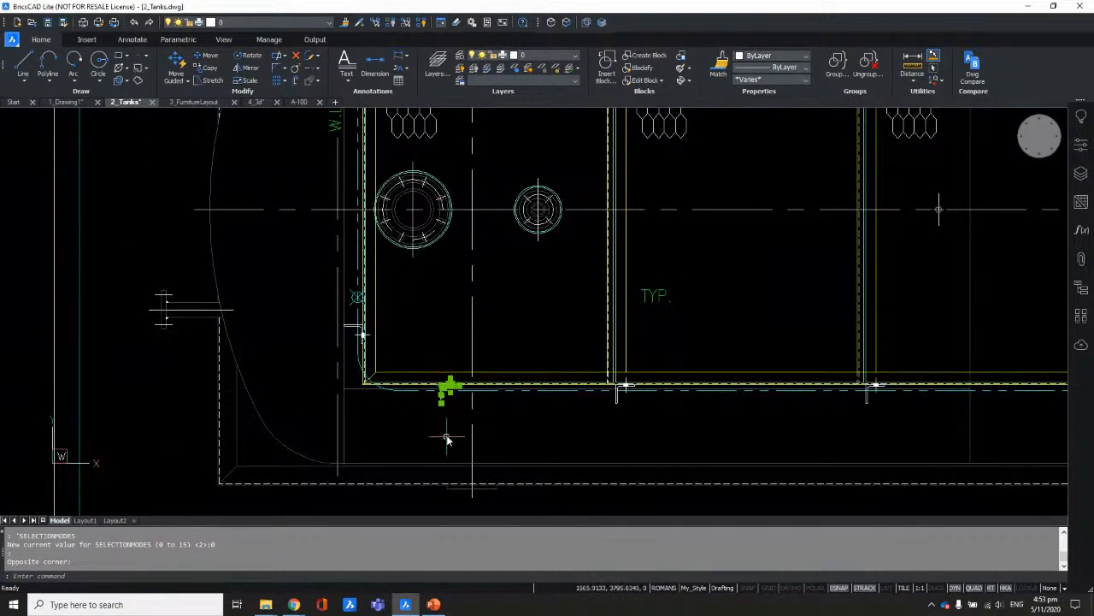
middle_click_drag(450, 434, 425, 433)
scroll(419, 423, "up", 3)
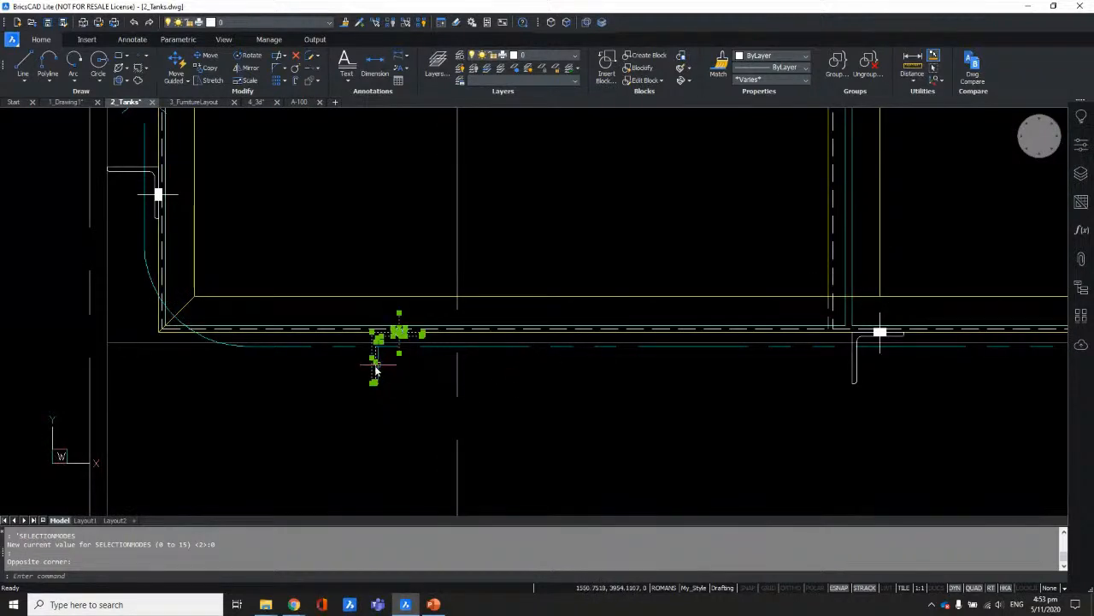
left_click(1084, 150)
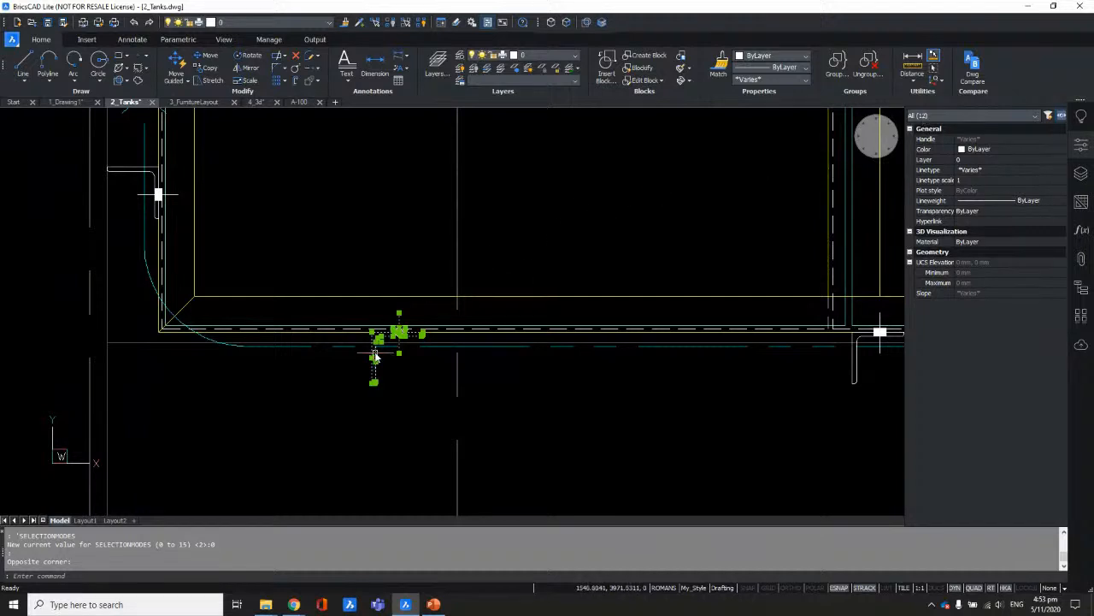
Step: Pan along the tank's bottom edge and window-select the corner post's elements, then clear
scroll(392, 364, "up", 2)
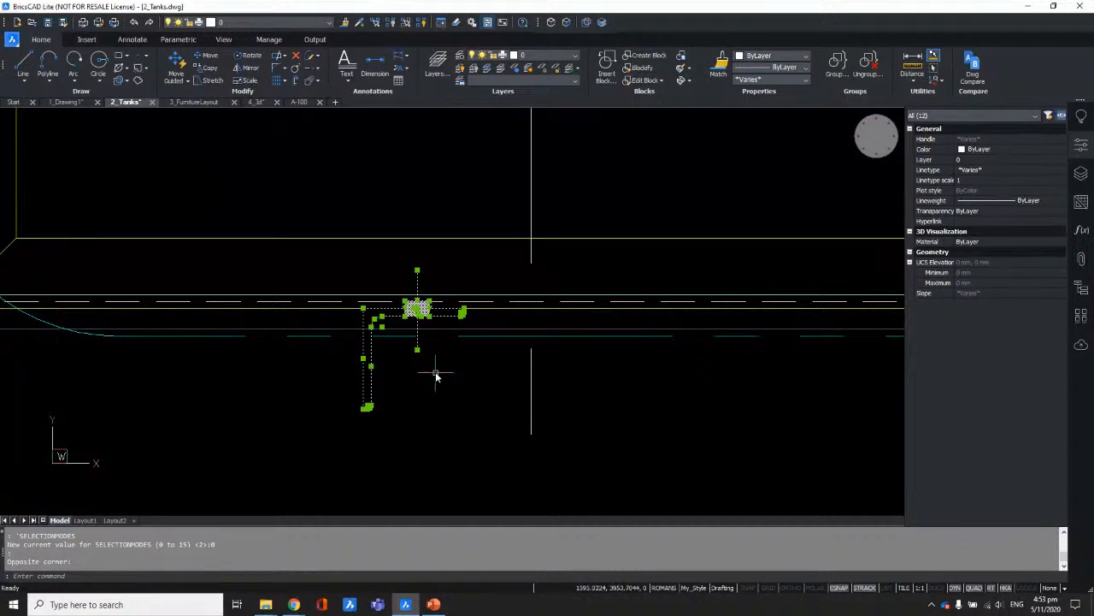
scroll(419, 376, "down", 1)
middle_click_drag(461, 403, 438, 420)
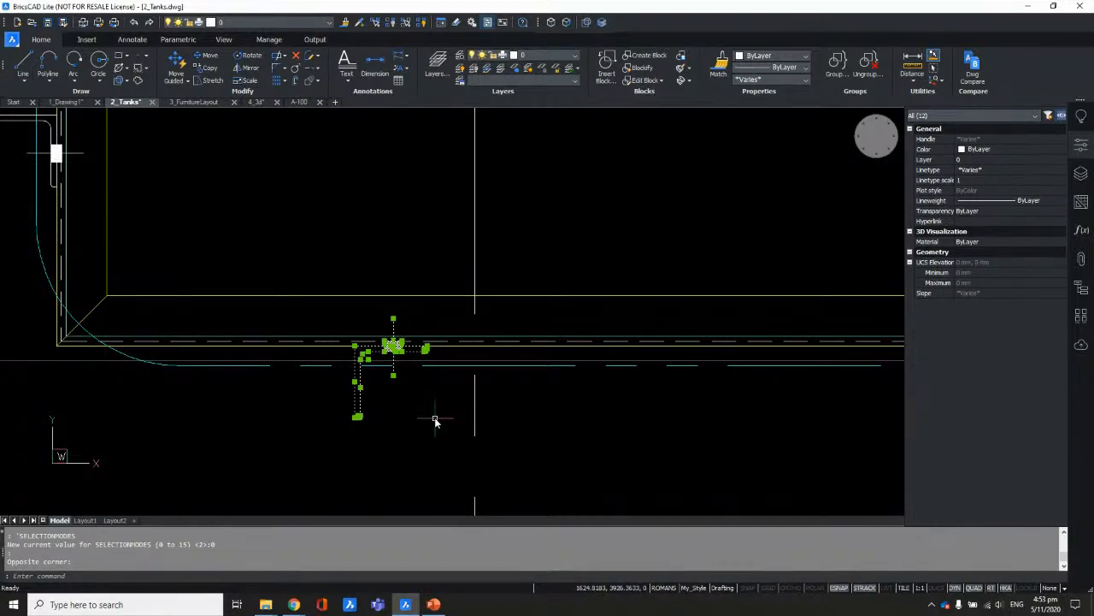
scroll(380, 423, "down", 4)
middle_click_drag(625, 481, 433, 442)
key("Escape")
scroll(399, 367, "up", 5)
left_click_drag(349, 314, 488, 471)
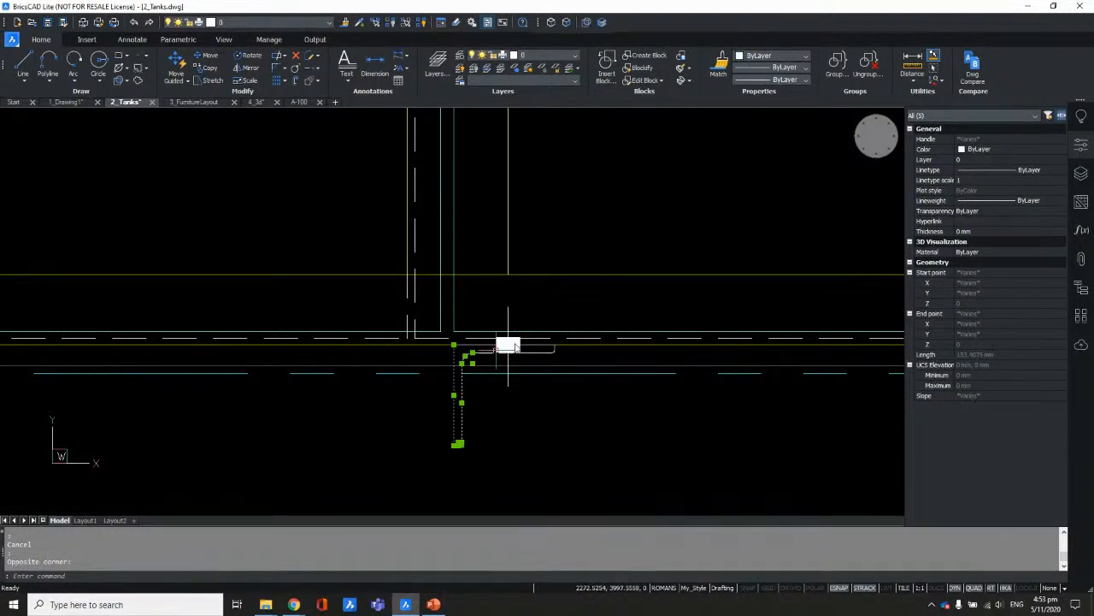
left_click_drag(359, 235, 657, 453)
scroll(363, 291, "down", 3)
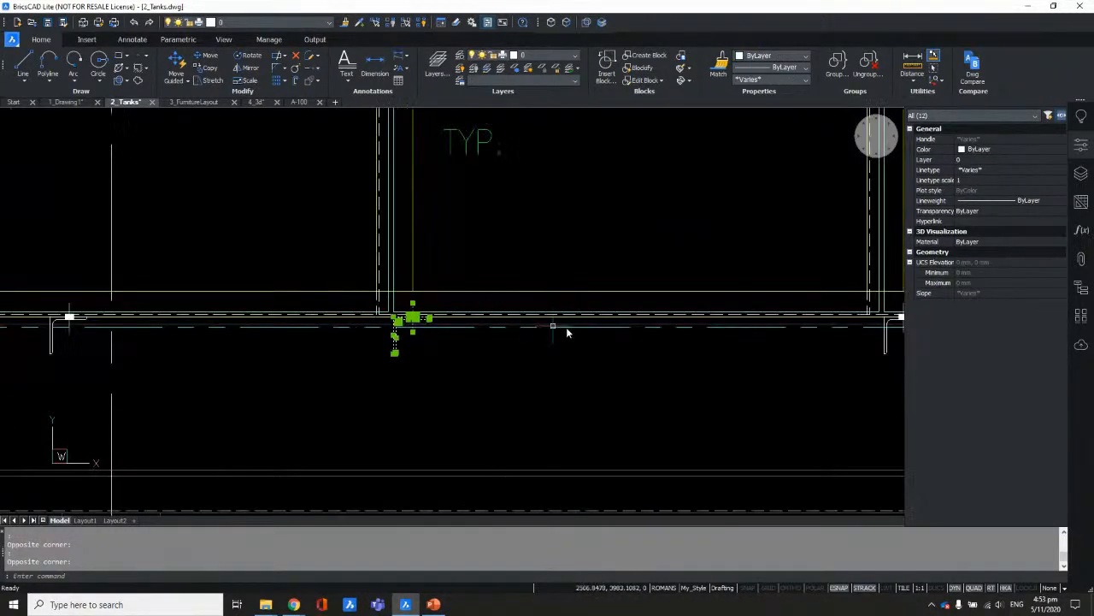
key("Escape")
Step: Window-select two posts along the tank's lower edge, then clear the selection
scroll(566, 333, "down", 3)
middle_click_drag(547, 308, 305, 334)
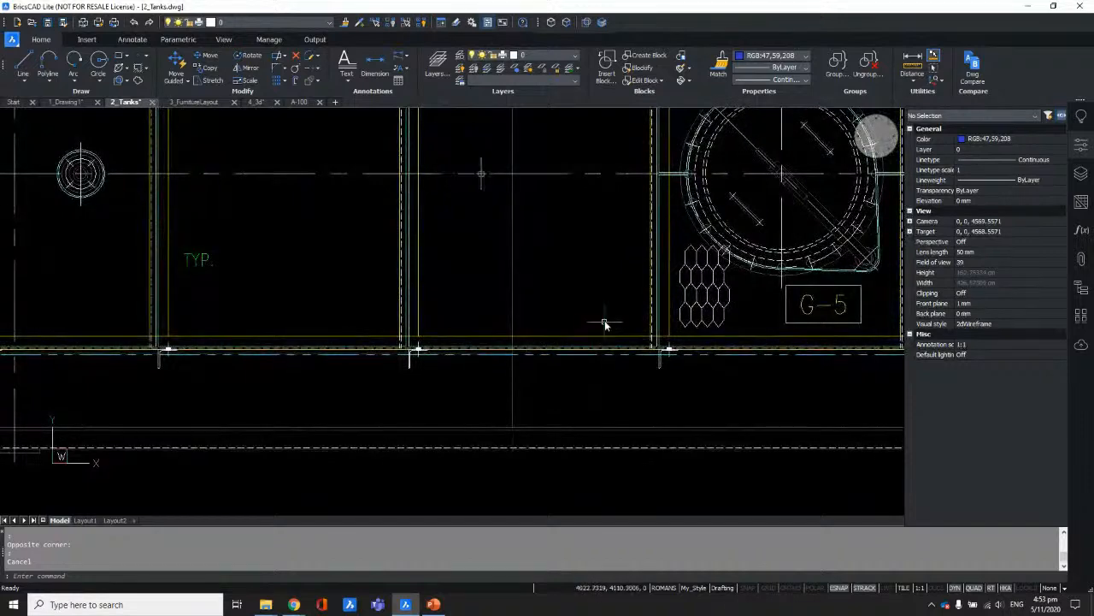
left_click_drag(605, 325, 718, 400)
left_click_drag(354, 308, 478, 389)
scroll(518, 313, "down", 3)
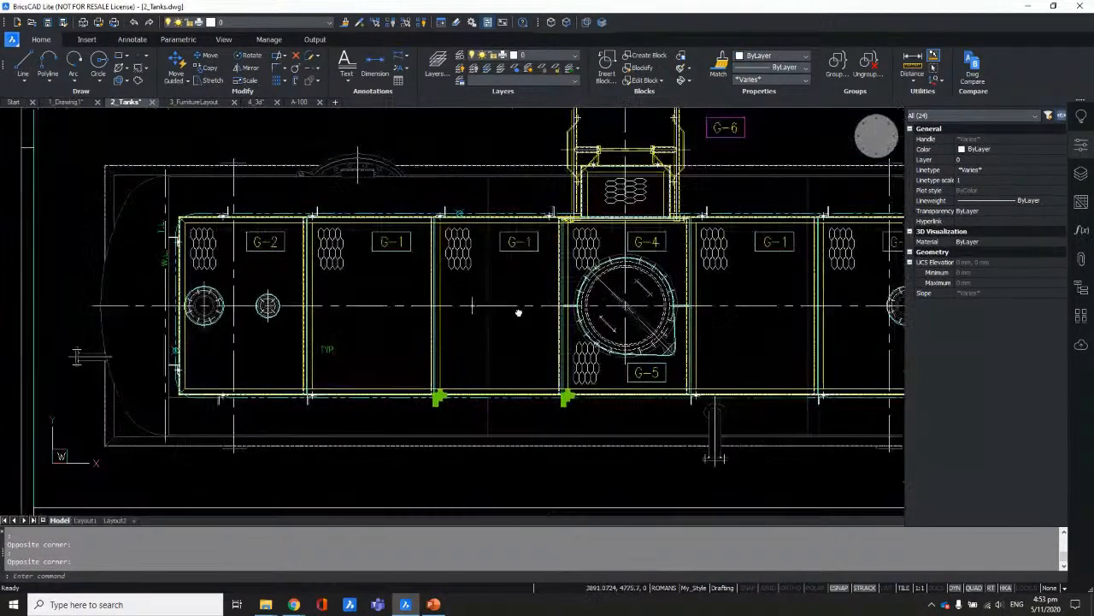
middle_click_drag(518, 313, 509, 351)
key("Escape")
Step: Window-select the post beside the G-4 compartment, then clear the selection
scroll(704, 240, "up", 3)
left_click_drag(654, 228, 700, 296)
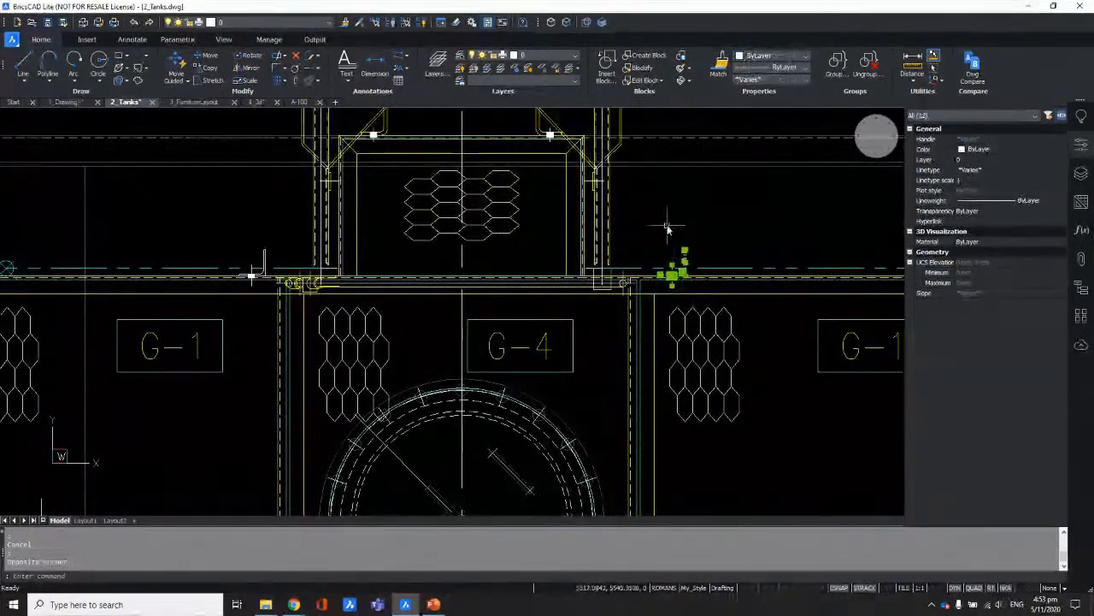
scroll(708, 270, "up", 3)
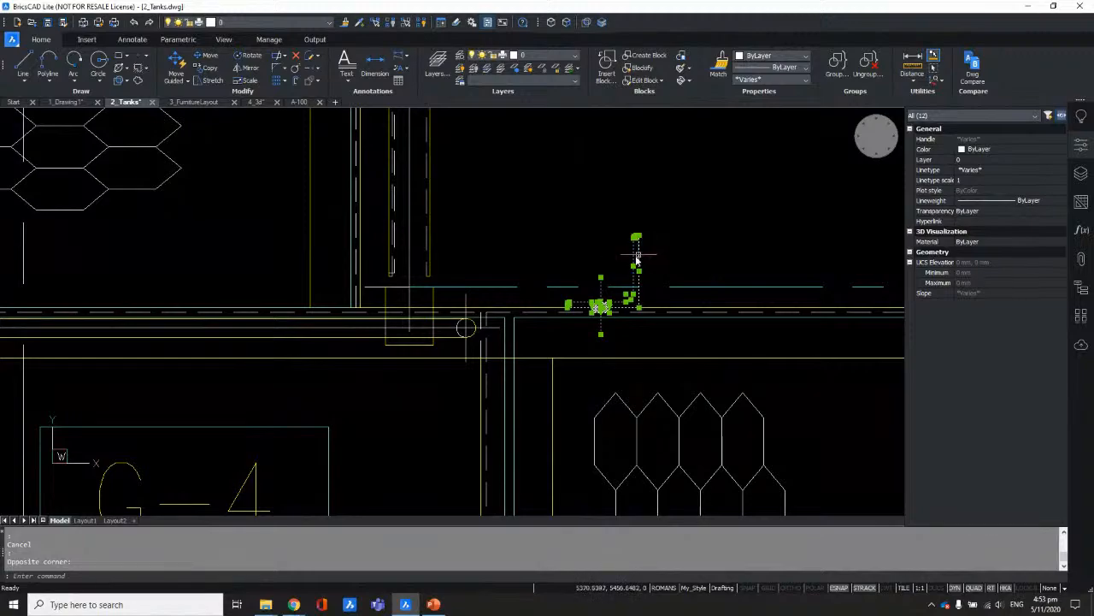
scroll(641, 255, "down", 5)
scroll(599, 248, "up", 6)
key("Escape")
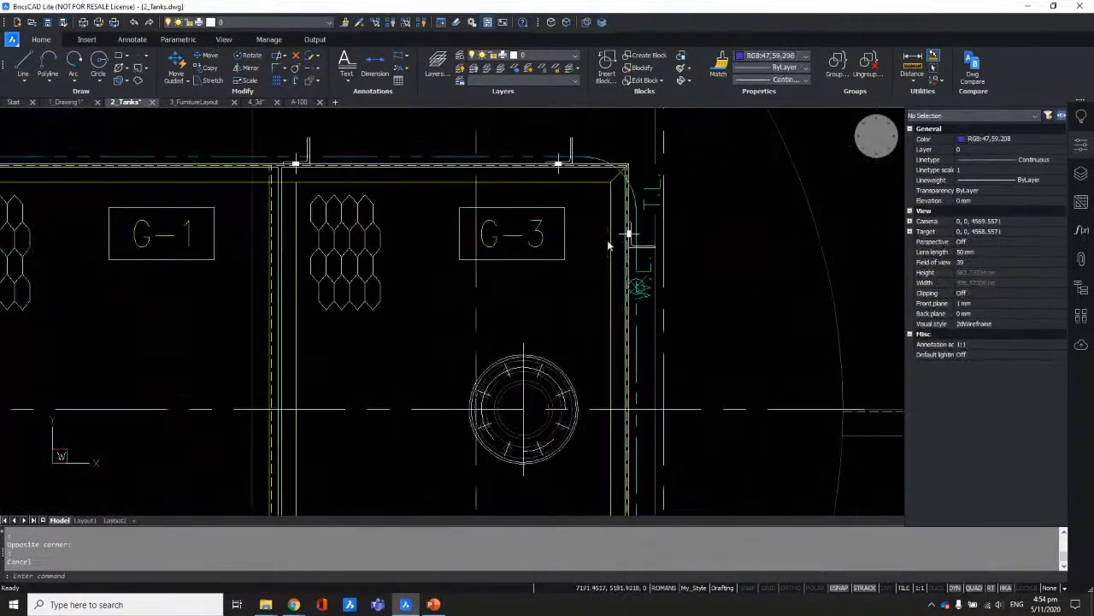
Step: Window-select the post entities beside G-3, clear them, and shift the sheet right
scroll(608, 242, "up", 1)
left_click_drag(589, 195, 700, 262)
scroll(760, 308, "down", 4)
key("Escape")
scroll(479, 325, "down", 5)
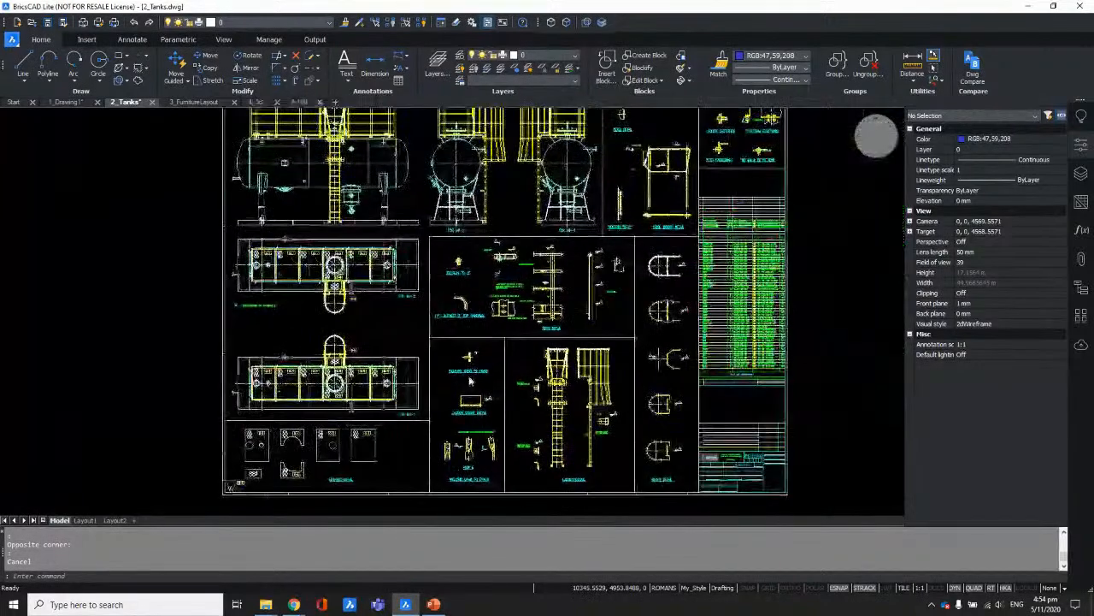
middle_click_drag(540, 339, 673, 323)
scroll(399, 389, "up", 4)
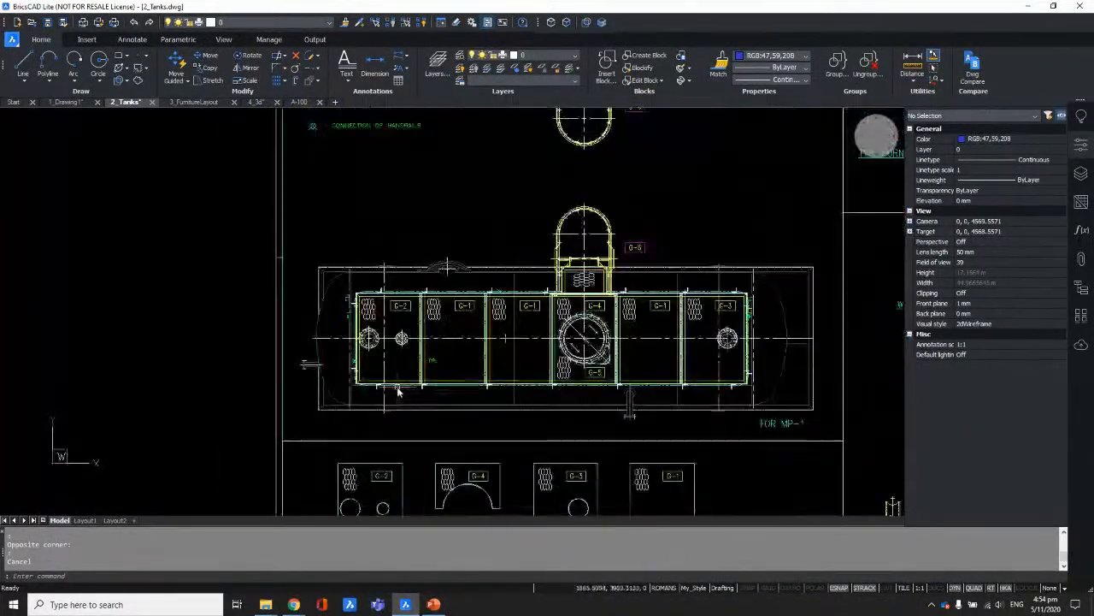
scroll(398, 390, "up", 8)
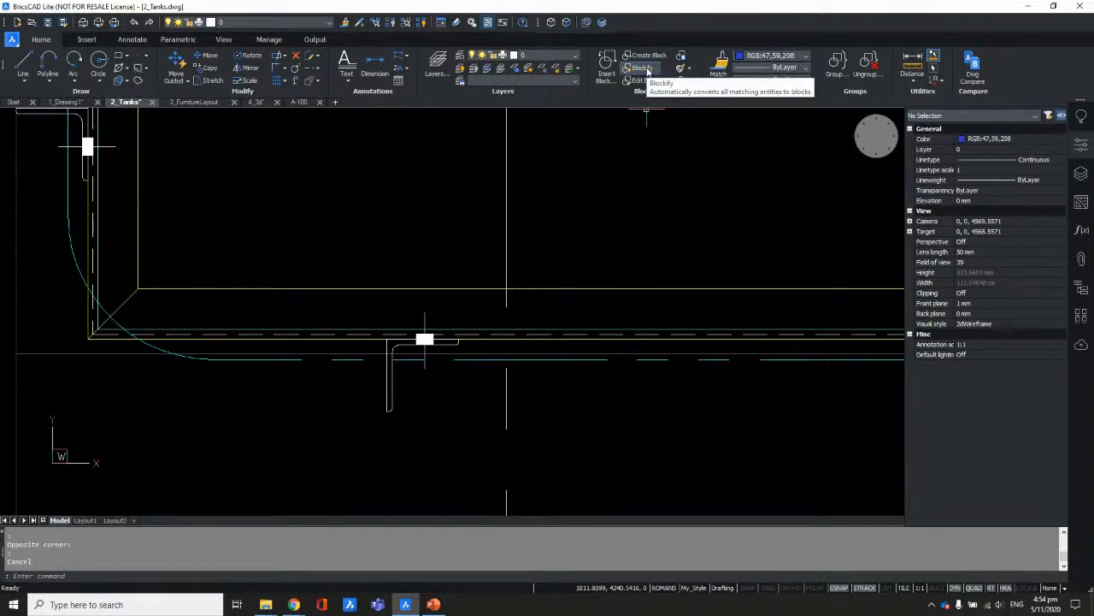
Step: Blockify the corner post across the entire drawing (36 inserts) and select the new block
left_click(648, 70)
left_click(477, 416)
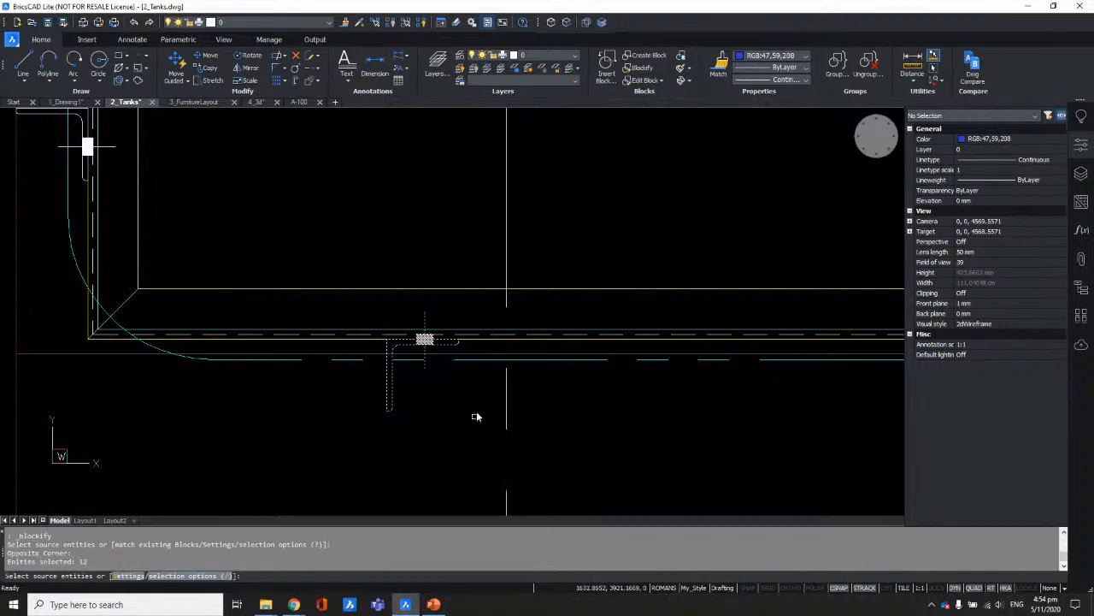
key("Return")
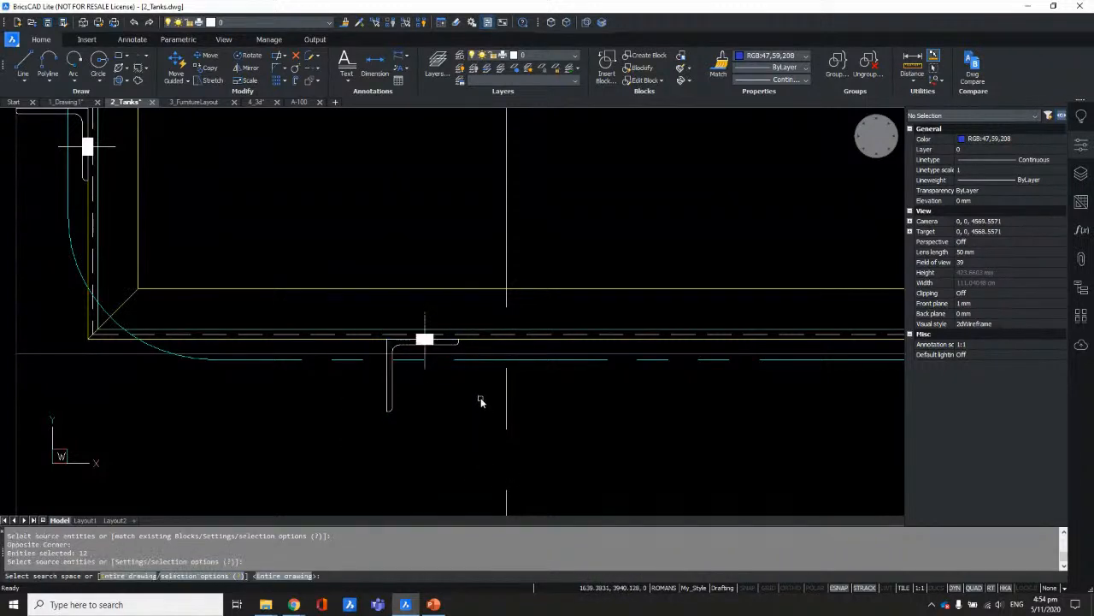
key("Return")
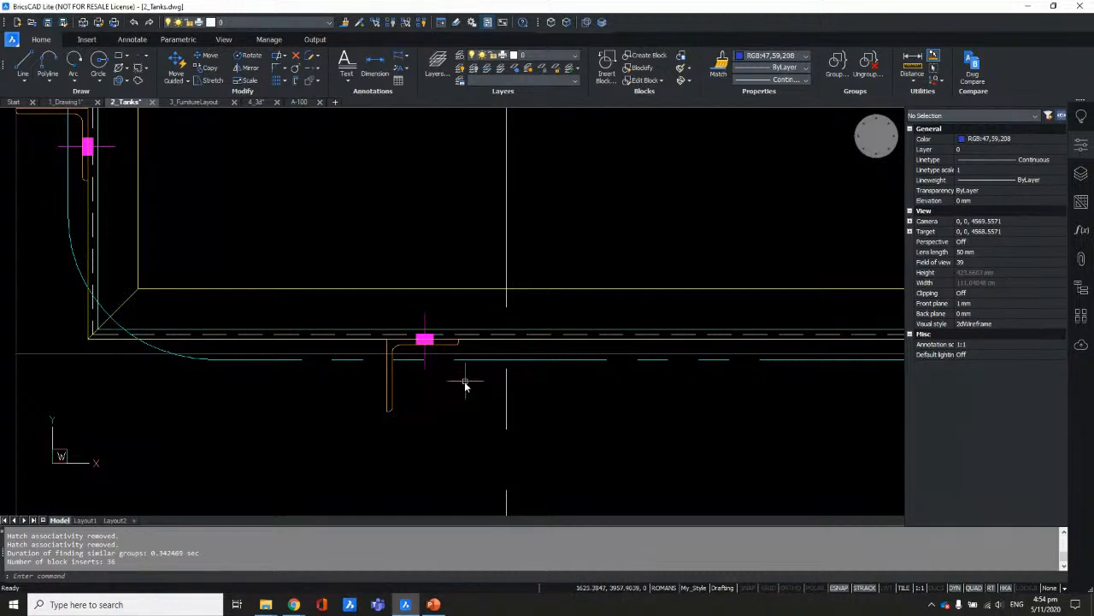
scroll(400, 406, "up", 3)
left_click(398, 408)
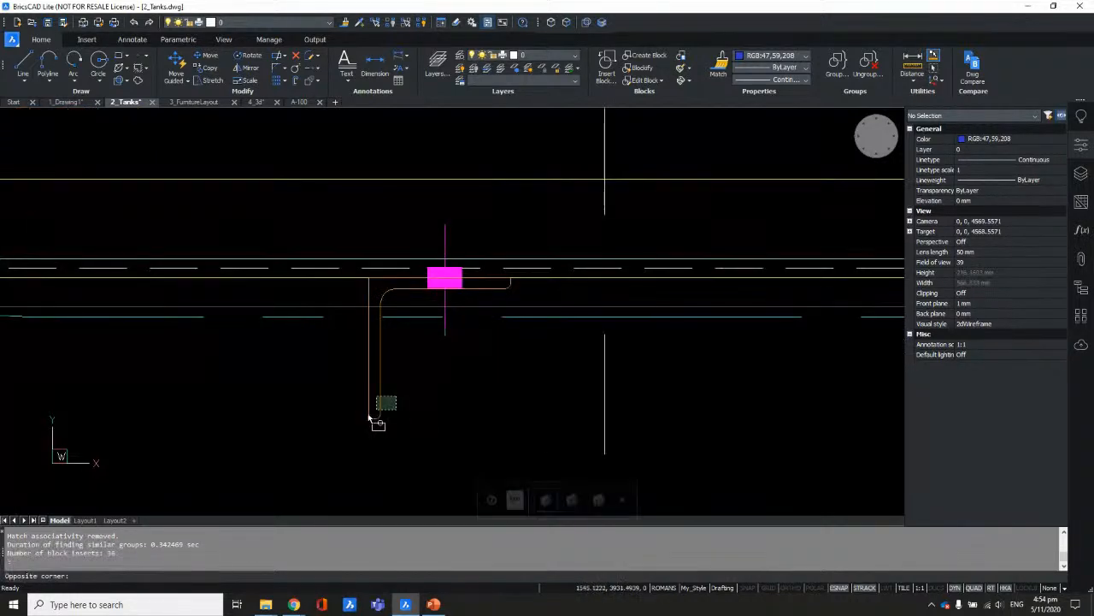
left_click(313, 444)
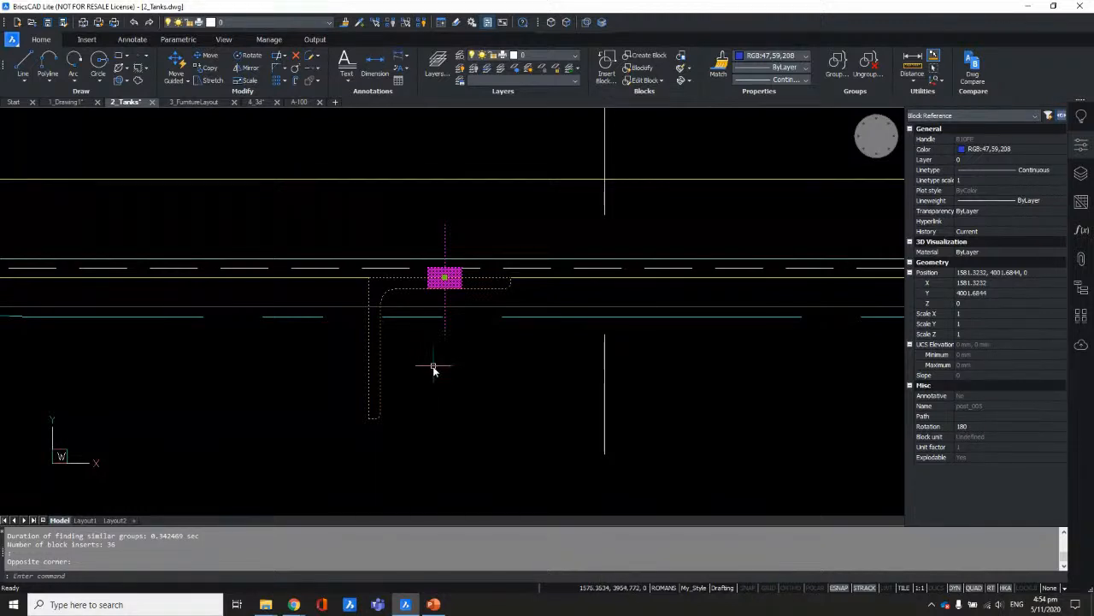
scroll(440, 377, "down", 3)
mouse_move(447, 383)
middle_mouse_down()
mouse_move(448, 395)
mouse_move(406, 399)
middle_mouse_up()
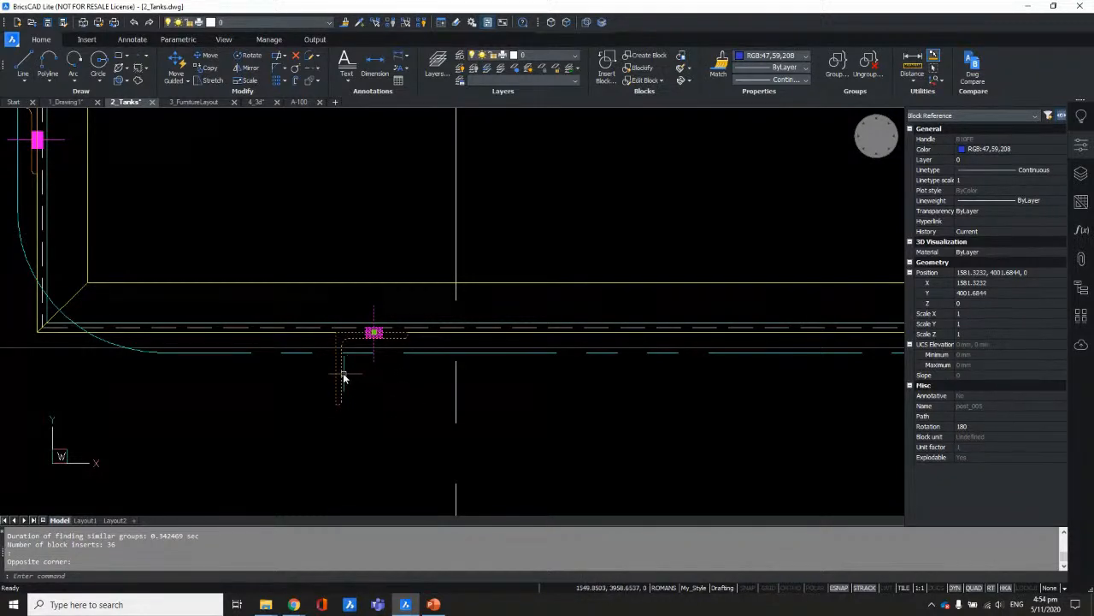
mouse_move(344, 376)
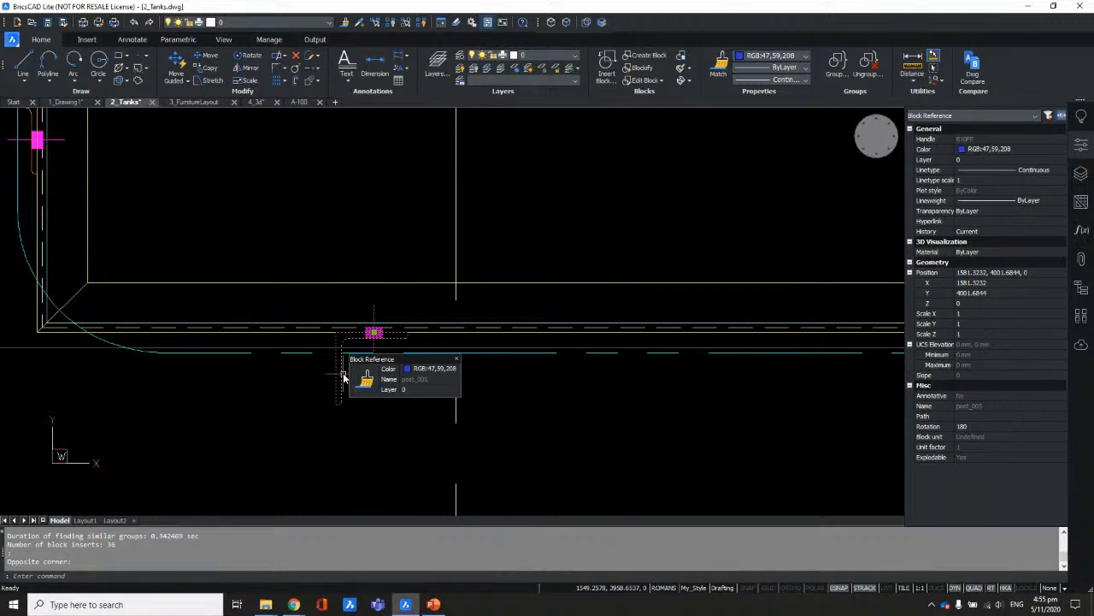
scroll(343, 376, "up", 2)
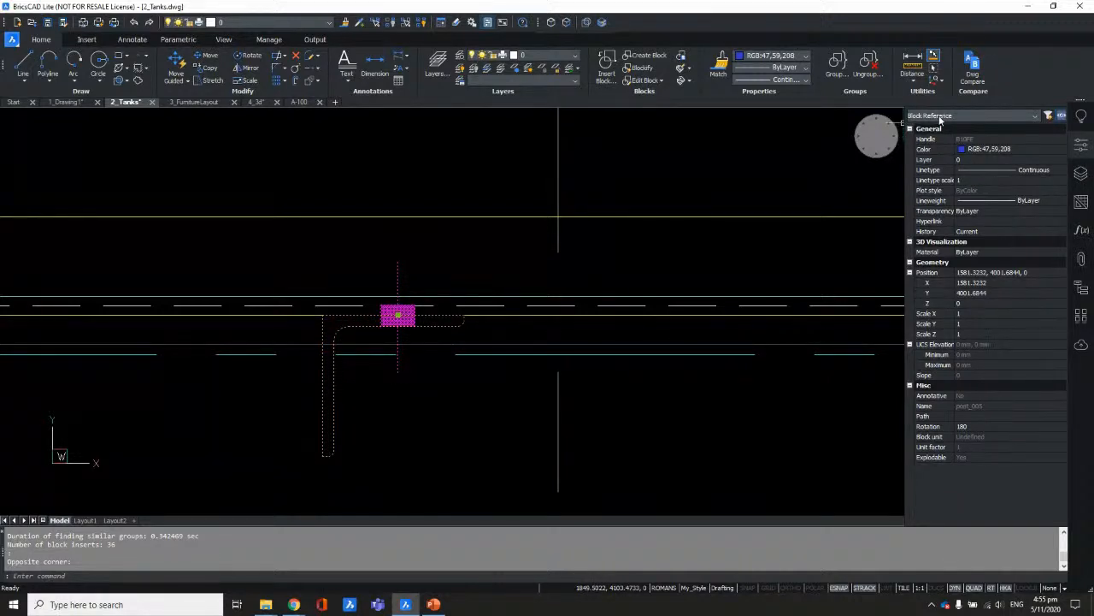
scroll(421, 242, "down", 3)
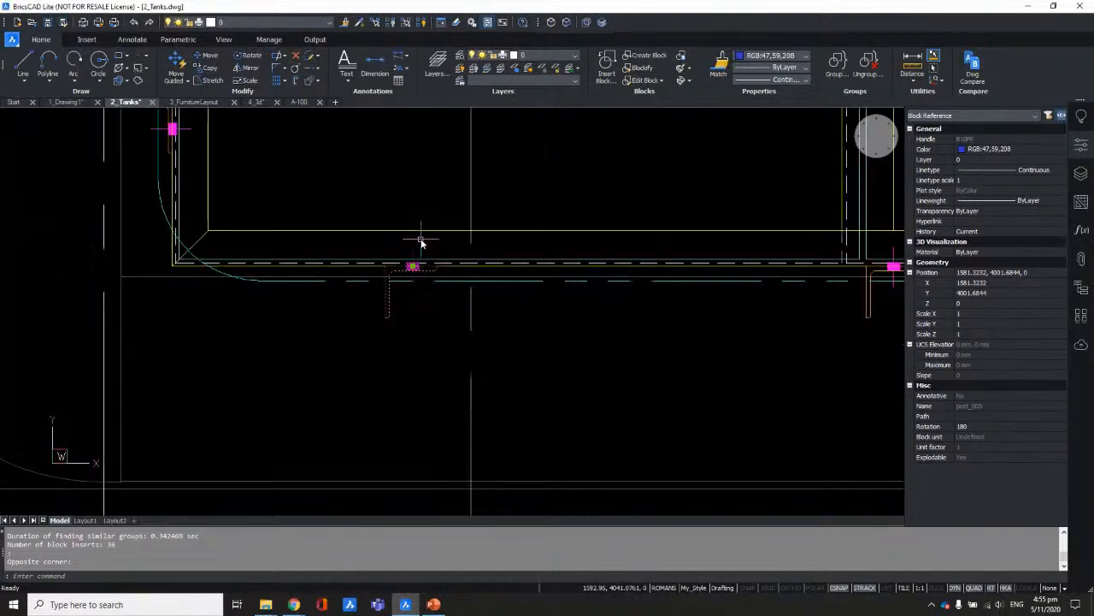
scroll(428, 245, "down", 2)
scroll(513, 288, "down", 1)
middle_click_drag(513, 288, 459, 300)
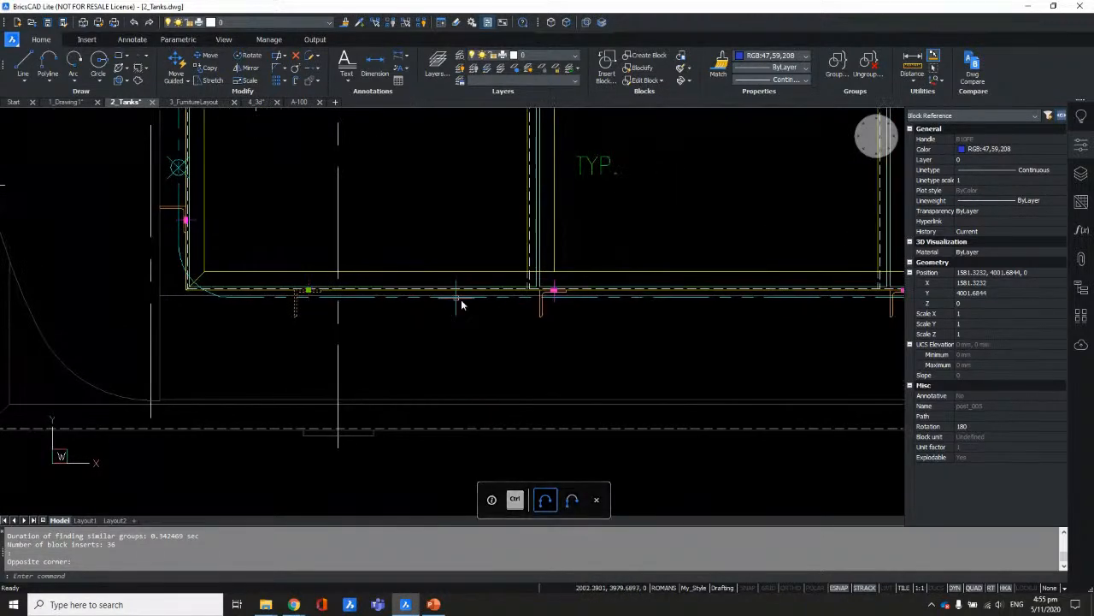
scroll(530, 310, "up", 3)
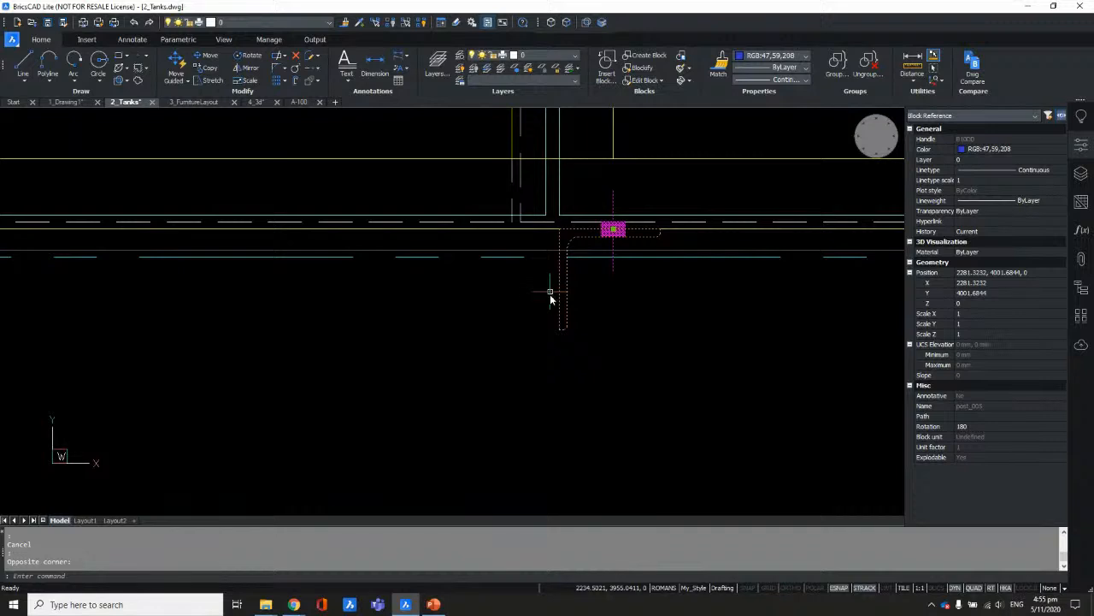
scroll(534, 299, "down", 1)
middle_click_drag(566, 289, 499, 325)
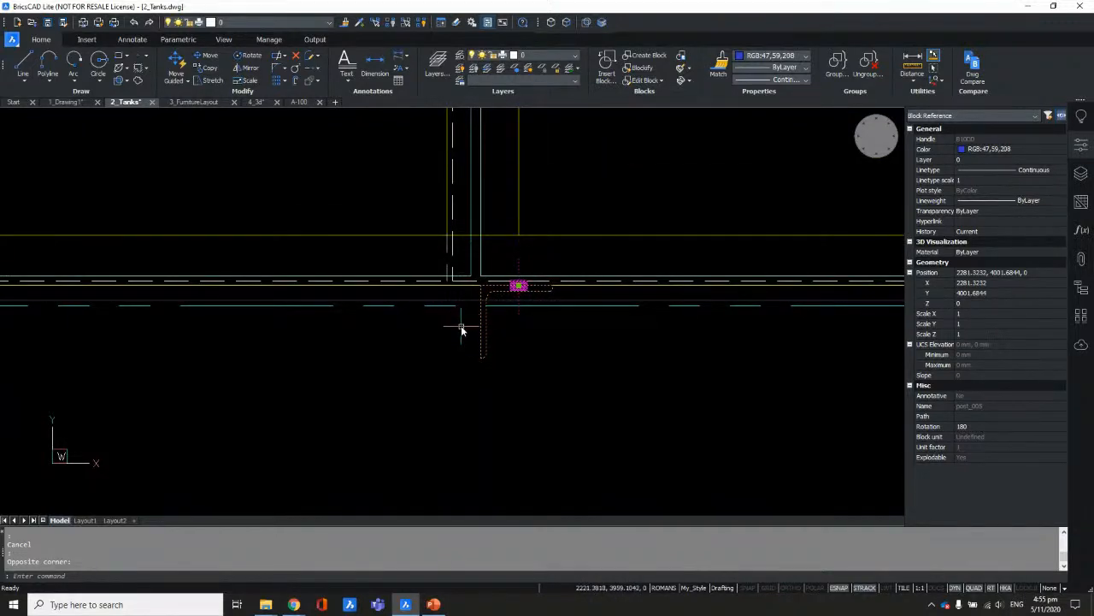
scroll(458, 342, "down", 3)
key("Escape")
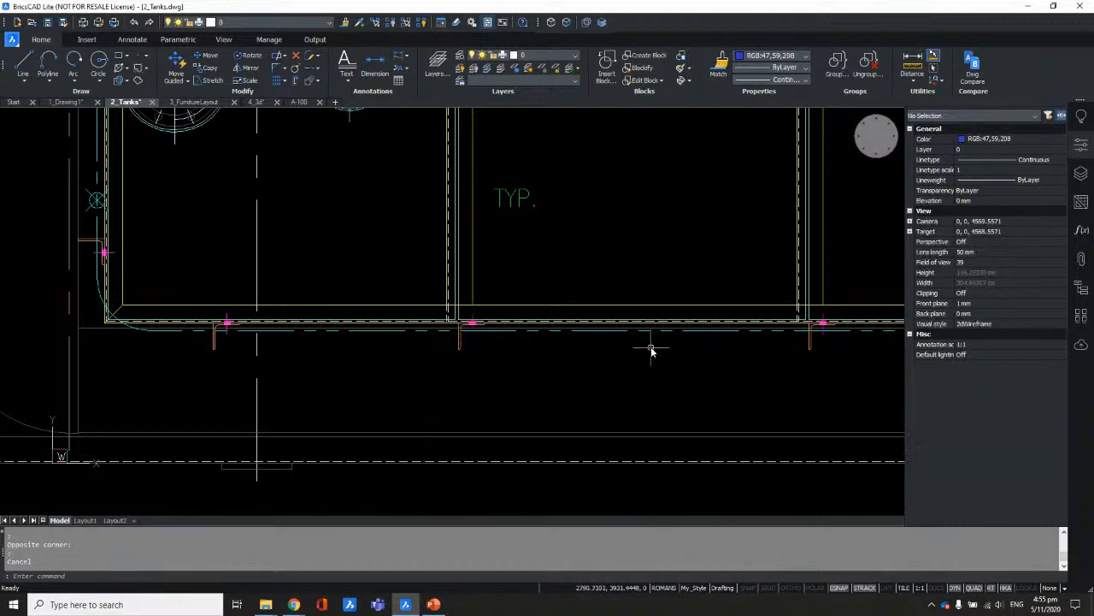
middle_click_drag(653, 349, 312, 368)
scroll(484, 363, "up", 5)
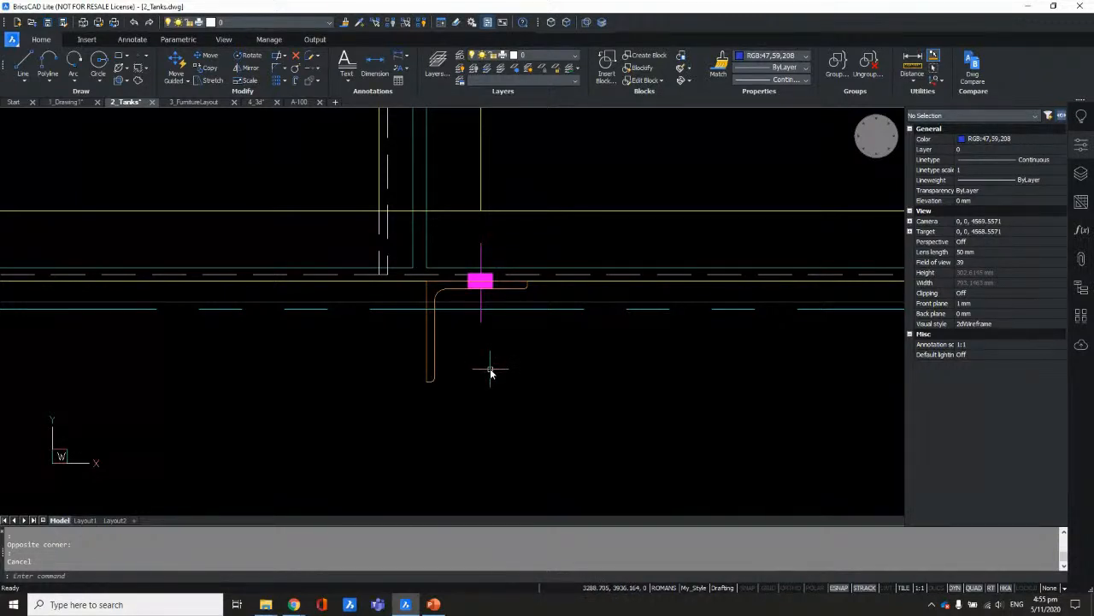
scroll(479, 381, "down", 3)
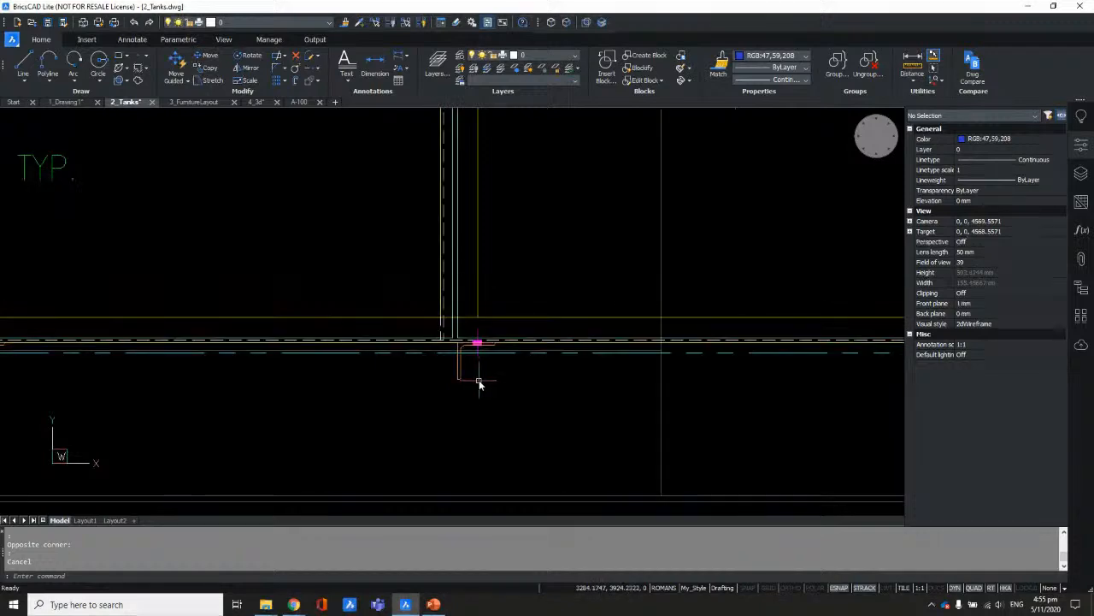
scroll(478, 385, "down", 2)
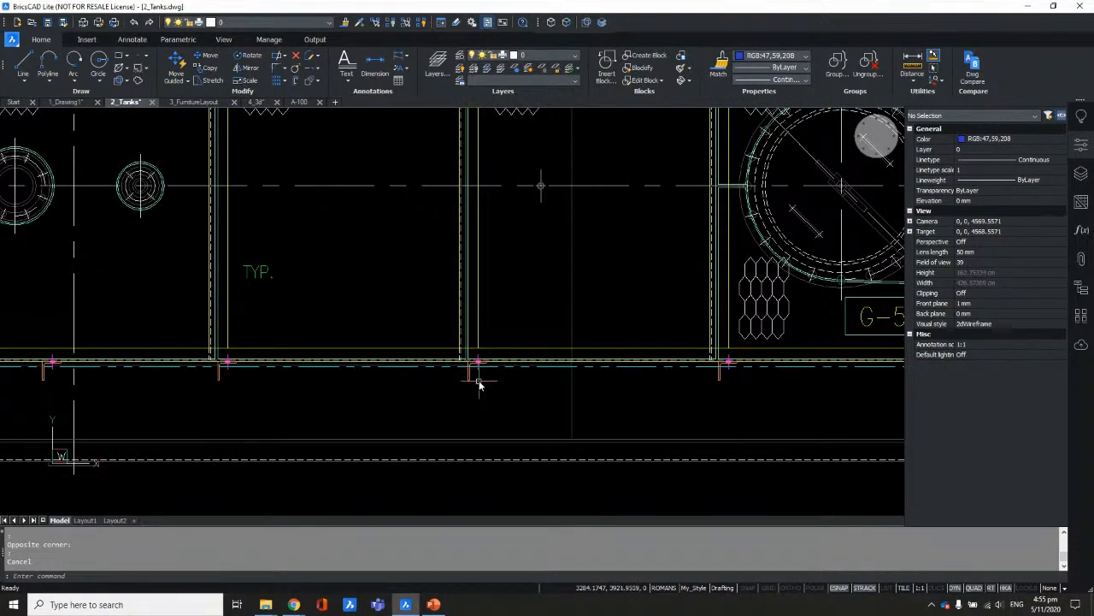
scroll(479, 385, "up", 3)
scroll(479, 392, "down", 4)
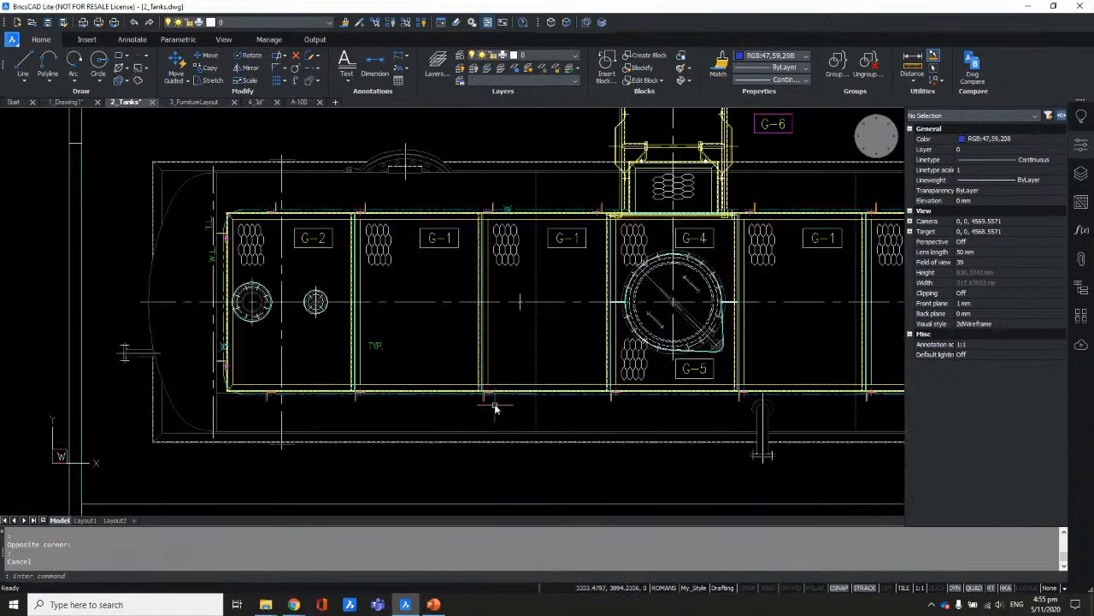
scroll(487, 214, "up", 3)
scroll(488, 212, "up", 2)
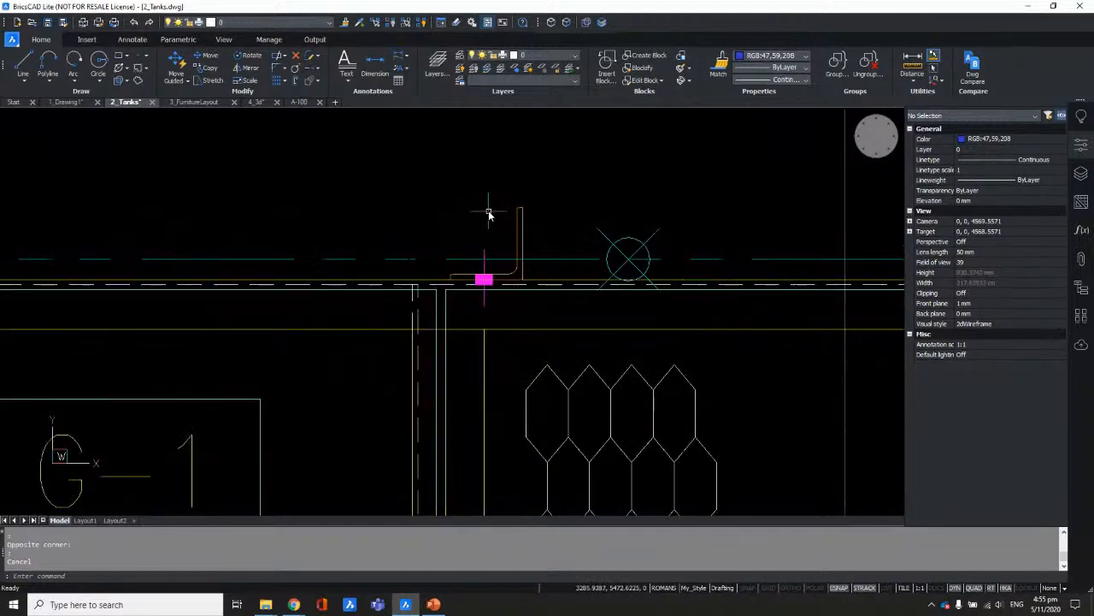
scroll(530, 205, "up", 1)
left_click(514, 231)
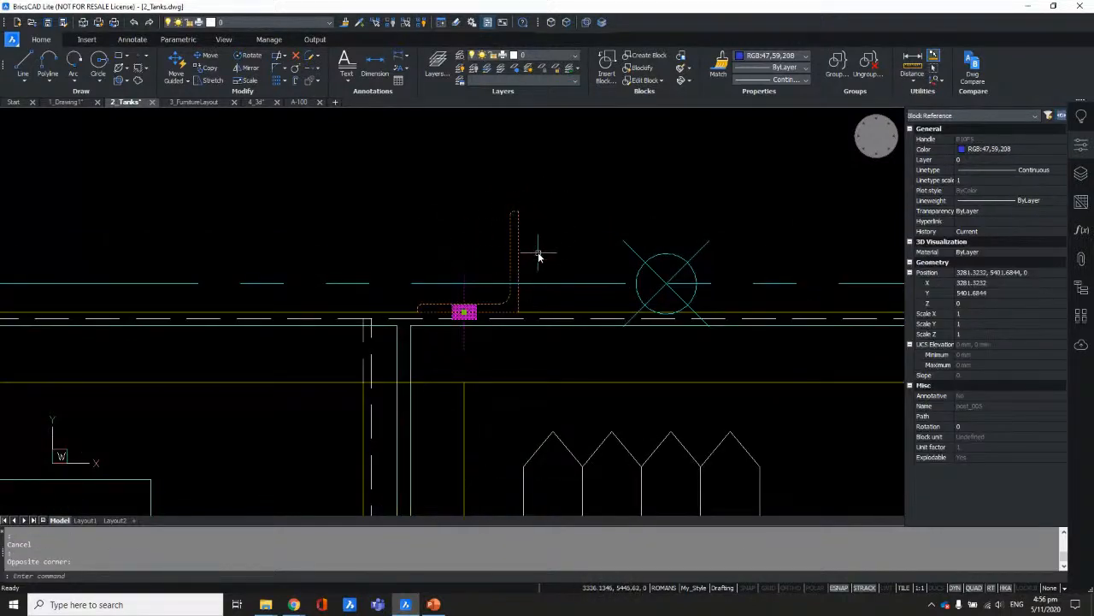
scroll(547, 246, "down", 5)
scroll(424, 316, "up", 5)
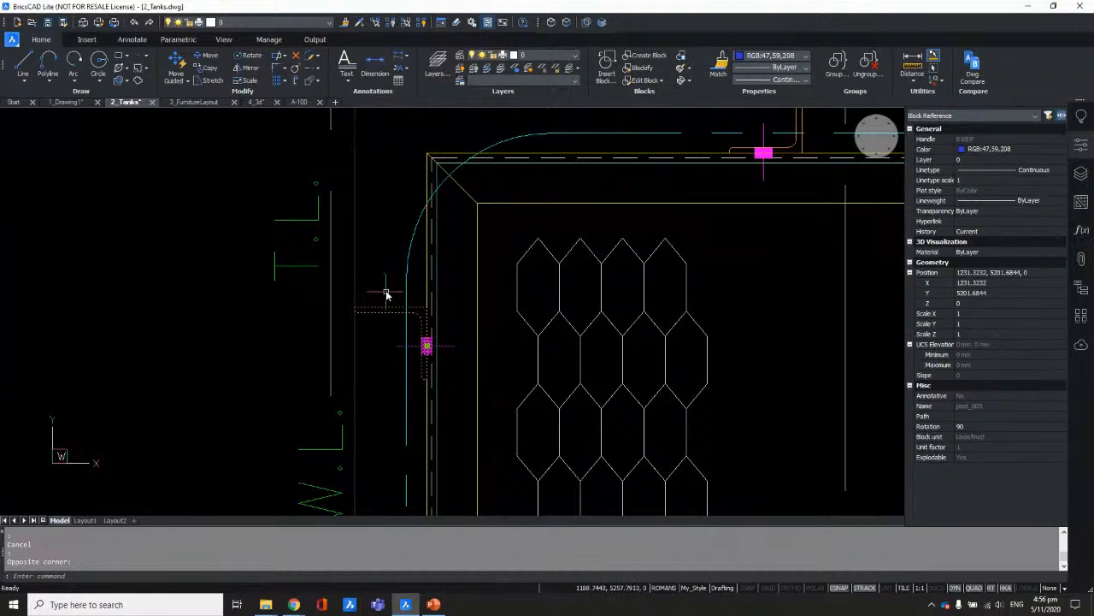
key("Escape")
scroll(385, 294, "down", 5)
mouse_move(586, 333)
middle_mouse_down()
mouse_move(508, 244)
mouse_move(502, 266)
middle_mouse_up()
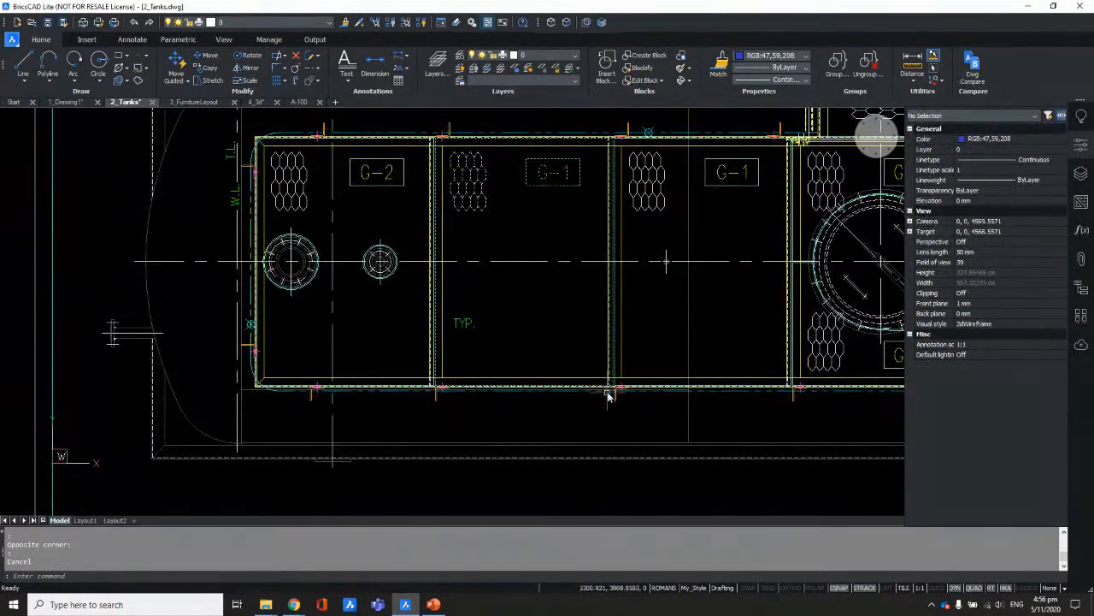
mouse_move(313, 403)
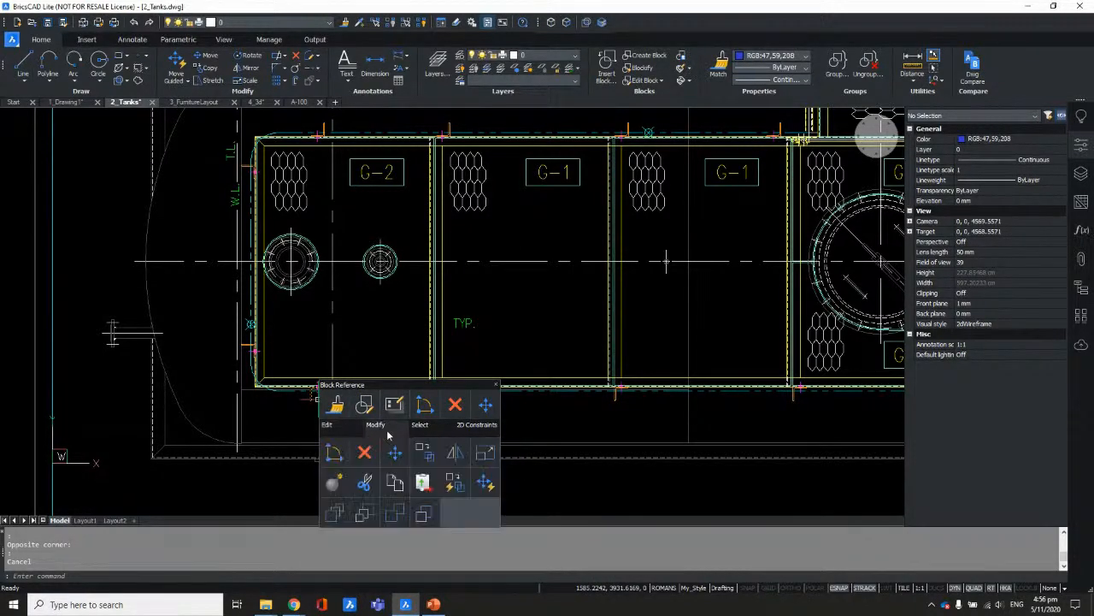
mouse_move(420, 434)
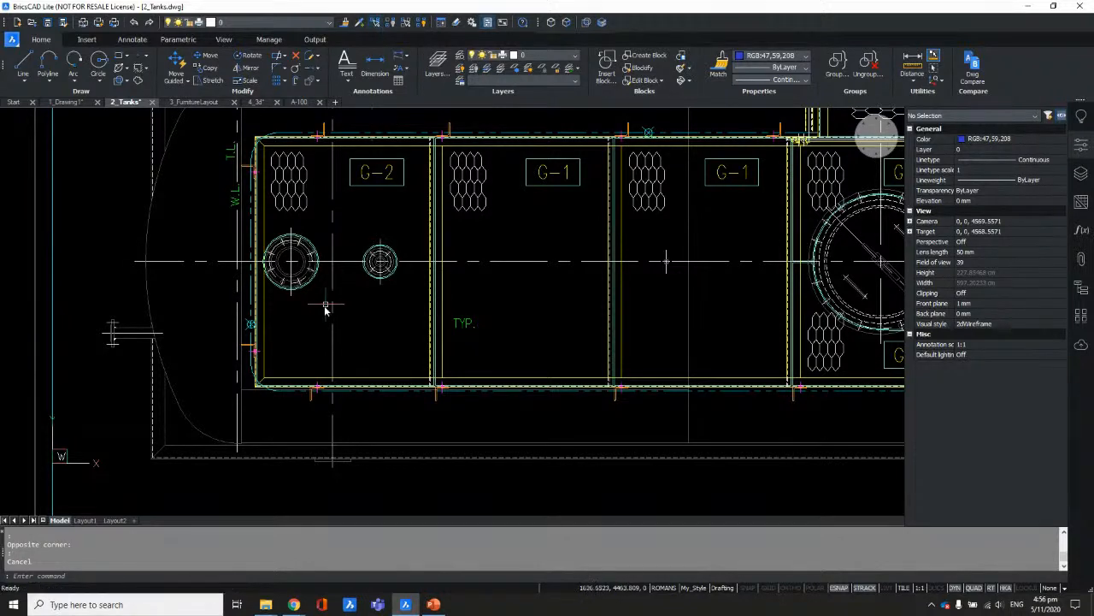
scroll(286, 431, "up", 2)
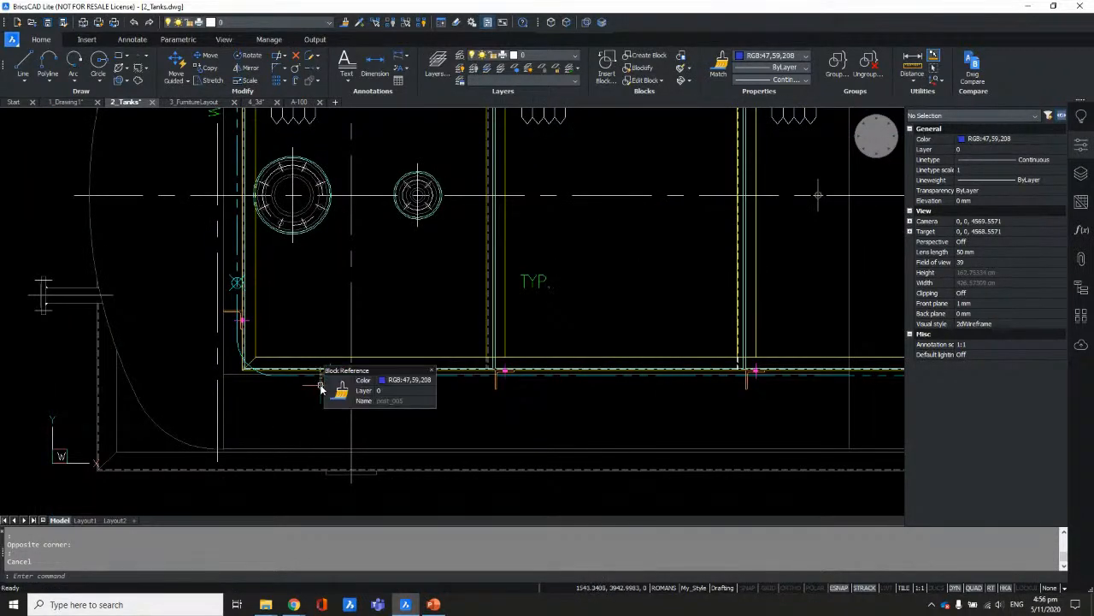
mouse_move(420, 414)
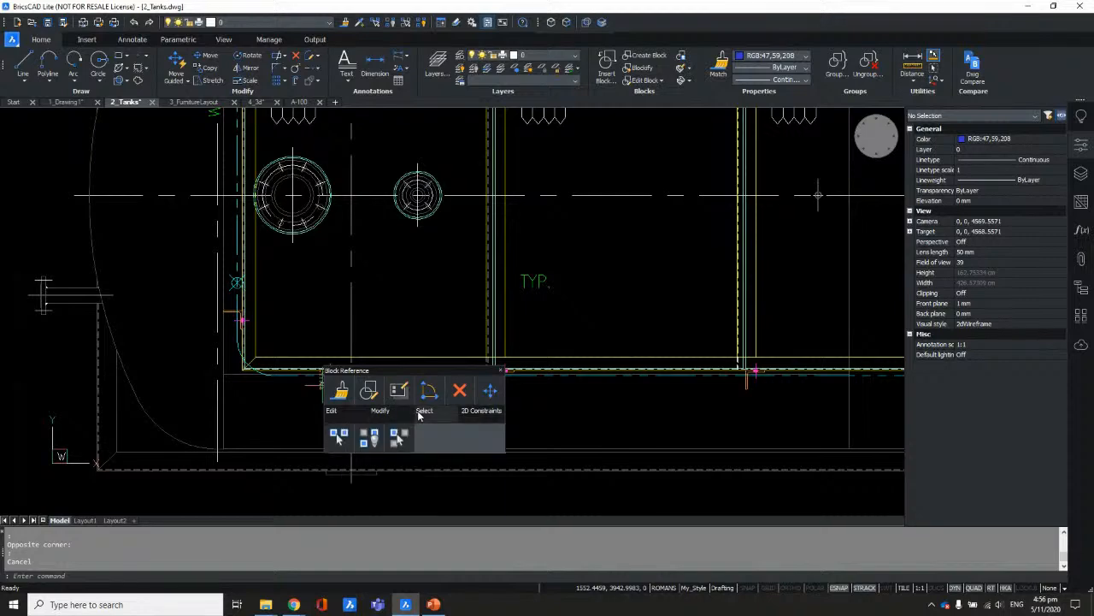
left_click(340, 438)
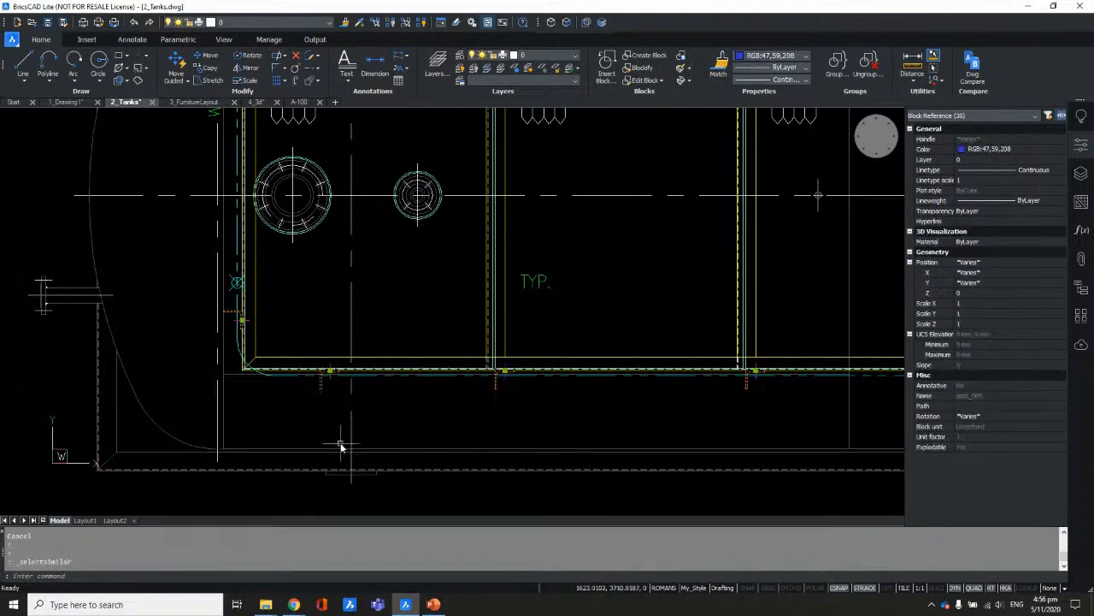
scroll(320, 384, "up", 3)
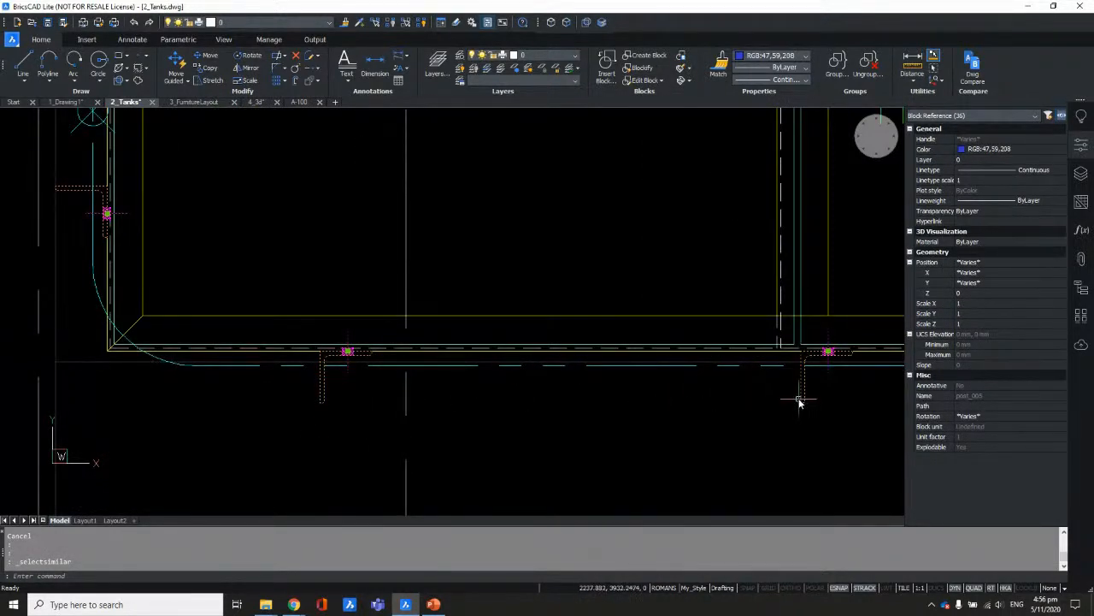
scroll(415, 386, "down", 5)
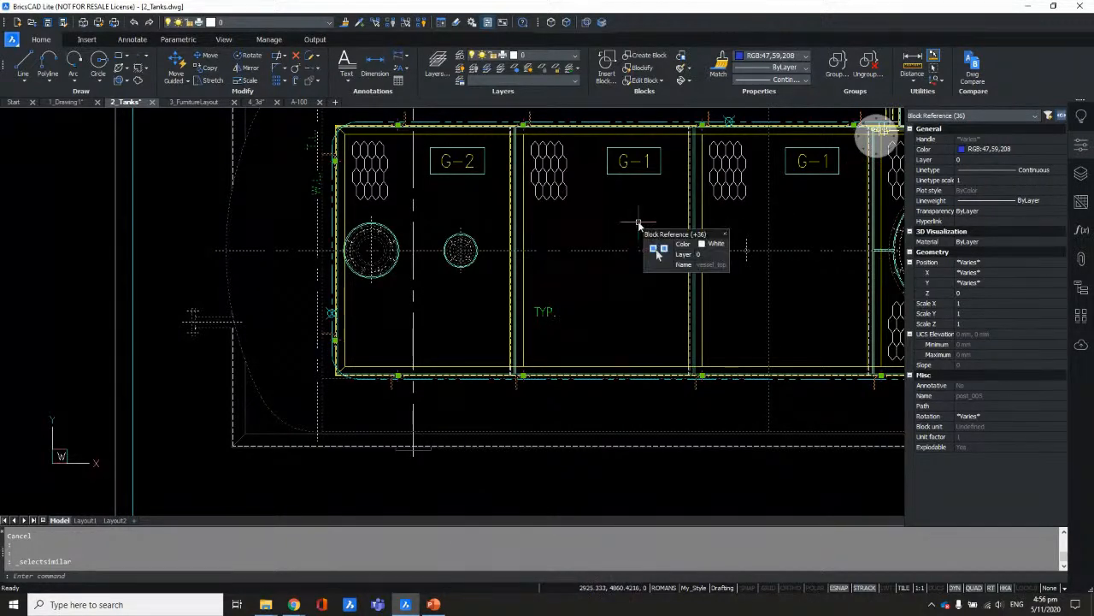
mouse_move(641, 226)
middle_mouse_down()
mouse_move(560, 242)
mouse_move(479, 301)
middle_mouse_up()
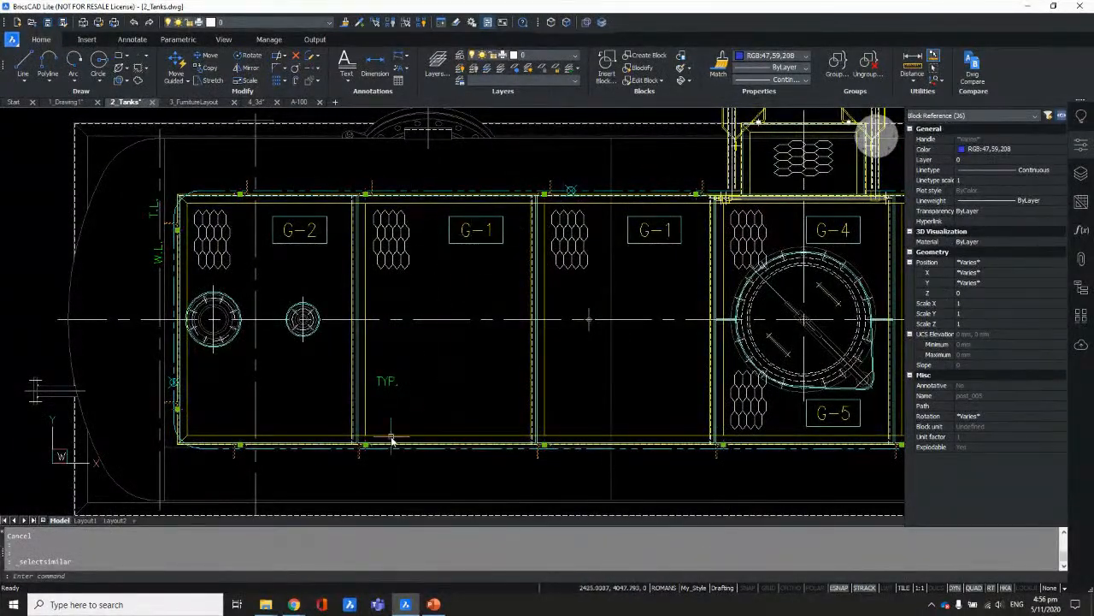
scroll(385, 428, "down", 2)
scroll(511, 390, "down", 3)
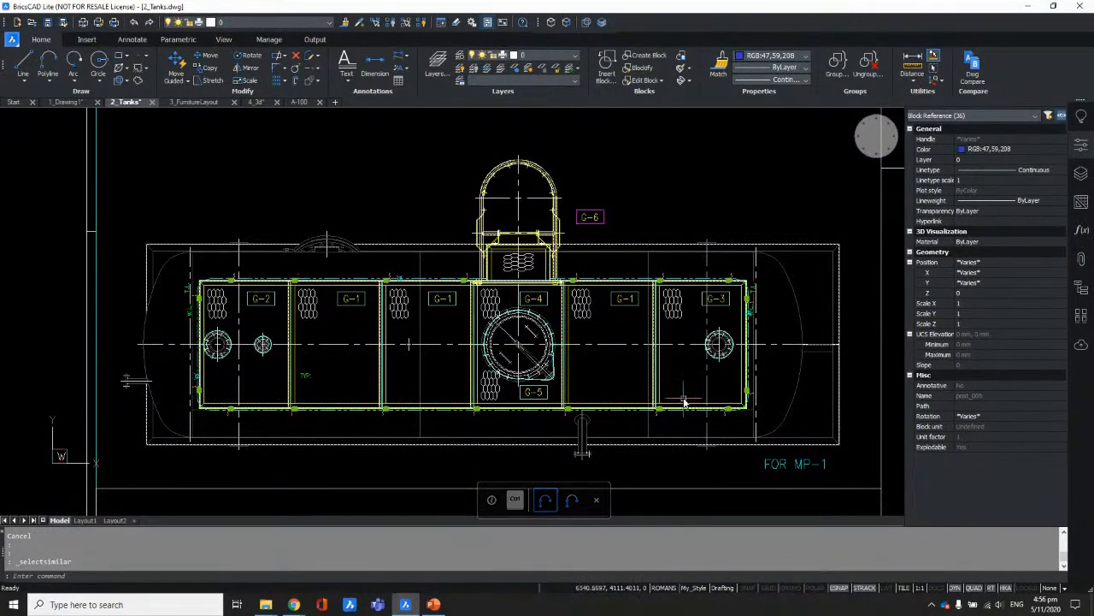
scroll(230, 445, "up", 3)
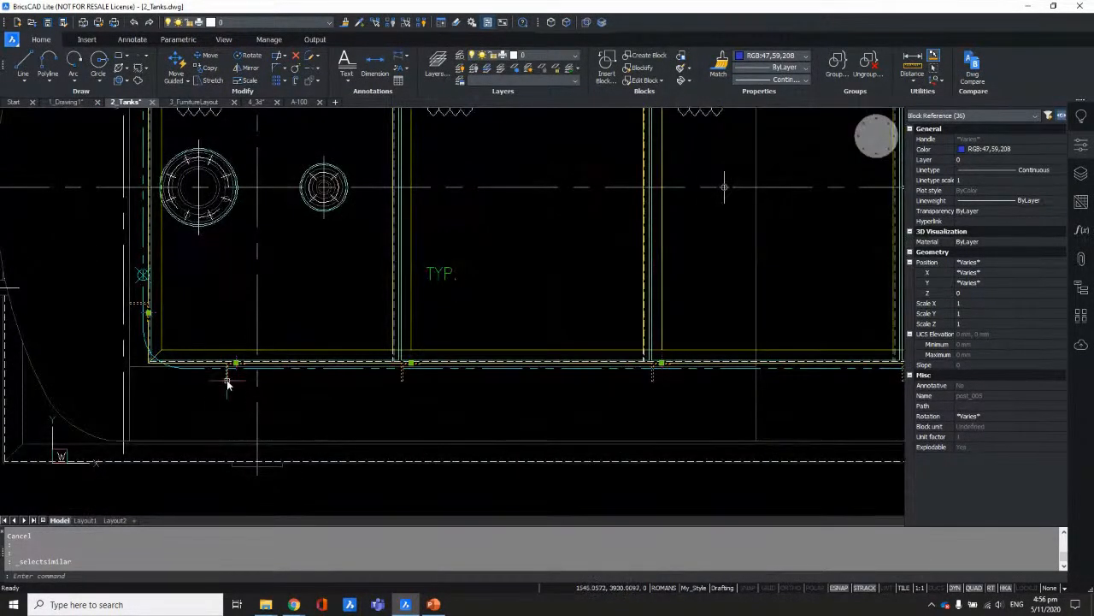
mouse_move(270, 383)
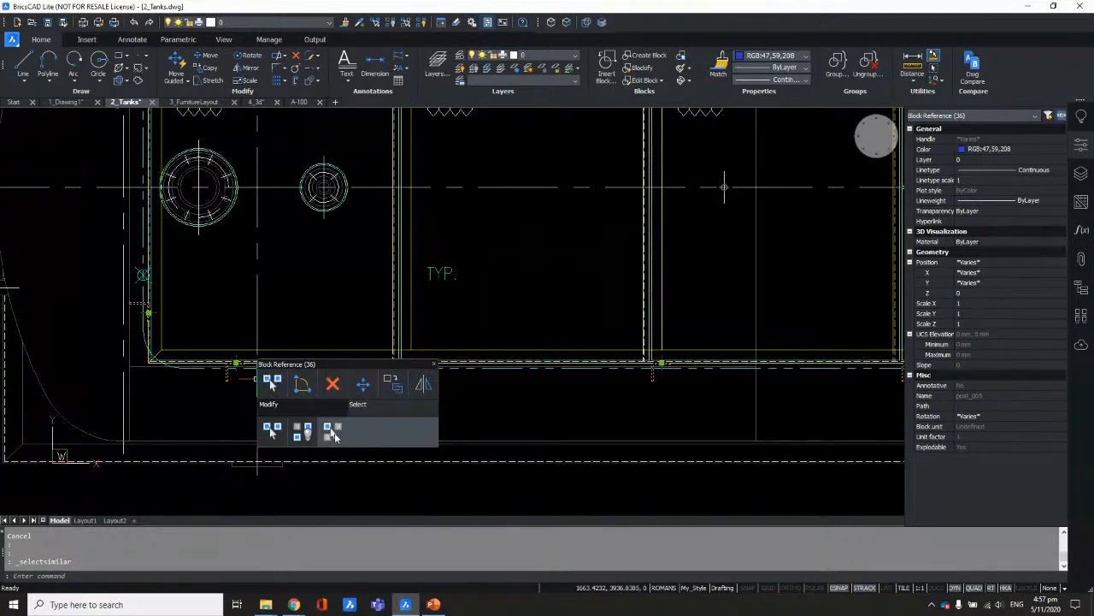
left_click(333, 434)
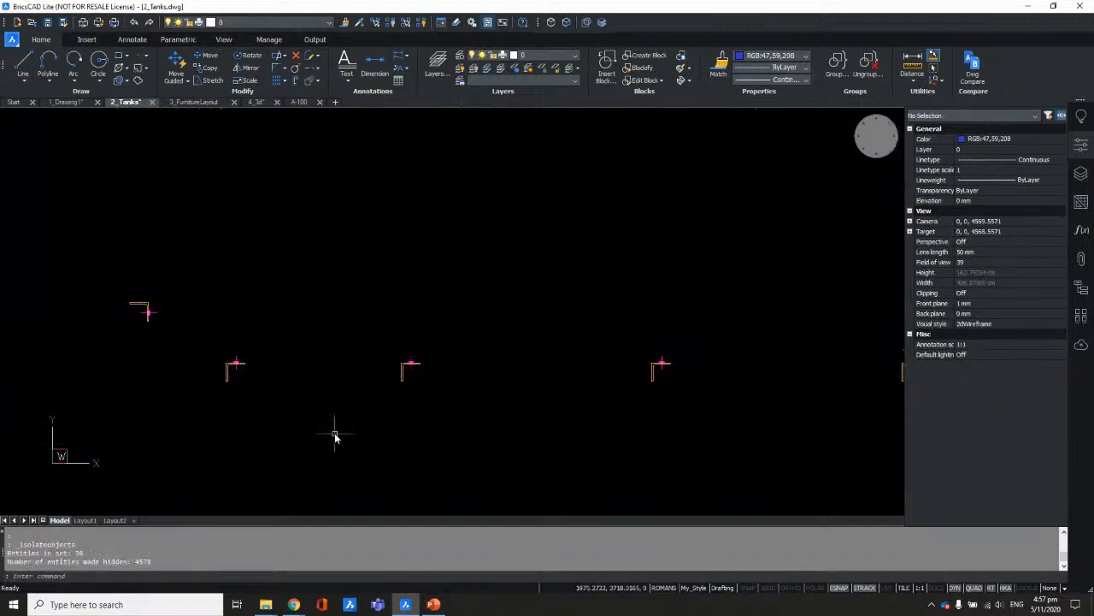
scroll(358, 442, "down", 4)
scroll(409, 367, "down", 2)
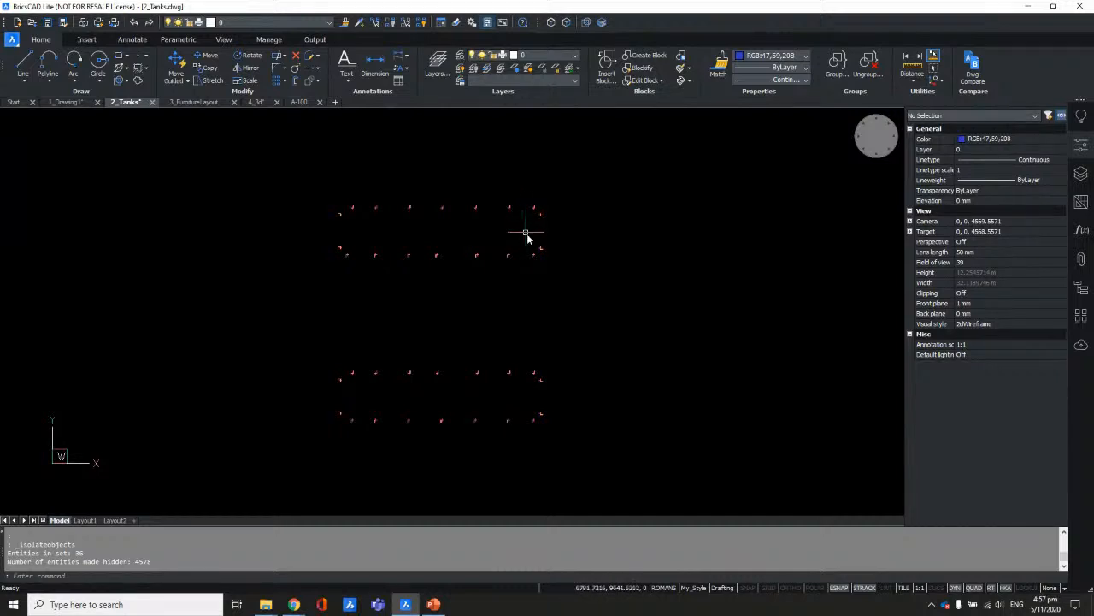
scroll(528, 238, "up", 4)
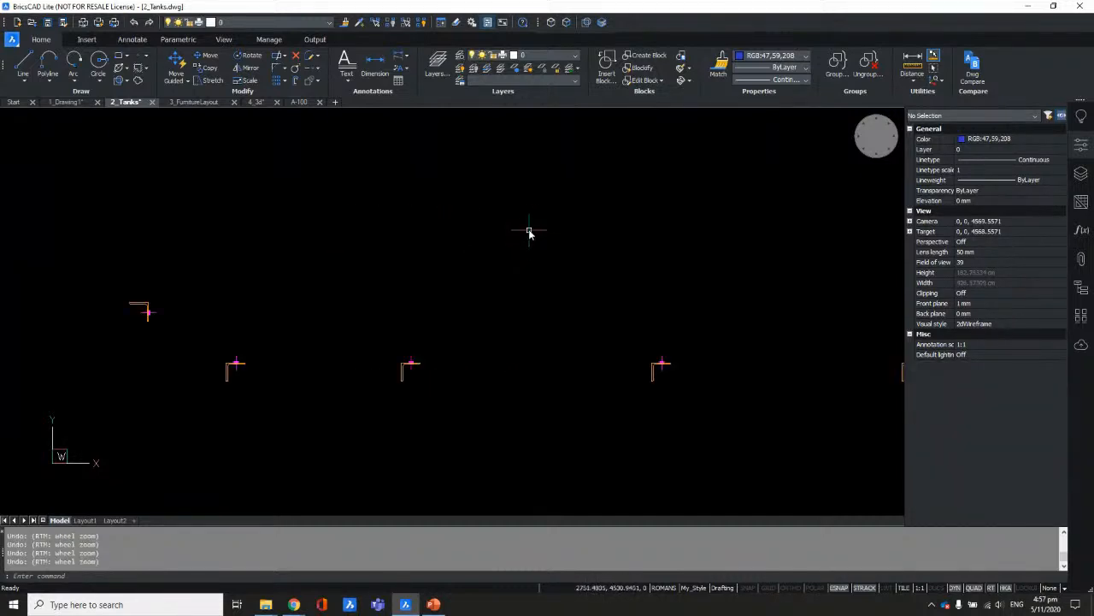
key("ctrl+z")
key("ctrl+z")
key("ctrl+z")
scroll(476, 281, "down", 6)
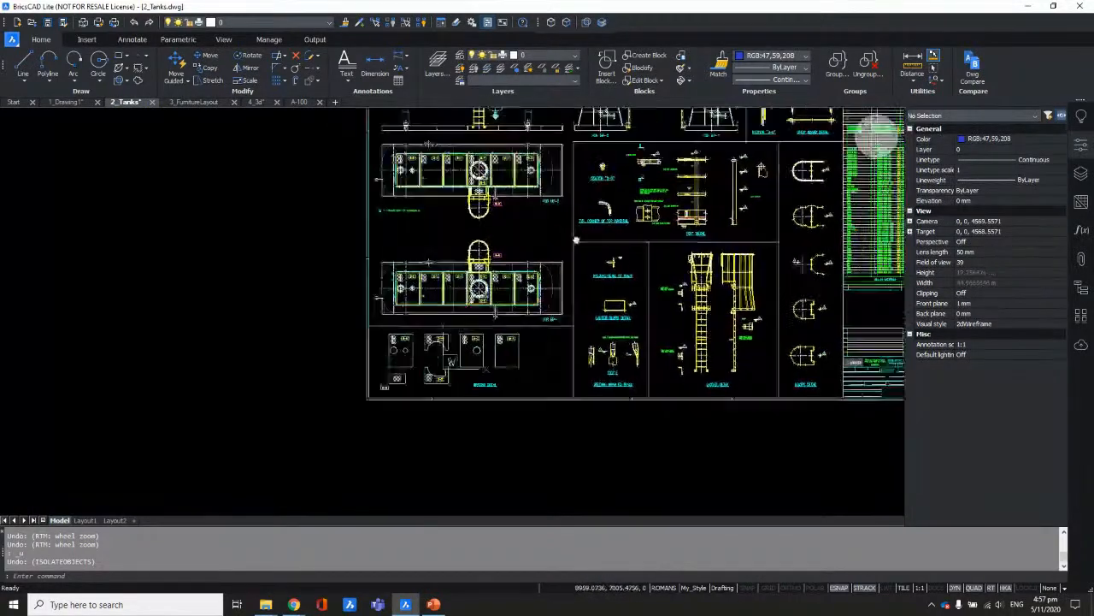
Step: Pan and zoom in on the tank's ladder base
middle_click_drag(462, 306, 438, 351)
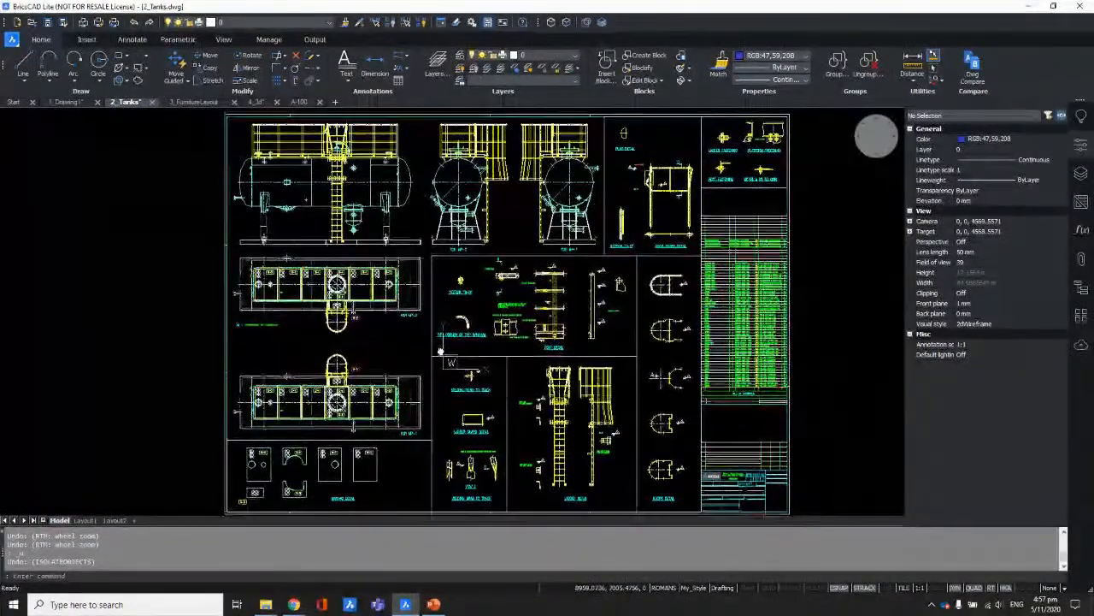
mouse_move(444, 331)
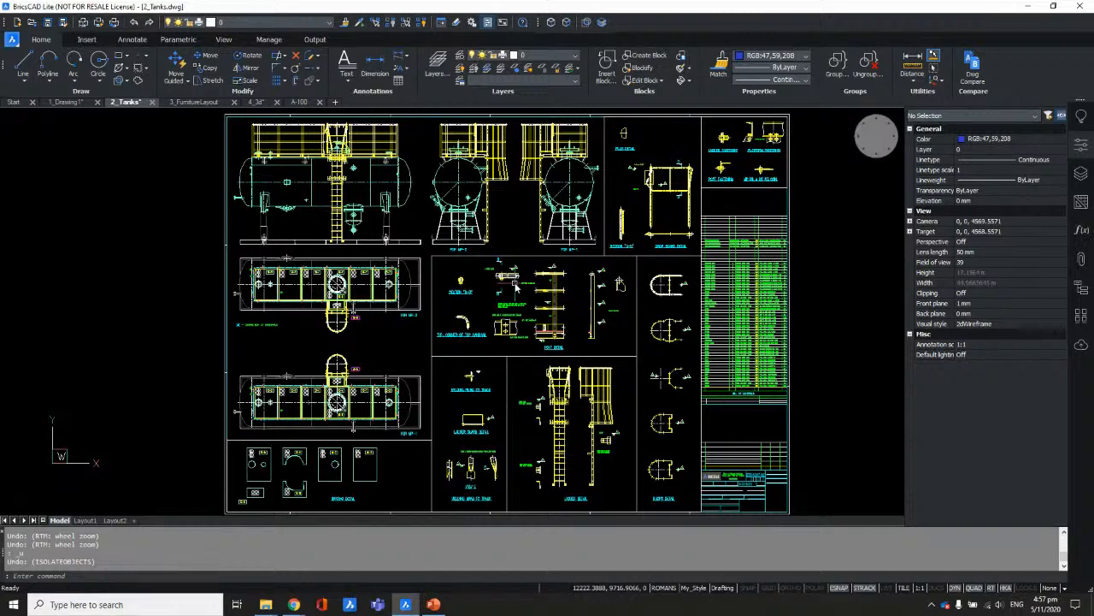
middle_click_drag(514, 253, 595, 361)
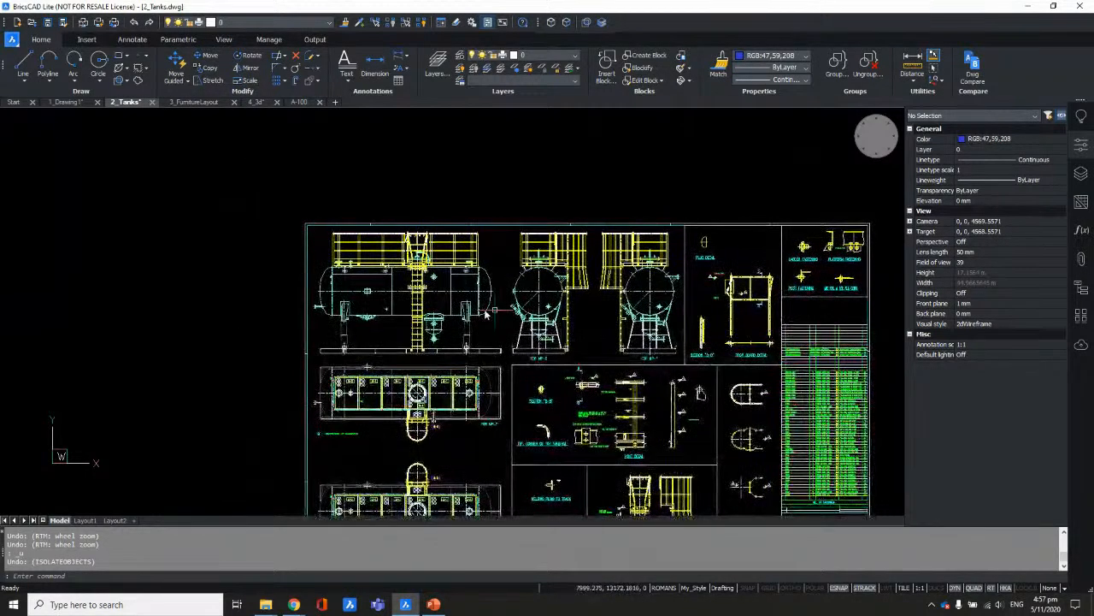
mouse_move(430, 310)
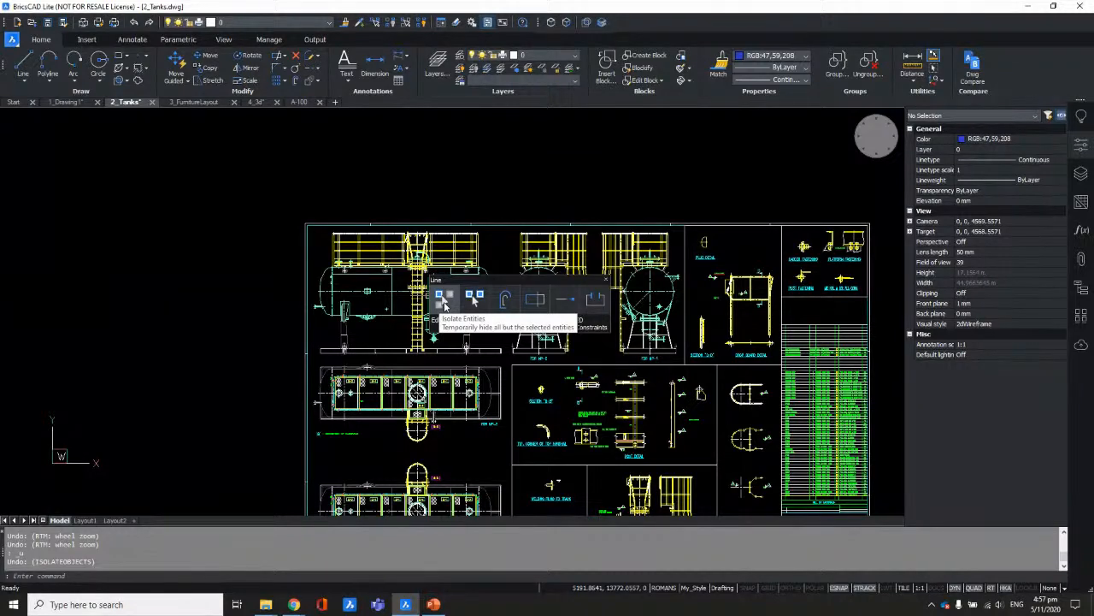
scroll(442, 307, "up", 5)
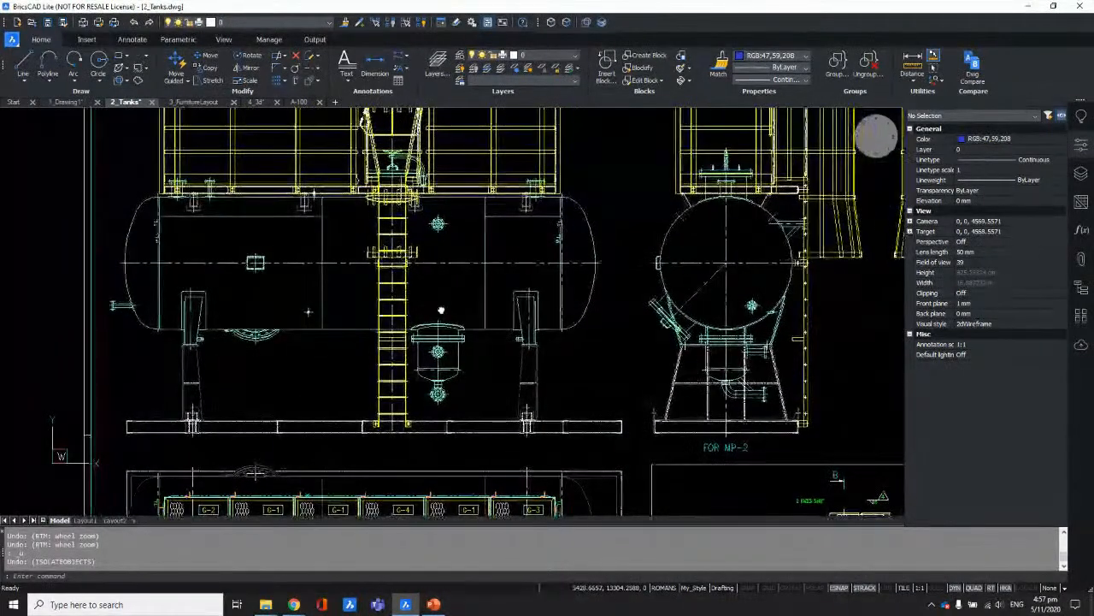
scroll(392, 425, "up", 1)
middle_click_drag(454, 325, 432, 384)
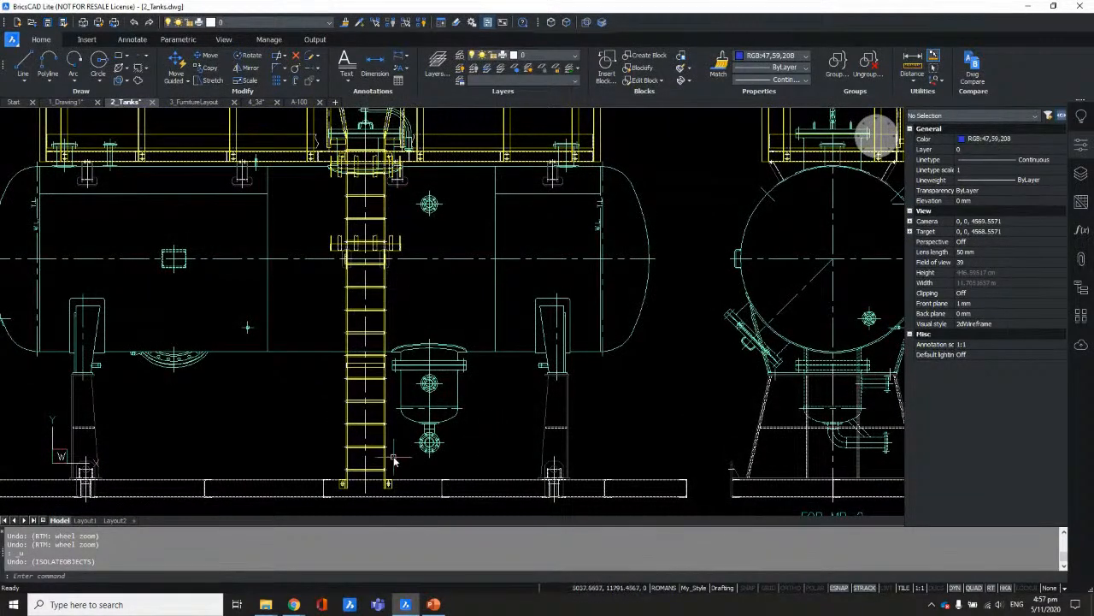
mouse_move(375, 470)
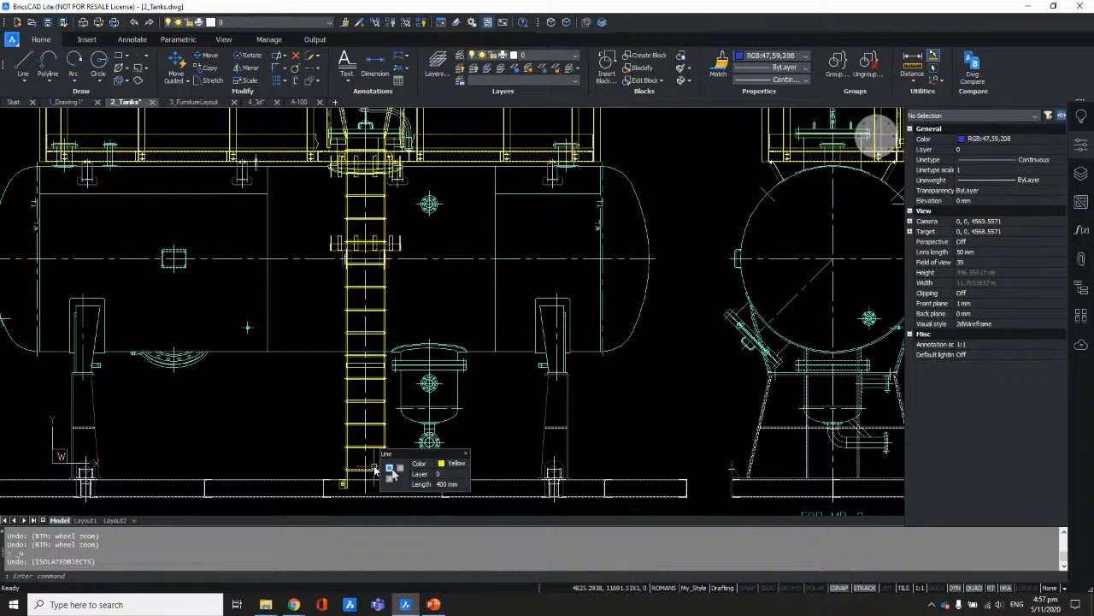
scroll(374, 469, "up", 5)
scroll(322, 380, "up", 5)
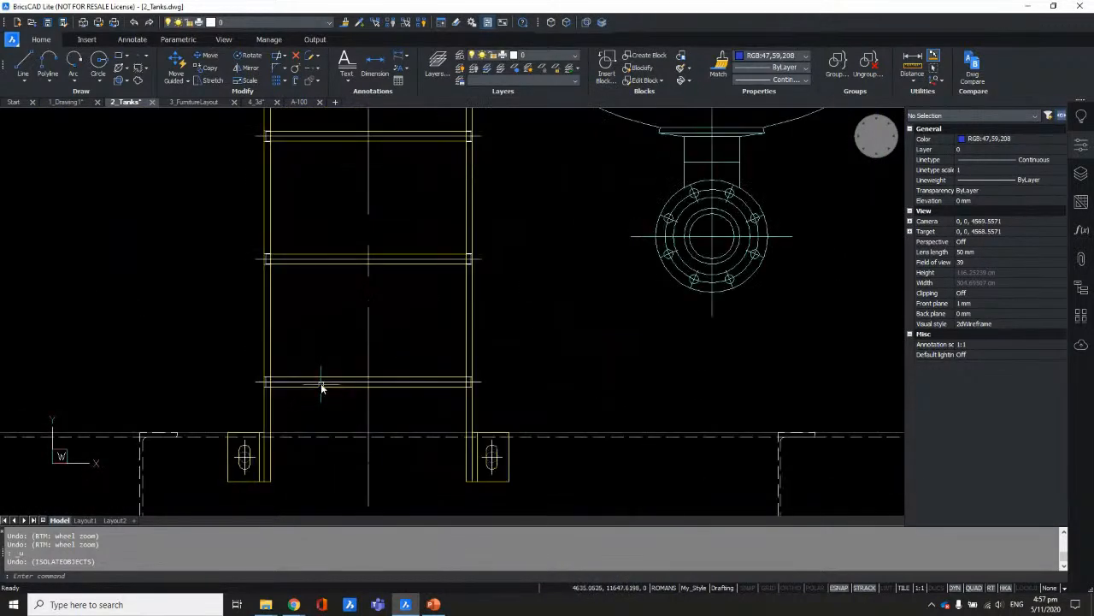
Step: Window-select the horizontal ladder rung lines, then clear the selection
left_click_drag(309, 437, 268, 317)
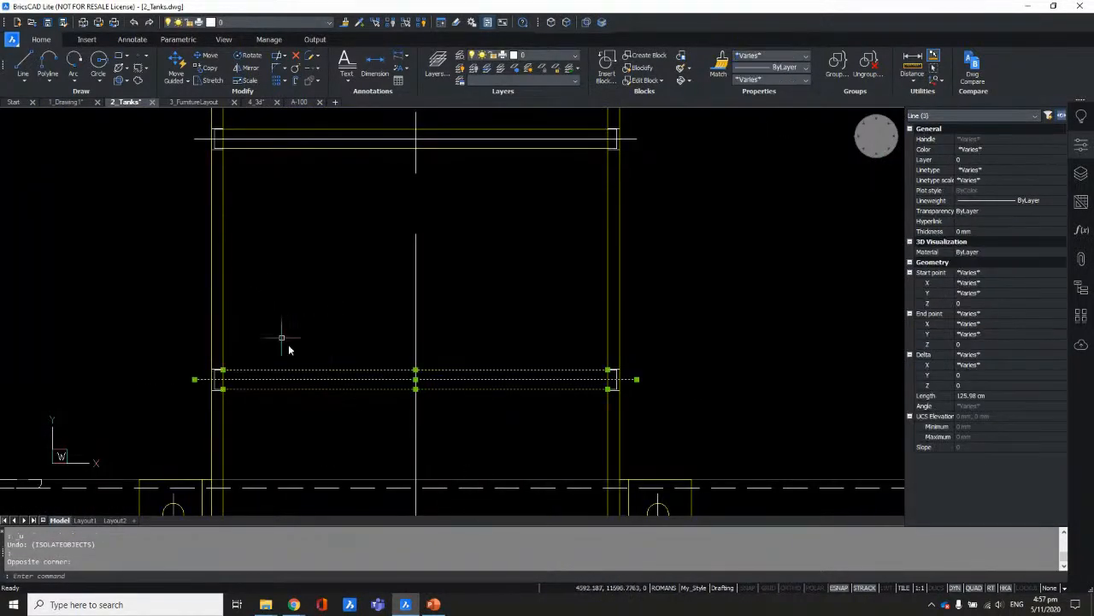
key("Escape")
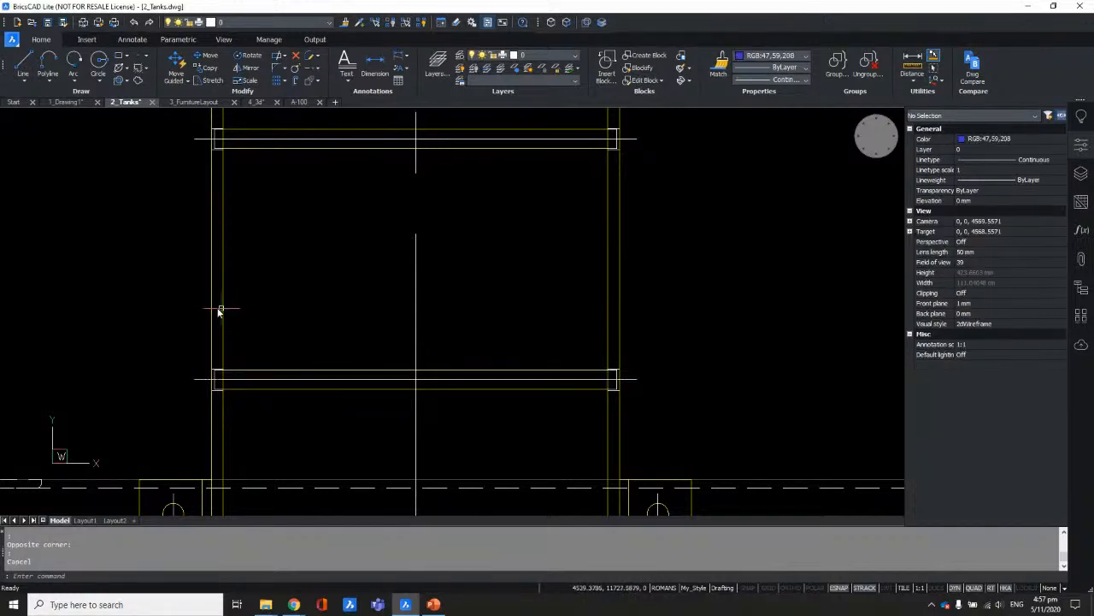
left_click(177, 317)
left_click(694, 422)
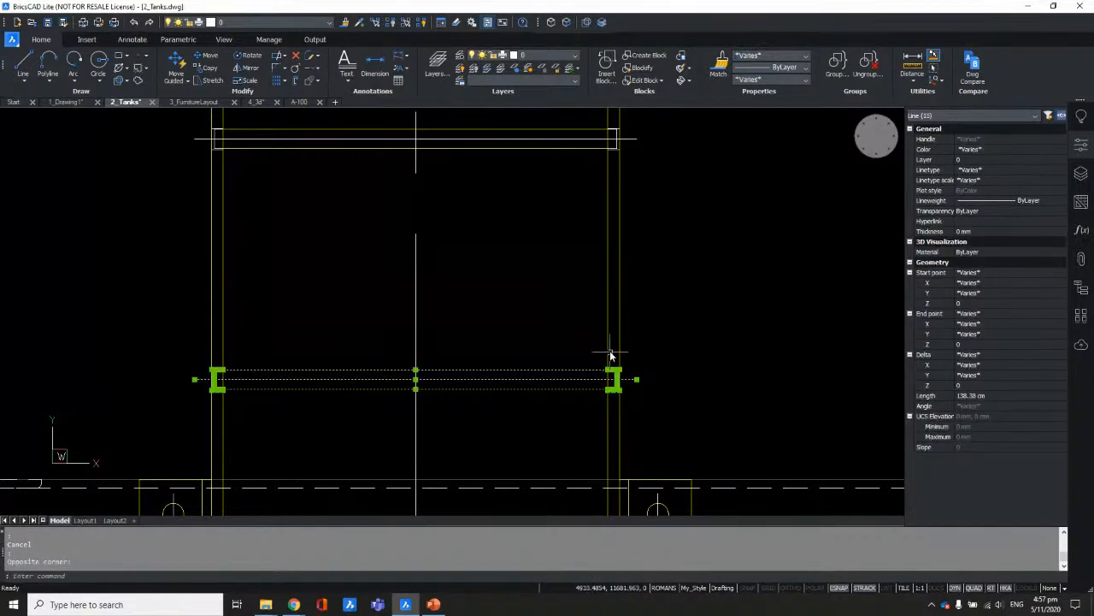
scroll(606, 353, "down", 3)
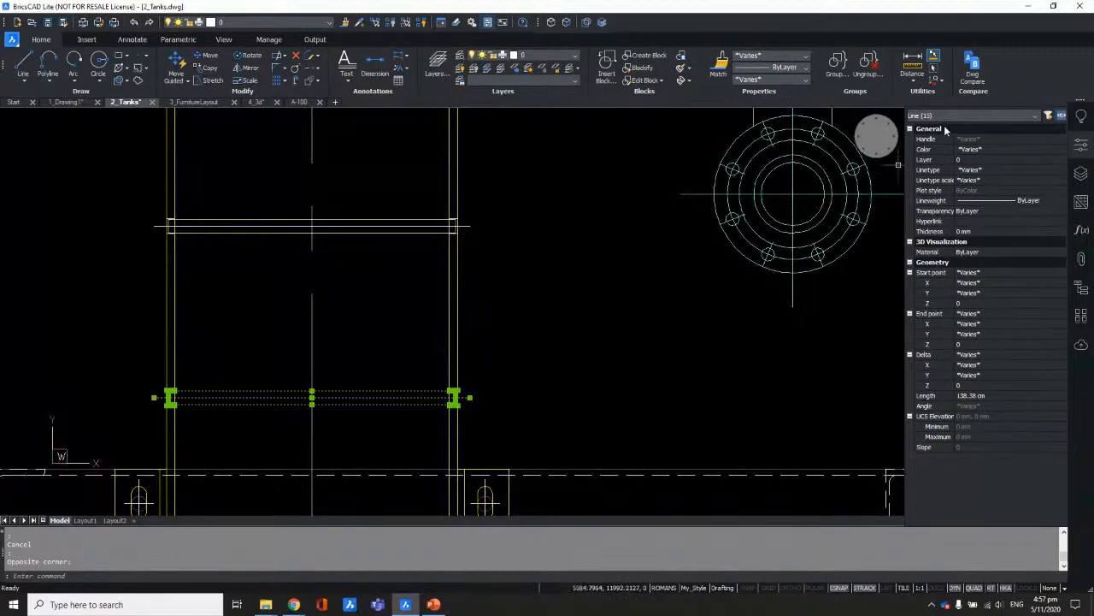
mouse_move(458, 316)
key("Escape")
Step: Select a single ladder rung, deselect it, and start Blockify from the Blocks panel
left_click(397, 186)
left_click(366, 250)
scroll(419, 278, "down", 3)
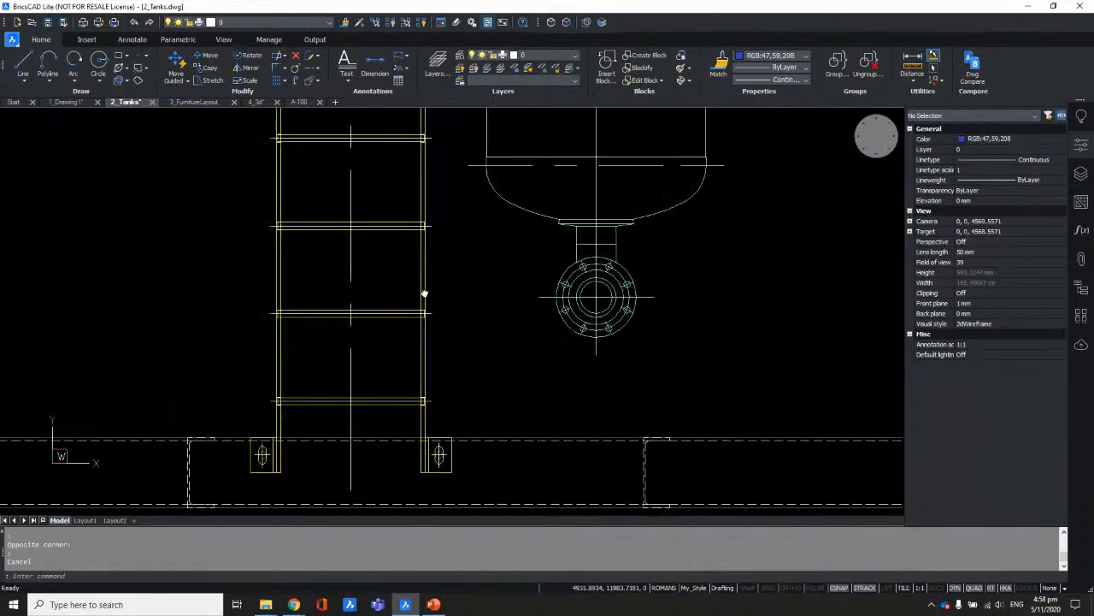
key("Escape")
scroll(478, 291, "down", 3)
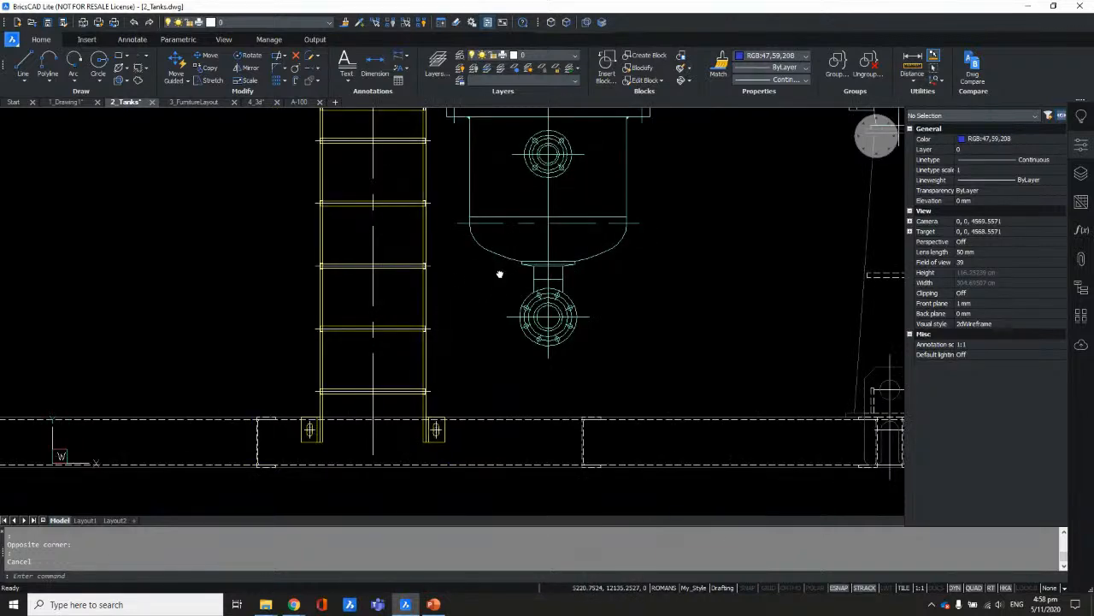
left_click(637, 68)
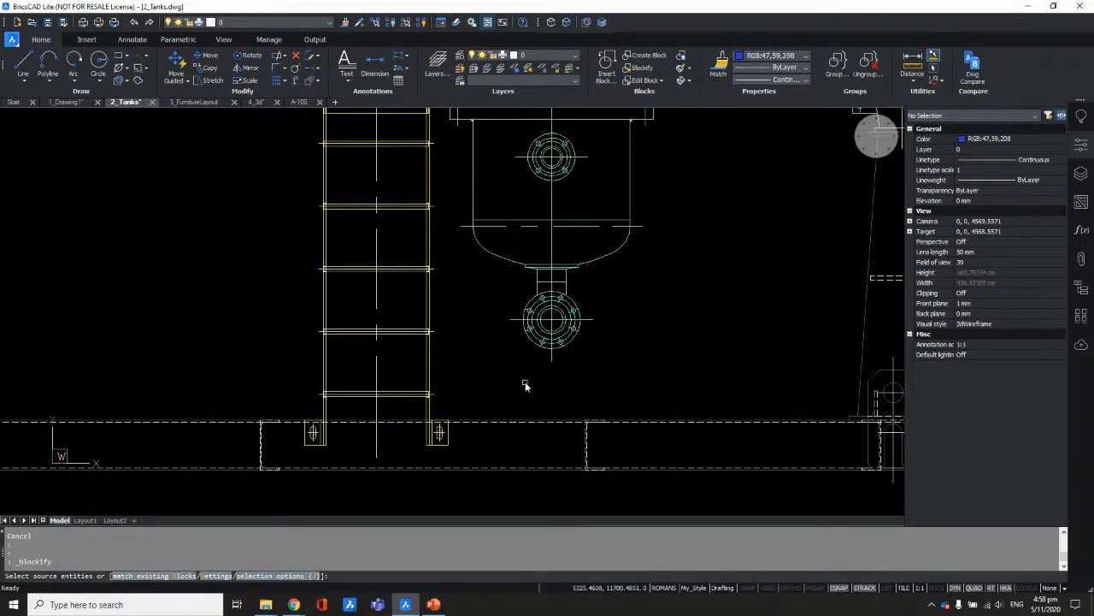
Step: In Blockify settings, enable option 16 to allow block references as array base elements
type("s")
key("Return")
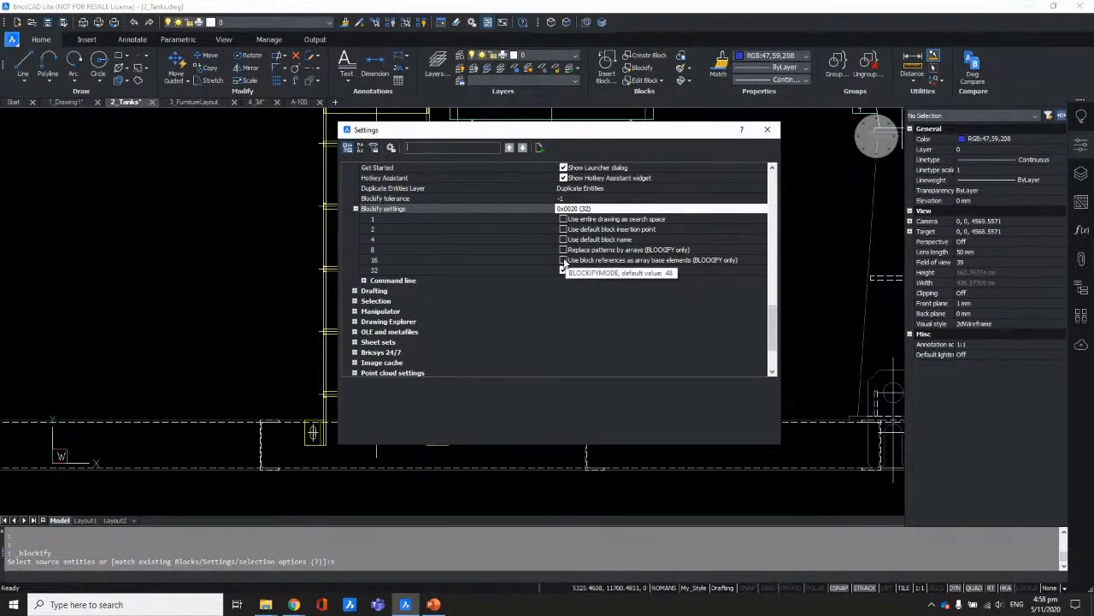
left_click(564, 260)
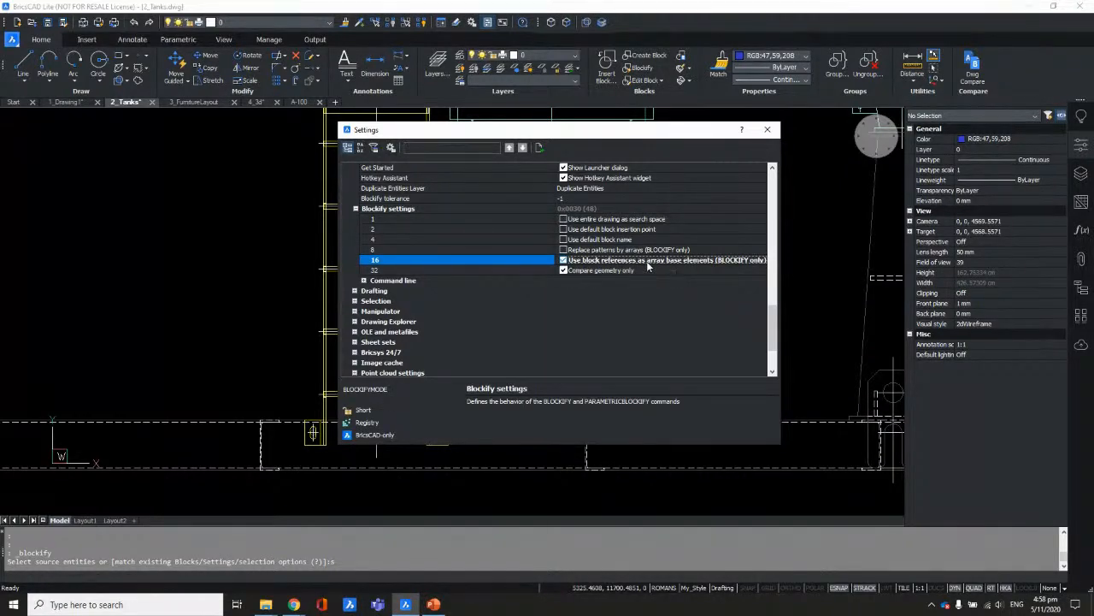
left_click(767, 130)
Step: Window-select one ladder rung as the source, turning all rungs into 30 LadderRung inserts
scroll(314, 394, "up", 2)
scroll(314, 394, "up", 1)
left_click(308, 367)
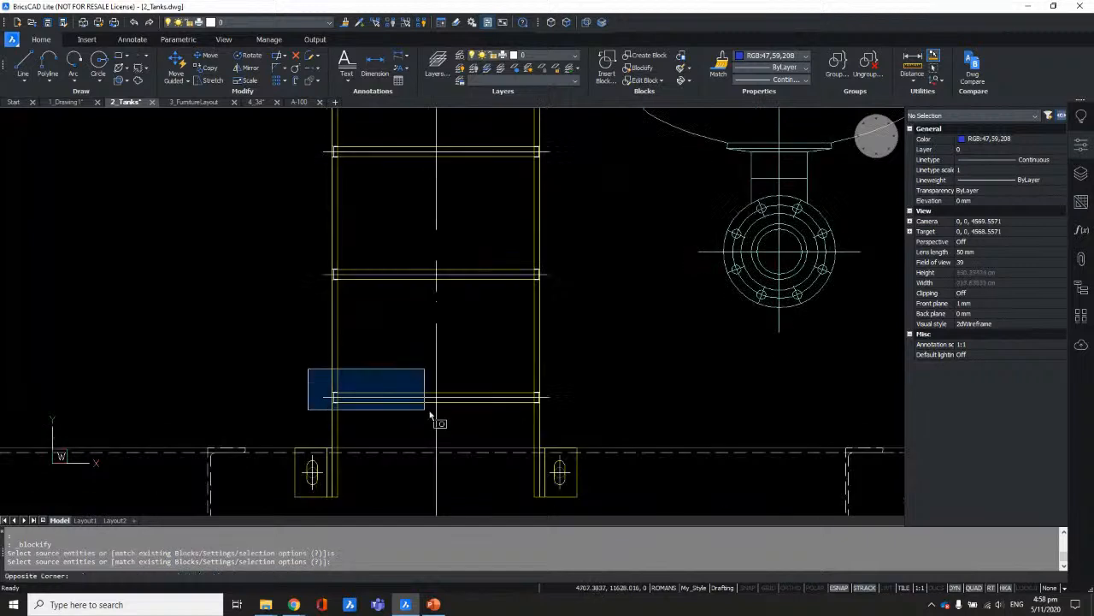
left_click(635, 430)
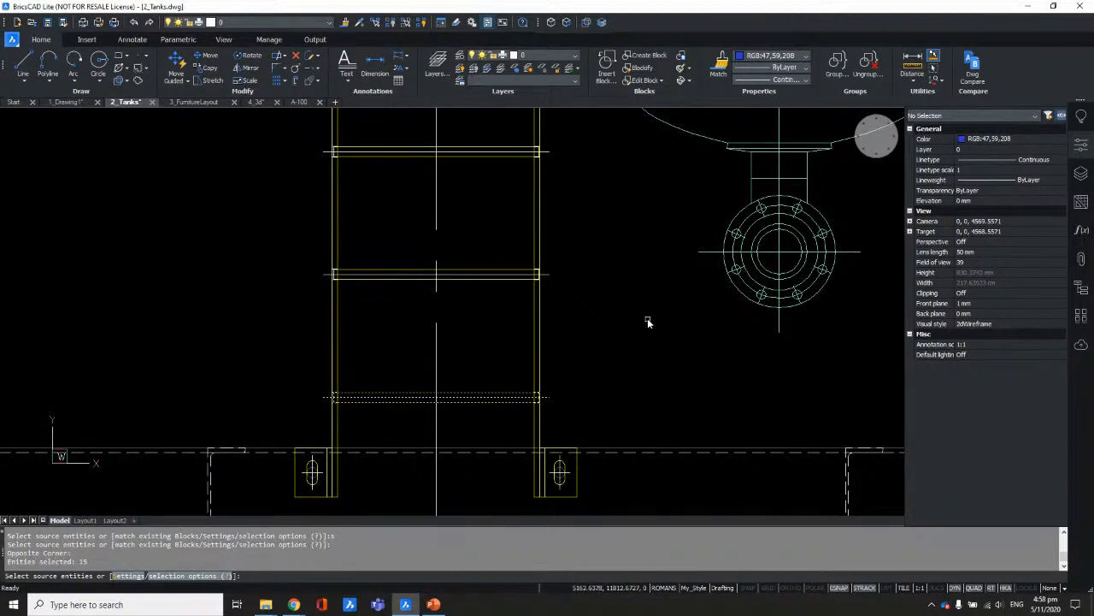
key("Return")
key("Return")
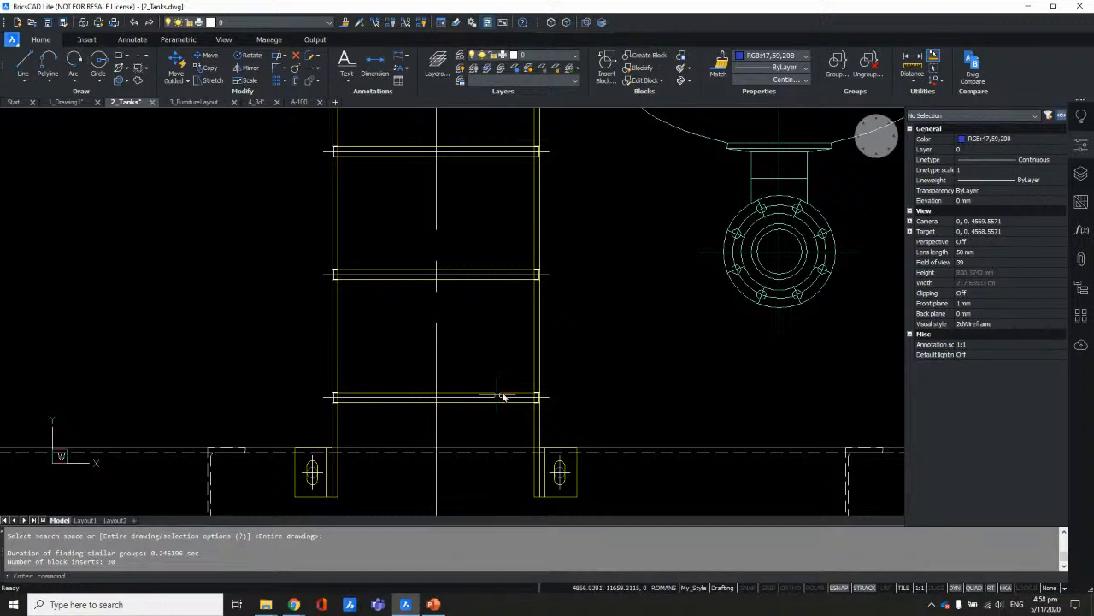
Step: Inspect the ladder's new rung blocks, then switch to the 3_FurnitureLayout drawing
scroll(629, 330, "down", 2)
mouse_move(581, 195)
middle_mouse_down()
mouse_move(528, 298)
mouse_move(513, 362)
middle_mouse_up()
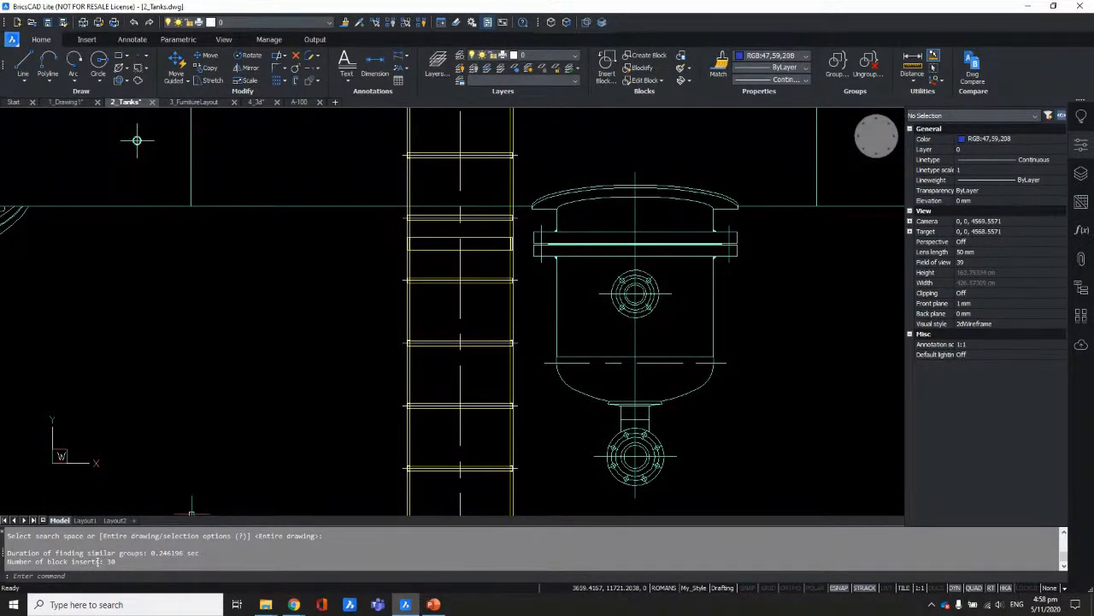
mouse_move(492, 286)
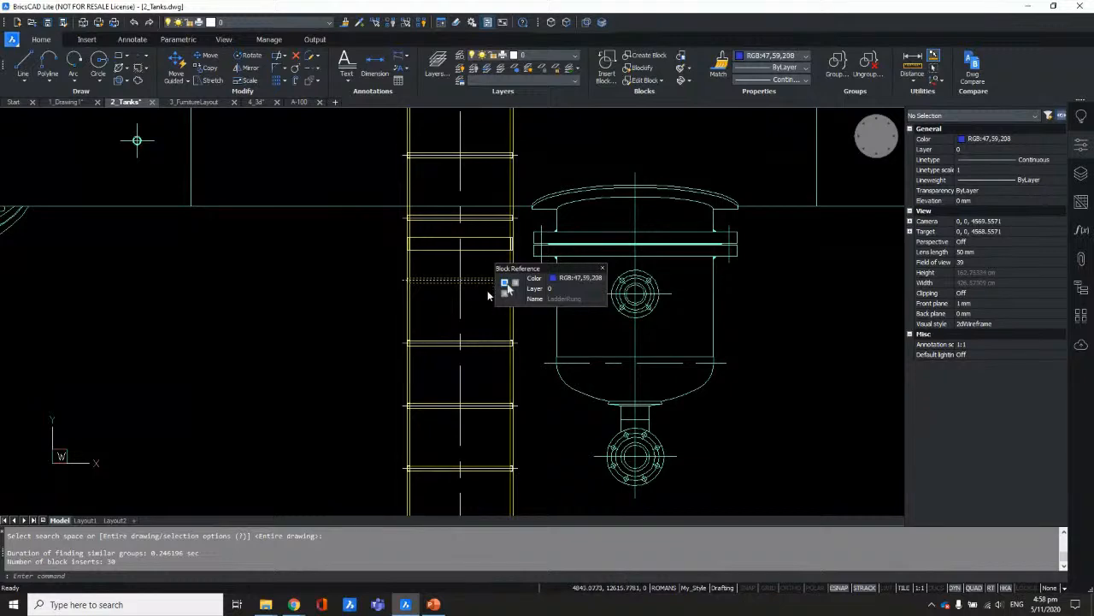
scroll(479, 355, "down", 3)
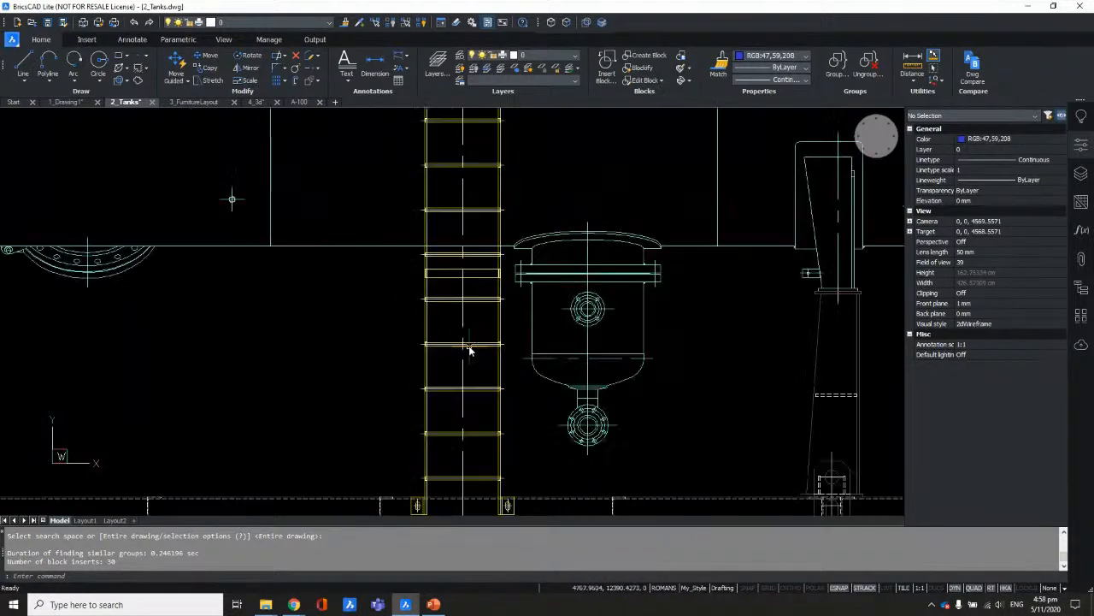
scroll(452, 318, "up", 2)
mouse_move(449, 388)
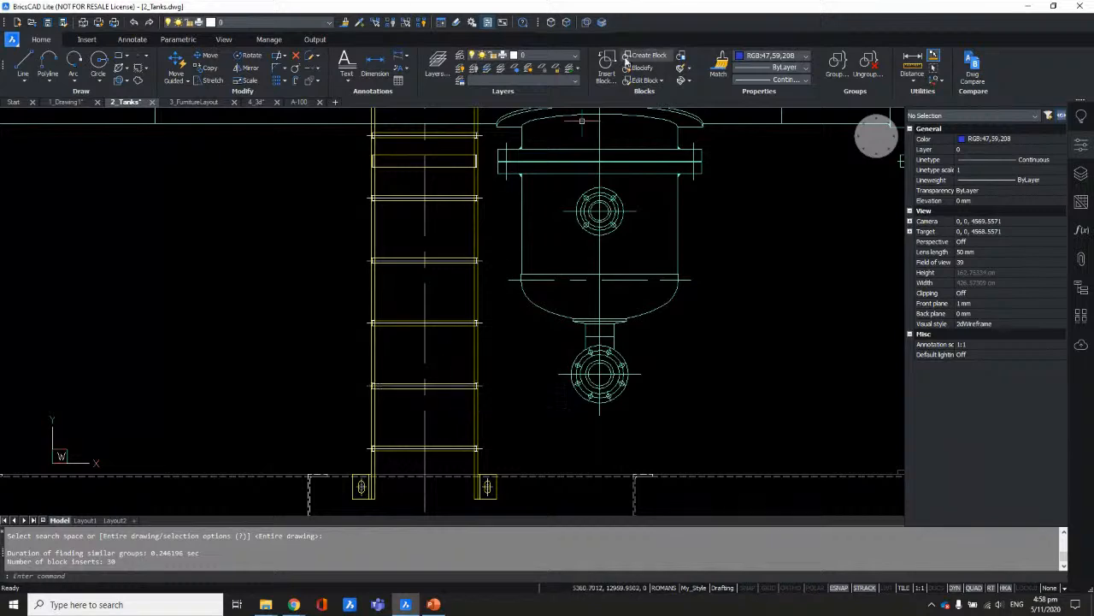
scroll(419, 278, "down", 3)
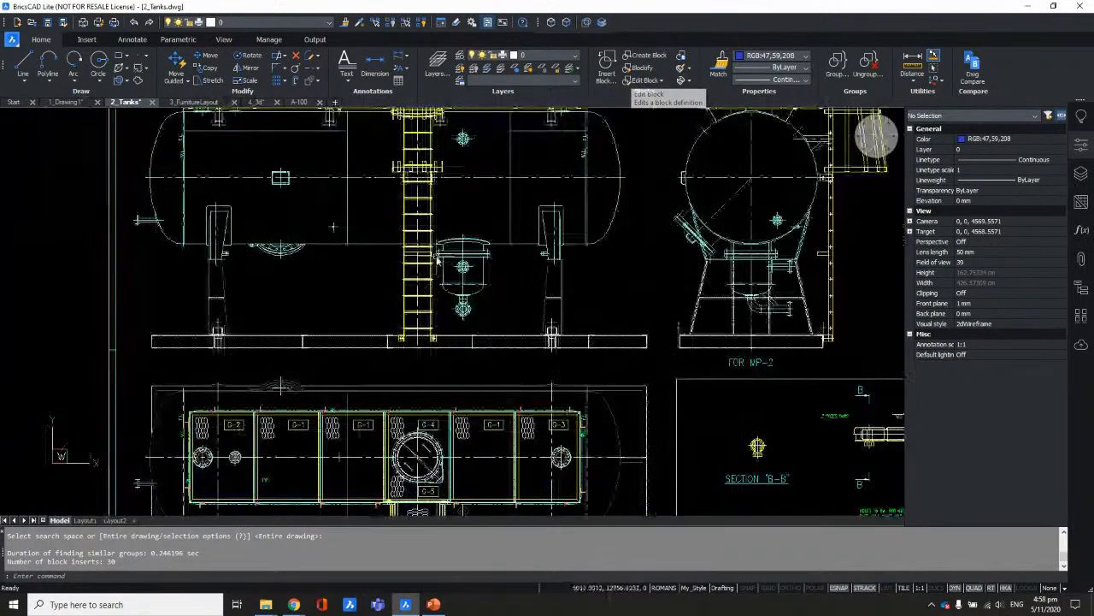
scroll(423, 215, "up", 1)
mouse_move(421, 216)
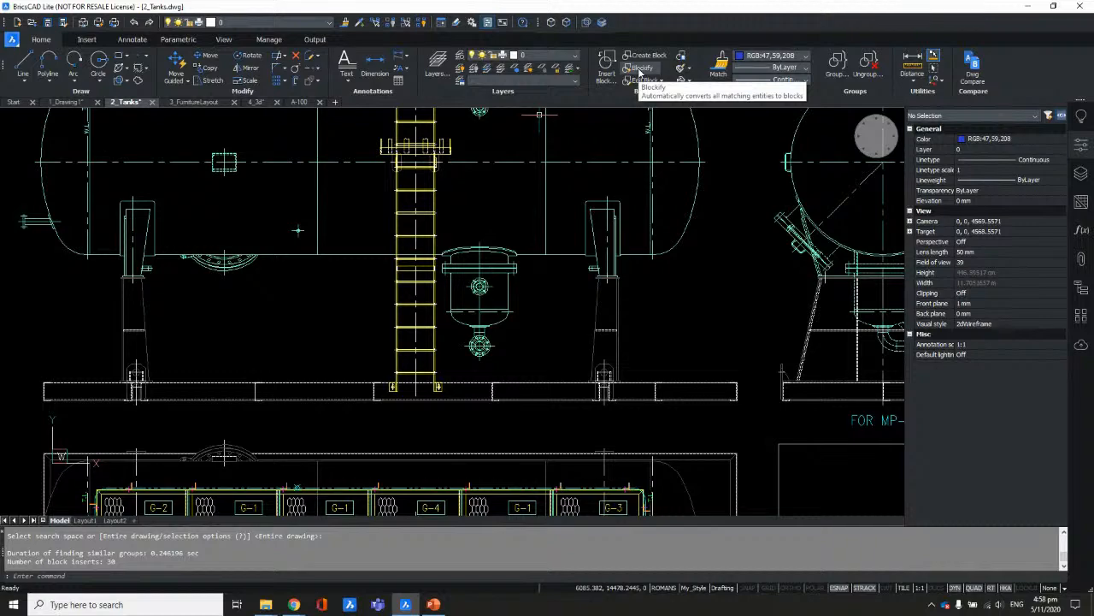
scroll(425, 286, "down", 1)
middle_click_drag(571, 332, 343, 271)
scroll(384, 272, "down", 2)
middle_click_drag(461, 376, 344, 190)
scroll(463, 397, "up", 4)
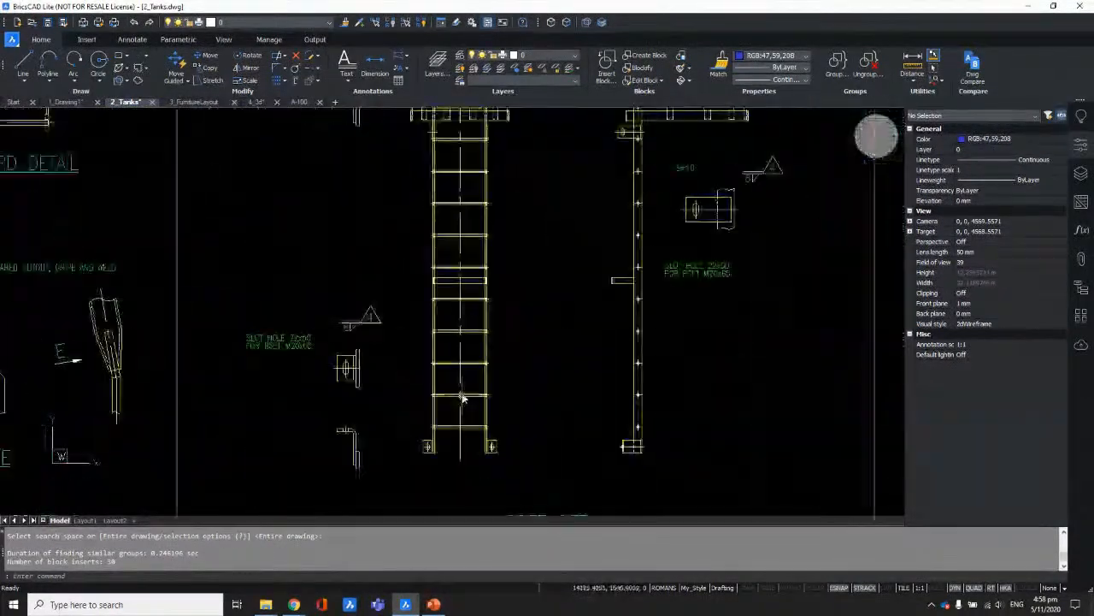
scroll(468, 392, "up", 4)
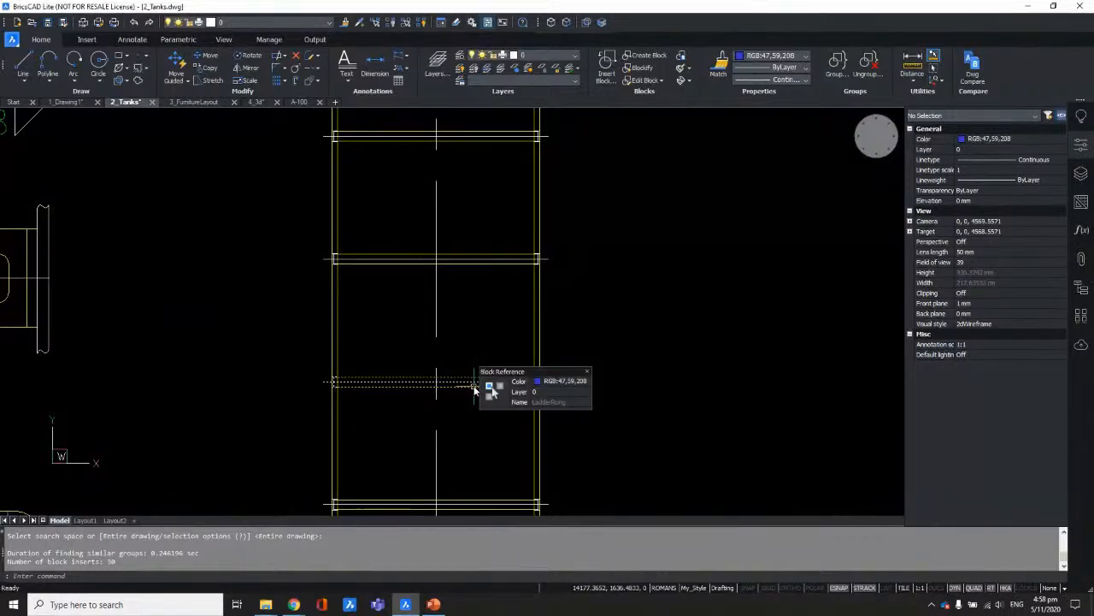
scroll(471, 384, "down", 4)
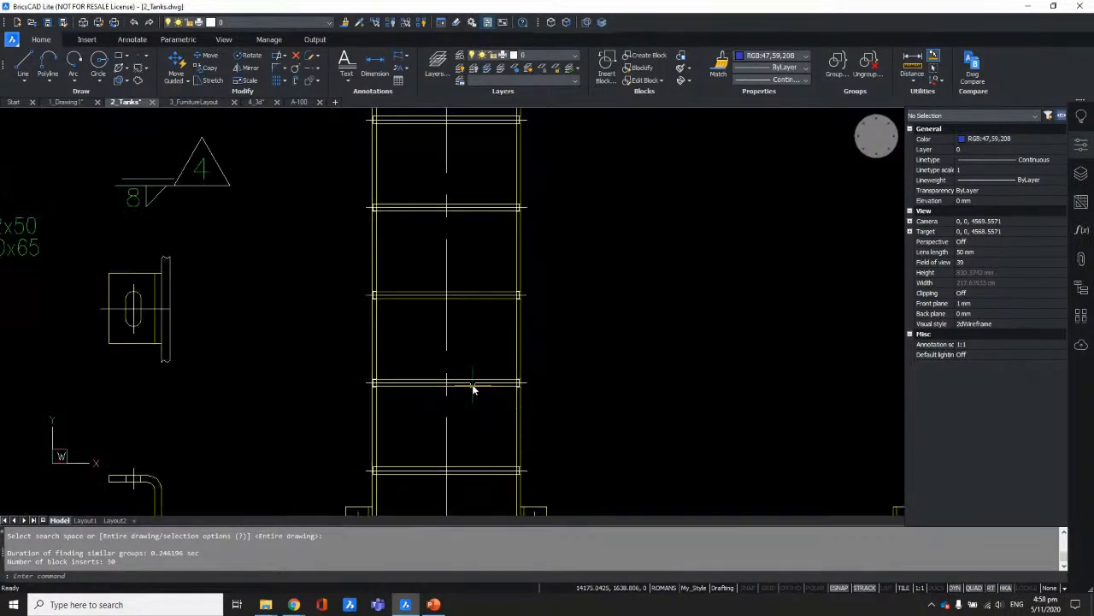
scroll(639, 380, "up", 1)
scroll(638, 380, "down", 4)
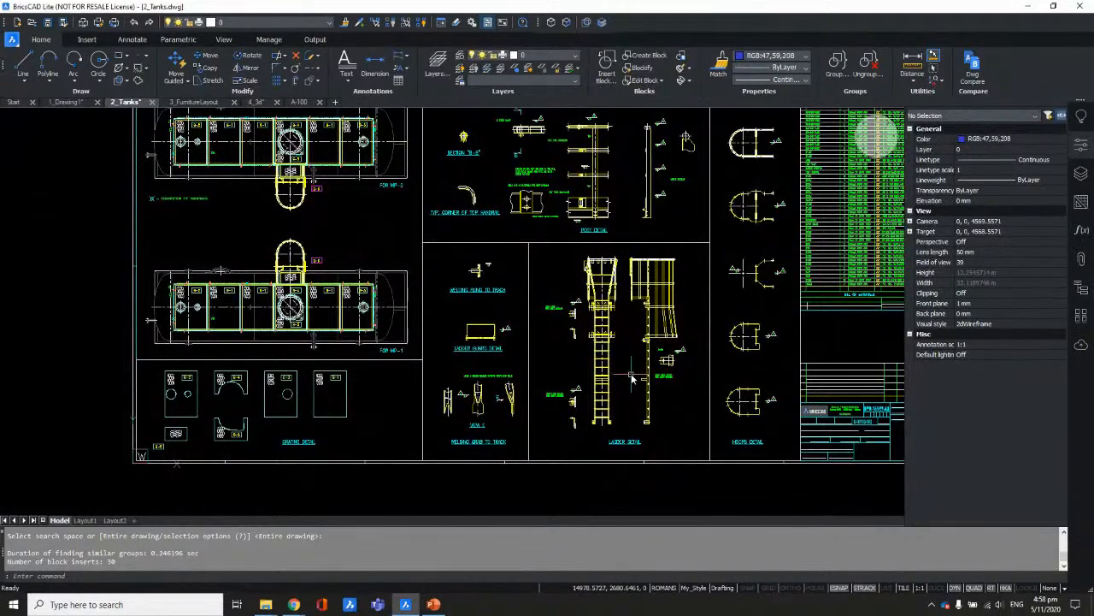
scroll(632, 378, "down", 3)
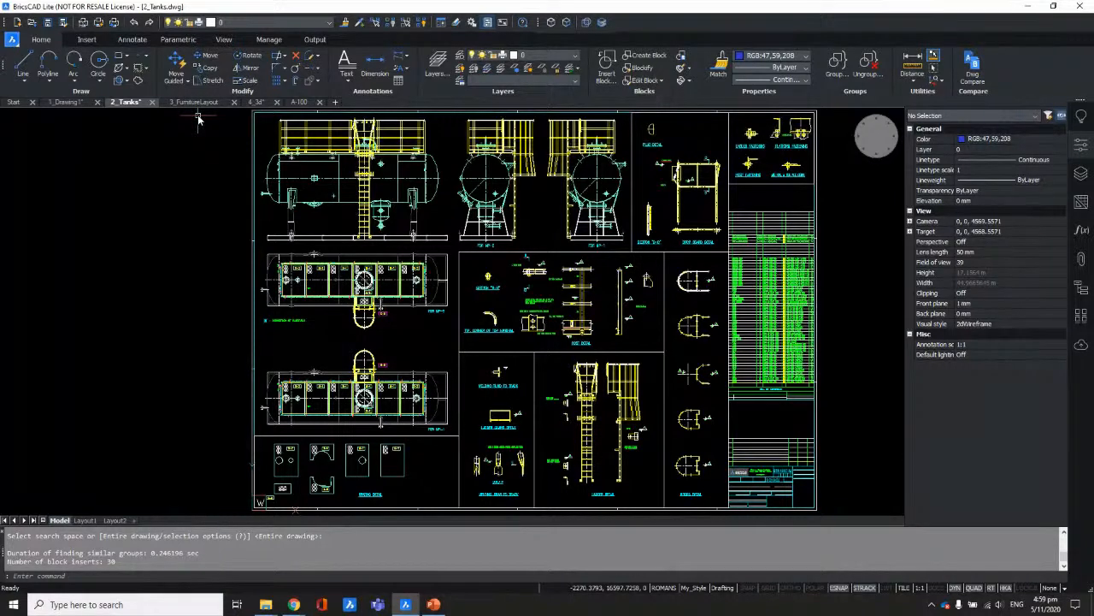
left_click(195, 102)
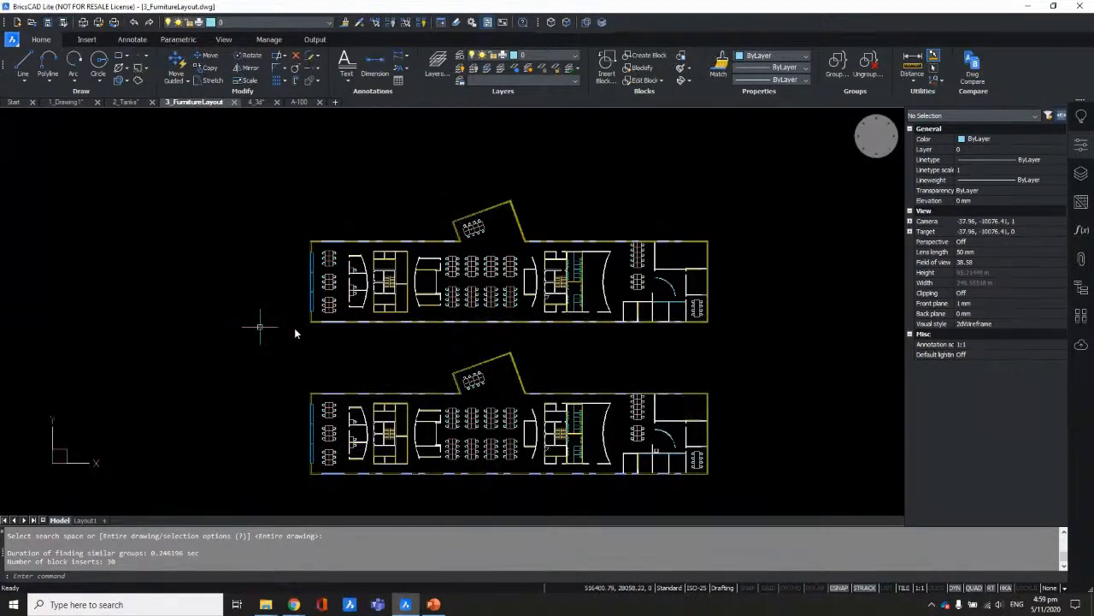
Step: Hide the Properties panel and check the plan objects' Quad properties
left_click(1081, 151)
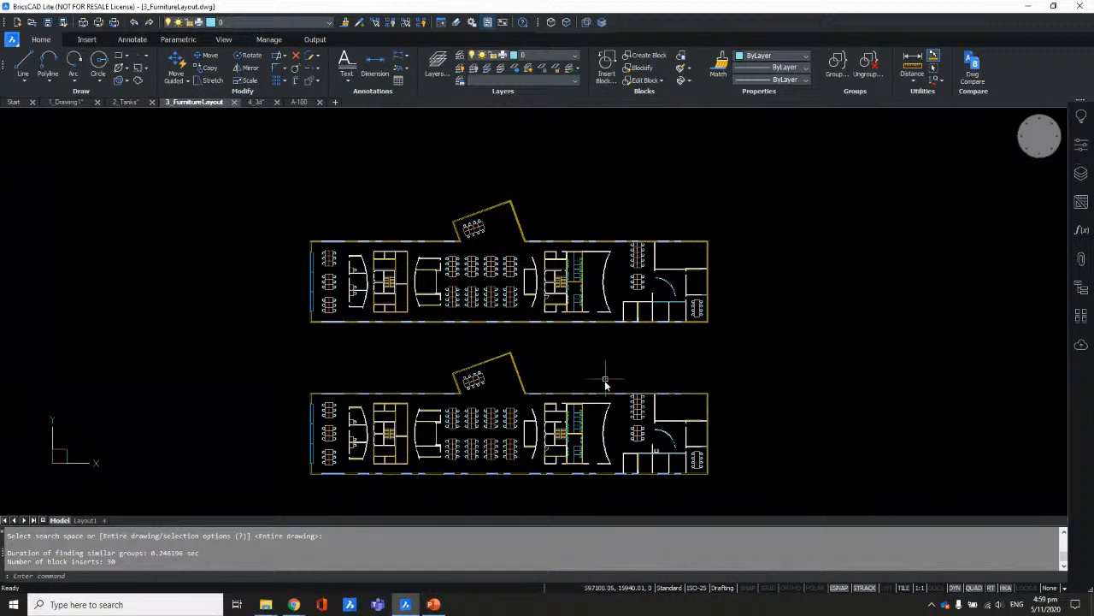
middle_click_drag(630, 362, 628, 348)
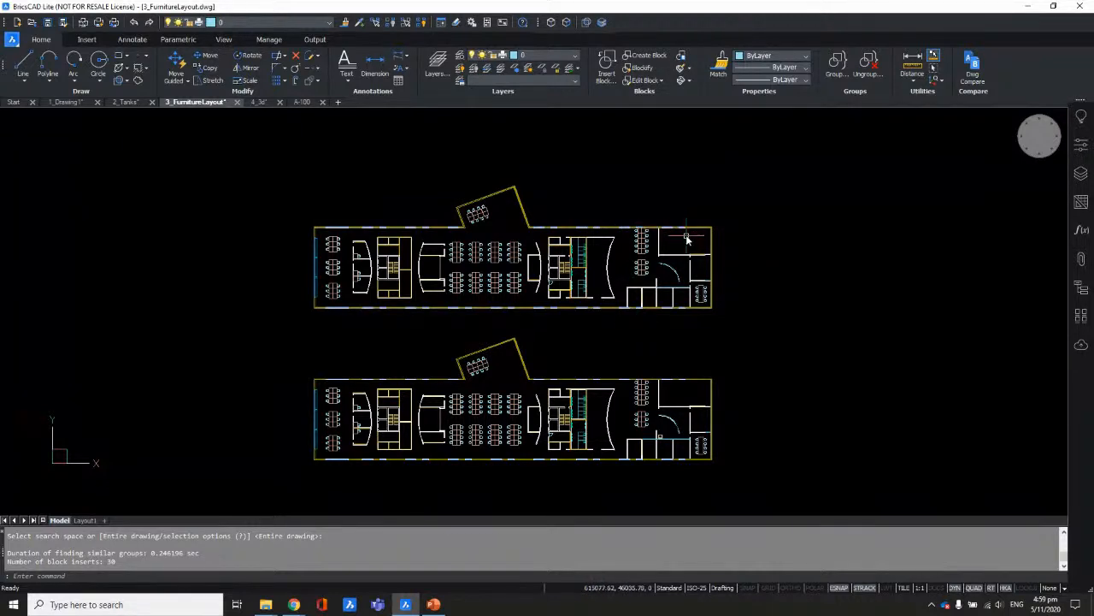
key("ctrl")
mouse_move(707, 276)
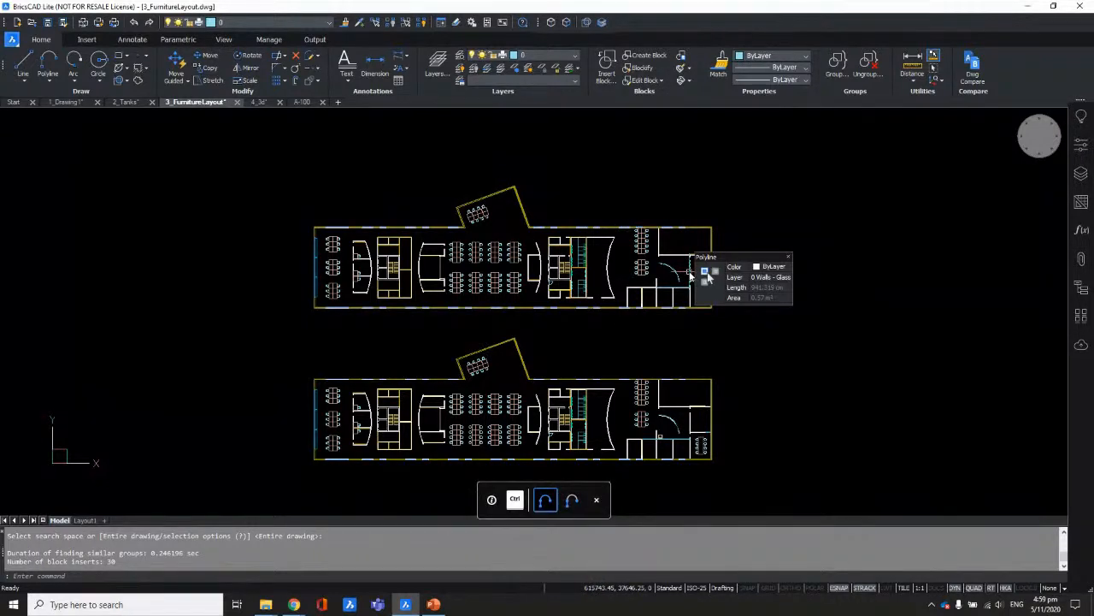
mouse_move(715, 436)
Step: Pan and zoom into the lower plan's office area near the lone chair
mouse_move(714, 436)
middle_mouse_down()
mouse_move(713, 398)
mouse_move(686, 381)
middle_mouse_up()
mouse_move(653, 388)
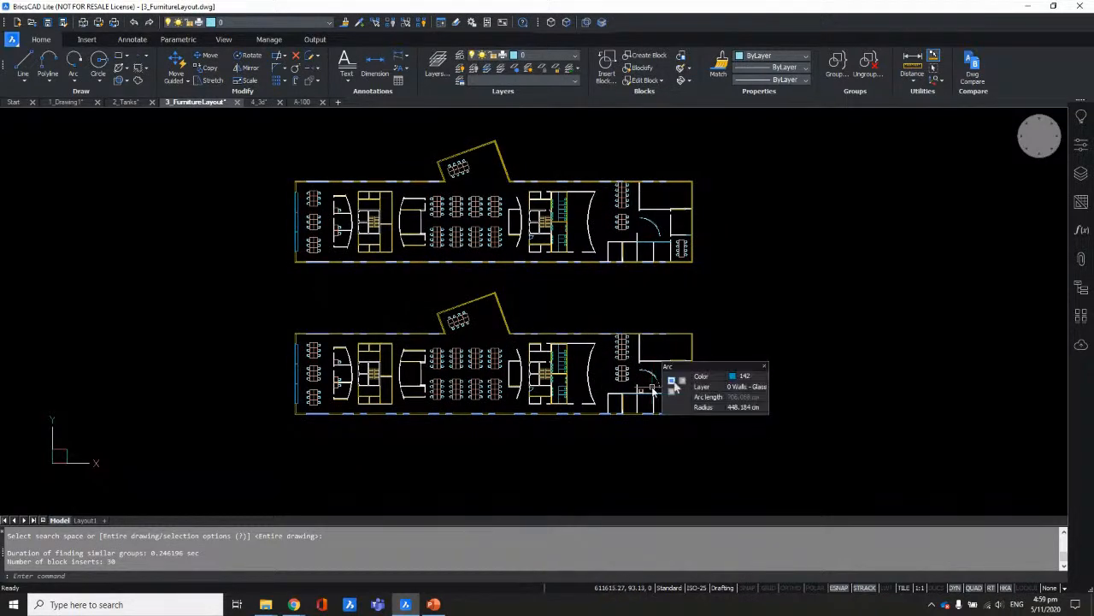
scroll(653, 389, "up", 10)
middle_click_drag(629, 369, 608, 300)
mouse_move(531, 258)
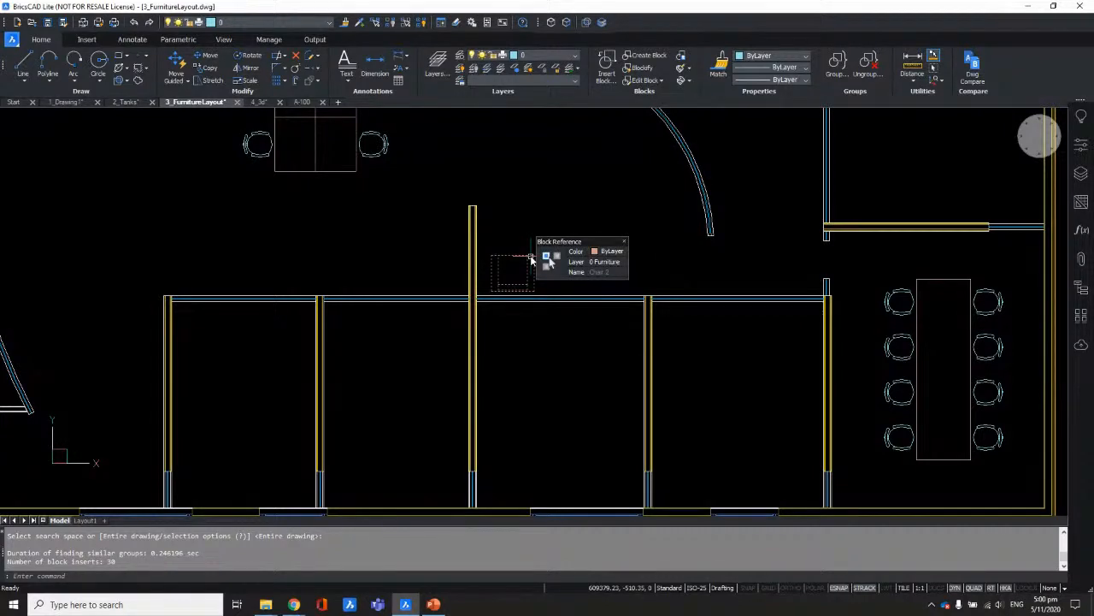
scroll(538, 433, "down", 2)
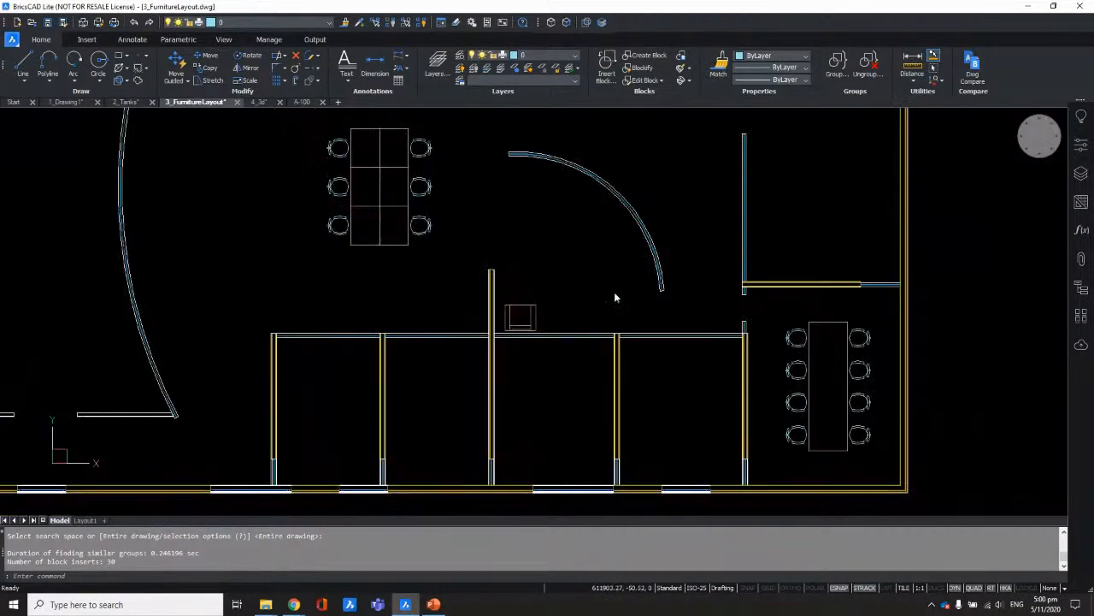
mouse_move(616, 297)
middle_mouse_down()
mouse_move(593, 397)
mouse_move(545, 303)
middle_mouse_up()
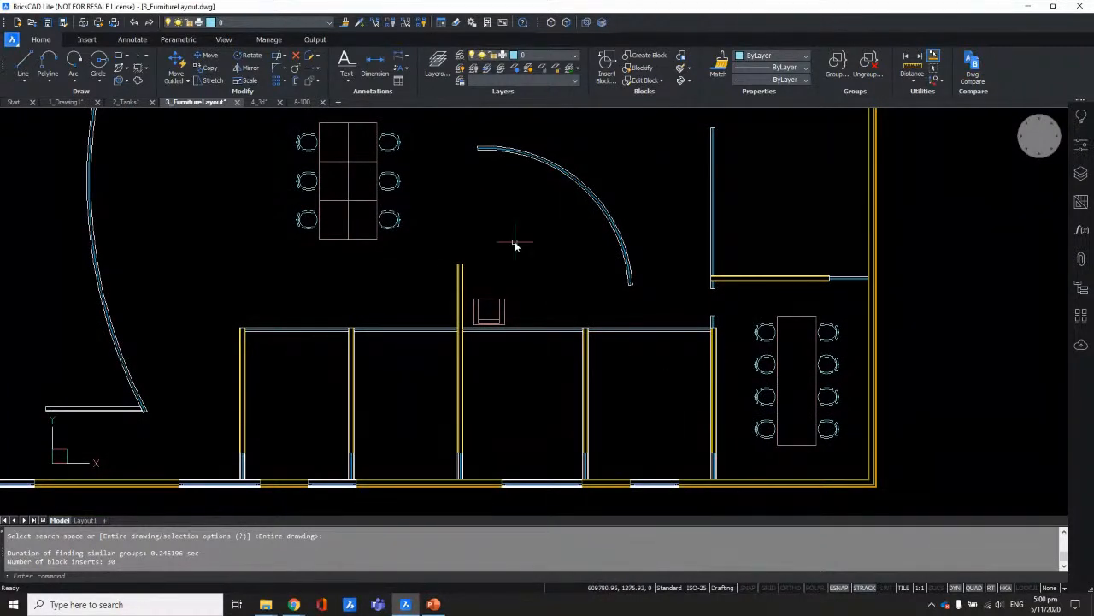
scroll(503, 306, "up", 3)
left_click(496, 310)
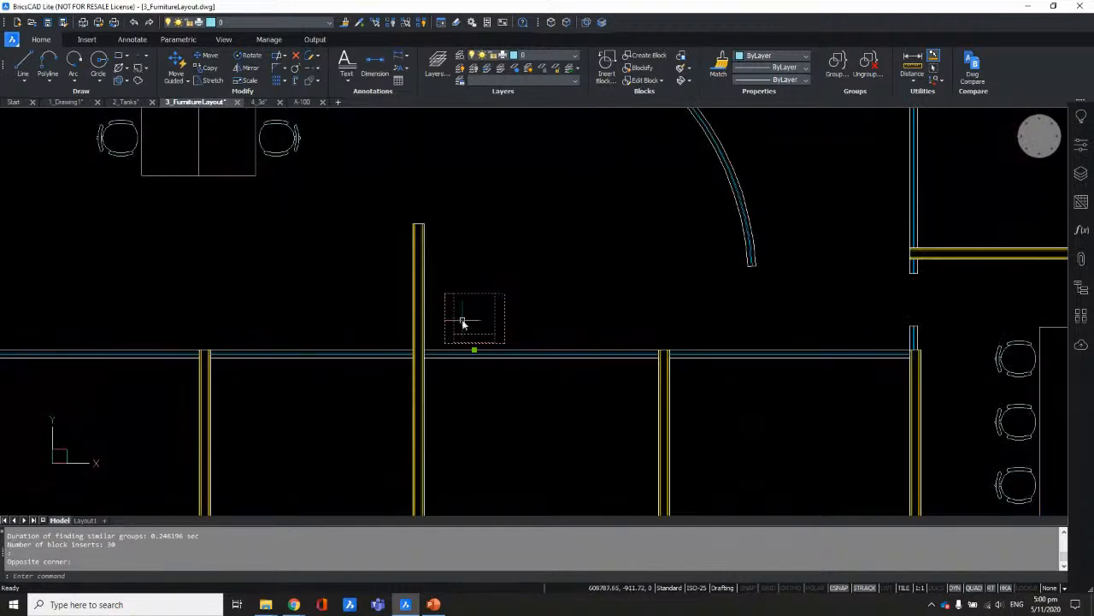
type("co")
key("Return")
left_click(505, 292)
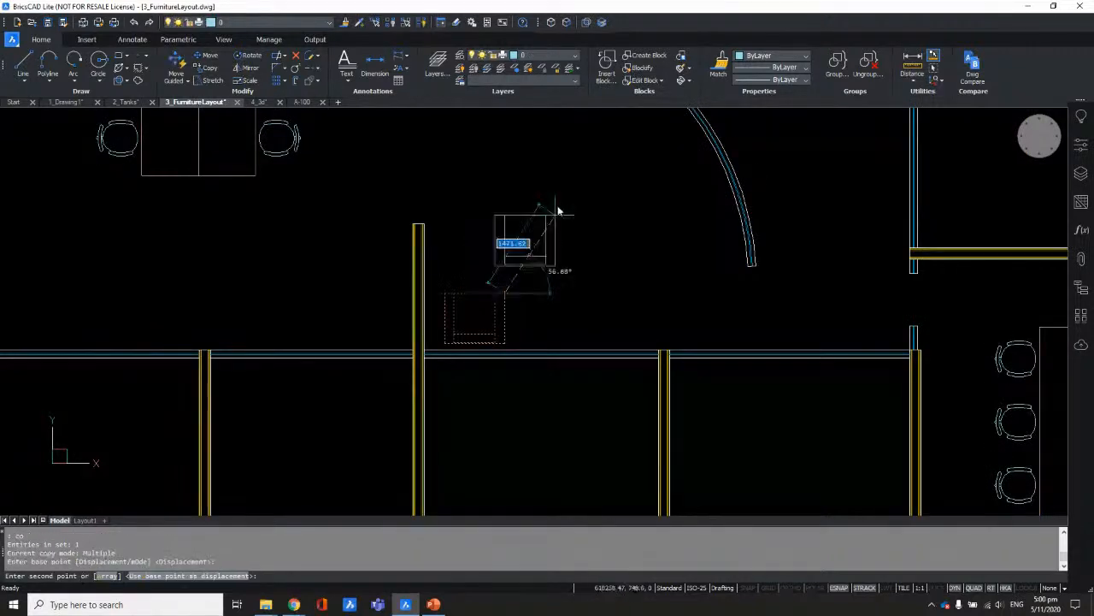
scroll(550, 217, "down", 3)
middle_click_drag(418, 292, 507, 282)
scroll(508, 282, "up", 5)
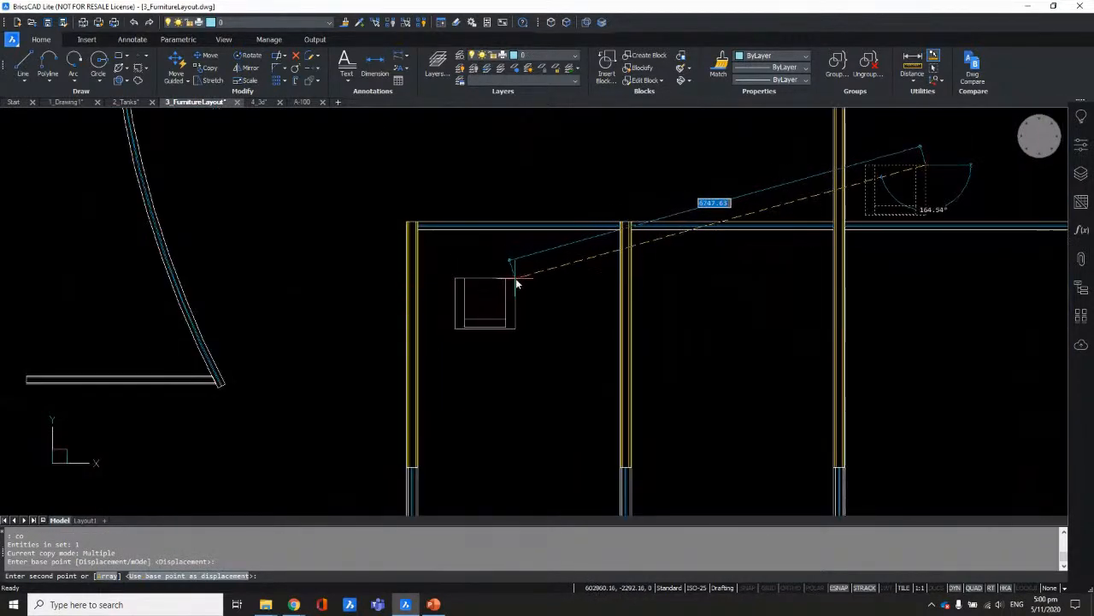
left_click(516, 280)
key("Escape")
left_click(476, 311)
type("ro")
key("Return")
left_click(458, 279)
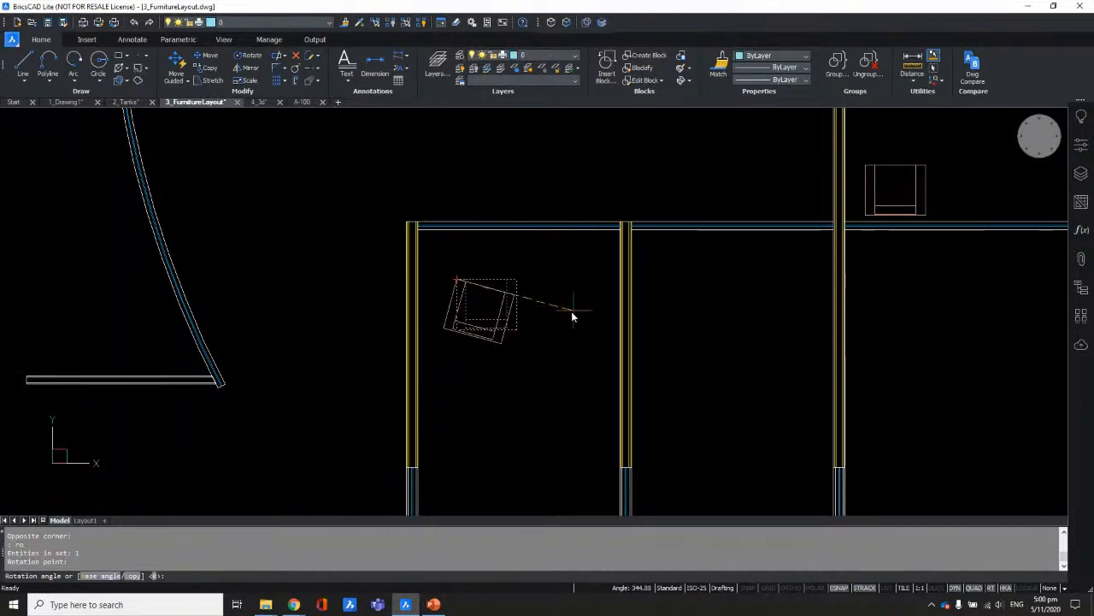
left_click(788, 588)
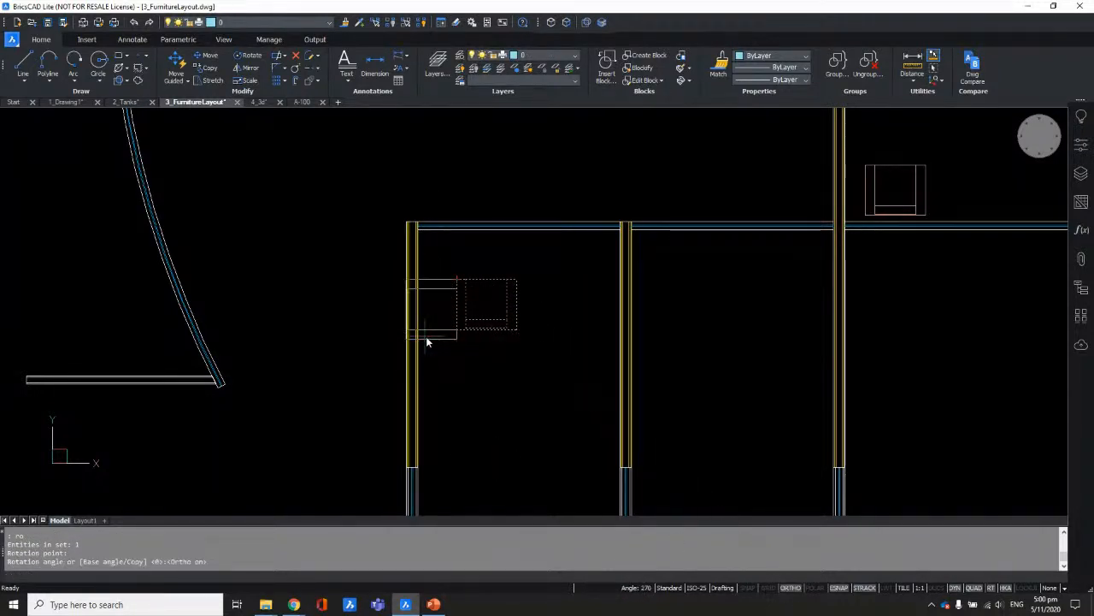
left_click(368, 254)
left_click(471, 290)
left_click(456, 270)
type("m")
key("Return")
left_click(521, 273)
left_click(562, 303)
left_click(522, 319)
left_click(474, 275)
type("m")
key("Return")
left_click(530, 311)
left_click(531, 343)
left_click(501, 249)
left_click(477, 272)
type("e")
key("Return")
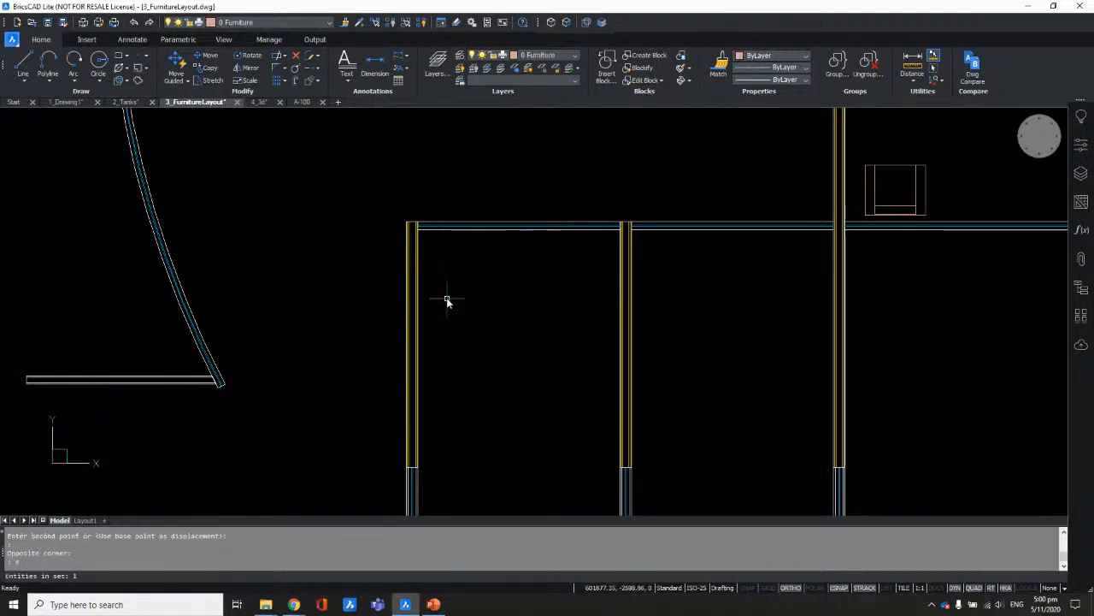
scroll(441, 354, "down", 3)
scroll(607, 300, "up", 3)
scroll(652, 304, "up", 2)
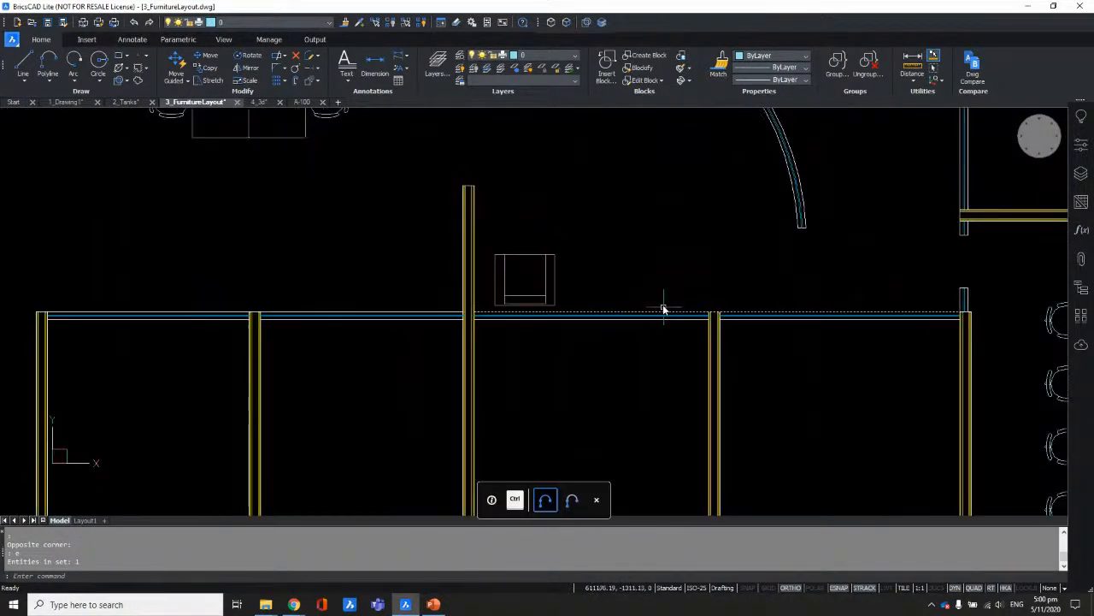
Step: Start Copy Guided and window-select the office chair together with the adjacent partition wall
left_click(179, 79)
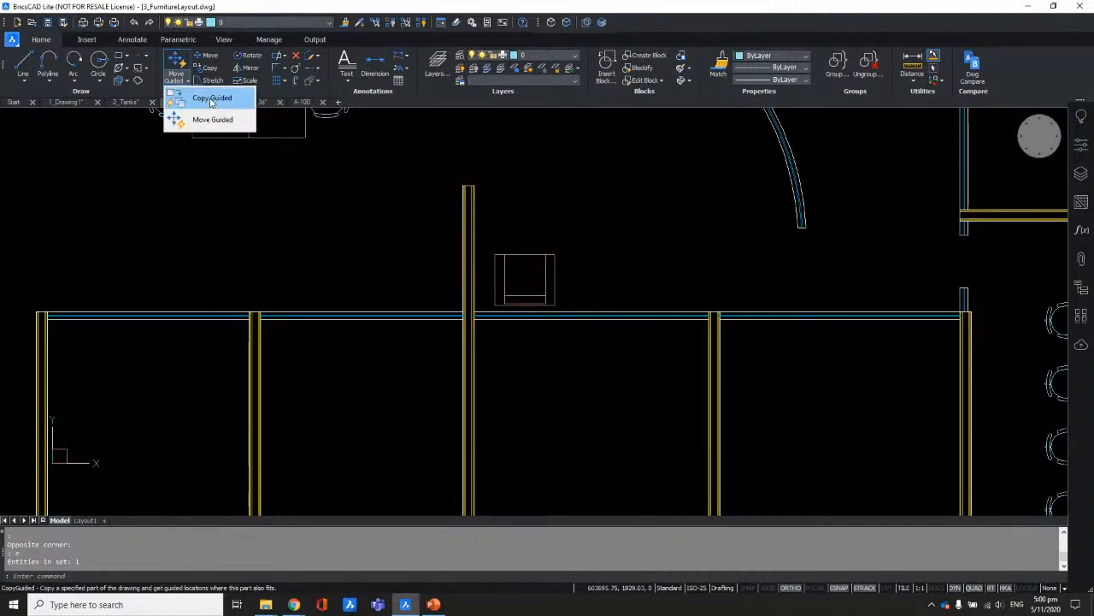
left_click(213, 99)
scroll(577, 282, "up", 2)
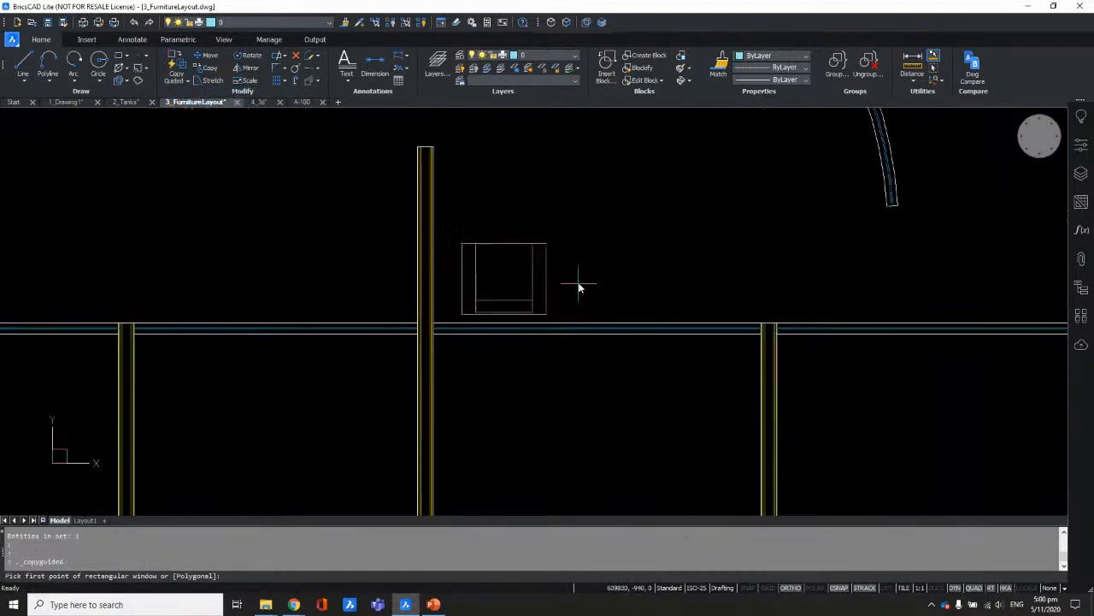
left_click(450, 228)
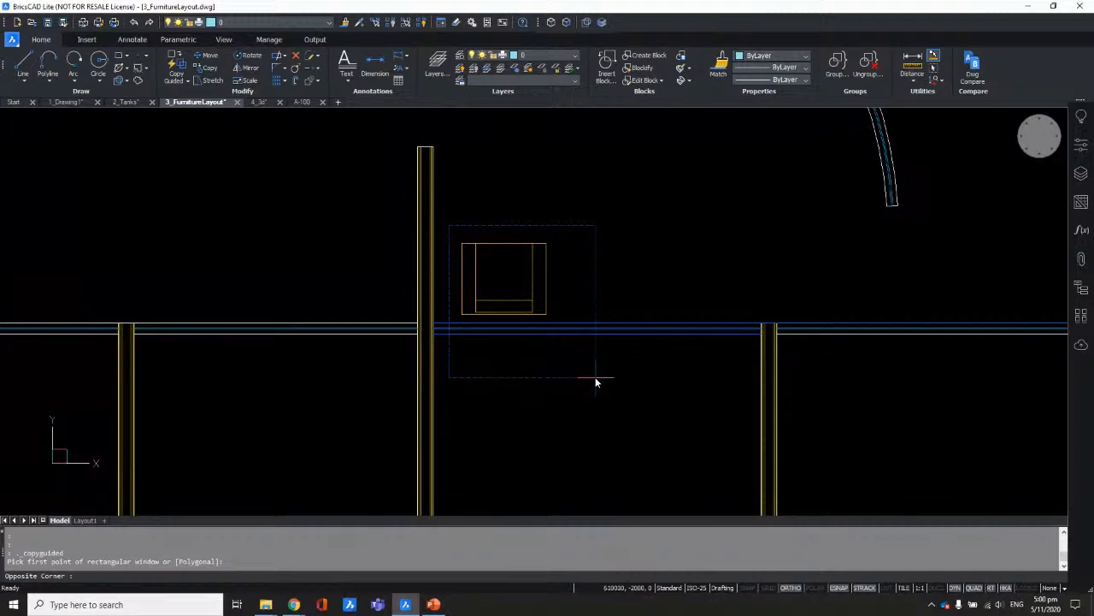
scroll(591, 376, "up", 1)
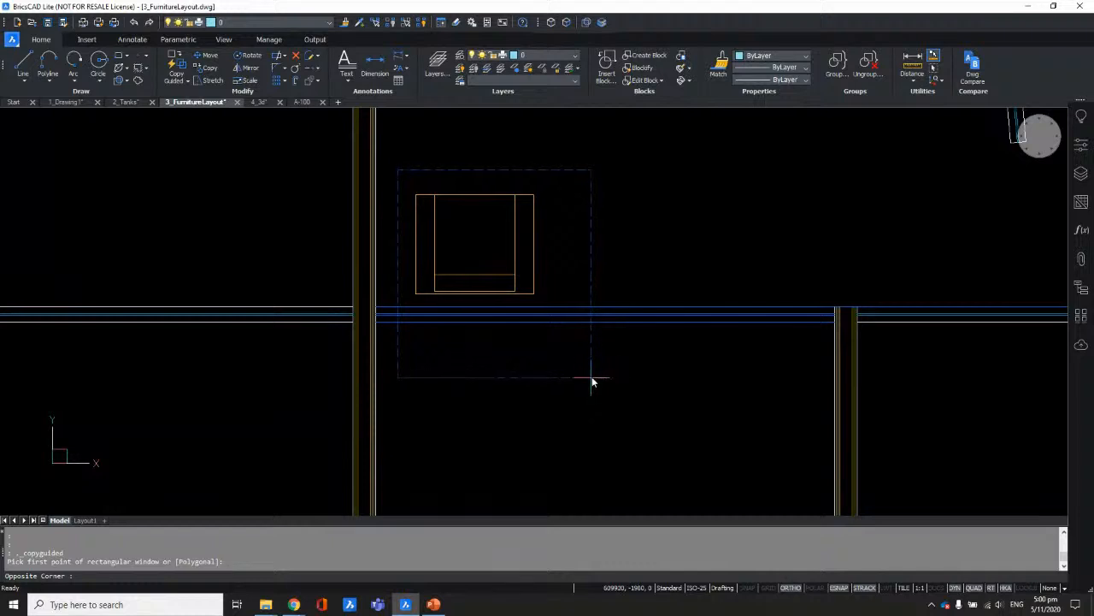
scroll(591, 378, "up", 1)
scroll(590, 362, "down", 1)
middle_click_drag(590, 372, 602, 392)
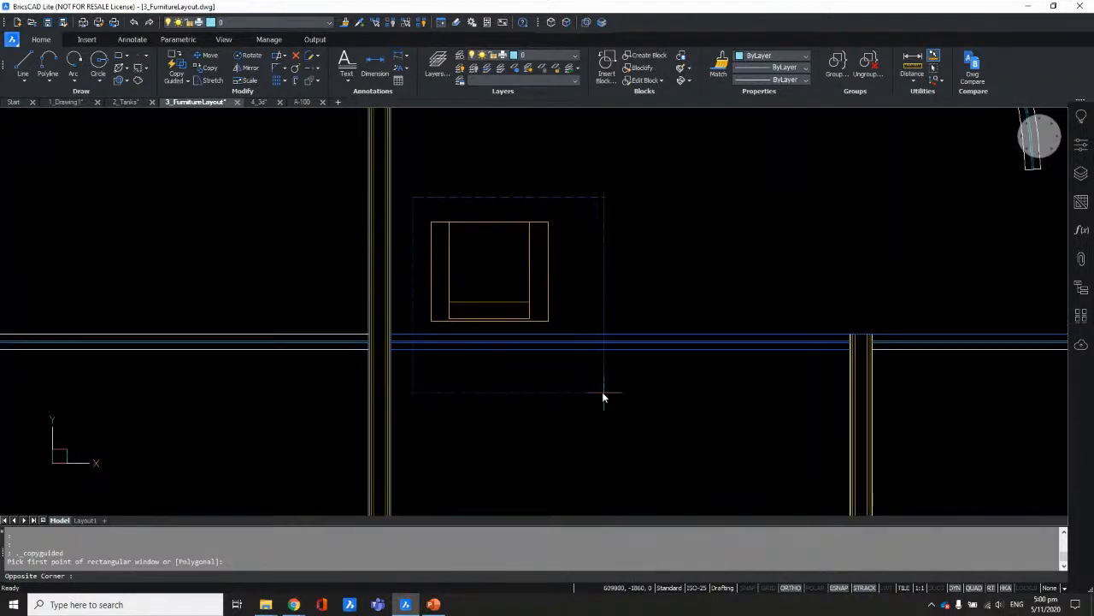
scroll(610, 394, "down", 2)
mouse_move(621, 421)
middle_mouse_down()
mouse_move(655, 256)
mouse_move(666, 286)
middle_mouse_up()
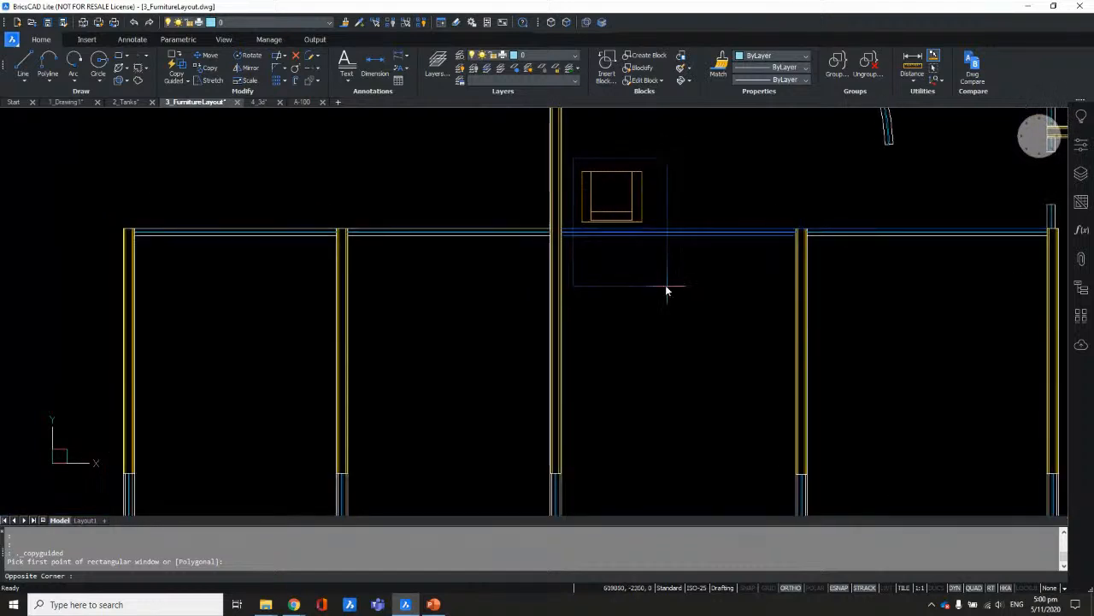
left_click(666, 286)
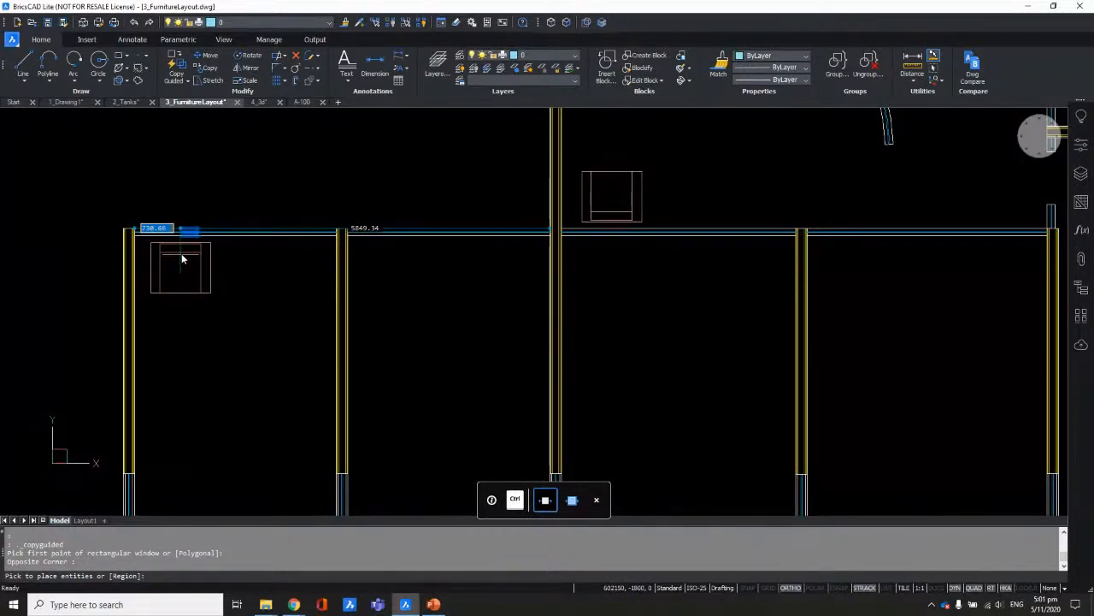
Step: Place chair copies in the second, third and fourth office bays
left_click(400, 258)
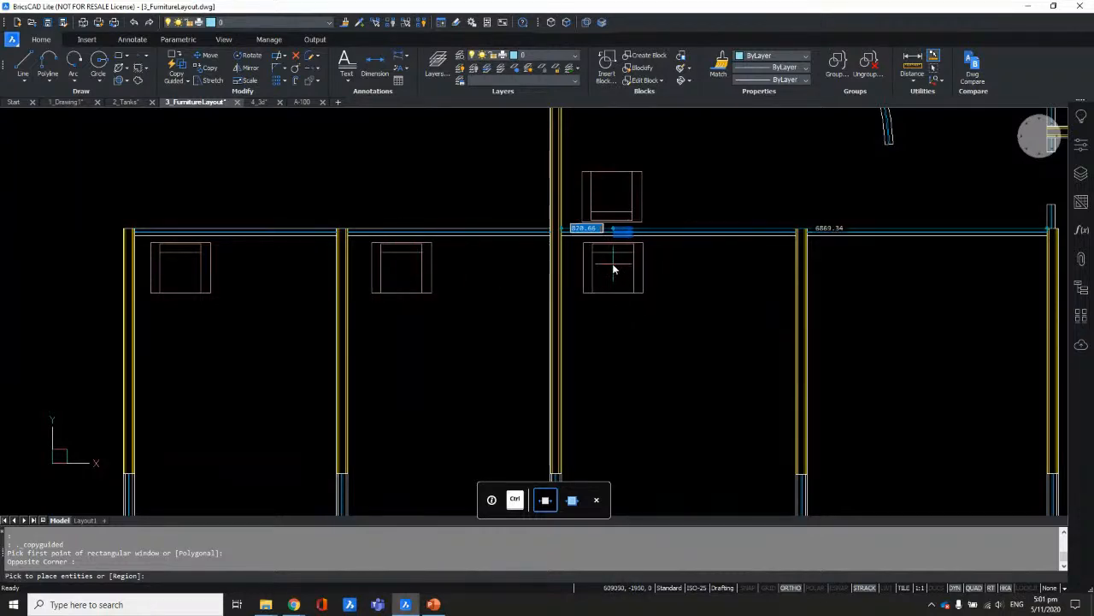
left_click(612, 265)
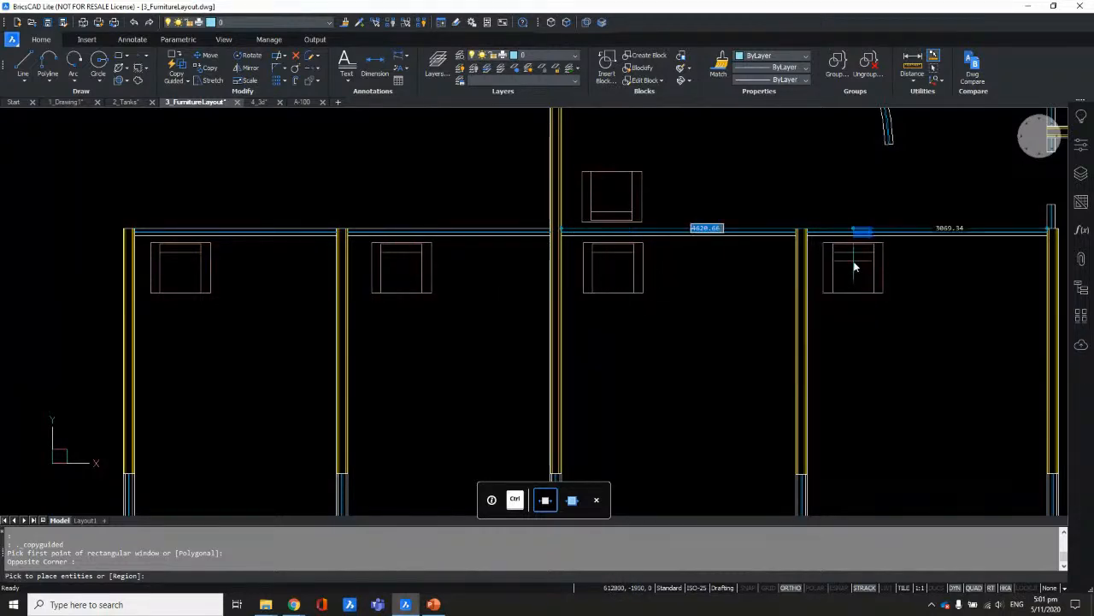
left_click(851, 267)
Step: Place two chair copies along the right-hand vertical glass wall
scroll(615, 368, "down", 2)
mouse_move(772, 371)
middle_mouse_down()
mouse_move(648, 371)
mouse_move(594, 384)
mouse_move(631, 425)
middle_mouse_up()
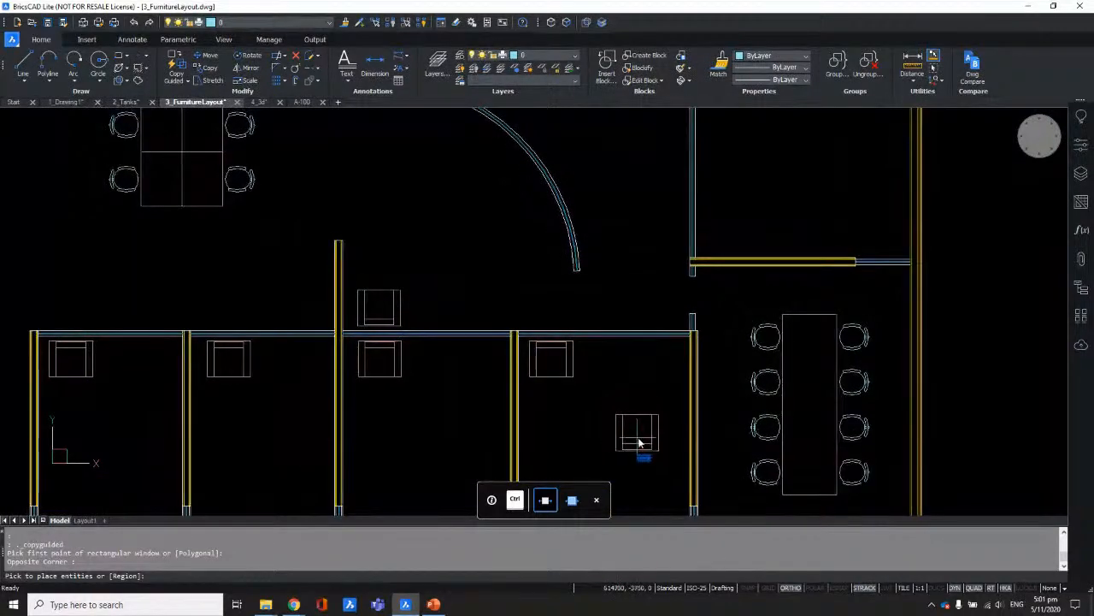
middle_click_drag(758, 371, 785, 452)
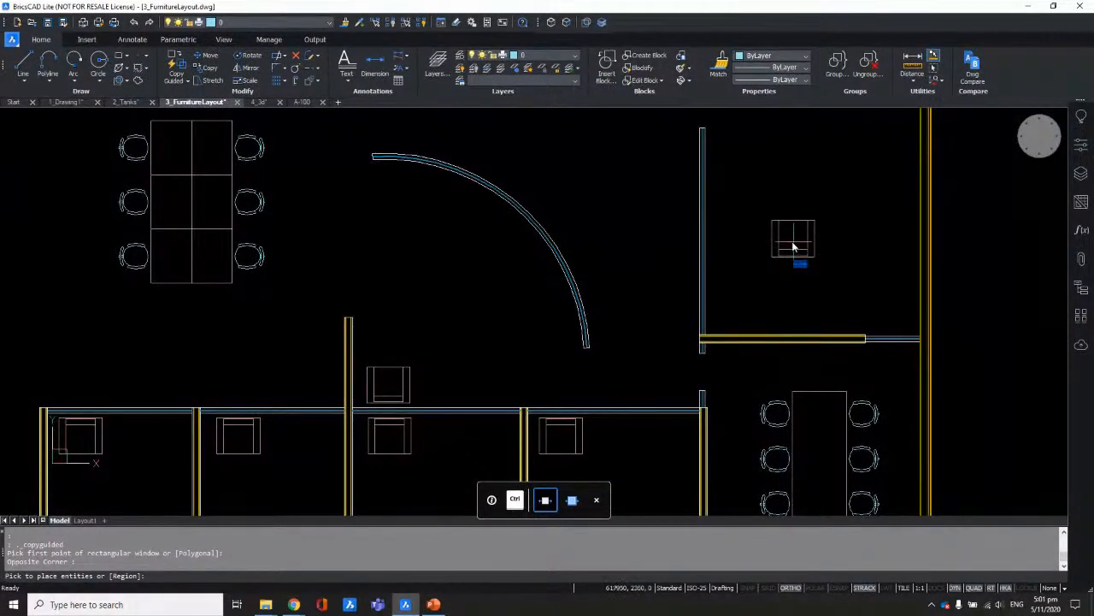
left_click(720, 297)
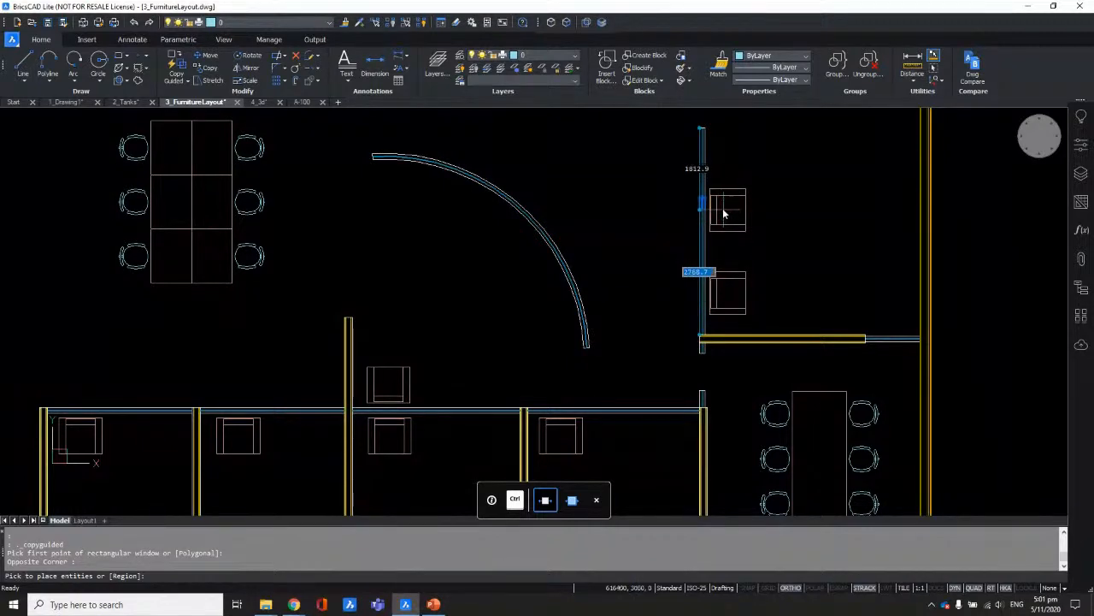
left_click(722, 214)
Step: Place three chair copies up the curved glass wall and end the guided copy
middle_click_drag(626, 227, 785, 247)
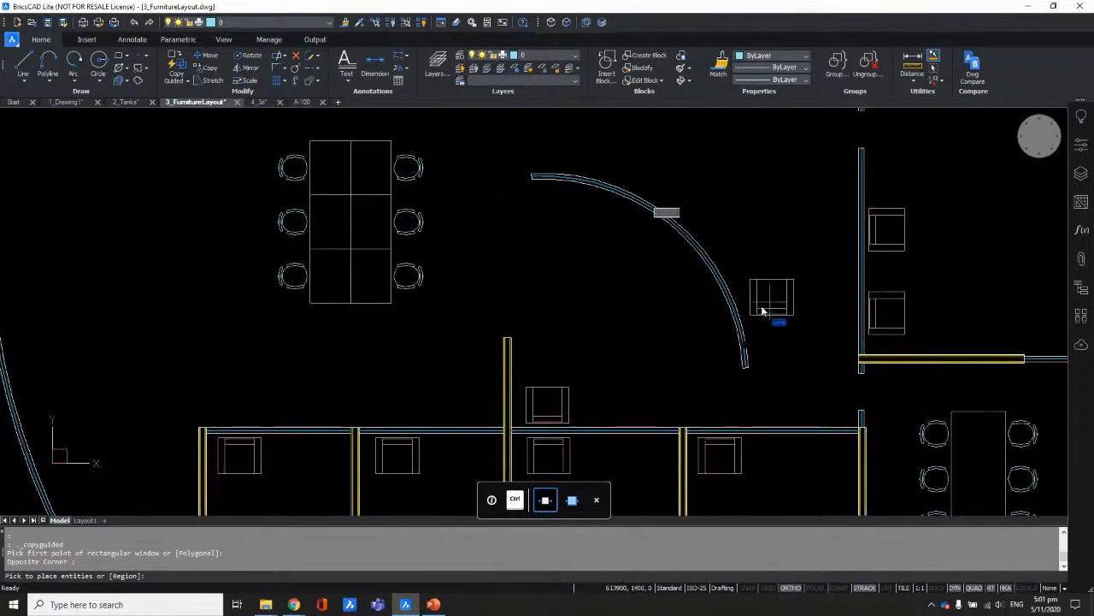
left_click(756, 315)
left_click(713, 228)
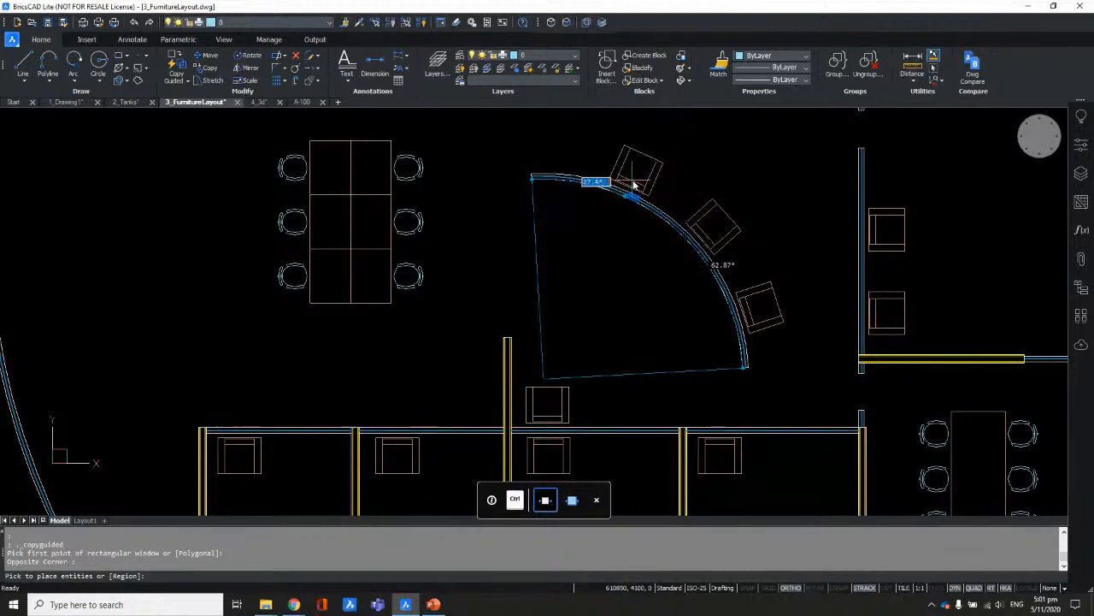
left_click(633, 184)
key("Escape")
scroll(569, 197, "up", 6)
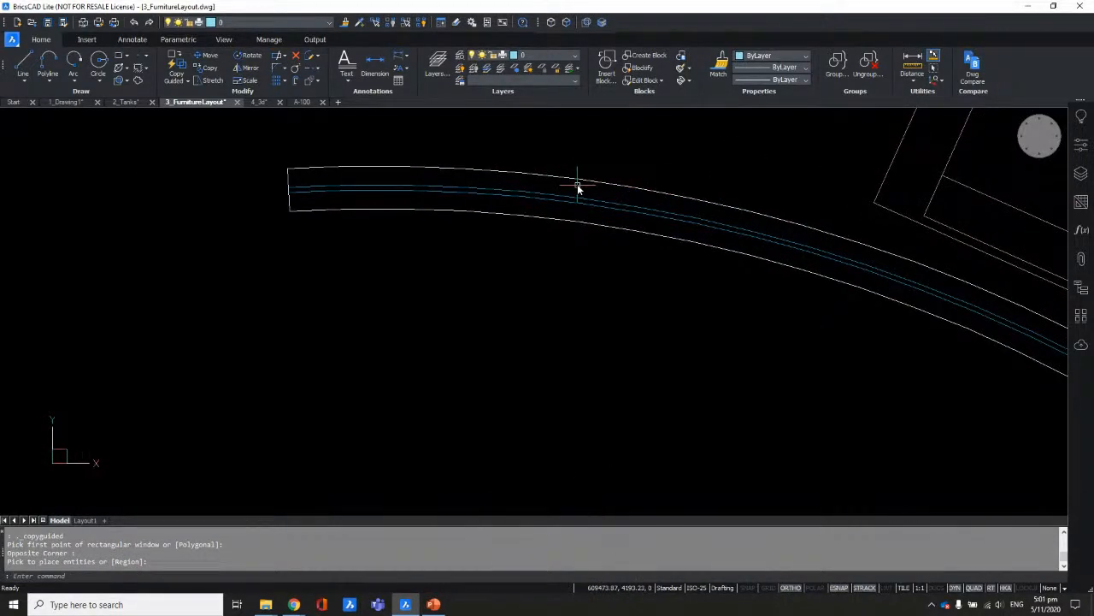
scroll(581, 190, "down", 8)
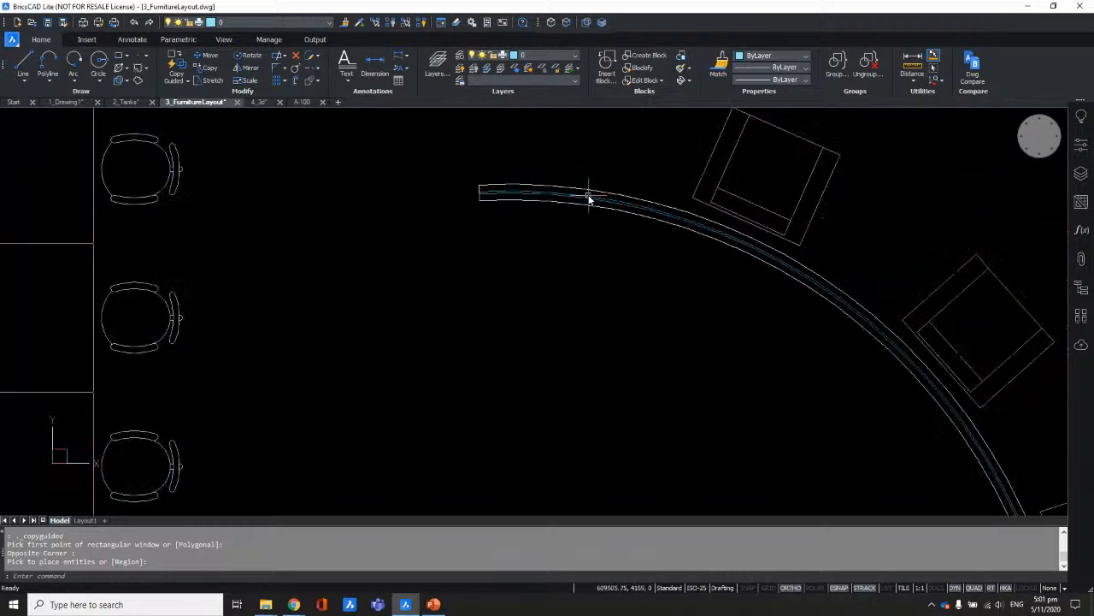
scroll(597, 190, "down", 5)
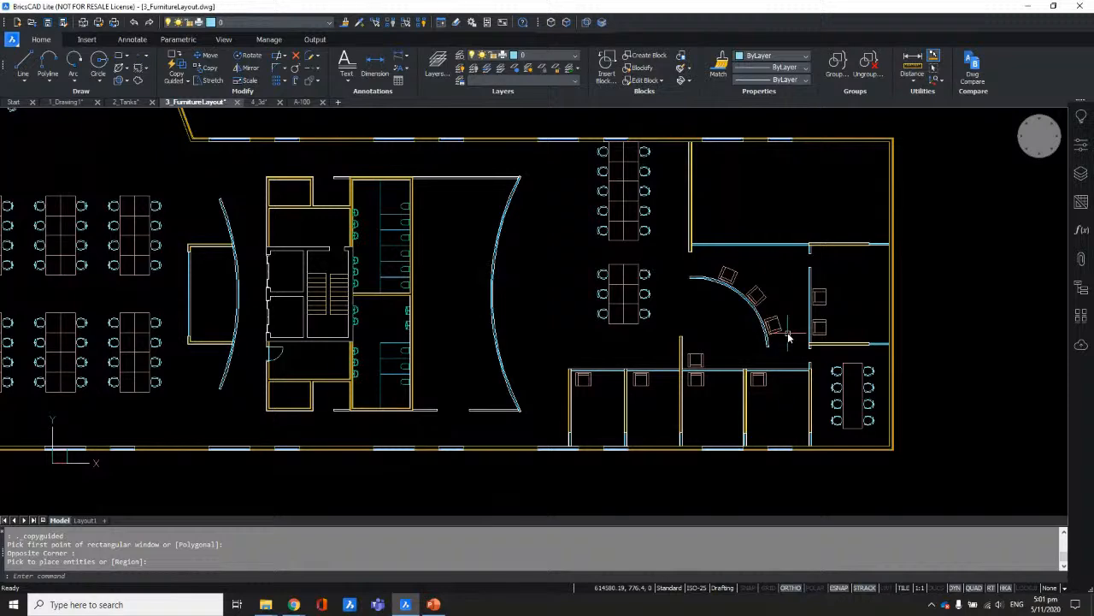
middle_click_drag(704, 313, 1002, 295)
scroll(557, 336, "up", 2)
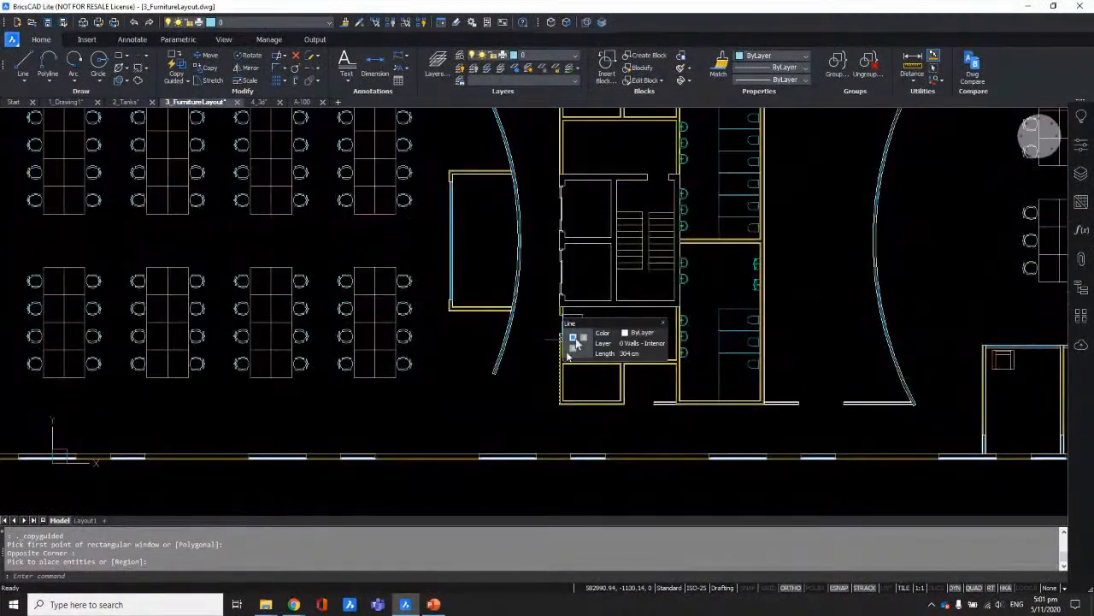
scroll(633, 308, "up", 5)
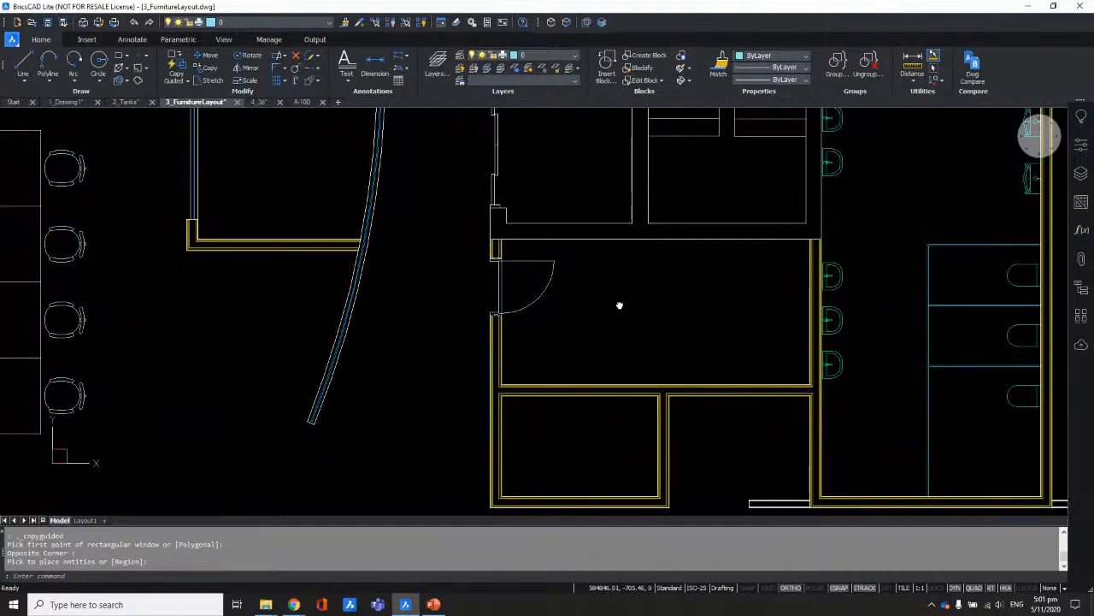
scroll(513, 313, "up", 2)
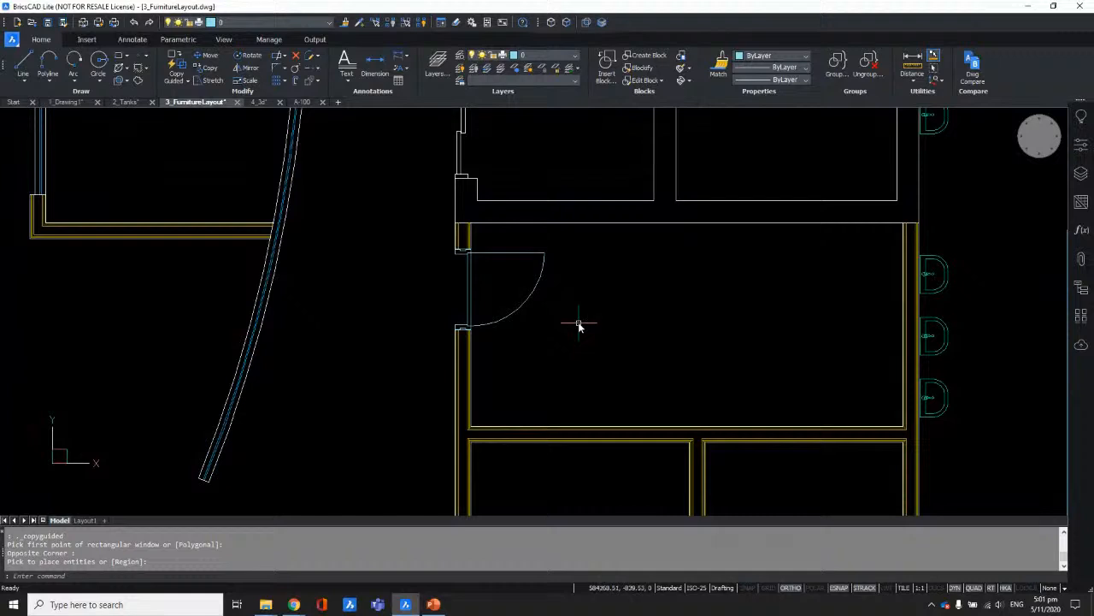
scroll(577, 323, "down", 1)
scroll(598, 321, "down", 1)
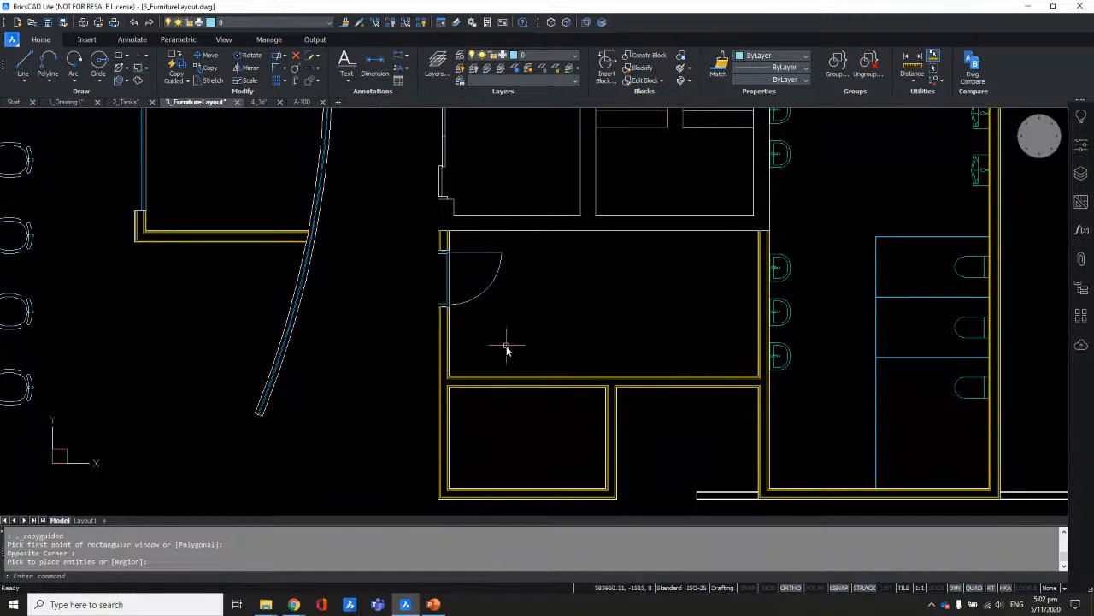
scroll(506, 346, "up", 1)
mouse_move(436, 212)
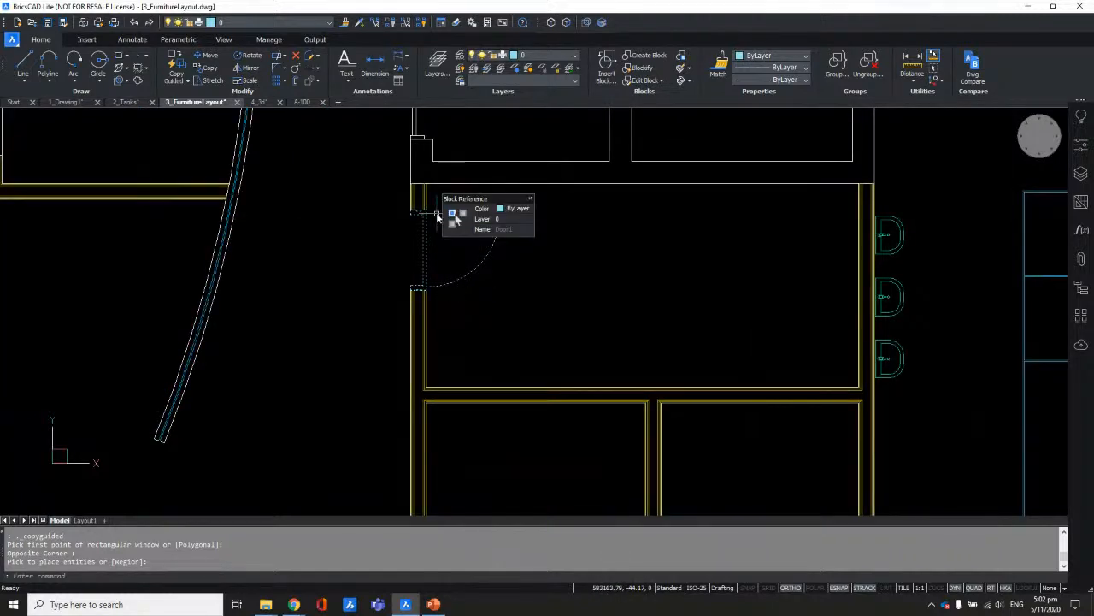
scroll(433, 213, "up", 3)
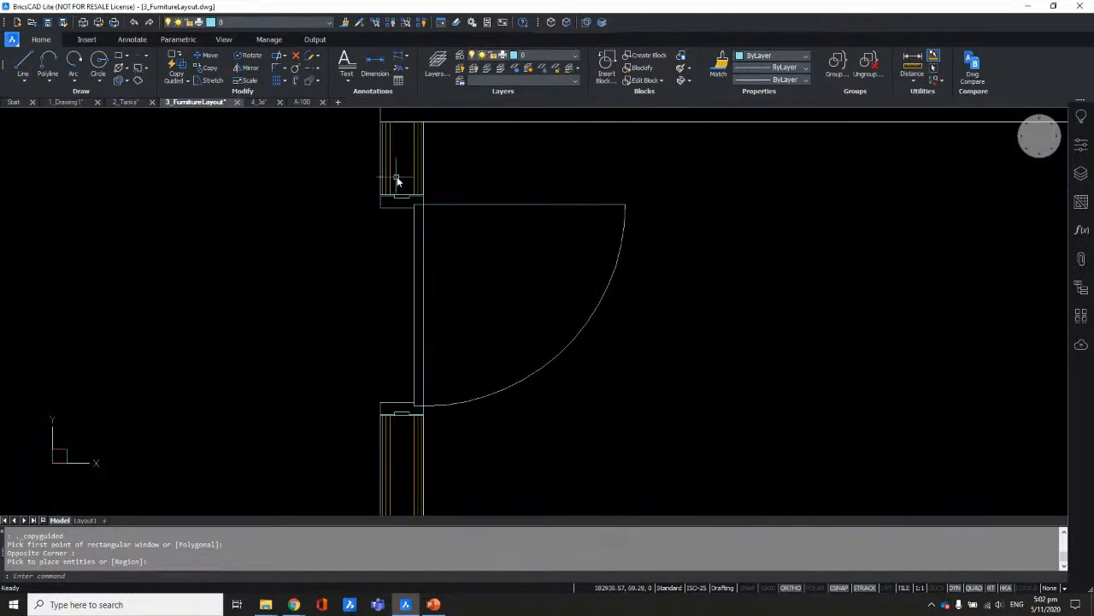
scroll(398, 182, "down", 2)
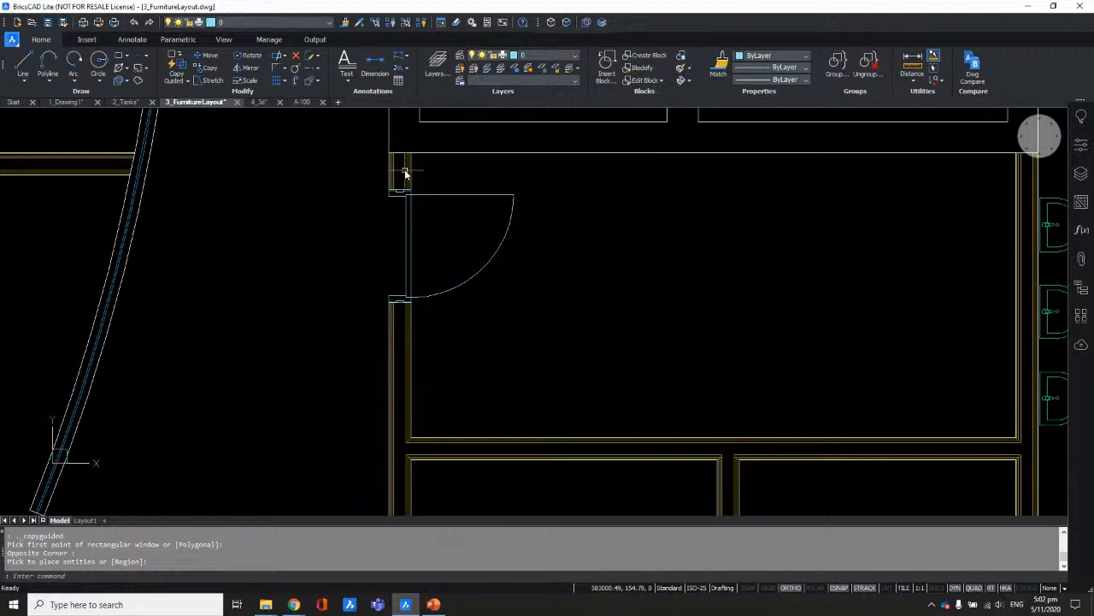
scroll(393, 229, "up", 1)
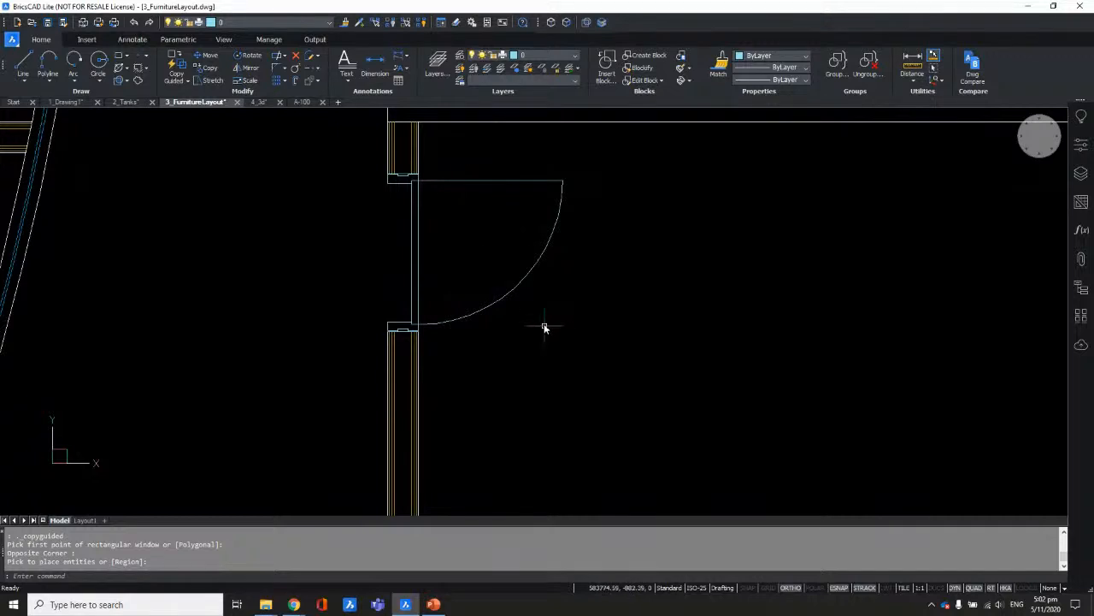
mouse_move(479, 122)
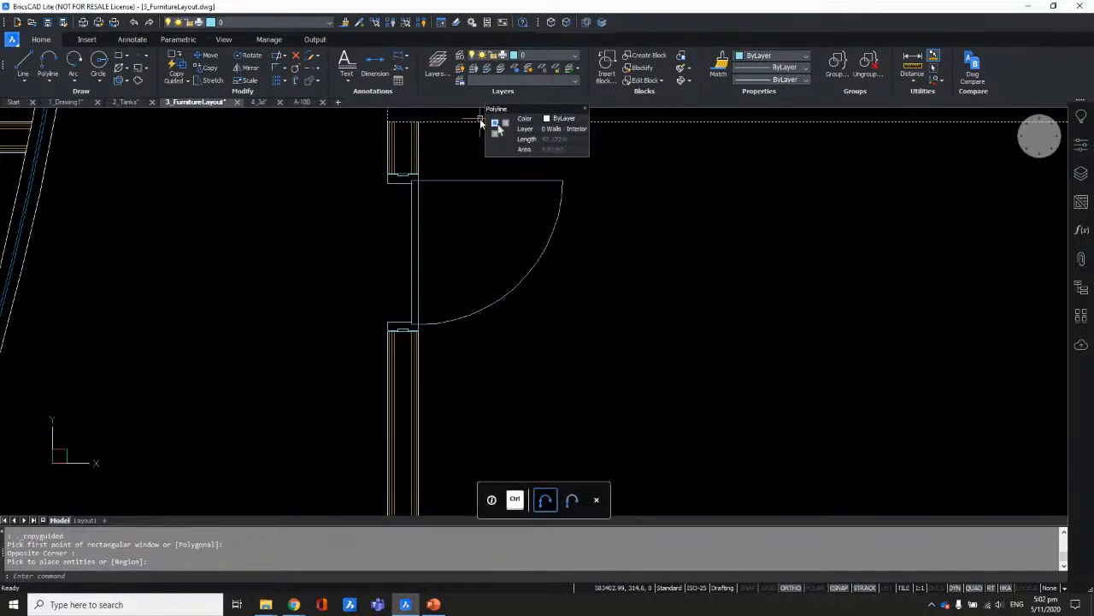
scroll(728, 268, "down", 3)
middle_click_drag(728, 269, 656, 255)
Step: Switch to Move Guided and window-select the door in the room's left wall
left_click(188, 82)
left_click(210, 123)
scroll(340, 205, "up", 2)
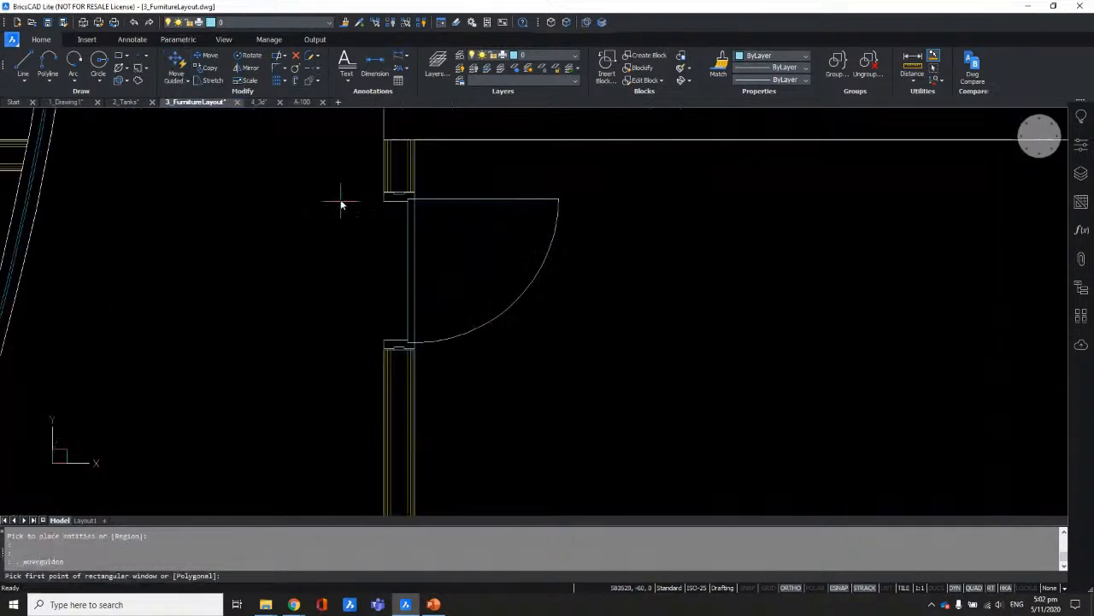
left_click(346, 174)
left_click(587, 398)
Step: Drop the door onto the room's lower wall, then zoom out to the whole building
scroll(587, 398, "down", 2)
mouse_move(576, 378)
middle_mouse_down()
mouse_move(576, 210)
mouse_move(613, 254)
middle_mouse_up()
scroll(576, 231, "down", 3)
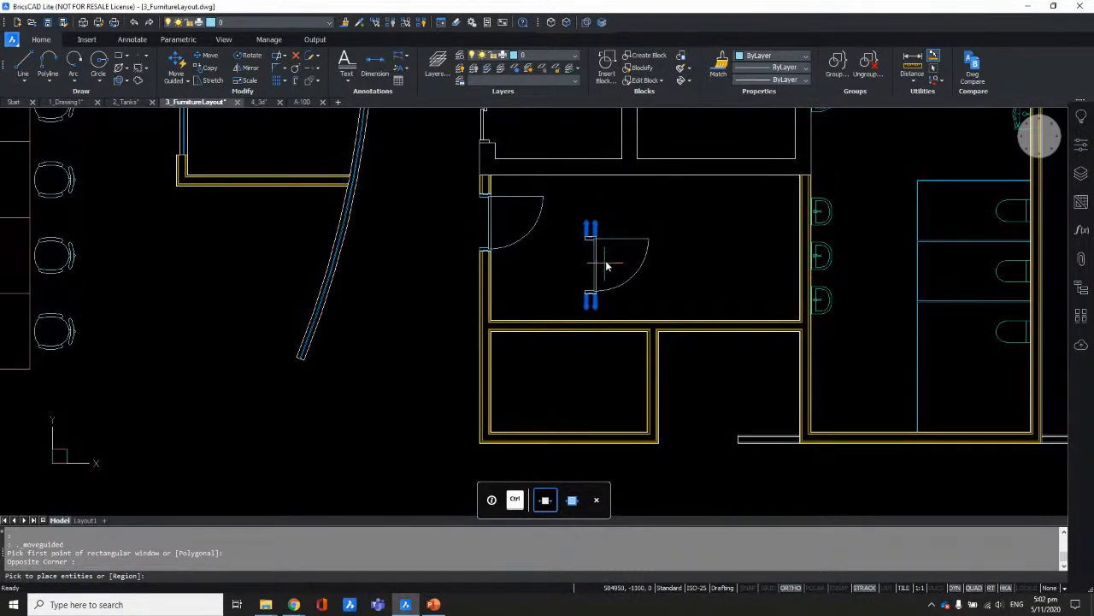
left_click(575, 319)
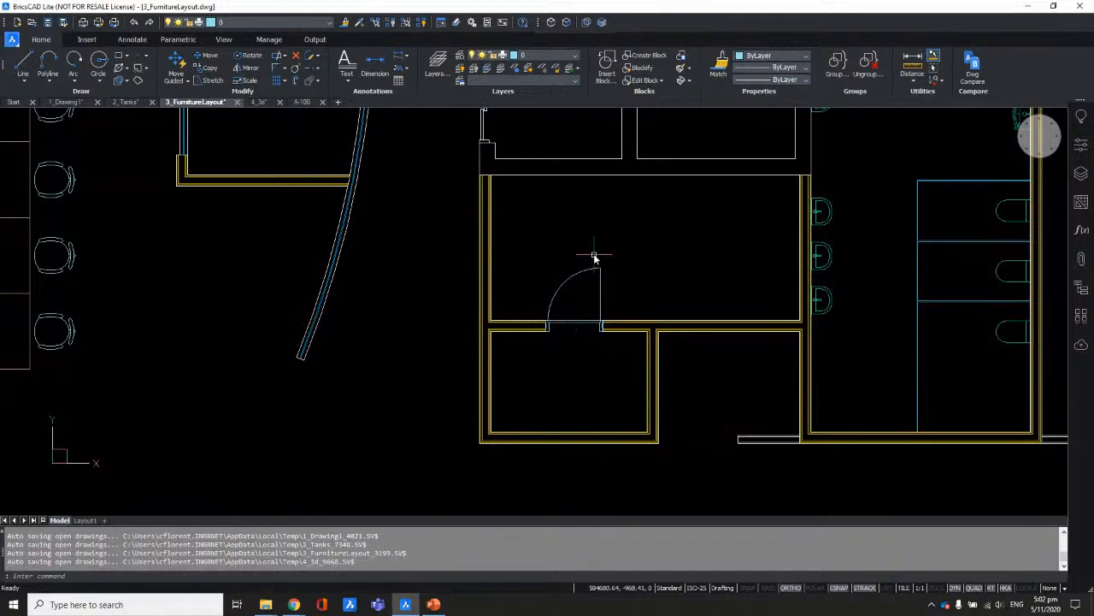
scroll(590, 293, "up", 3)
scroll(615, 223, "down", 1)
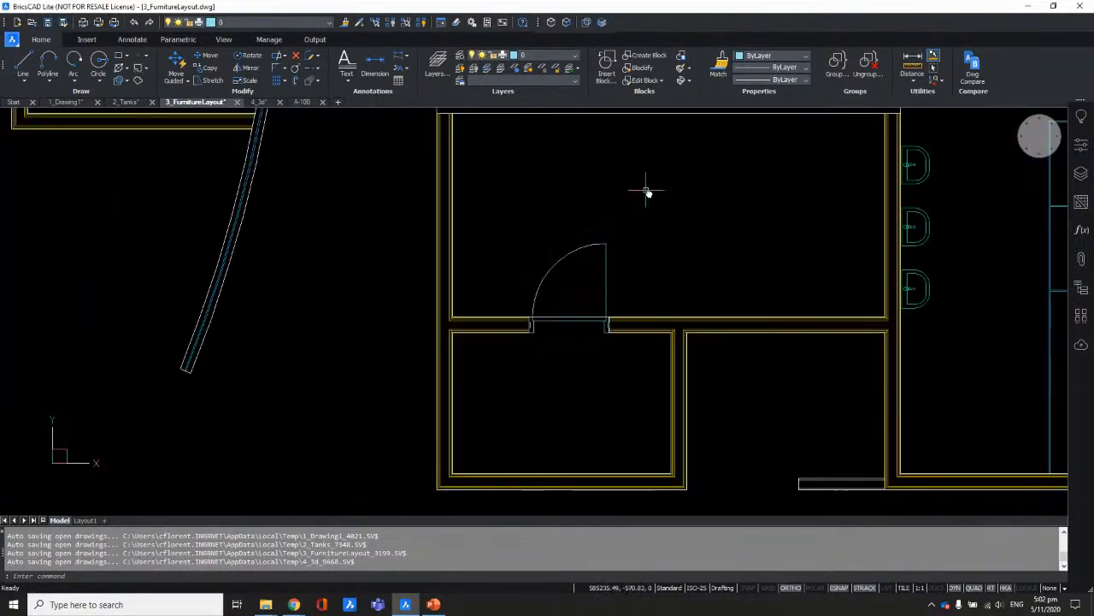
middle_click_drag(647, 192, 619, 256)
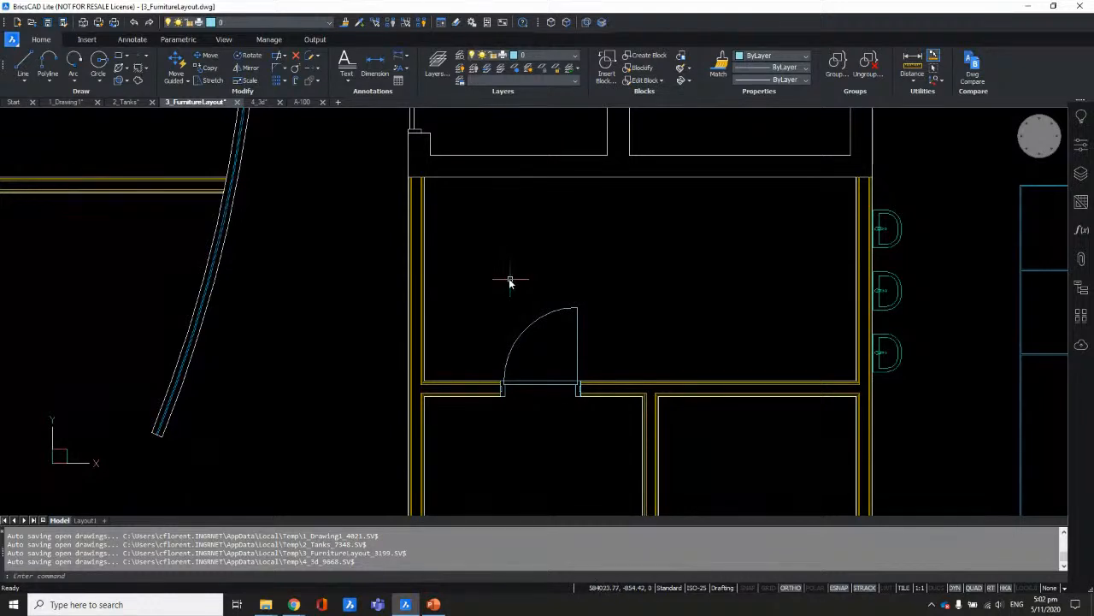
scroll(424, 220, "up", 1)
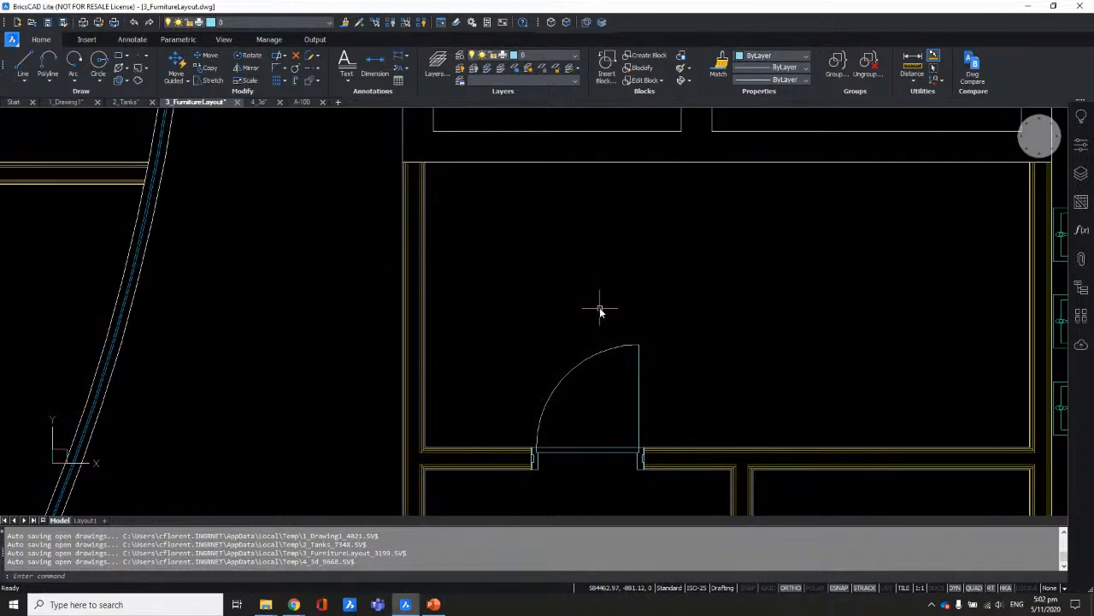
scroll(539, 255, "down", 1)
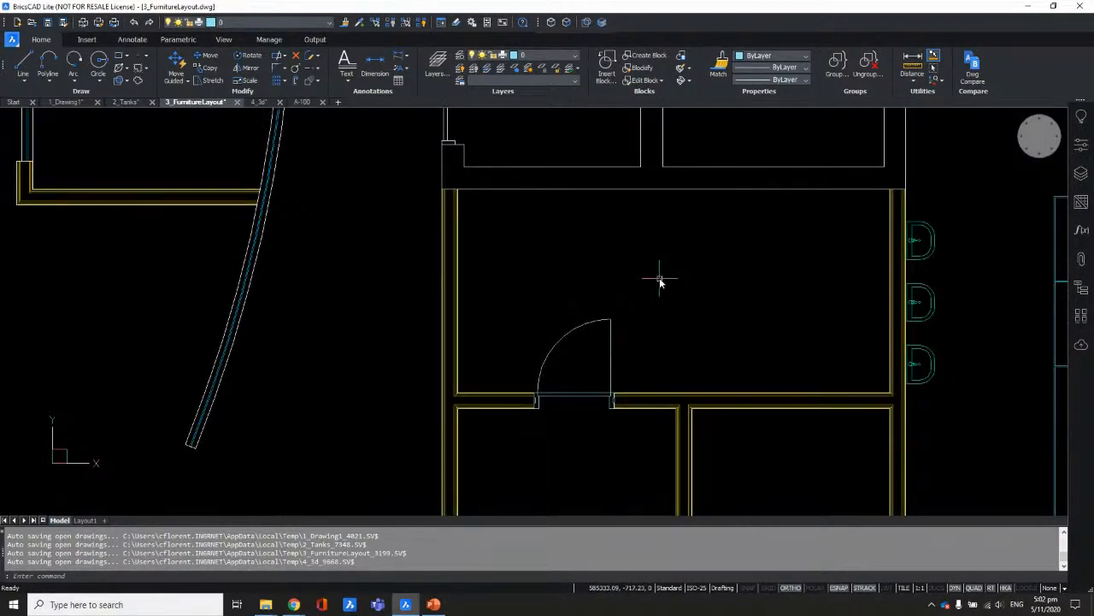
mouse_move(705, 329)
middle_mouse_down()
mouse_move(520, 192)
mouse_move(611, 249)
middle_mouse_up()
scroll(610, 255, "down", 1)
scroll(564, 246, "down", 1)
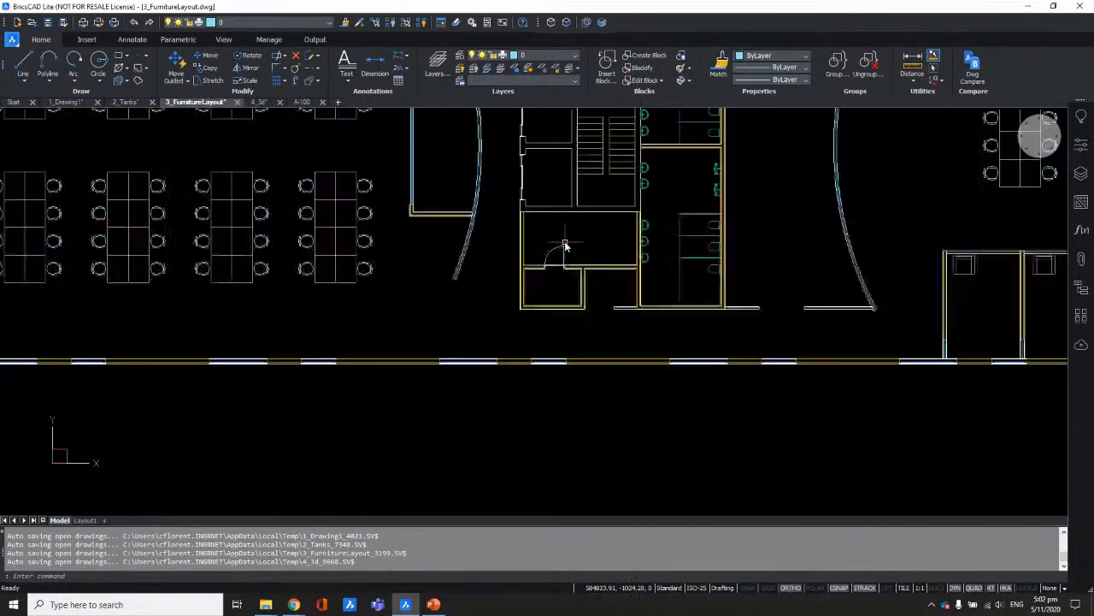
scroll(565, 242, "down", 5)
middle_click_drag(674, 196, 687, 401)
Step: Zoom out to both floor plans and open the Structure panel for 3_FurnitureLayout.dwg
scroll(706, 337, "down", 2)
middle_click_drag(735, 301, 709, 347)
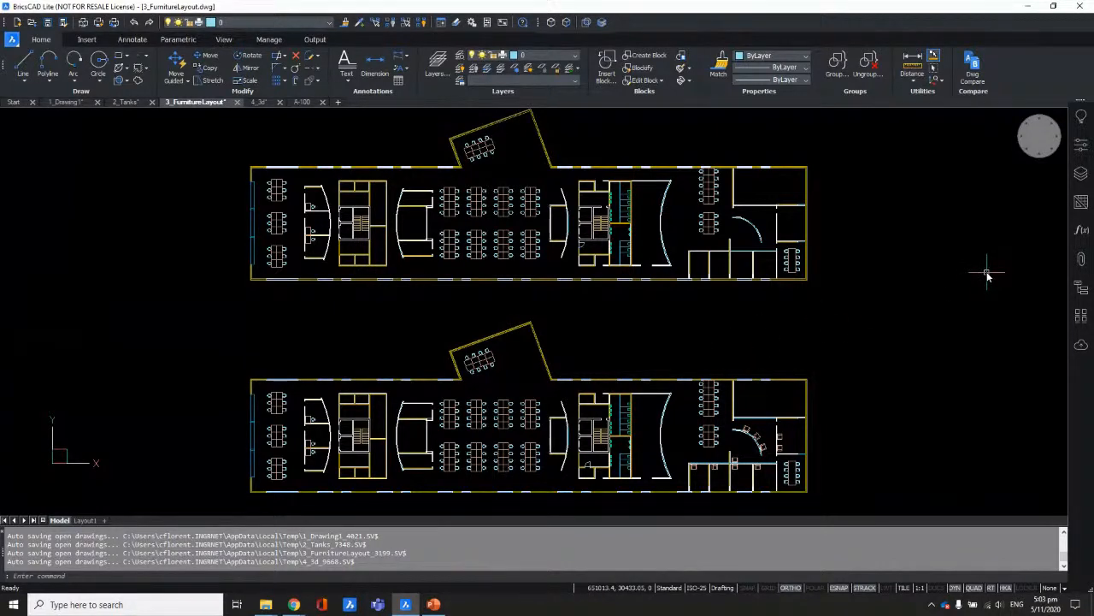
left_click(1082, 149)
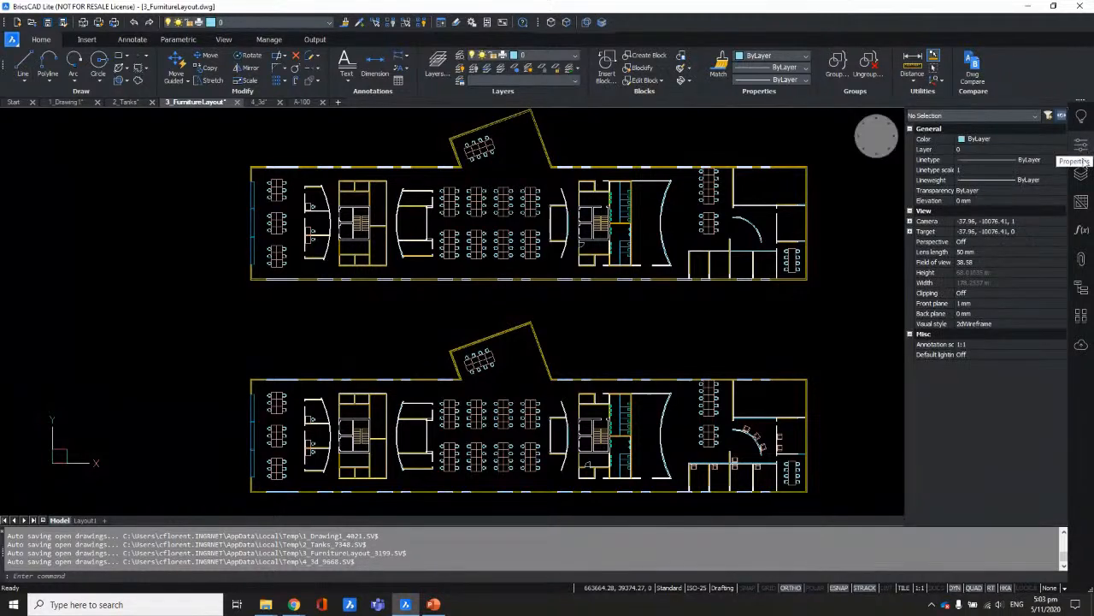
left_click(1084, 173)
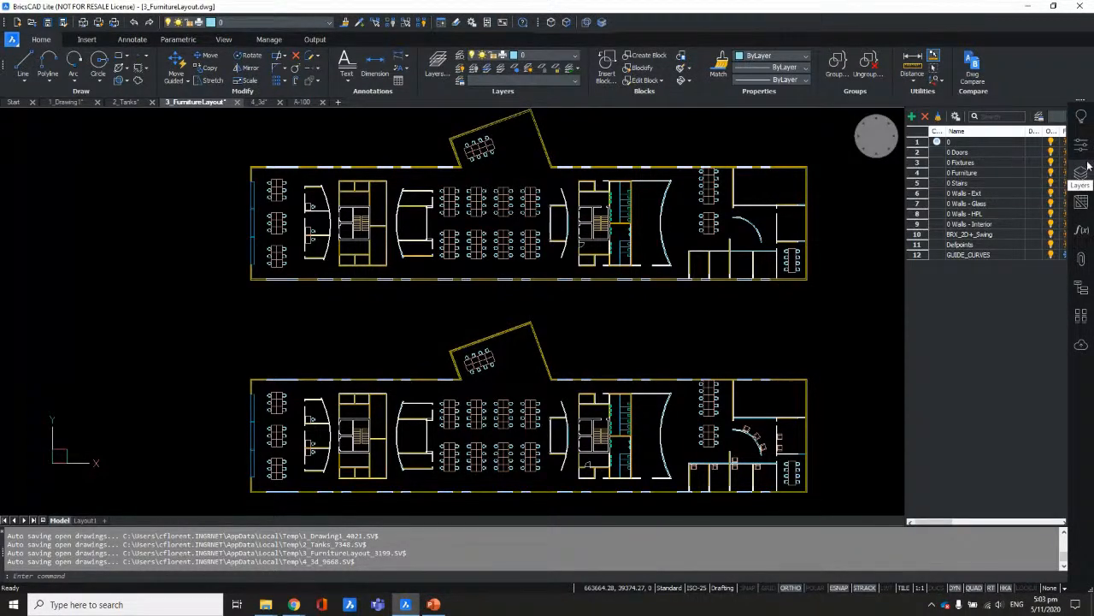
left_click(1082, 288)
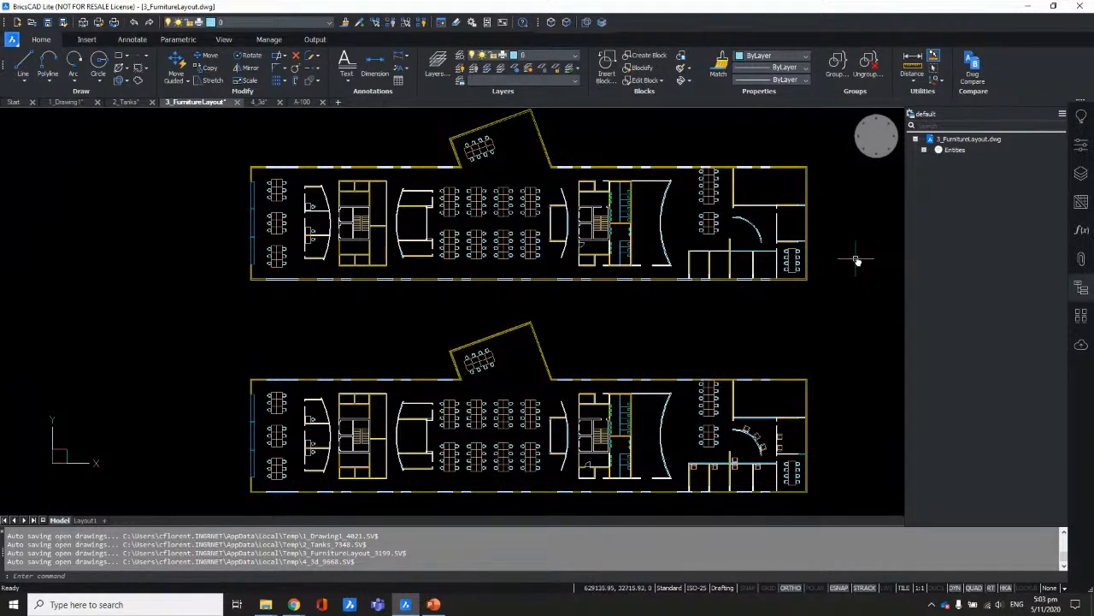
middle_click_drag(859, 262, 840, 269)
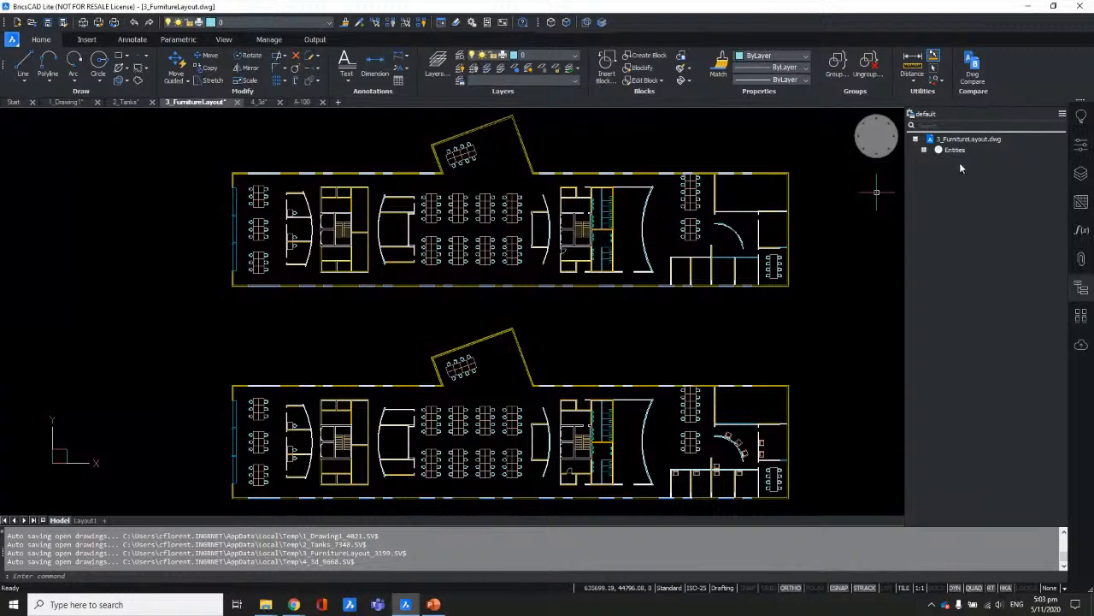
Step: Expand the Entities tree by layer: 0, 0 Doors, 0 Fixtures and 0 Furniture
left_click(925, 151)
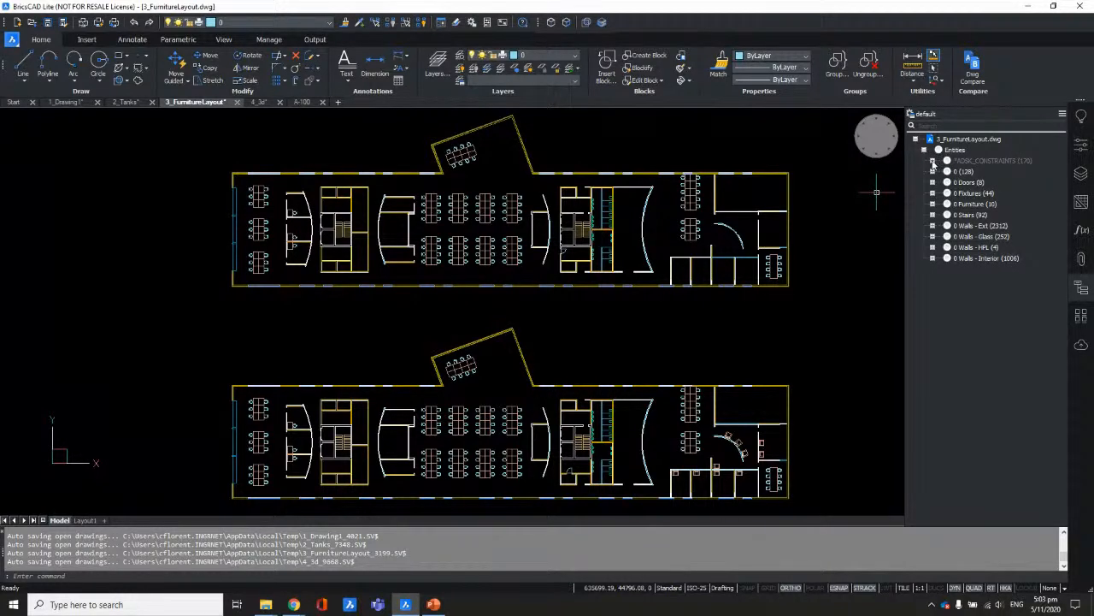
left_click(933, 161)
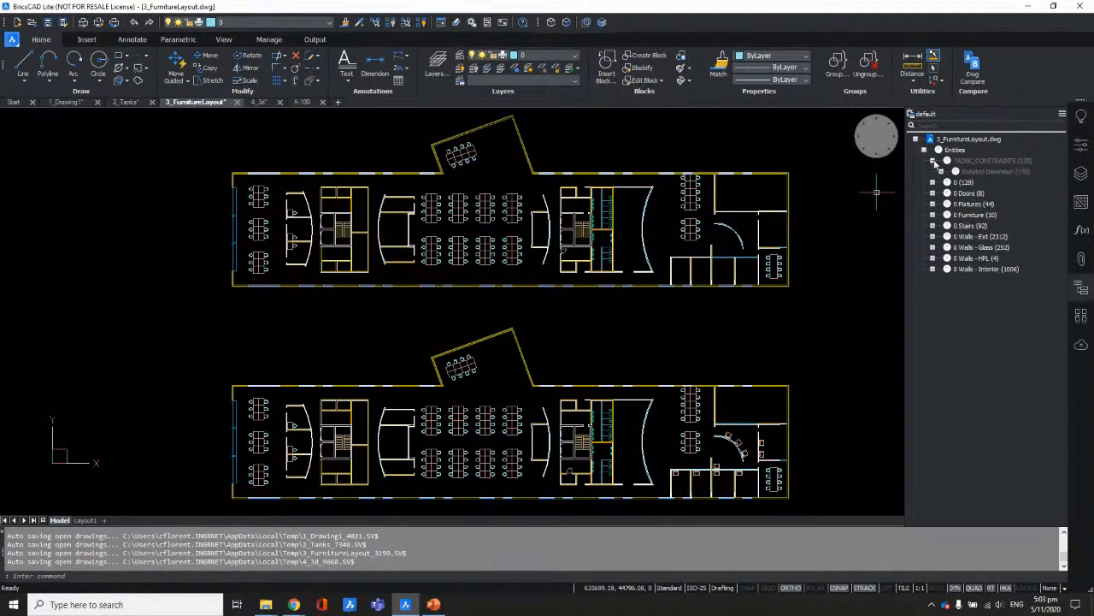
left_click(933, 160)
left_click(933, 171)
left_click(933, 215)
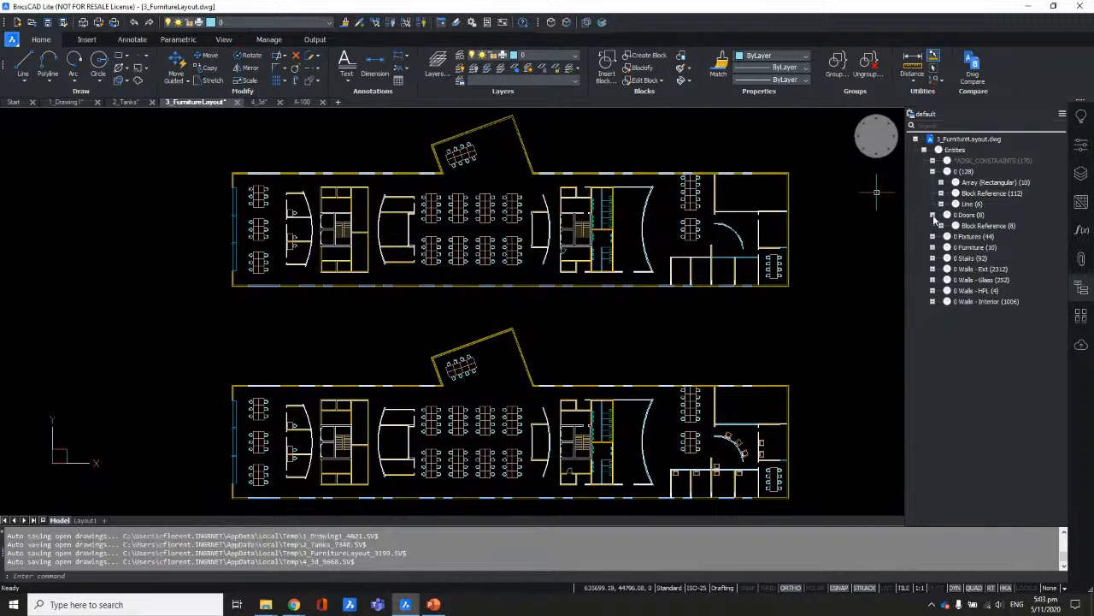
left_click(933, 236)
left_click(933, 258)
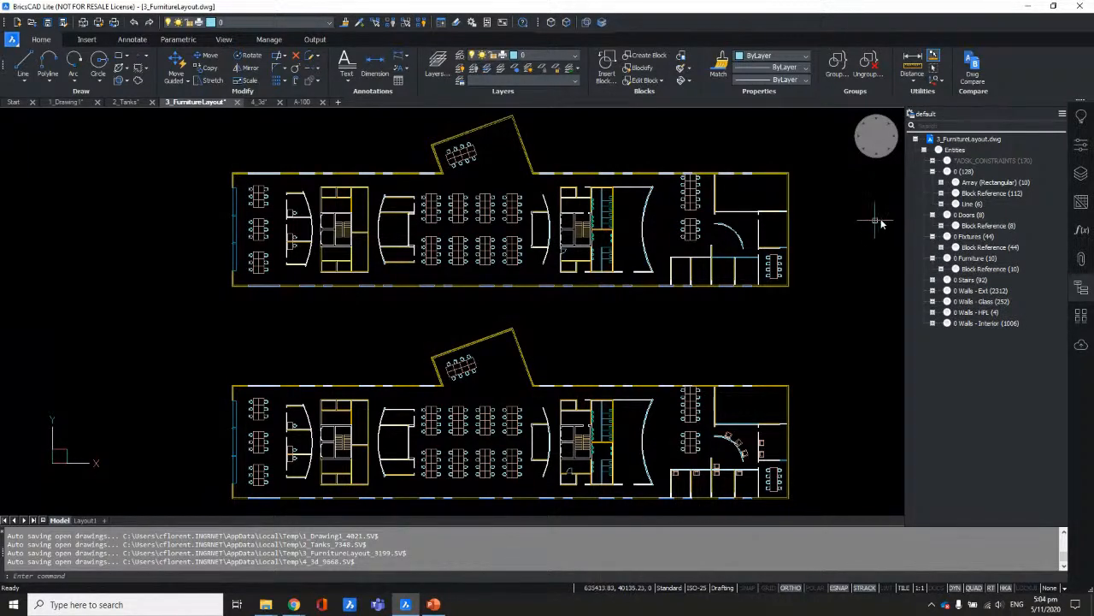
Step: Select the eight door block references, then all lines on 0 Walls - Ext
left_click(977, 227)
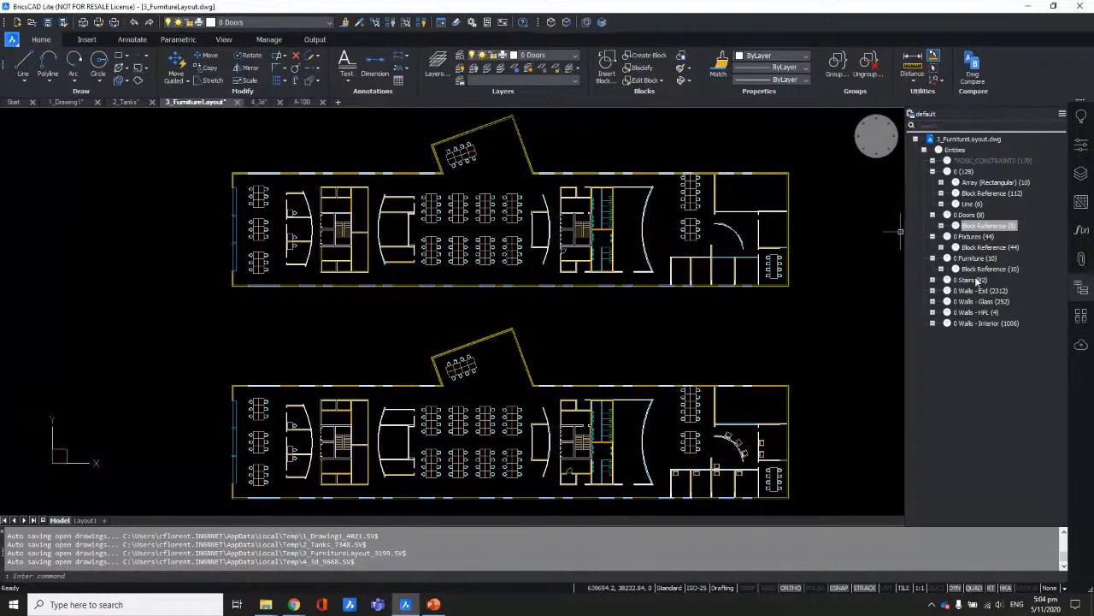
left_click(934, 291)
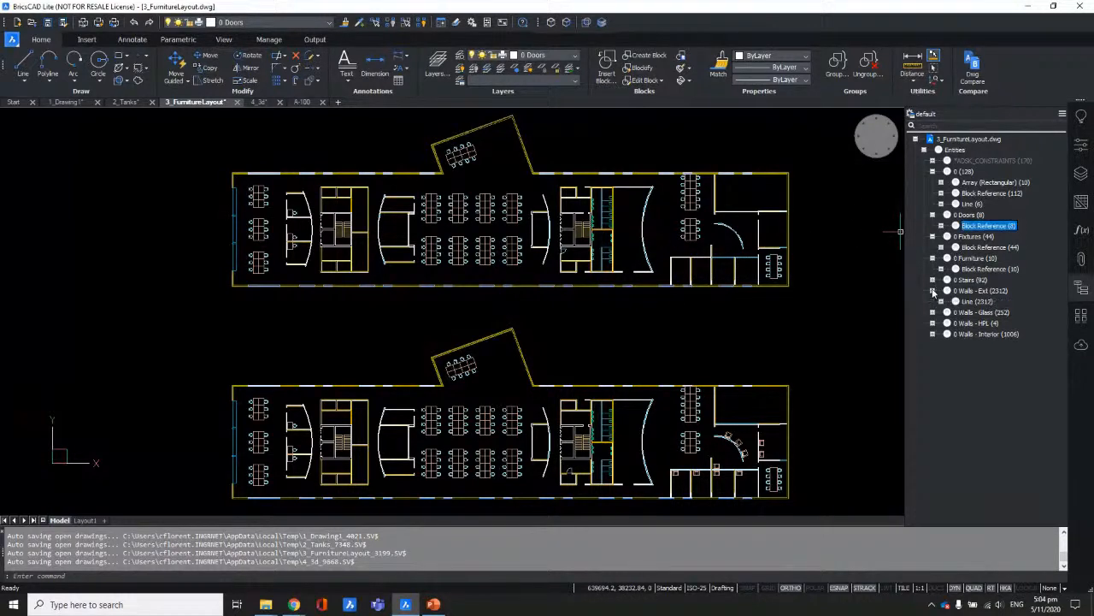
left_click(977, 302)
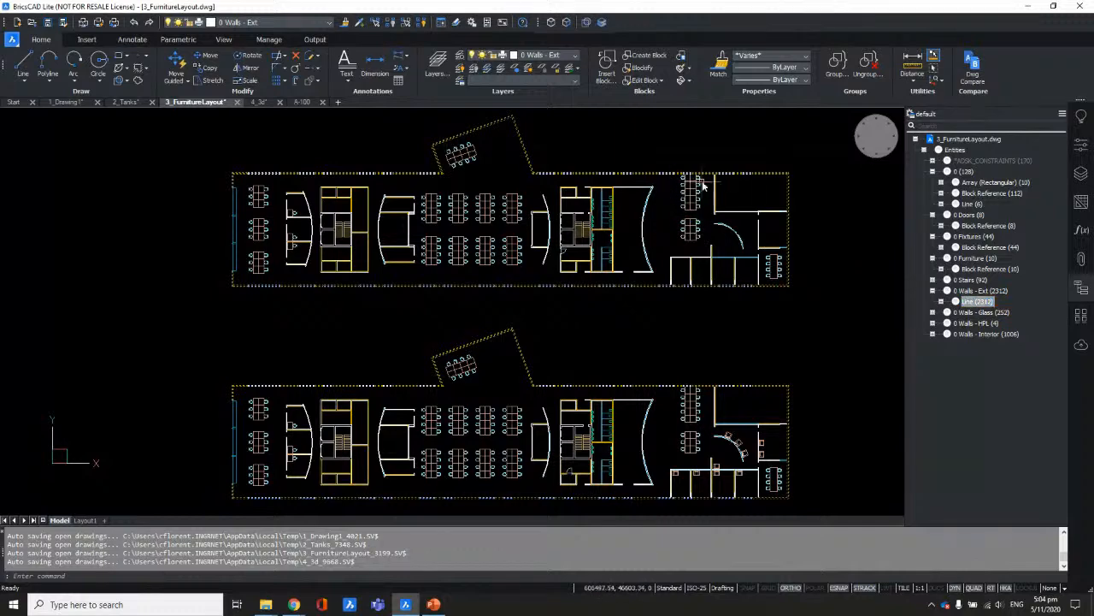
scroll(762, 171, "up", 5)
scroll(791, 214, "down", 2)
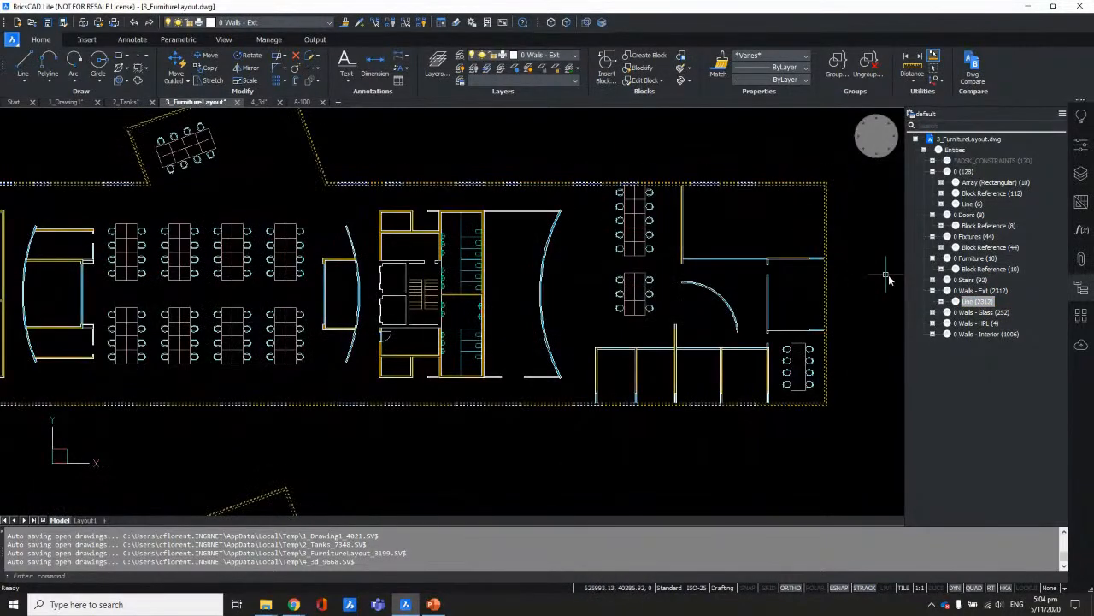
Step: Show only the exterior wall lines, then undo back to the full floor plan
right_click(966, 302)
left_click(992, 334)
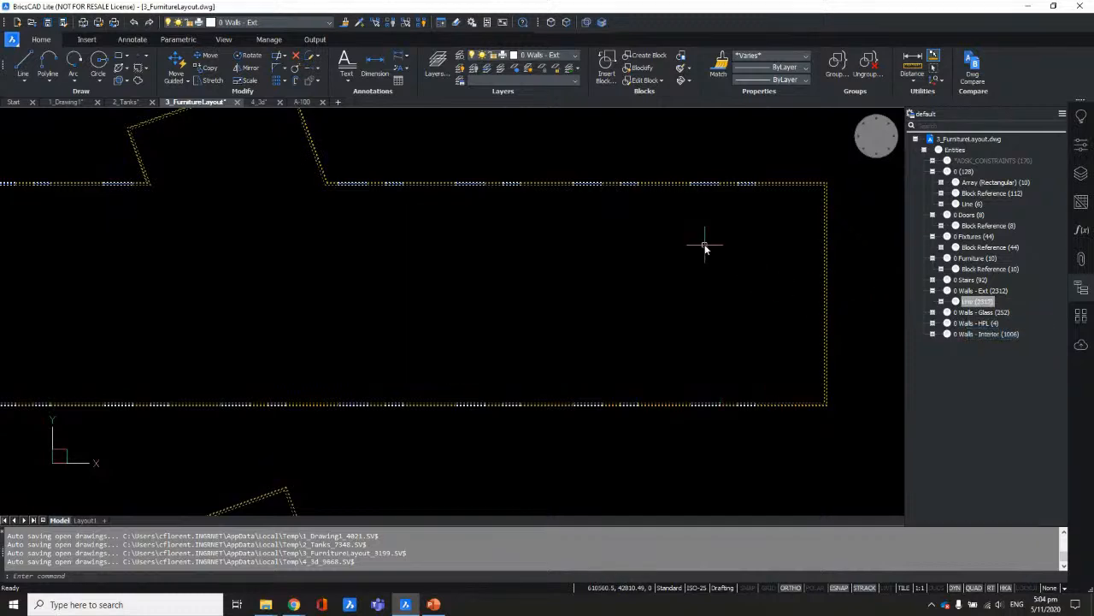
scroll(705, 247, "down", 3)
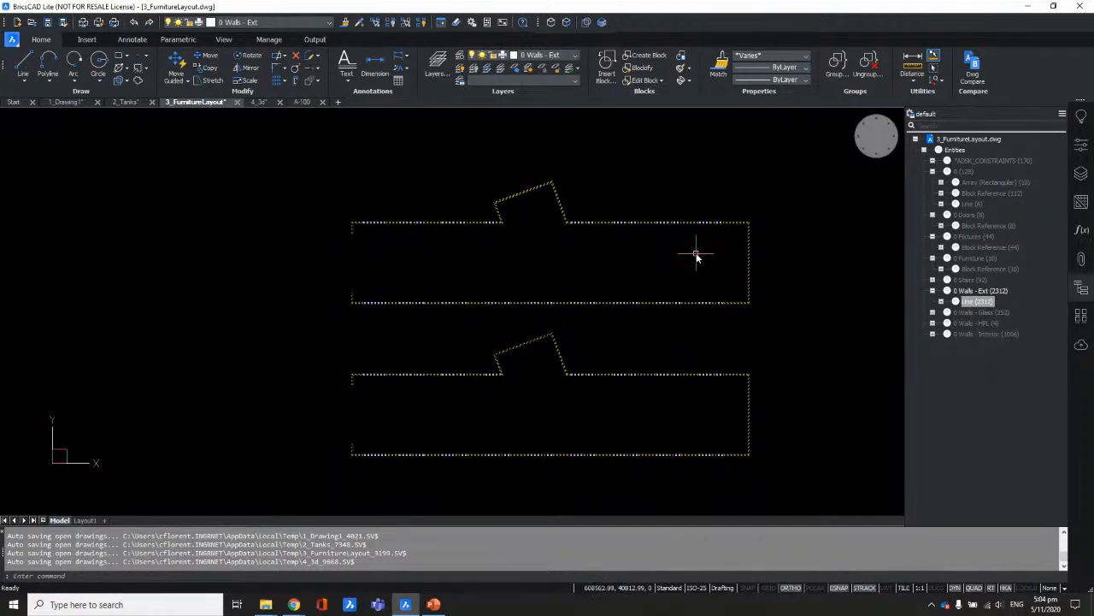
key("ctrl+z")
key("ctrl+z")
key("ctrl+z")
key("ctrl+z")
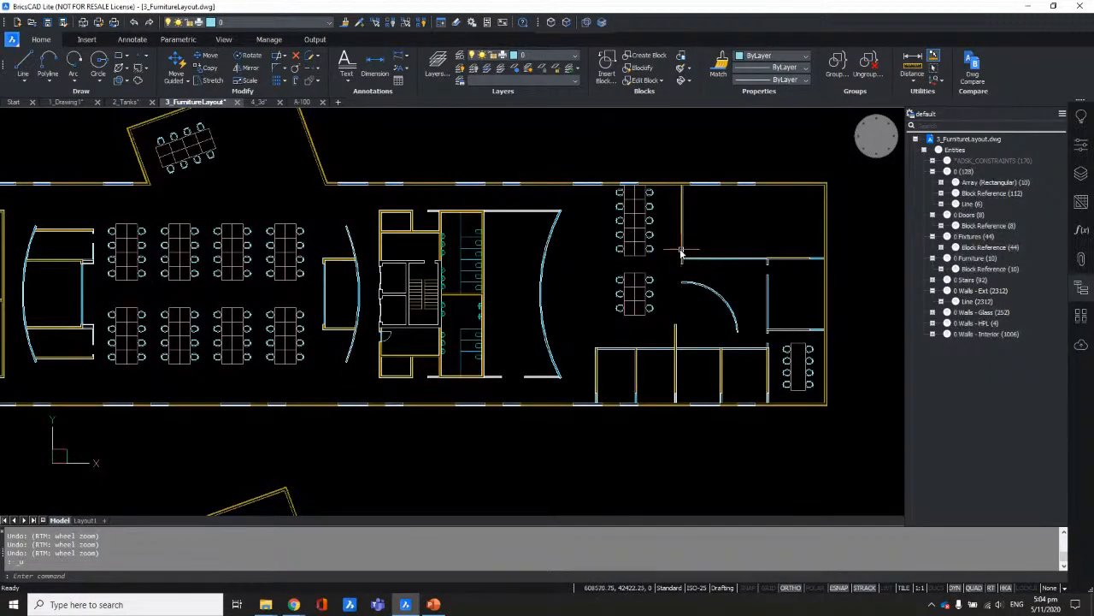
scroll(648, 224, "down", 2)
key("ctrl+z")
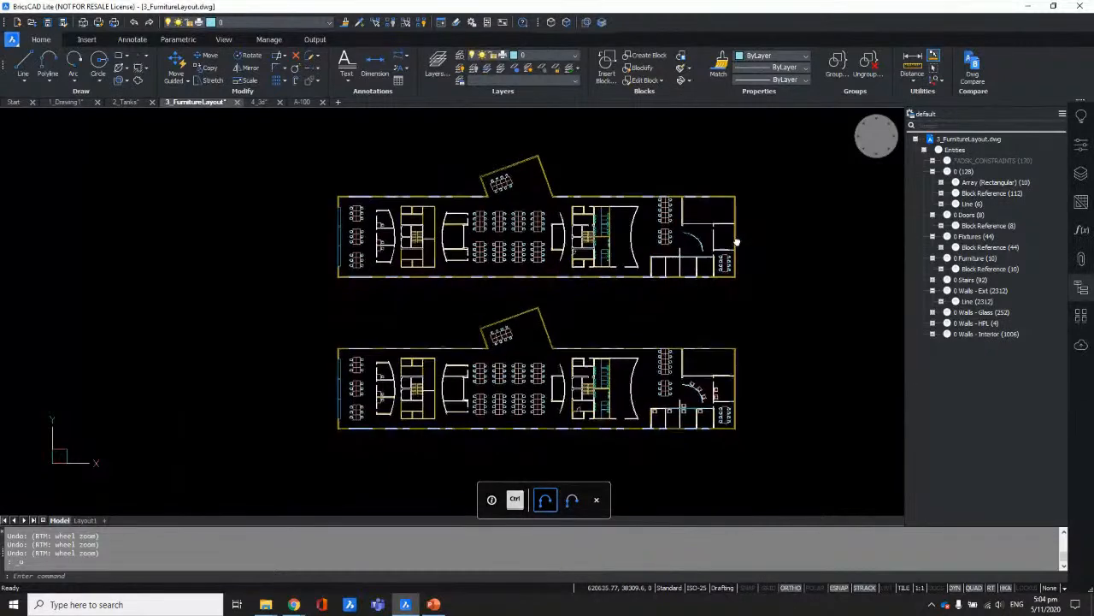
left_click(973, 248)
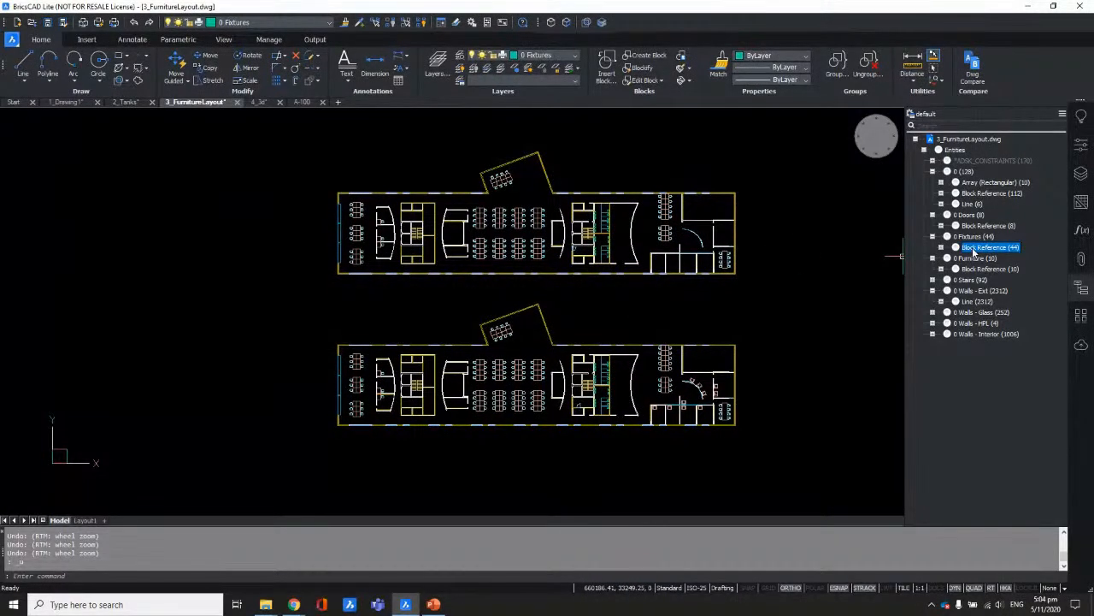
right_click(973, 248)
left_click(979, 280)
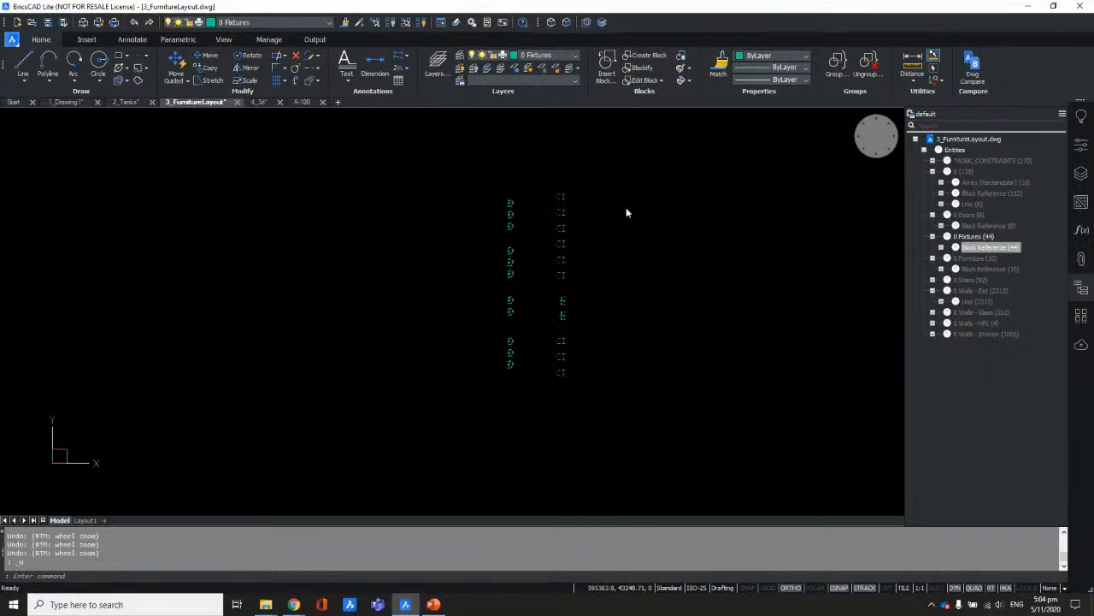
scroll(625, 210, "up", 6)
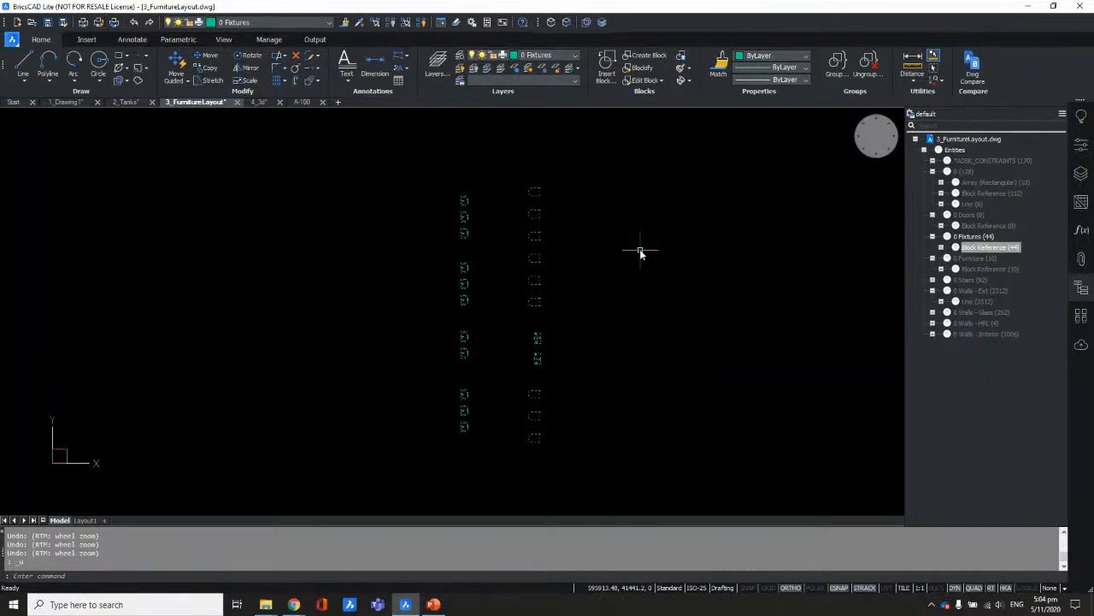
scroll(484, 234, "up", 6)
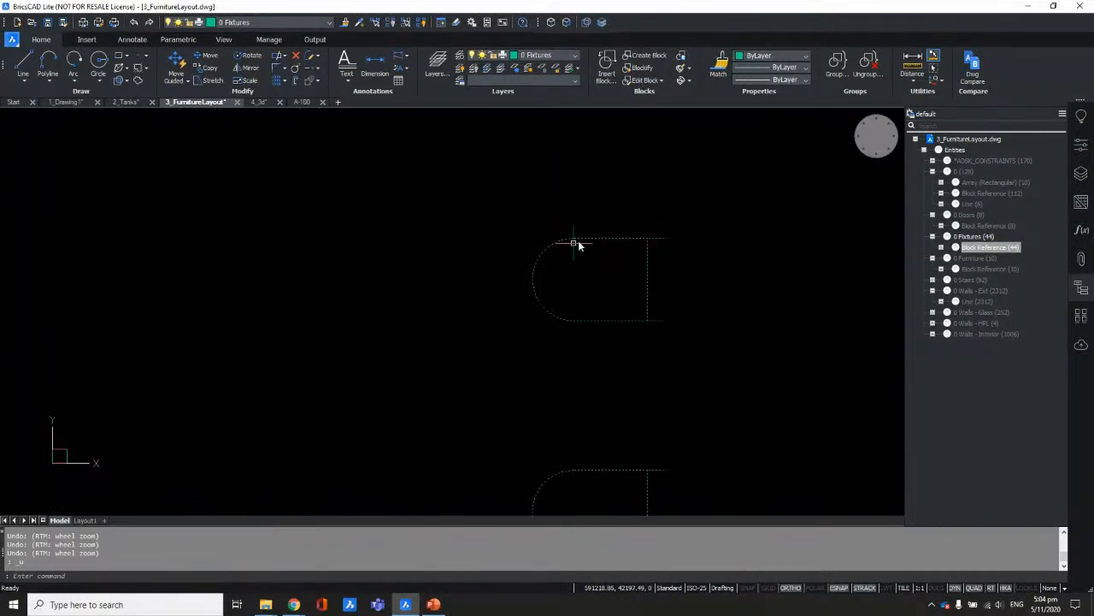
scroll(590, 250, "down", 5)
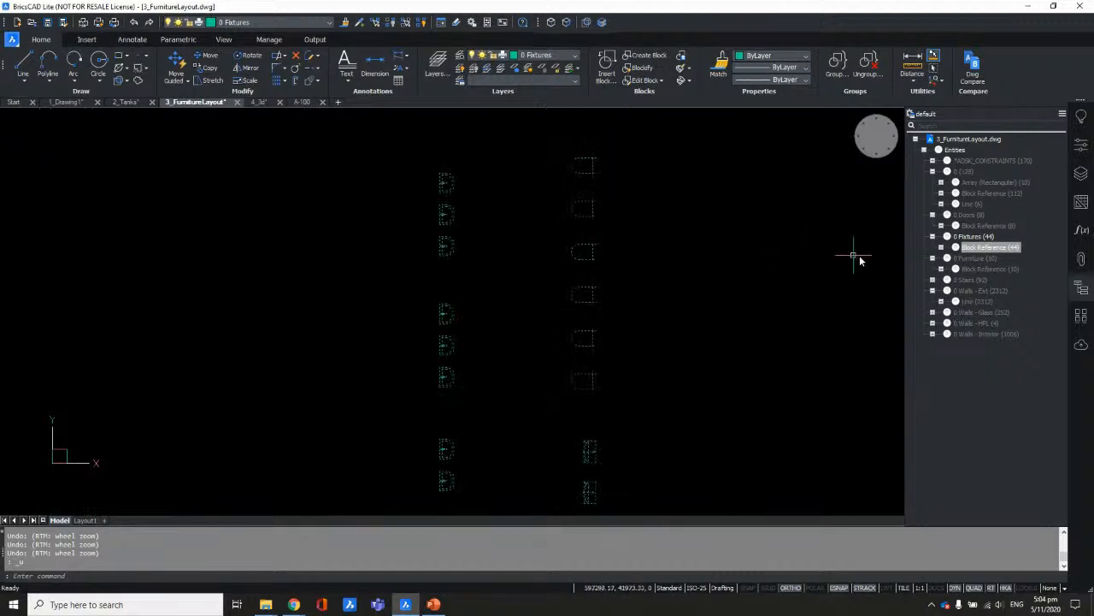
scroll(769, 248, "down", 3)
scroll(706, 252, "up", 4)
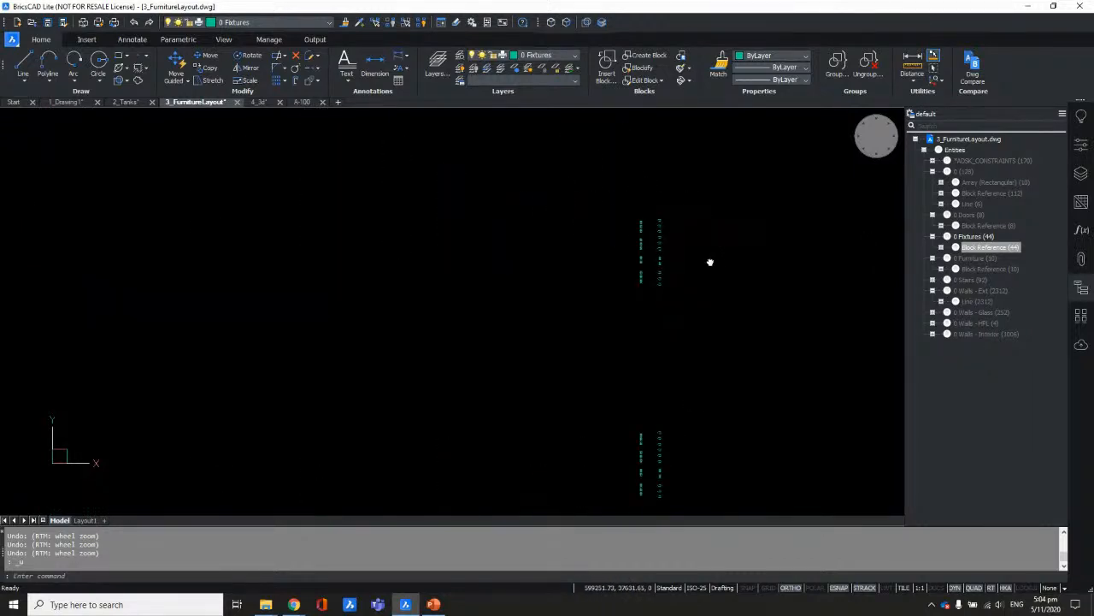
key("Escape")
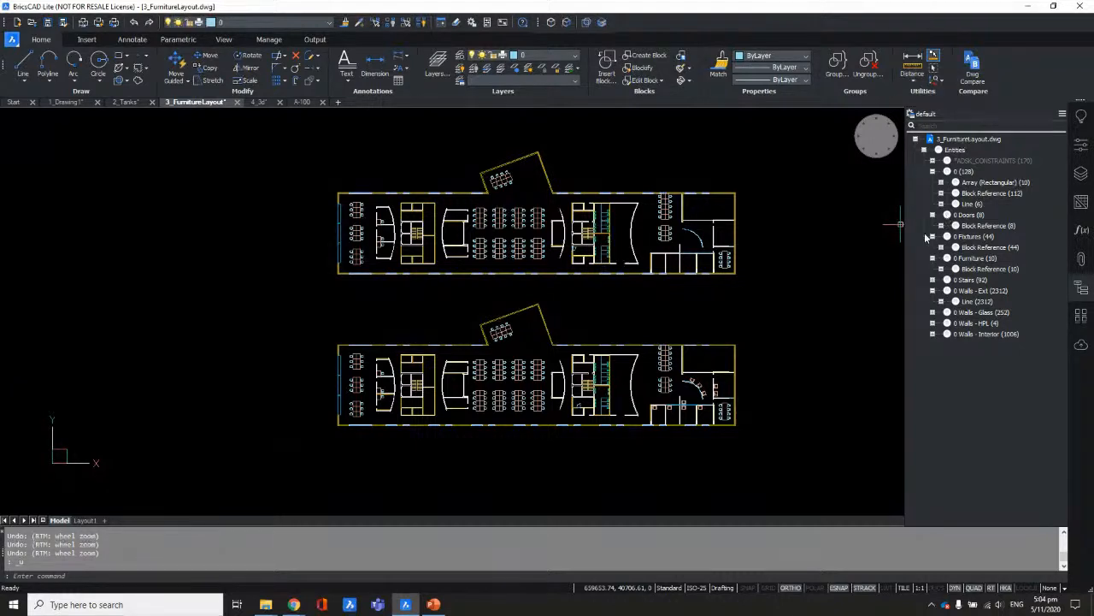
left_click(1081, 284)
Step: Recentre both floor plans and close the Structure panel
scroll(335, 309, "down", 5, "ctrl")
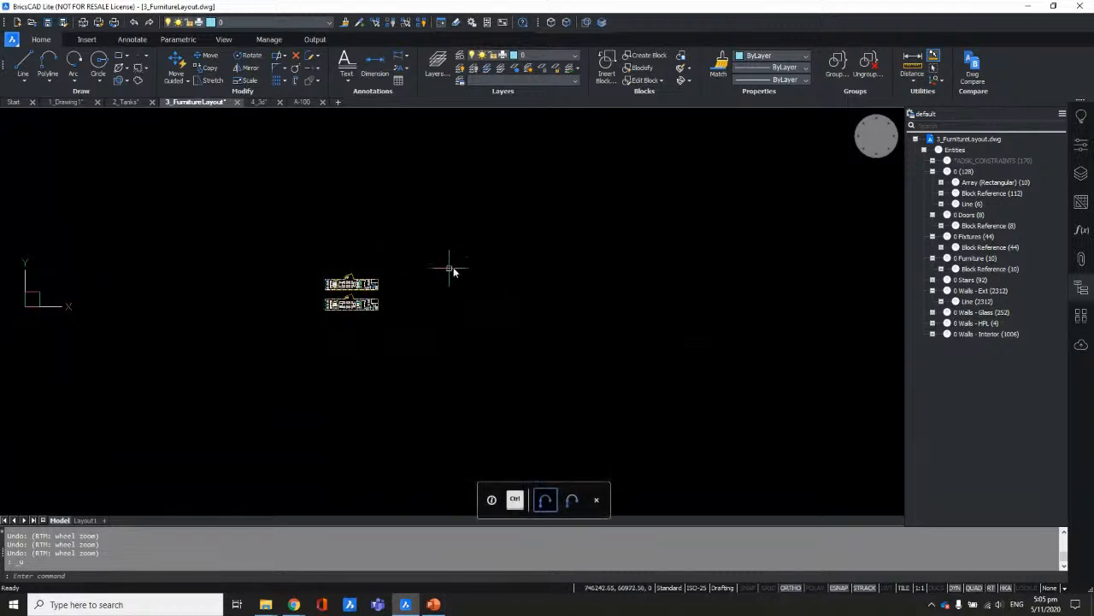
middle_click_drag(433, 274, 433, 325)
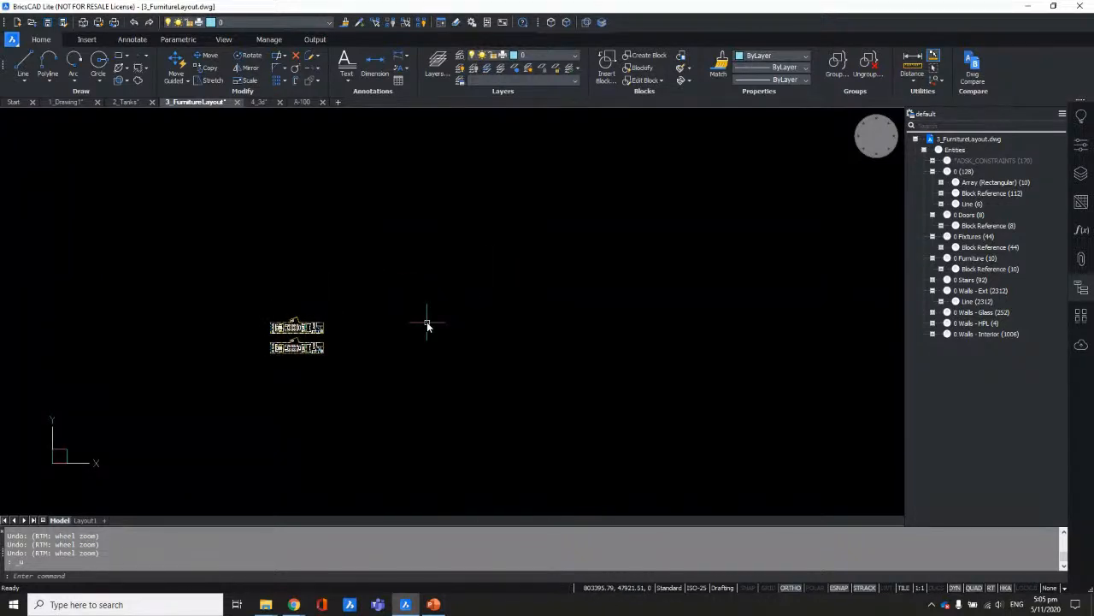
middle_click_drag(307, 350, 504, 351)
scroll(505, 350, "up", 5)
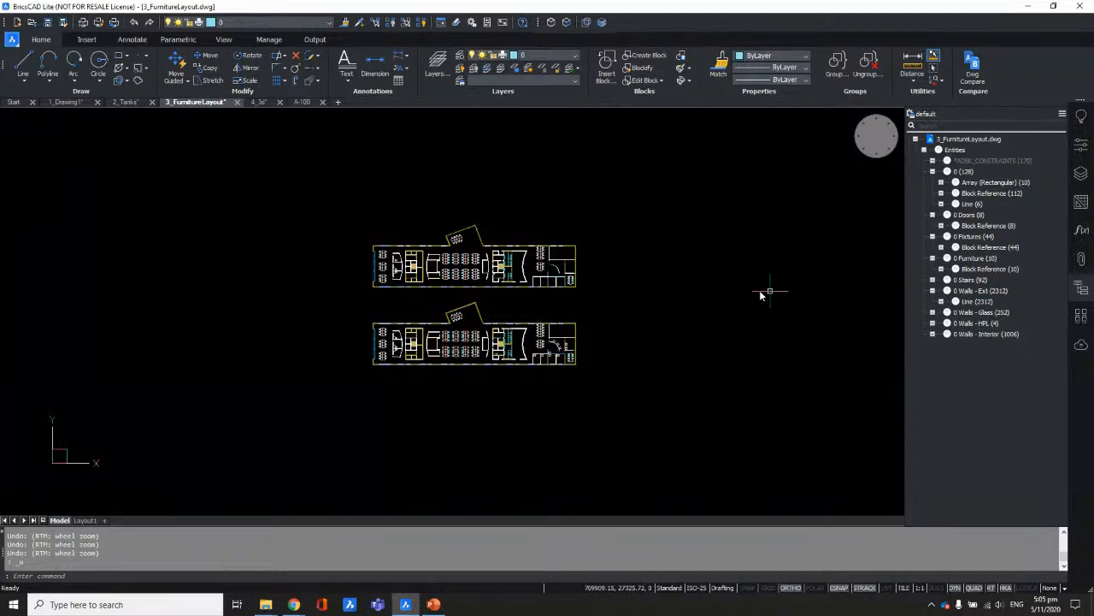
scroll(810, 298, "up", 3)
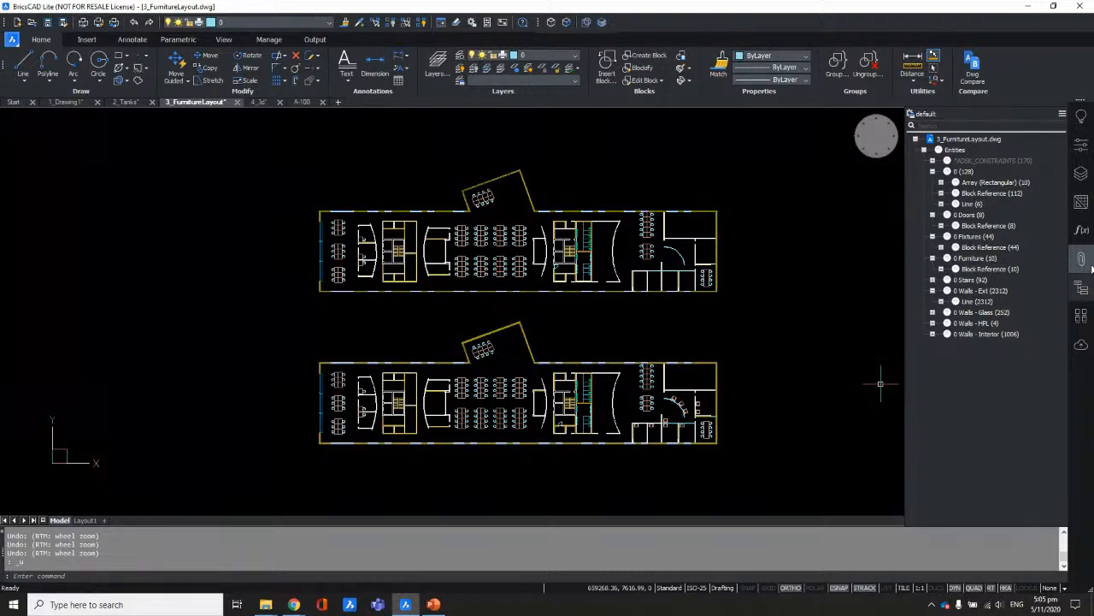
left_click(1087, 287)
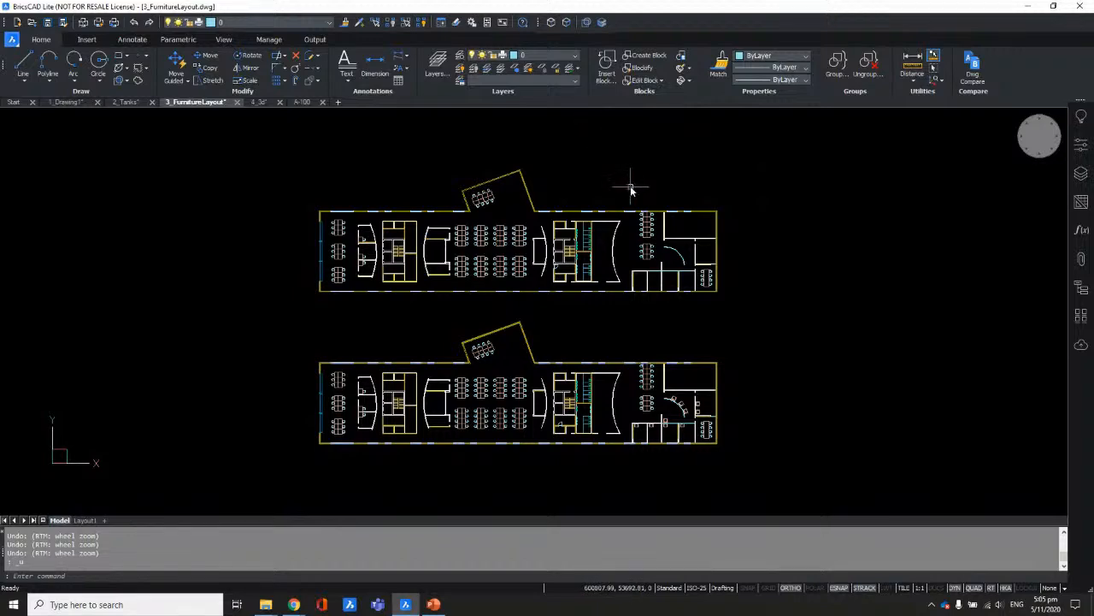
Step: Zoom to the upper plan's top wall and start Dimension in entity-selection mode
scroll(622, 185, "up", 1)
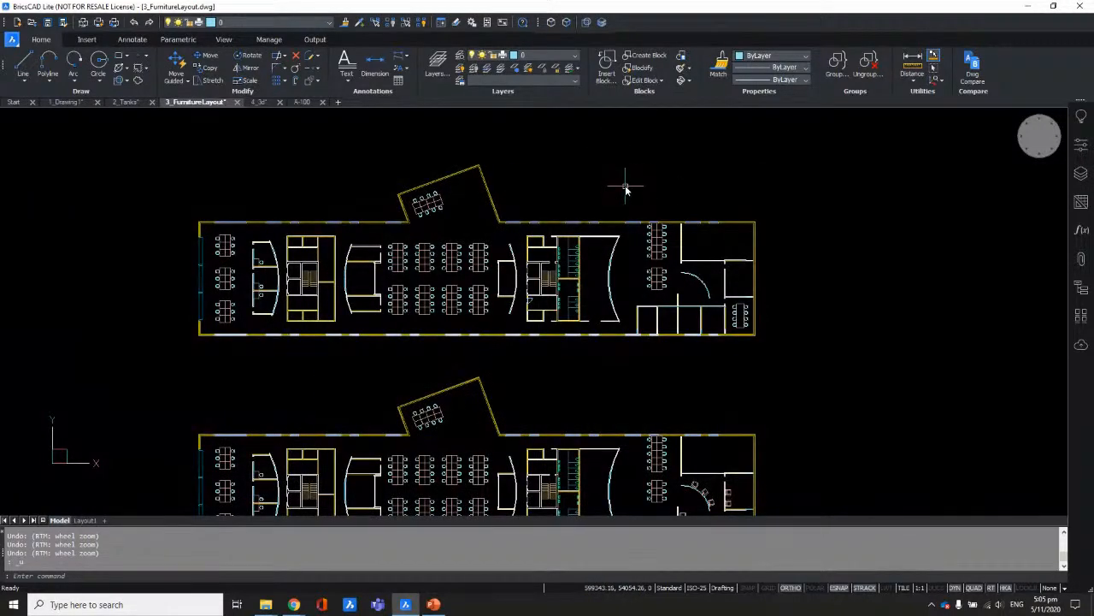
middle_click_drag(665, 194, 684, 229)
scroll(684, 239, "up", 4)
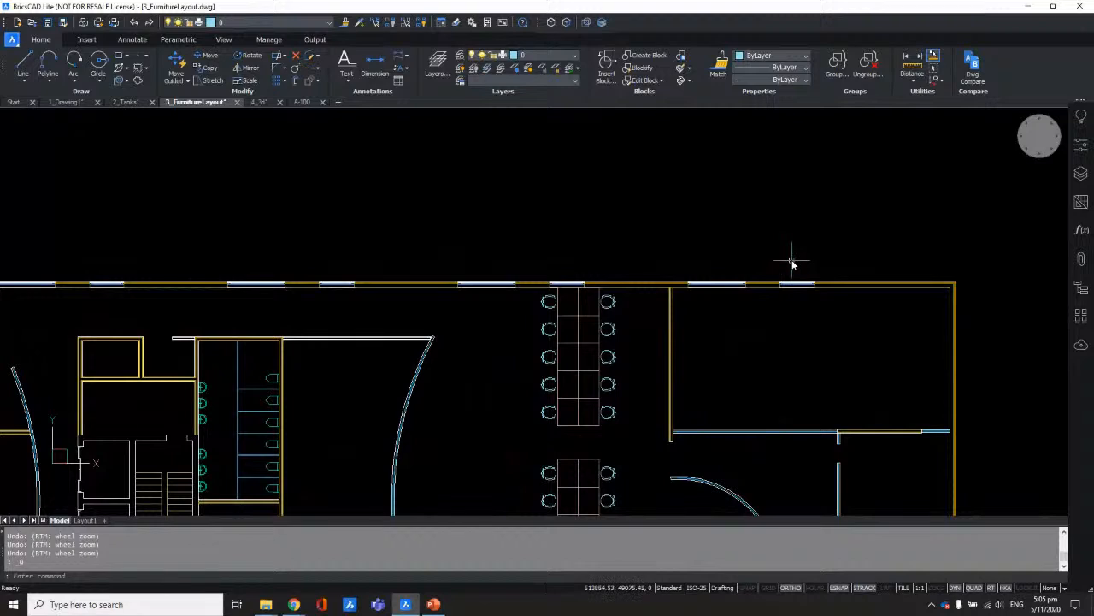
scroll(793, 260, "up", 2)
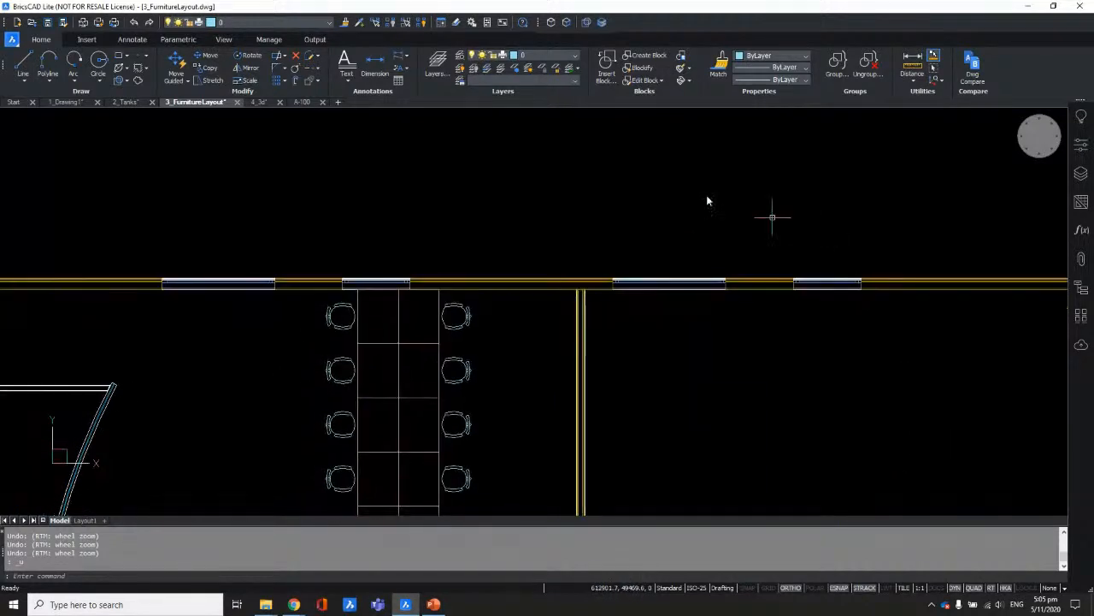
left_click(132, 39)
left_click(193, 81)
scroll(842, 279, "up", 3)
middle_click_drag(844, 277, 817, 266)
scroll(848, 286, "up", 1)
key("Return")
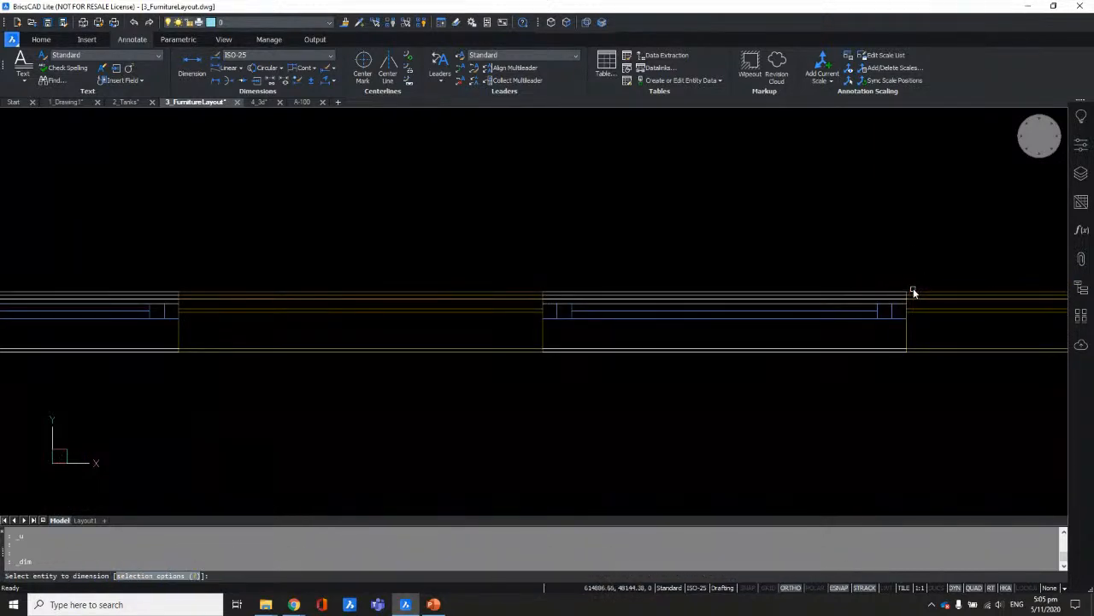
Step: Dimension the first window opening with a 1500 dimension placed above it
scroll(914, 292, "up", 2)
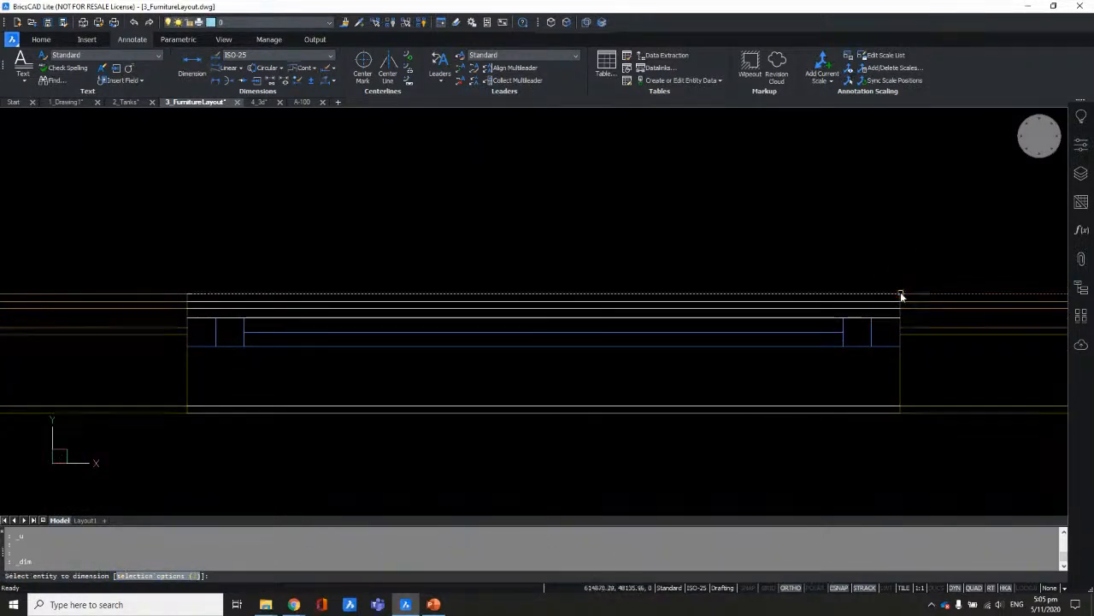
left_click(900, 294)
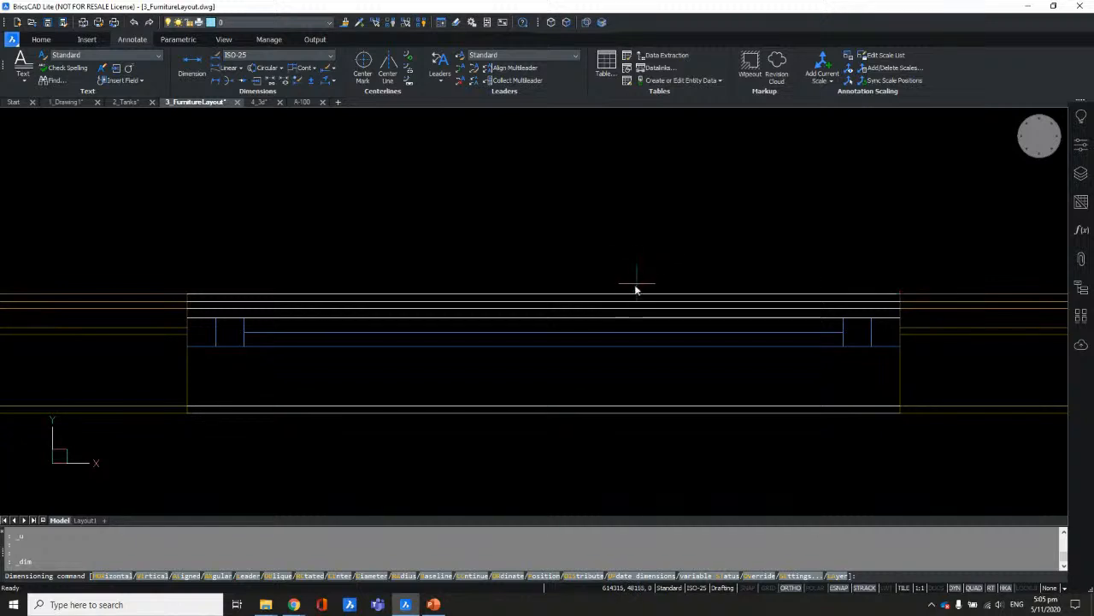
key("Escape")
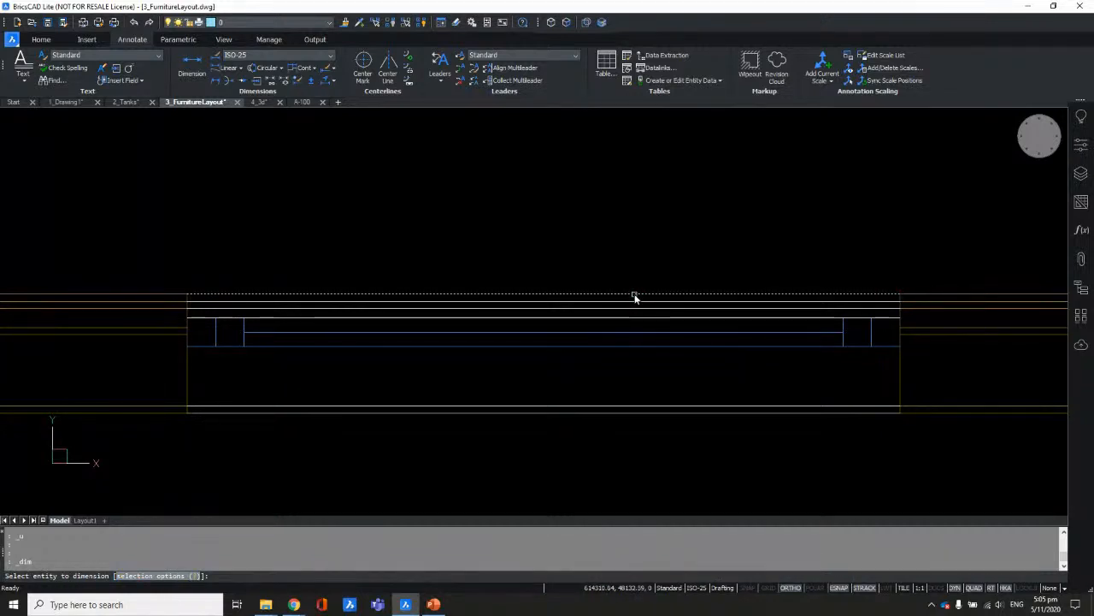
left_click(636, 297)
scroll(773, 370, "down", 3)
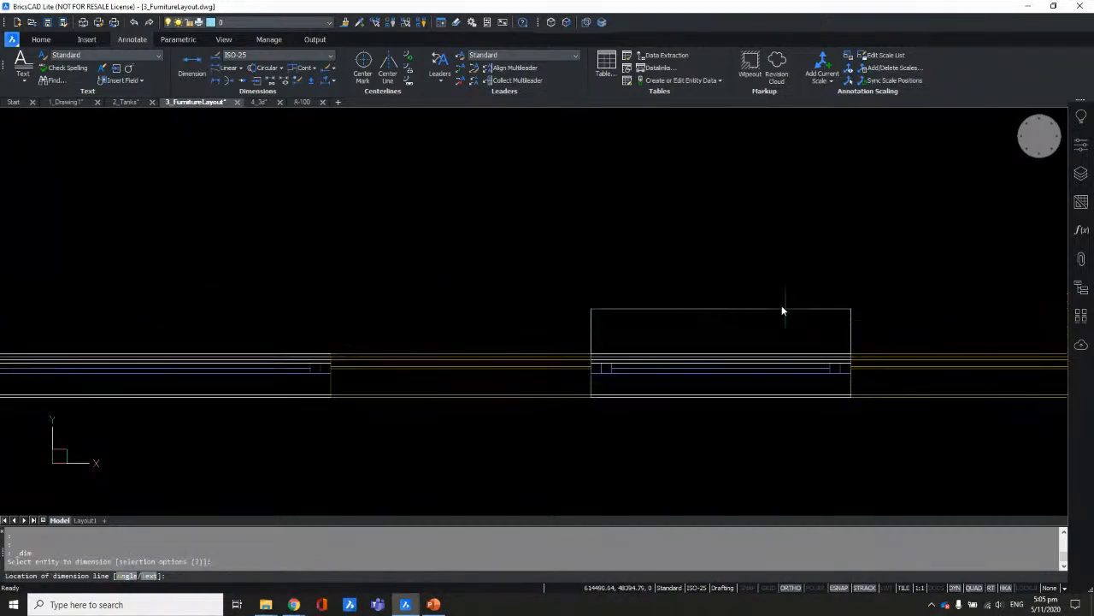
left_click(735, 283)
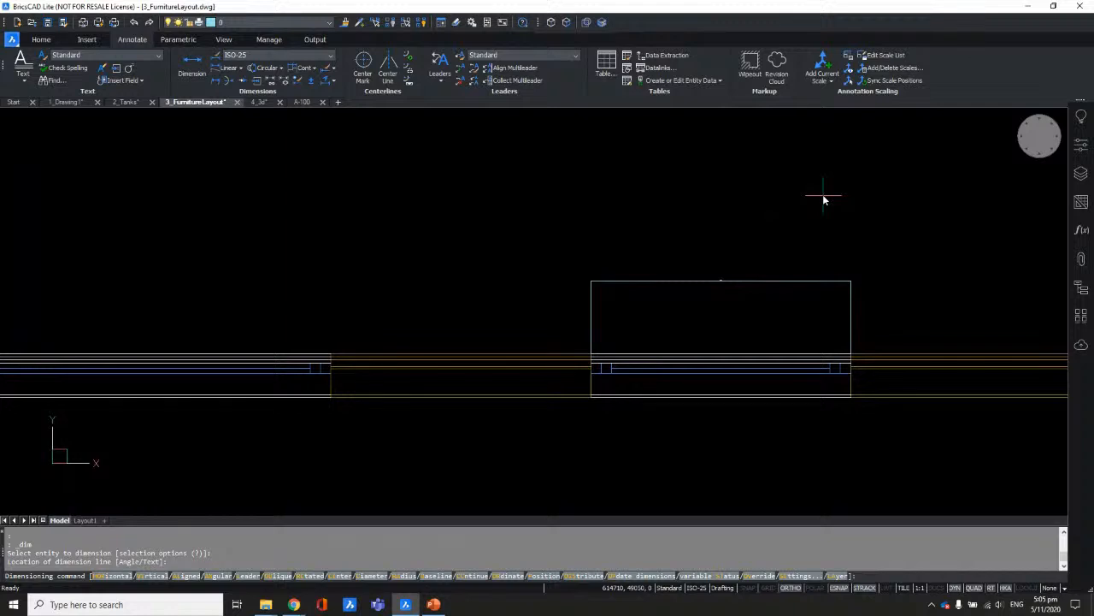
scroll(825, 200, "down", 2)
key("Return")
Step: Select the new 1500 dimension and change its style to ISO
middle_click_drag(706, 191, 776, 188)
scroll(821, 239, "up", 3)
scroll(837, 251, "up", 4)
scroll(783, 313, "down", 4)
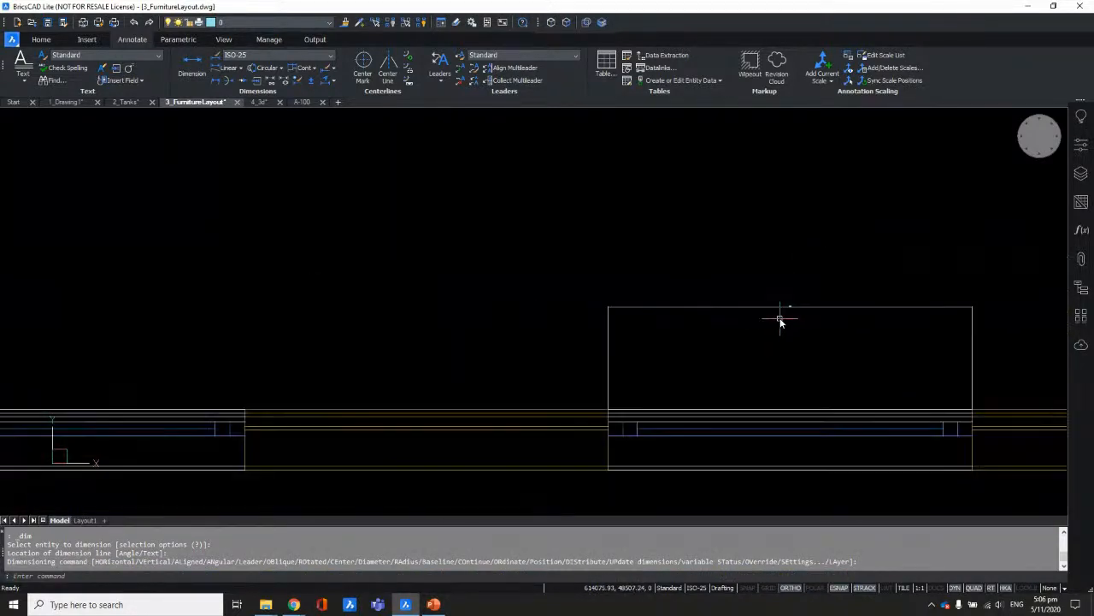
middle_click_drag(652, 349, 687, 290)
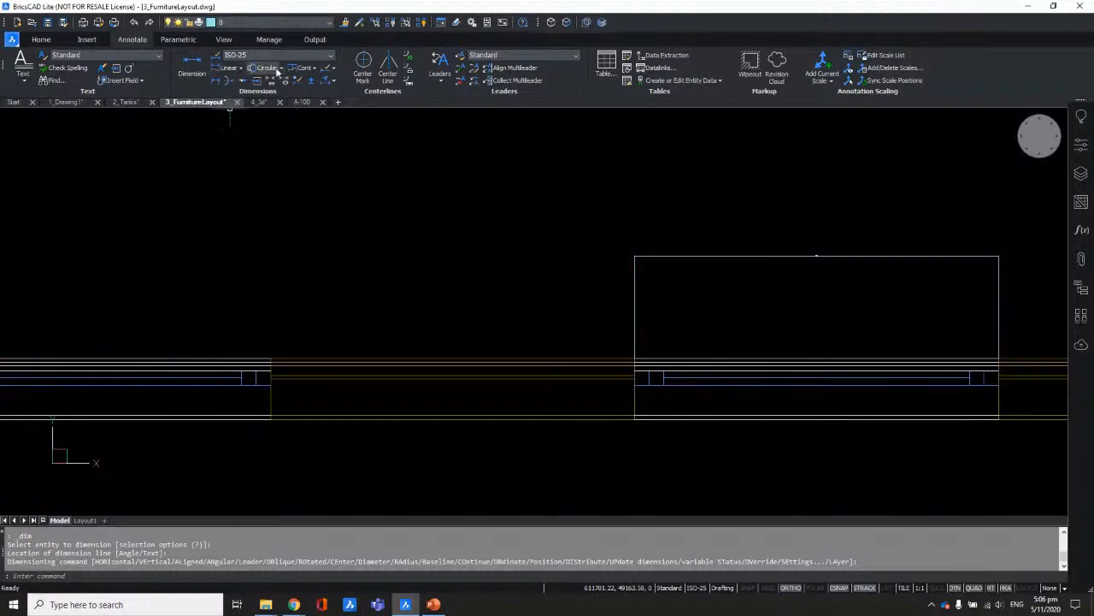
left_click_drag(721, 200, 567, 294)
left_click(329, 55)
left_click(293, 67)
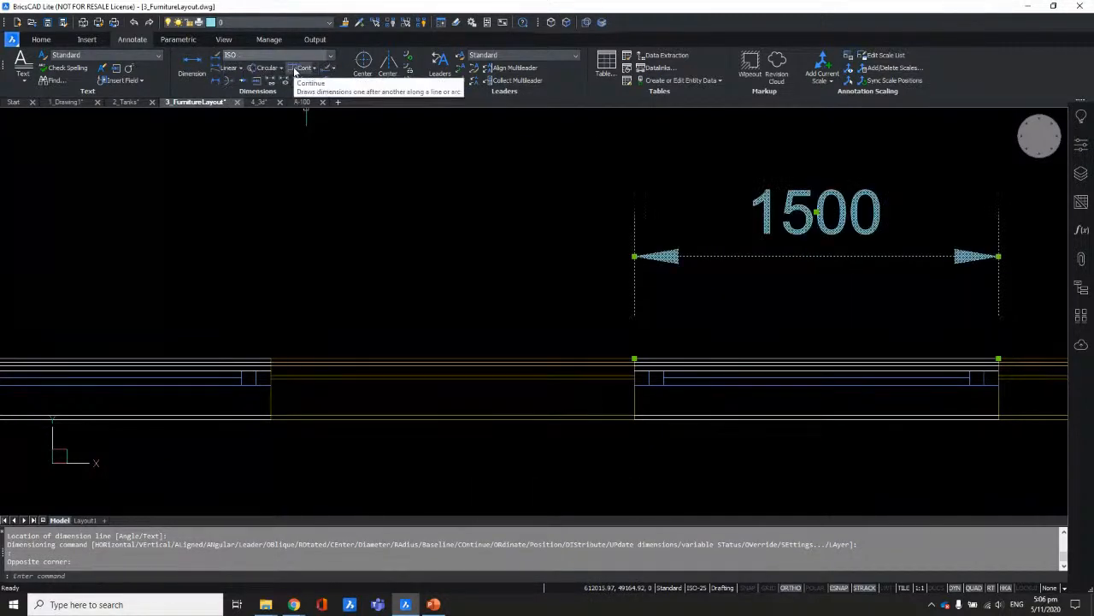
scroll(632, 265, "down", 3)
middle_click_drag(551, 254, 712, 276)
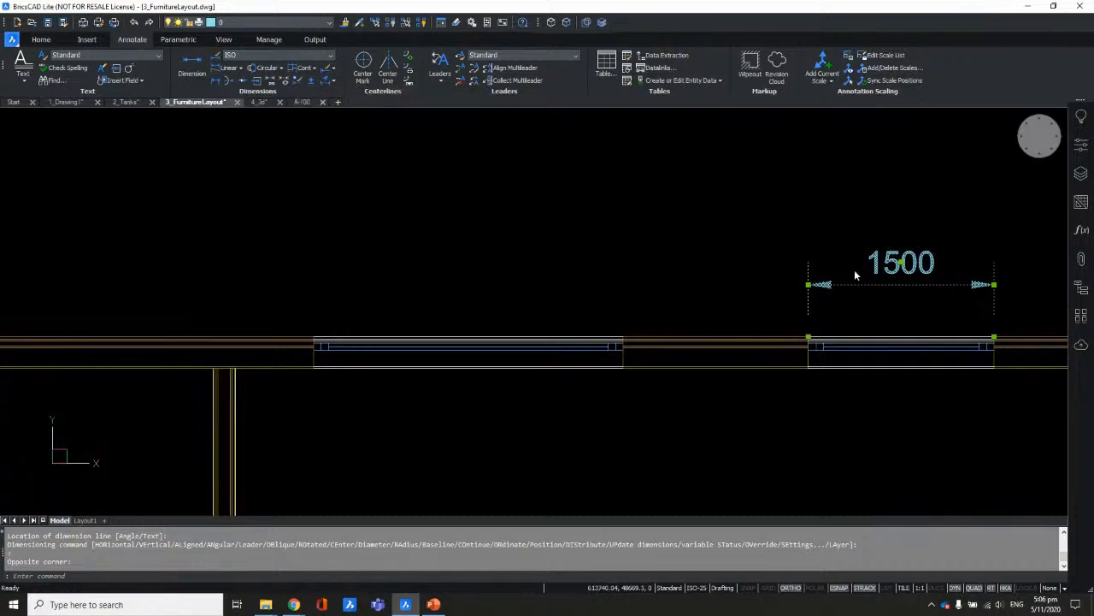
key("Escape")
Step: Try dimensioning the neighbouring window, then cancel and undo back to the single 1500 dimension
left_click(187, 75)
scroll(795, 332, "up", 5)
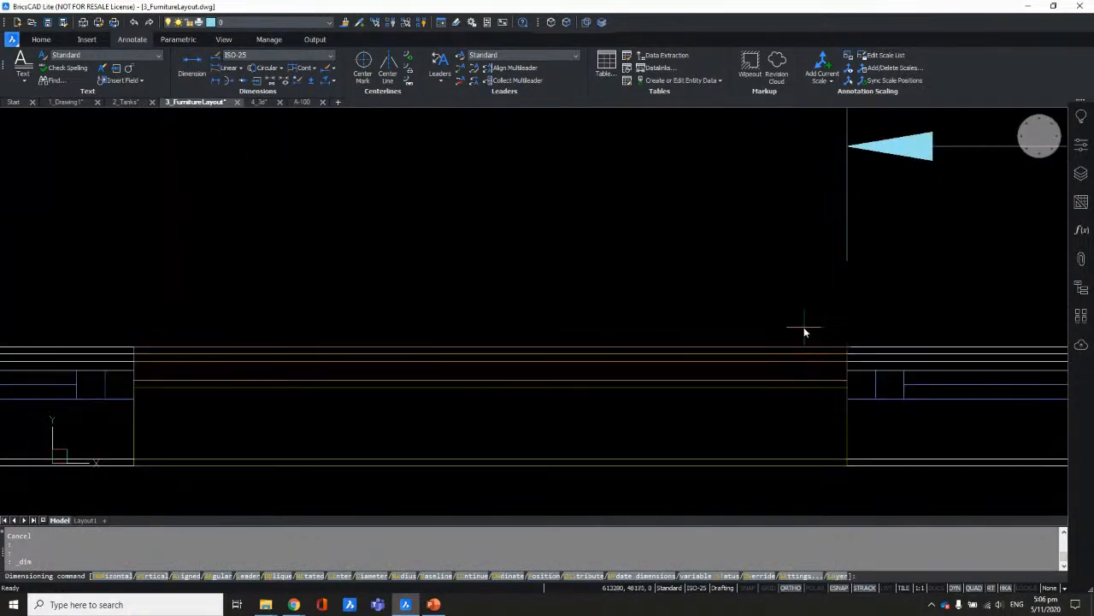
key("Return")
left_click(800, 352)
scroll(804, 353, "down", 3)
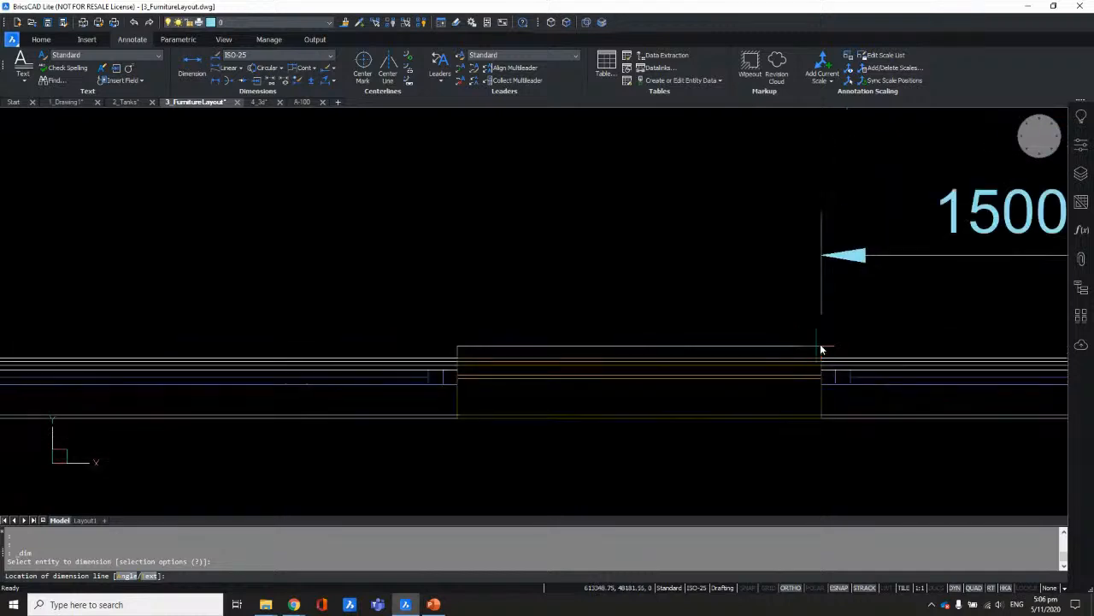
left_click(880, 254)
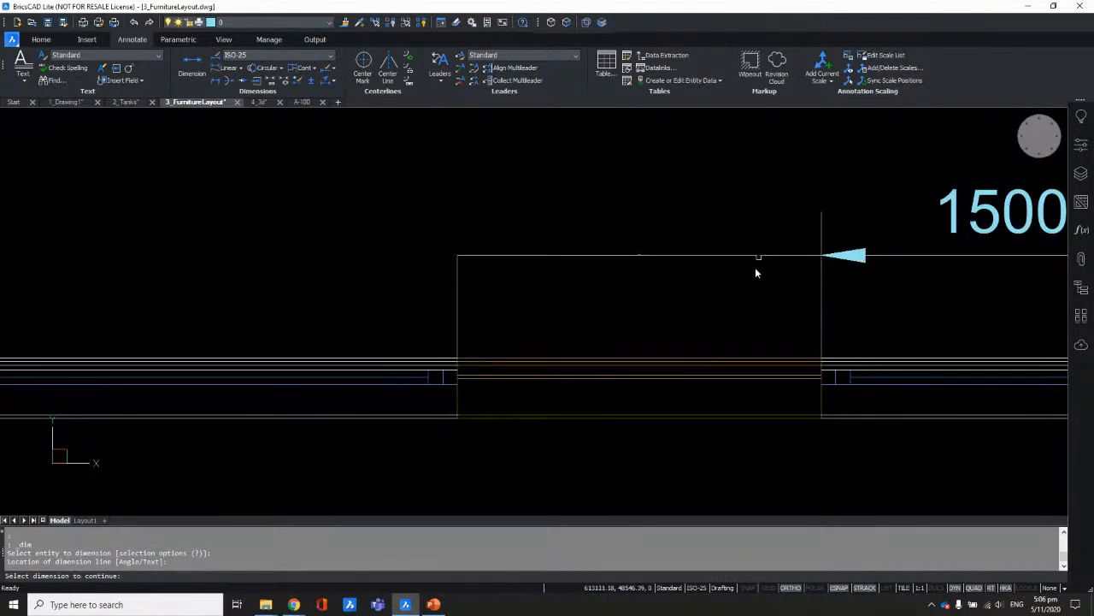
scroll(684, 260, "down", 3)
scroll(507, 260, "up", 2)
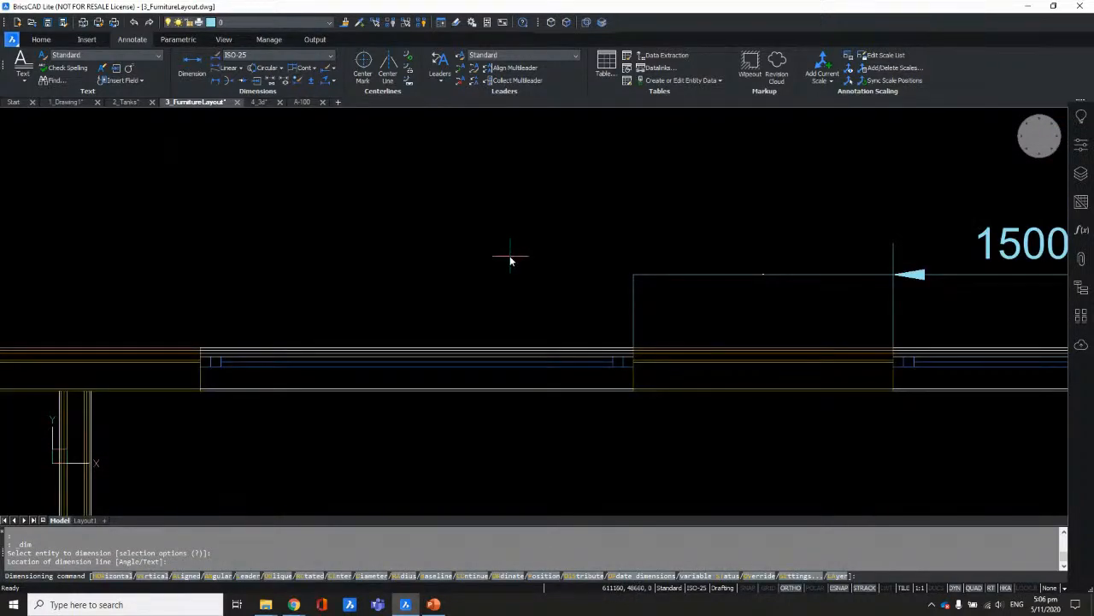
key("Escape")
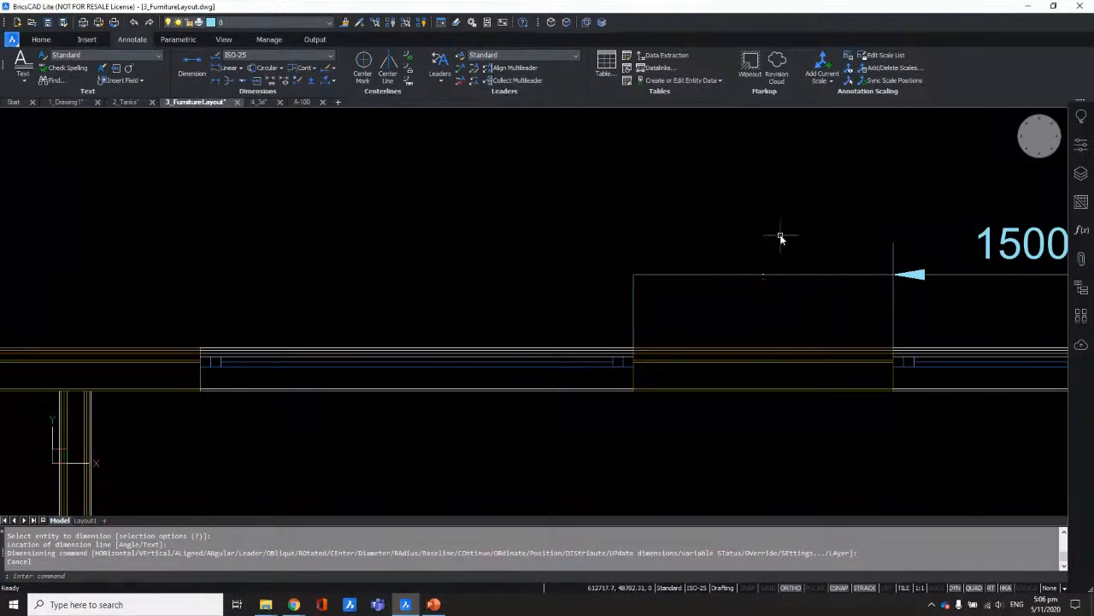
key("ctrl+z")
key("ctrl+z")
key("ctrl+z")
key("ctrl+z")
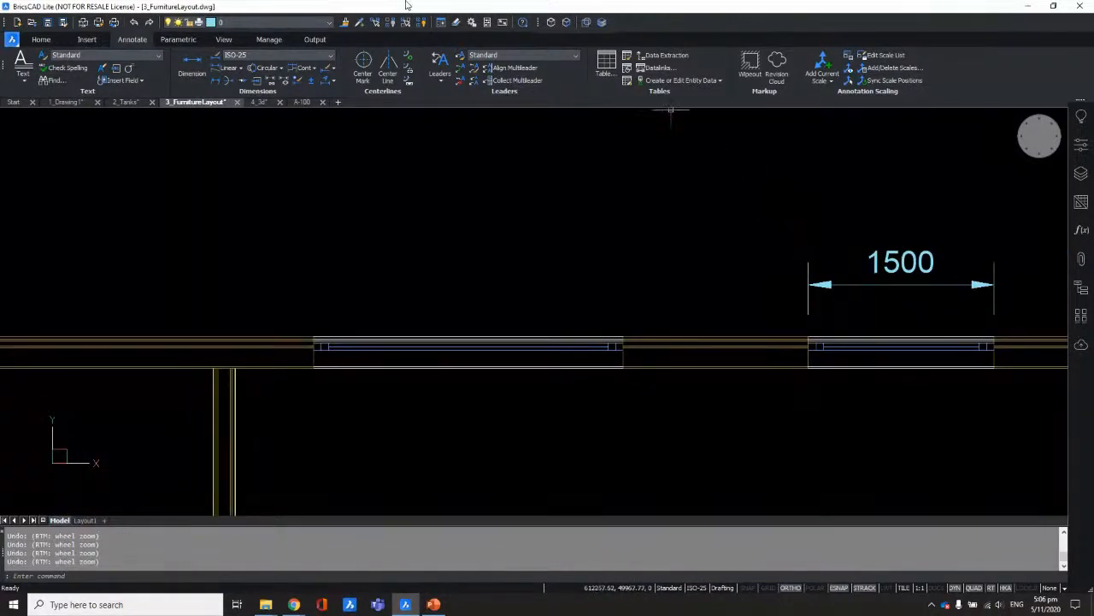
Step: Make ISO the current dimension style and dimension the second window at 1500
left_click(328, 55)
left_click(274, 70)
left_click(198, 68)
scroll(744, 342, "up", 5)
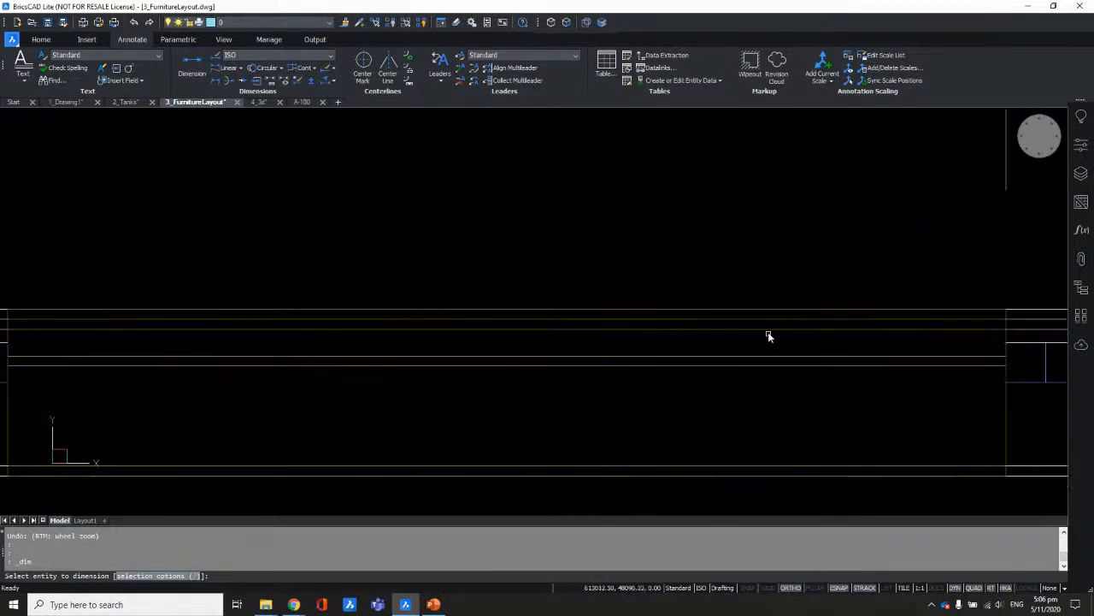
left_click(767, 310)
scroll(767, 310, "down", 5)
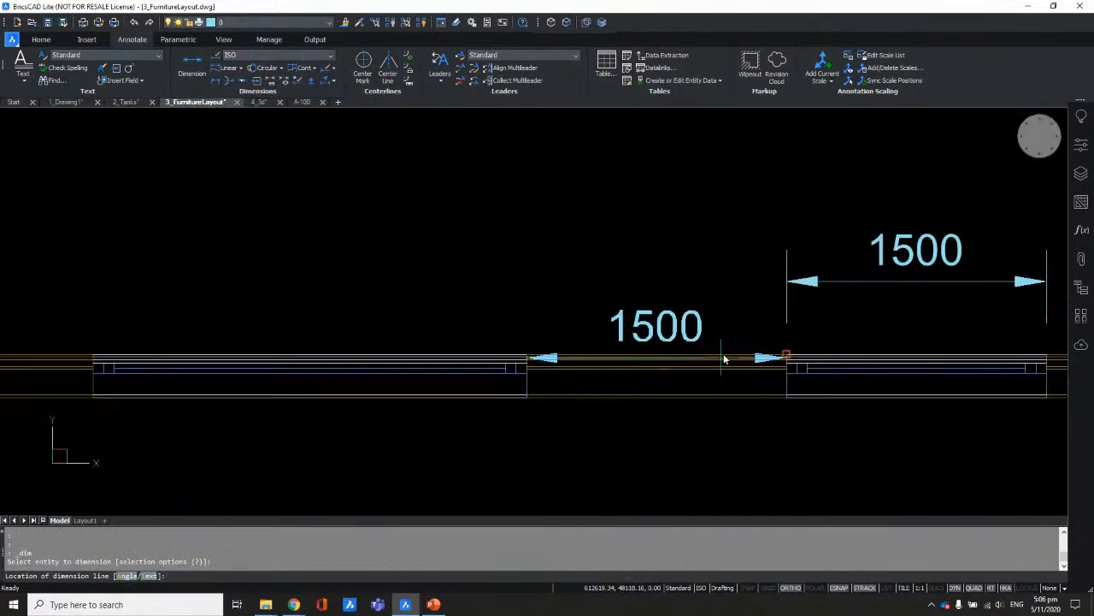
left_click(820, 287)
scroll(518, 245, "down", 3)
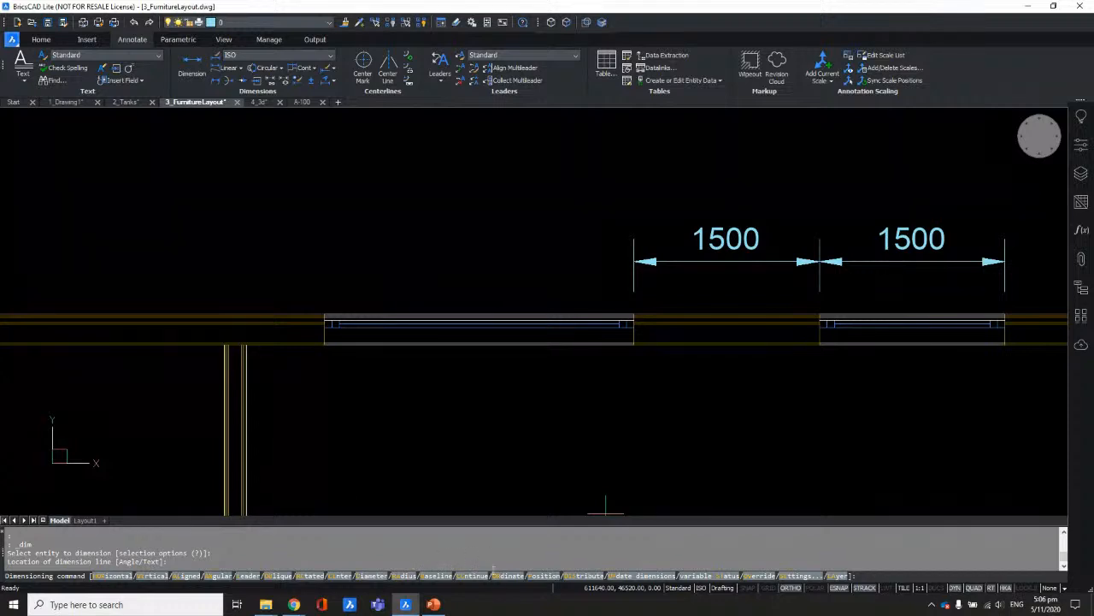
Step: Continue the dimension chain to the following window corners, including 2500 and 1500
left_click(471, 578)
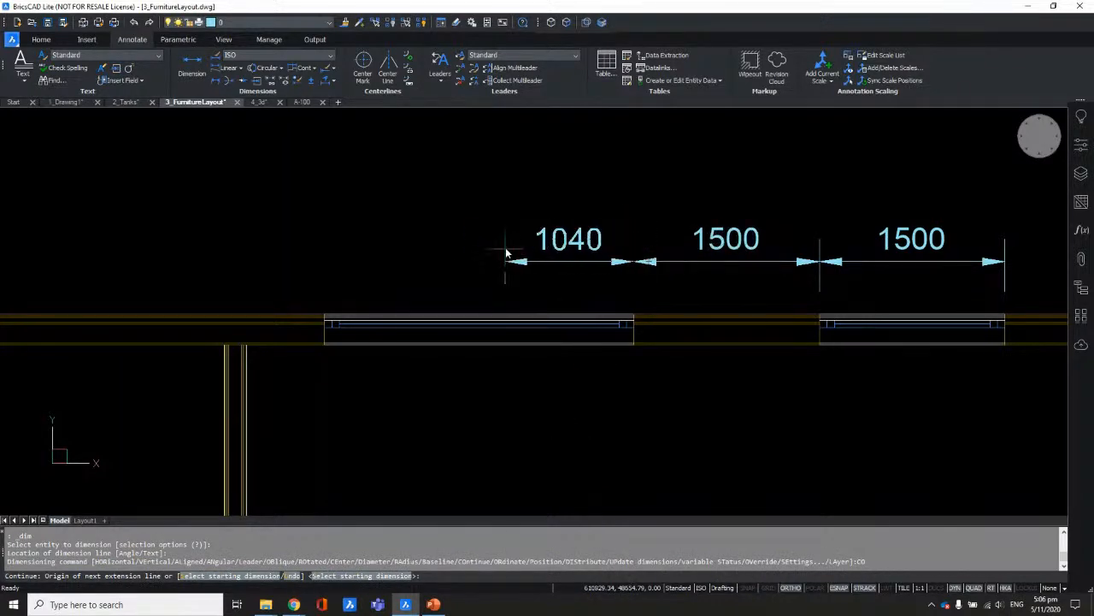
scroll(532, 247, "up", 6)
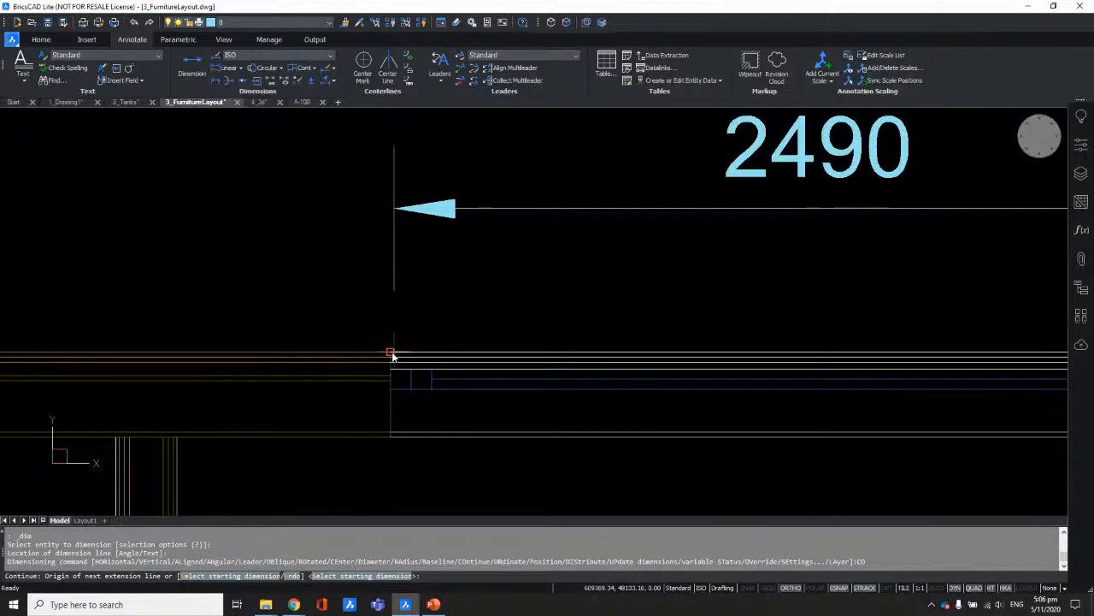
left_click(391, 352)
scroll(743, 328, "down", 5)
middle_click_drag(417, 306, 674, 286)
scroll(533, 293, "up", 4)
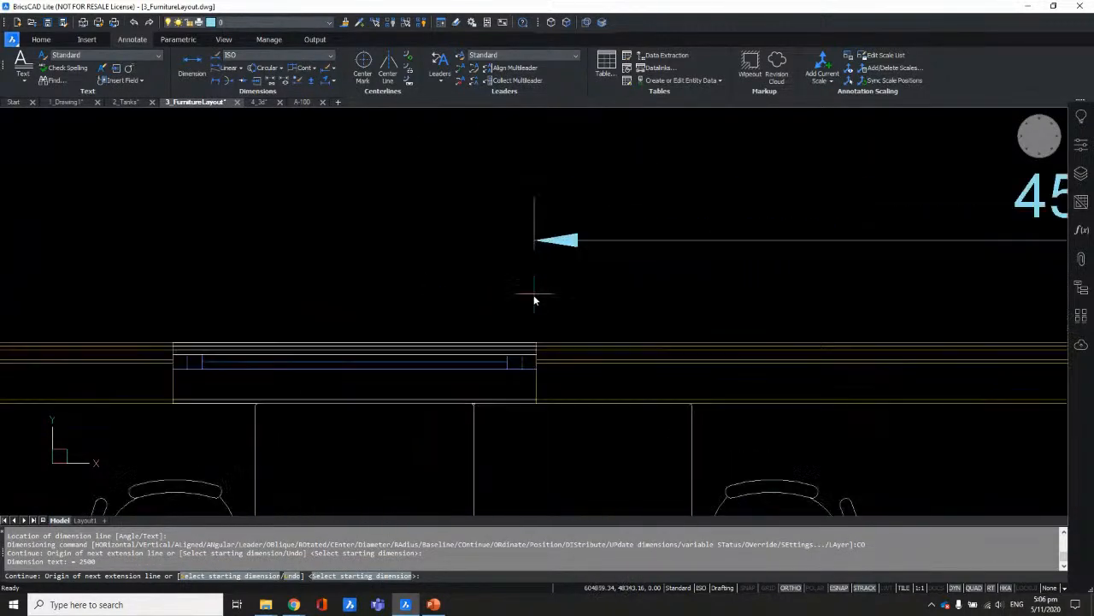
left_click(537, 362)
scroll(446, 347, "down", 2)
scroll(598, 359, "up", 3)
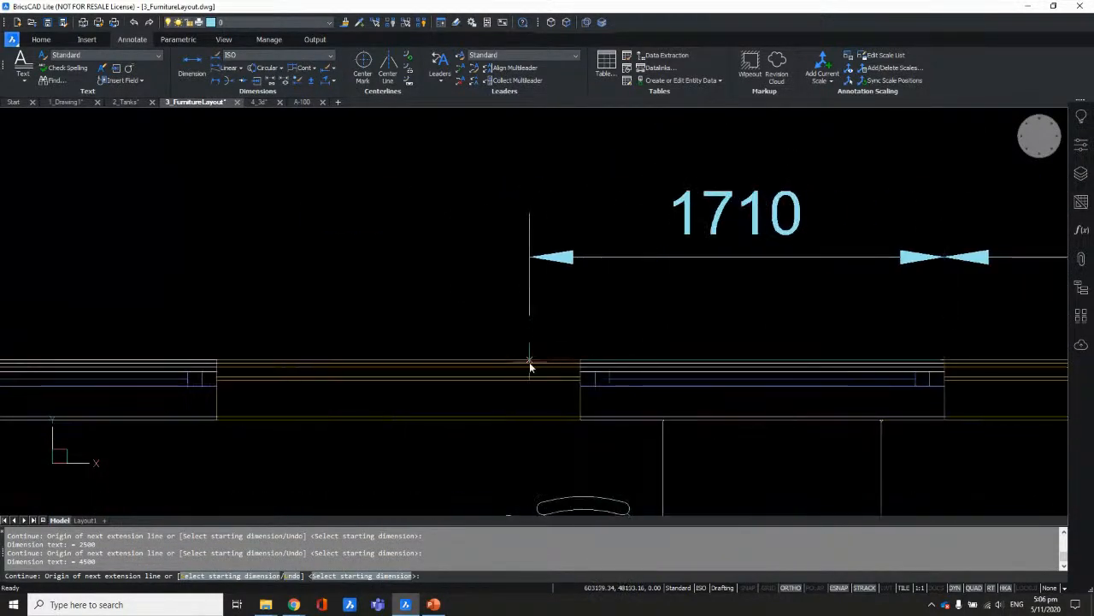
left_click(705, 332)
scroll(354, 342, "down", 2)
scroll(440, 318, "up", 2)
scroll(410, 316, "down", 2)
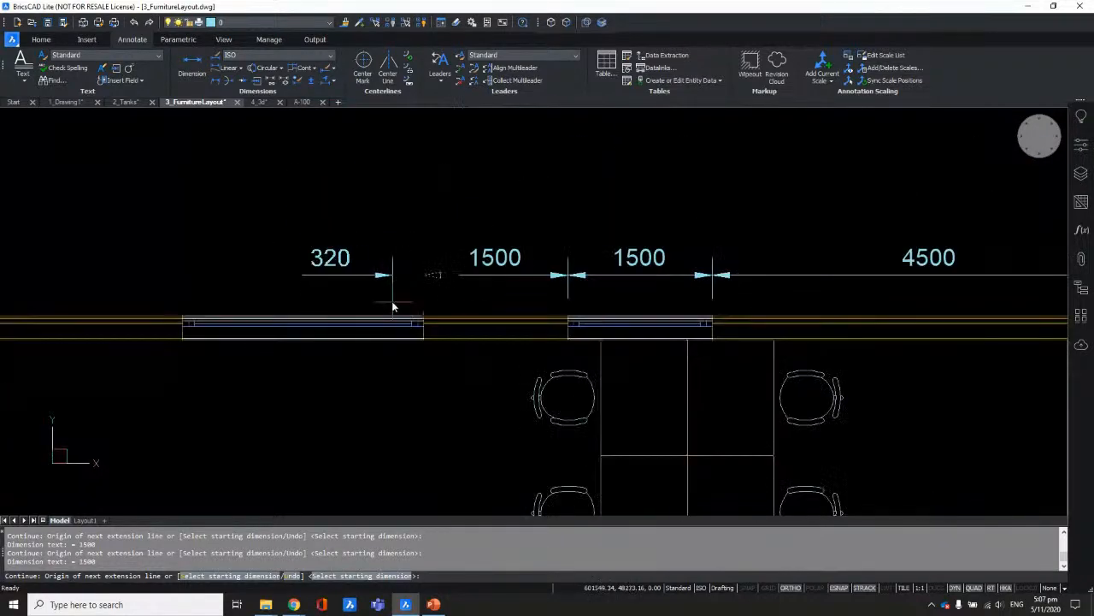
scroll(488, 215, "down", 1)
Step: End the continued dimension chain and zoom out to frame both floor plans
key("Return")
scroll(539, 213, "down", 3)
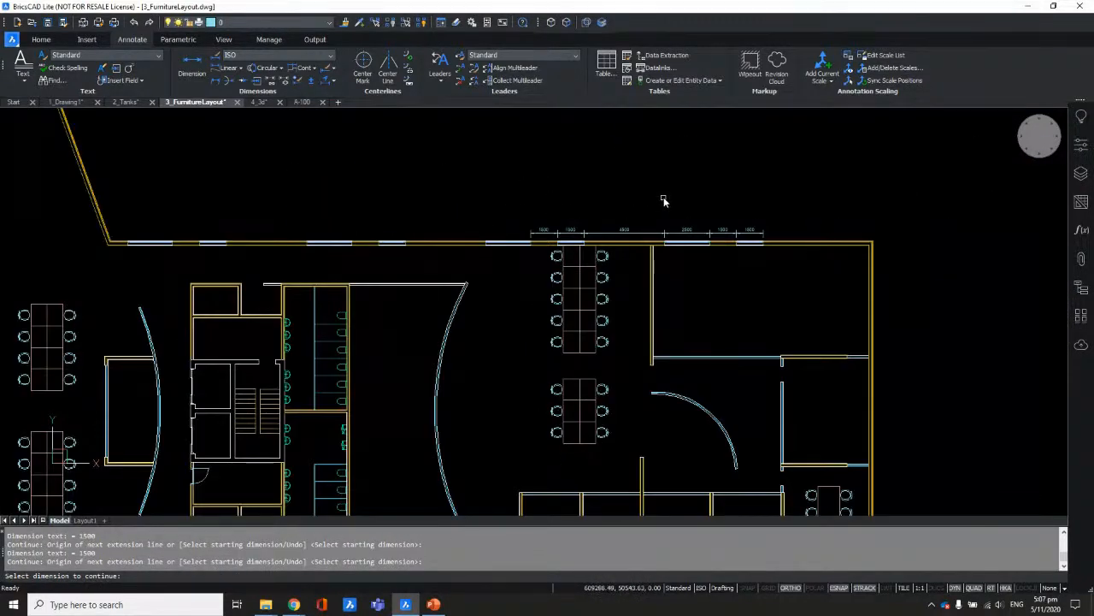
key("Return")
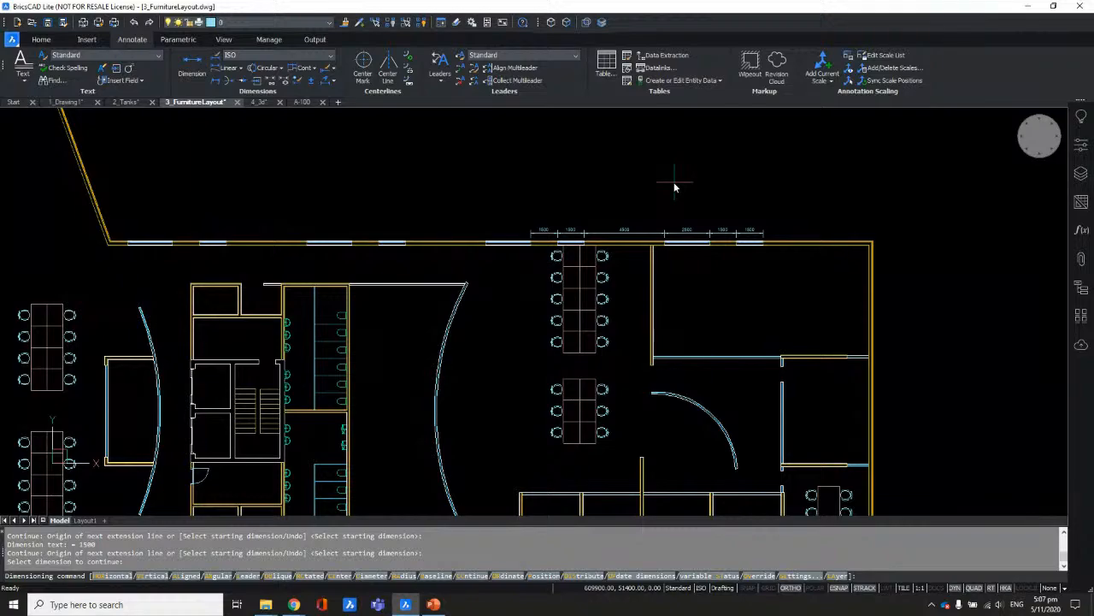
key("Escape")
scroll(684, 181, "down", 4)
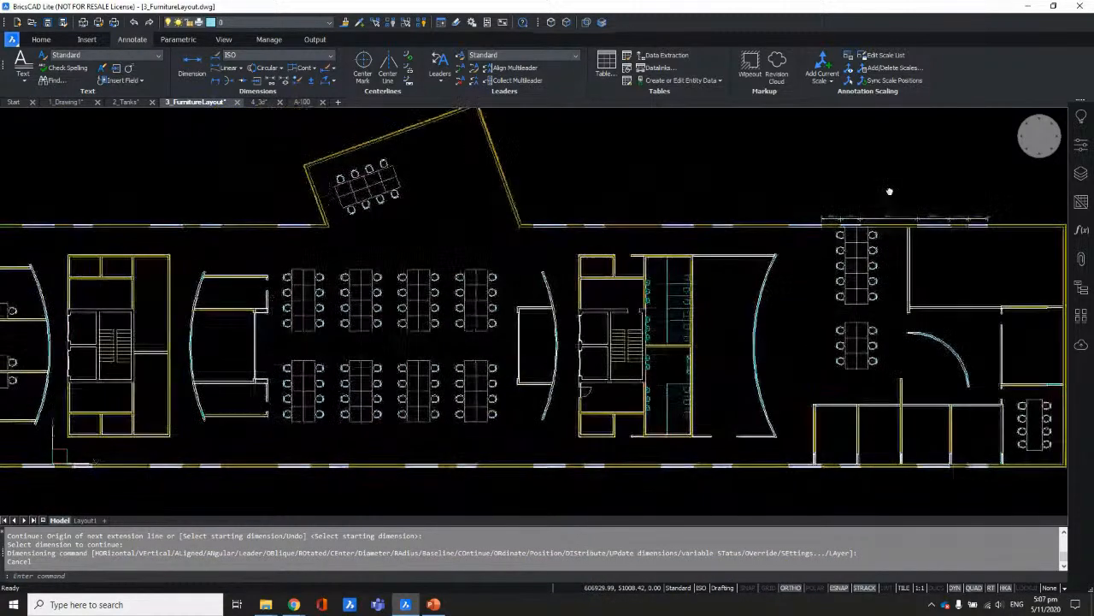
middle_click_drag(750, 194, 827, 231)
scroll(684, 213, "down", 3)
middle_click_drag(679, 208, 716, 196)
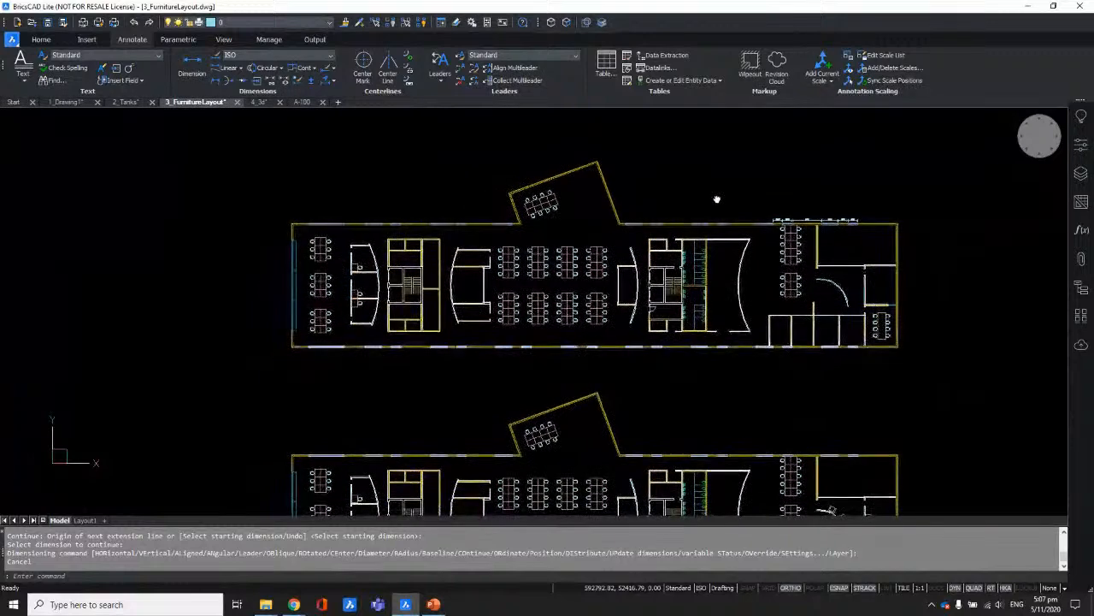
scroll(647, 206, "down", 2)
middle_click_drag(700, 234, 616, 222)
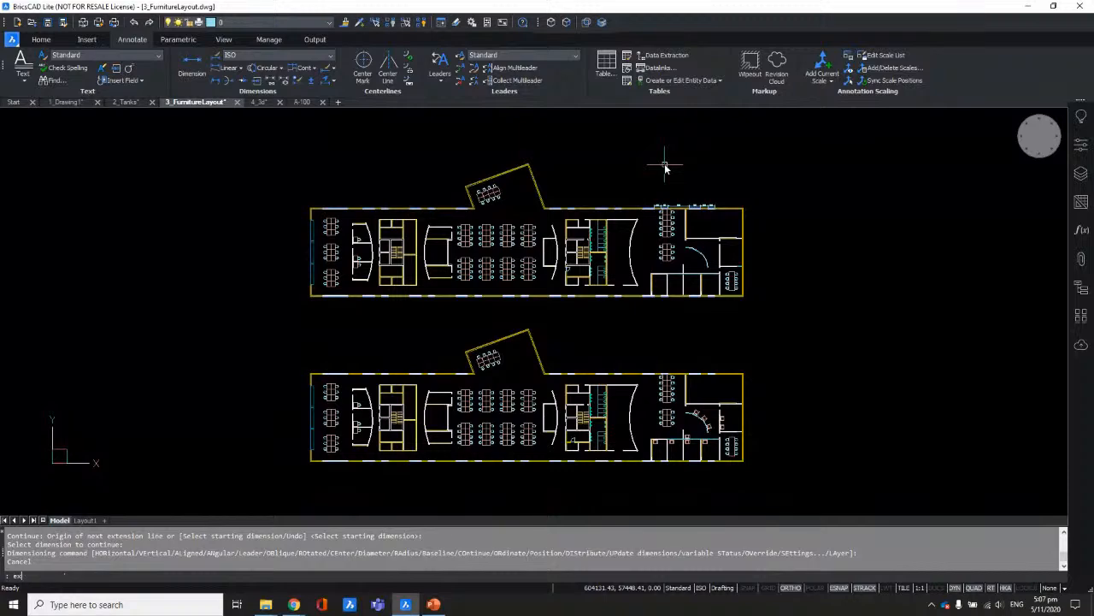
Step: Open Drawing Explorer, move it aside, and widen the drawings tree to show full paths
type("ORER")
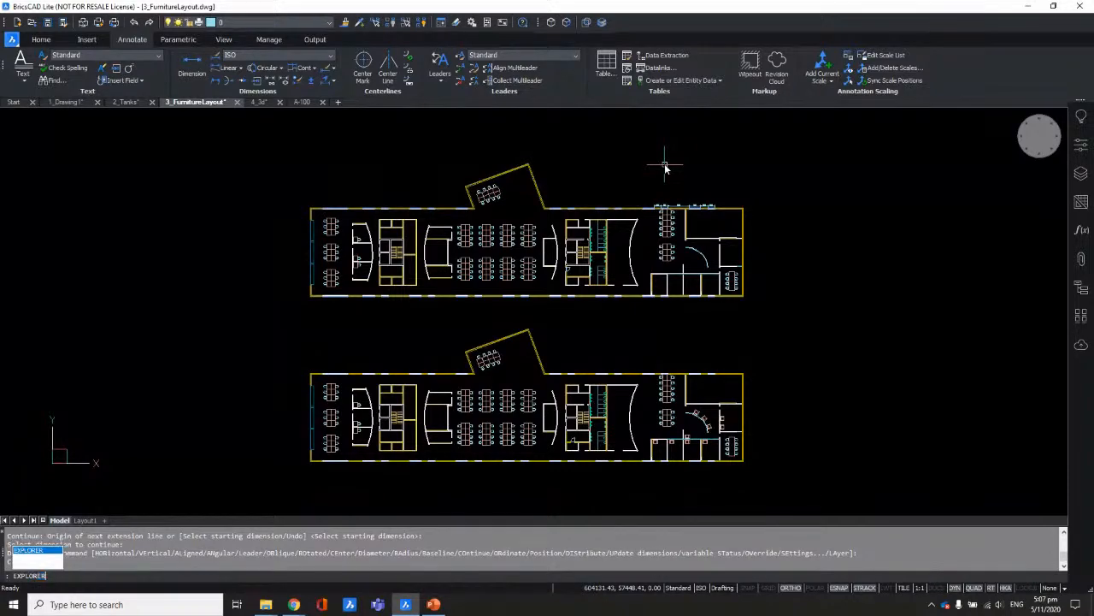
key("Return")
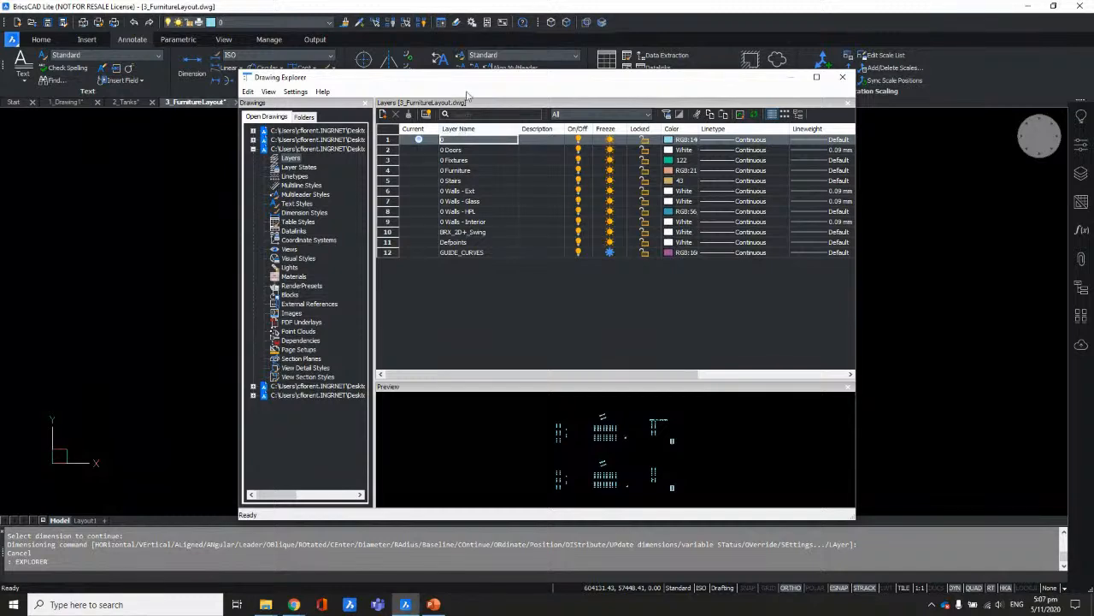
mouse_move(472, 89)
left_mouse_down()
mouse_move(629, 94)
mouse_move(617, 97)
mouse_move(655, 79)
left_mouse_up()
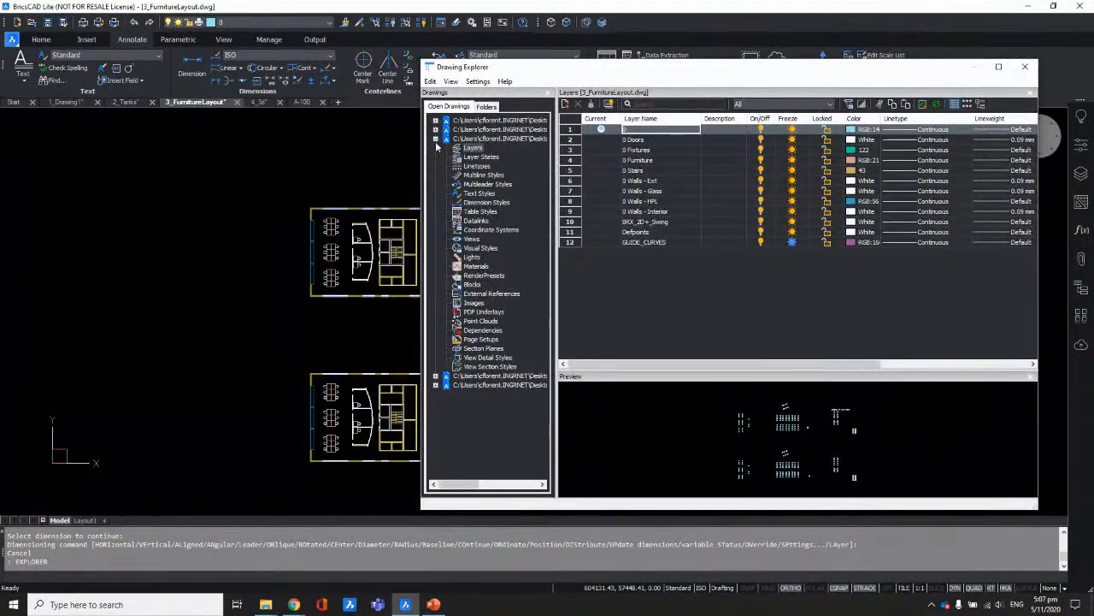
left_click(435, 139)
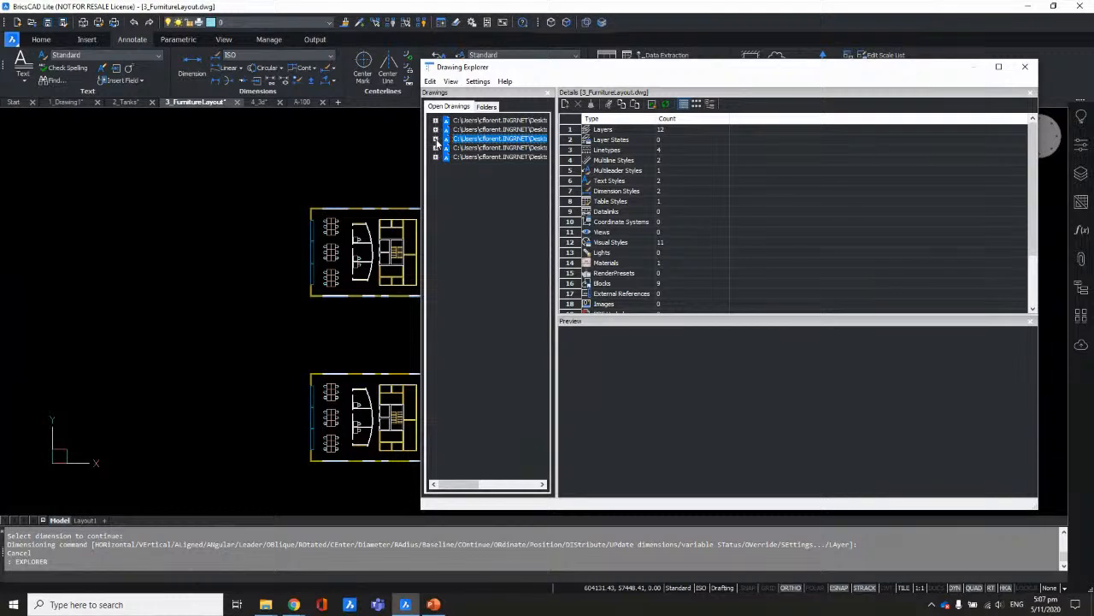
left_click(436, 139)
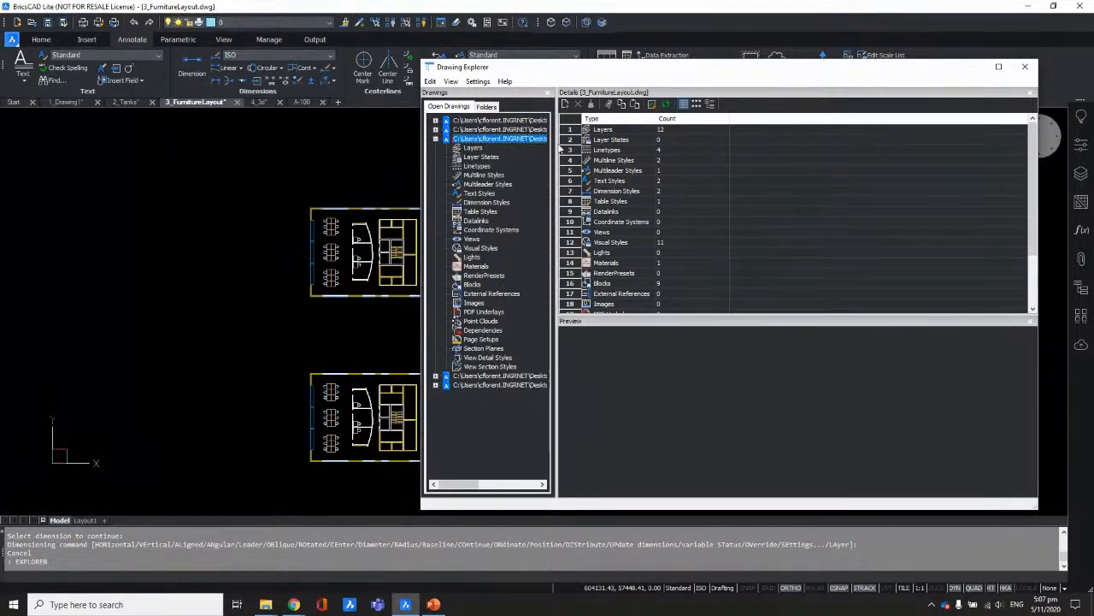
left_click_drag(555, 142, 737, 144)
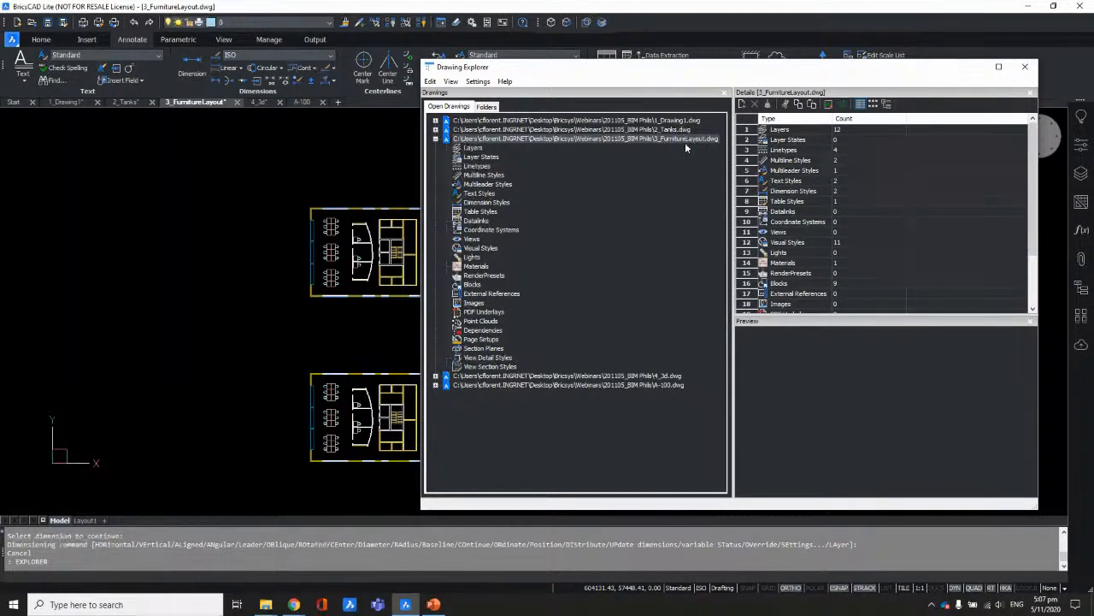
left_click_drag(502, 70, 731, 84)
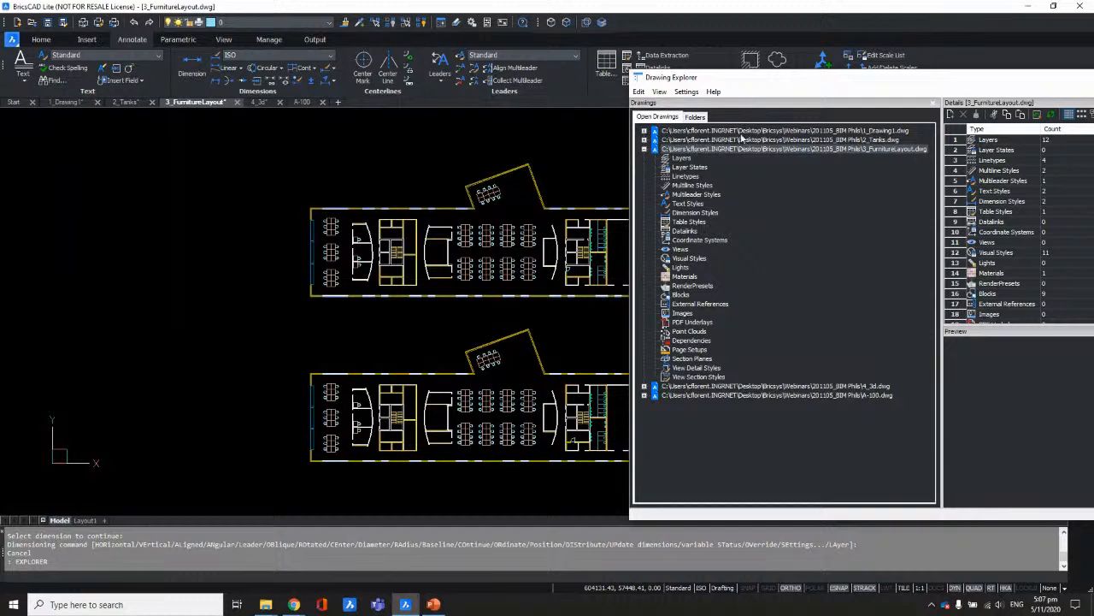
Step: Browse 1_Drawing1 and 2_Tanks, then show 3_FurnitureLayout's dimension styles ISO and ISO-25
left_click(882, 132)
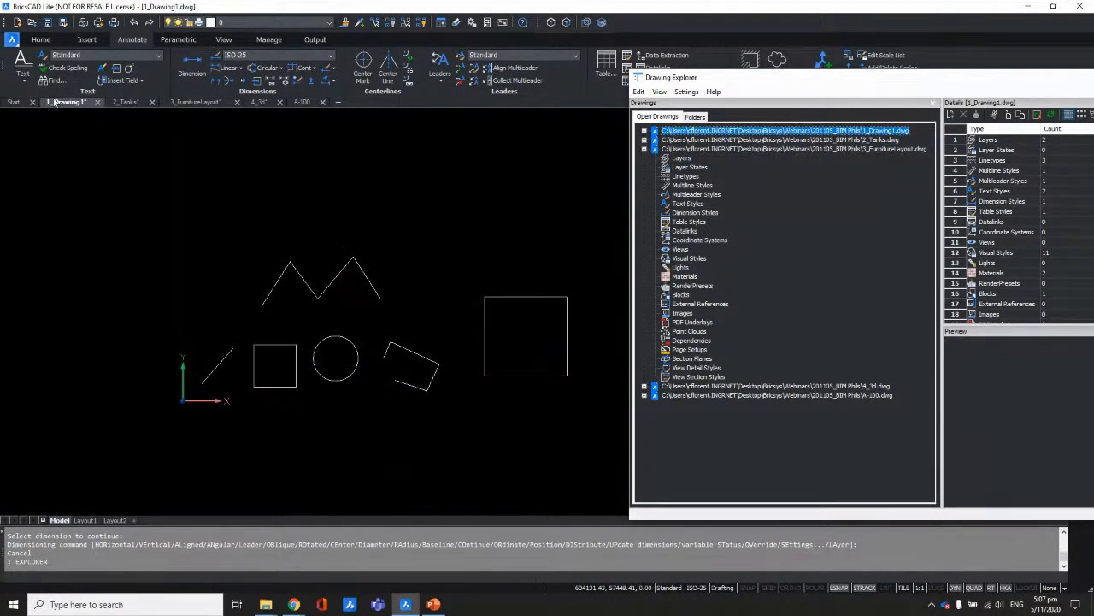
left_click(840, 140)
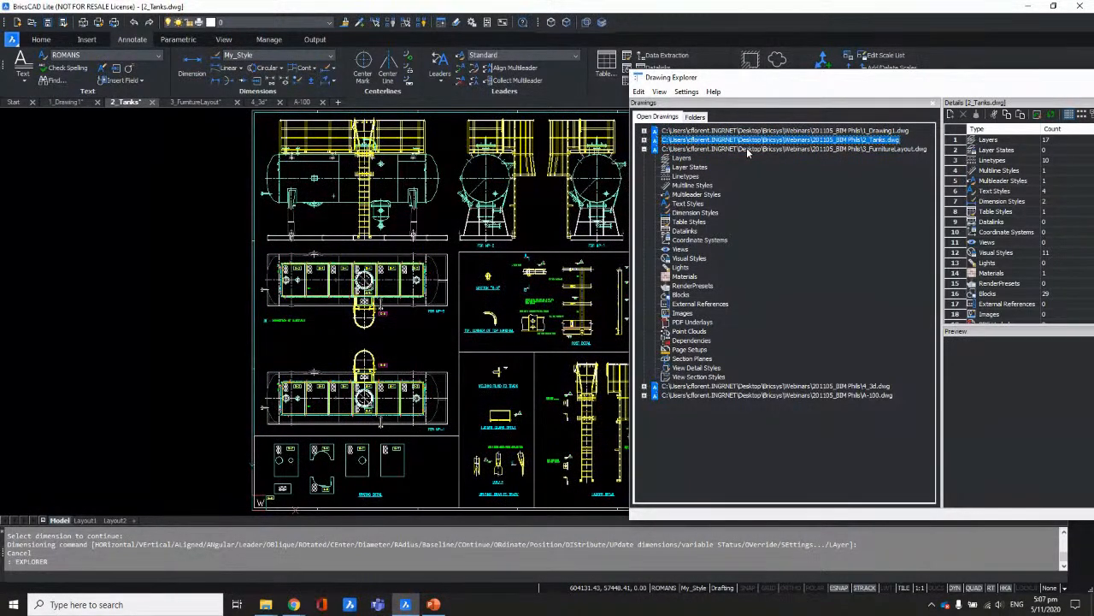
mouse_move(795, 82)
left_mouse_down()
mouse_move(457, 72)
mouse_move(525, 77)
mouse_move(473, 75)
left_mouse_up()
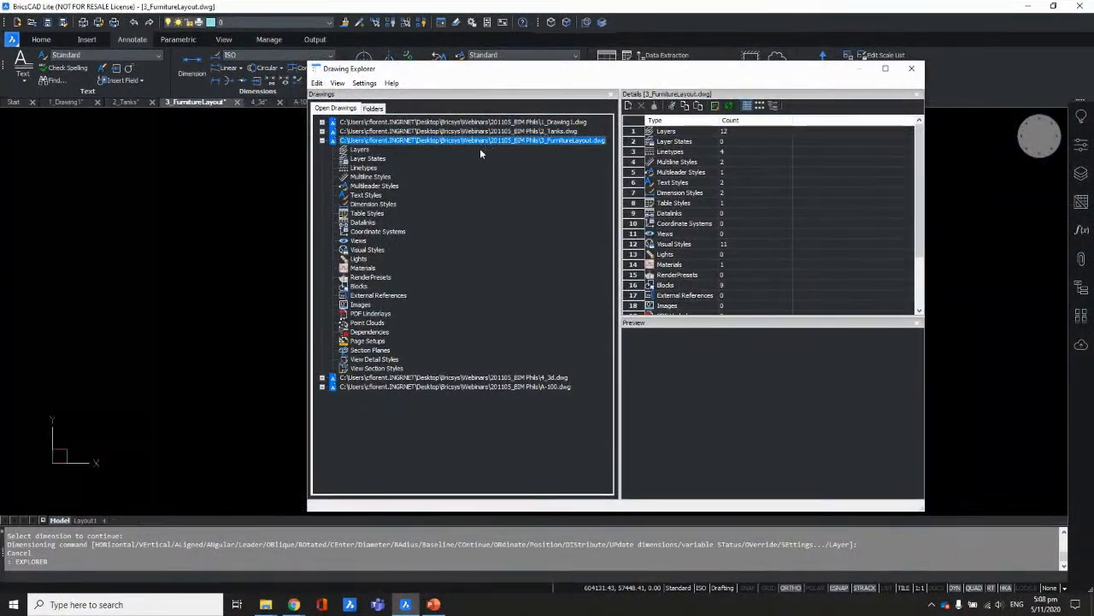
mouse_move(458, 75)
left_mouse_down()
mouse_move(700, 110)
mouse_move(425, 72)
left_mouse_up()
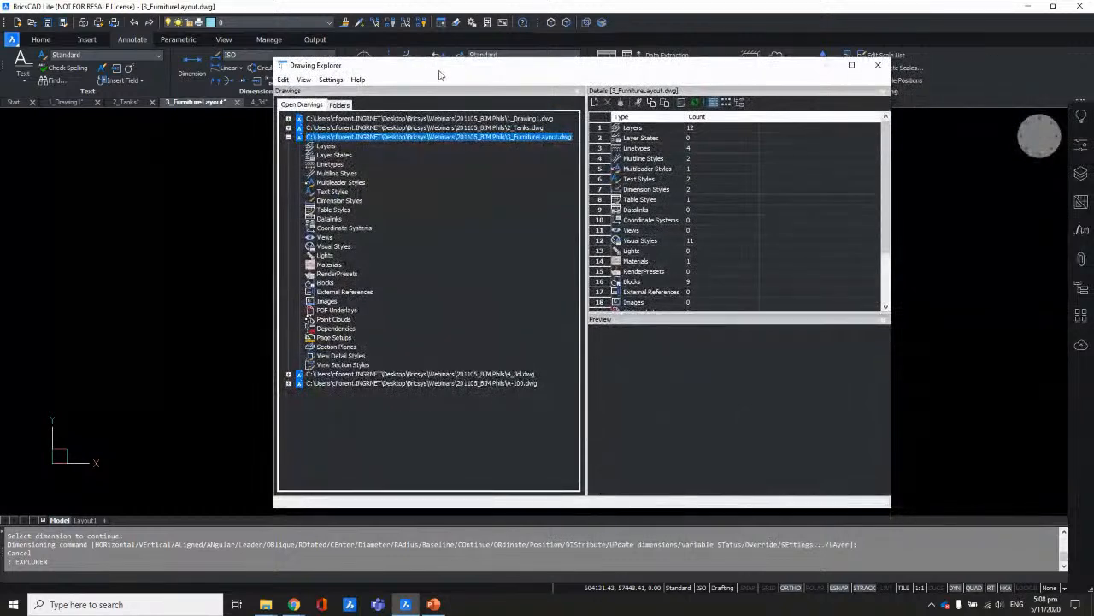
left_click(335, 200)
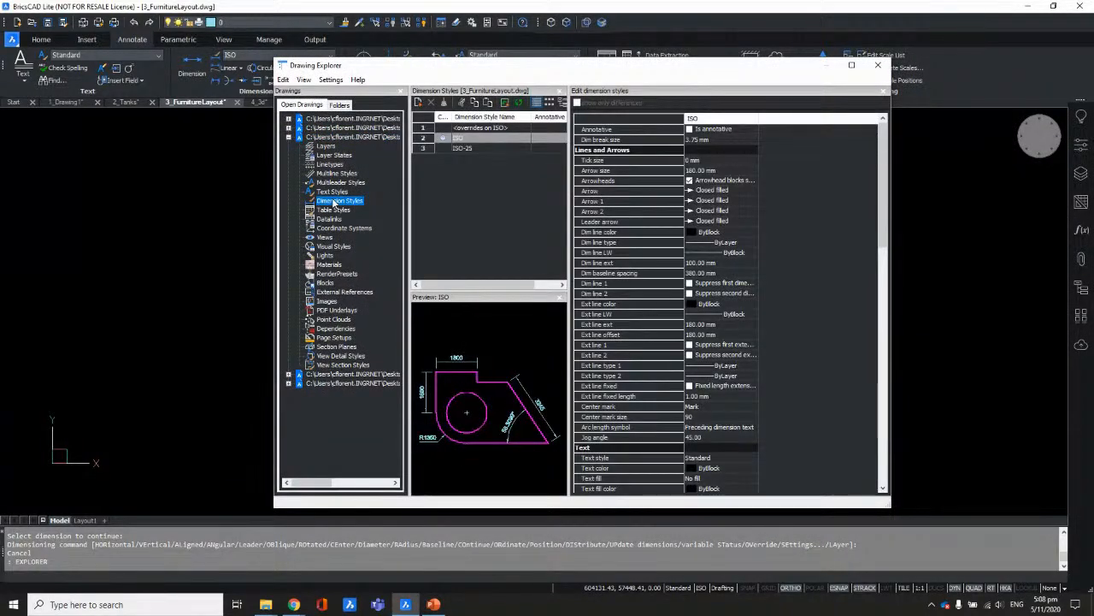
Step: Compare ISO-25 with ISO side by side, toggling the differing-properties-only view
left_click(470, 150, "ctrl")
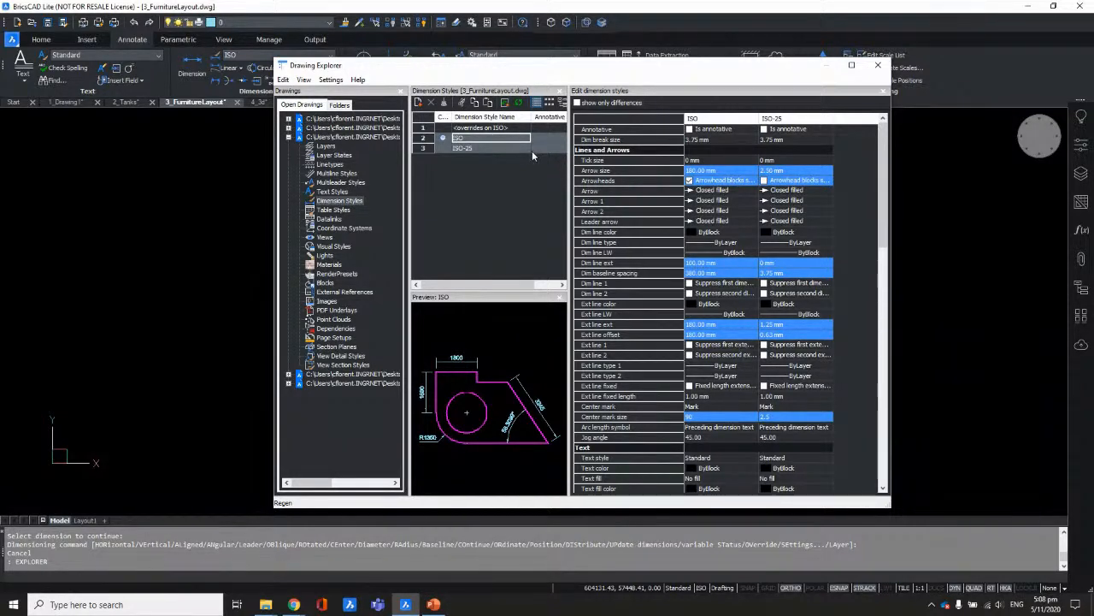
scroll(785, 318, "down", 8)
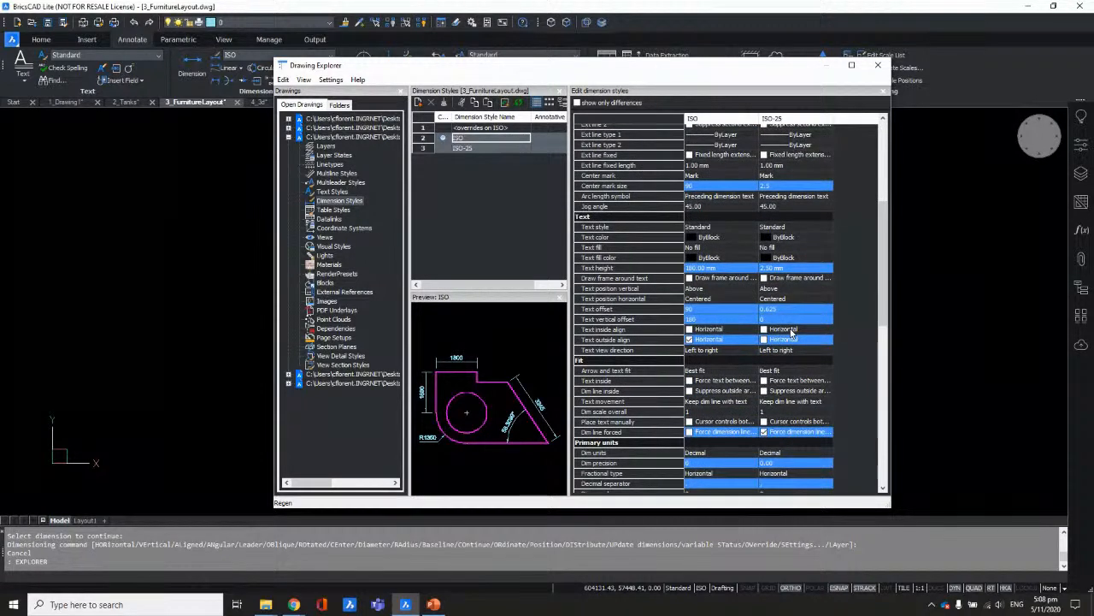
scroll(792, 332, "down", 7)
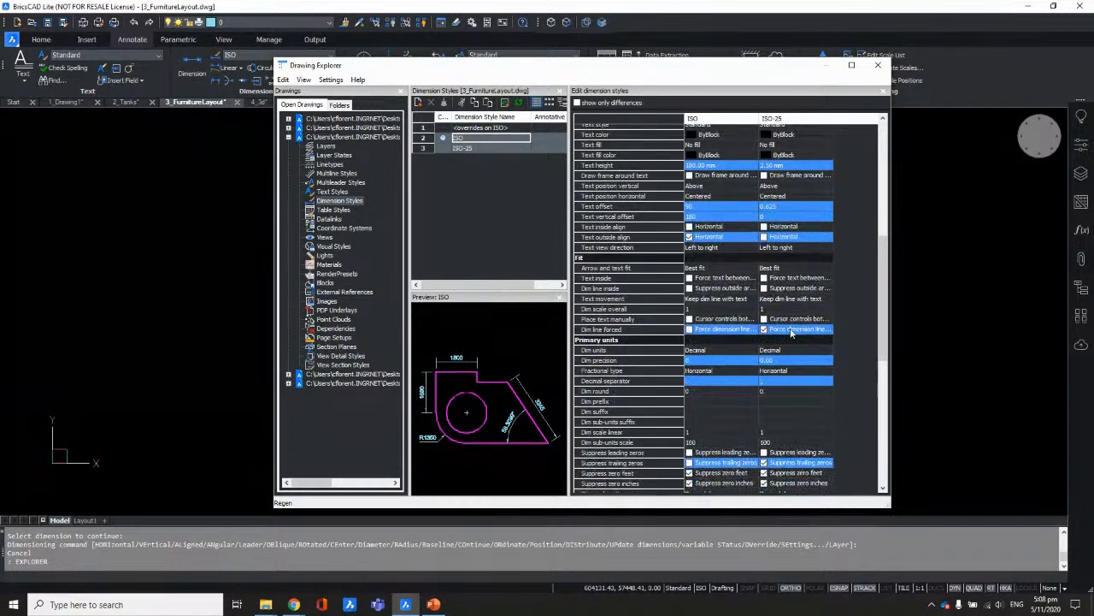
mouse_move(881, 332)
left_mouse_down()
mouse_move(882, 418)
mouse_move(856, 248)
mouse_move(866, 171)
mouse_move(880, 162)
left_mouse_up()
left_click(578, 103)
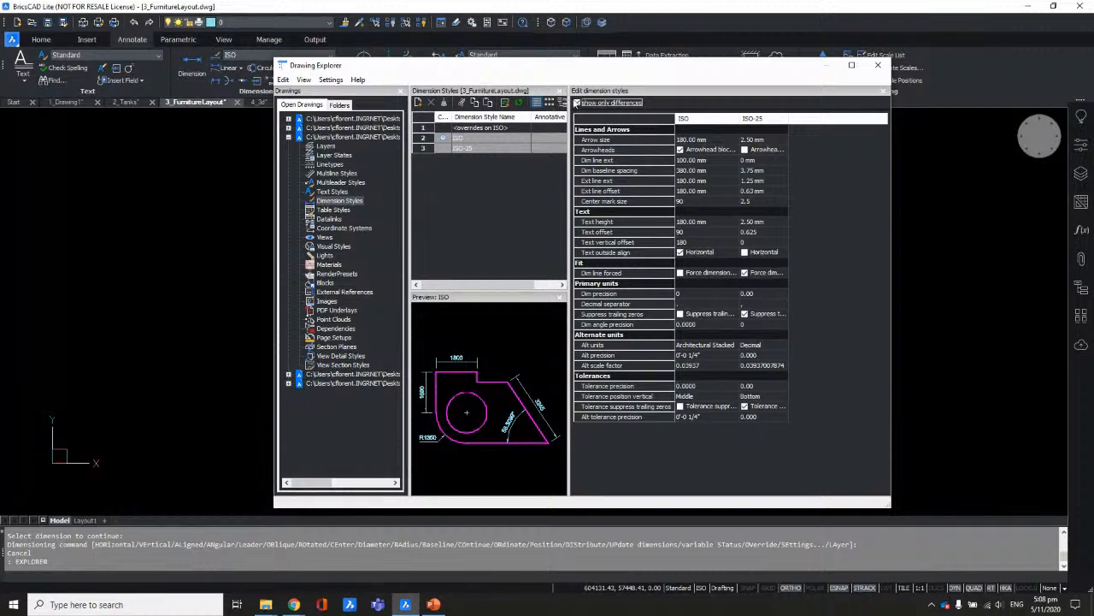
left_click(577, 102)
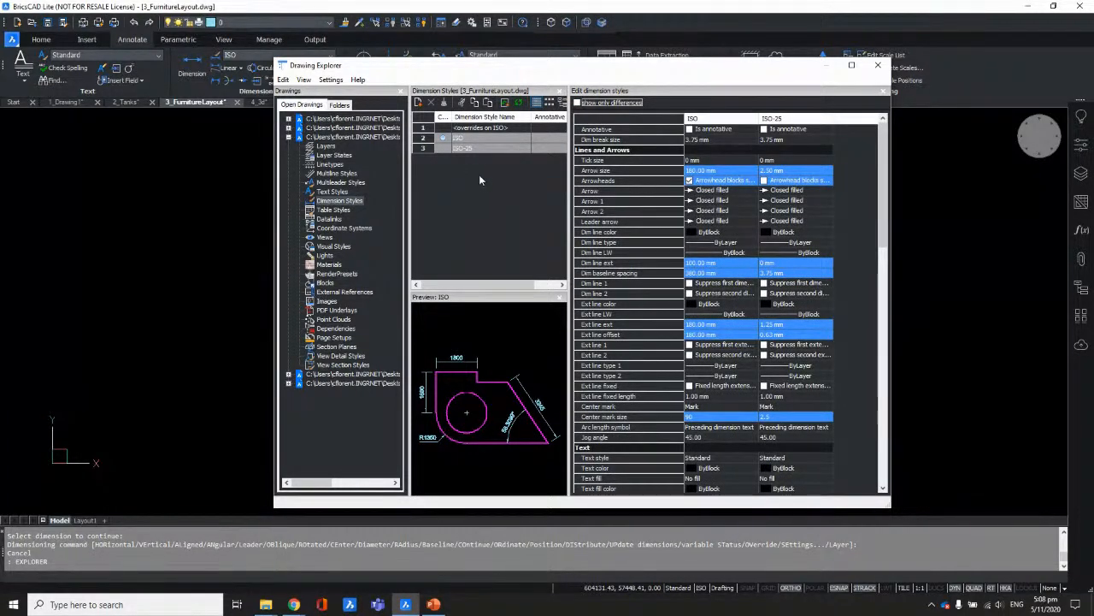
Step: Make ISO-25 then ISO current, widen the drawings tree, and activate 2_Tanks
left_click(444, 149)
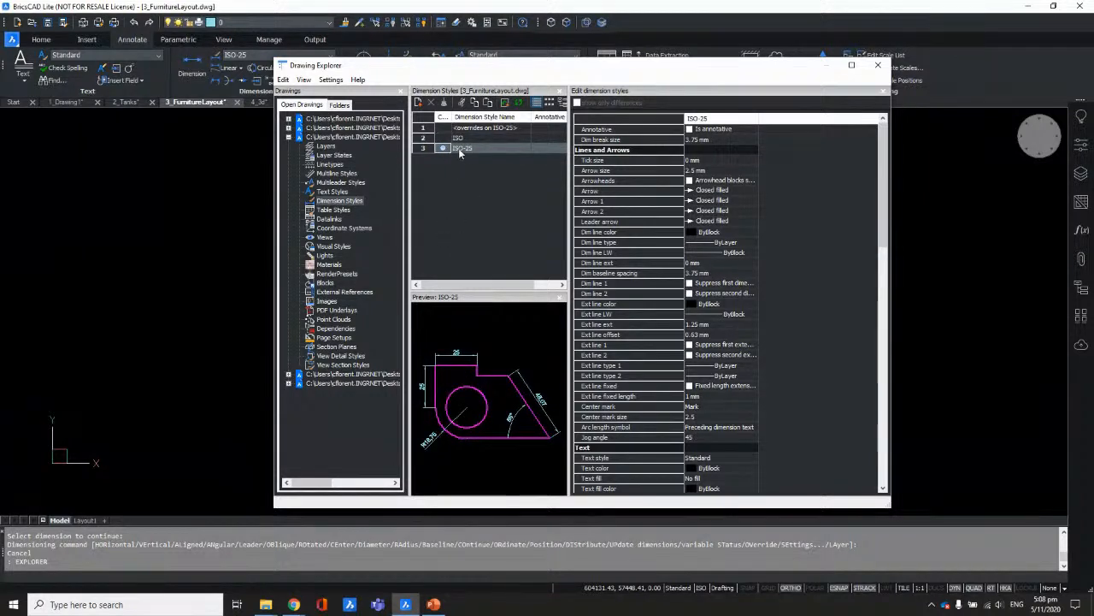
left_click(443, 138)
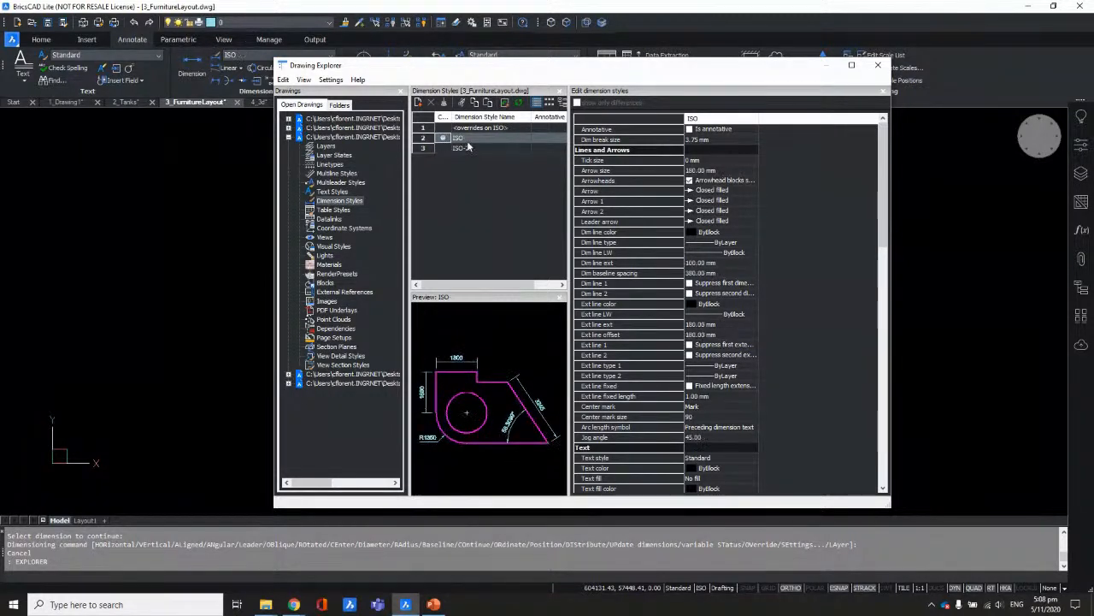
left_click_drag(486, 72, 668, 79)
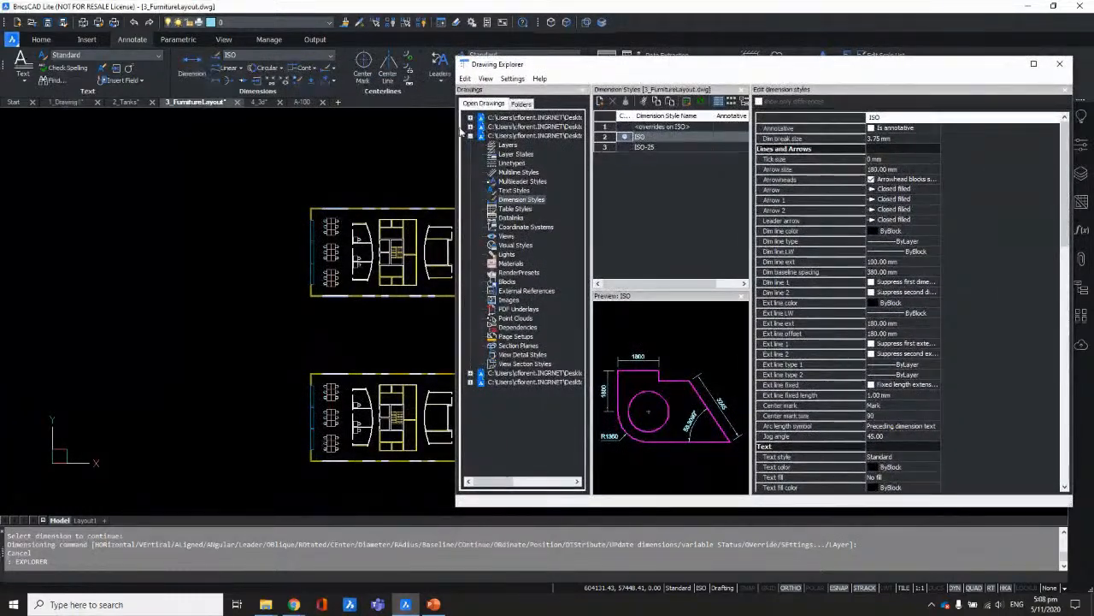
left_click_drag(589, 122, 692, 120)
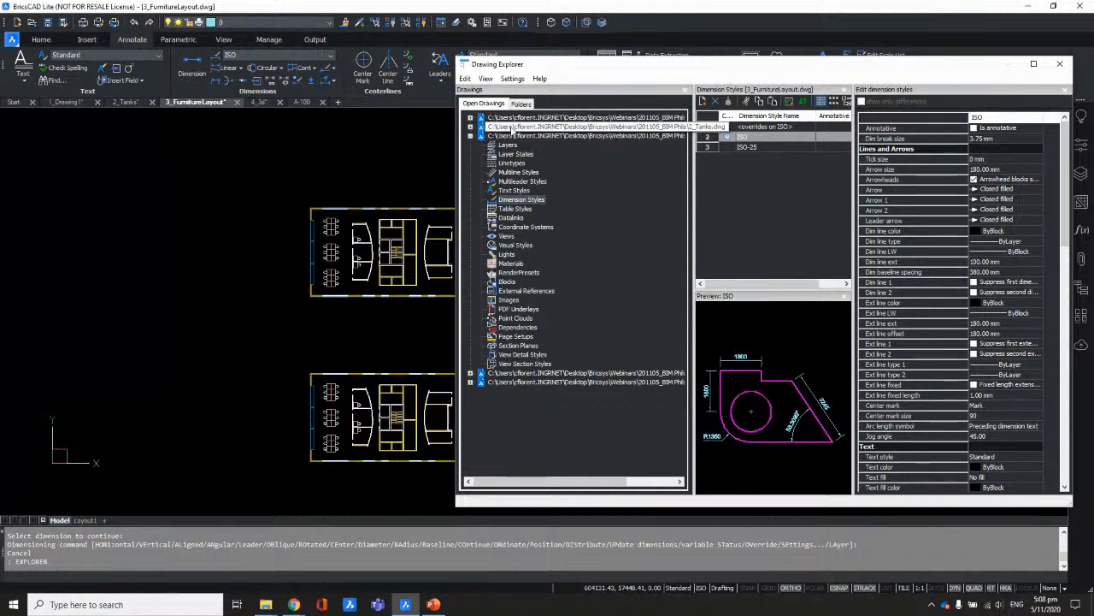
left_click(511, 127)
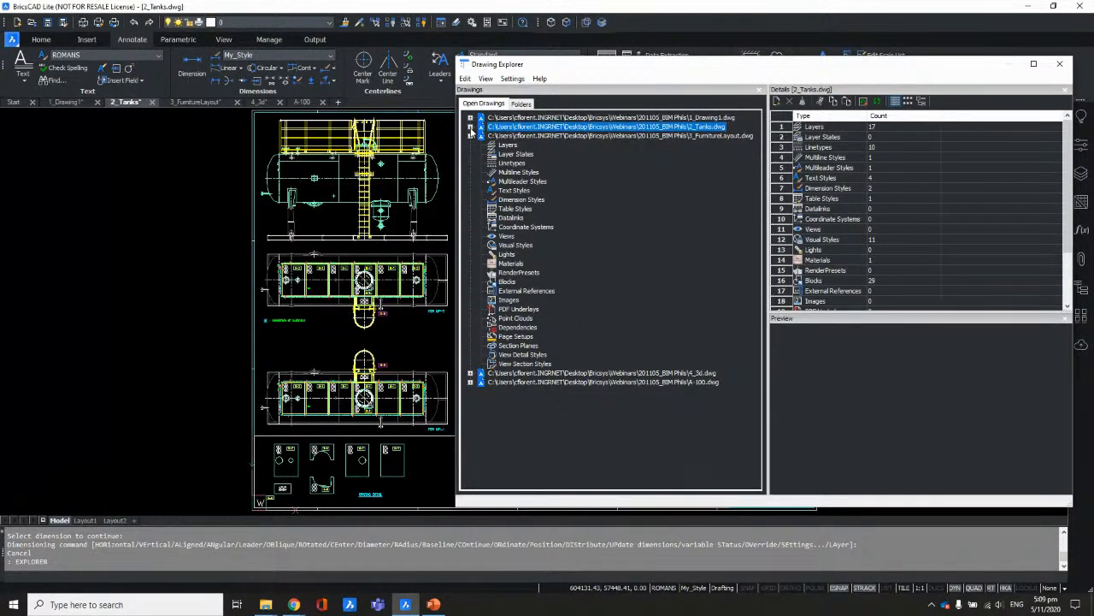
Step: Copy My_Style from 2_Tanks' dimension styles into 3_FurnitureLayout, alongside ISO and ISO-25
left_click(470, 126)
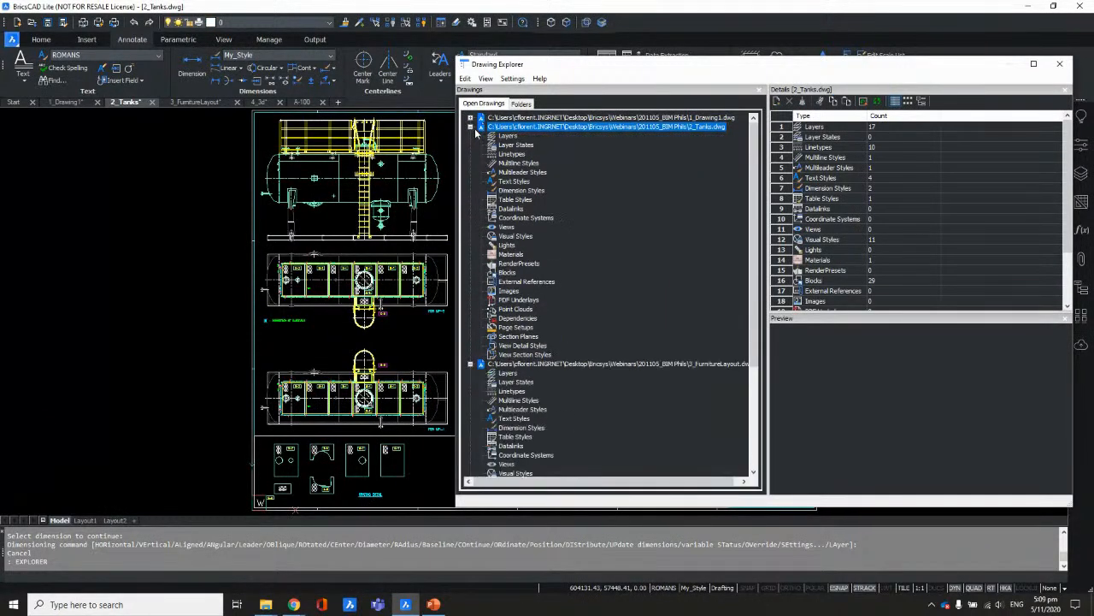
left_click(518, 189)
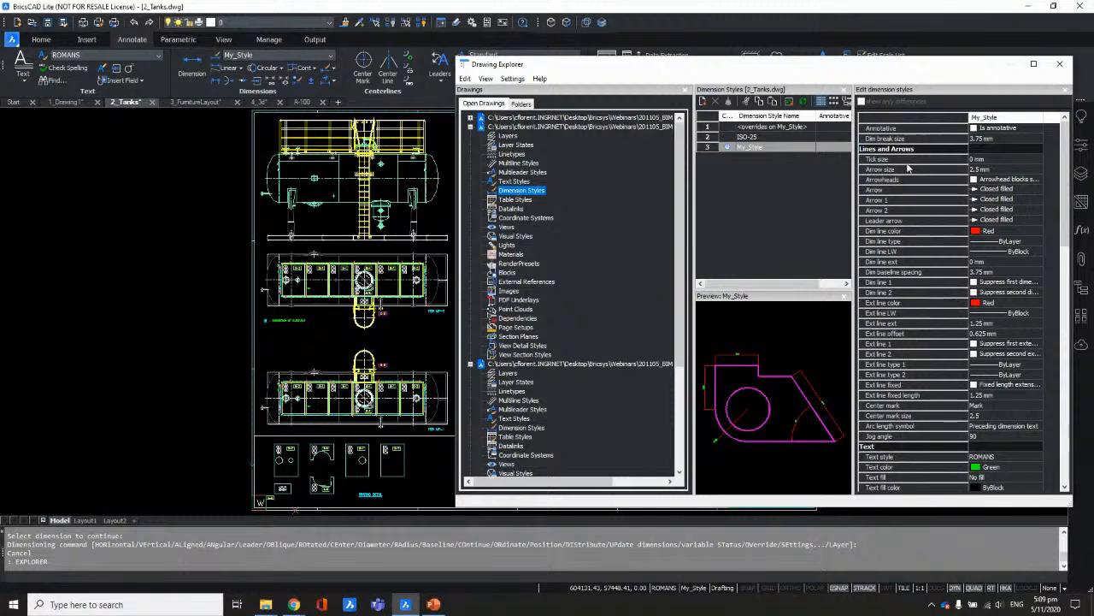
left_click_drag(782, 73, 638, 66)
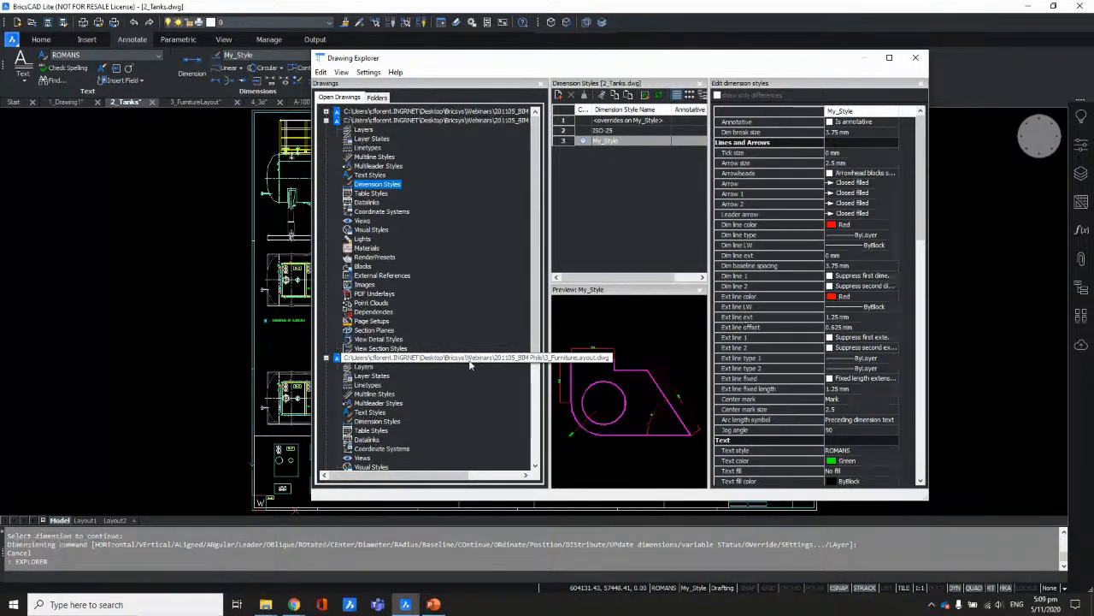
scroll(533, 230, "down", 5)
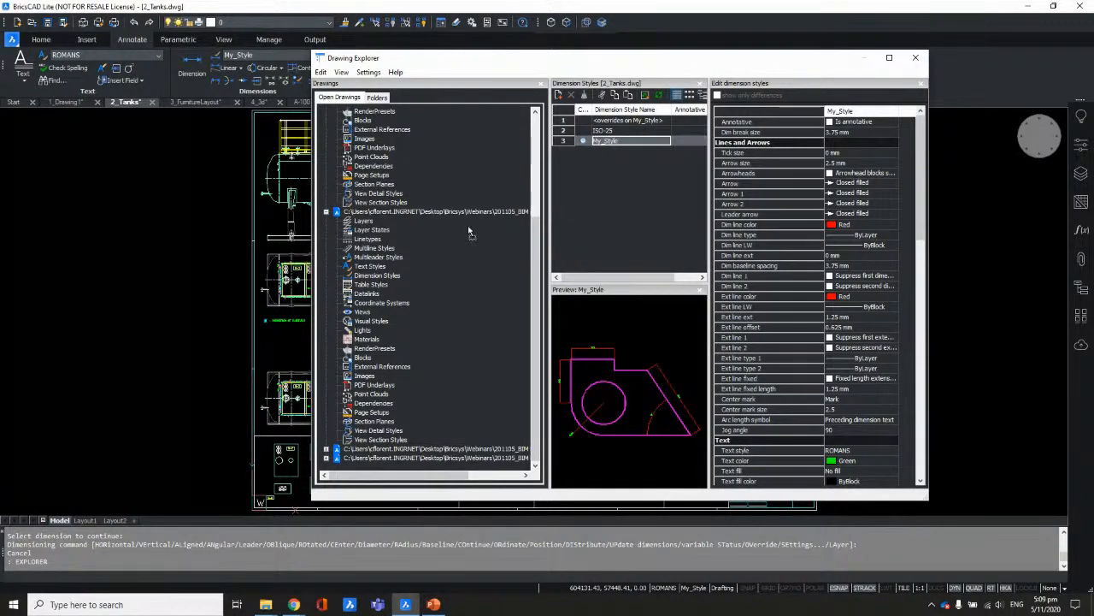
left_click(395, 275)
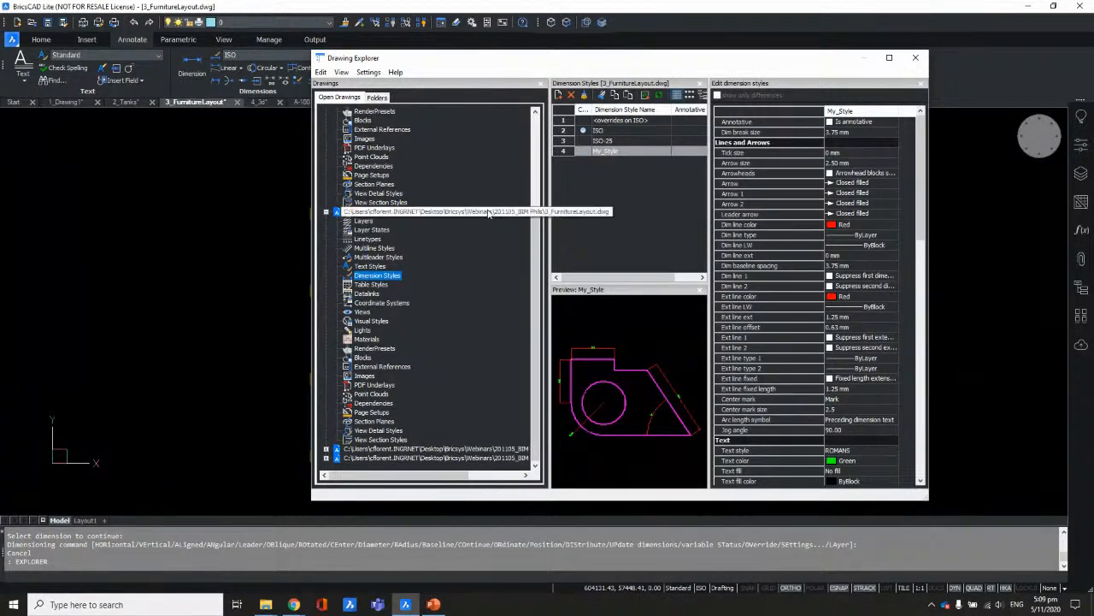
Step: Compare ISO with My_Style, then view the ISO-25, My_Style and ISO settings individually
left_click(613, 132, "ctrl")
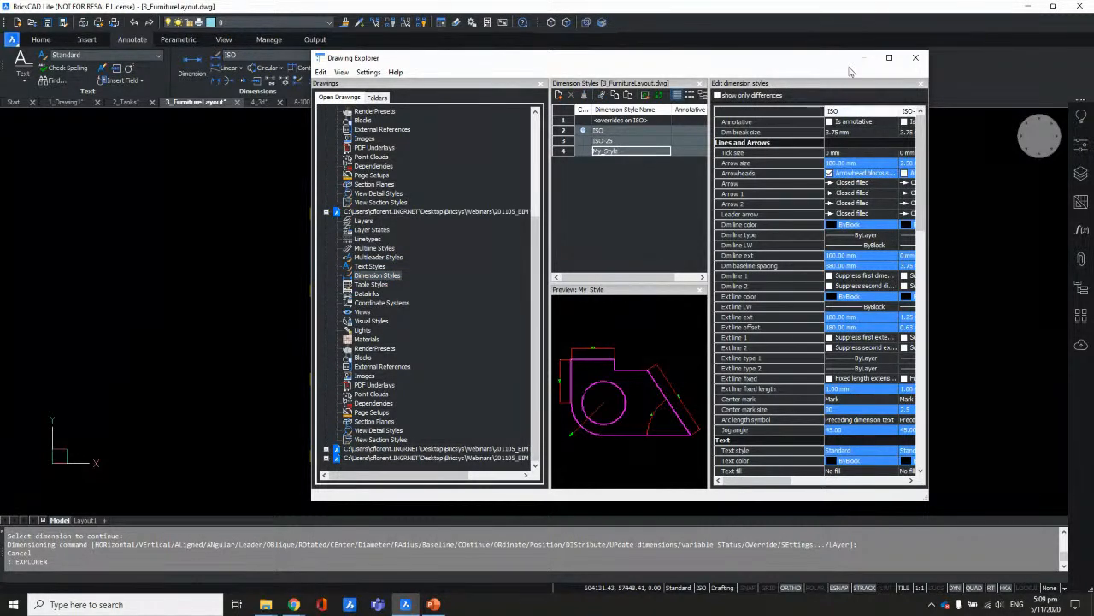
mouse_move(821, 58)
left_mouse_down()
mouse_move(451, 57)
mouse_move(514, 71)
left_mouse_up()
left_click_drag(630, 122, 862, 123)
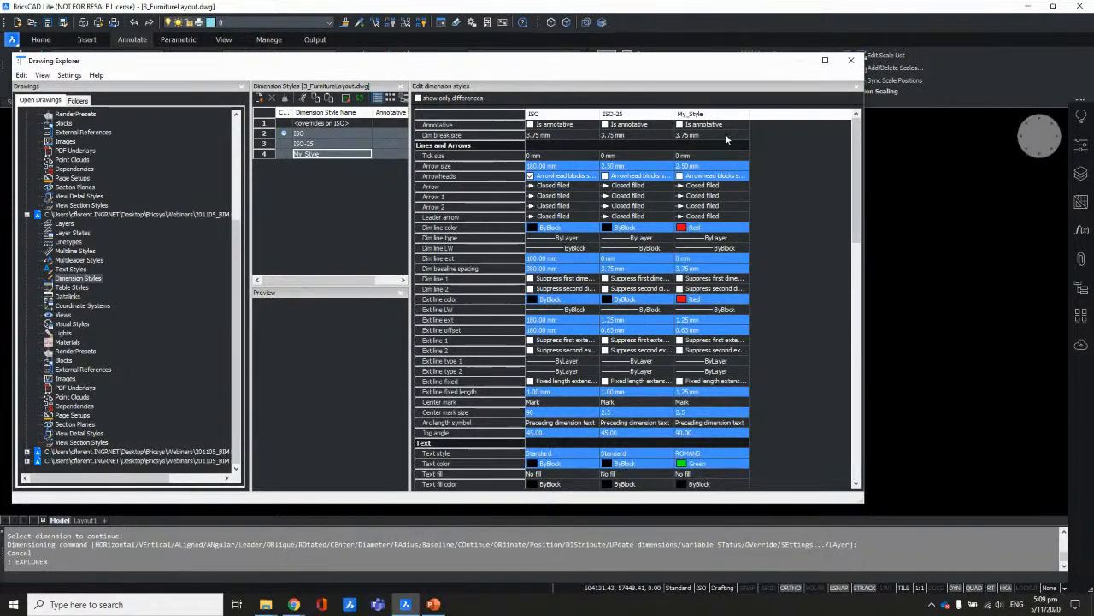
left_click_drag(717, 63, 828, 45)
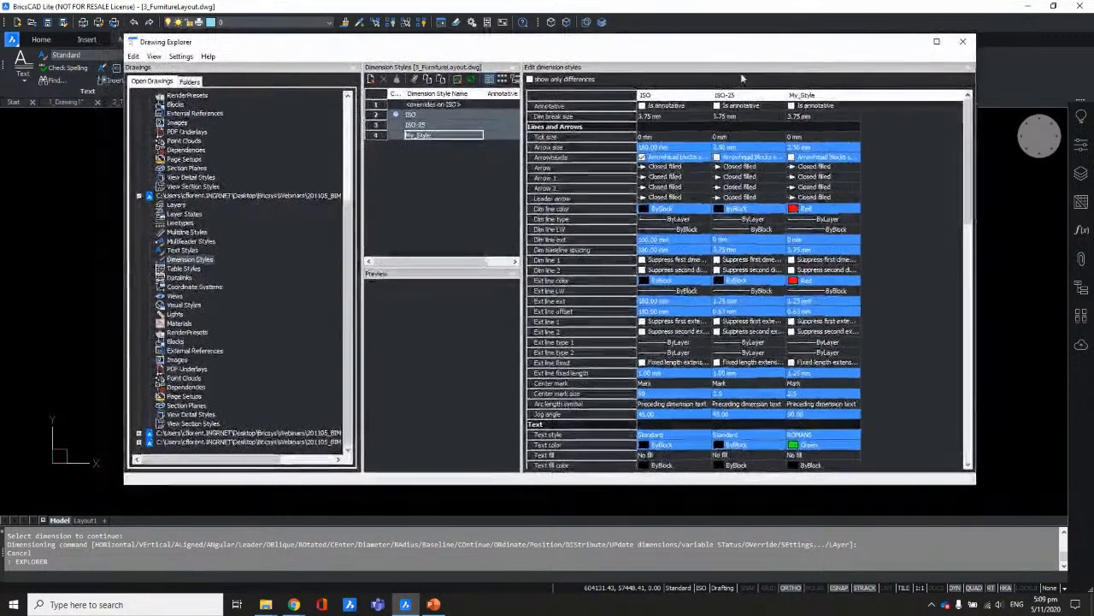
left_click(414, 125)
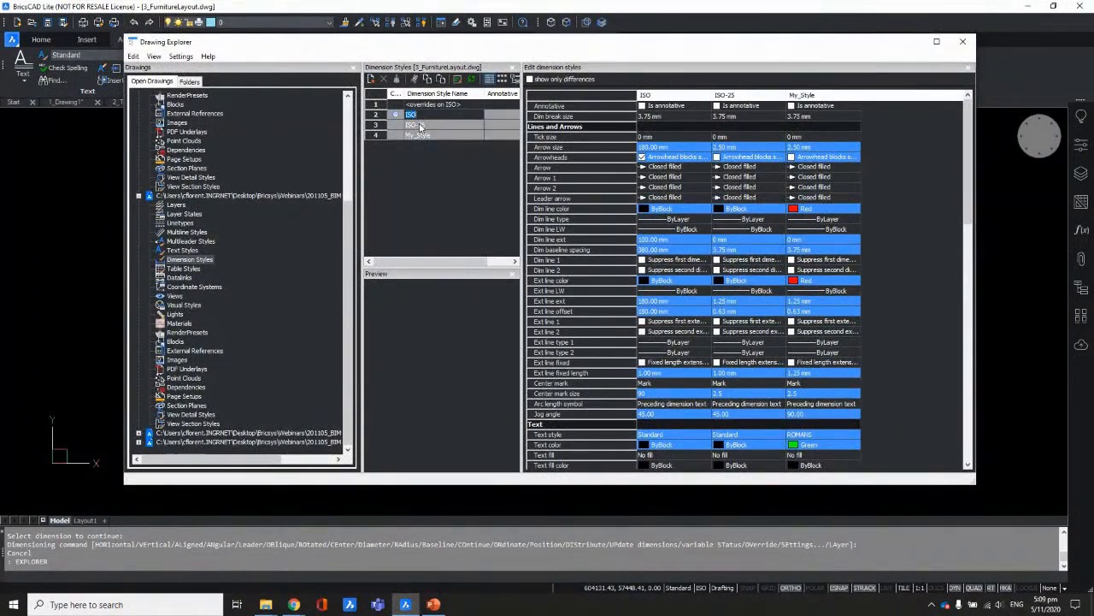
left_click(401, 135)
left_click(400, 115)
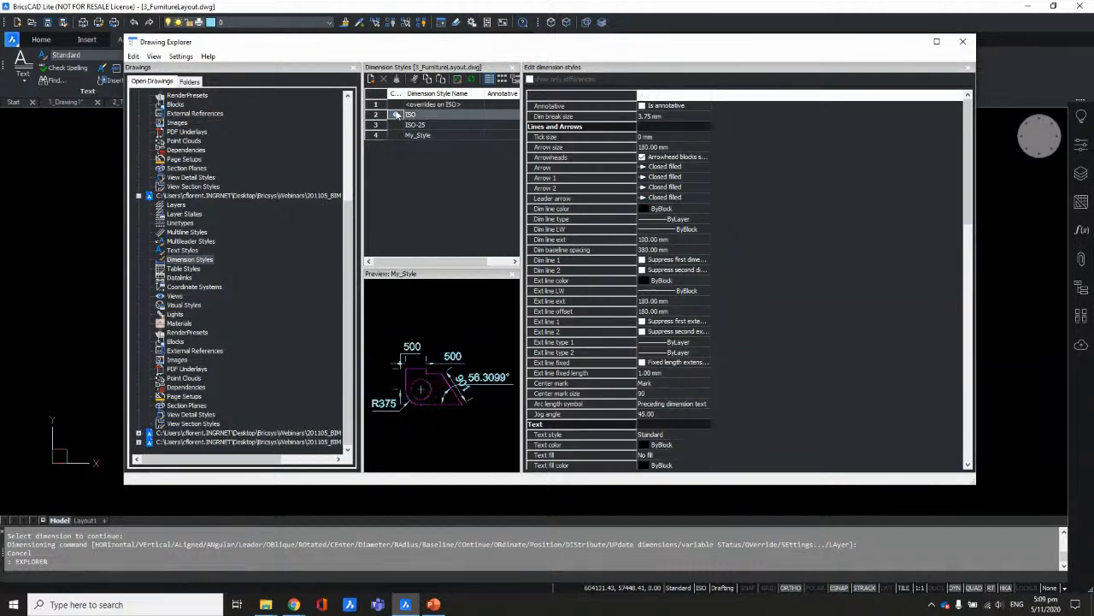
Step: Narrow the Explorer window and list the 12 layers of 3_FurnitureLayout
left_click_drag(443, 54, 495, 61)
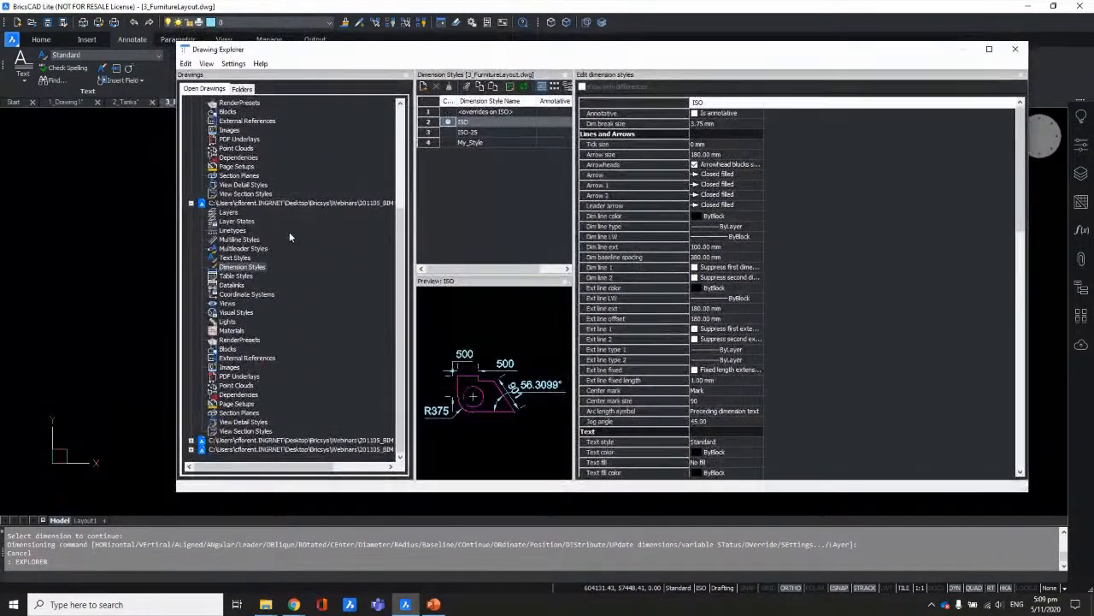
left_click_drag(1027, 493, 868, 493)
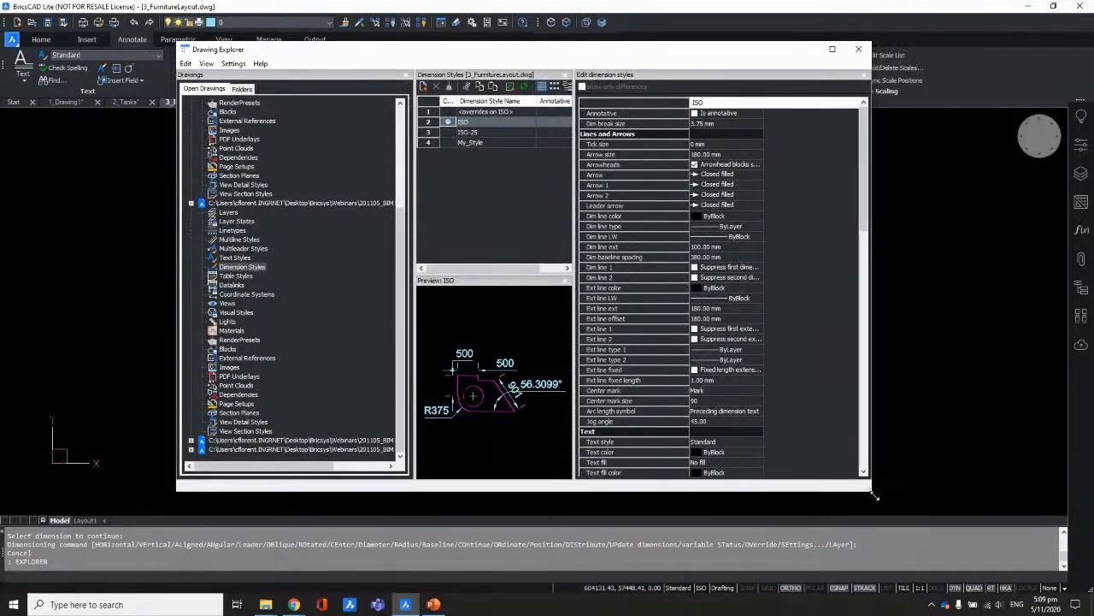
left_click_drag(514, 55, 661, 65)
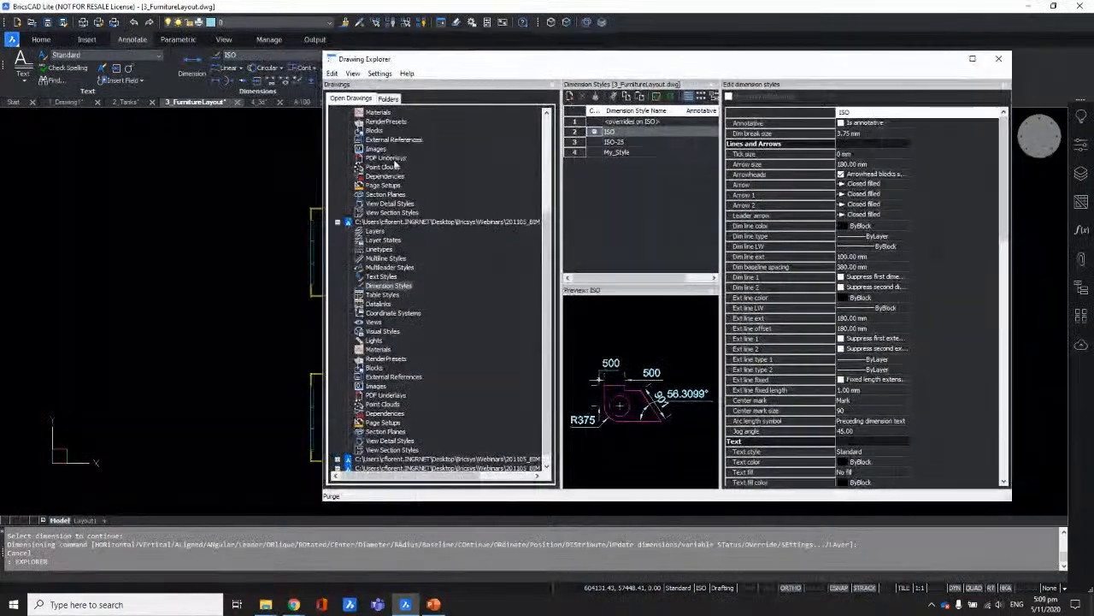
left_click(376, 232)
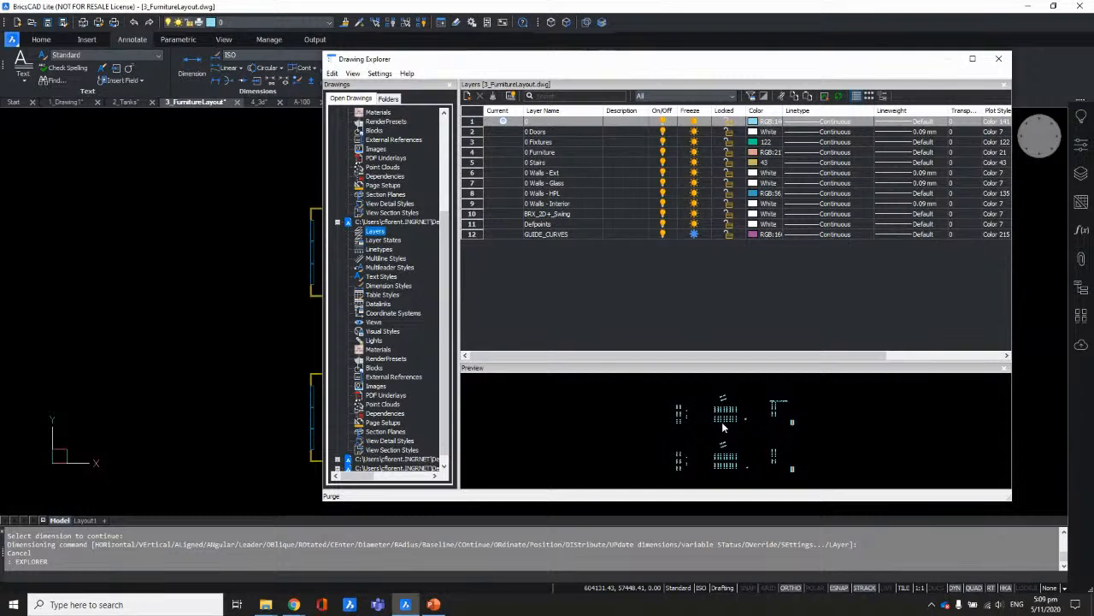
left_click(544, 133)
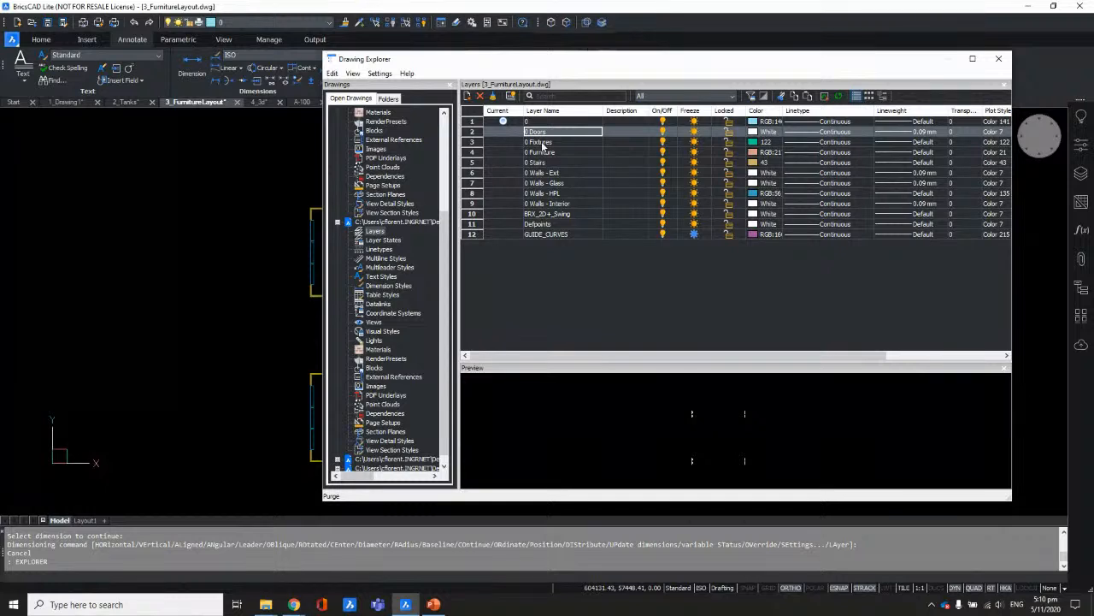
left_click(542, 142)
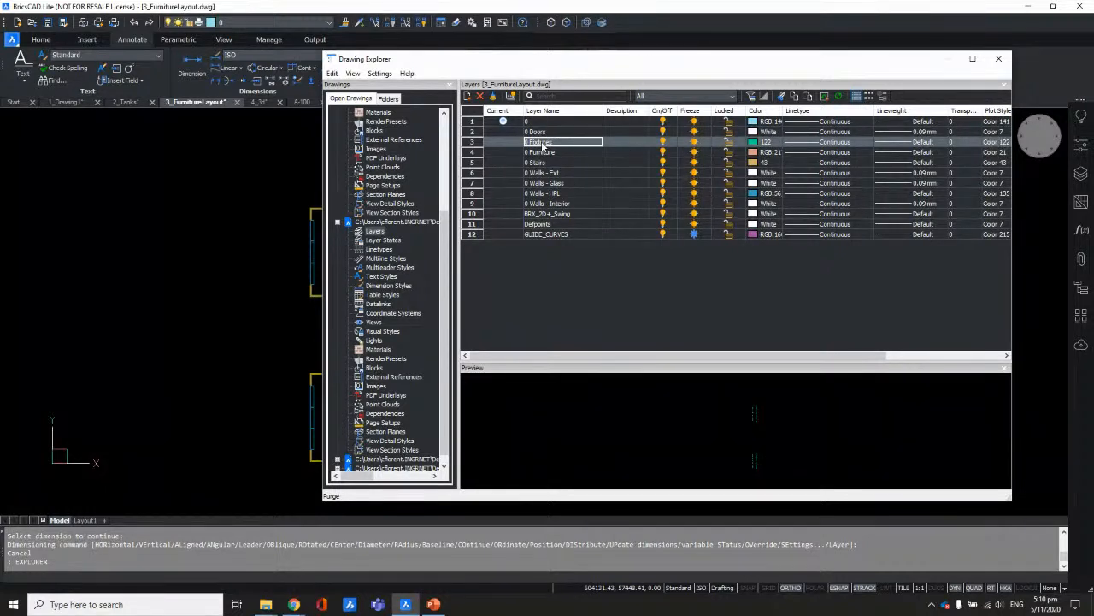
left_click(545, 153)
left_click(545, 164)
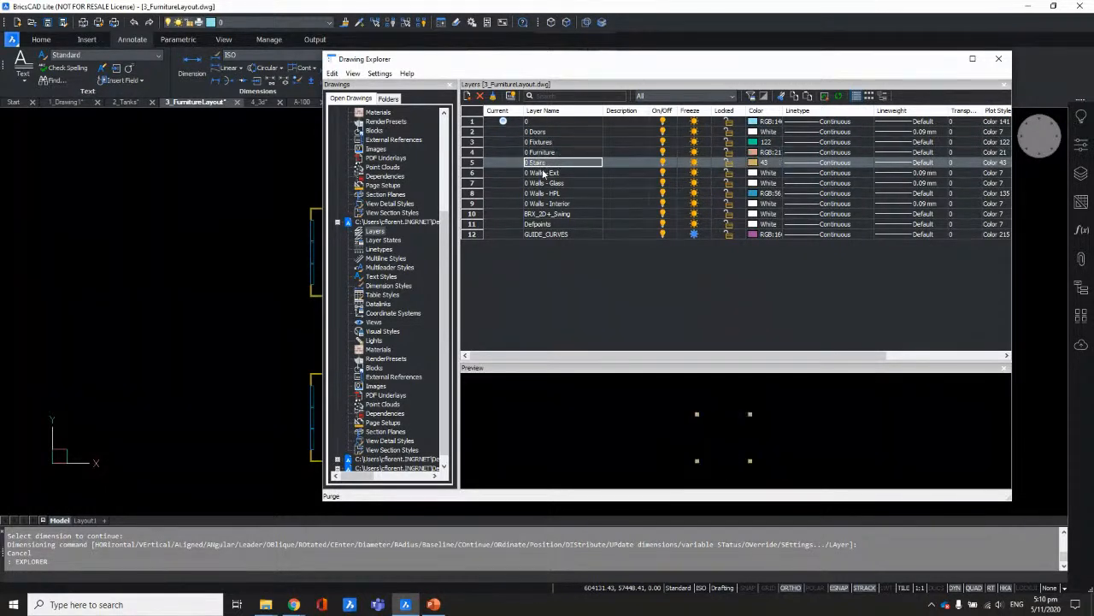
left_click(546, 172)
left_click(547, 182)
left_click(545, 193)
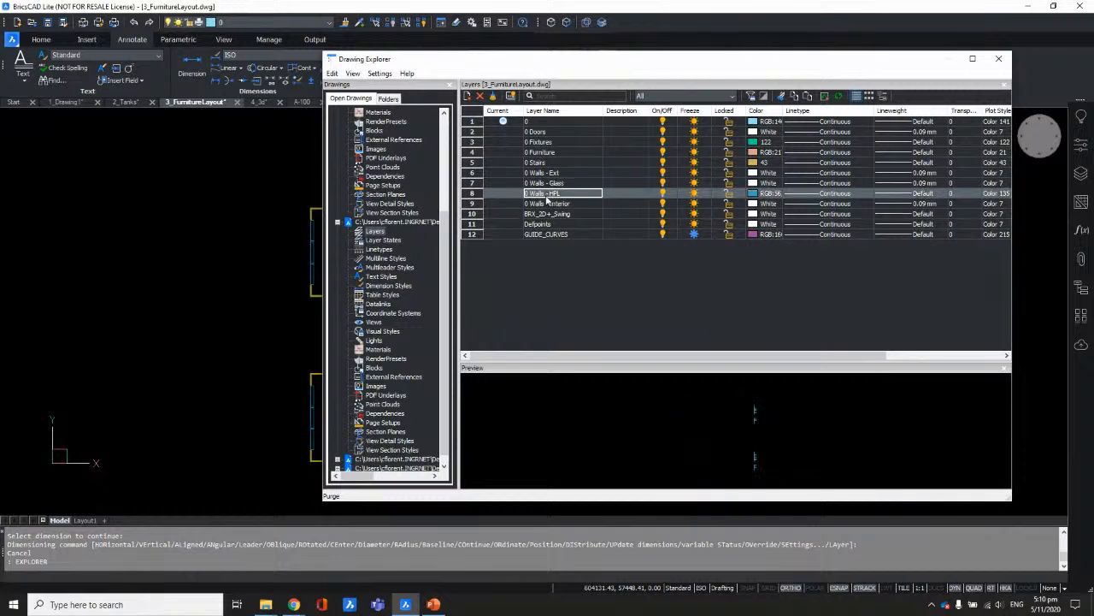
left_click(538, 124)
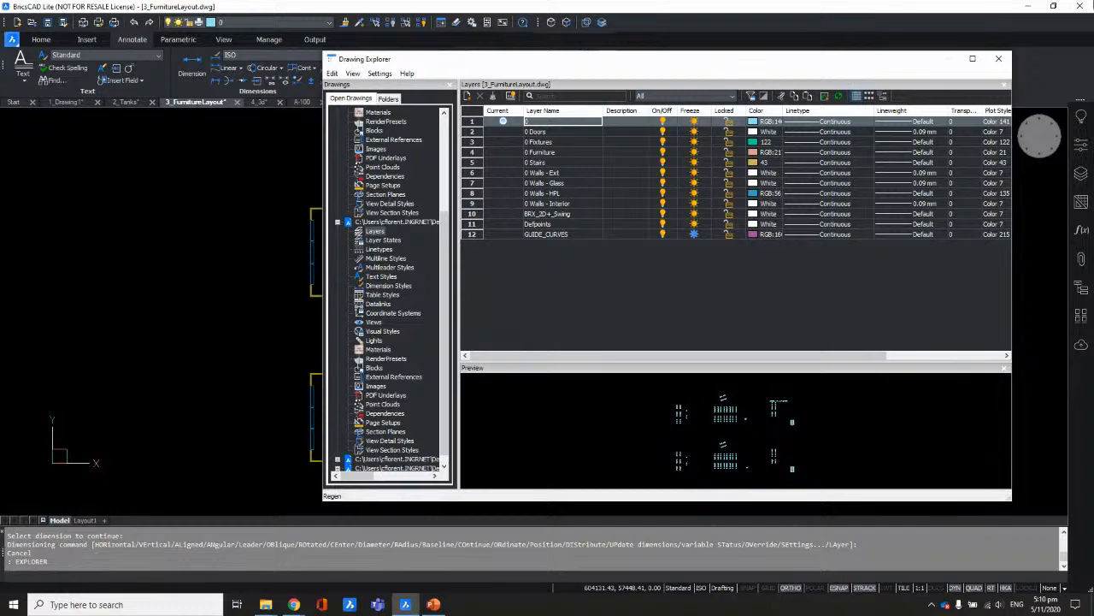
Step: Close Drawing Explorer and zoom in on the angled conference room
left_click(999, 59)
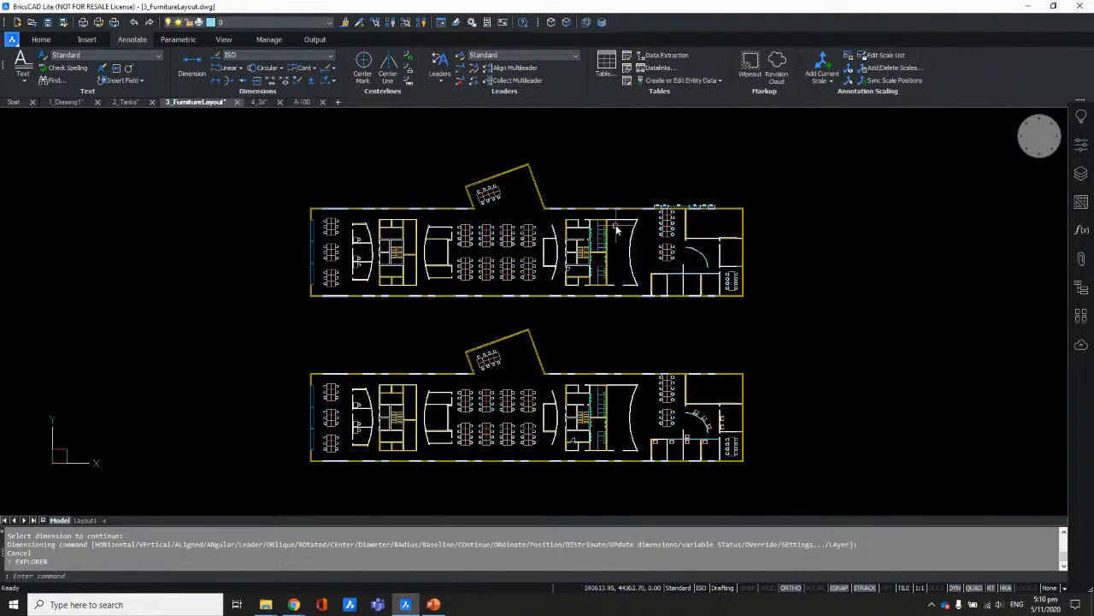
scroll(655, 227, "up", 3)
middle_click_drag(499, 220, 705, 289)
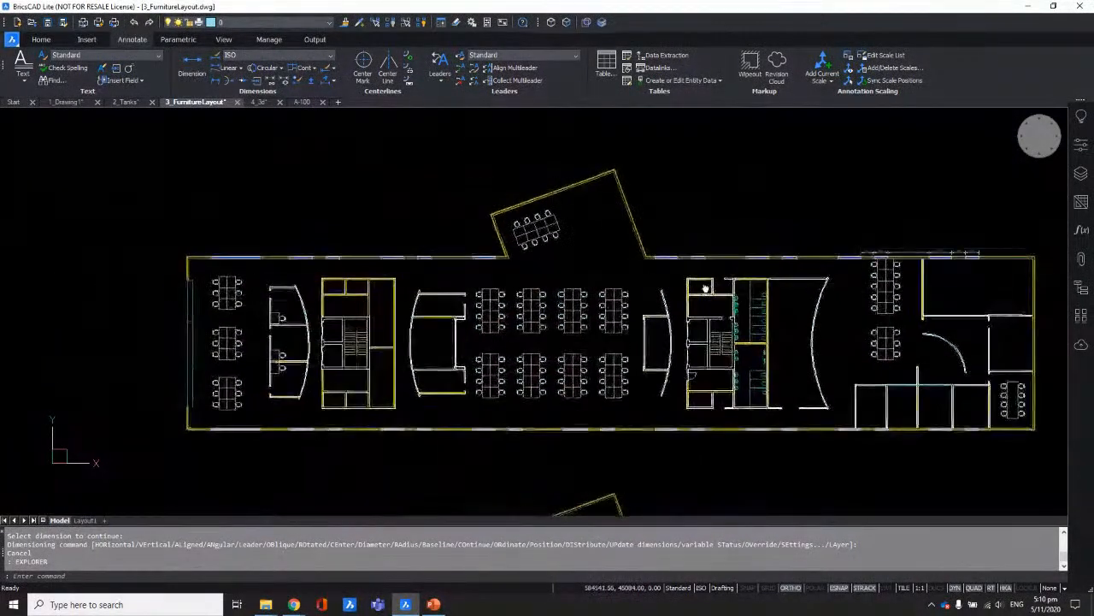
scroll(549, 192, "up", 5)
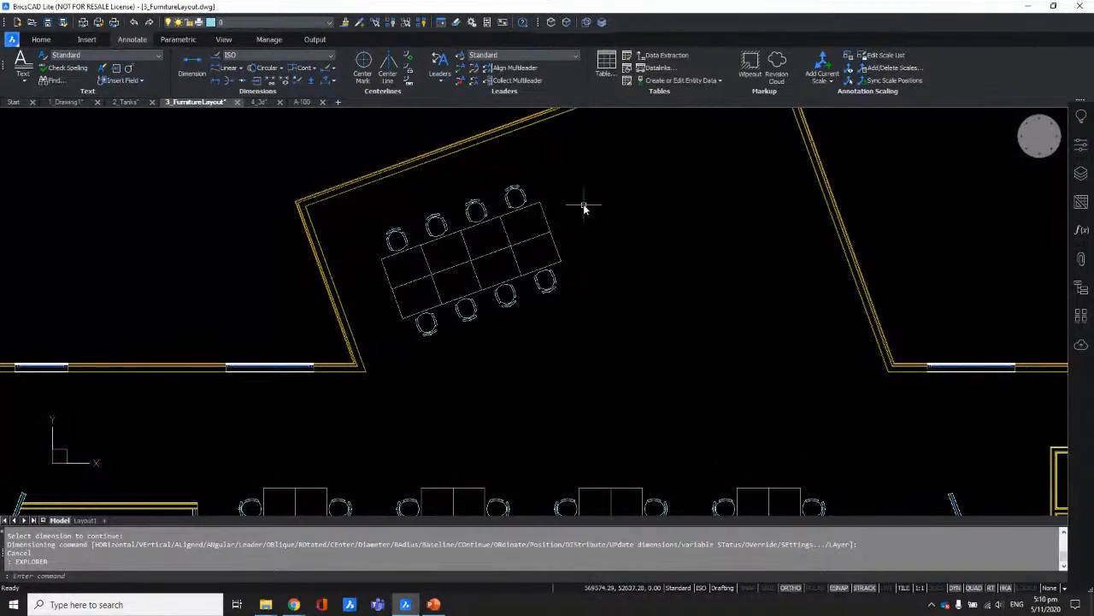
Step: Start a UCS with the Entity option, then cancel it
type("ucs")
key("Return")
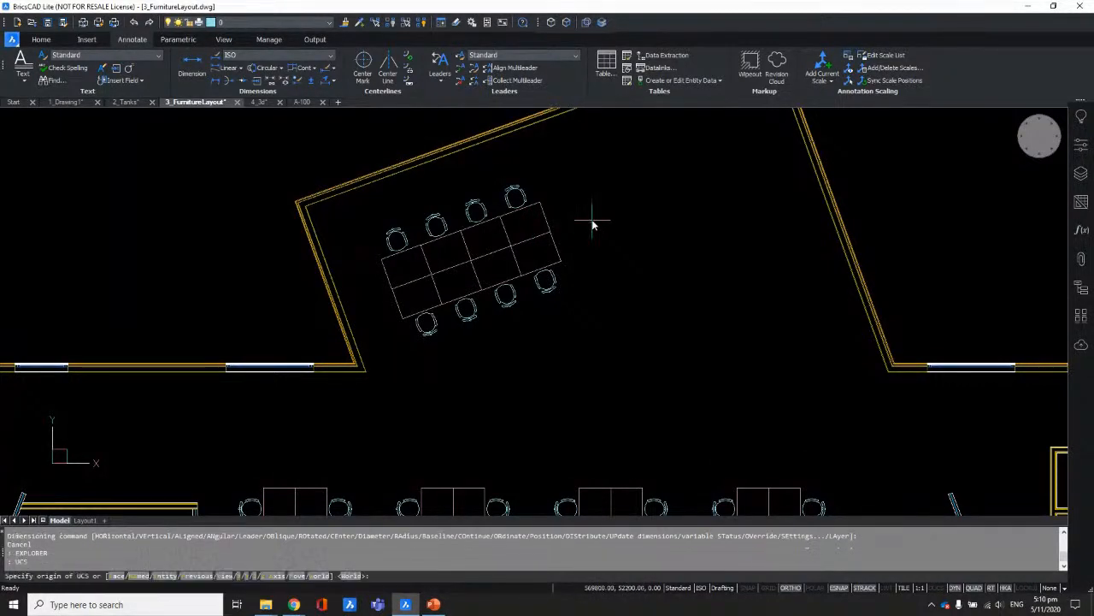
scroll(380, 402, "up", 3)
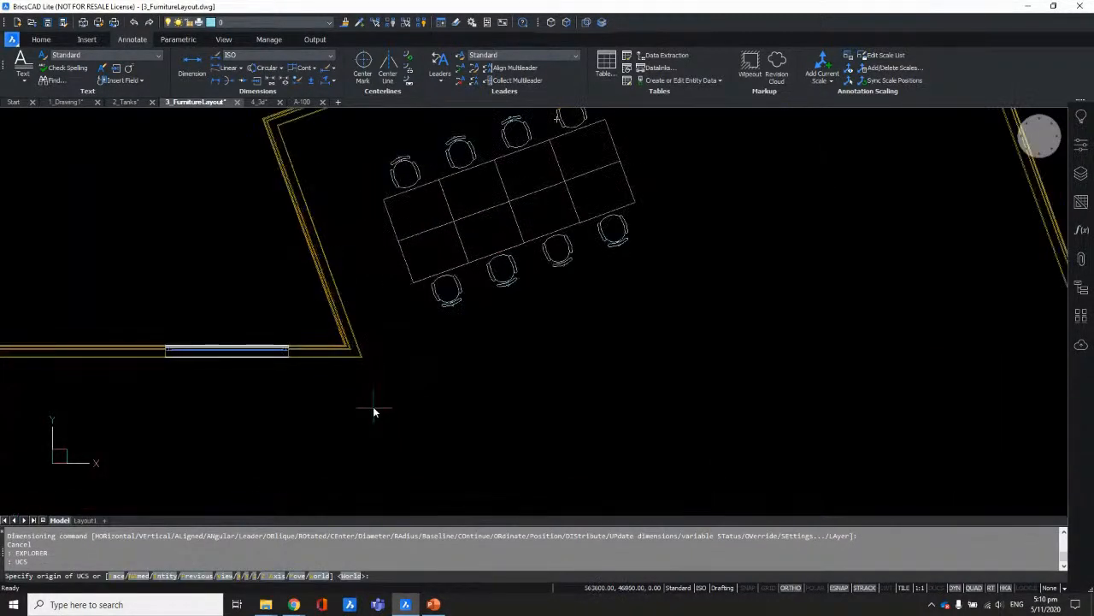
type("e")
key("Return")
scroll(342, 330, "up", 4)
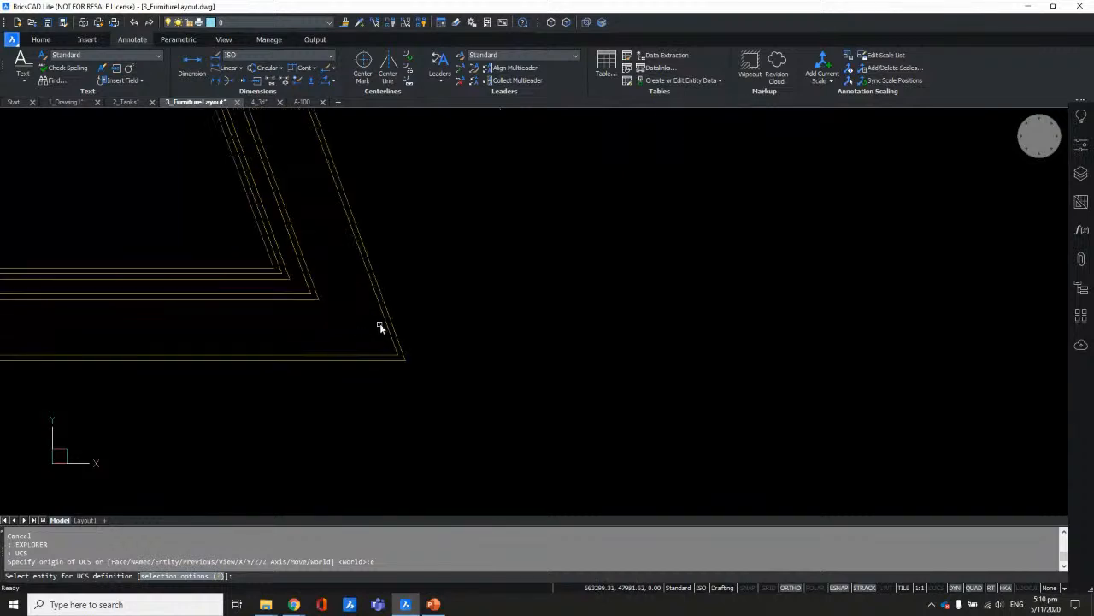
scroll(340, 366, "down", 4)
key("Escape")
key("Escape")
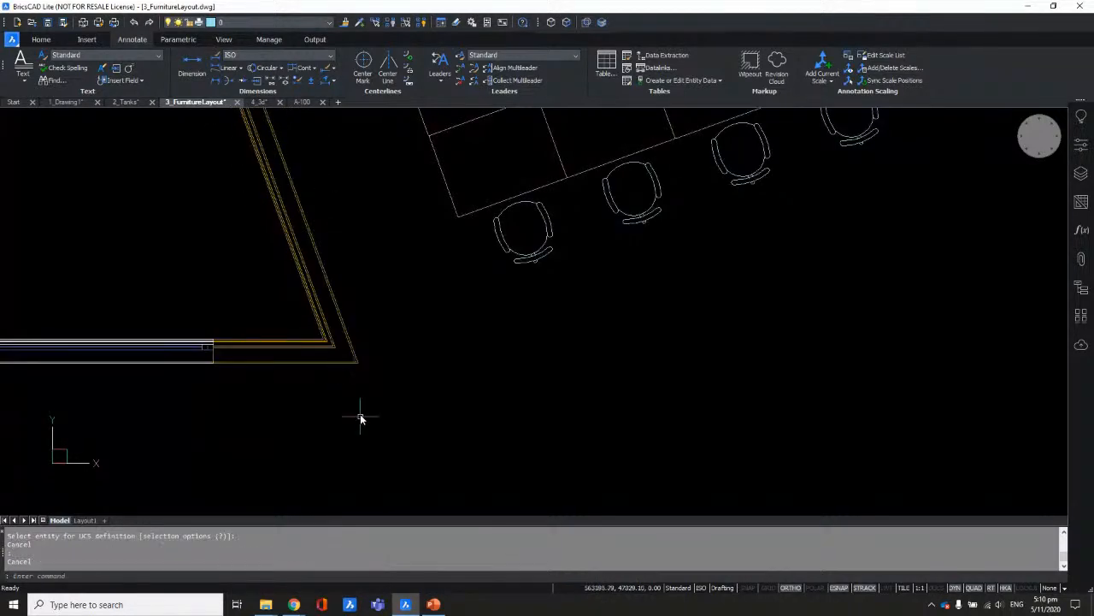
scroll(360, 414, "down", 5)
scroll(482, 334, "up", 1)
Step: Start two unaligned rectangles in the room and cancel both
type("rec")
key("Return")
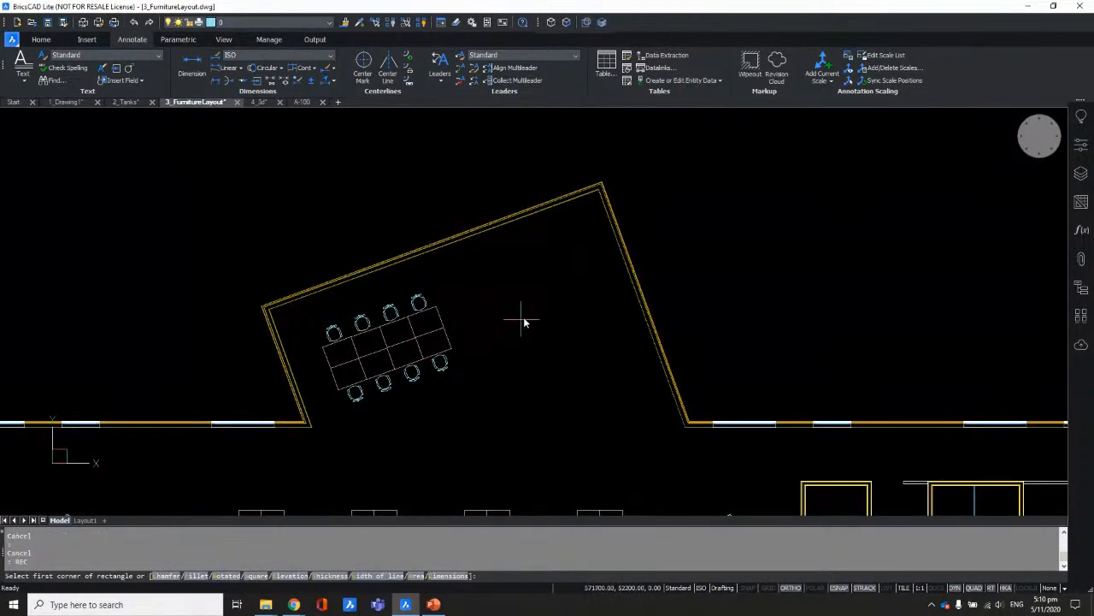
left_click(536, 297)
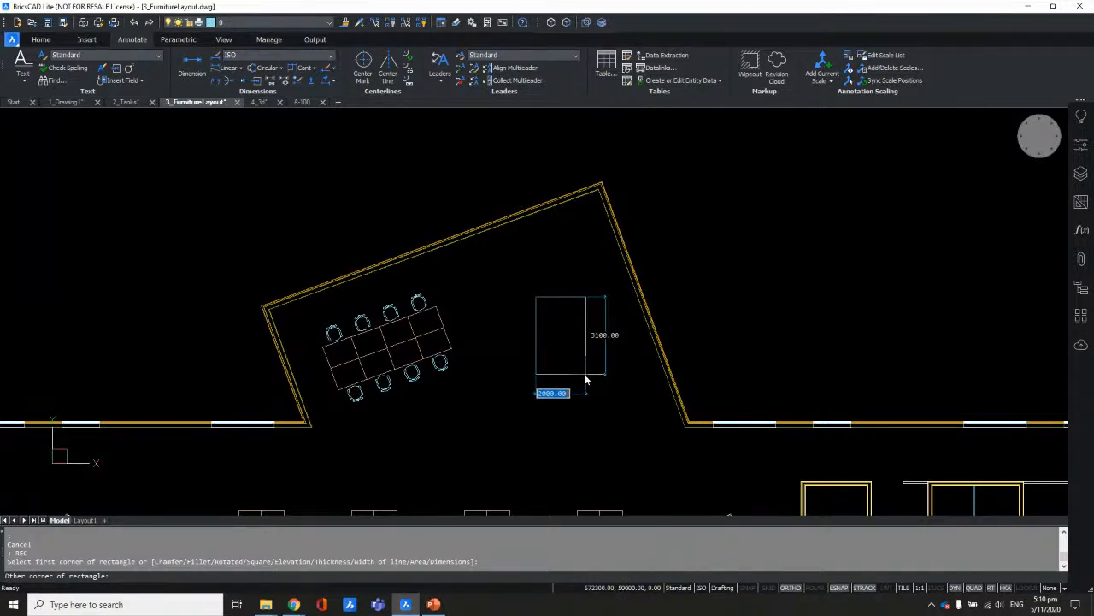
scroll(585, 380, "up", 3)
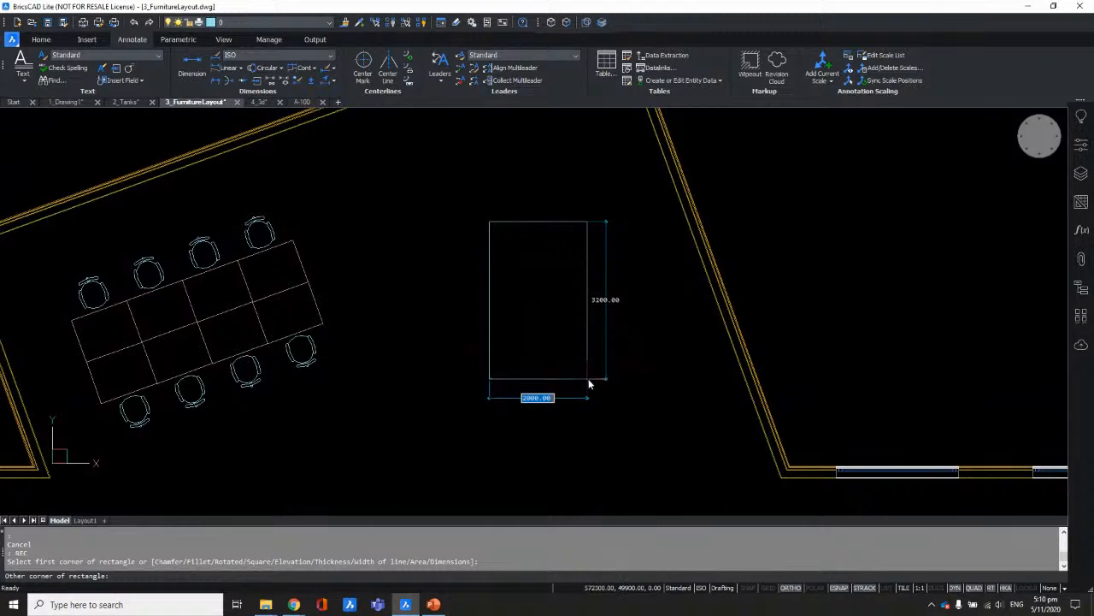
key("Escape")
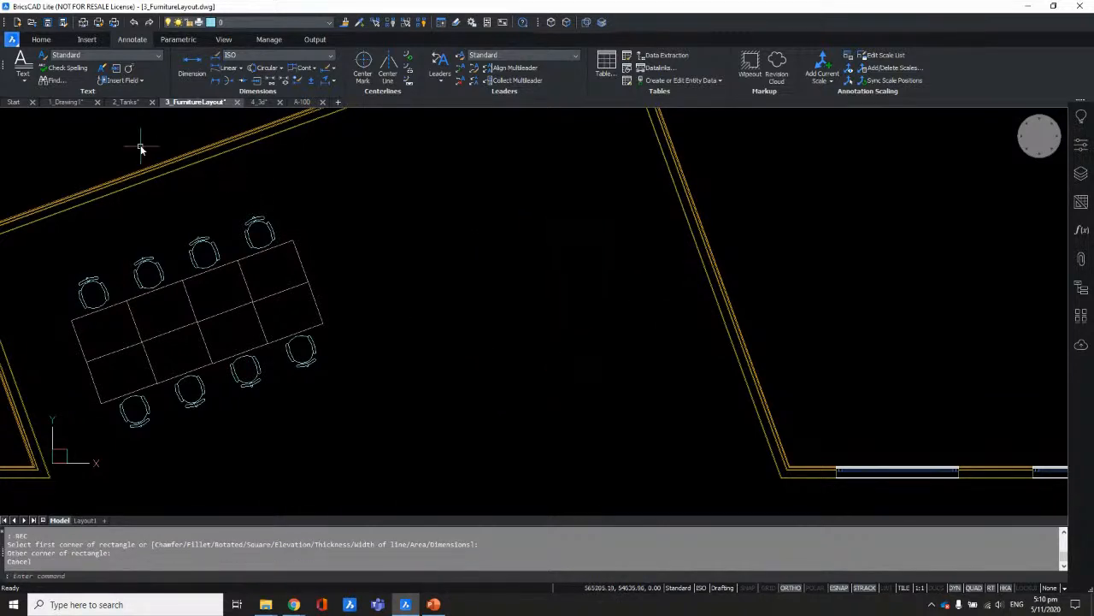
type("rec")
key("Return")
left_click(492, 250)
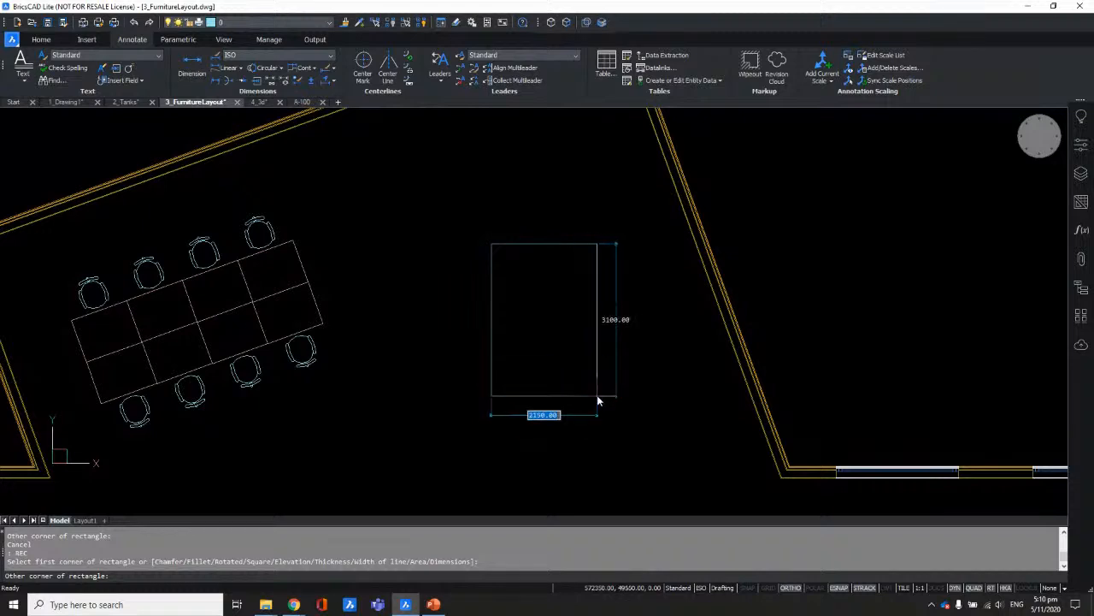
scroll(590, 398, "down", 3)
key("Escape")
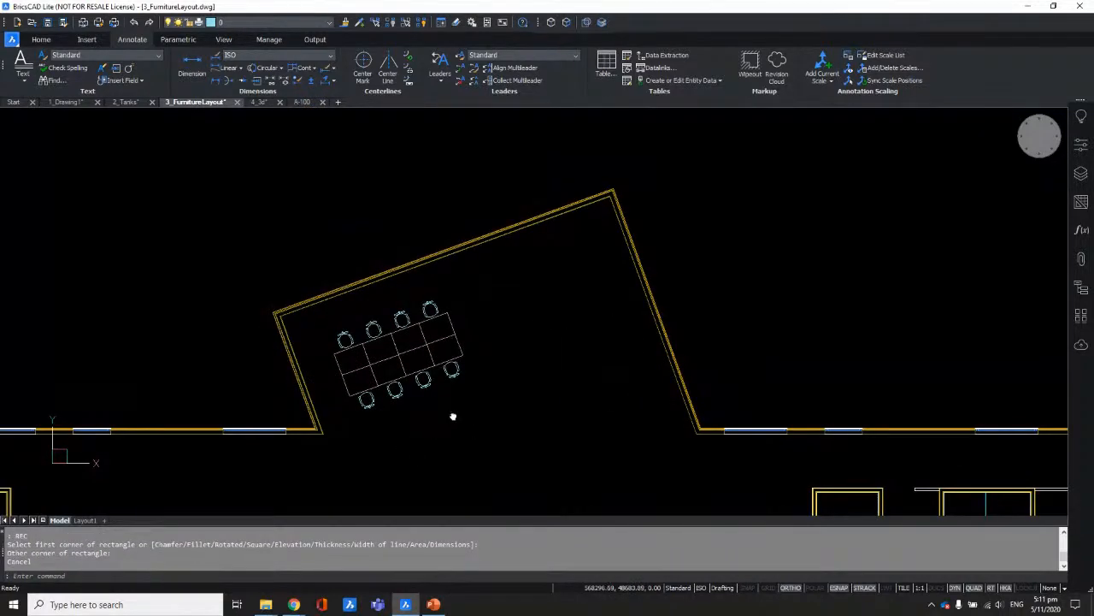
Step: Align the UCS to the angled room's wall with the Entity option, ready for REC
middle_click_drag(489, 377, 508, 354)
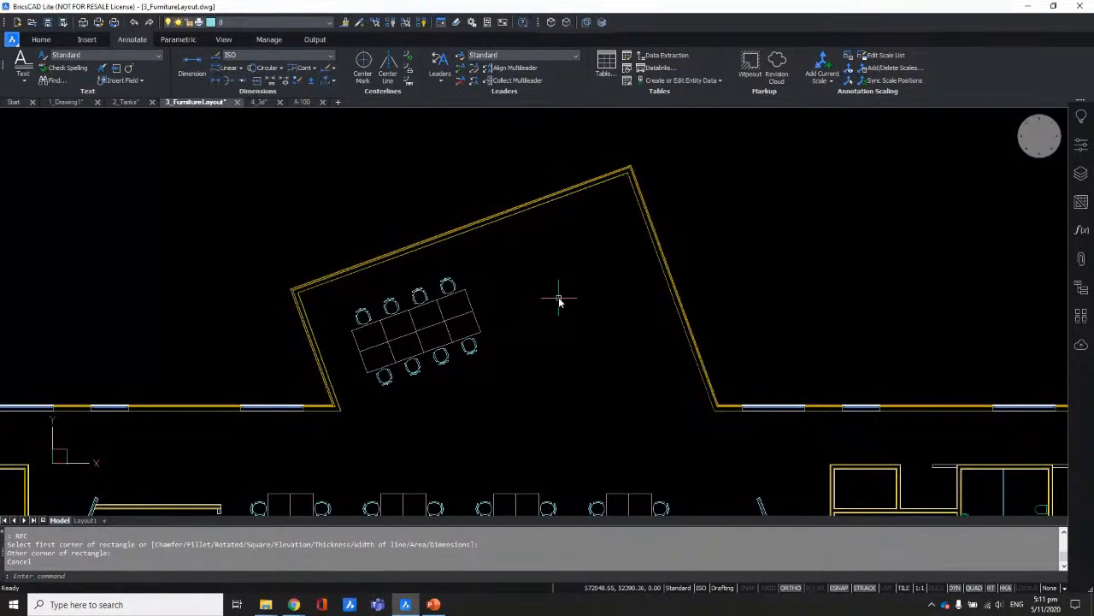
type("ucs")
key("Return")
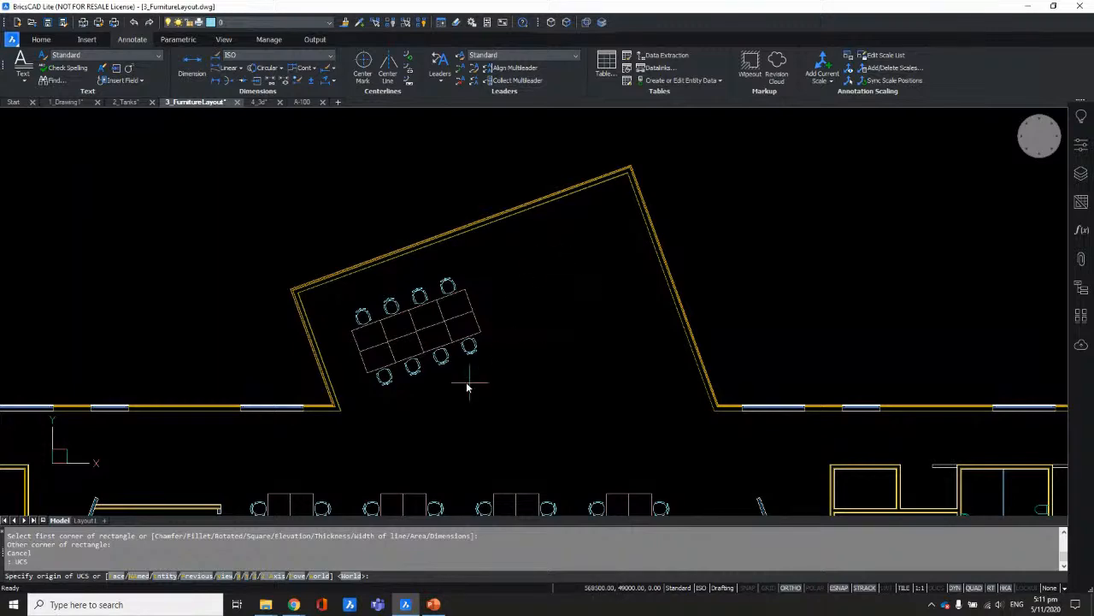
scroll(320, 415, "up", 2)
scroll(319, 415, "up", 2)
type("e")
key("Return")
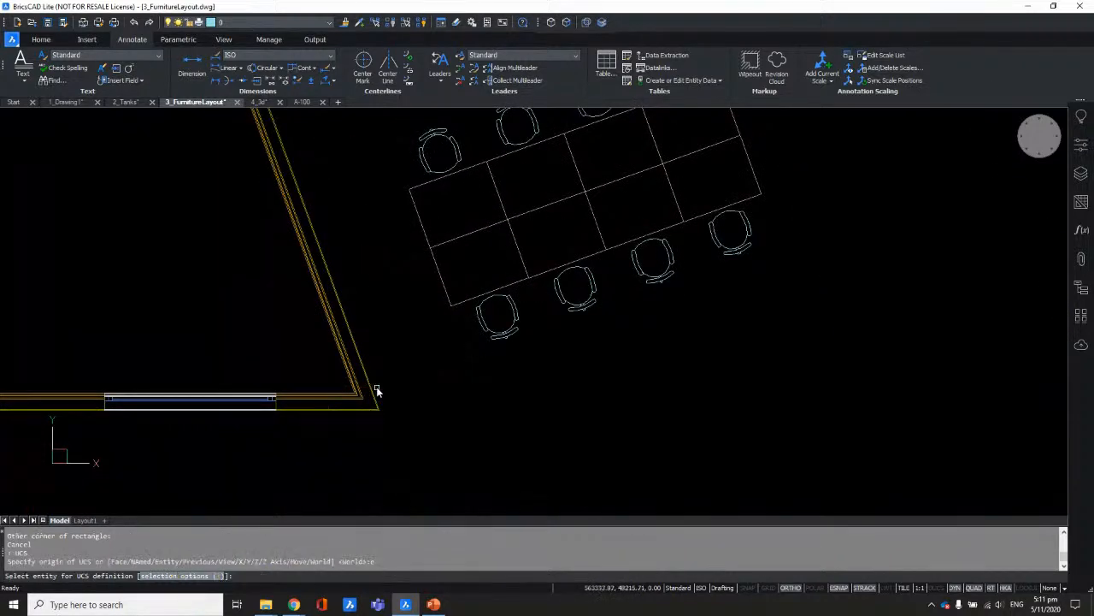
scroll(383, 411, "up", 2)
scroll(395, 401, "up", 1)
scroll(368, 415, "down", 5)
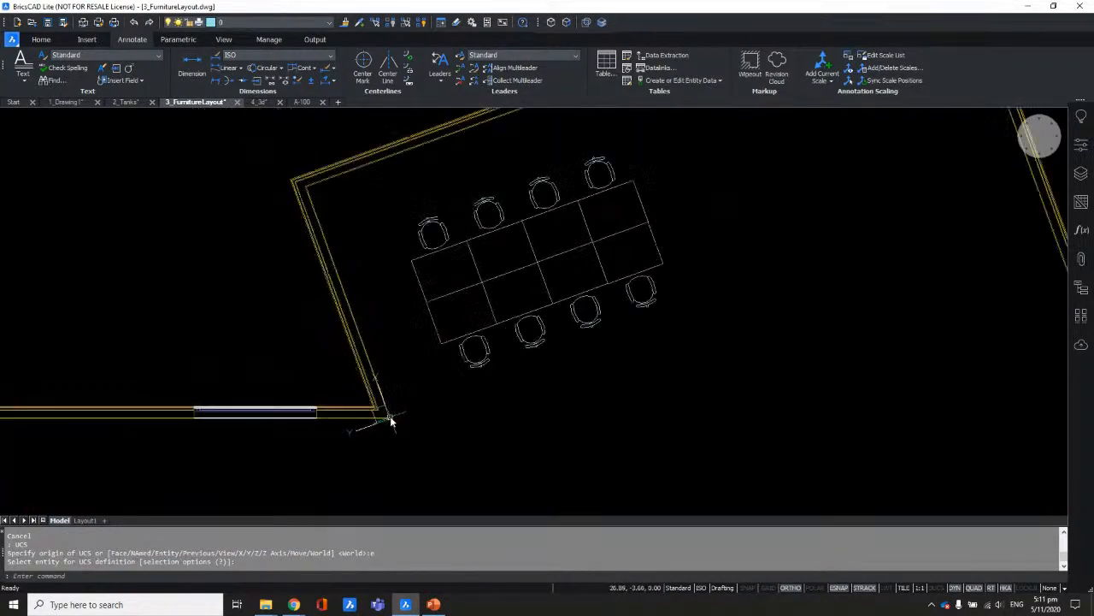
type("REC")
key("Return")
scroll(513, 391, "down", 2)
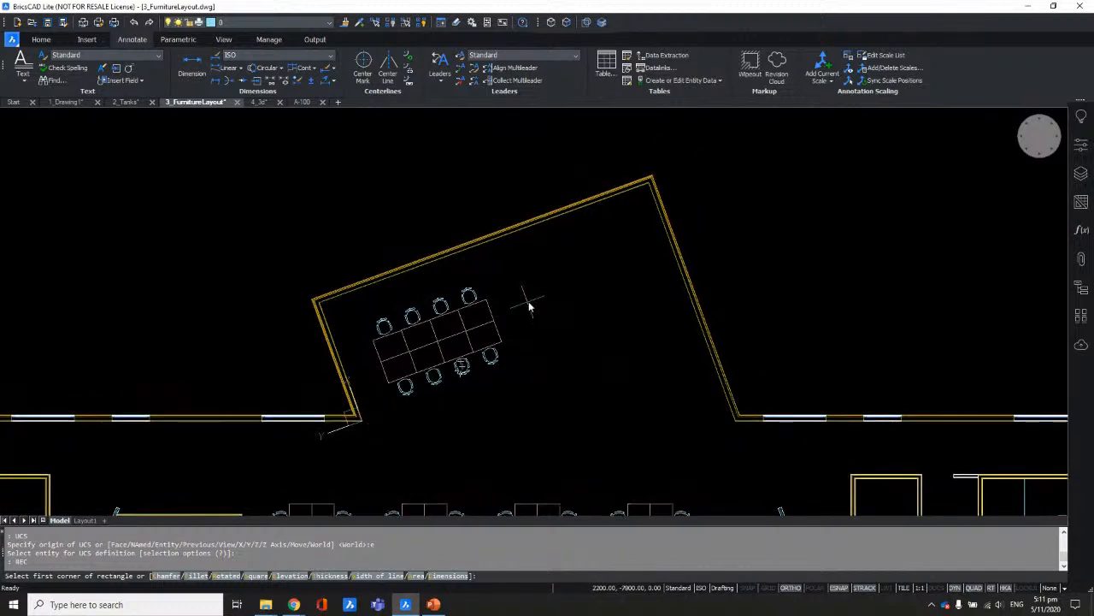
Step: Draw a wall-aligned rectangle beside the conference table
left_click(520, 288)
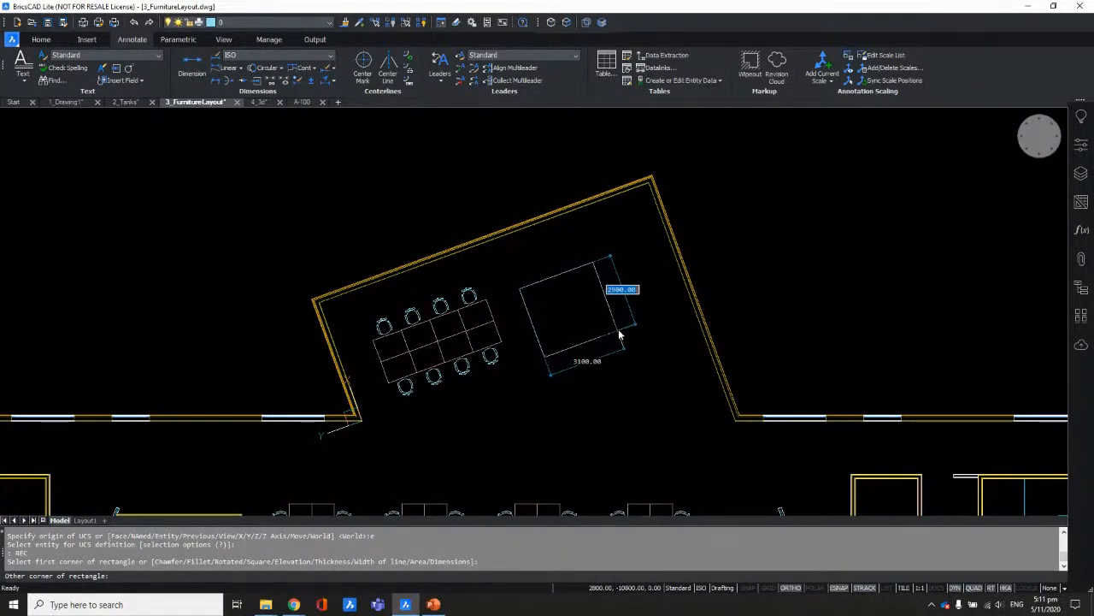
left_click(608, 311)
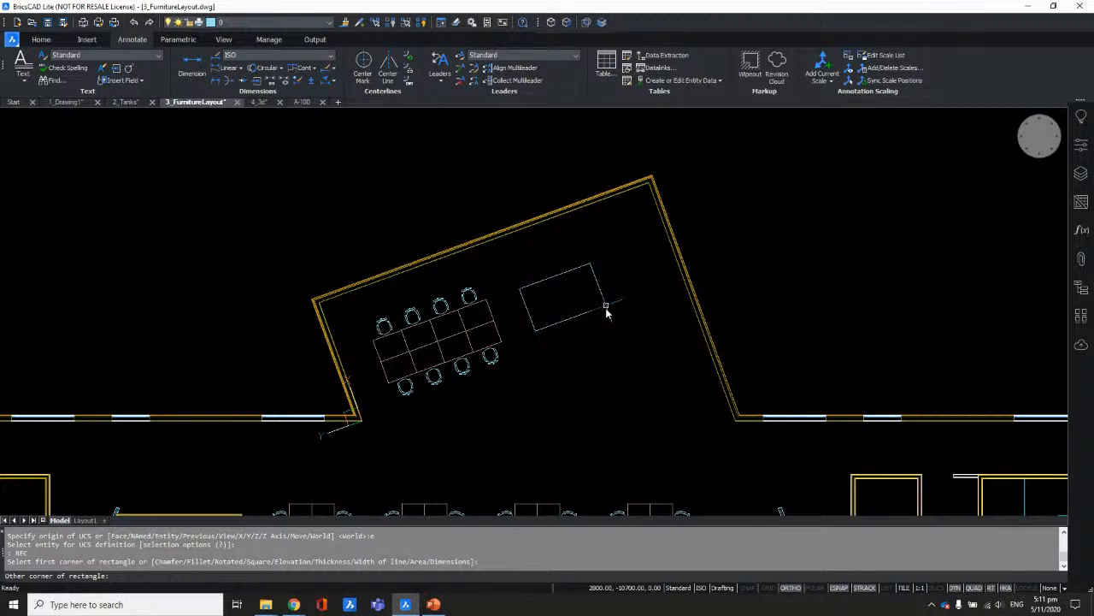
scroll(510, 310, "up", 4)
scroll(517, 321, "up", 2)
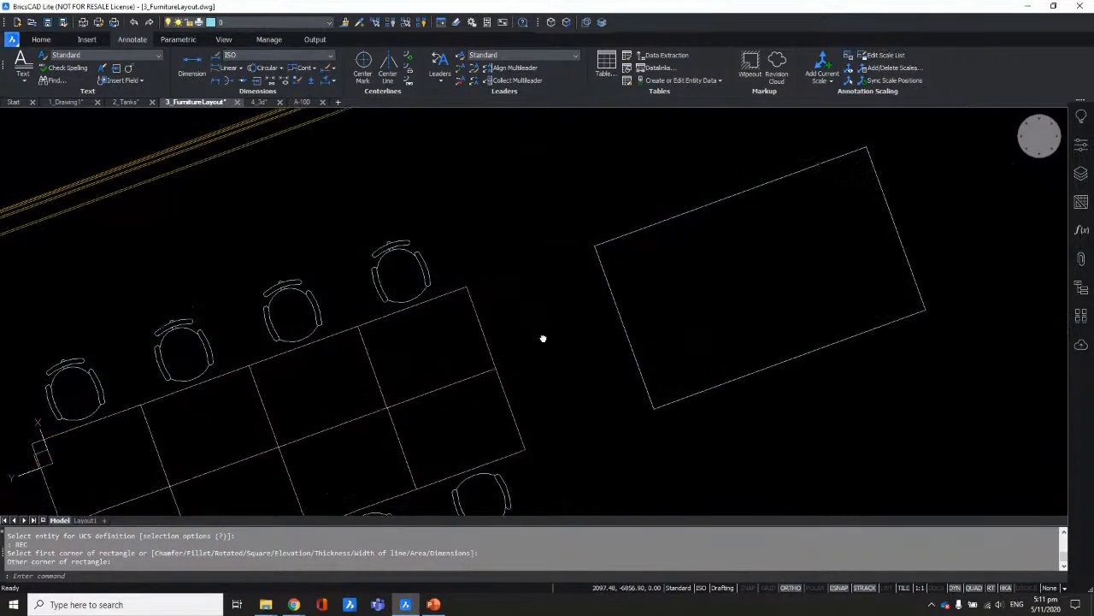
middle_click_drag(542, 337, 493, 277)
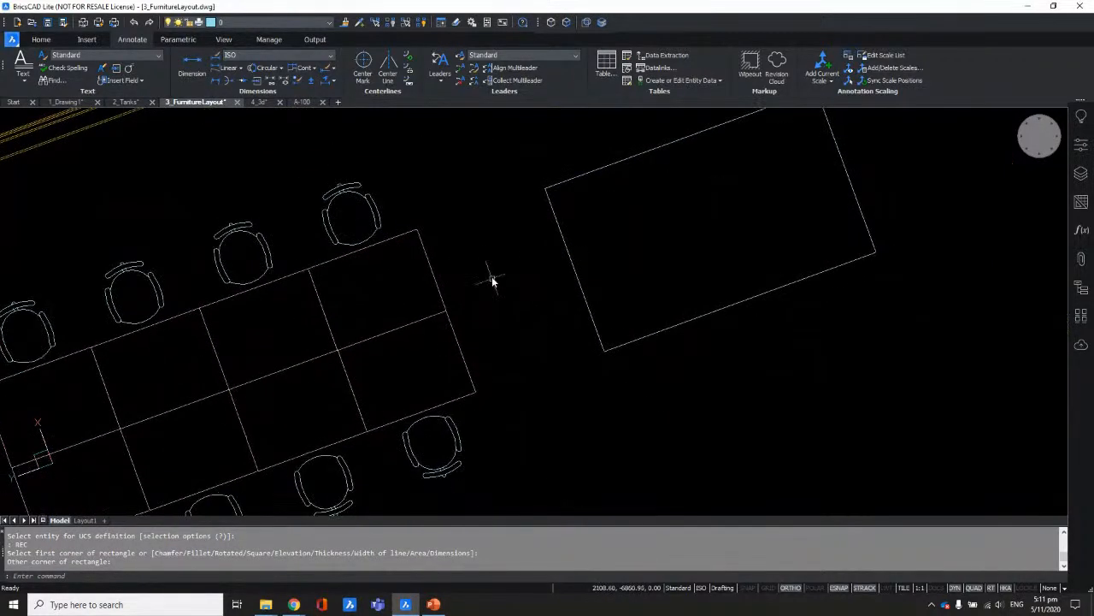
Step: Set a 1500 gap between the table's end edge and the rectangle, then cancel the pending edit
left_click(439, 251)
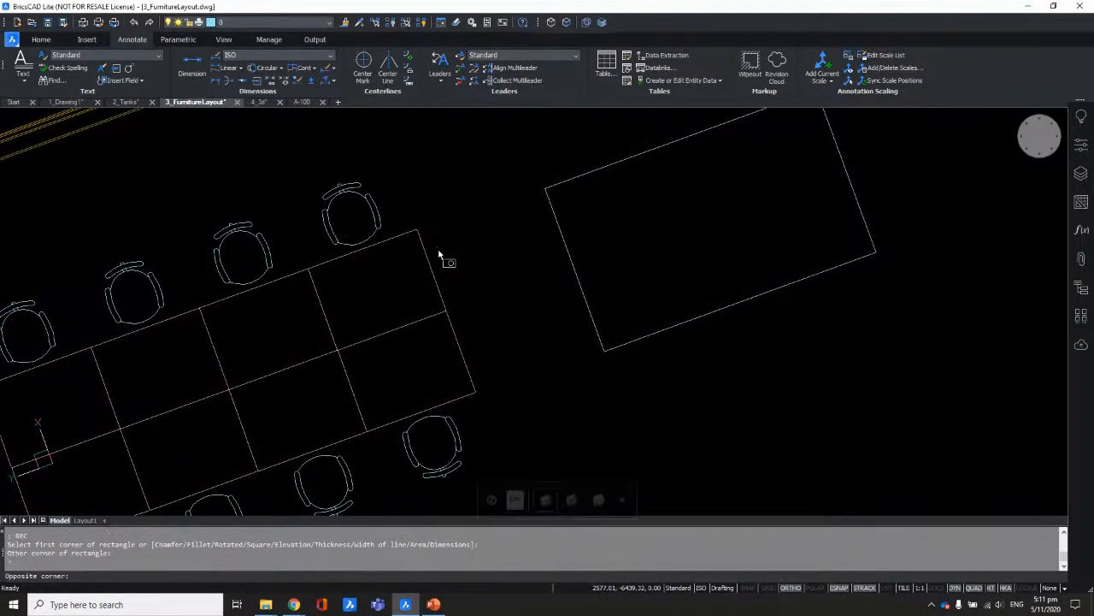
left_click(402, 280)
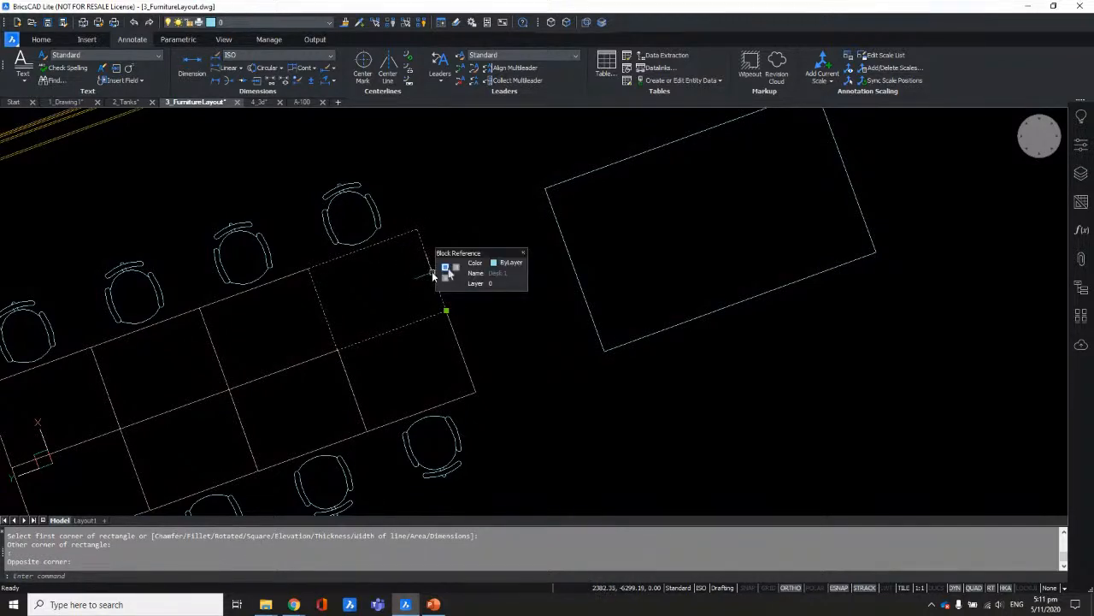
scroll(548, 315, "down", 4)
left_click(540, 307)
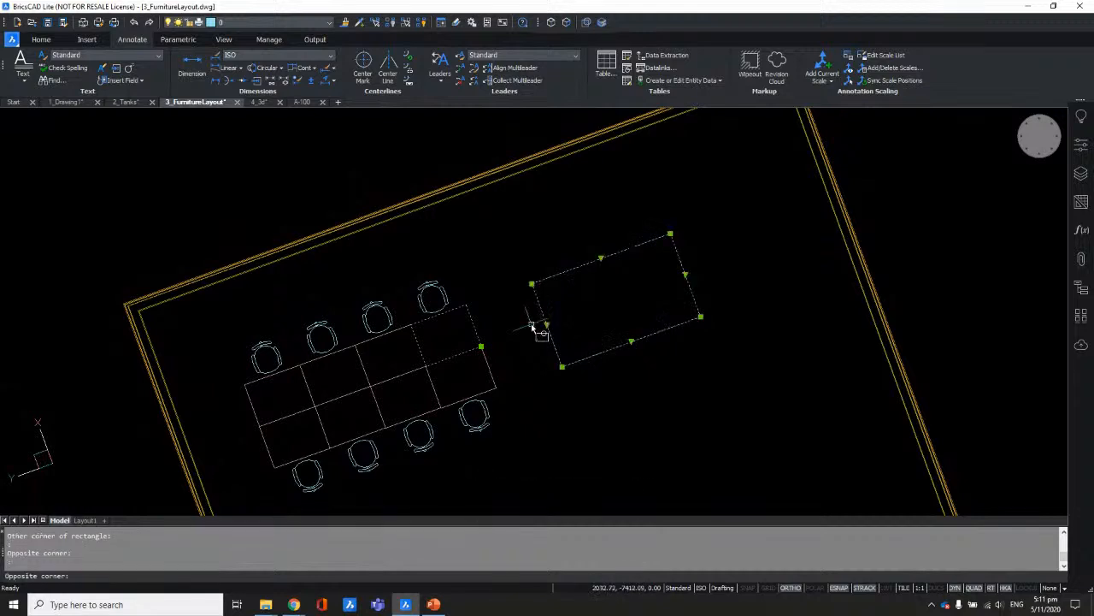
scroll(505, 313, "up", 4)
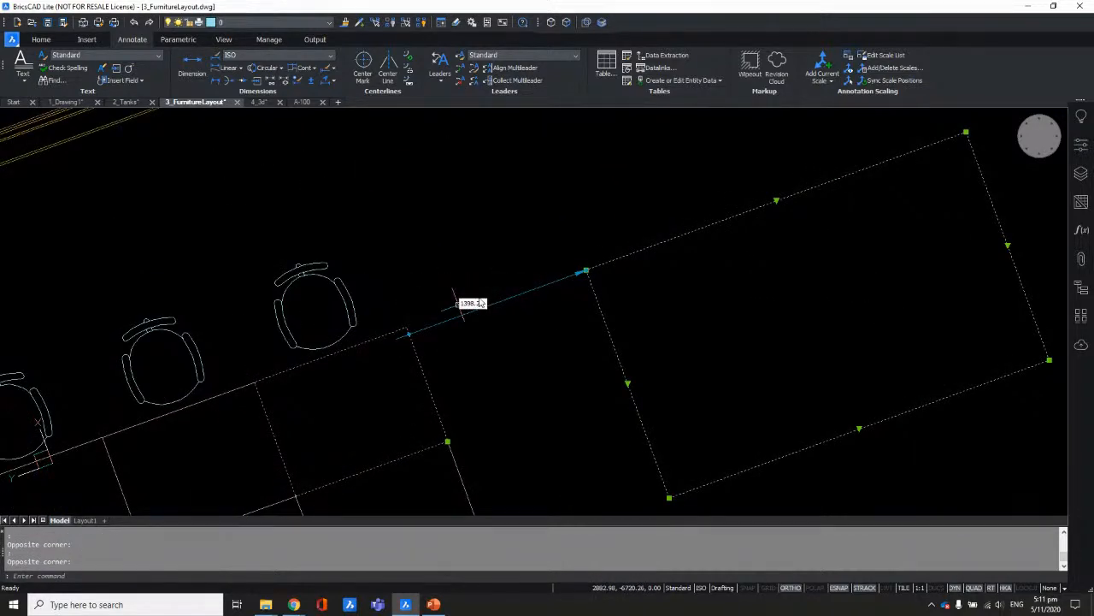
scroll(466, 295, "down", 3)
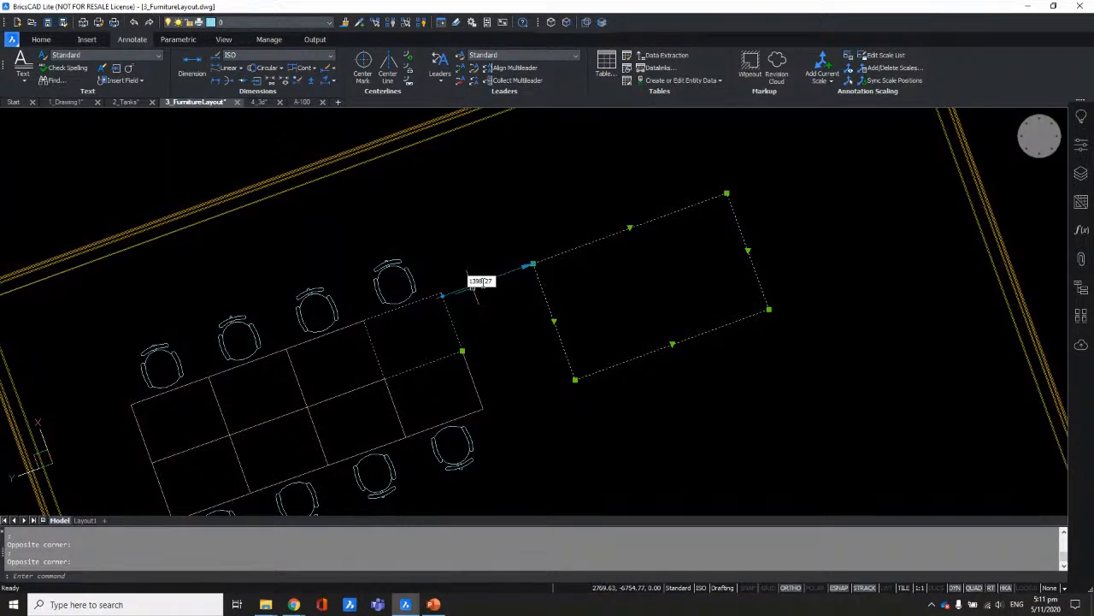
left_click(477, 282)
type("1500")
key("Return")
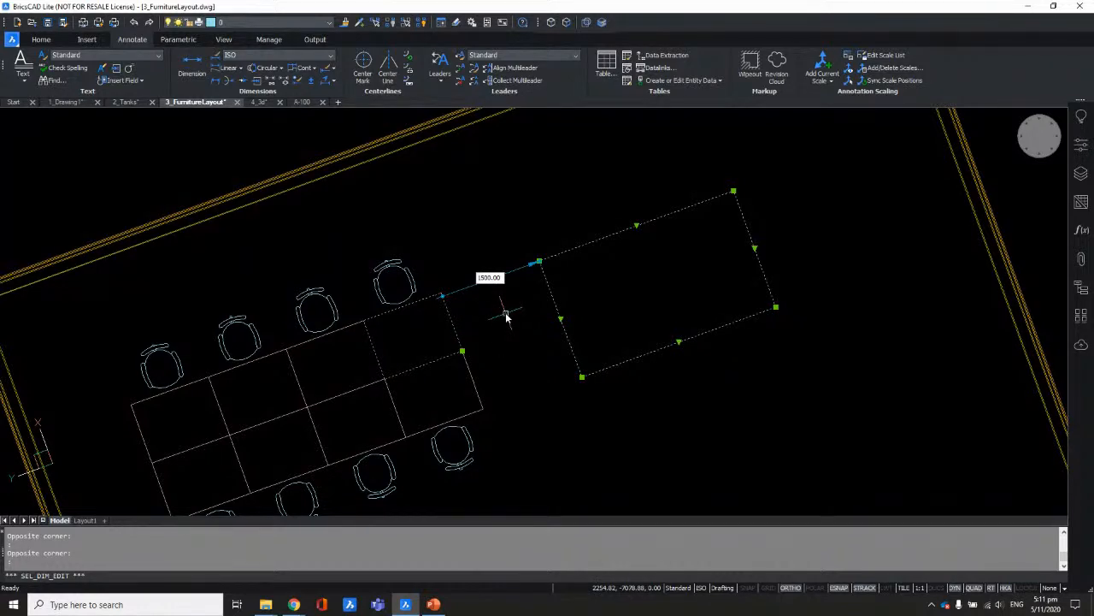
key("Escape")
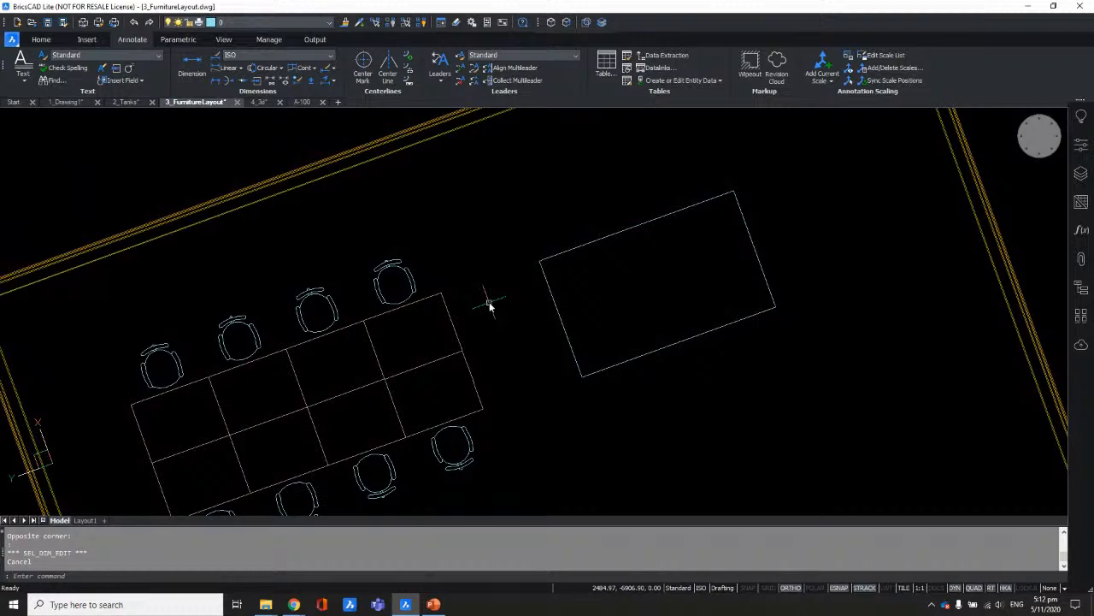
scroll(533, 276, "down", 10)
Step: Pan and zoom so both floor plans fit in view
mouse_move(565, 337)
middle_mouse_down()
mouse_move(533, 243)
mouse_move(542, 260)
middle_mouse_up()
scroll(525, 262, "down", 6)
middle_click_drag(540, 306, 542, 285)
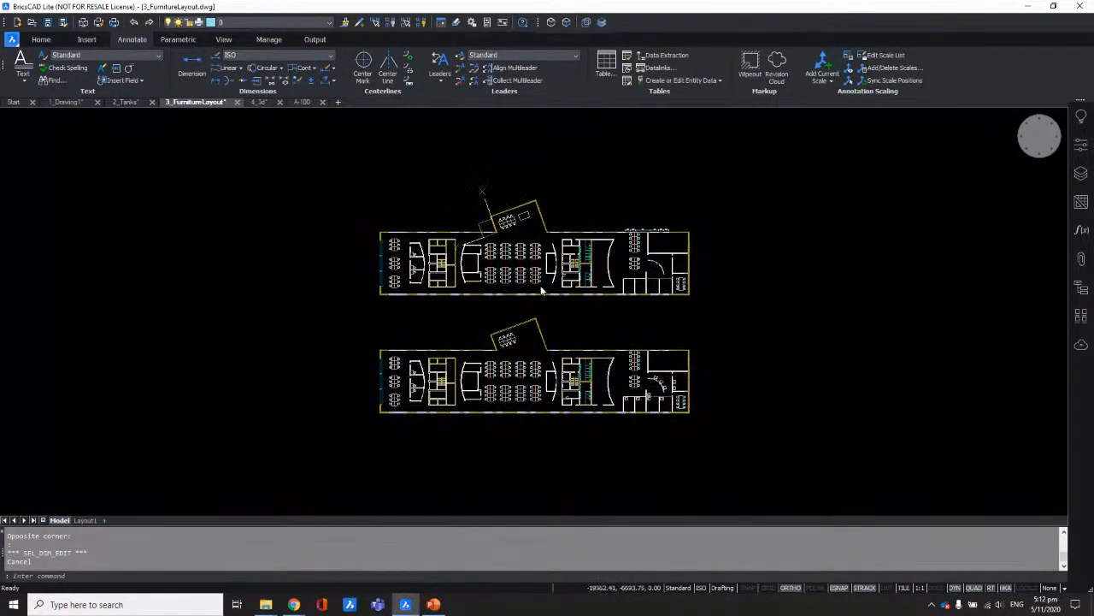
scroll(541, 285, "up", 2)
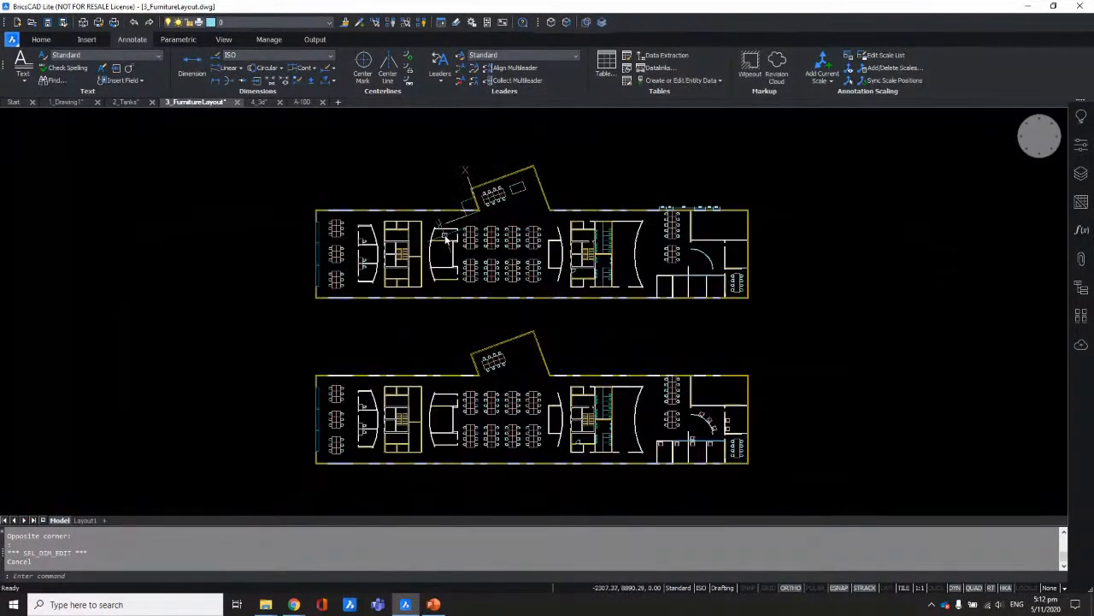
Step: Switch to the A-100 drawing and inspect the top viewport on its A0 sheet
left_click(302, 101)
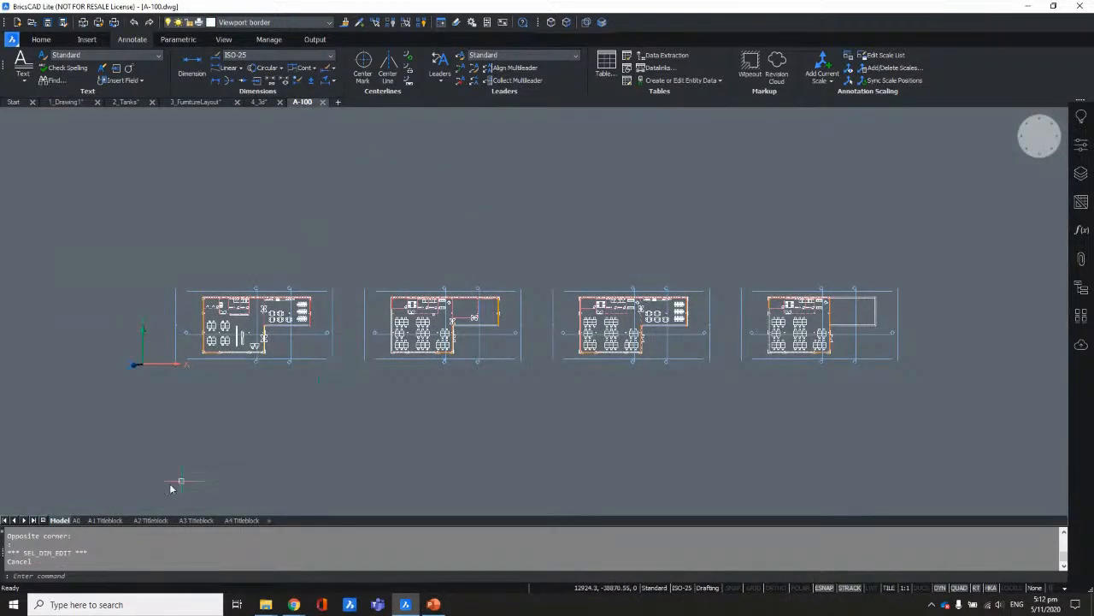
left_click(76, 520)
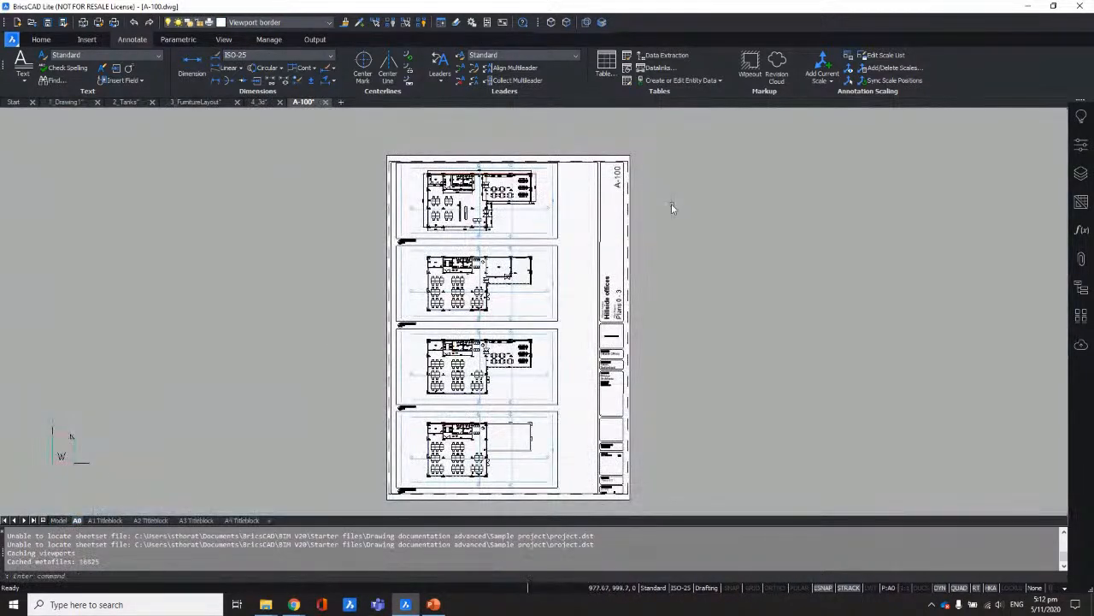
scroll(71, 437, "up", 1)
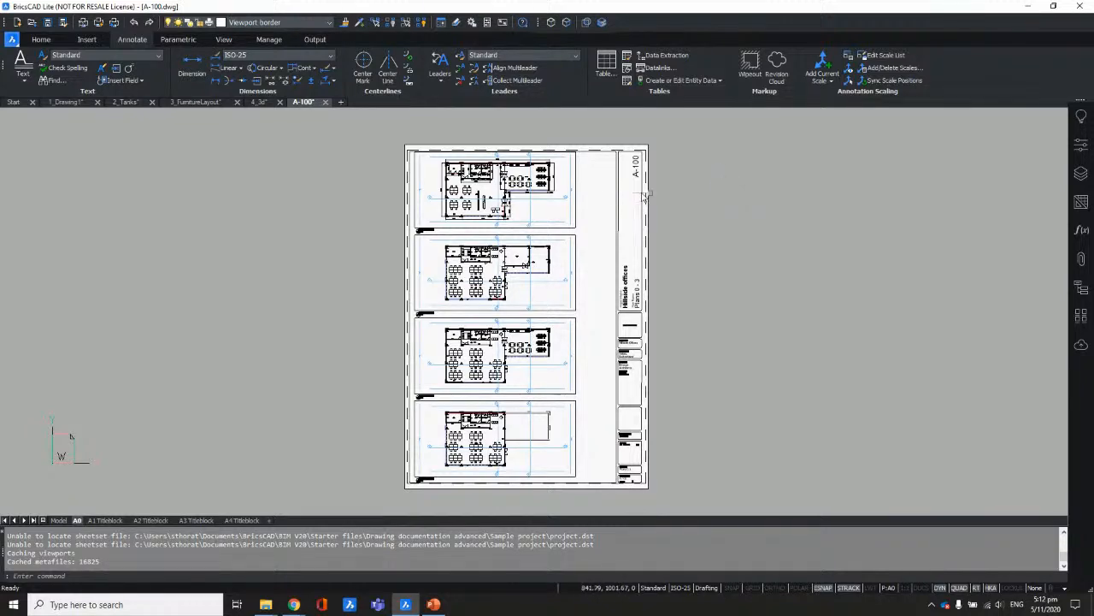
scroll(476, 163, "up", 4)
middle_click_drag(477, 164, 496, 208)
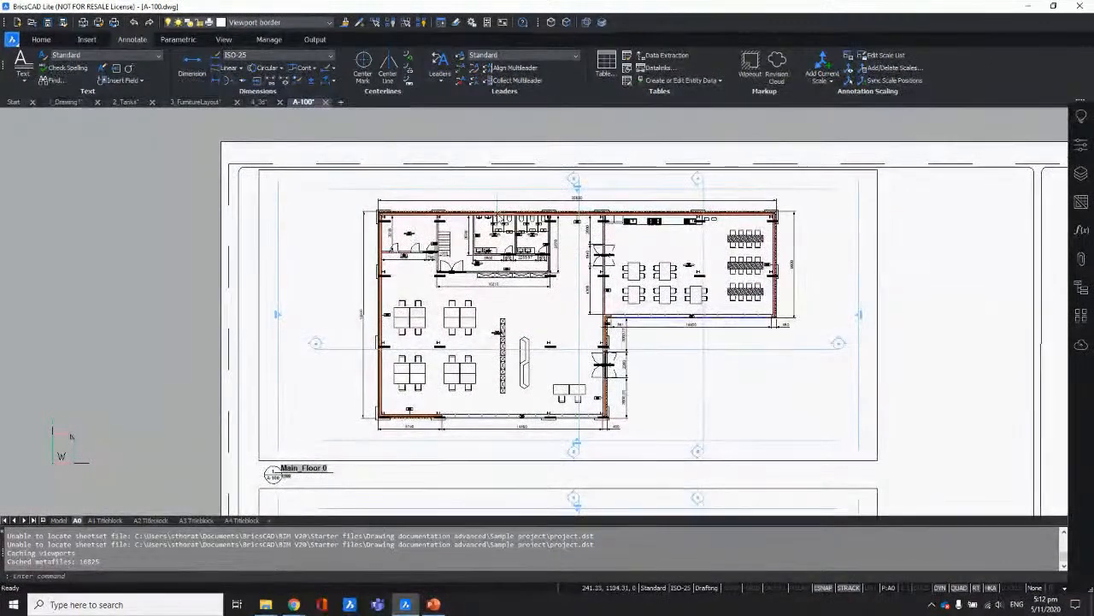
scroll(496, 213, "down", 1)
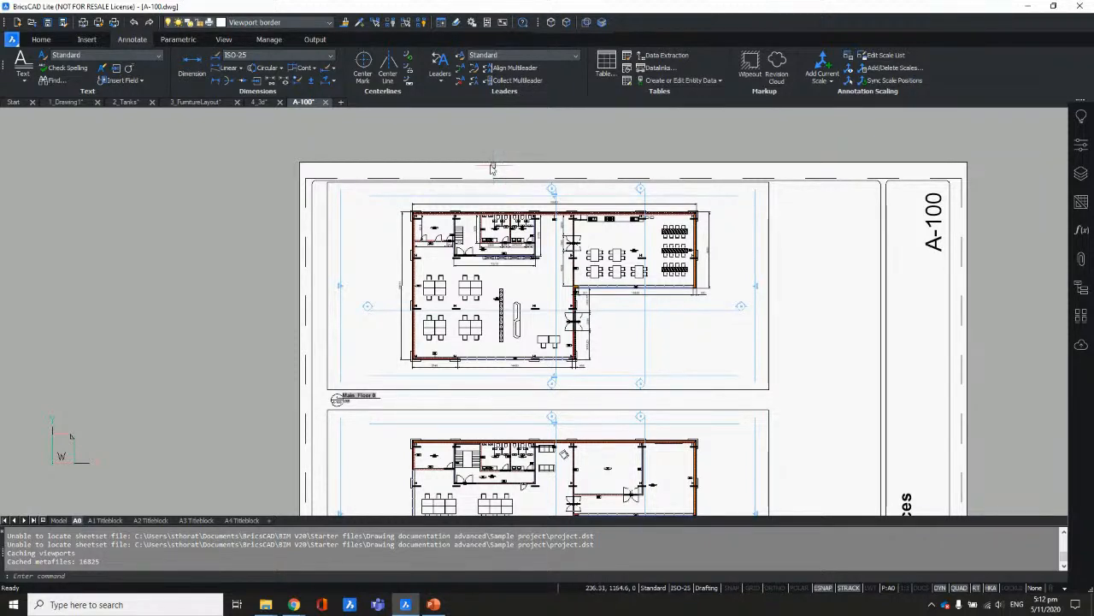
Step: Bring the Main_Floor 0 label into view, then go to A-100's model space
scroll(423, 286, "up", 3)
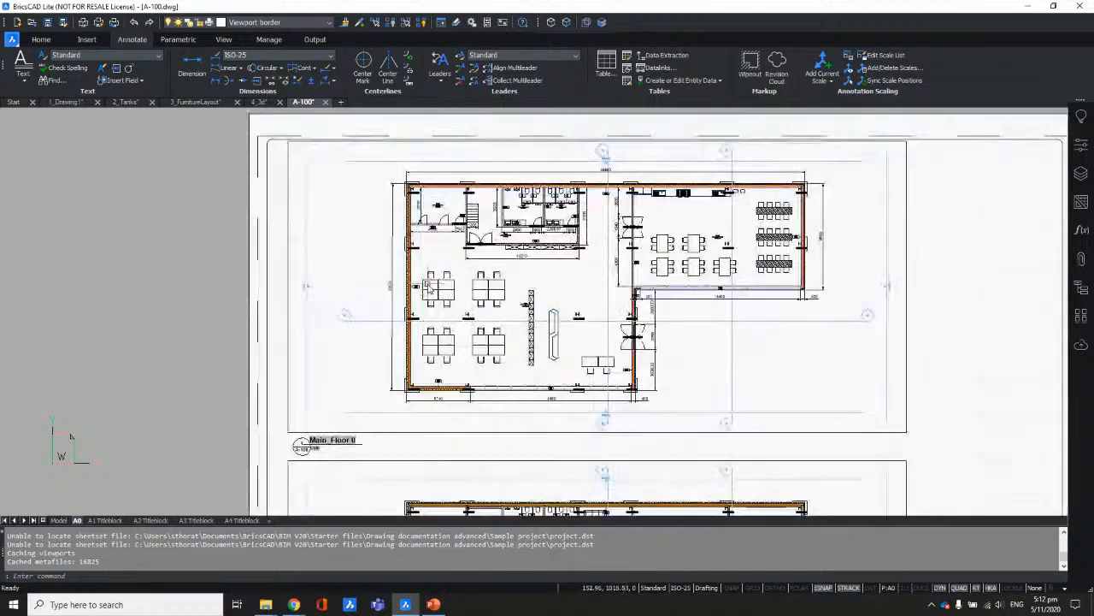
middle_click_drag(466, 314, 470, 280)
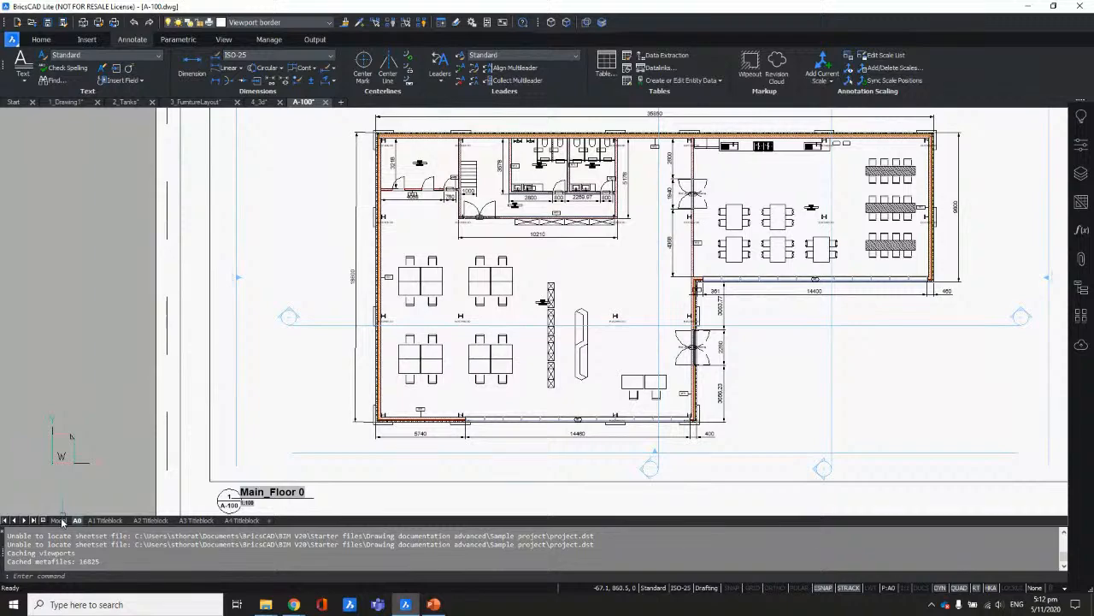
mouse_move(633, 207)
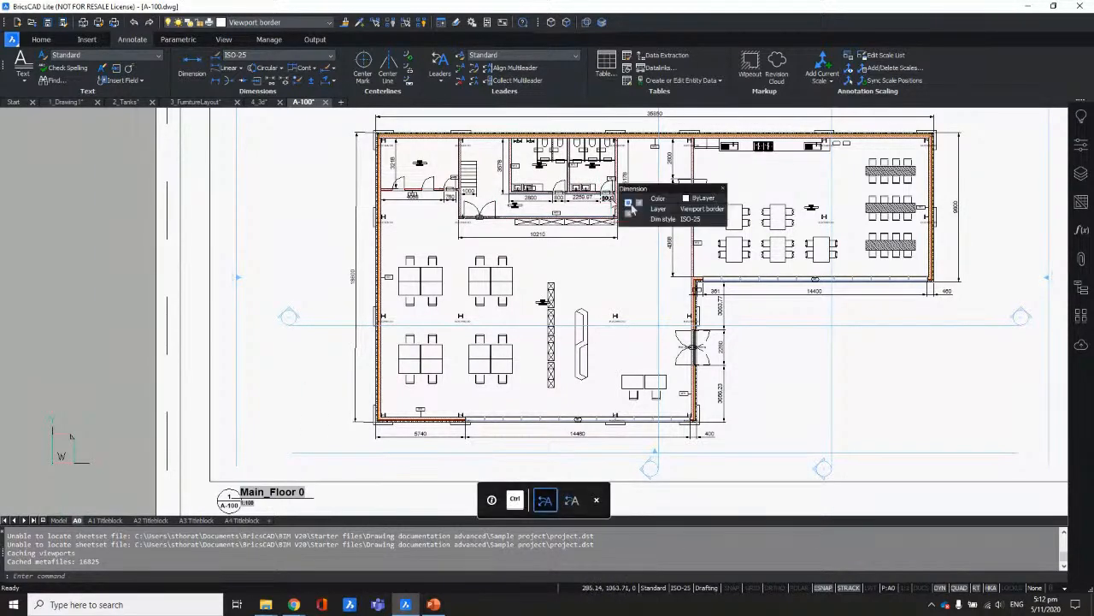
scroll(633, 207, "up", 2)
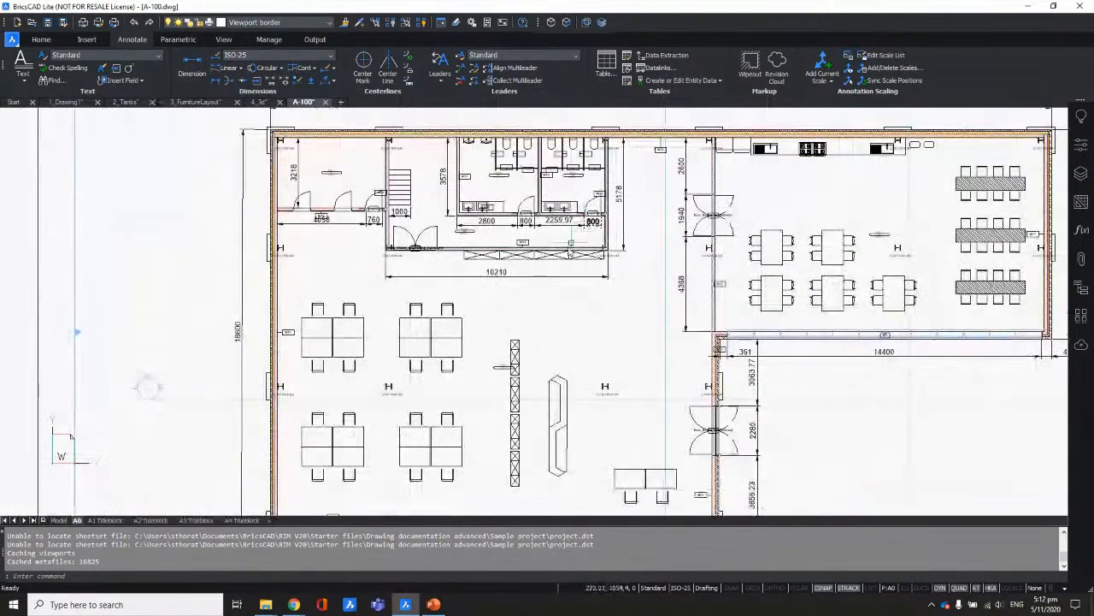
scroll(590, 222, "down", 2)
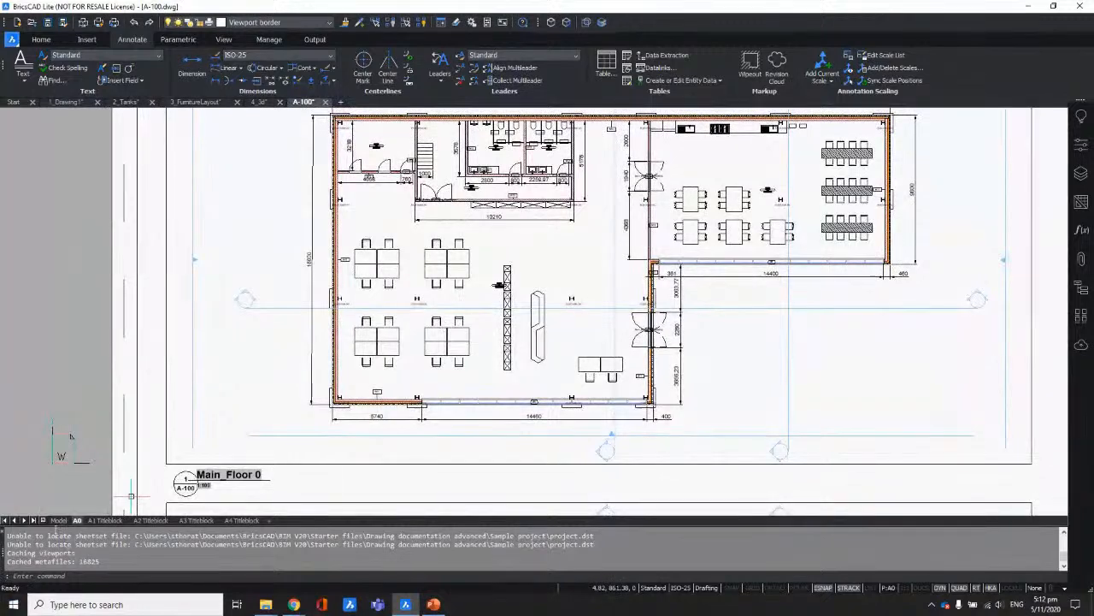
left_click(58, 520)
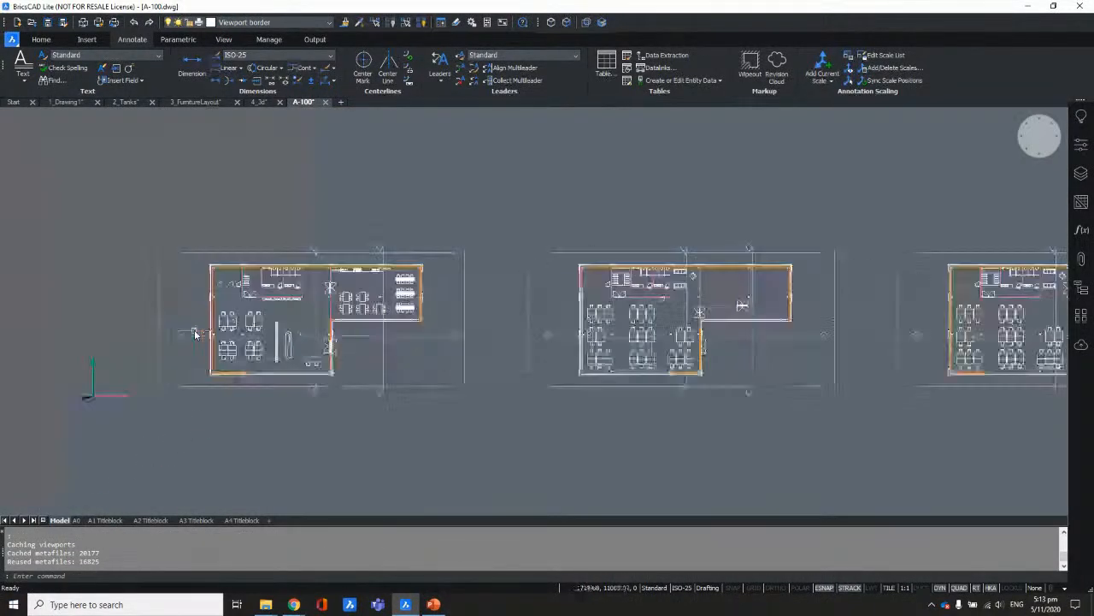
Step: Zoom in on the first floor plan's washroom so its sinks and doors are clear
scroll(195, 333, "up", 2)
middle_click_drag(339, 260, 468, 296)
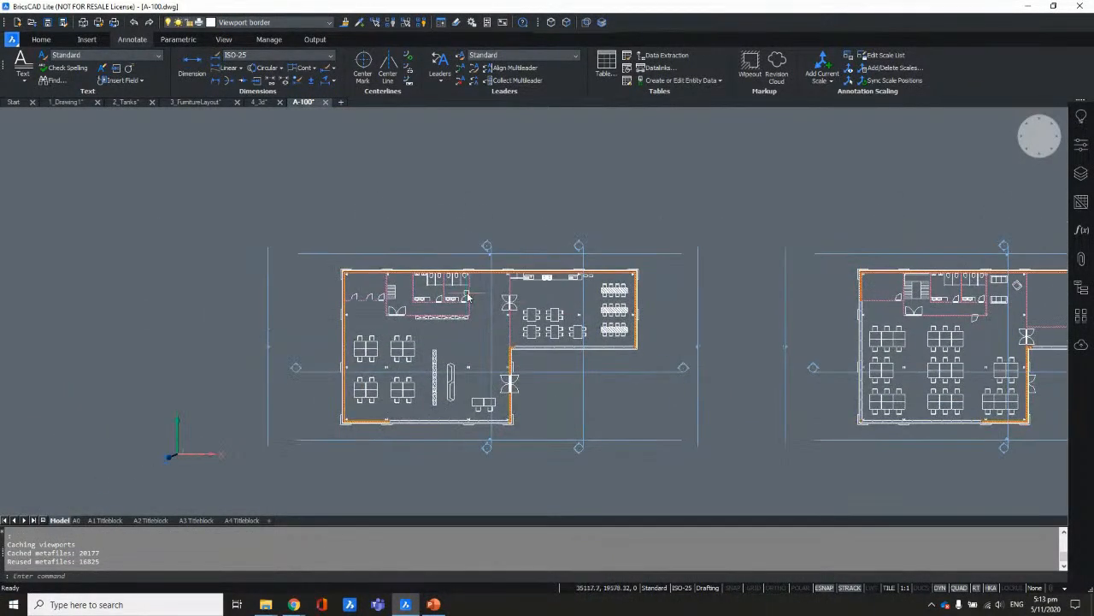
scroll(467, 295, "up", 5)
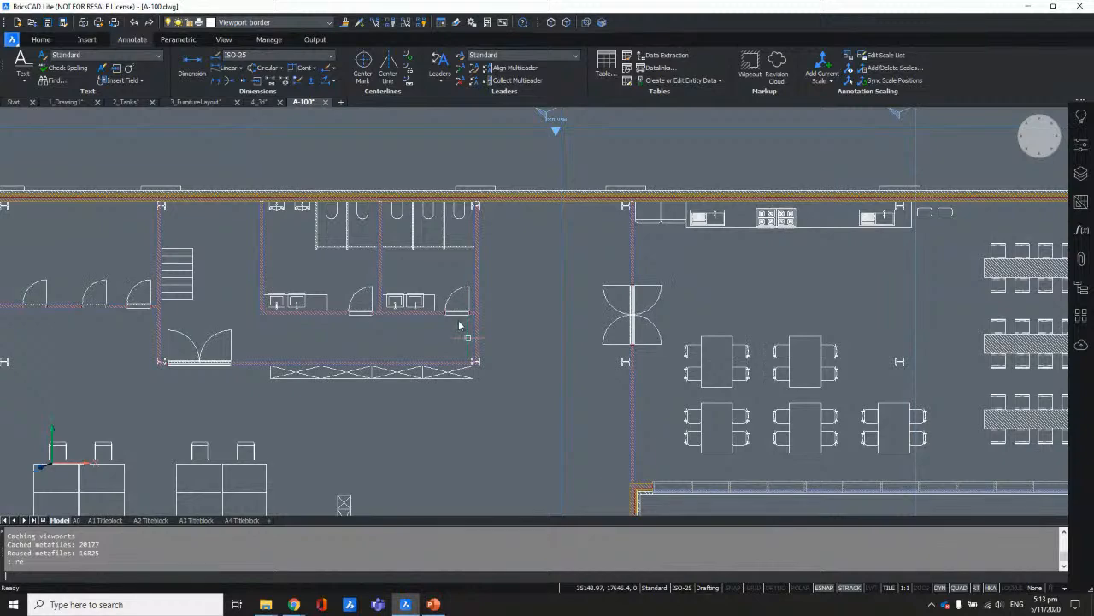
scroll(459, 325, "up", 3)
scroll(452, 317, "down", 2)
middle_click_drag(455, 331, 474, 265)
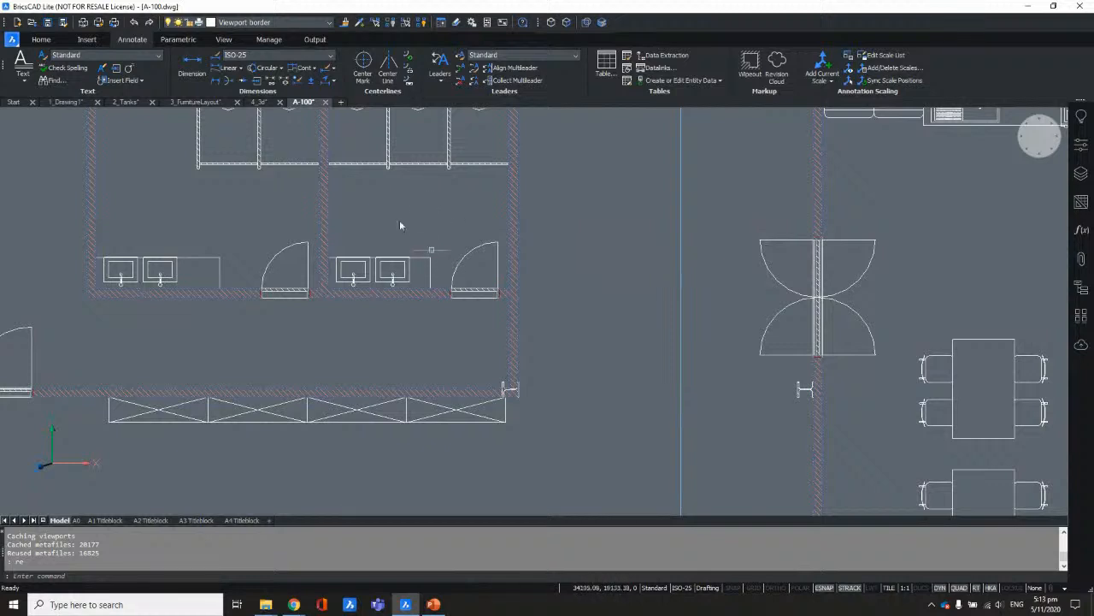
left_click(50, 40)
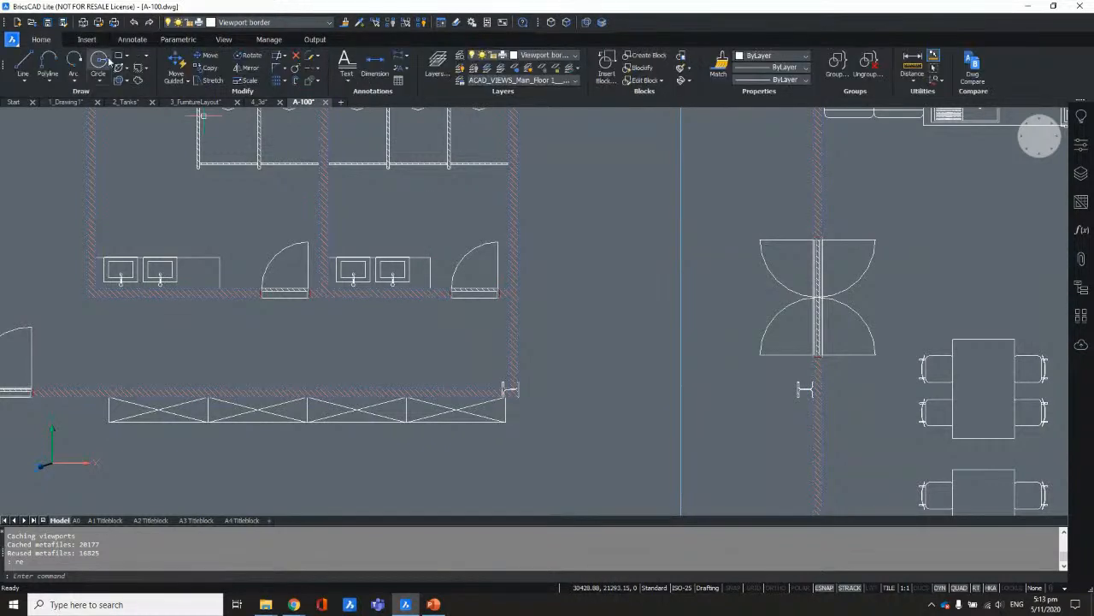
Step: Copy the washroom door into the right-hand wall with Copy Guided
left_click(188, 82)
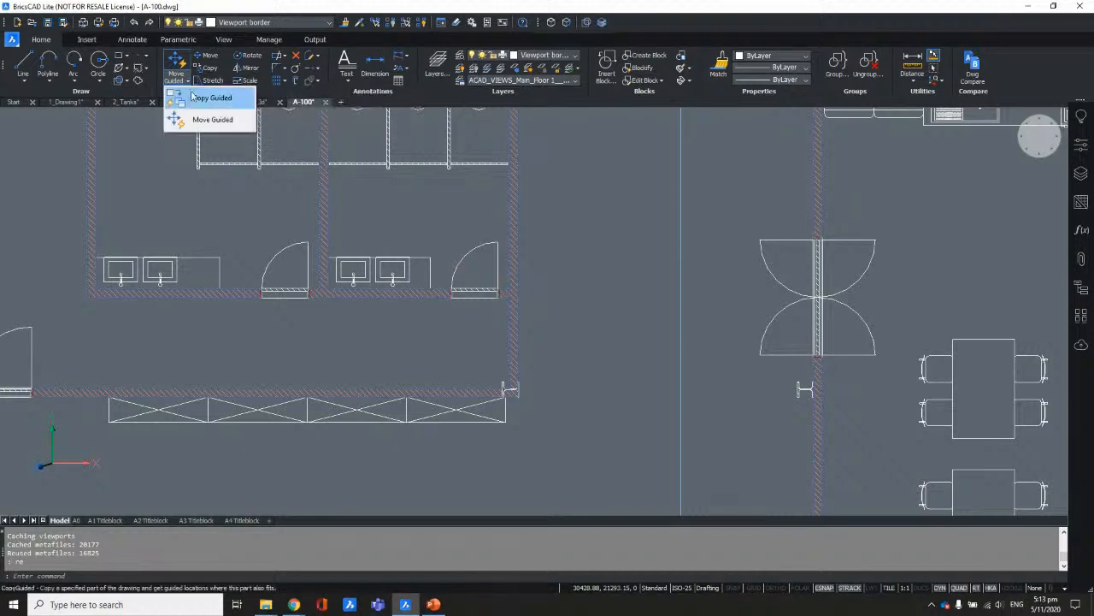
left_click(206, 99)
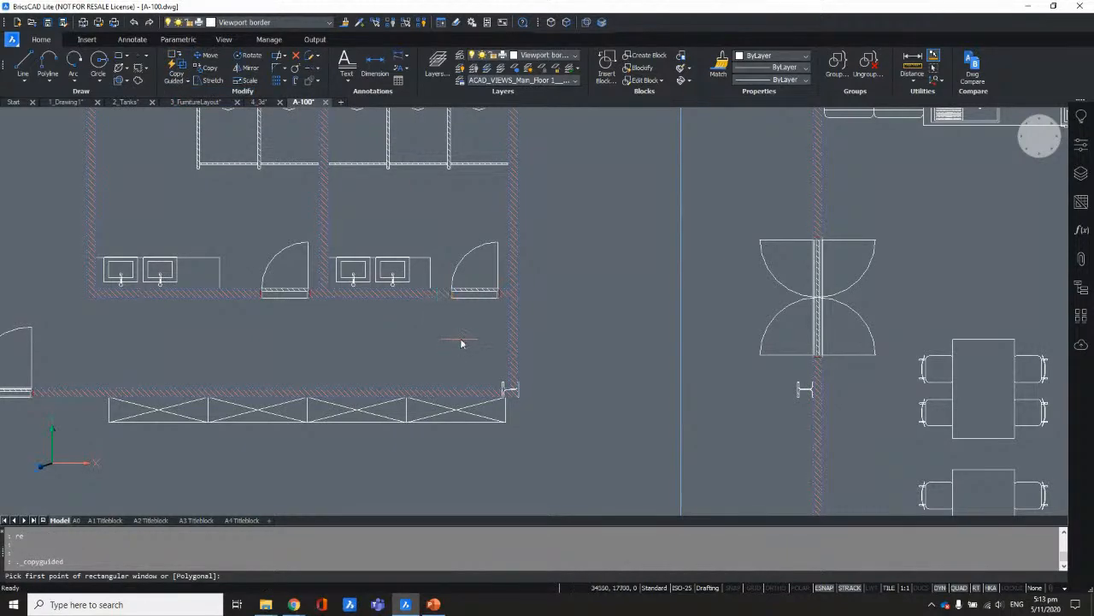
middle_click_drag(469, 341, 598, 308)
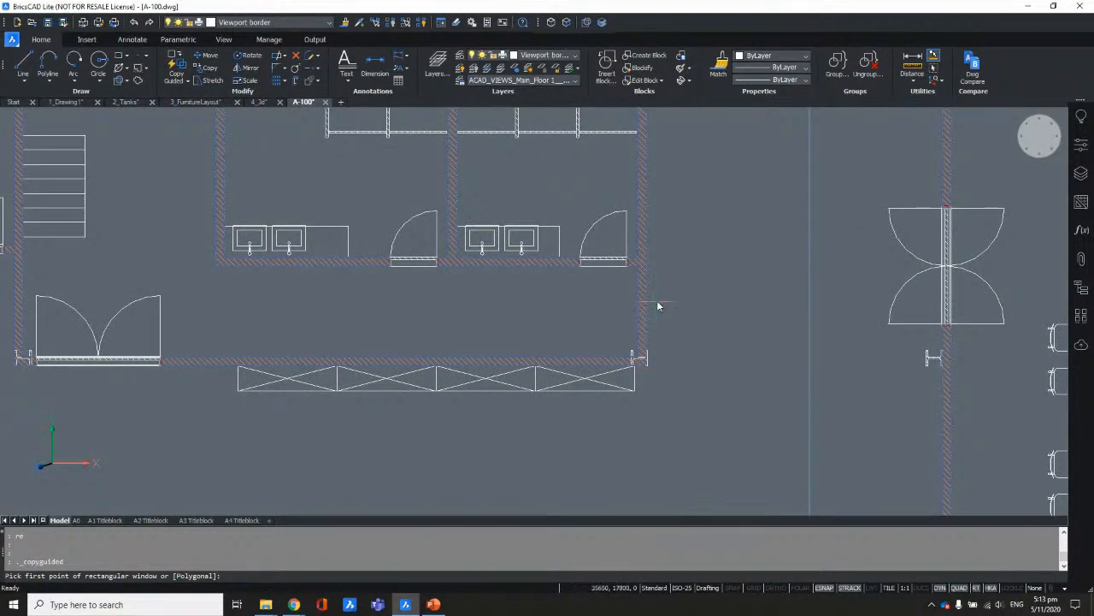
scroll(684, 257, "up", 4)
left_click(385, 118)
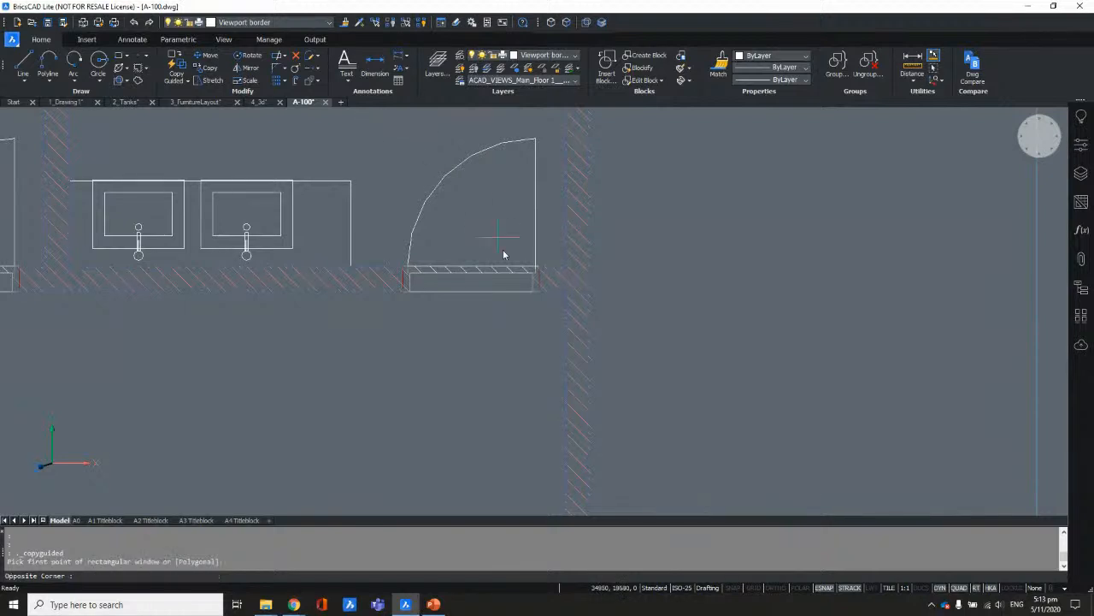
left_click(524, 314)
scroll(524, 313, "down", 1)
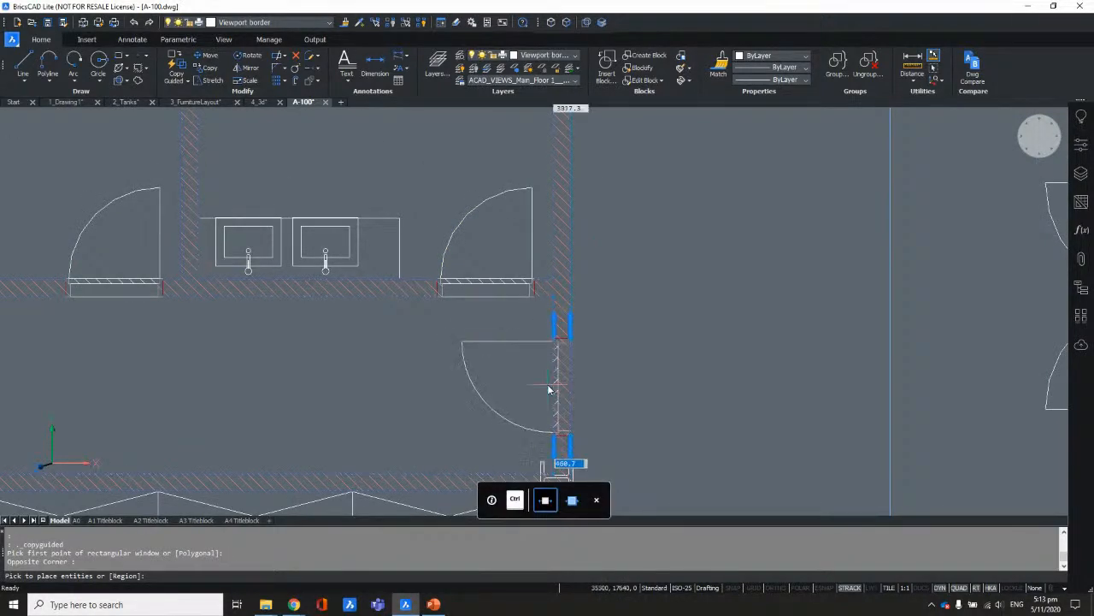
left_click(593, 383)
scroll(562, 299, "down", 2)
key("Escape")
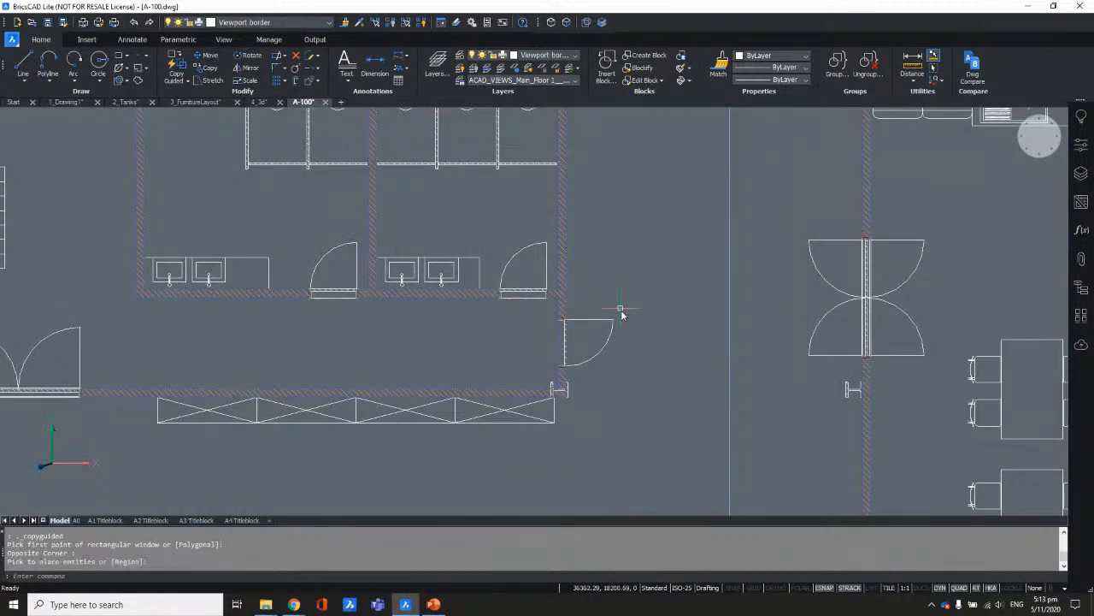
Step: Recentre on the washroom, then return to the A0 sheet layout
middle_click_drag(621, 315, 599, 267)
scroll(575, 280, "up", 2)
scroll(501, 267, "down", 5)
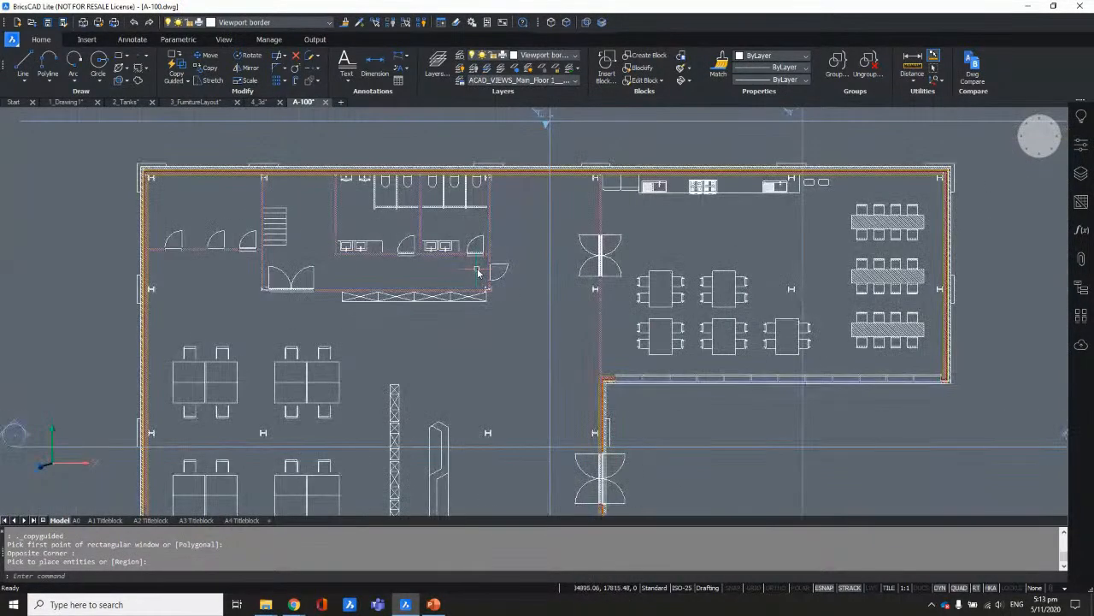
scroll(479, 272, "down", 1)
left_click(77, 520)
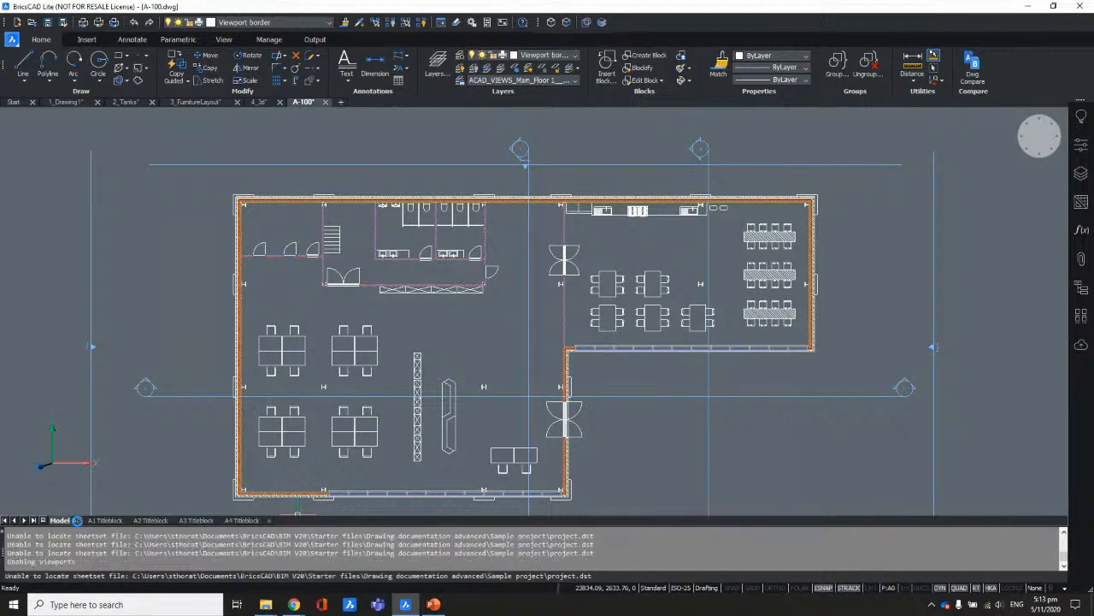
Step: Zoom to the whole A-100 A0 sheet and bring up the Insert ribbon tools
scroll(578, 208, "up", 5)
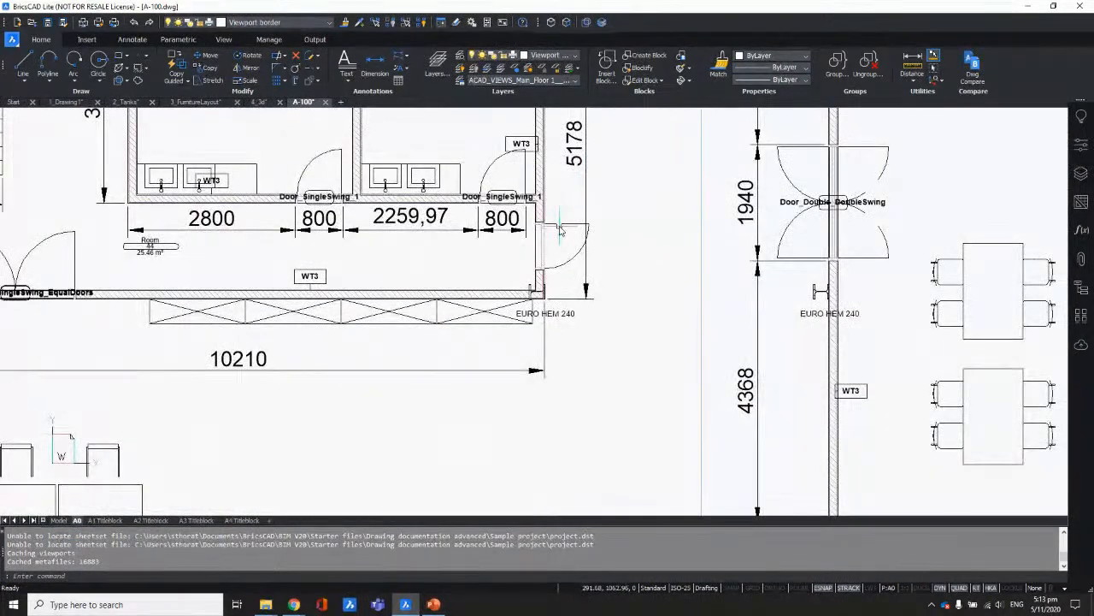
scroll(561, 224, "down", 5)
scroll(507, 451, "down", 6)
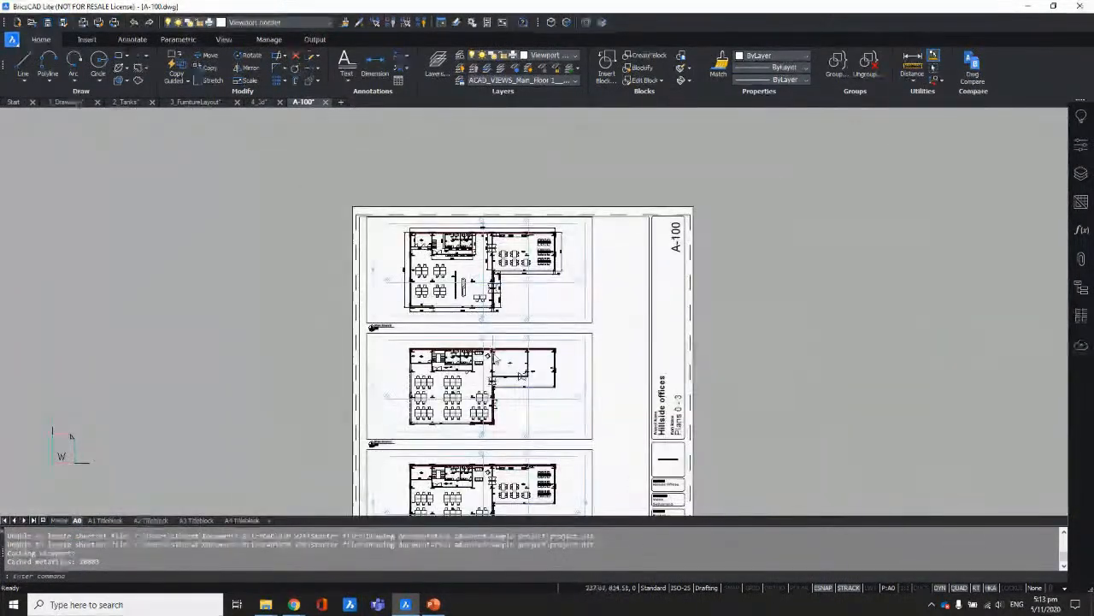
scroll(506, 288, "up", 2)
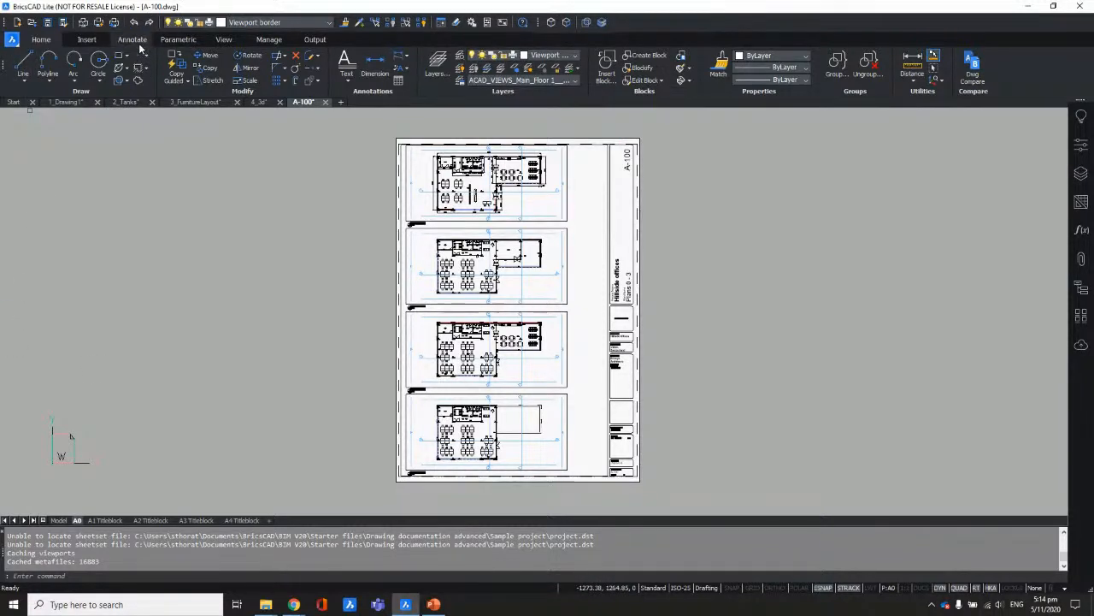
left_click(86, 39)
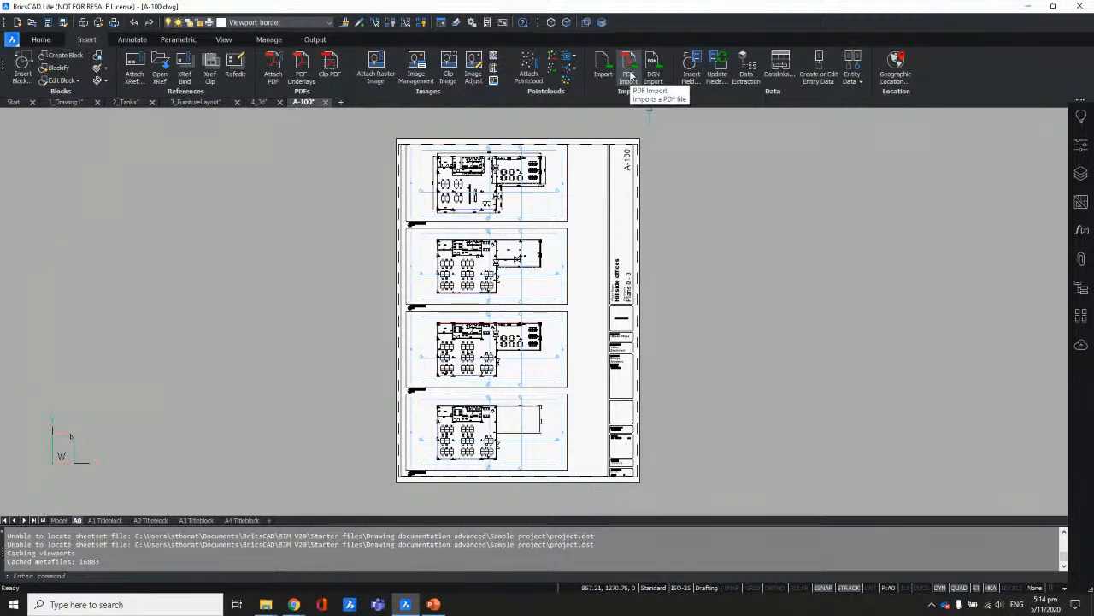
Step: Import page 1 of Sample Drawing-Layout.pdf onto the A0 sheet at default point, scale and rotation
left_click(630, 75)
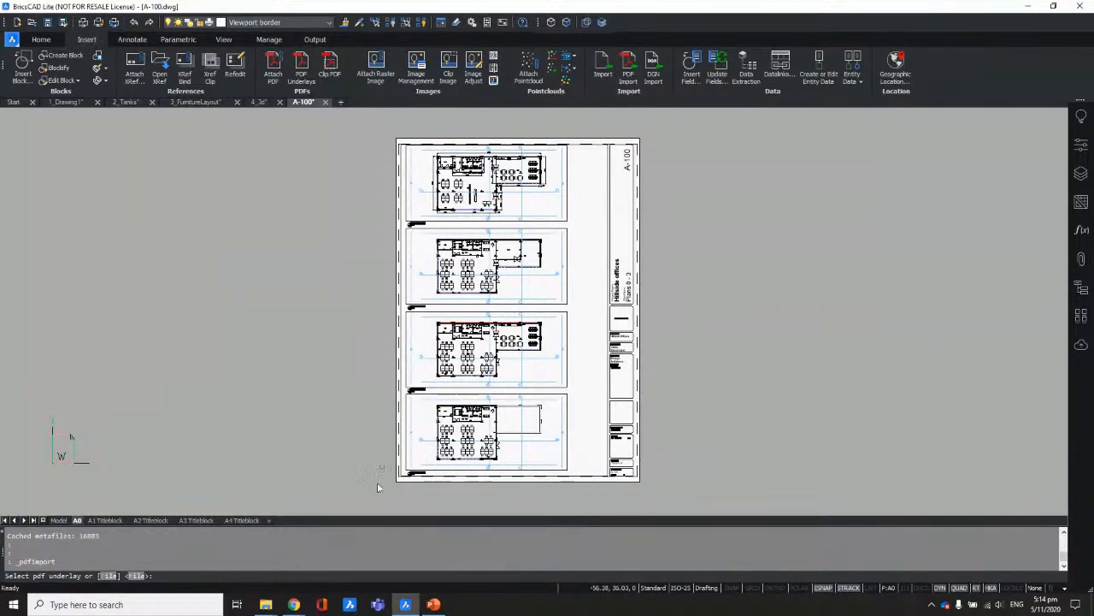
left_click(109, 575)
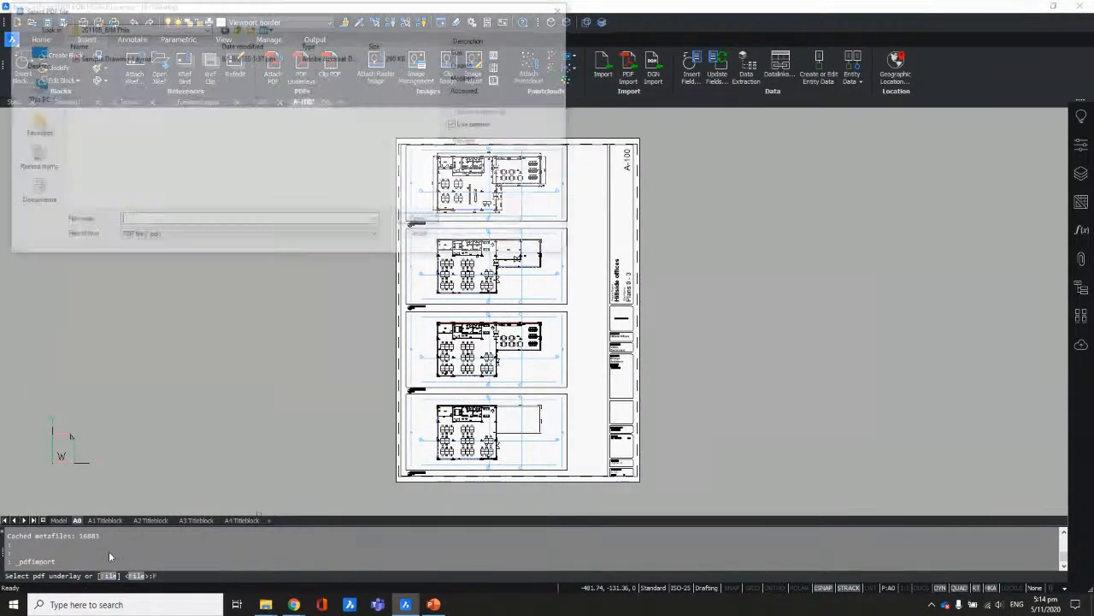
left_click(118, 58)
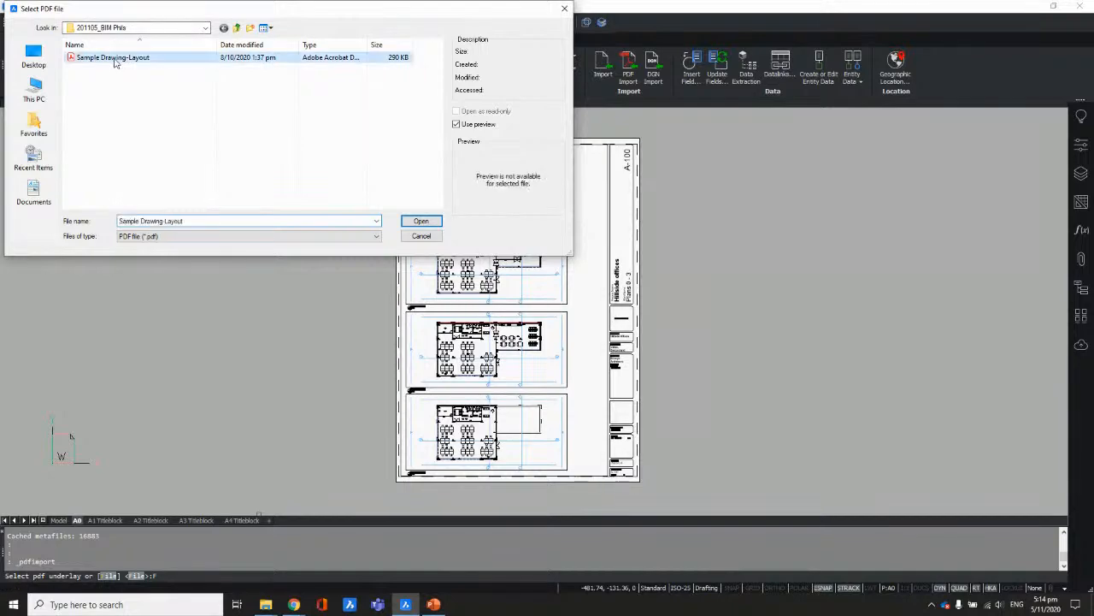
left_click(421, 221)
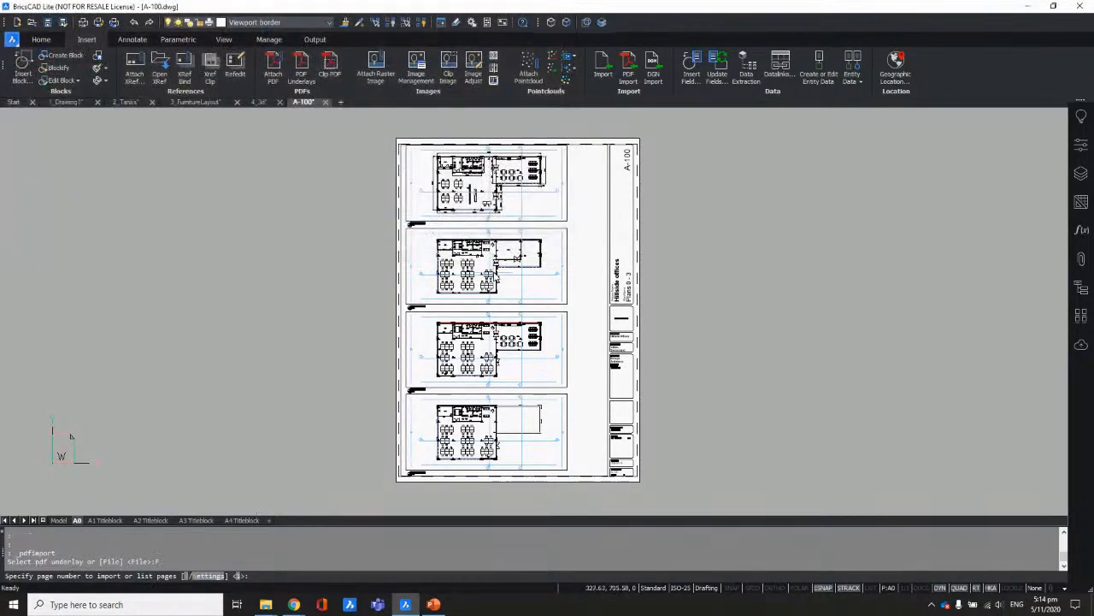
key("Return")
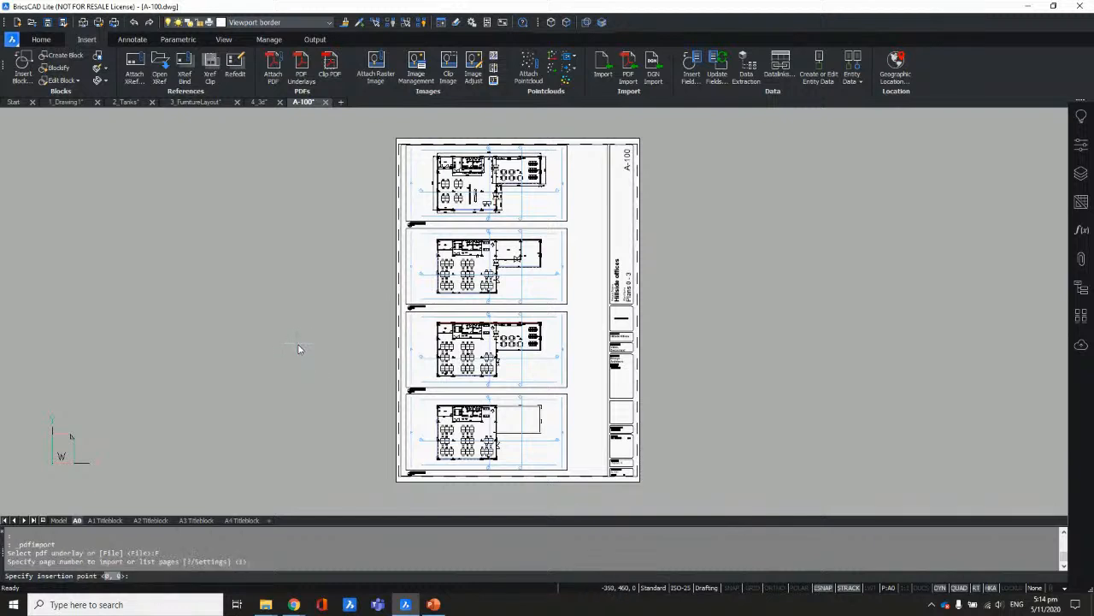
key("Return")
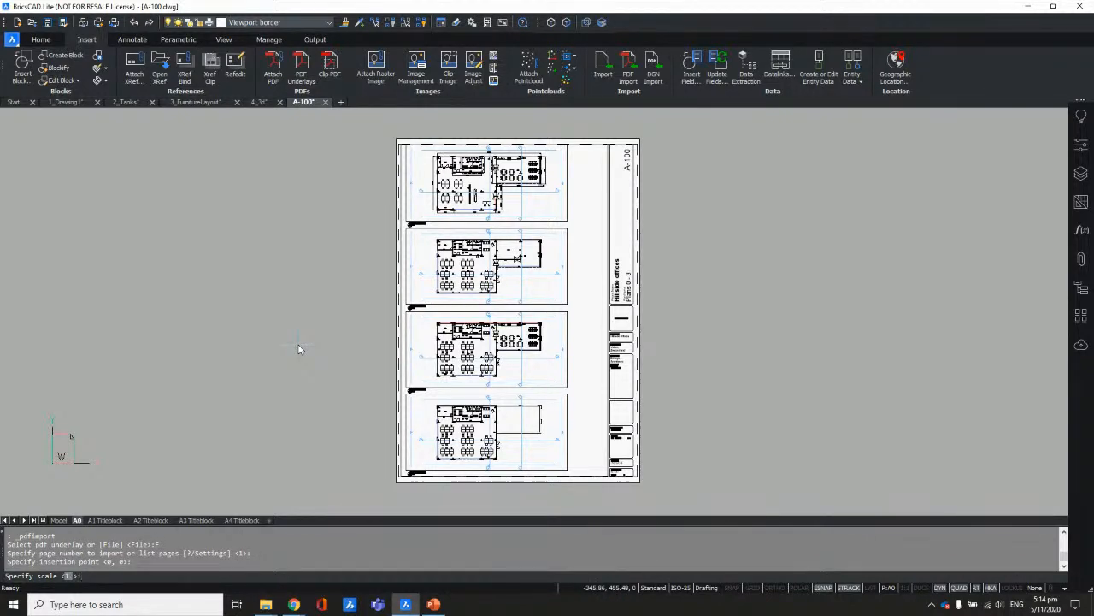
key("Return")
key("Return")
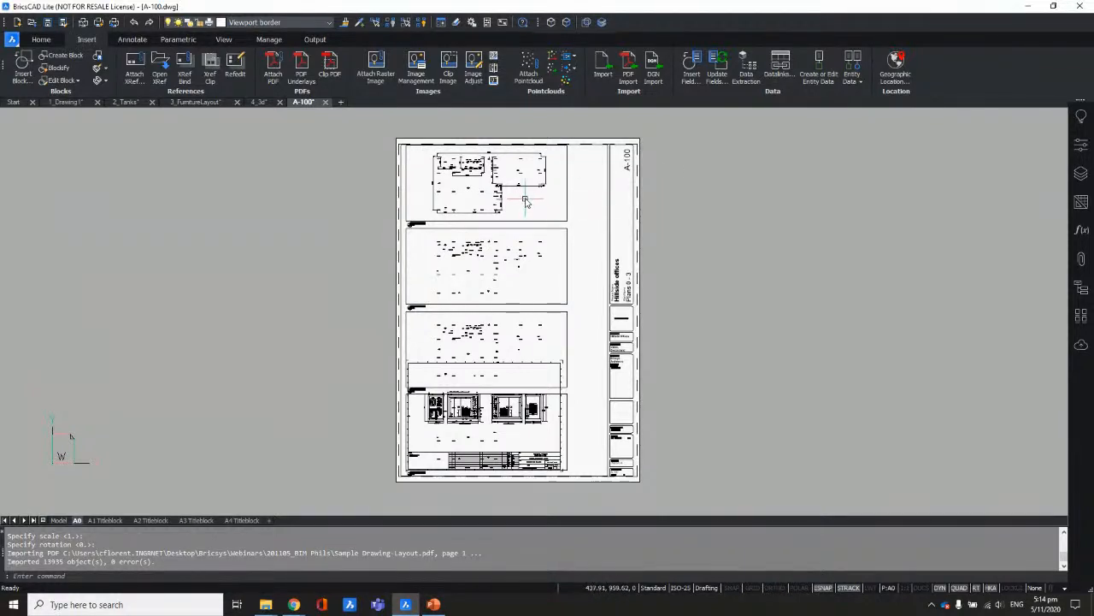
scroll(523, 261, "down", 2)
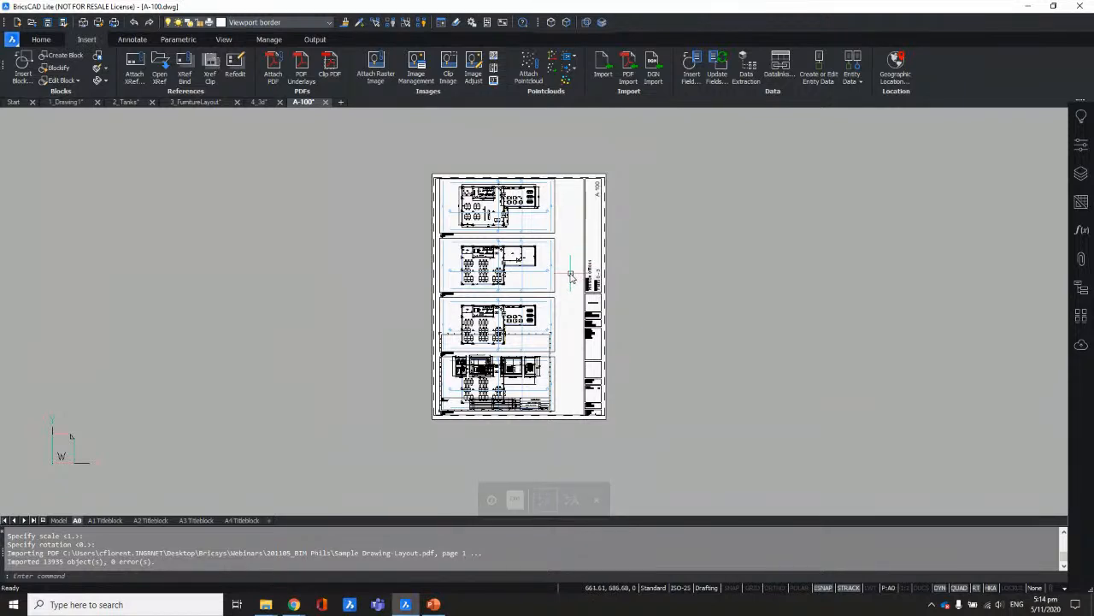
left_click(341, 104)
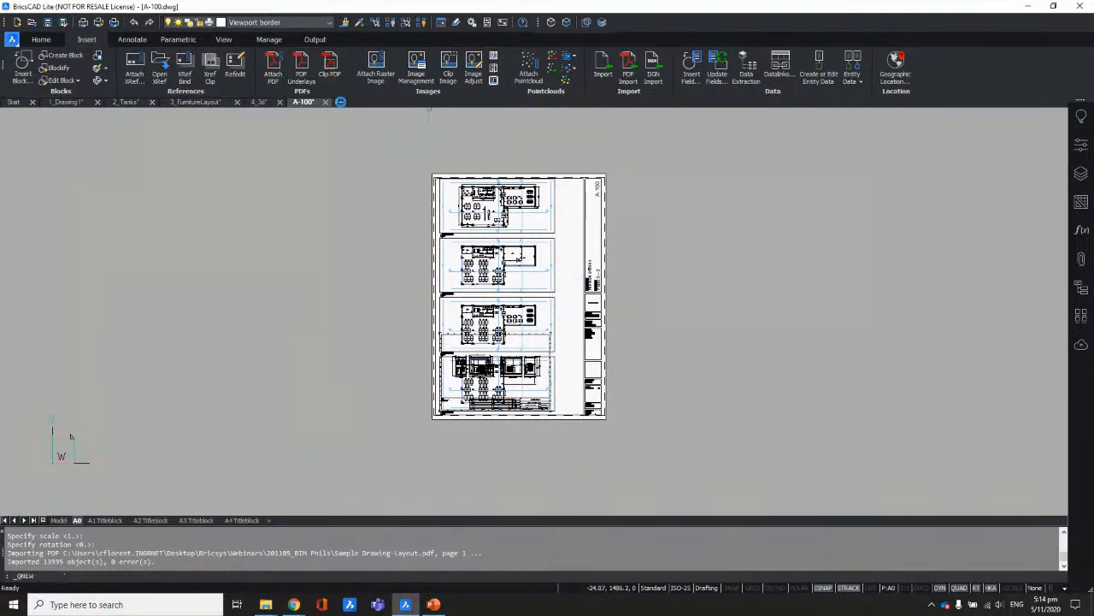
Step: Start a PDF import, briefly check the A-100 sheet, and return to Drawing3
left_click(629, 75)
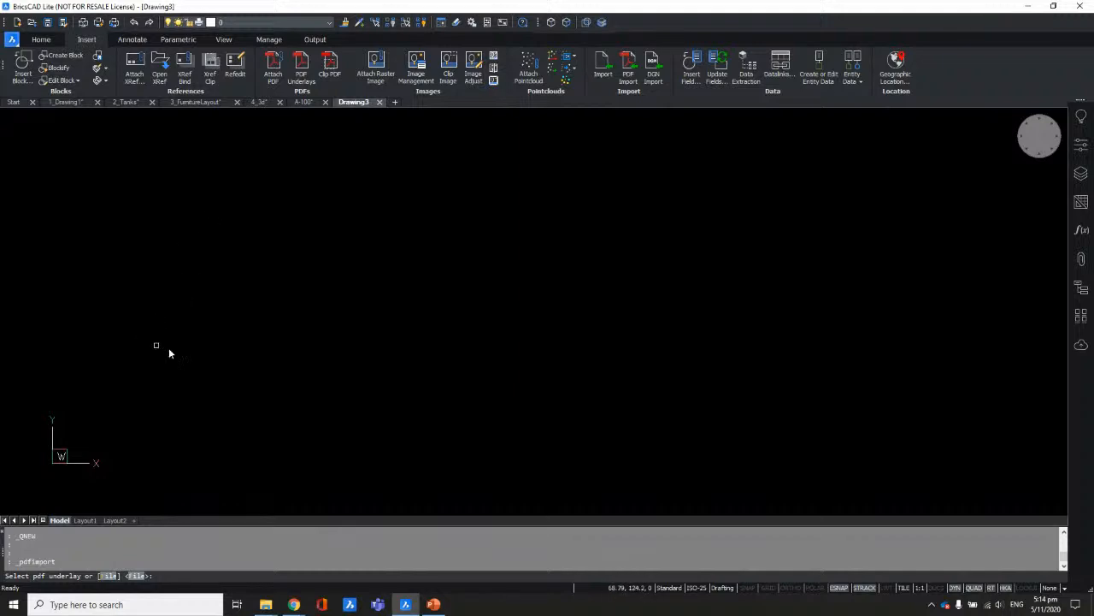
left_click(308, 104)
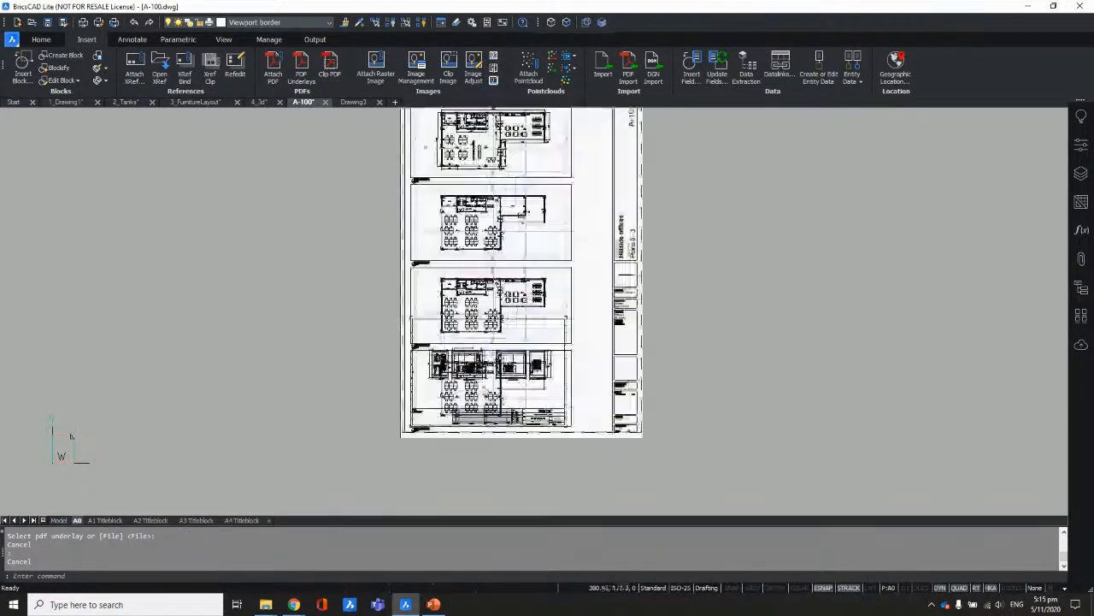
scroll(498, 395, "up", 5)
scroll(498, 395, "down", 5, "ctrl")
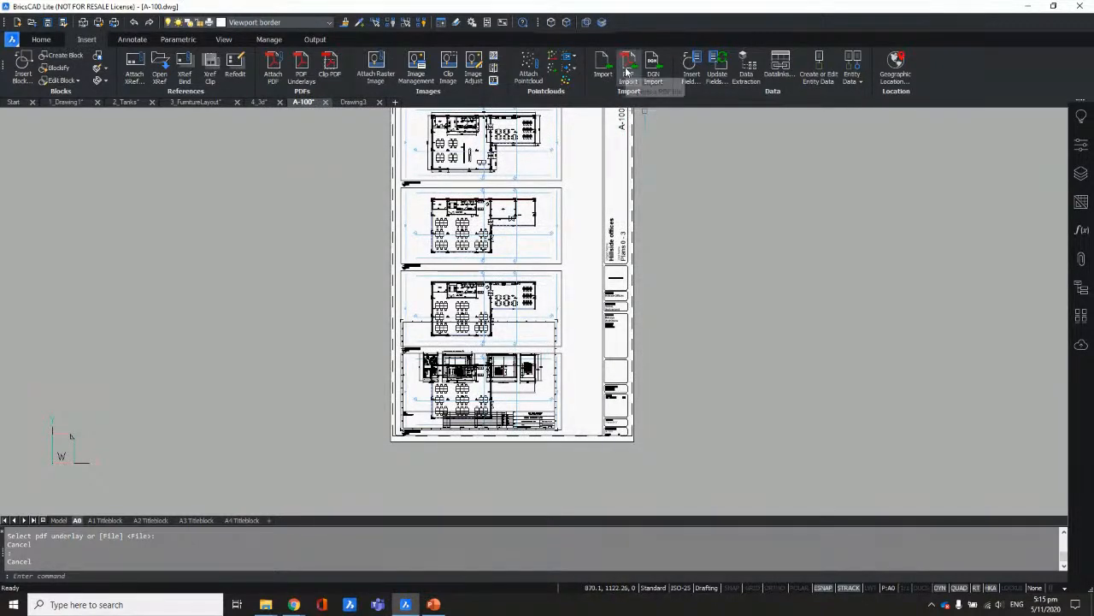
left_click(353, 102)
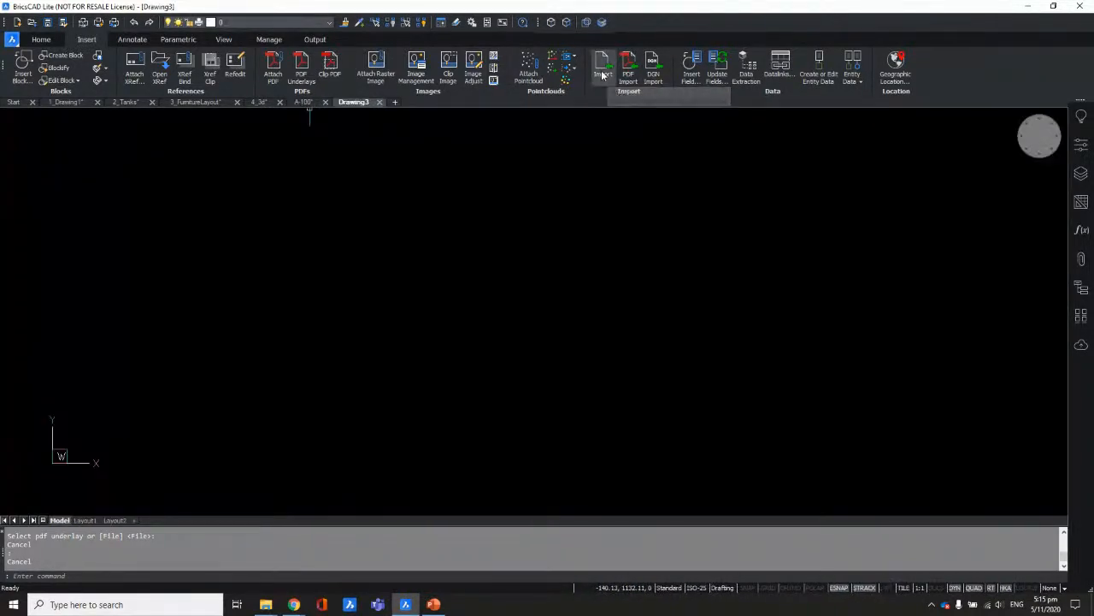
Step: Import page 1 of Sample Drawing-Layout.pdf into Drawing3 with default settings
left_click(628, 69)
left_click(109, 575)
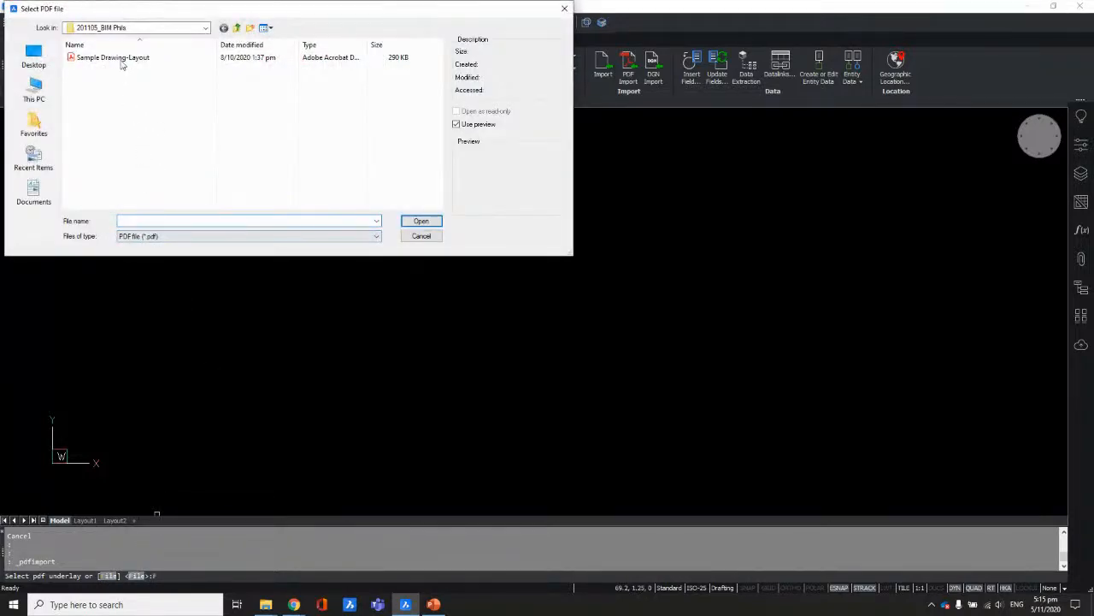
left_click(120, 58)
left_click(422, 221)
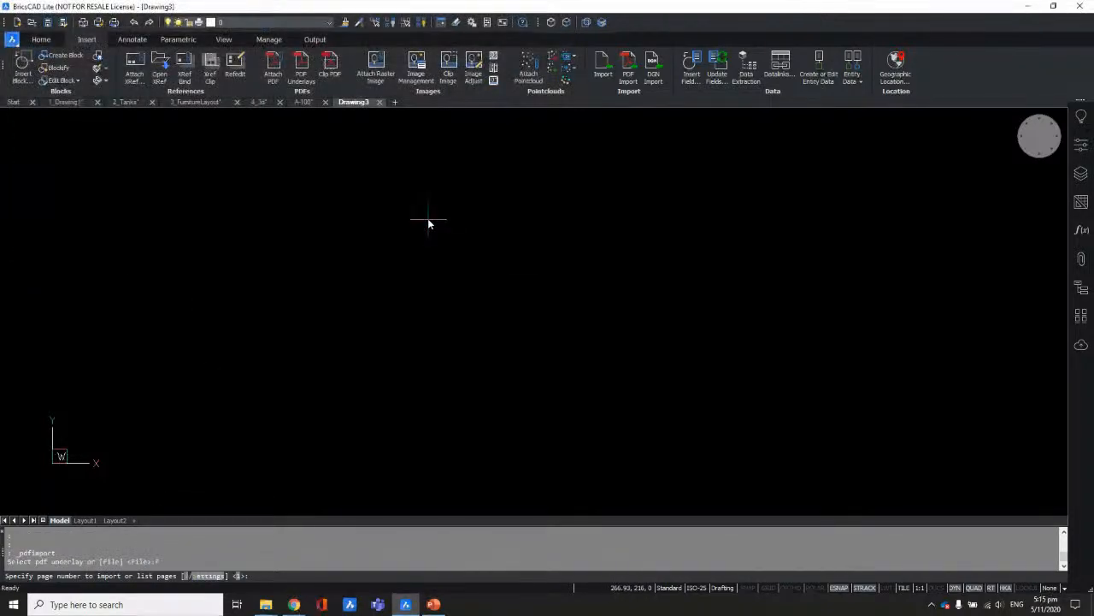
key("Return")
key("Return")
key("Return")
key("Return")
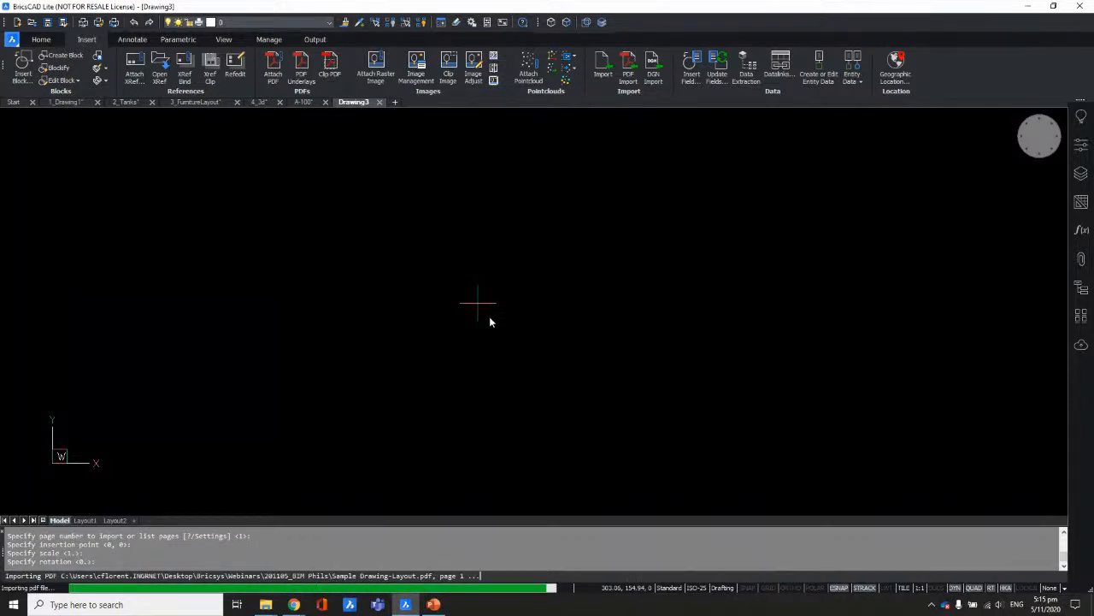
scroll(491, 320, "down", 3)
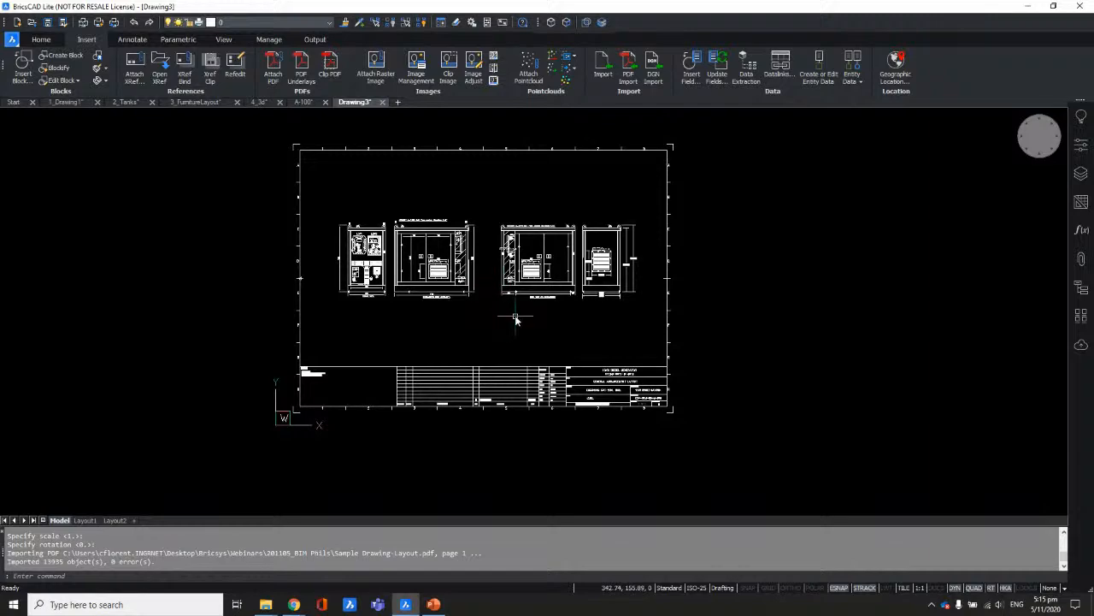
Step: Zoom into the louver detail, select slat lines twice and clear each selection
scroll(525, 288, "up", 8)
scroll(525, 287, "up", 5)
left_click(561, 271)
left_click(495, 332)
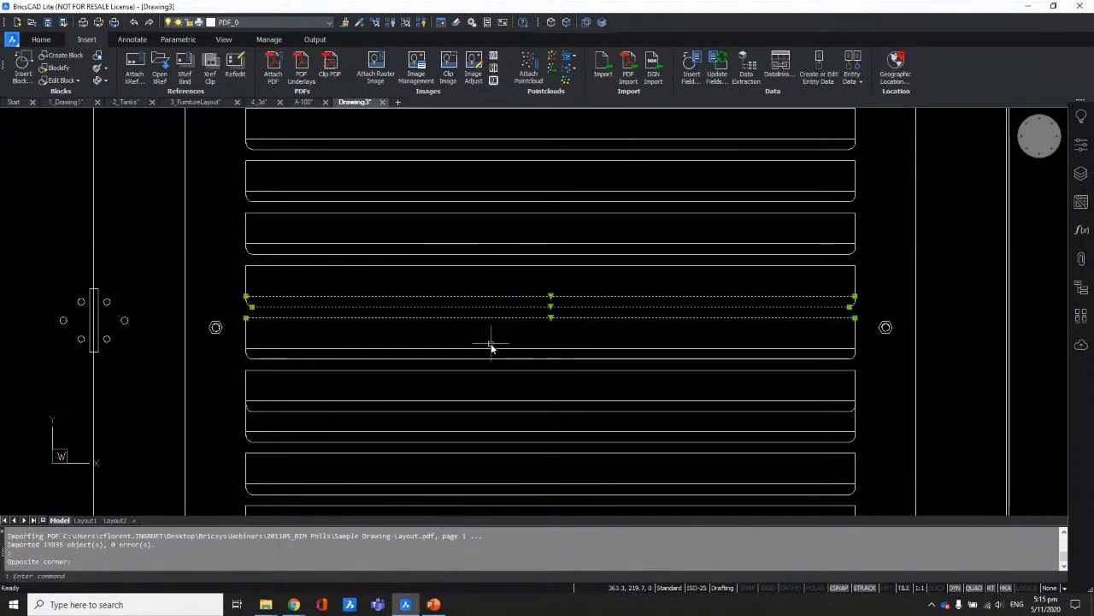
scroll(494, 333, "down", 2)
scroll(512, 265, "down", 2)
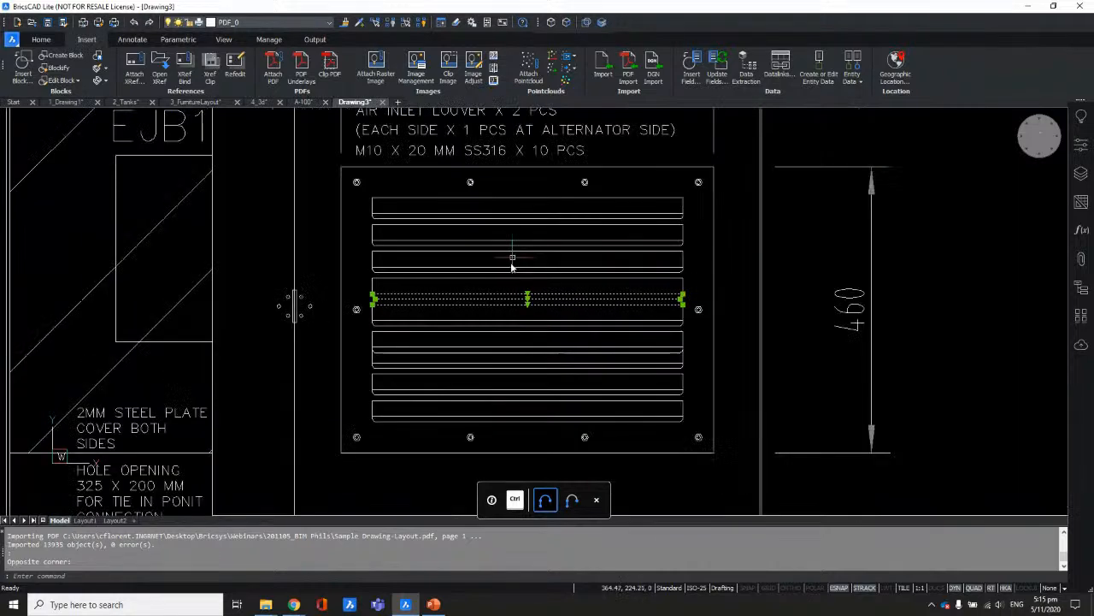
key("Escape")
scroll(518, 352, "up", 2)
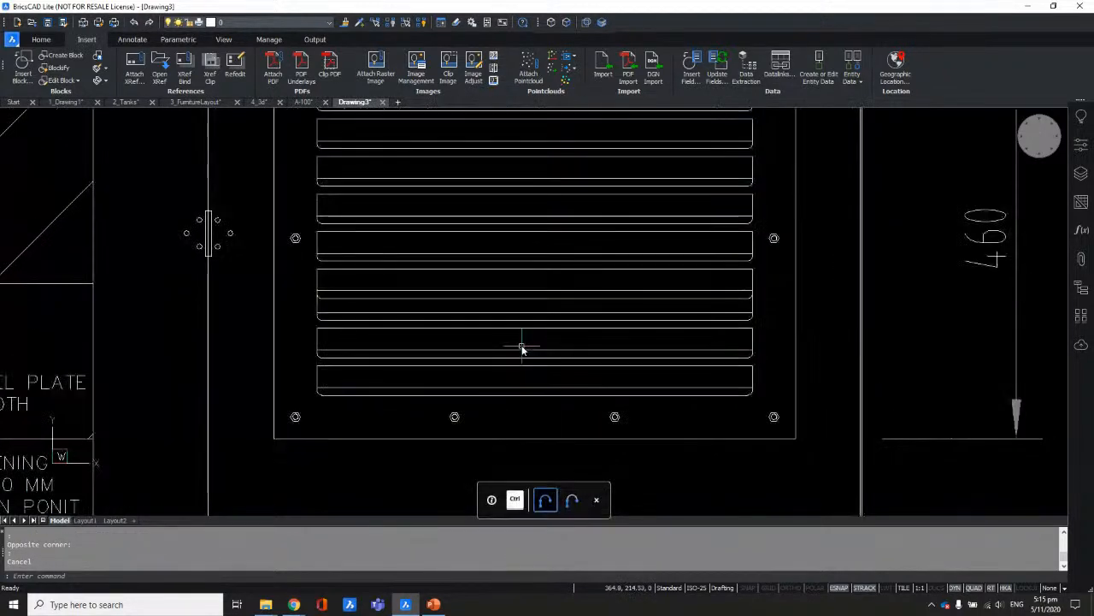
scroll(522, 349, "up", 1)
left_click(542, 337)
left_click(496, 376)
scroll(522, 357, "down", 1)
key("Escape")
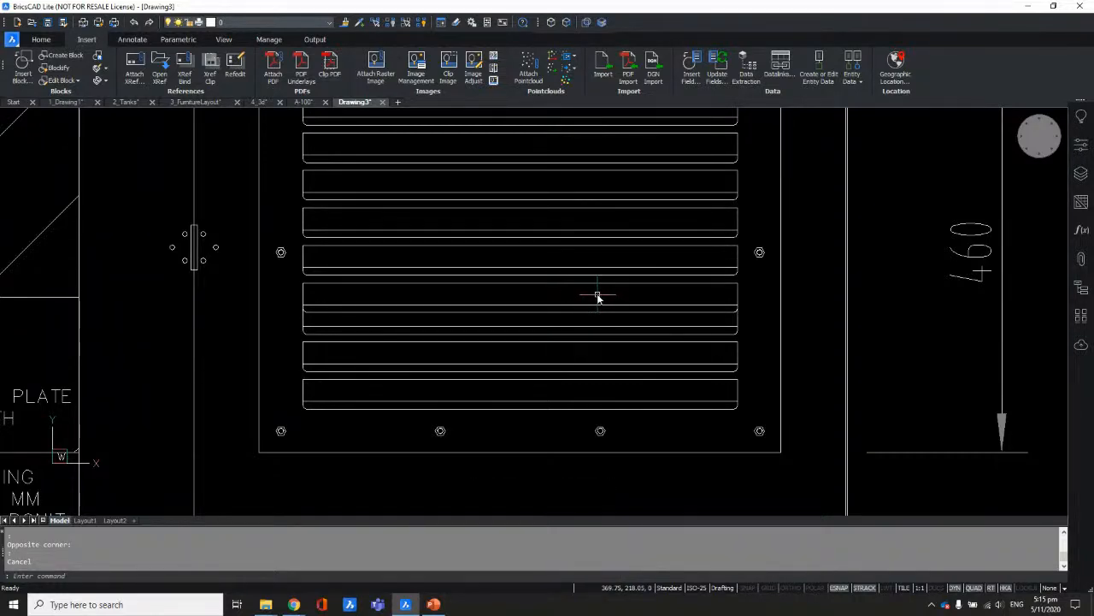
Step: Zoom out and open the Bricsys 24/7 sign-in panel
scroll(597, 297, "down", 3)
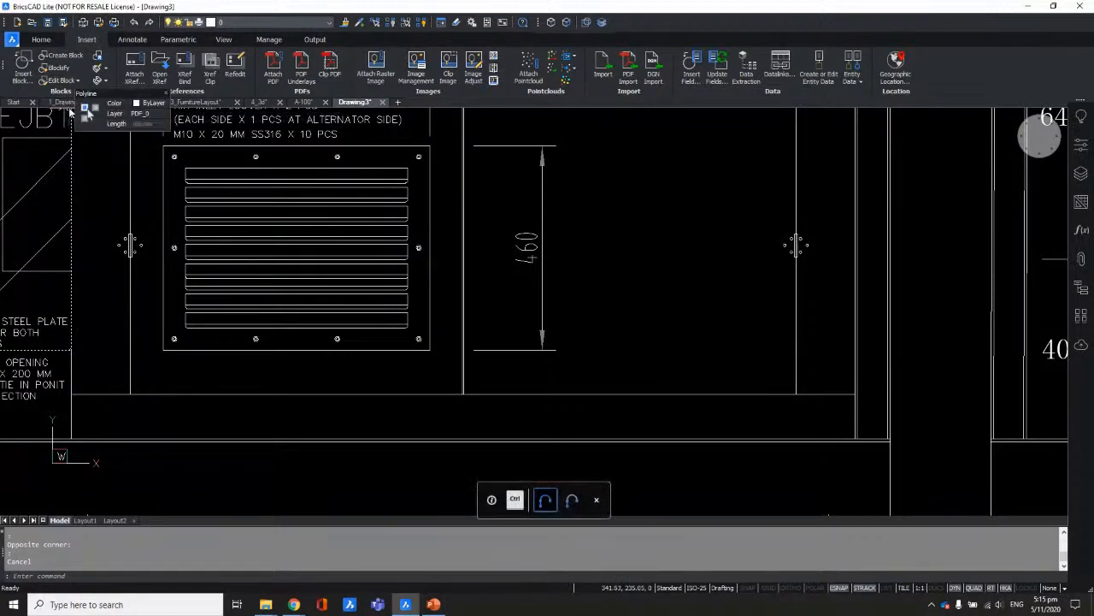
scroll(658, 291, "down", 5)
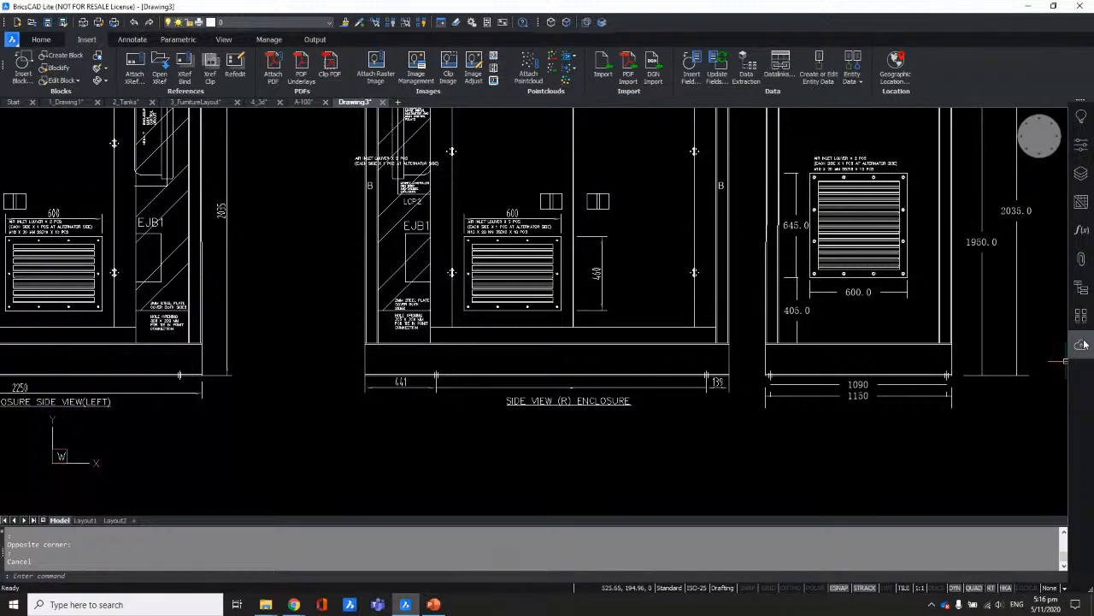
left_click(1083, 343)
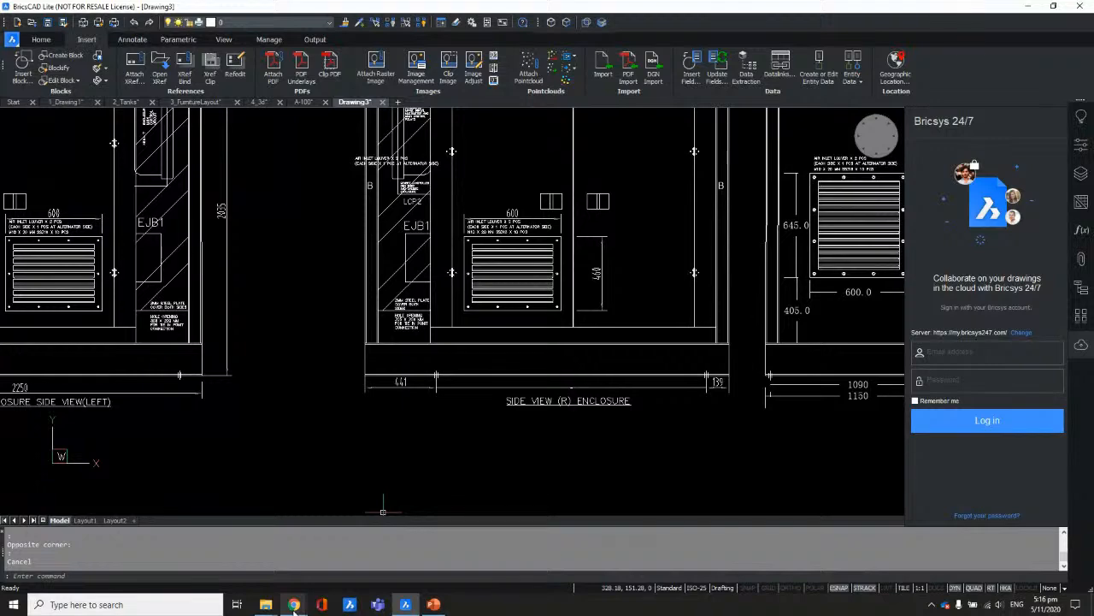
Step: Bring the StreamYard browser window forward and switch to the Bricsys 24/7 APAC Project page
mouse_move(294, 604)
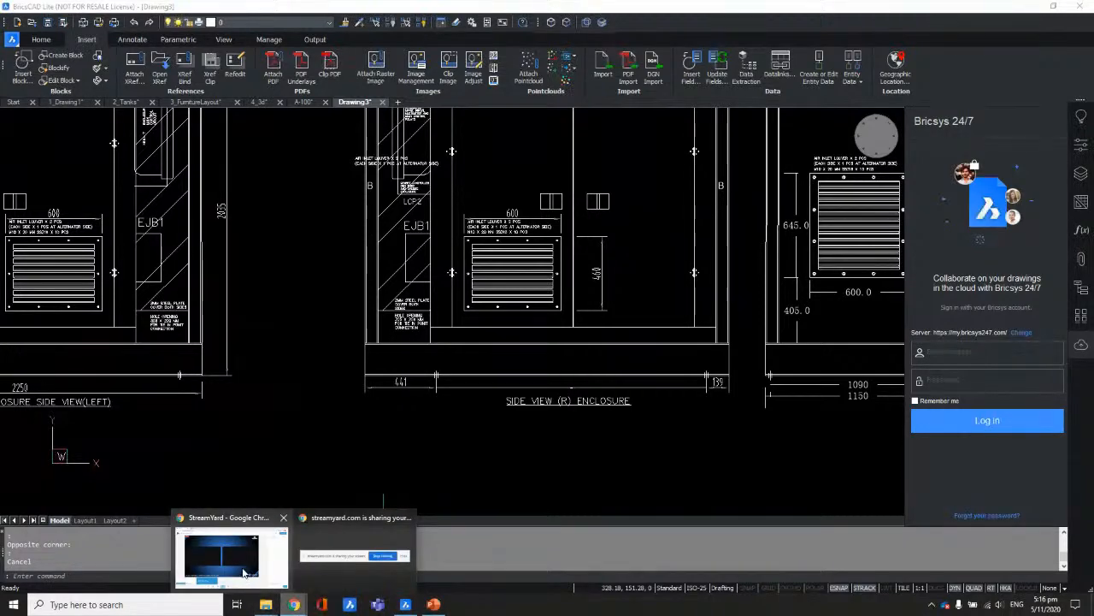
left_click(246, 571)
left_click(199, 10)
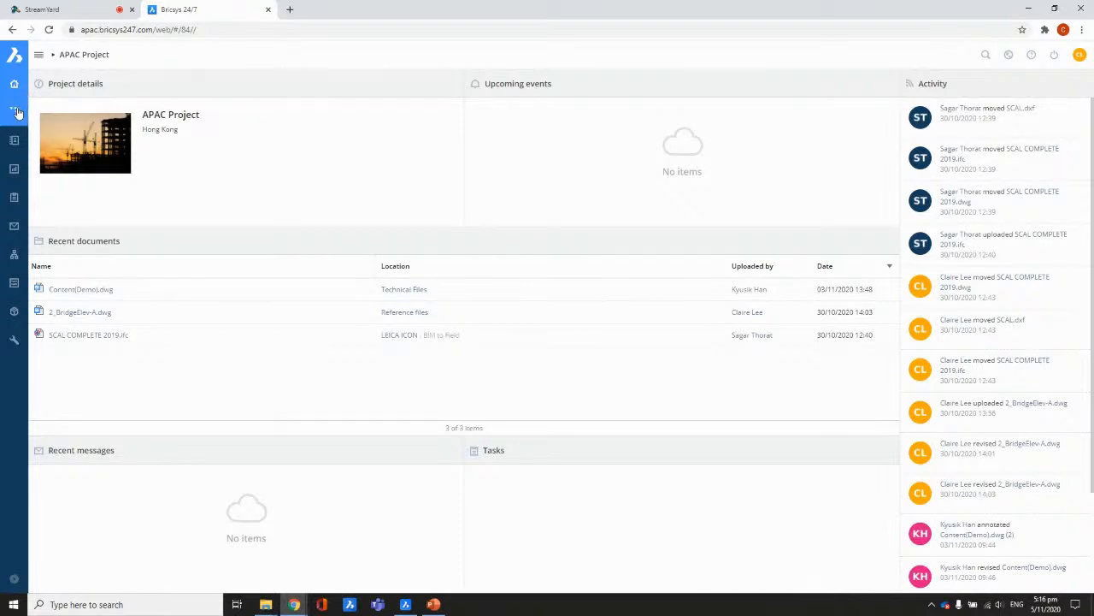
Step: Open the Technical Files folder and the details of Pressure_Vessel.dwg, which has 32 revisions
left_click(15, 112)
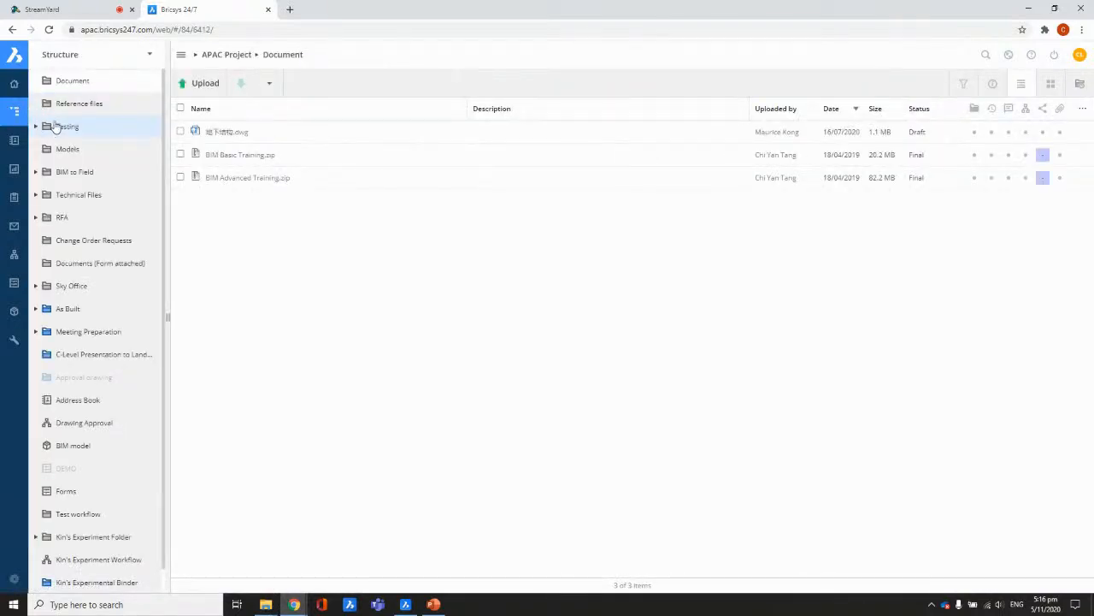
left_click(62, 195)
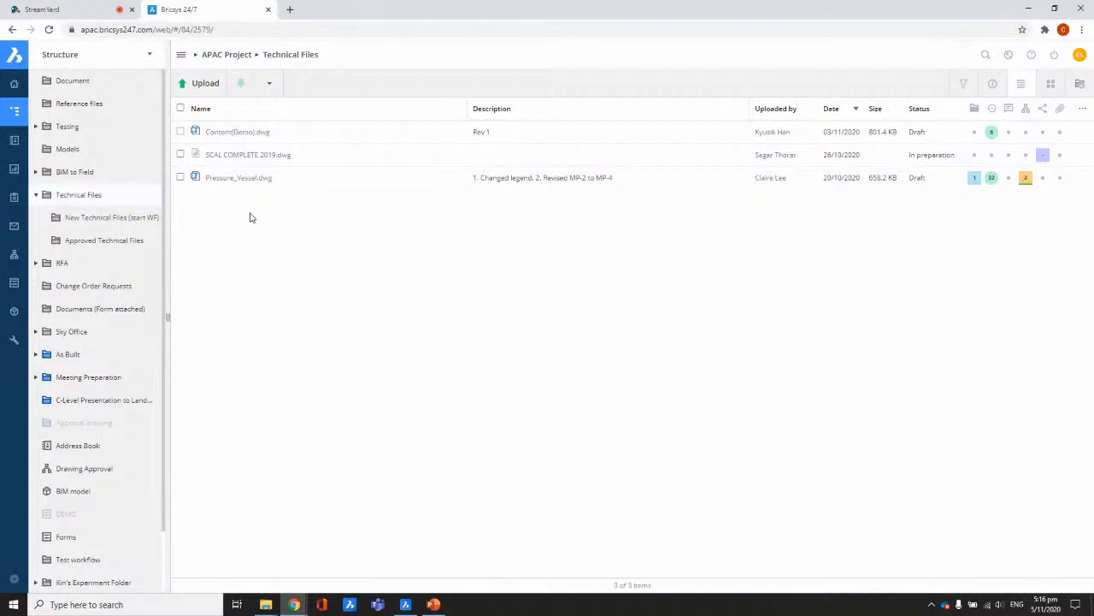
mouse_move(246, 184)
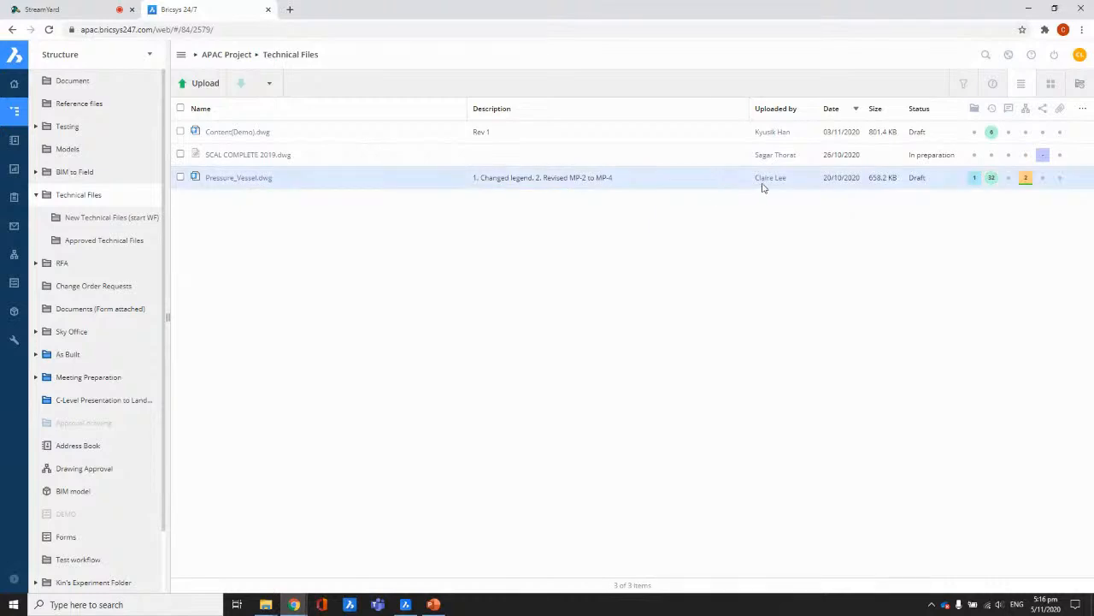
mouse_move(990, 184)
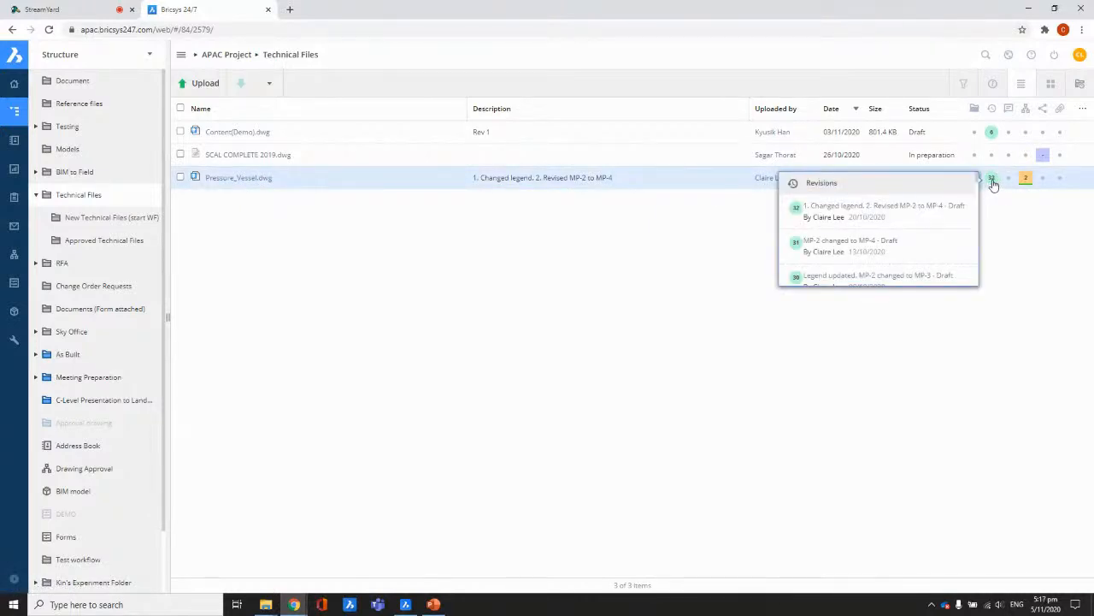
left_click(250, 180)
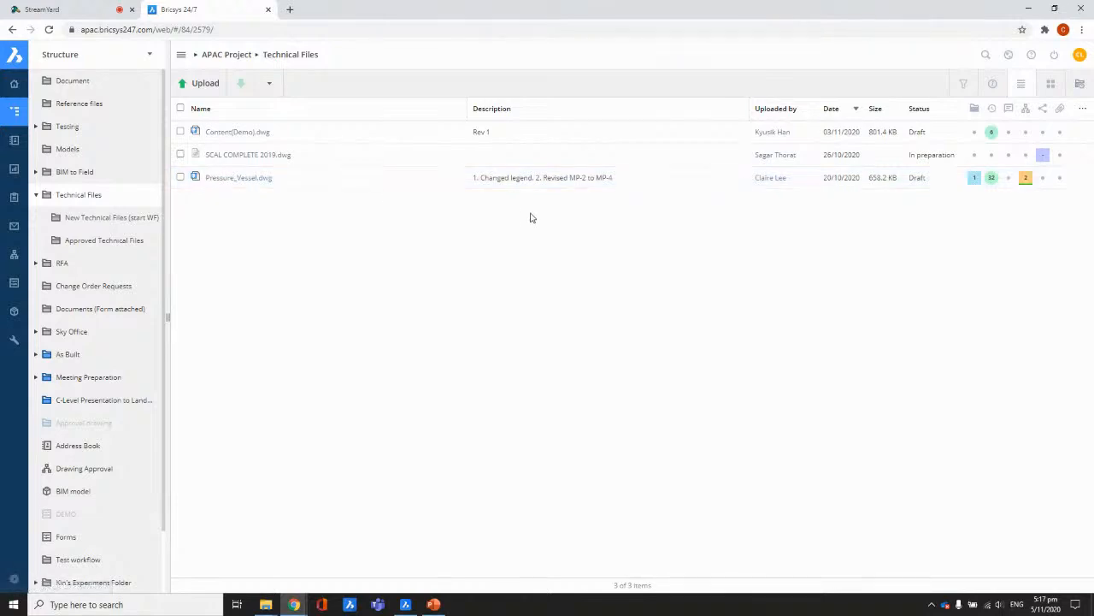
Step: Preview Pressure_Vessel.dwg full screen in the online viewer, checking Layout1, Layout2 and model space
mouse_move(620, 301)
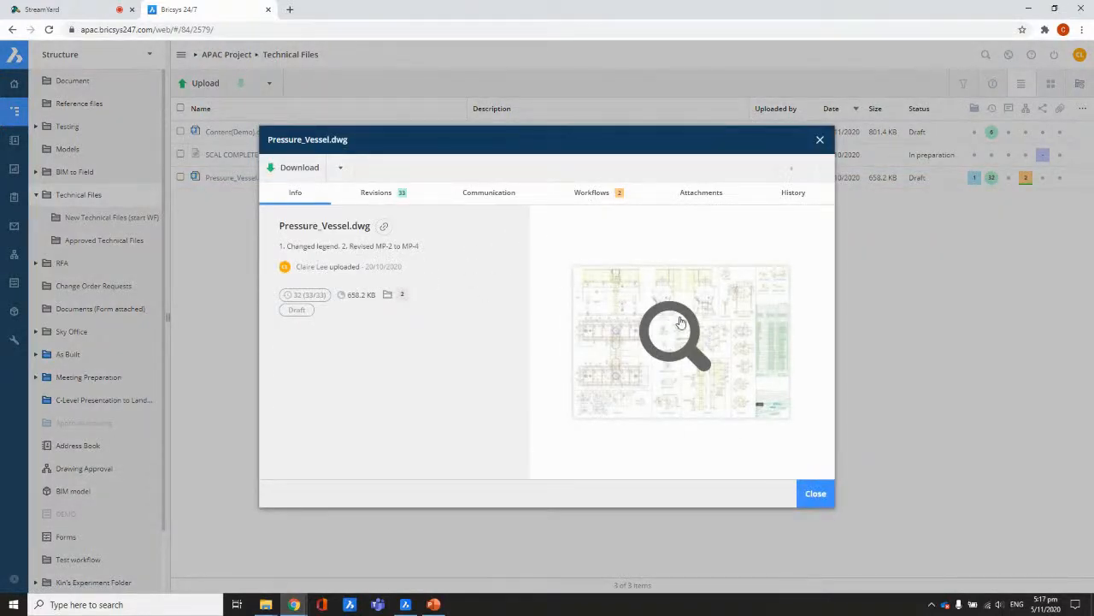
left_click(672, 327)
left_click(1050, 9)
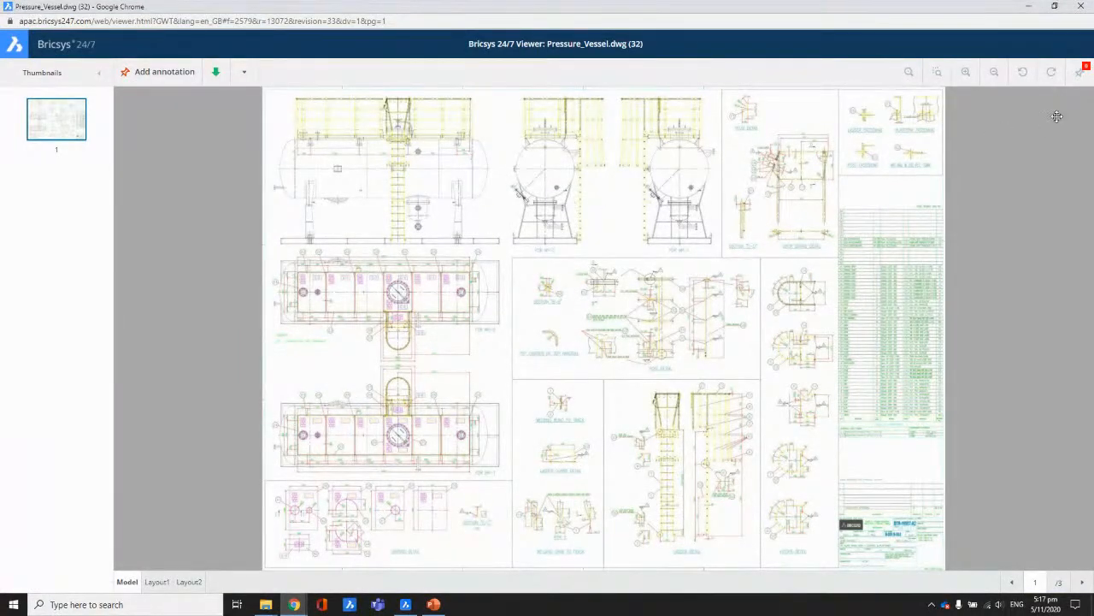
left_click(154, 583)
left_click(187, 582)
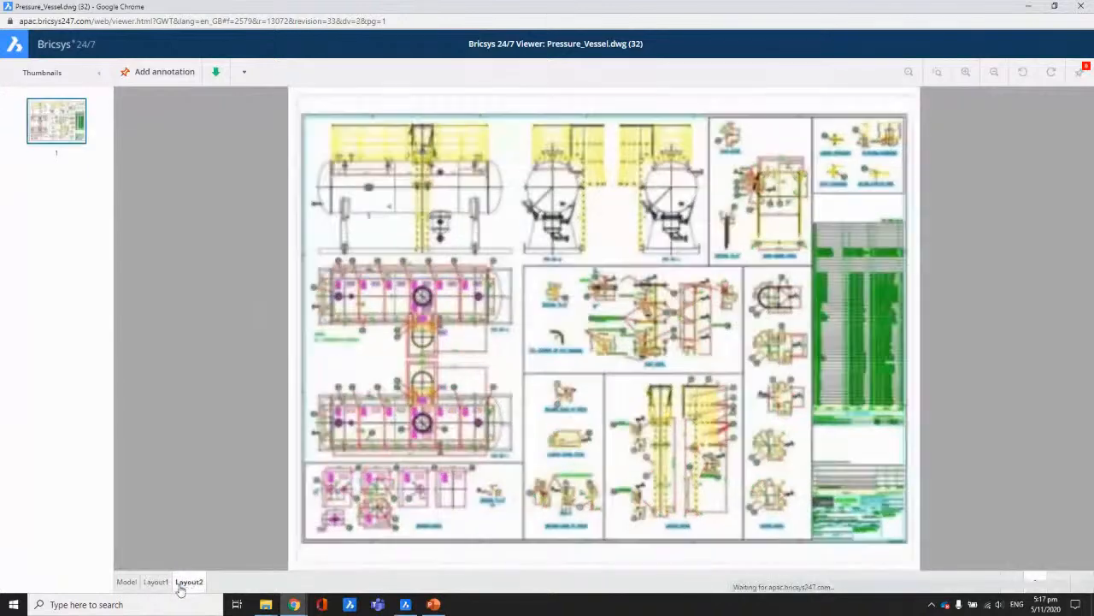
left_click(127, 582)
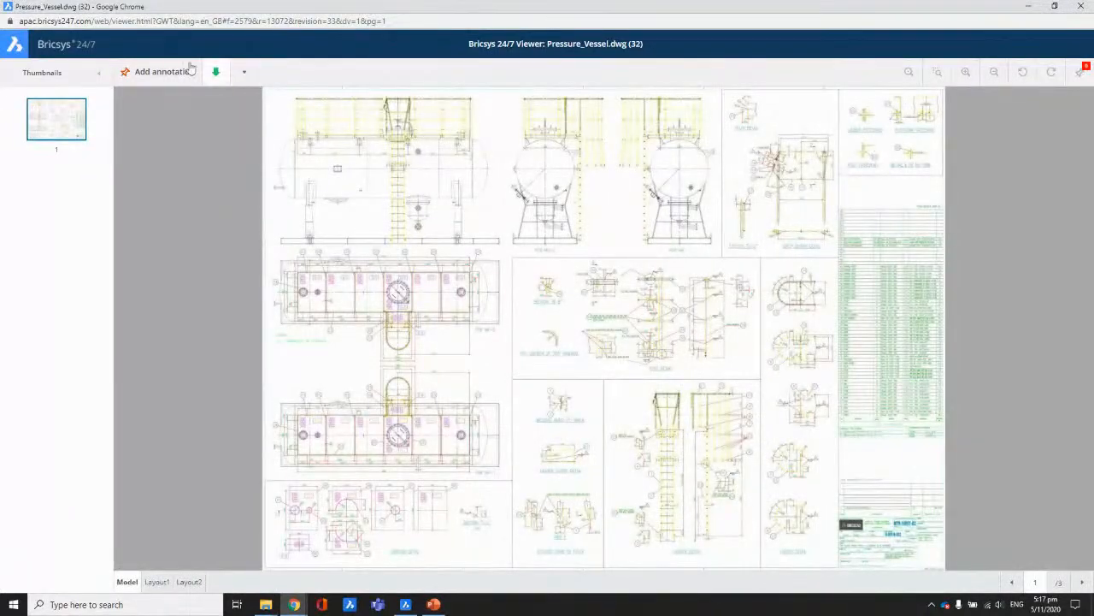
left_click(1080, 7)
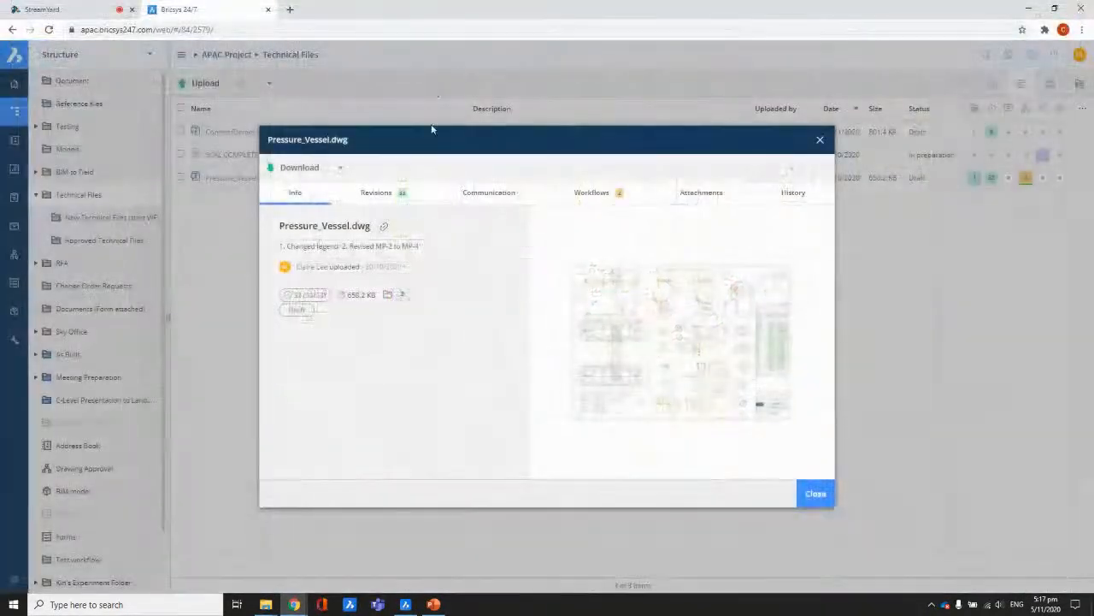
left_click(815, 499)
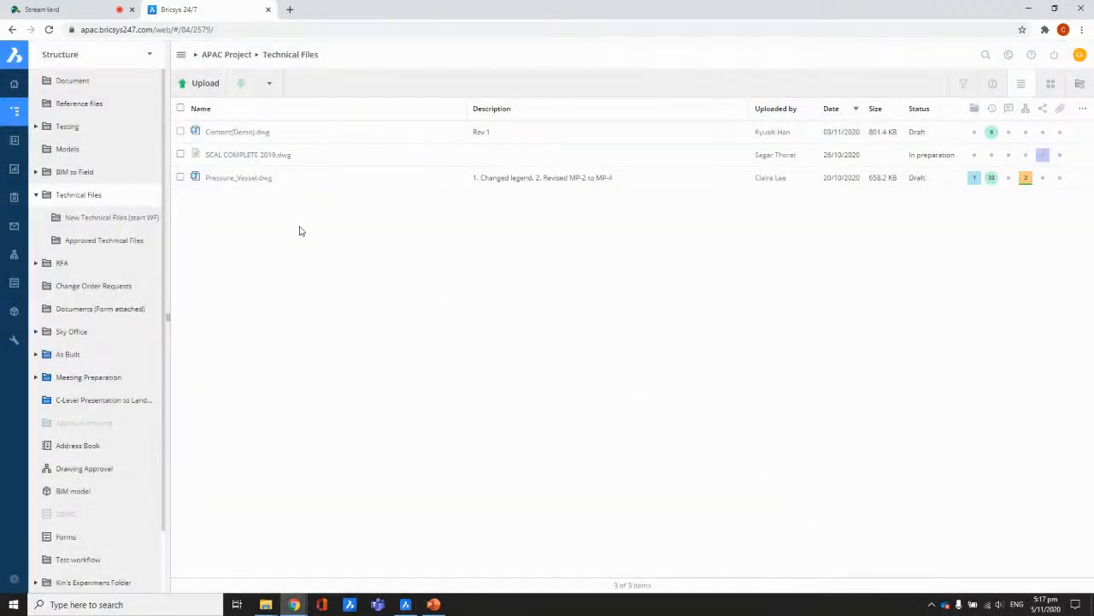
left_click(407, 606)
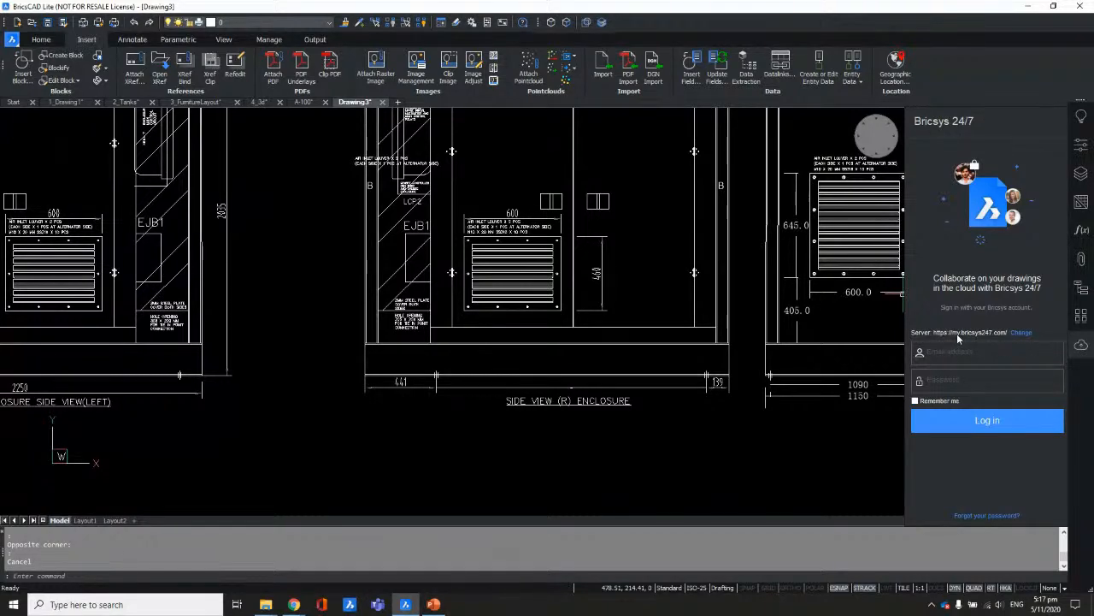
left_click(1020, 333)
left_click(571, 248)
type("s://my.bricsys247.com/")
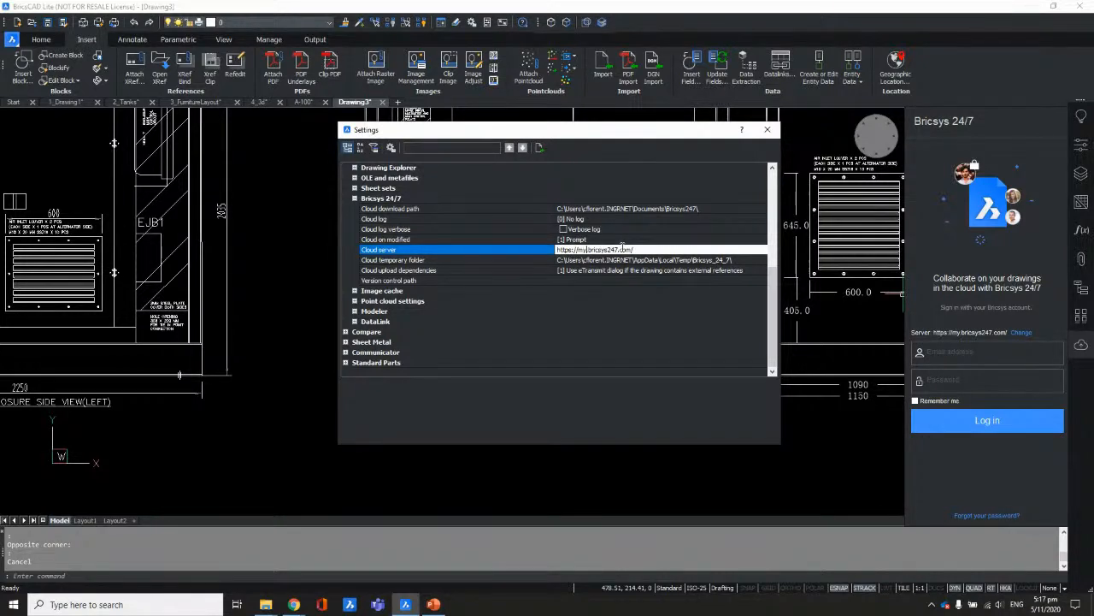
key("BackSpace")
key("BackSpace")
key("BackSpace")
type("apac.")
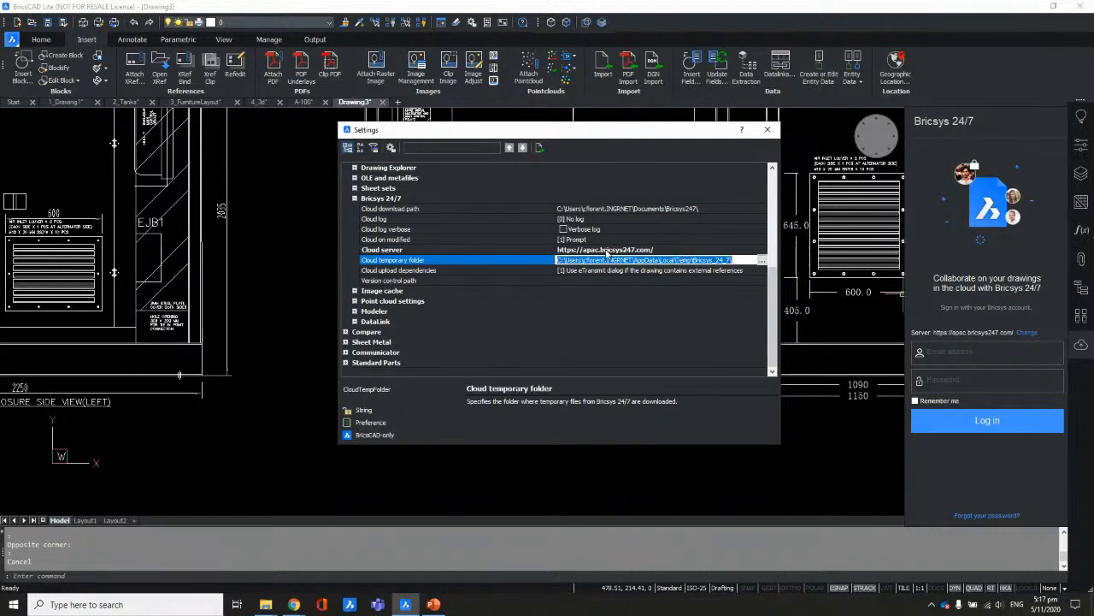
left_click(606, 249)
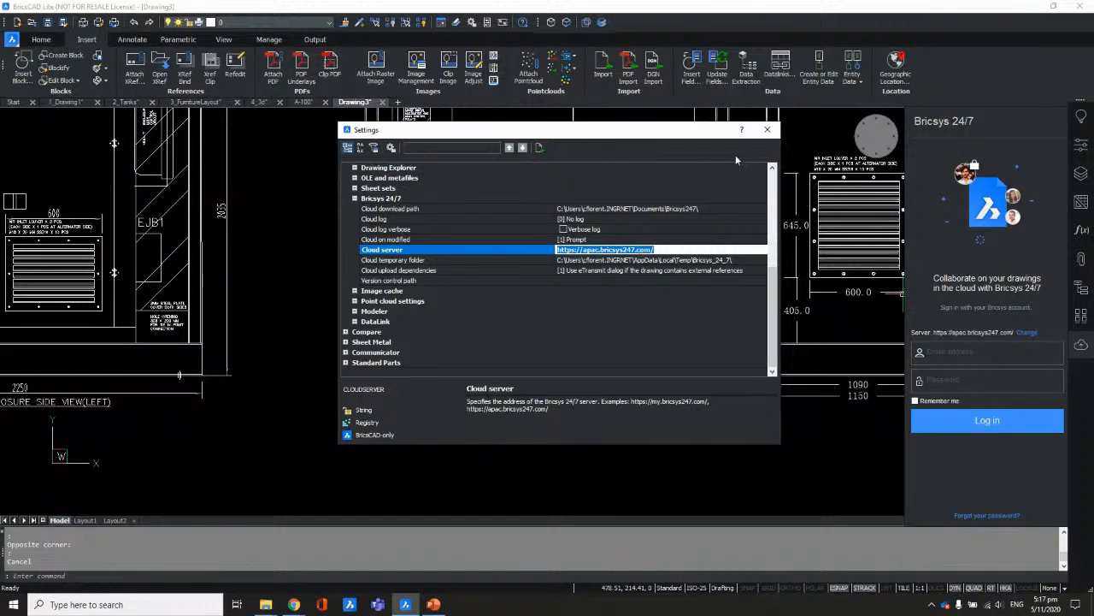
left_click(767, 129)
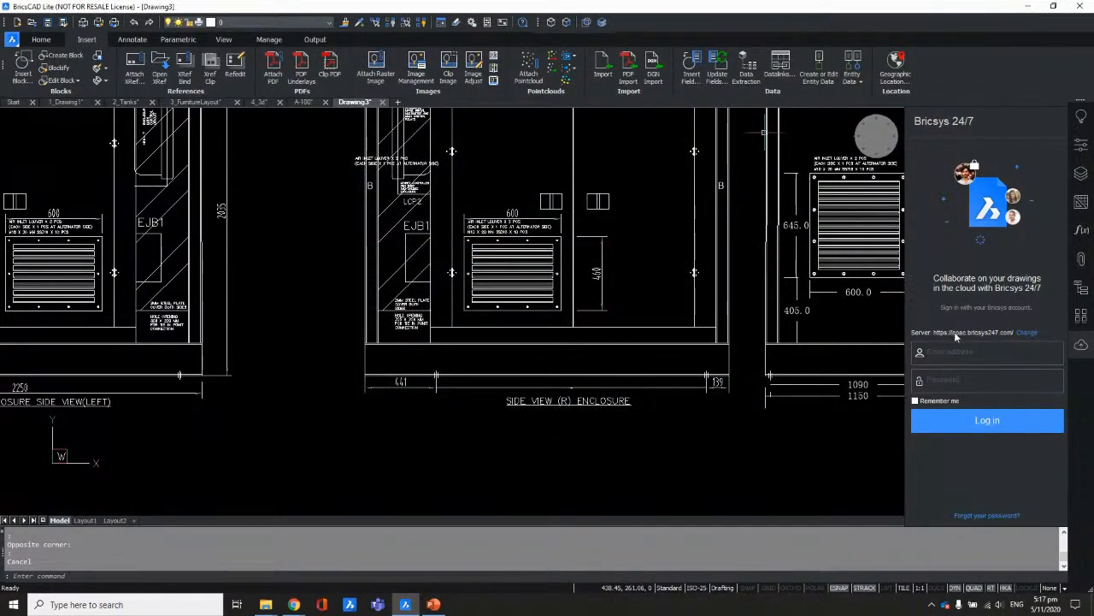
Step: Log in to the Bricsys 24/7 panel with the account e-mail and password
type("CLA")
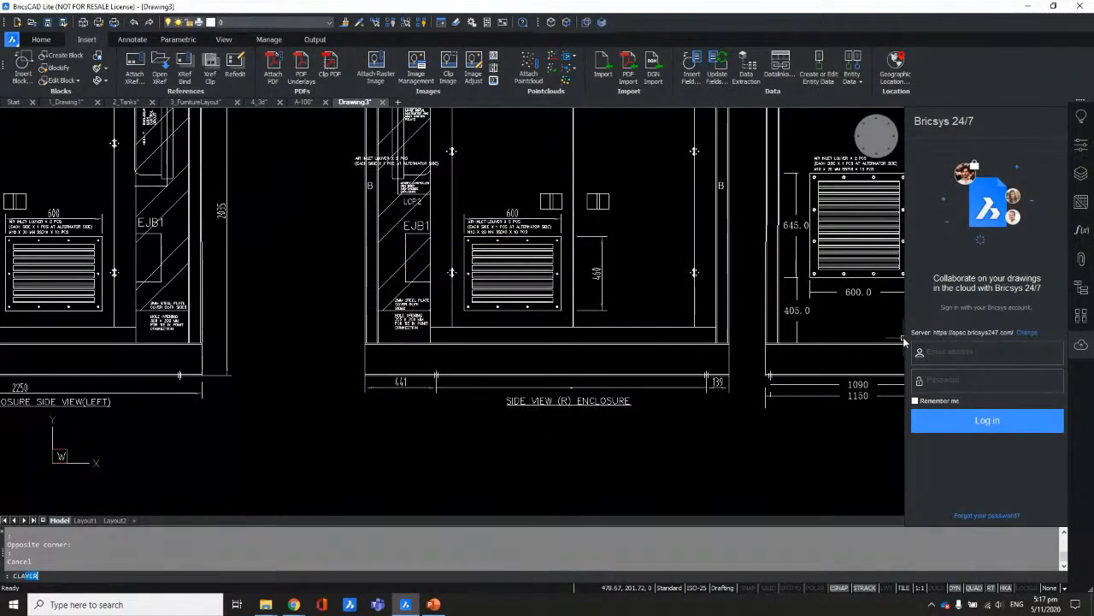
key("BackSpace")
key("BackSpace")
key("BackSpace")
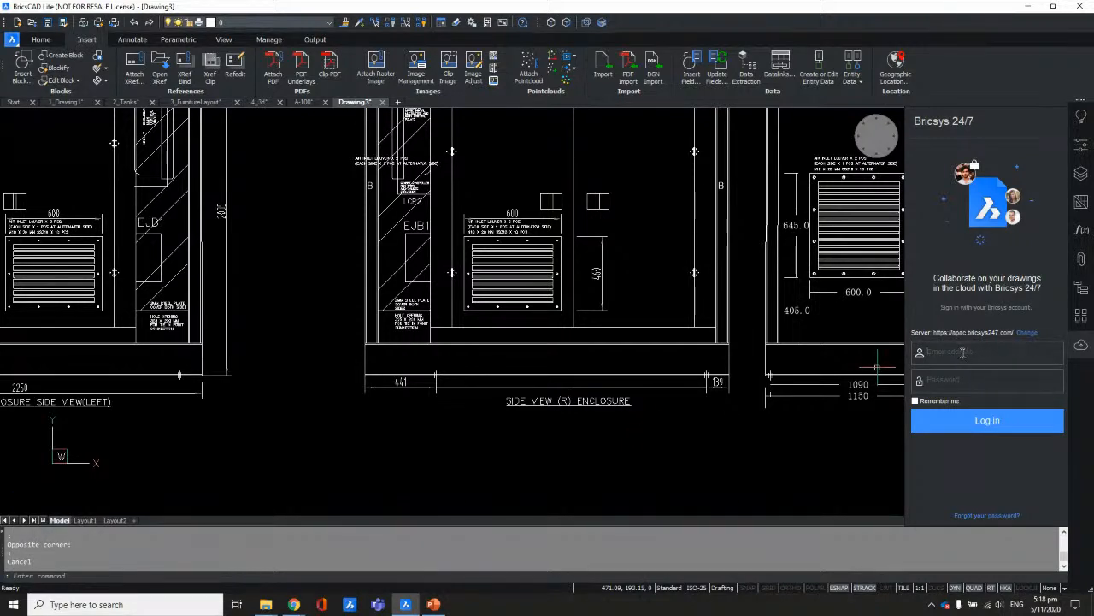
left_click(961, 351)
left_click(950, 382)
type("••••••••••")
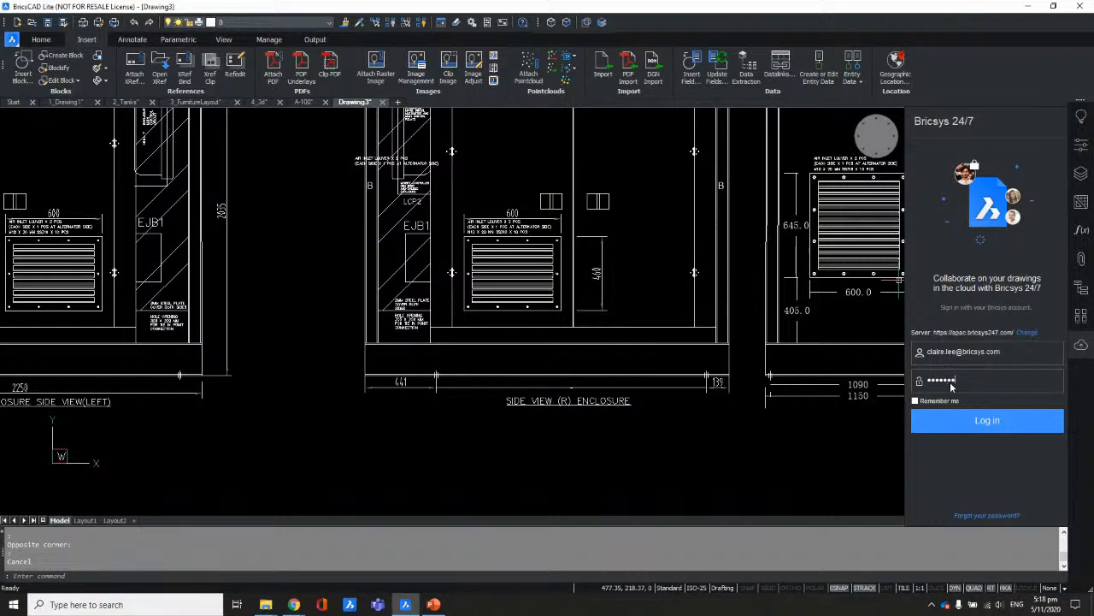
left_click(996, 423)
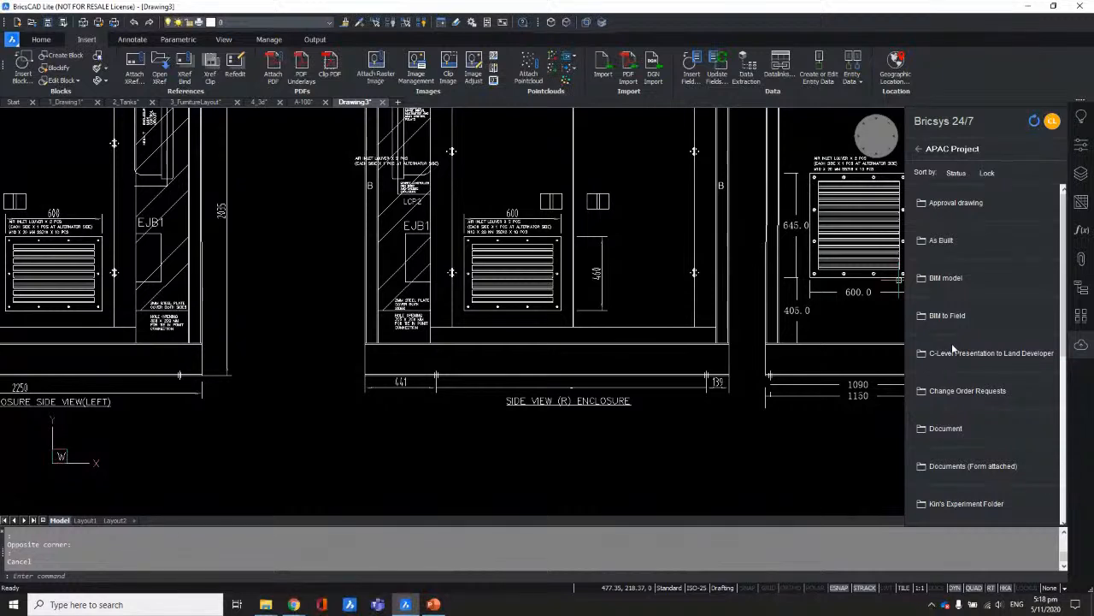
Step: Open Pressure_Vessel.dwg from the panel's Technical Files folder in a new drawing tab
left_click_drag(1065, 235, 1064, 382)
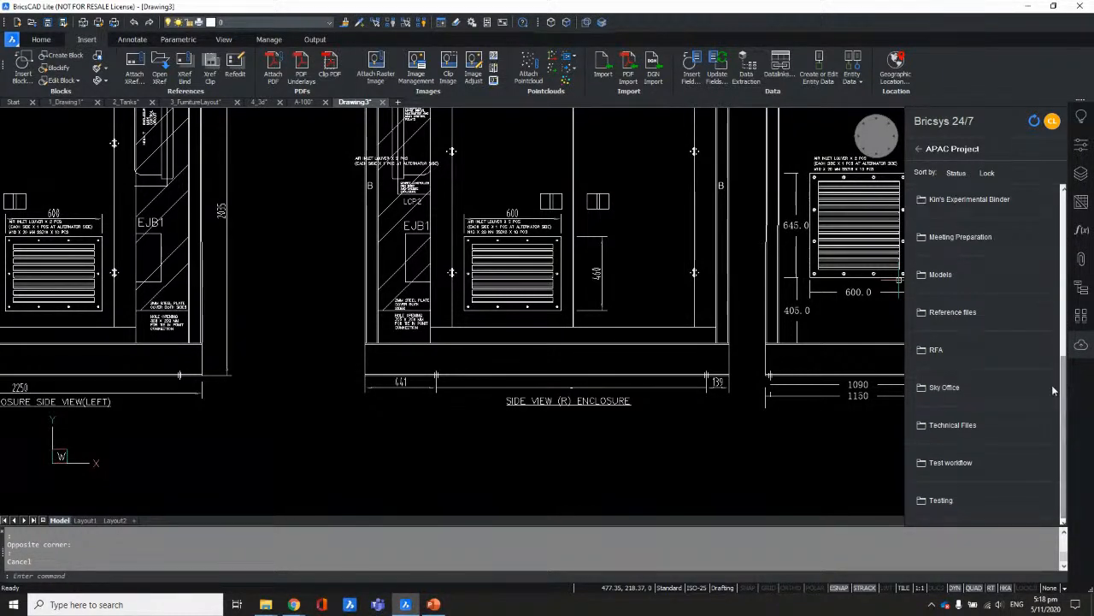
left_click(971, 426)
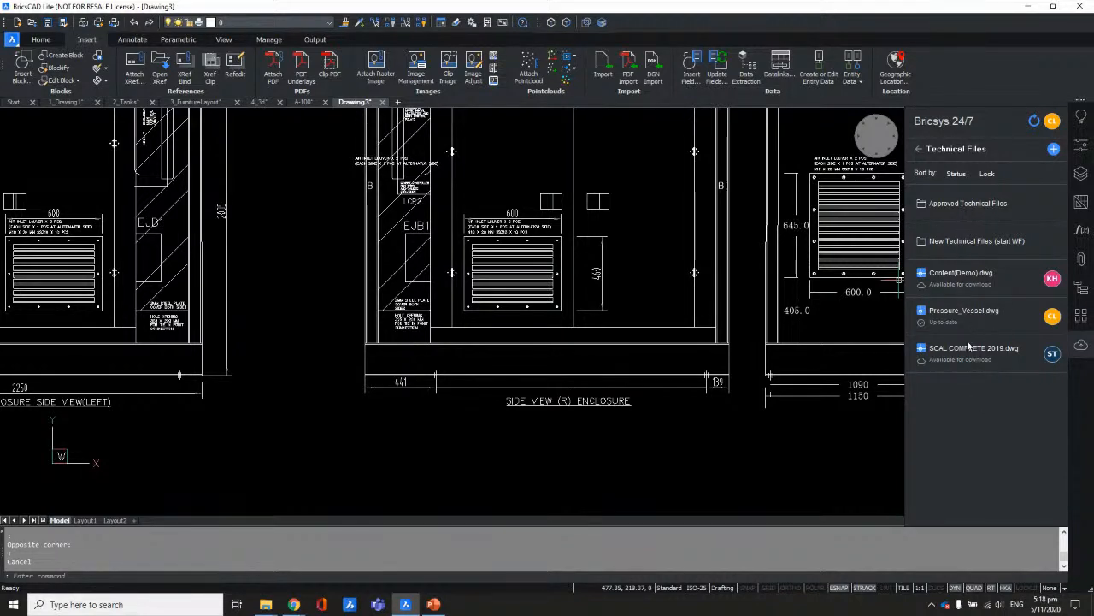
mouse_move(954, 315)
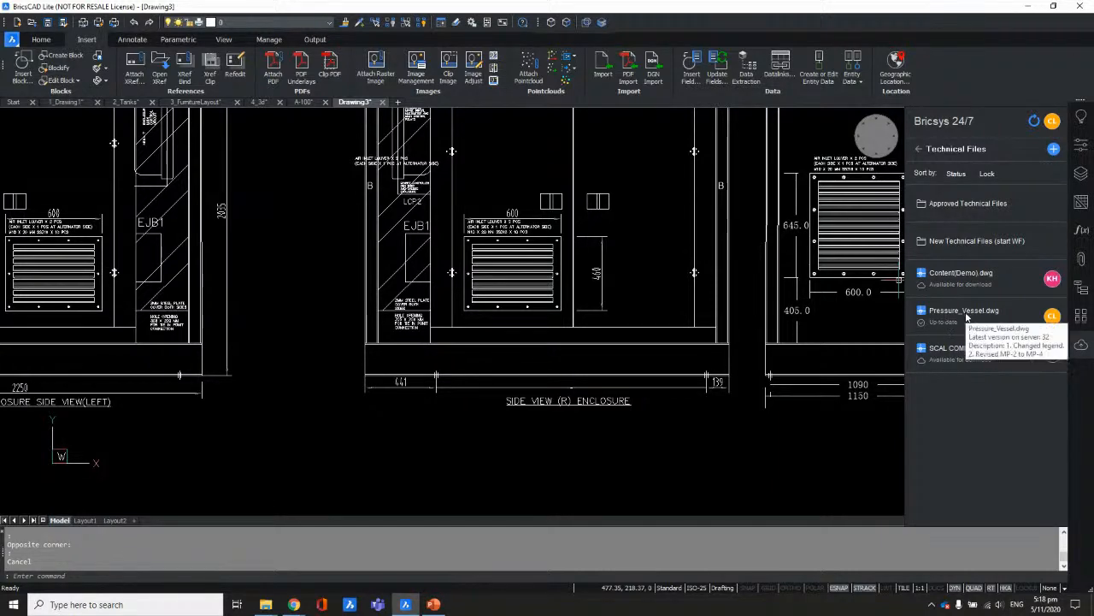
double_click(966, 318)
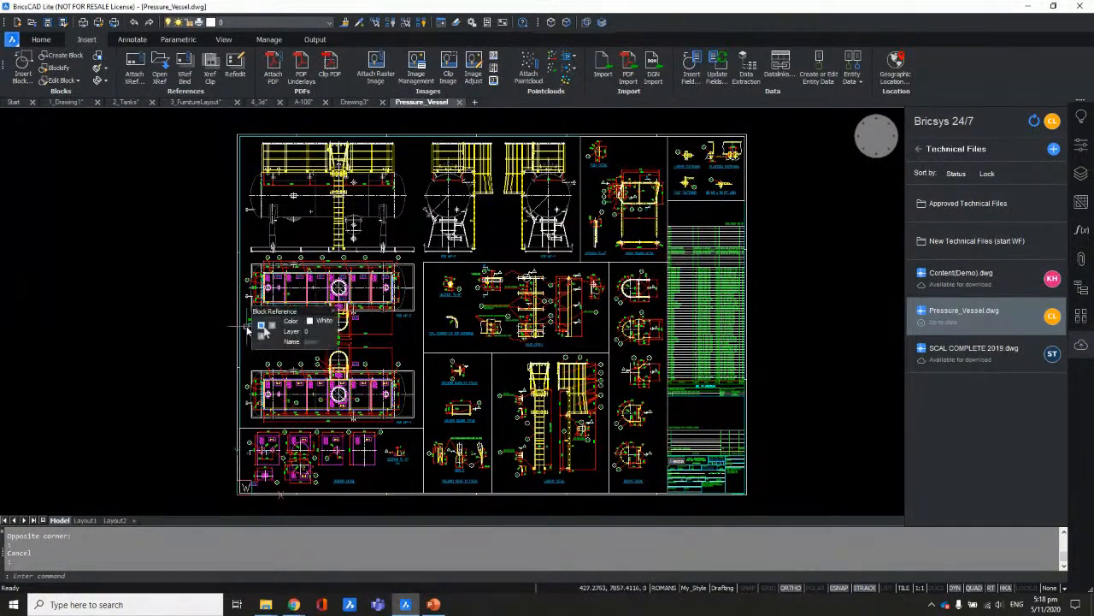
Step: Lock Pressure_Vessel.dwg on Bricsys 24/7 using the panel's right-click menu
right_click(980, 323)
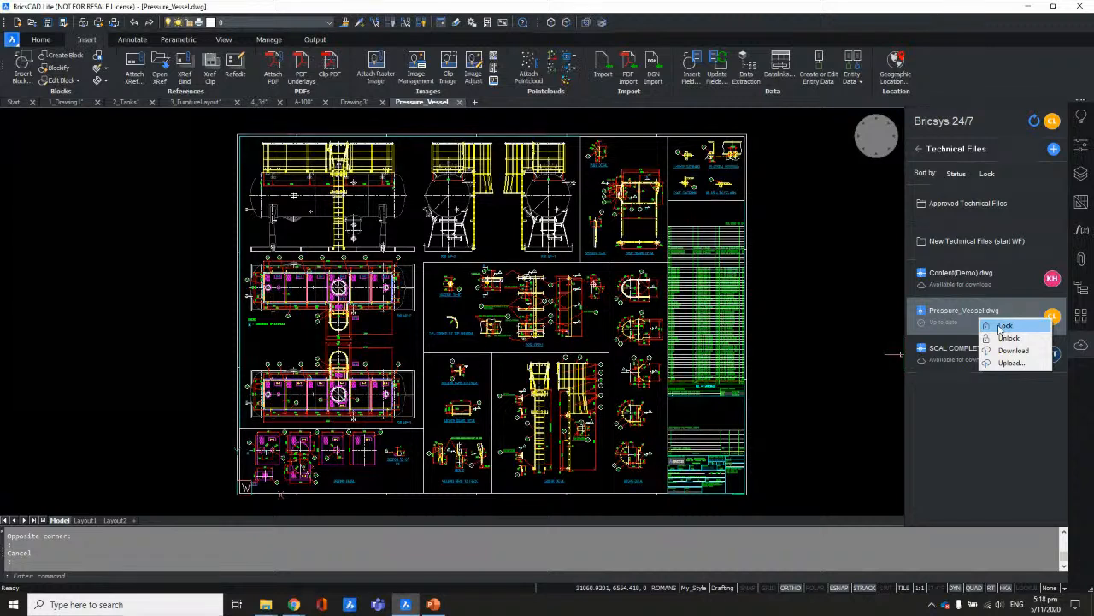
left_click(1001, 326)
mouse_move(1058, 325)
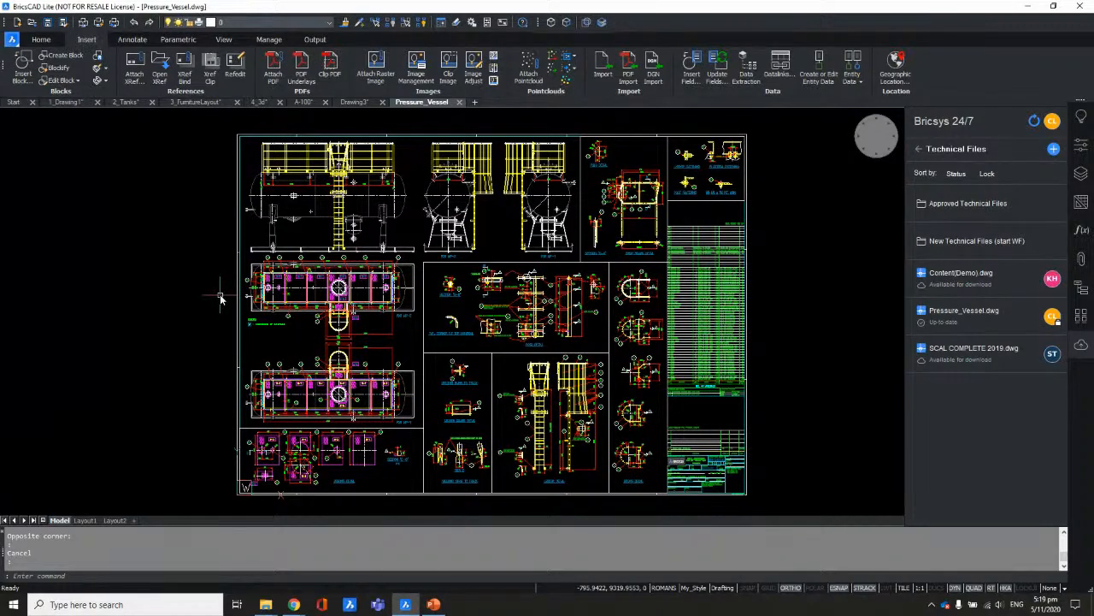
Step: Pan and zoom to the FOR MP-2 label below the vessel base elevation
scroll(217, 332, "up", 5)
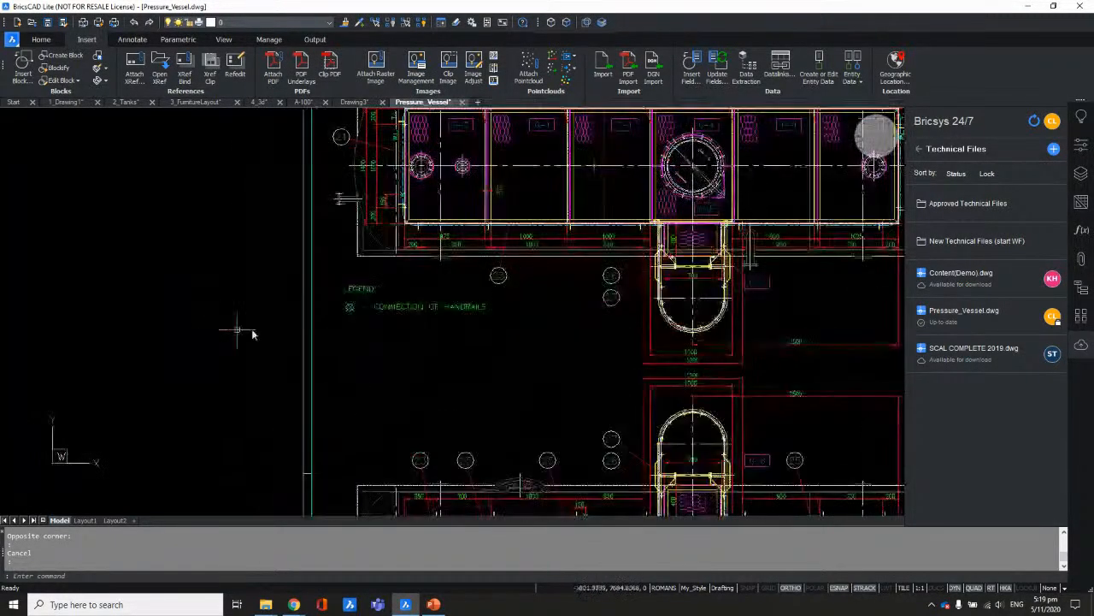
middle_click_drag(563, 314, 190, 274)
middle_click_drag(532, 237, 501, 285)
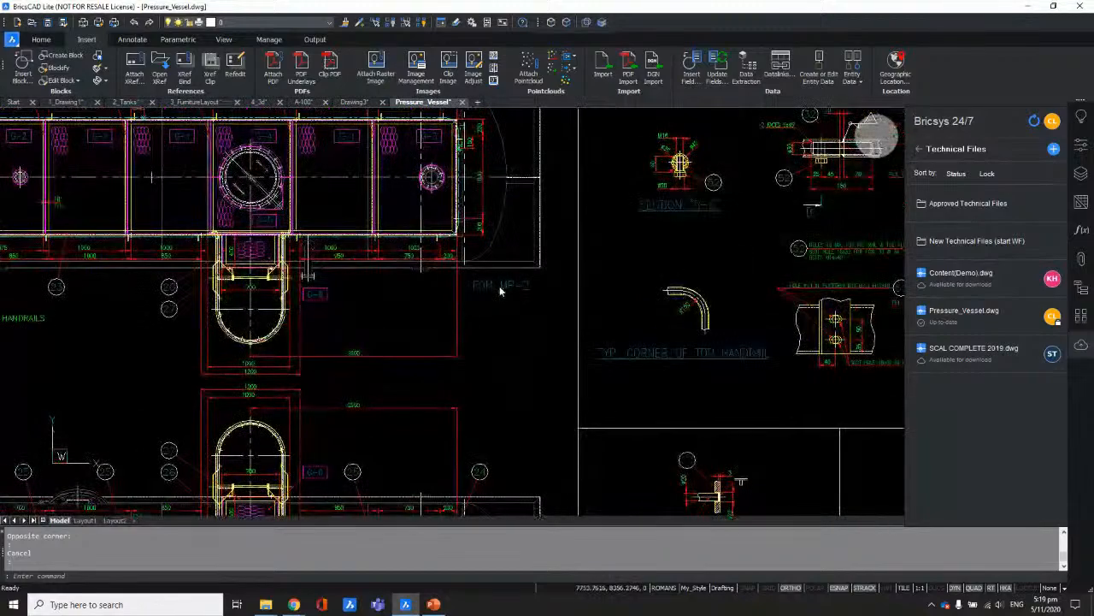
scroll(610, 272, "down", 2)
middle_click_drag(588, 254, 540, 413)
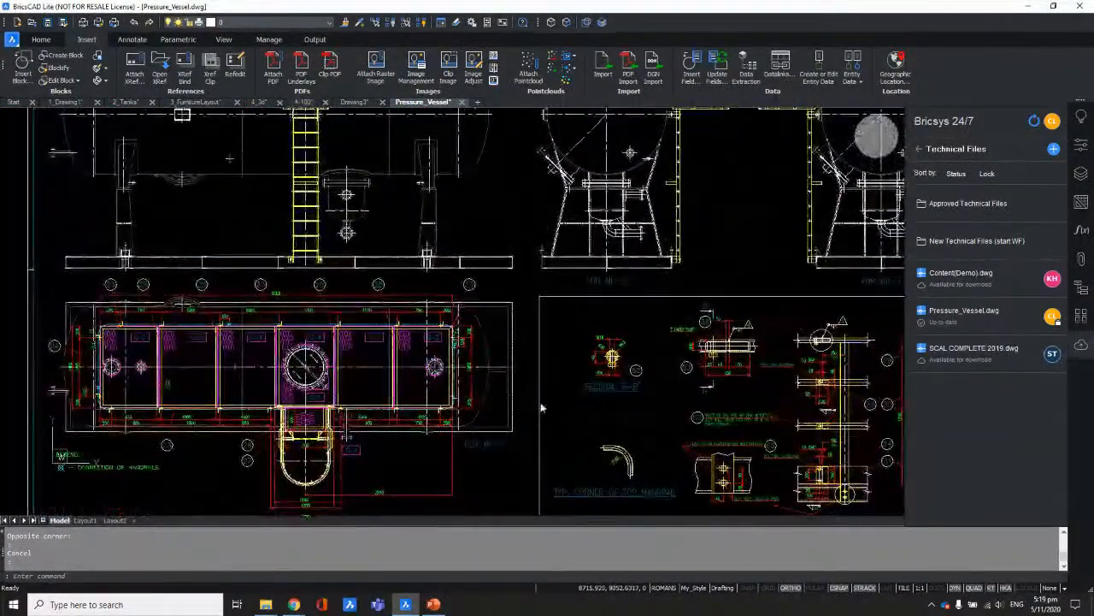
middle_click_drag(587, 317, 514, 442)
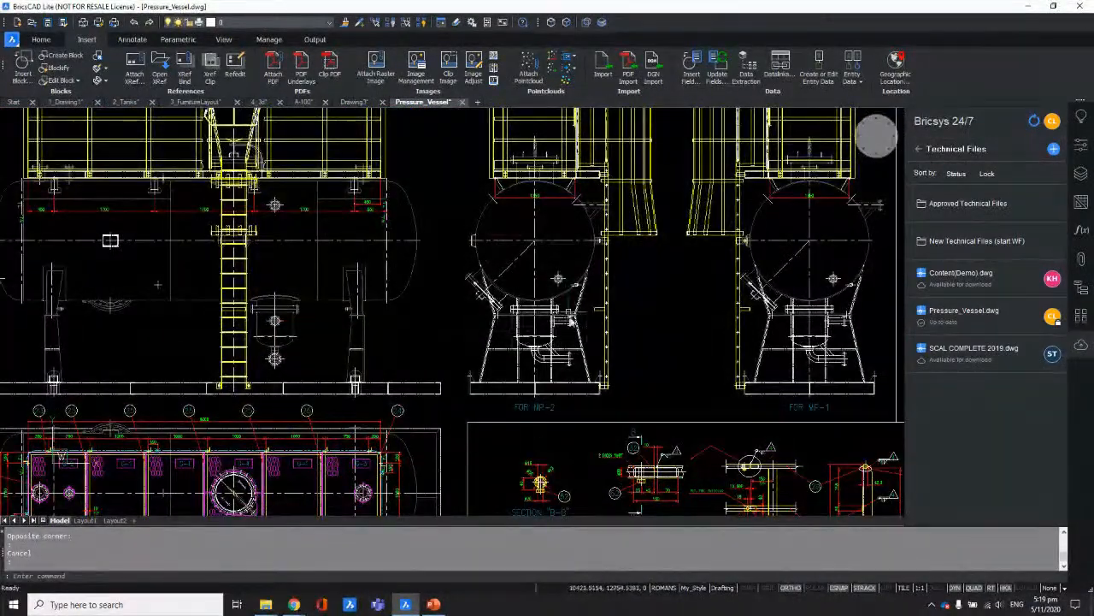
scroll(556, 405, "up", 6)
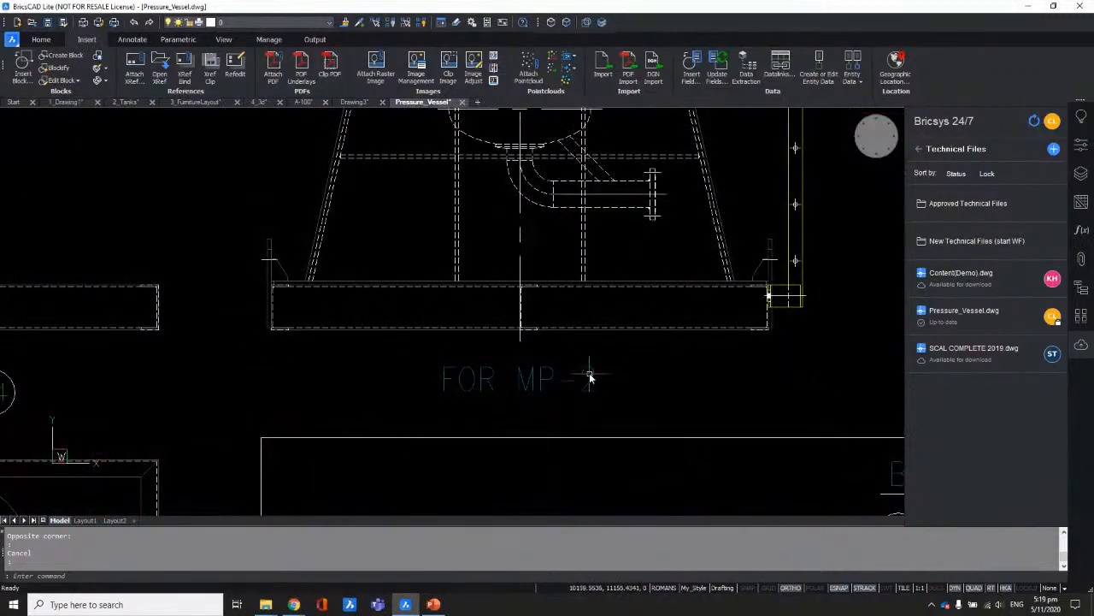
Step: Edit the label text so FOR MP-2 reads FOR MP-4
double_click(592, 376)
left_click_drag(580, 379, 603, 379)
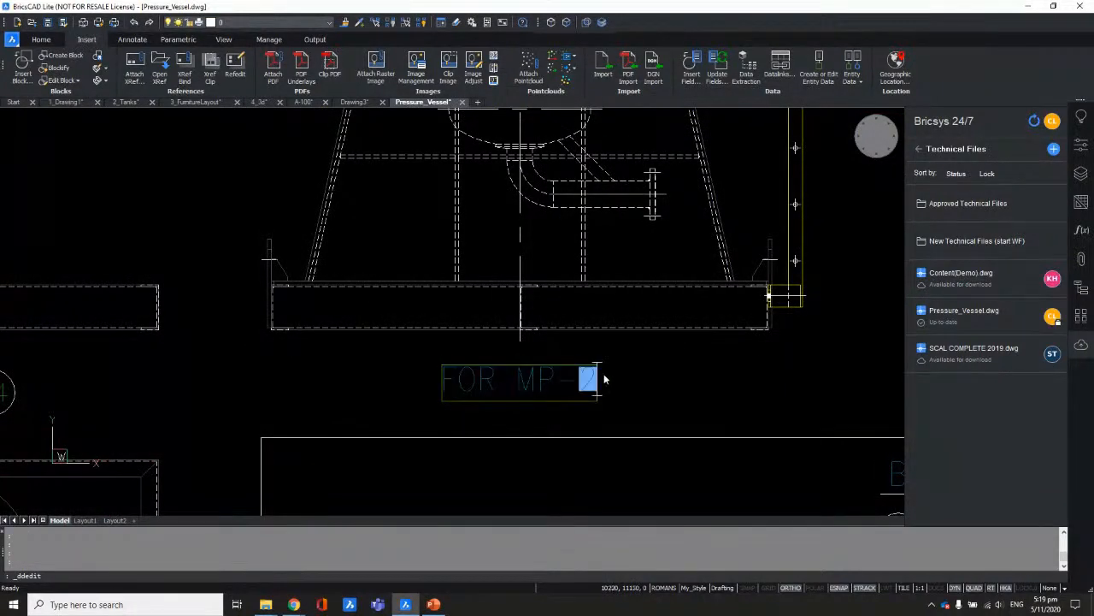
type("4")
left_click(667, 398)
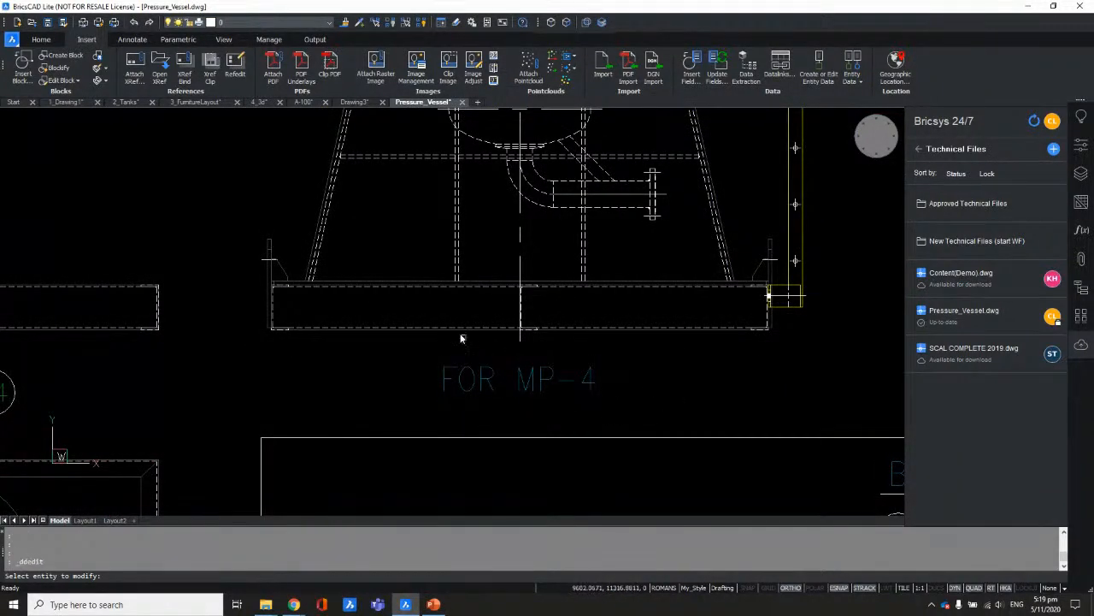
scroll(451, 314, "down", 3)
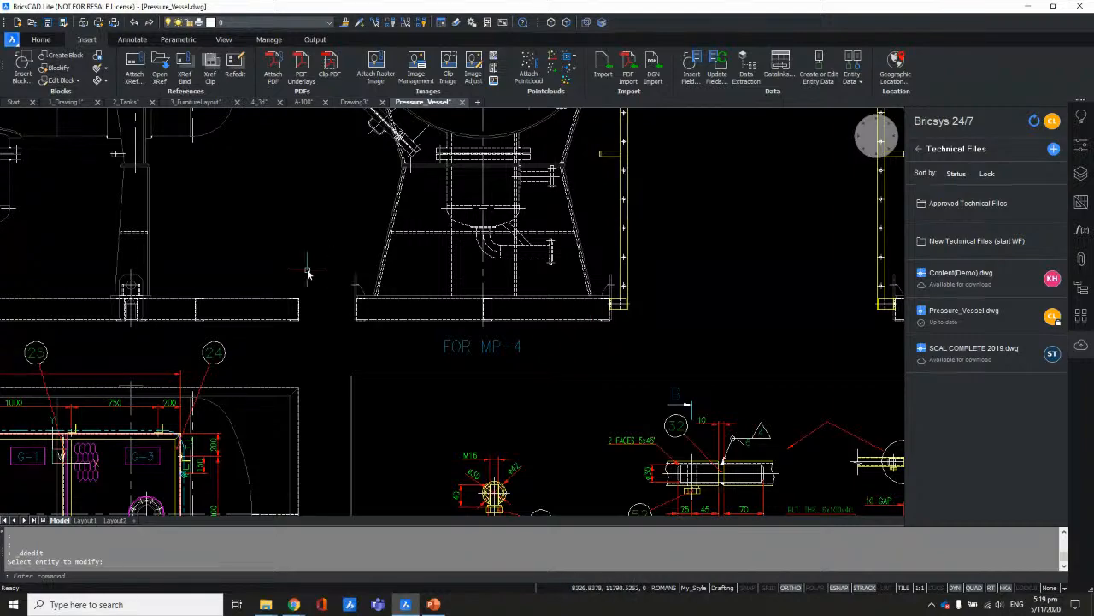
scroll(431, 297, "down", 5)
scroll(485, 254, "up", 1)
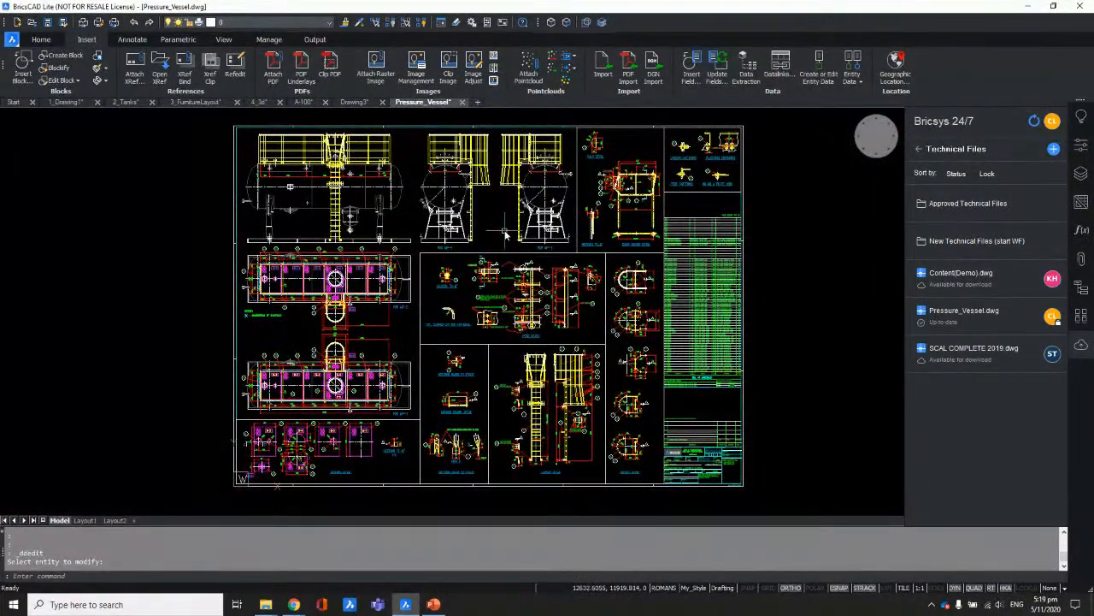
mouse_move(483, 244)
Step: Enlarge the Bricsys 24/7 panel and unlock Pressure_Vessel.dwg
left_click_drag(912, 526, 917, 577)
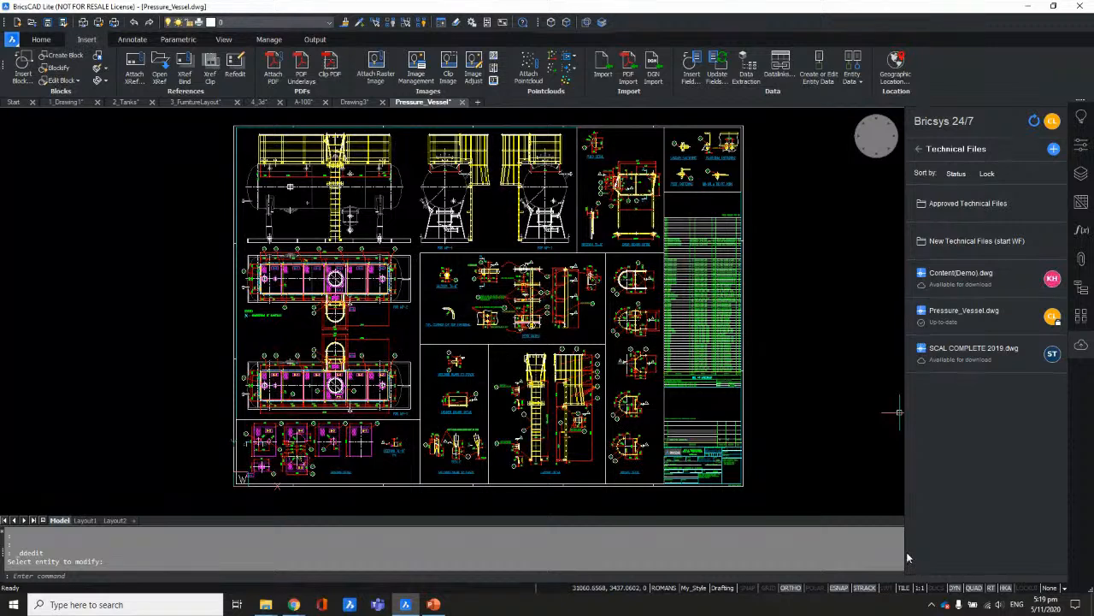
right_click(966, 317)
left_click(981, 339)
Step: Upload Pressure_Vessel.dwg as a Draft revision described 'MP-2 changed to MP-4 for Elevation A'
right_click(971, 318)
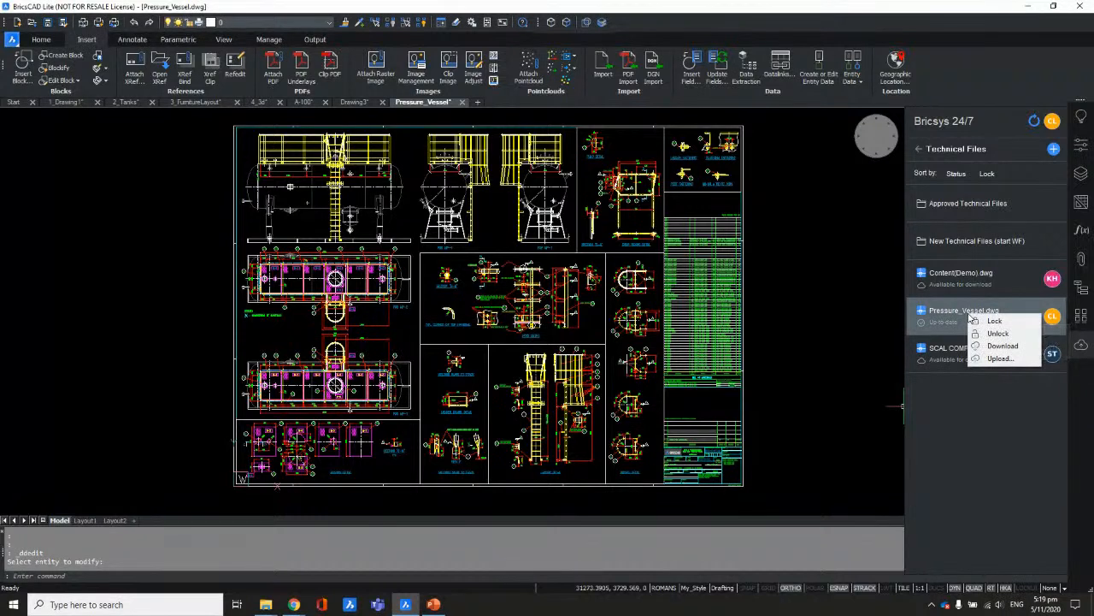
left_click(1001, 358)
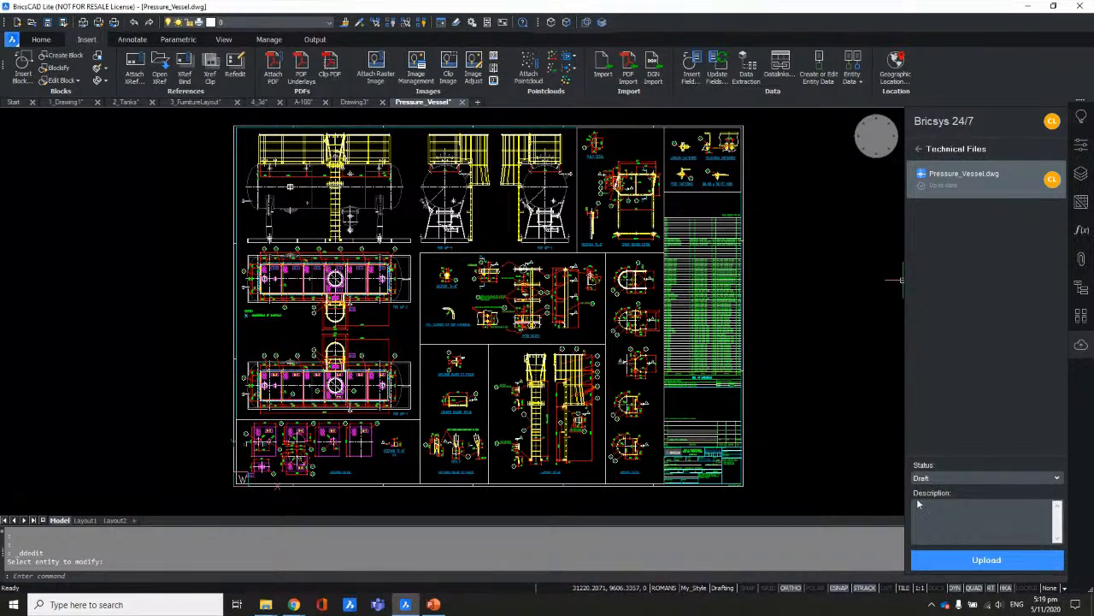
left_click(944, 479)
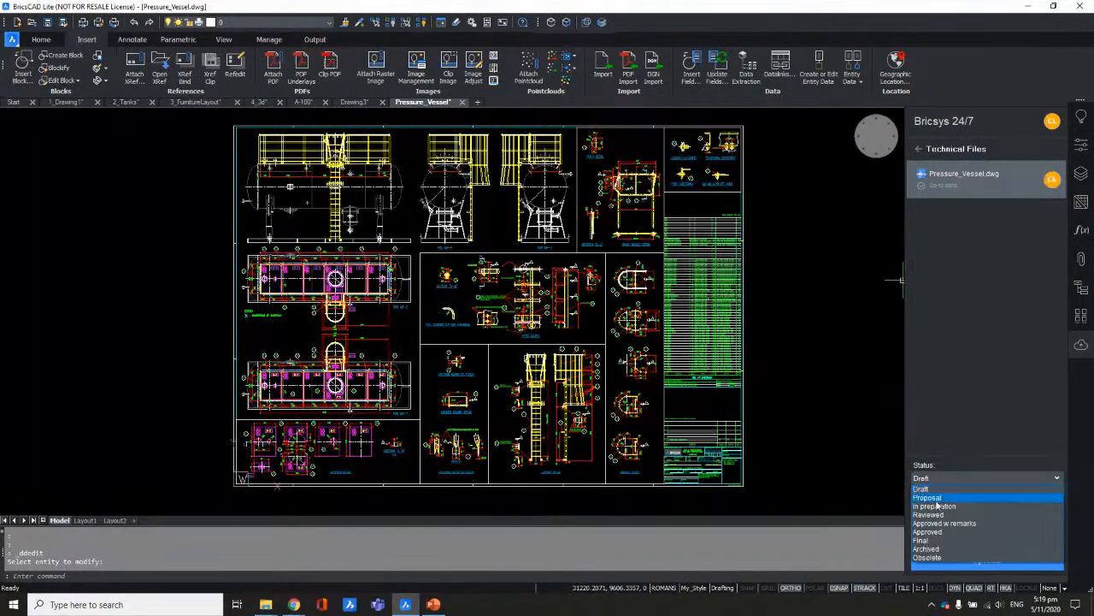
left_click(938, 489)
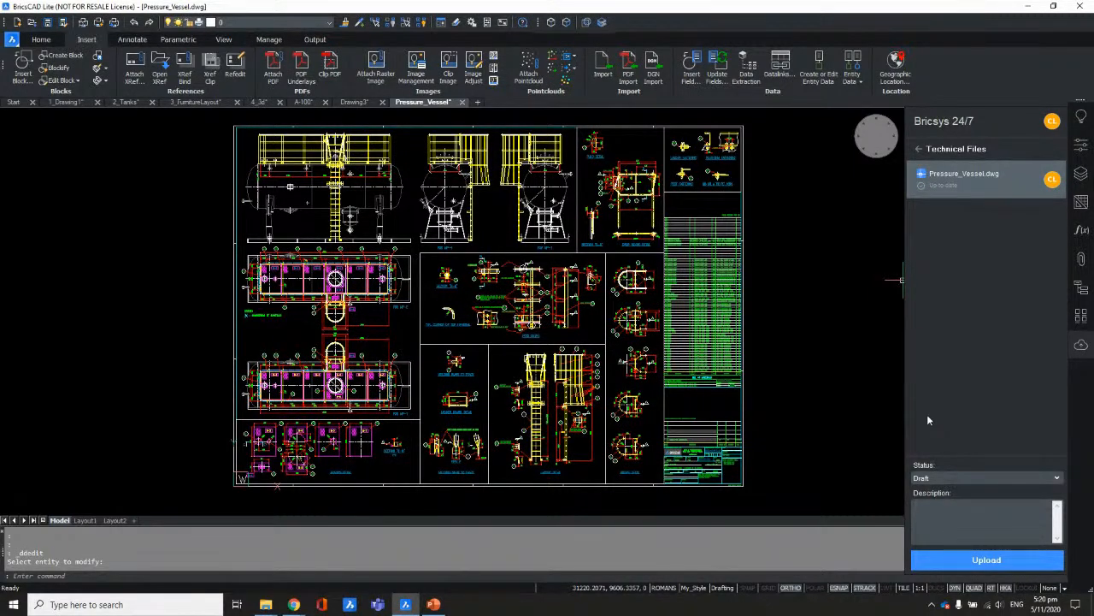
type("MP")
type("- changed ")
type("to")
type("2")
type(" MP-4 ")
type("for Elevatio")
key("BackSpace")
key("BackSpace")
key("BackSpace")
type("tion A")
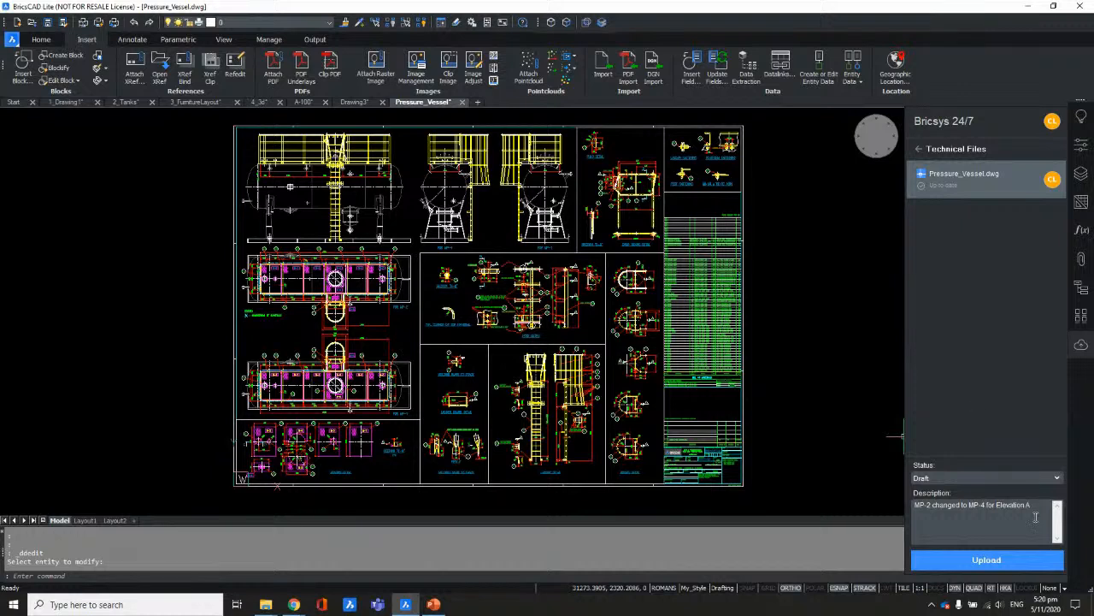
left_click(995, 560)
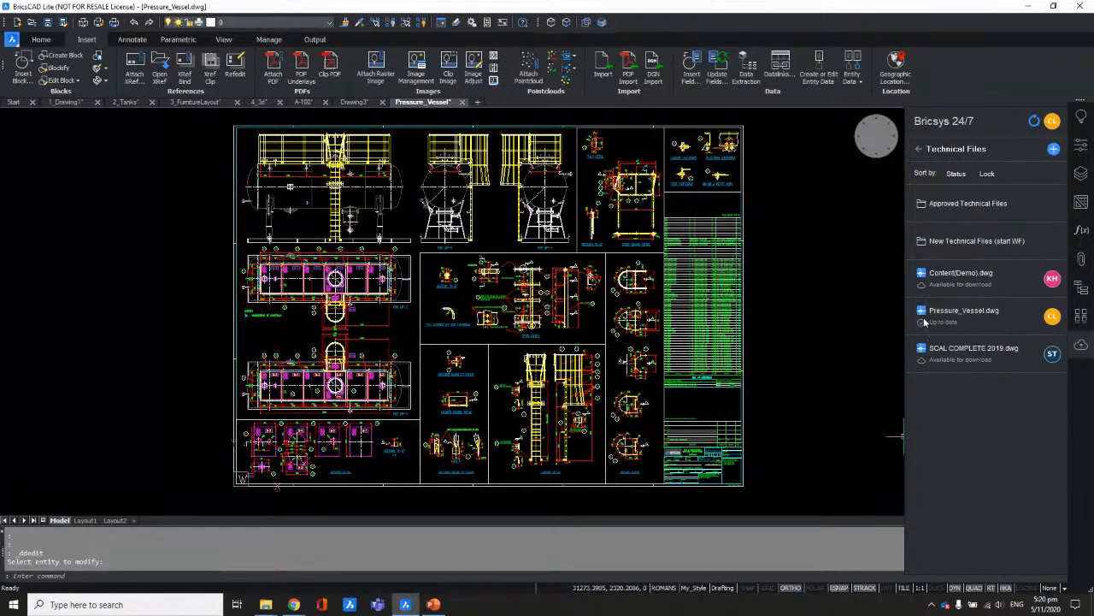
mouse_move(945, 325)
mouse_move(994, 316)
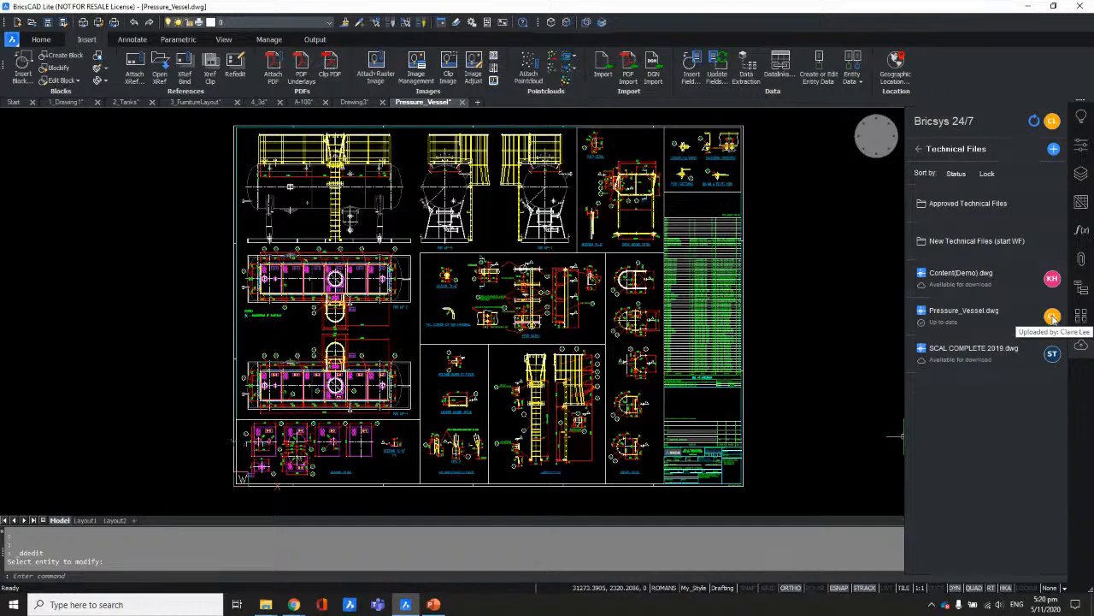
mouse_move(293, 603)
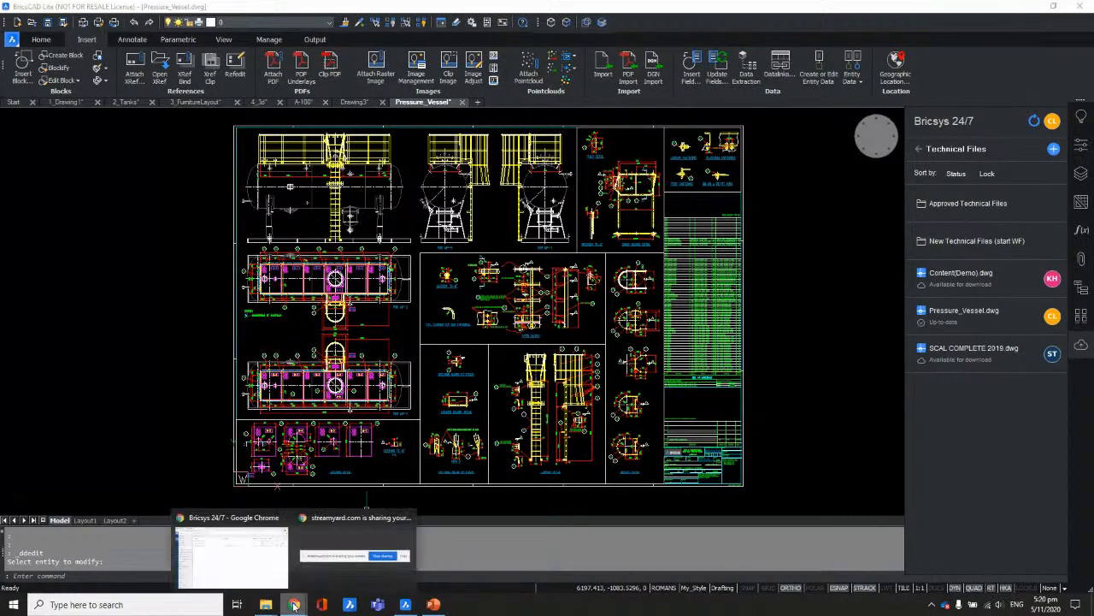
left_click(232, 558)
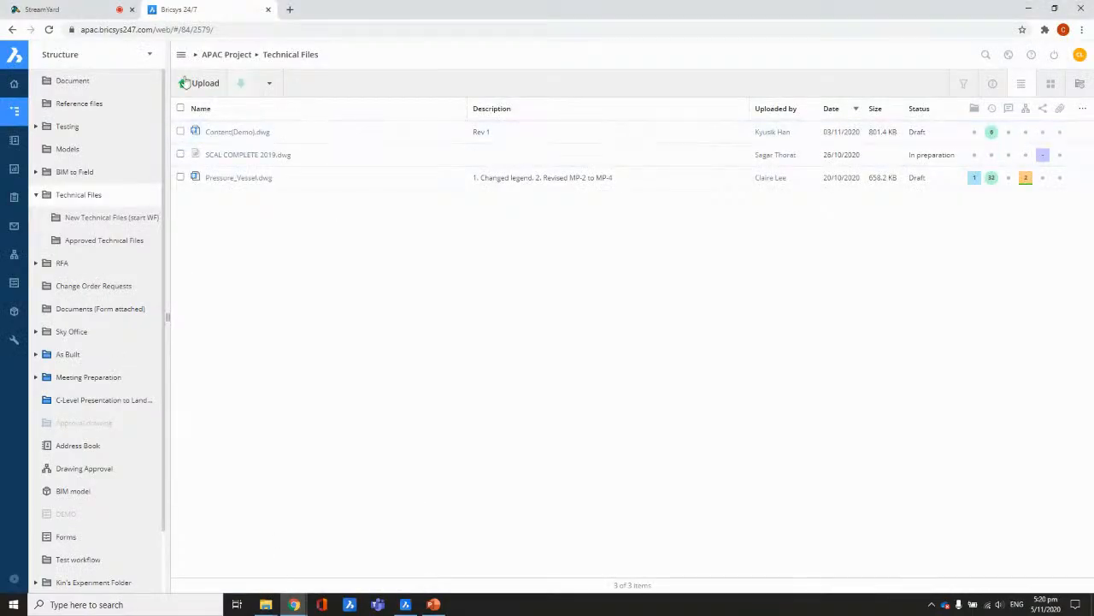
Step: Reload Technical Files in the browser to confirm Pressure_Vessel.dwg reached revision 33
left_click(50, 30)
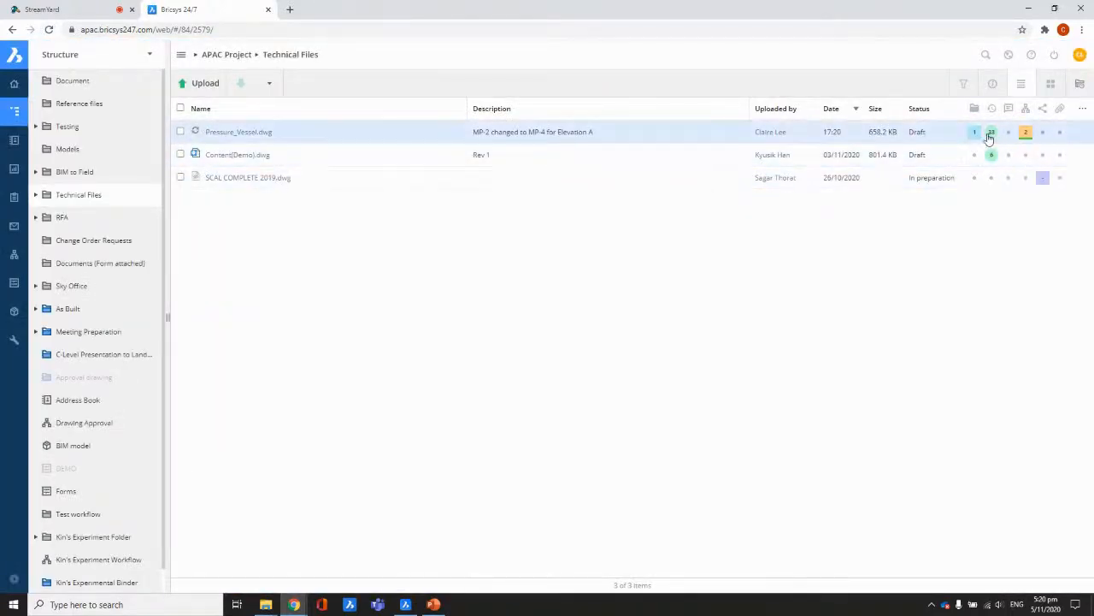
mouse_move(992, 135)
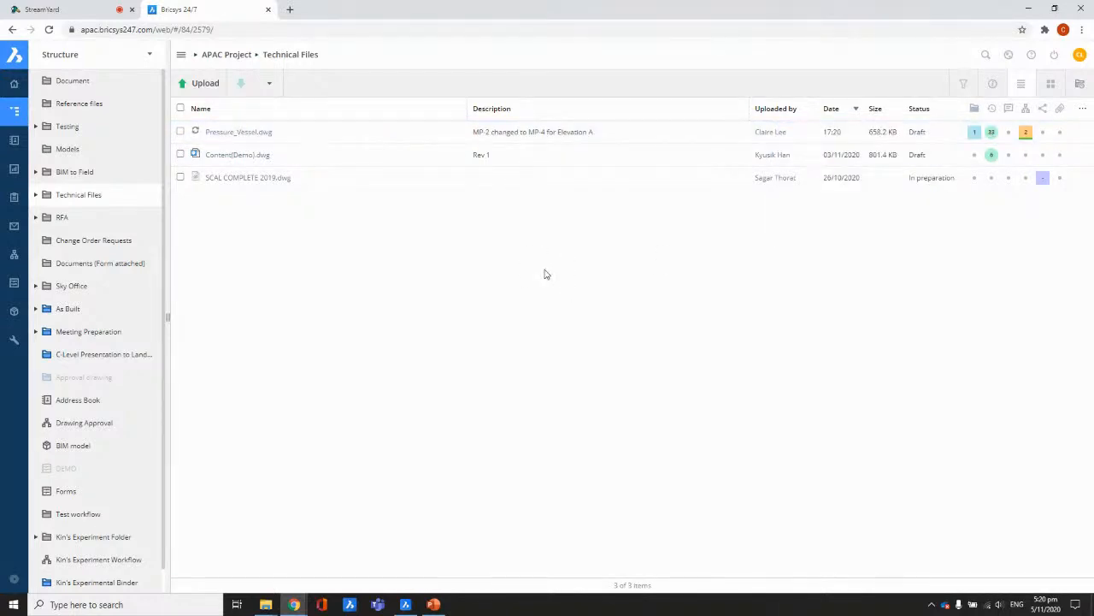
left_click(407, 605)
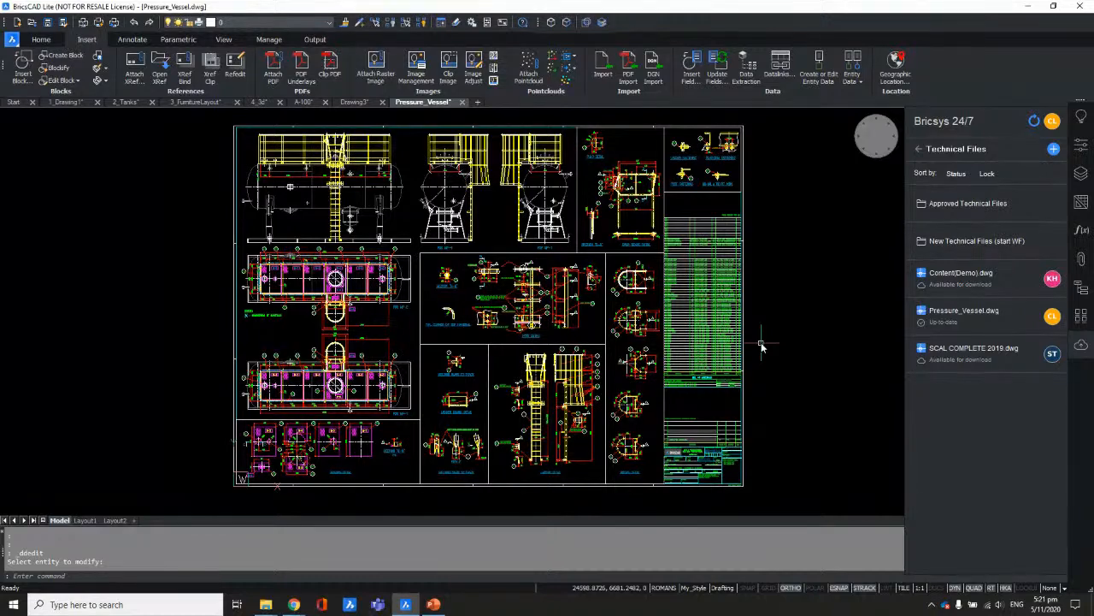
Step: Run the PowerPoint slideshow and advance to the Beyond BricsCAD Lite slide
left_click(434, 605)
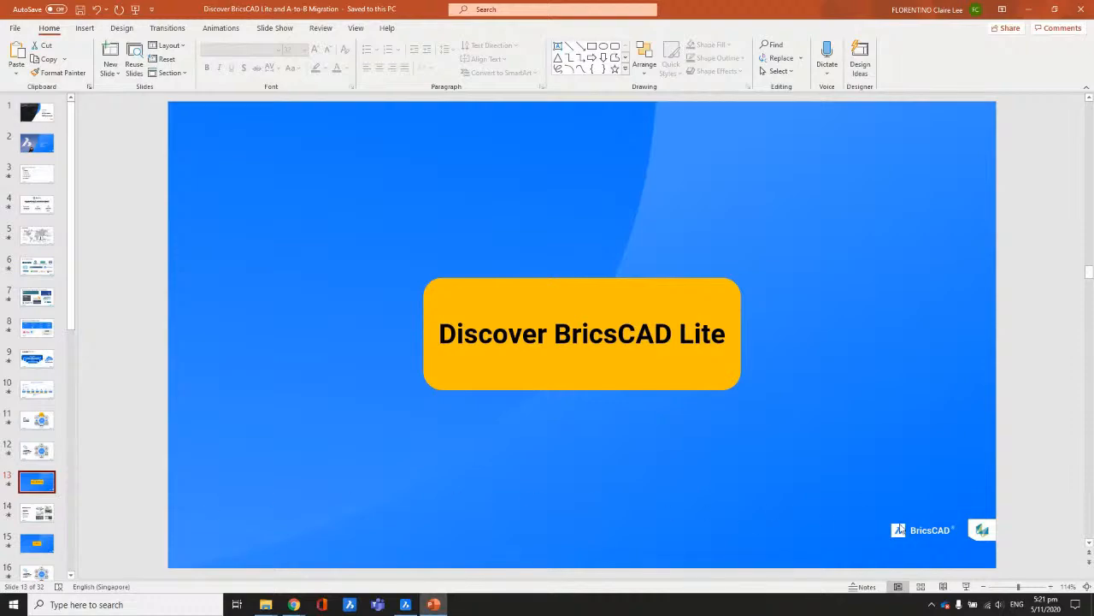
left_click(967, 586)
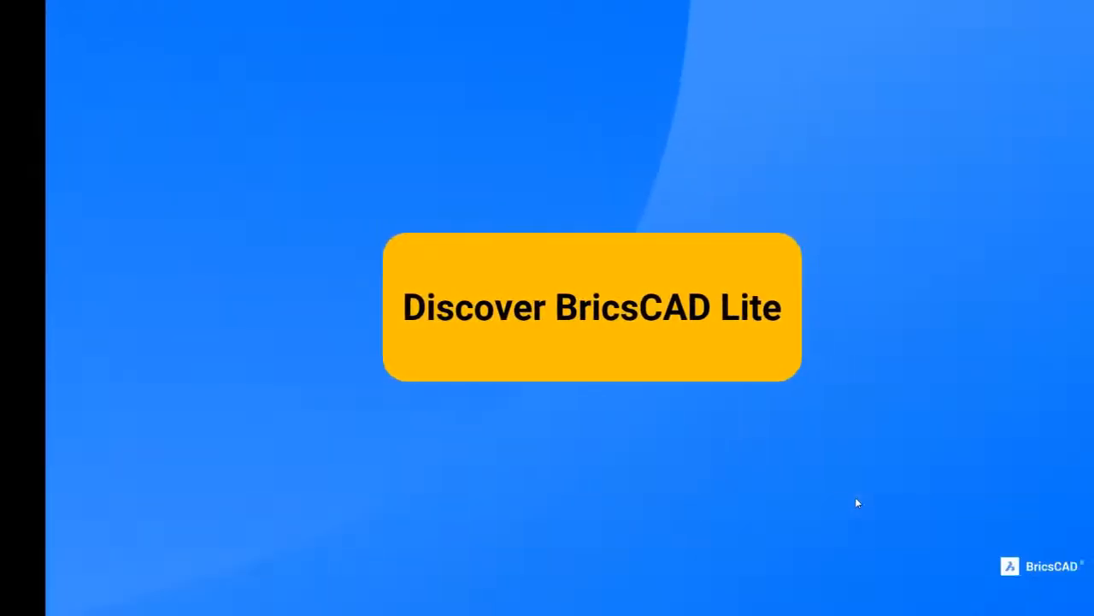
left_click(857, 503)
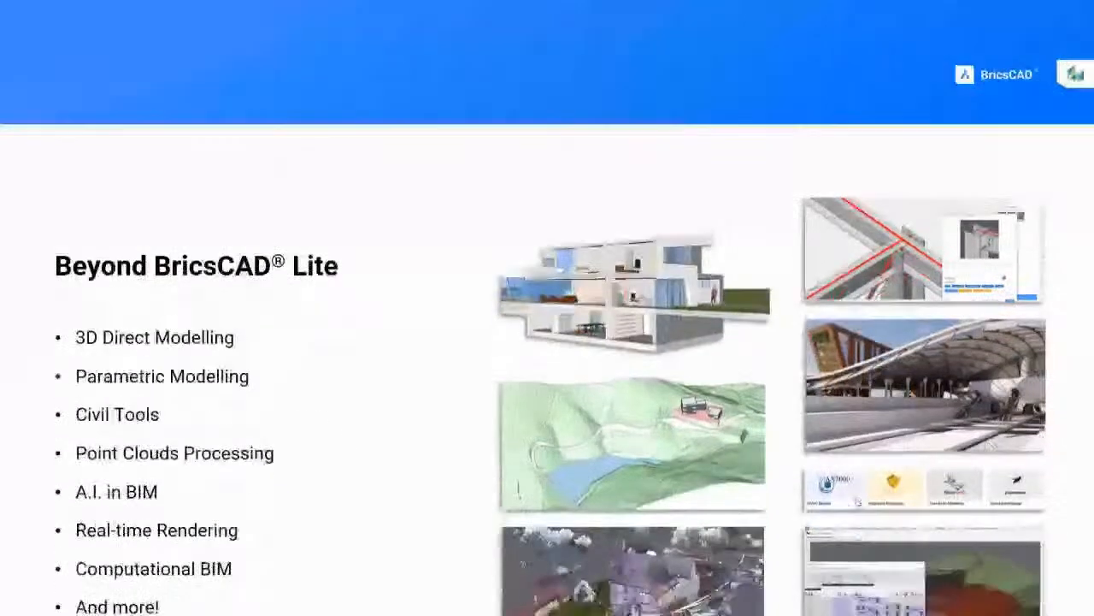
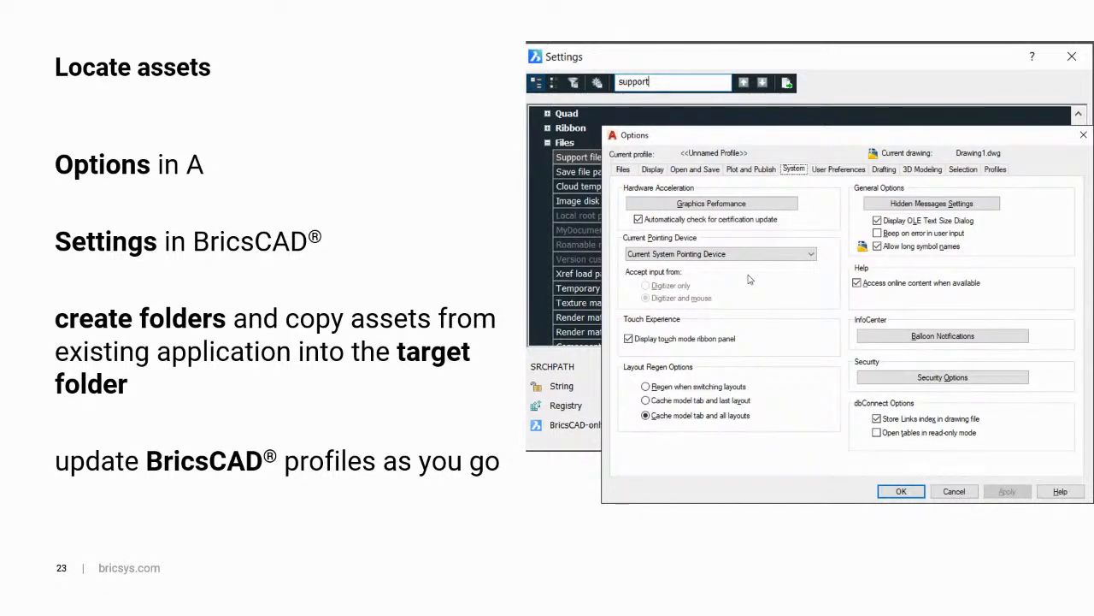
Step: Exit the slide show back to Normal view on slide 23, 'Locate assets'
key("Escape")
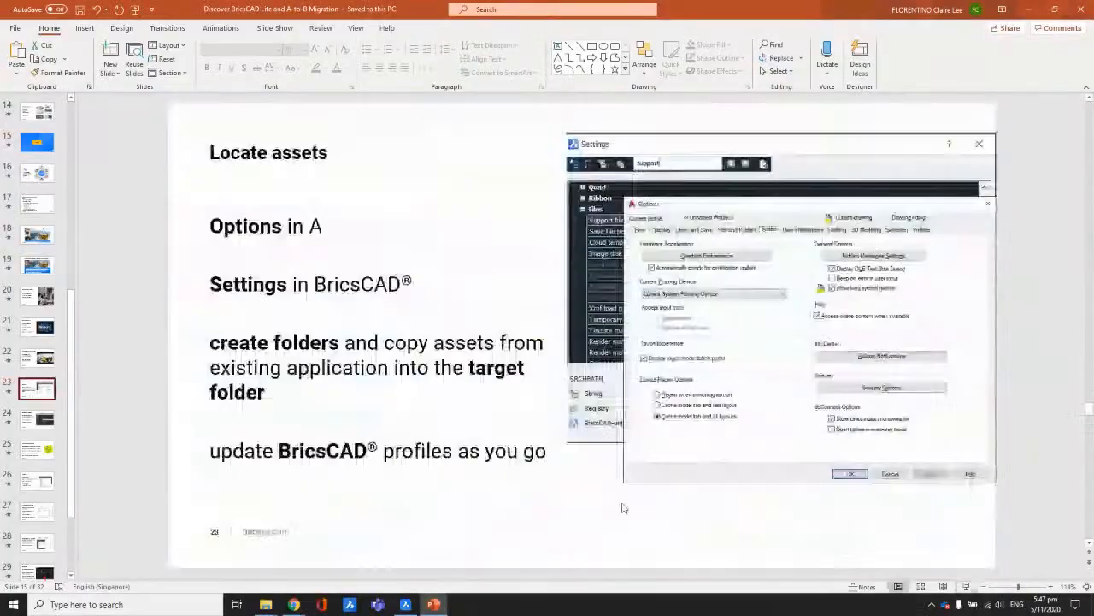
Step: Bring BricsCAD forward, open blank Drawing4 and collapse the Bricsys 24/7 panel
left_click(406, 605)
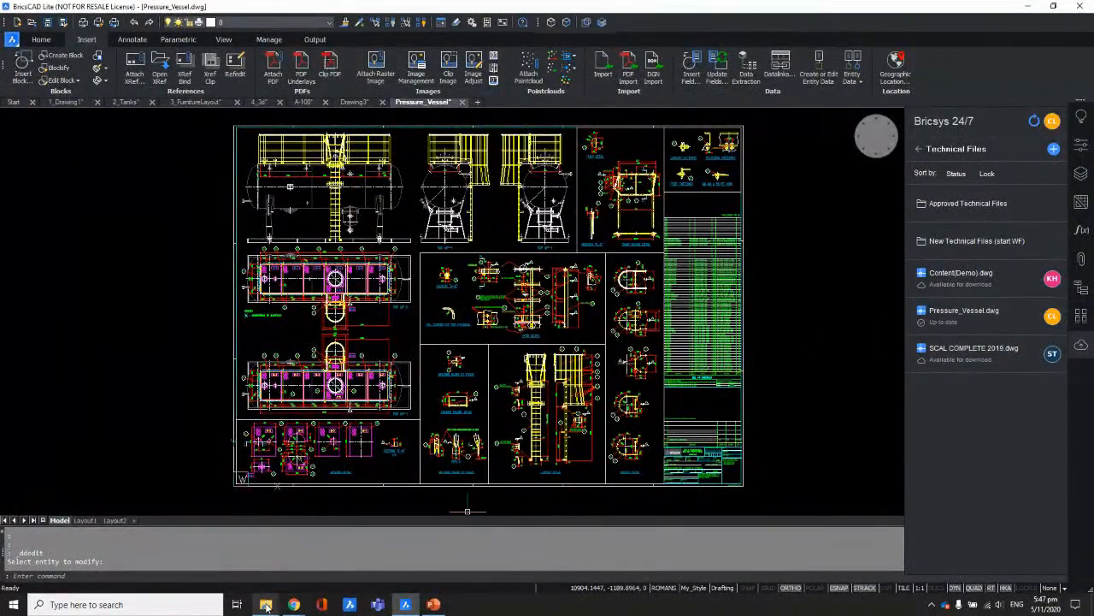
left_click(479, 103)
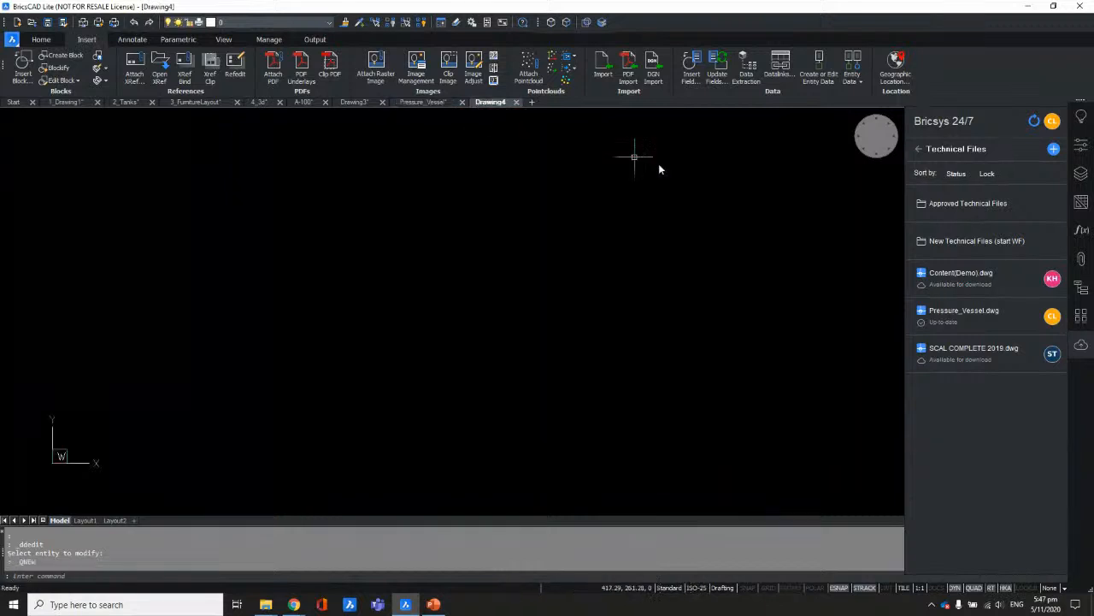
left_click(1081, 347)
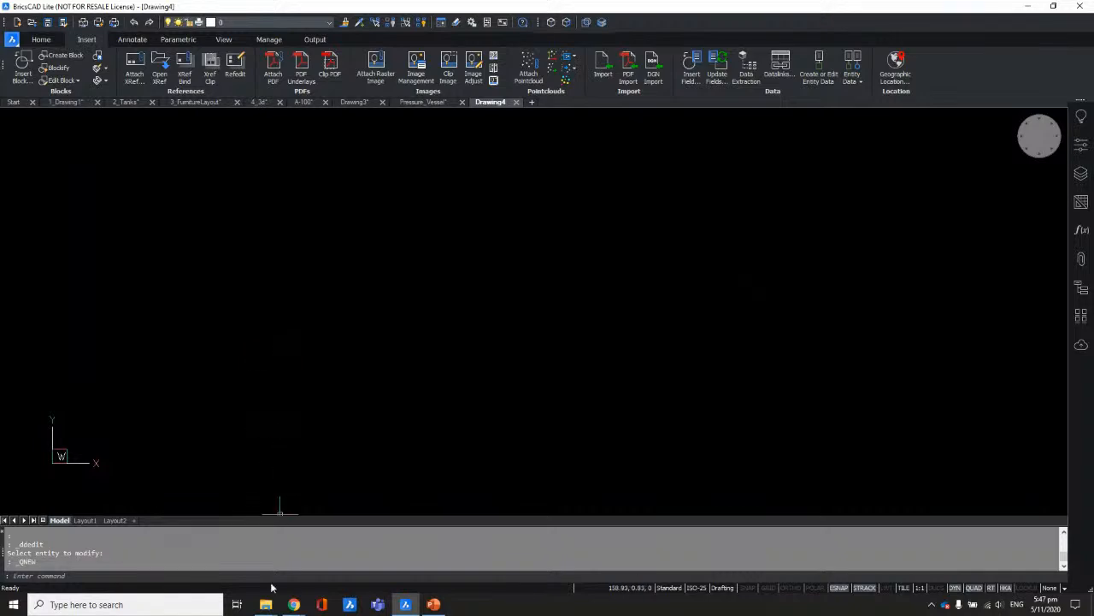
left_click(266, 605)
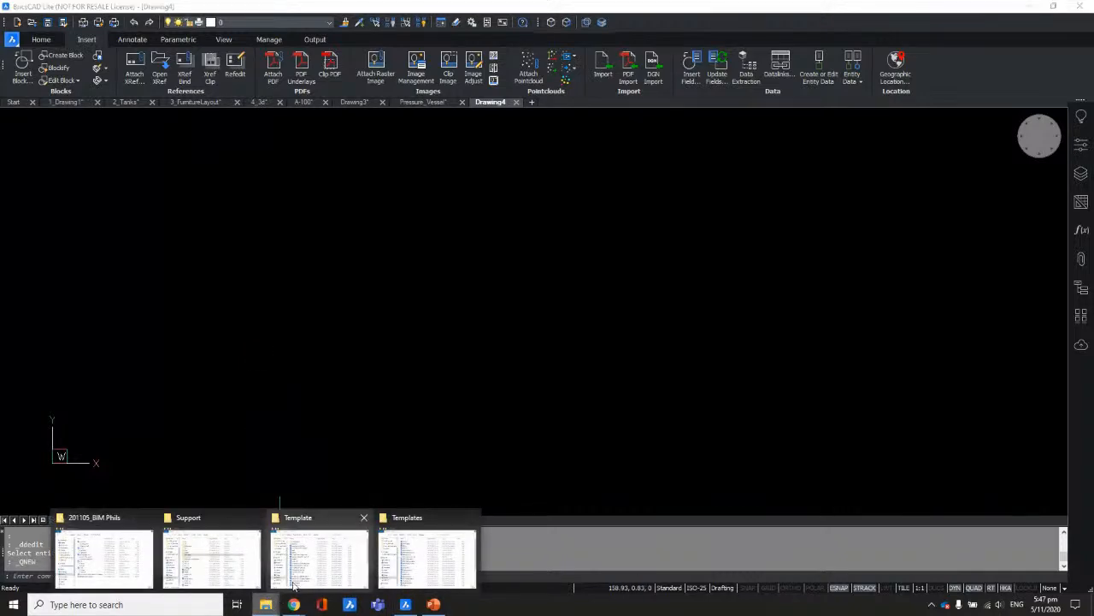
mouse_move(321, 570)
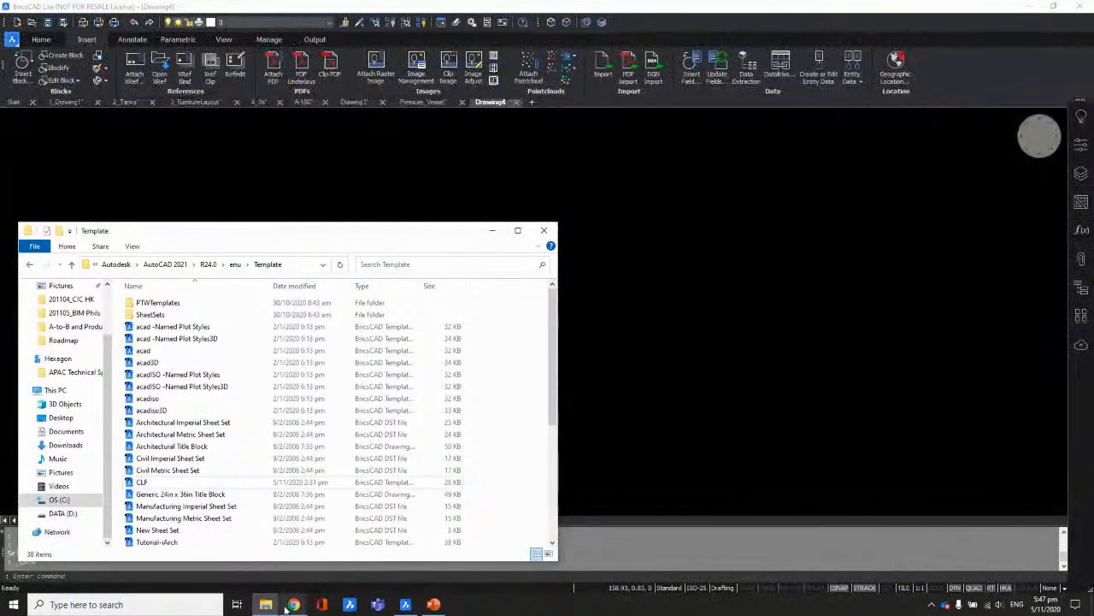
Step: Arrange the Bricsys Templates and AutoCAD Template folders side by side and select the CLF template
left_click(405, 570)
left_click_drag(408, 239, 642, 239)
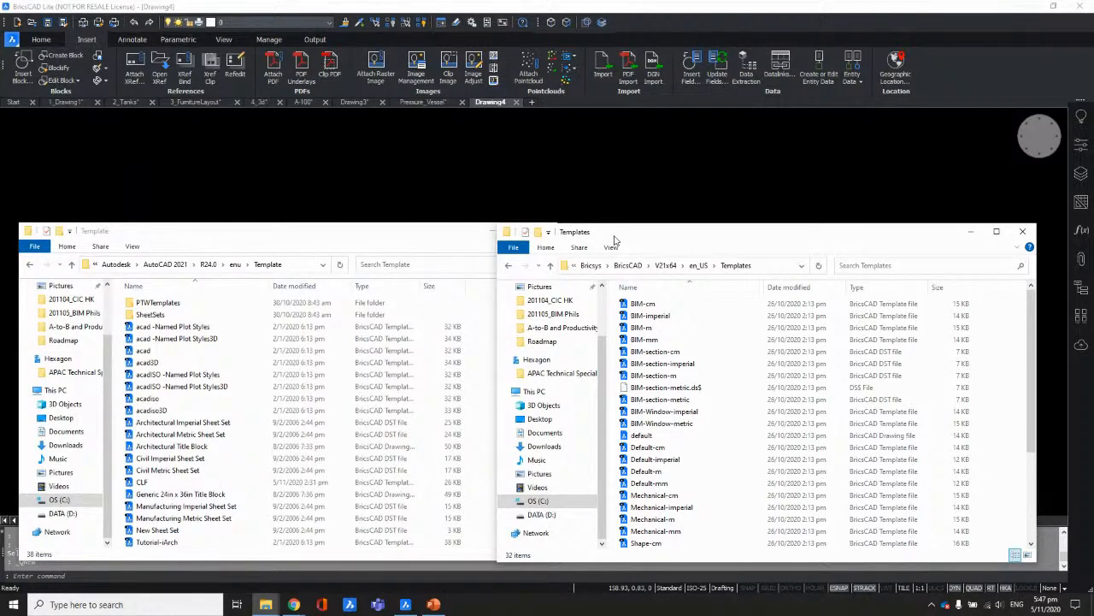
left_click(408, 242)
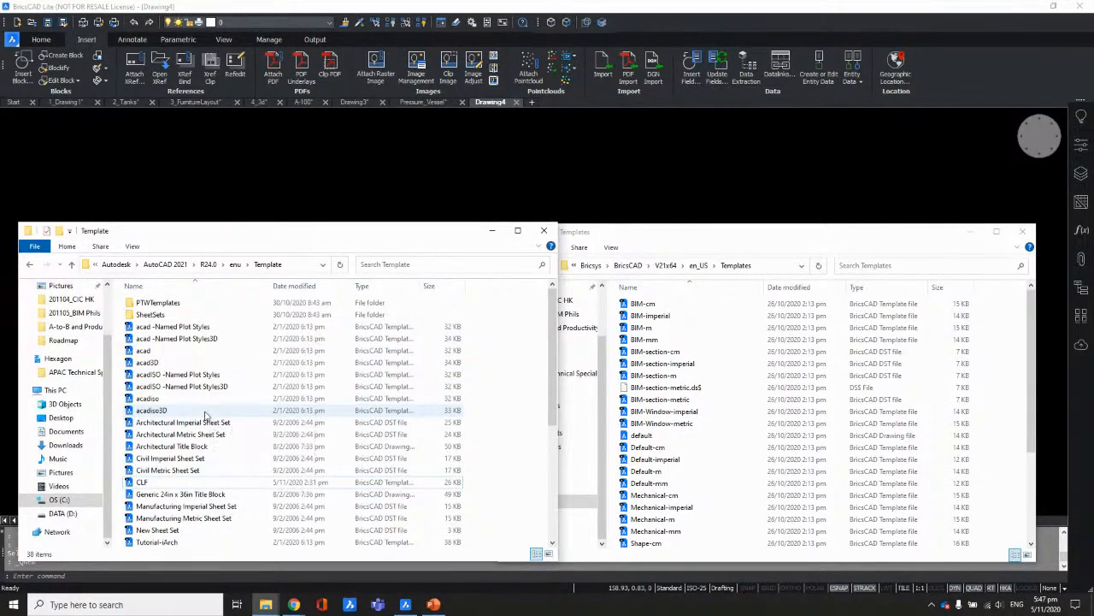
scroll(214, 469, "down", 1)
scroll(214, 469, "down", 1)
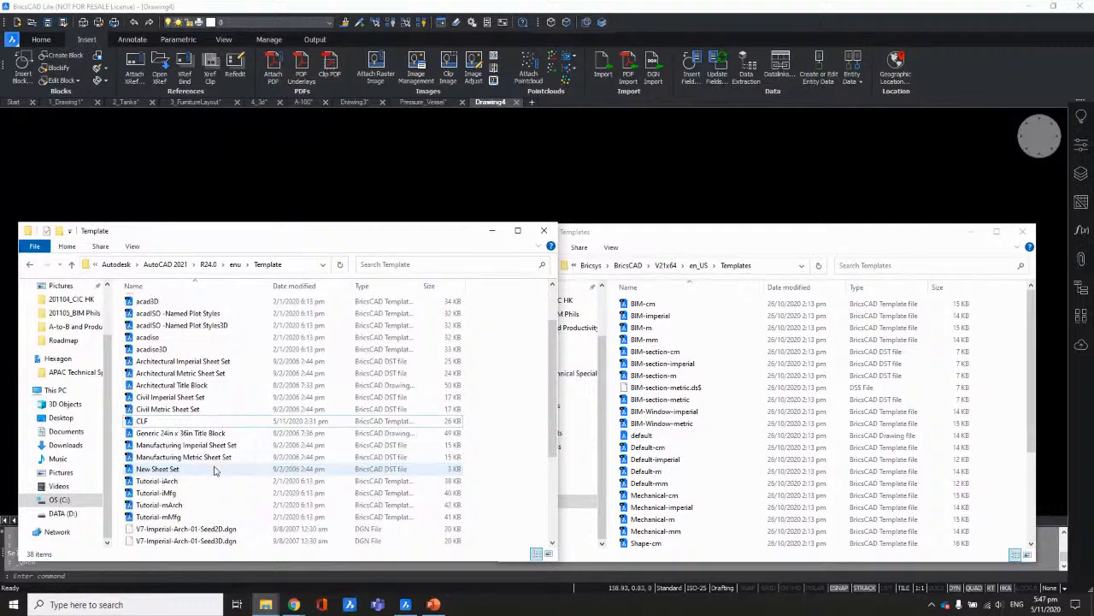
left_click(146, 424)
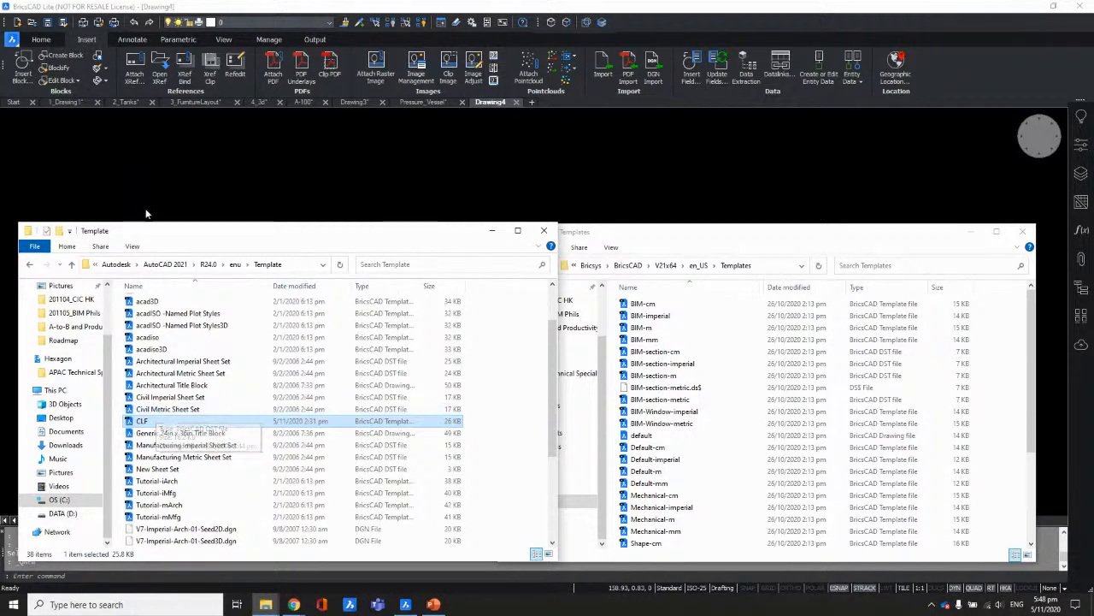
left_click(392, 203)
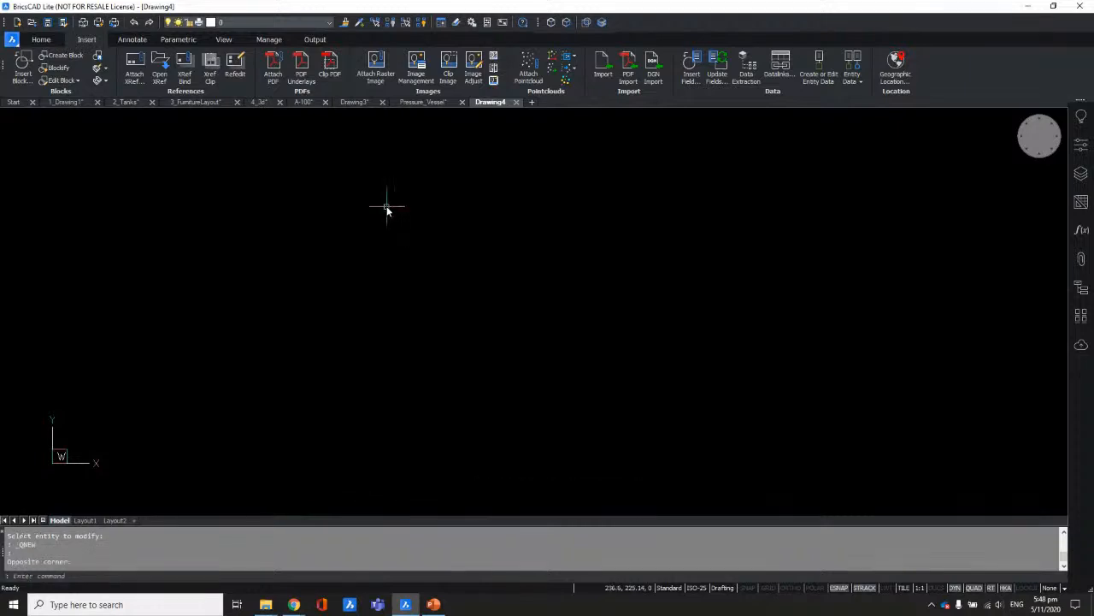
Step: Browse the Start page's full template list, confirm CLF is missing, and reopen the AutoCAD Template folder
left_click(14, 102)
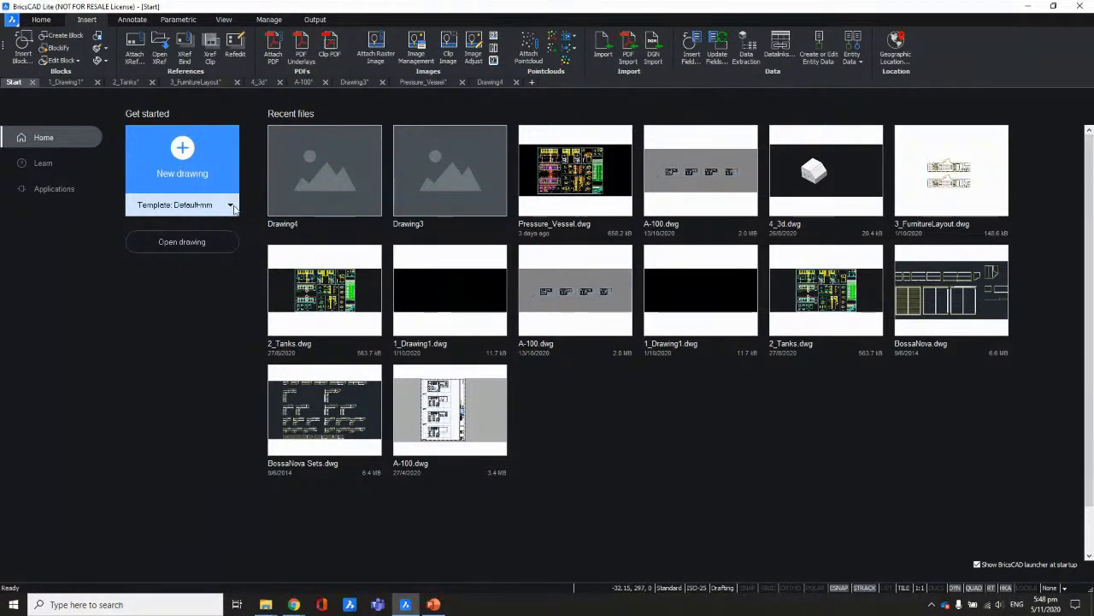
left_click(233, 205)
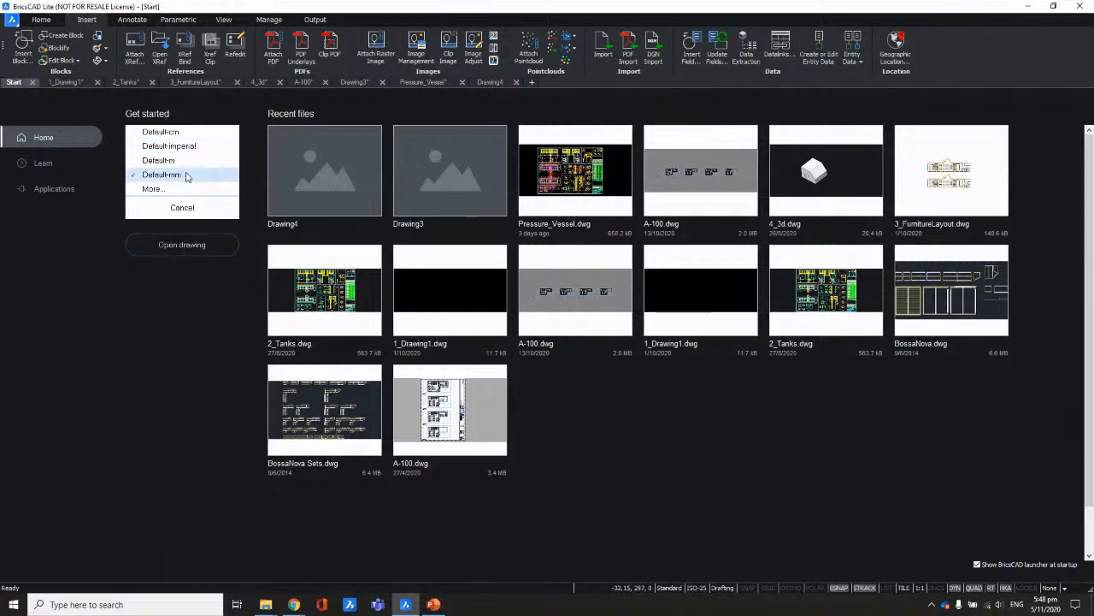
left_click(157, 190)
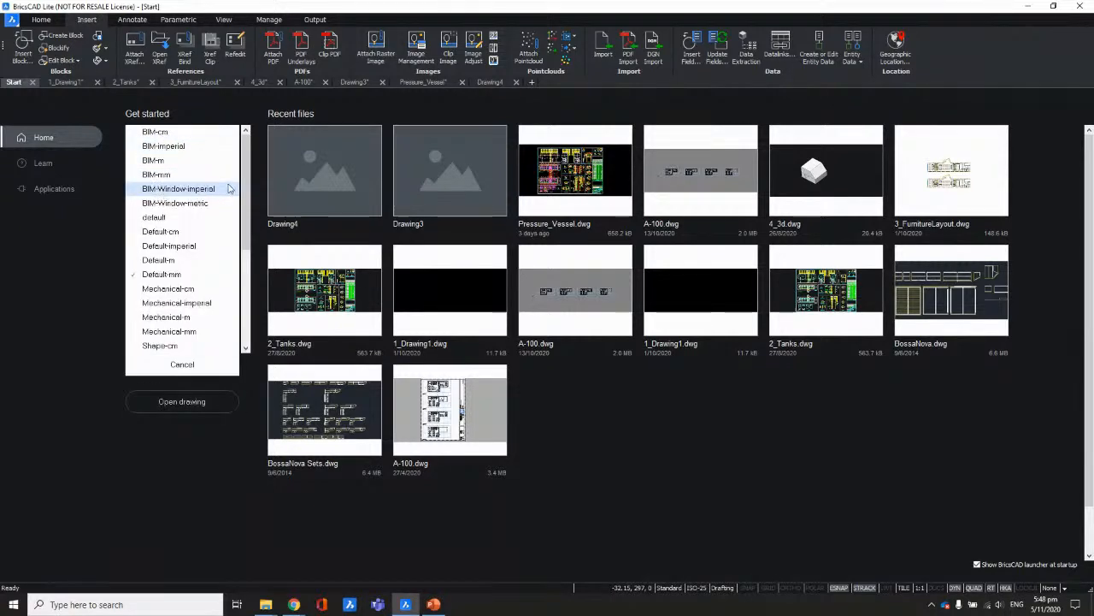
scroll(241, 196, "down", 1)
mouse_move(242, 196)
left_mouse_down()
mouse_move(244, 284)
mouse_move(249, 178)
left_mouse_up()
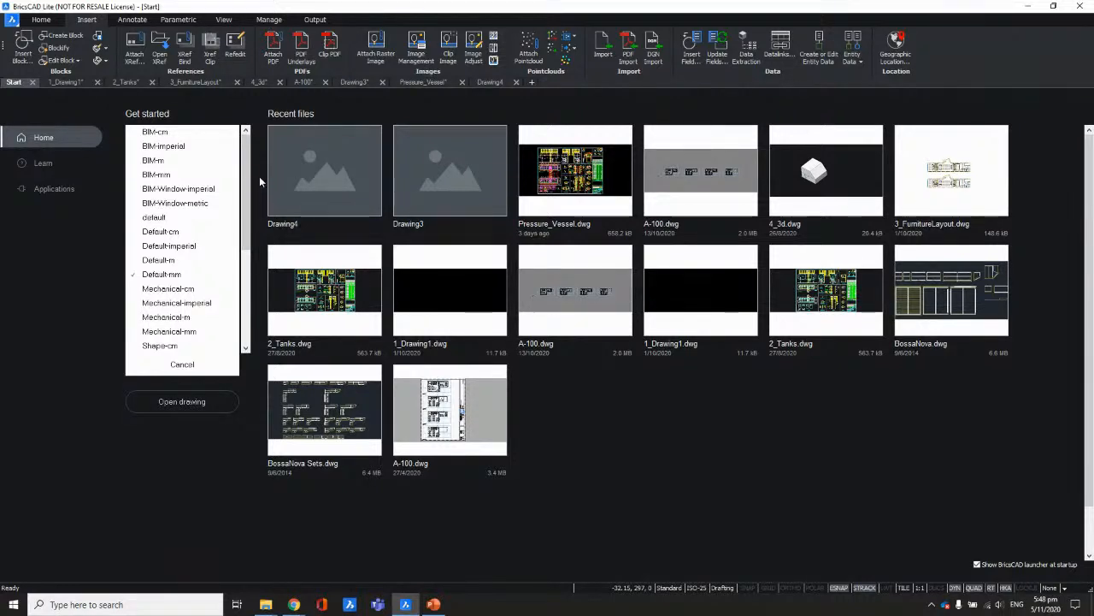
left_click(182, 364)
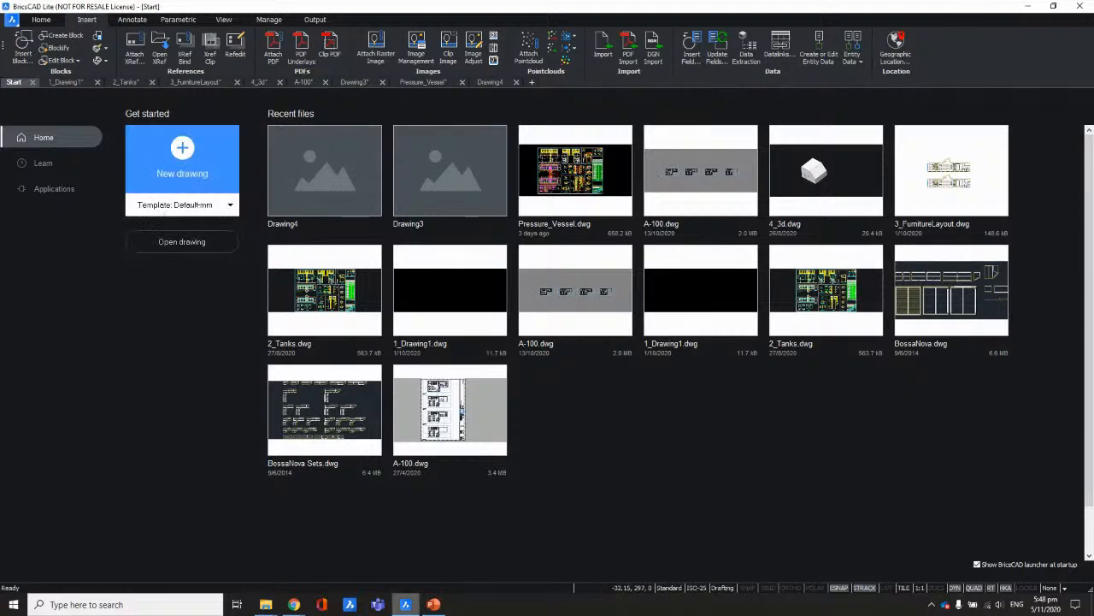
mouse_move(266, 603)
left_click(318, 582)
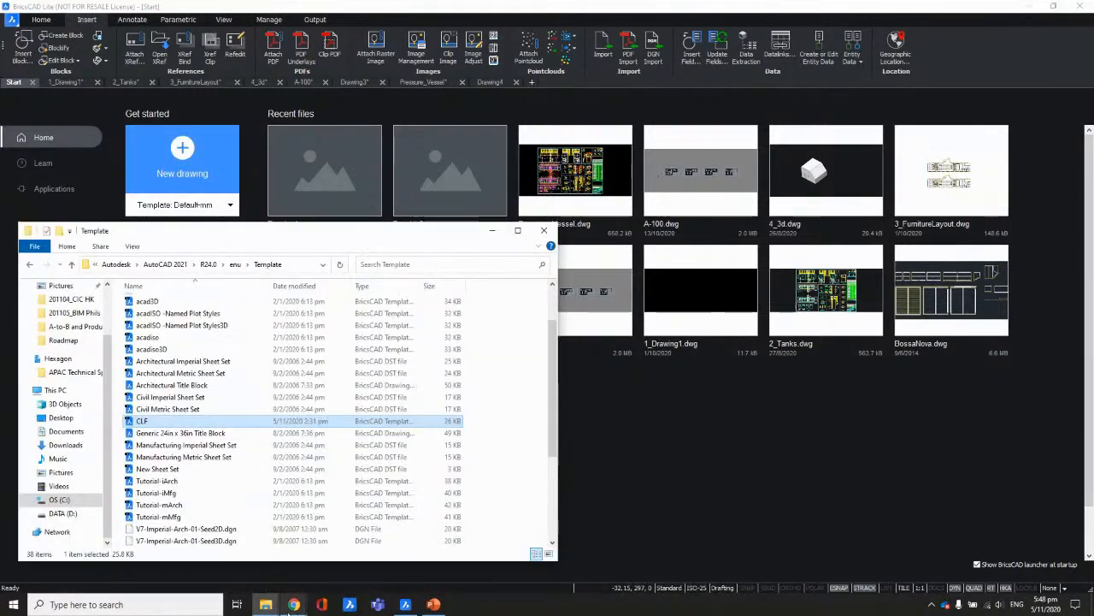
Step: Copy CLF from the AutoCAD Template folder and paste it into the Bricsys Templates folder
left_click(412, 576)
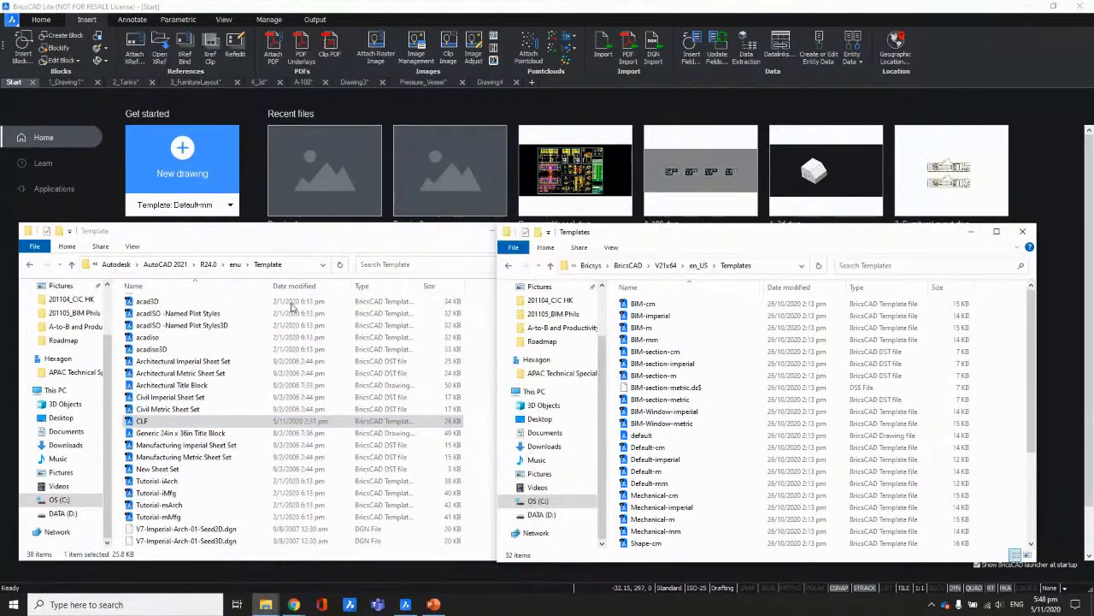
left_click(171, 238)
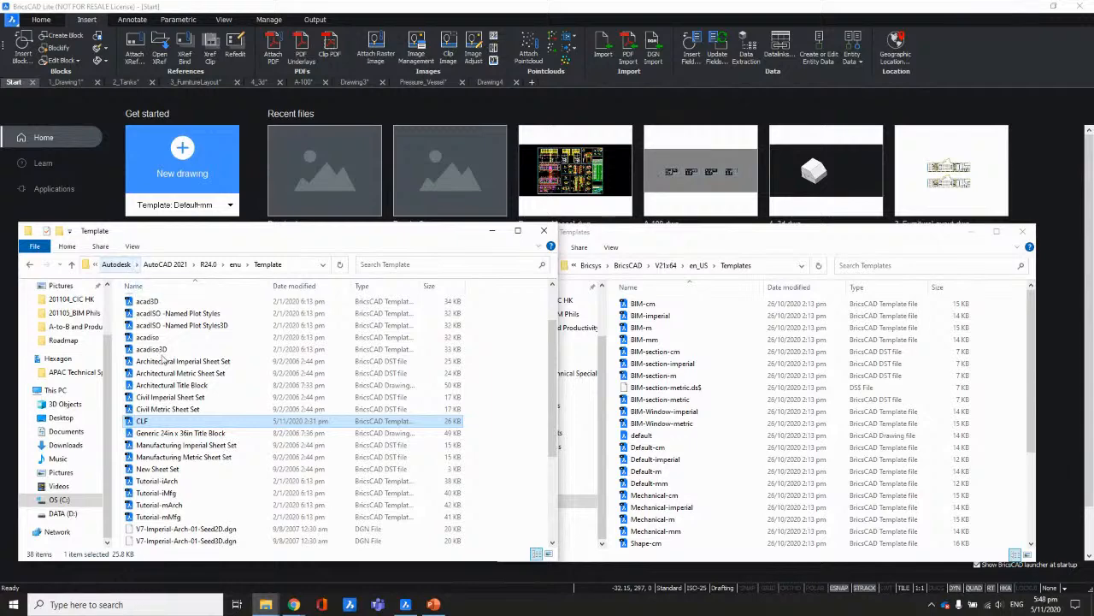
right_click(158, 419)
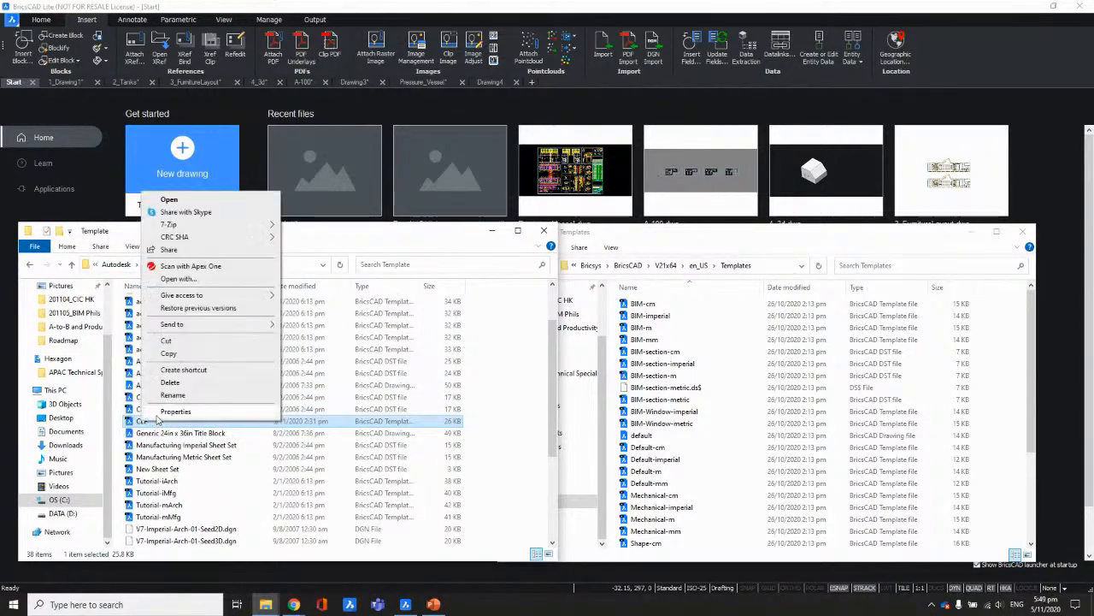
left_click(168, 353)
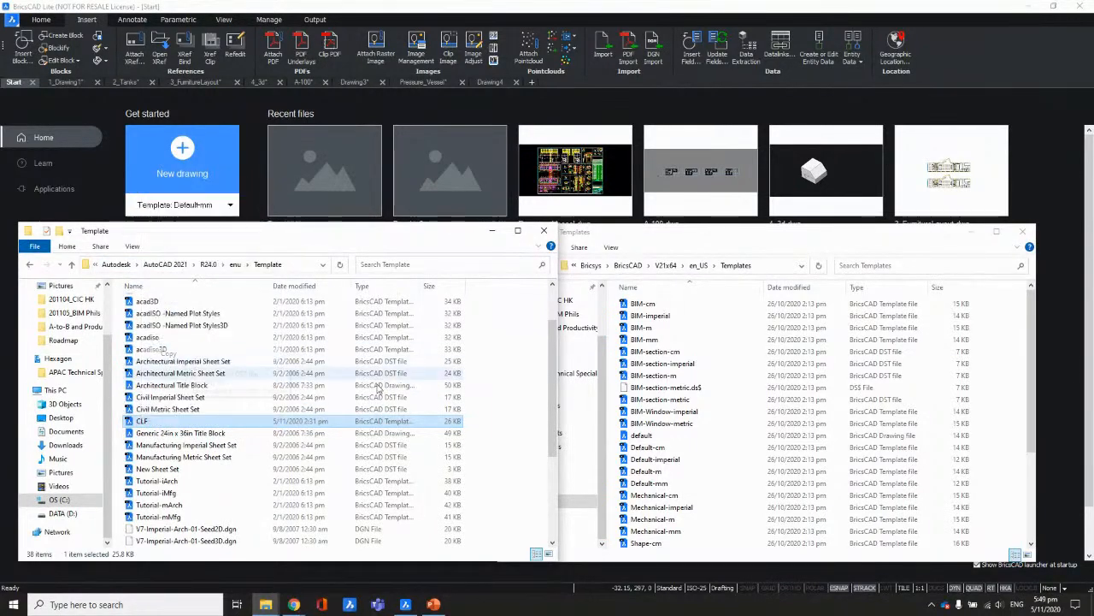
left_click(613, 369)
right_click(614, 363)
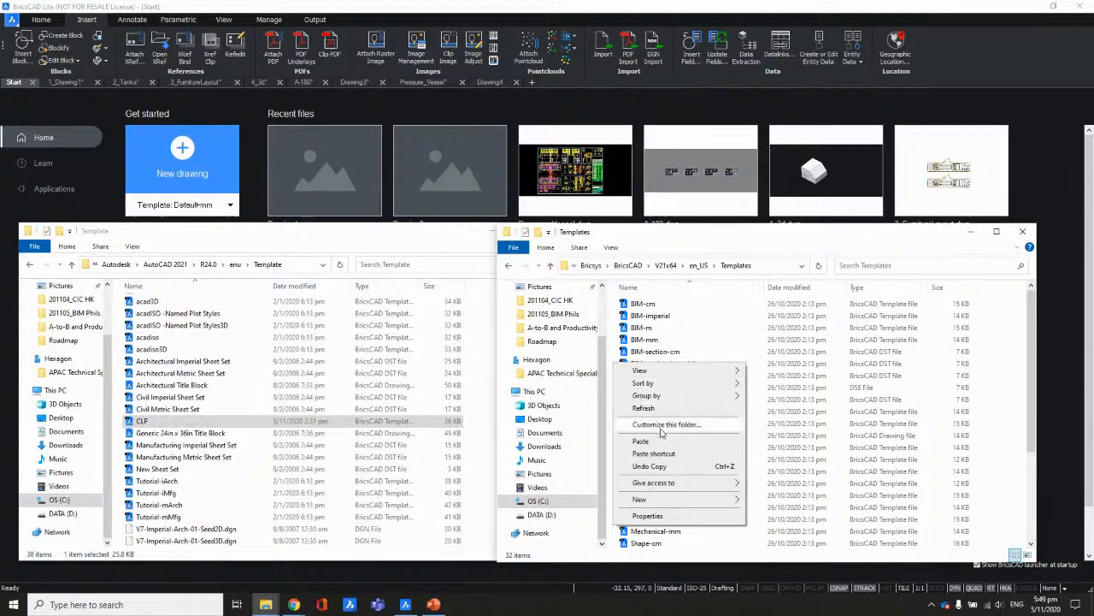
left_click(650, 441)
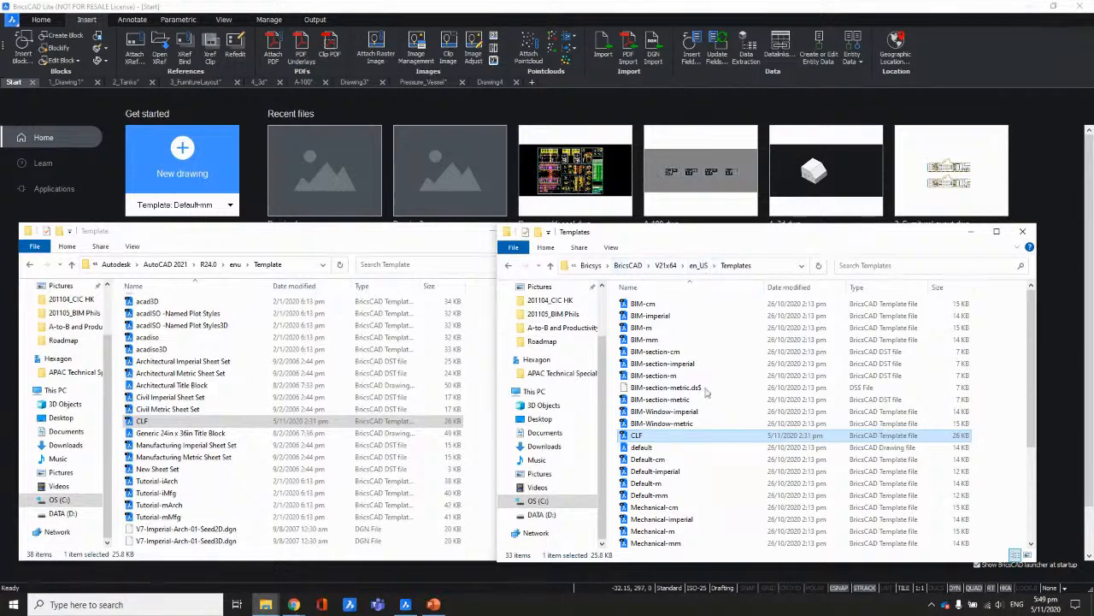
left_click(1033, 185)
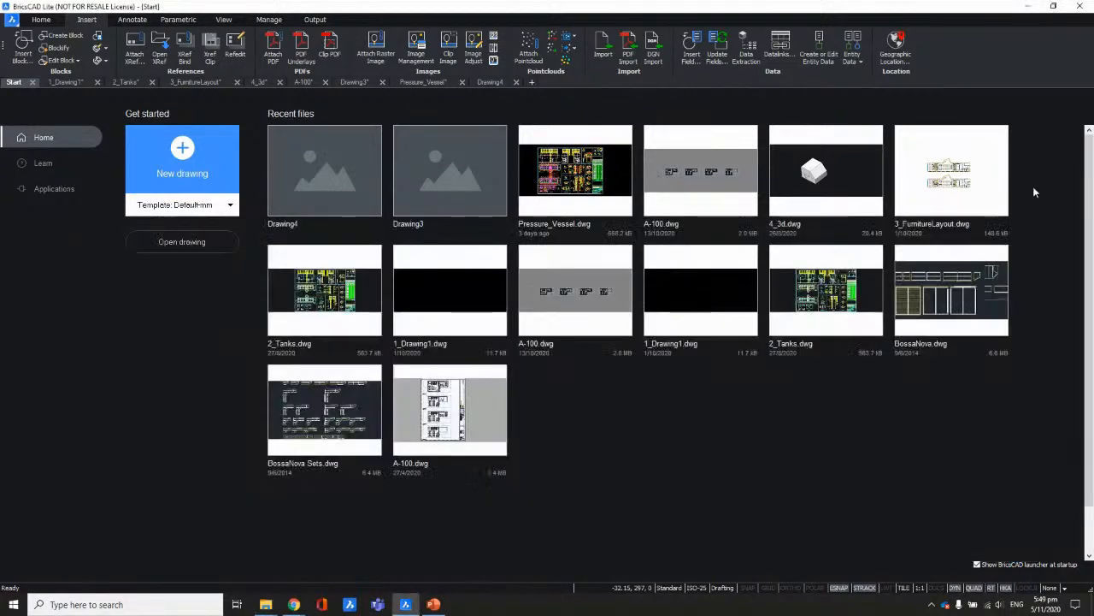
Step: Recheck the Start page's full template list, then dismiss BricsCAD's taskbar recent-files list
left_click(231, 206)
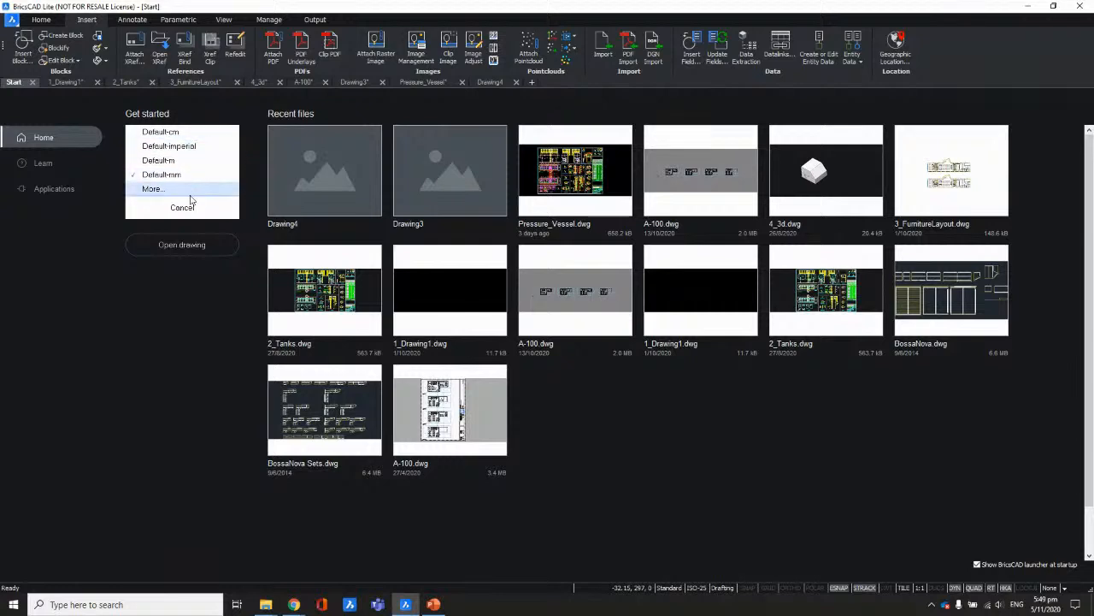
left_click(154, 188)
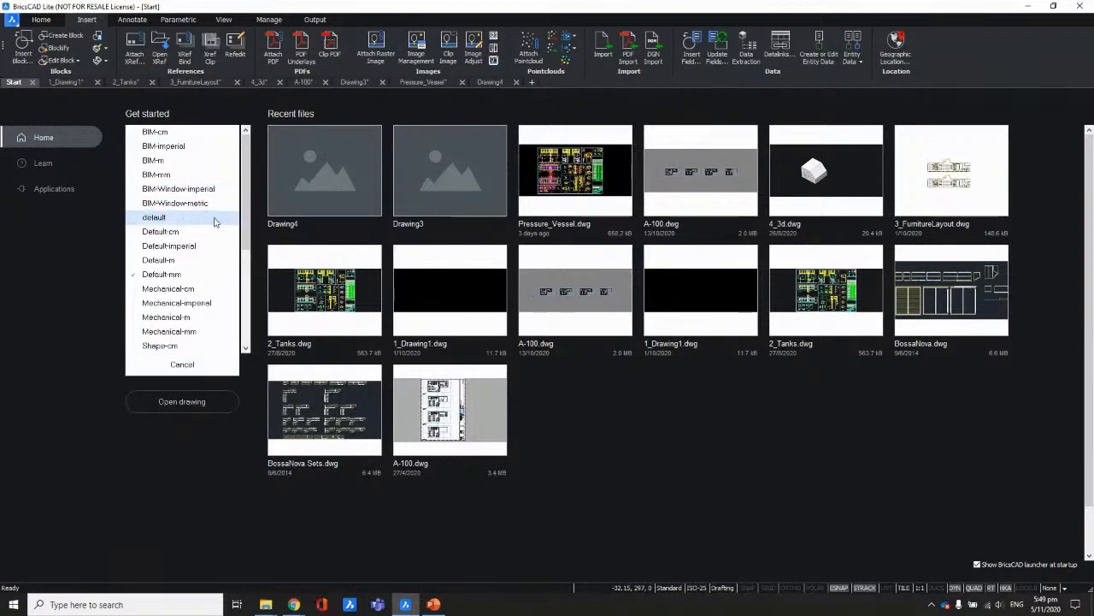
left_click_drag(246, 185, 240, 155)
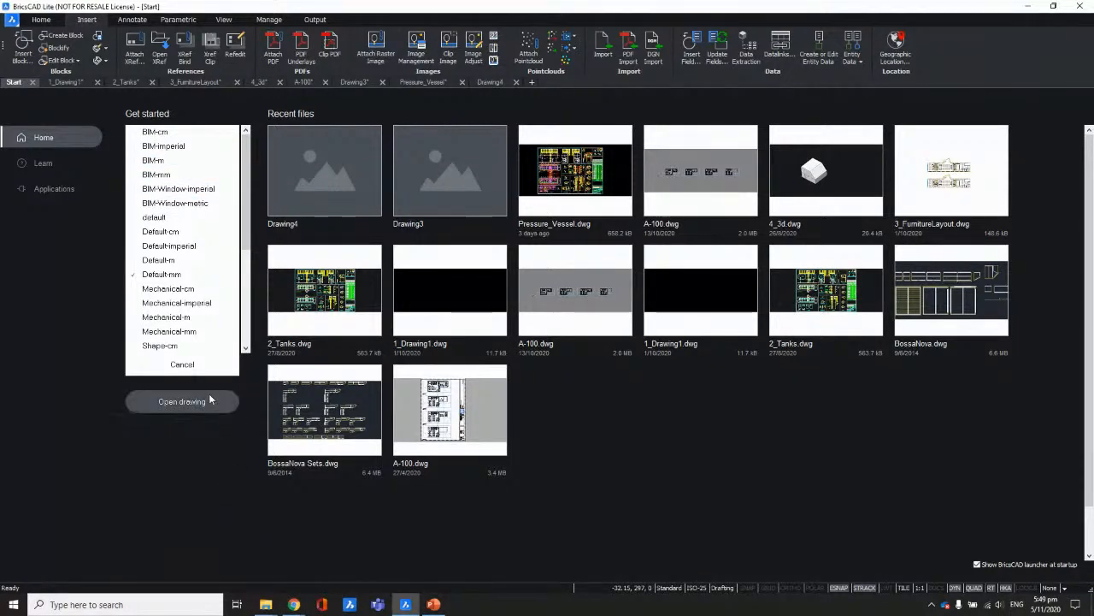
left_click(195, 371)
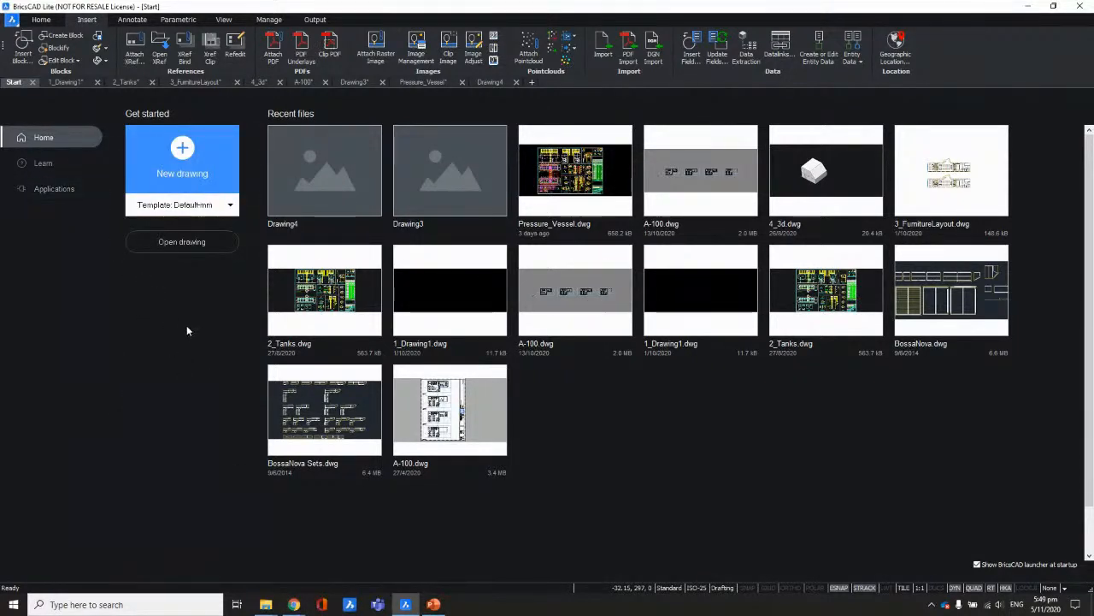
right_click(411, 606)
left_click(309, 528)
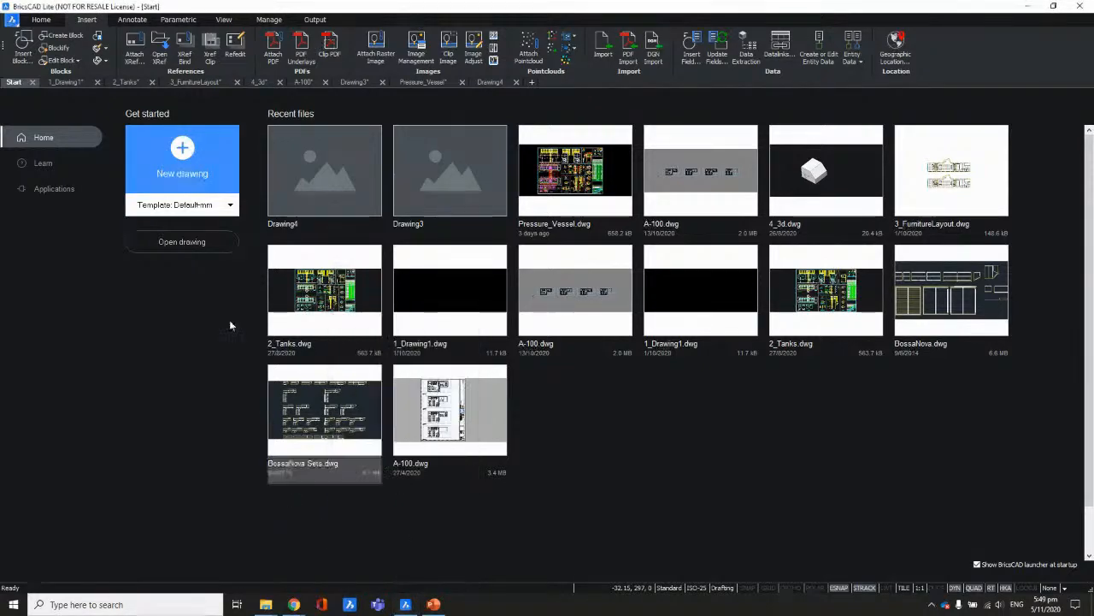
Step: Quit BricsCAD without saving Pressure_Vessel, Drawing3, A-100, 3_FurnitureLayout, 2_Tanks, 1_Drawing1 and 4_3d
left_click(1082, 6)
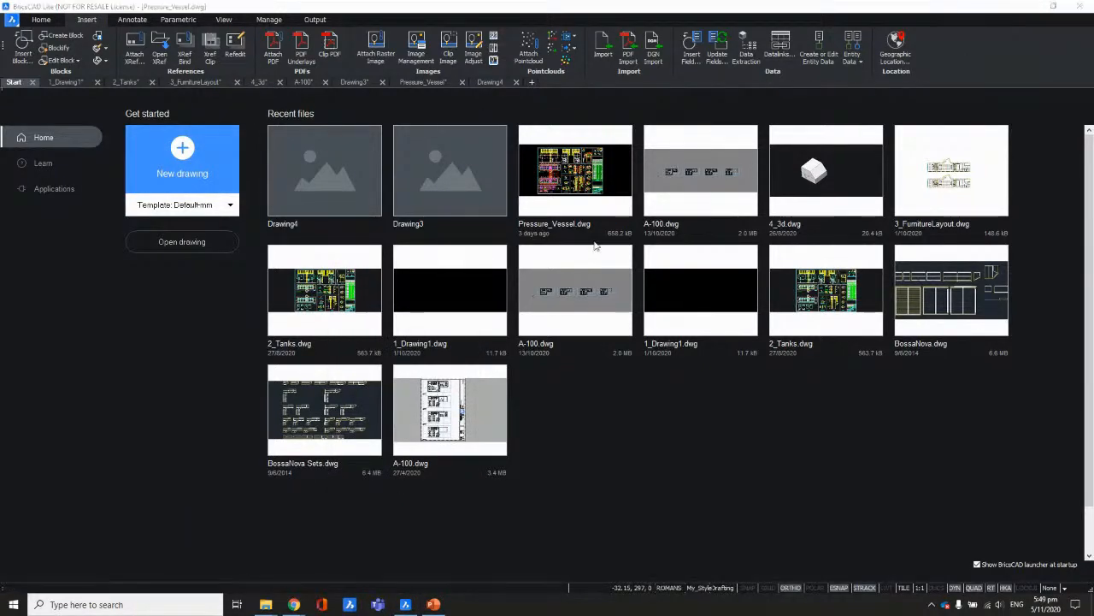
left_click(570, 299)
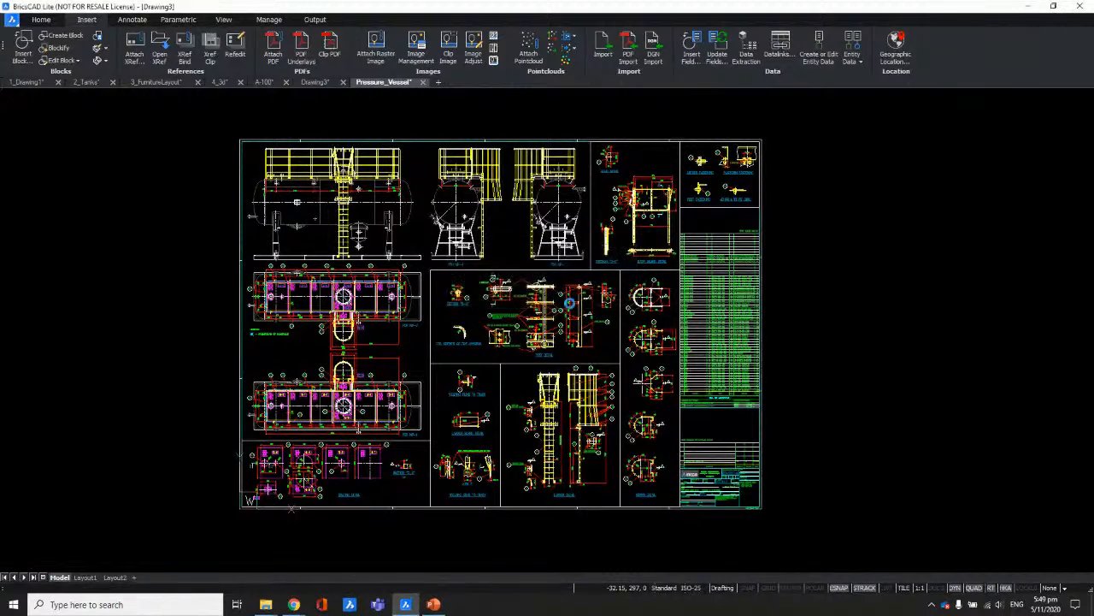
left_click(572, 299)
left_click(571, 298)
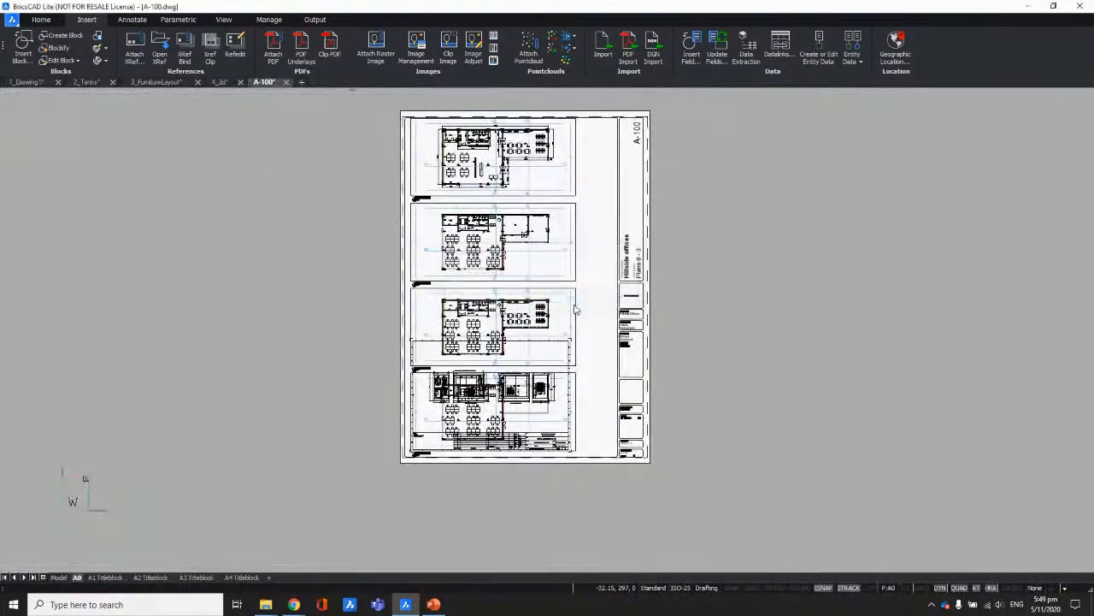
left_click(572, 299)
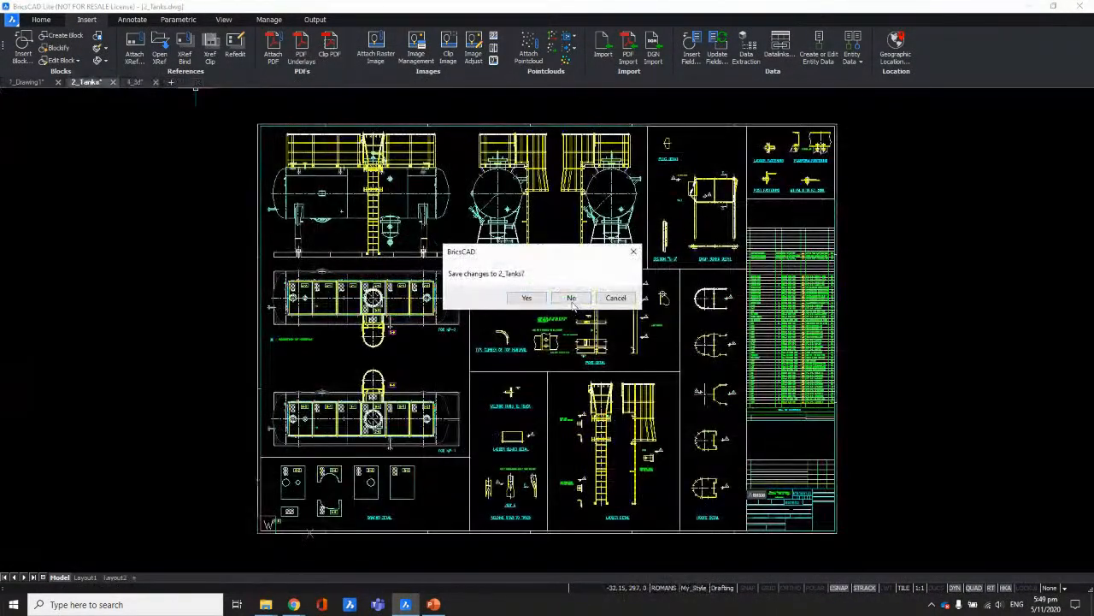
left_click(571, 299)
left_click(571, 298)
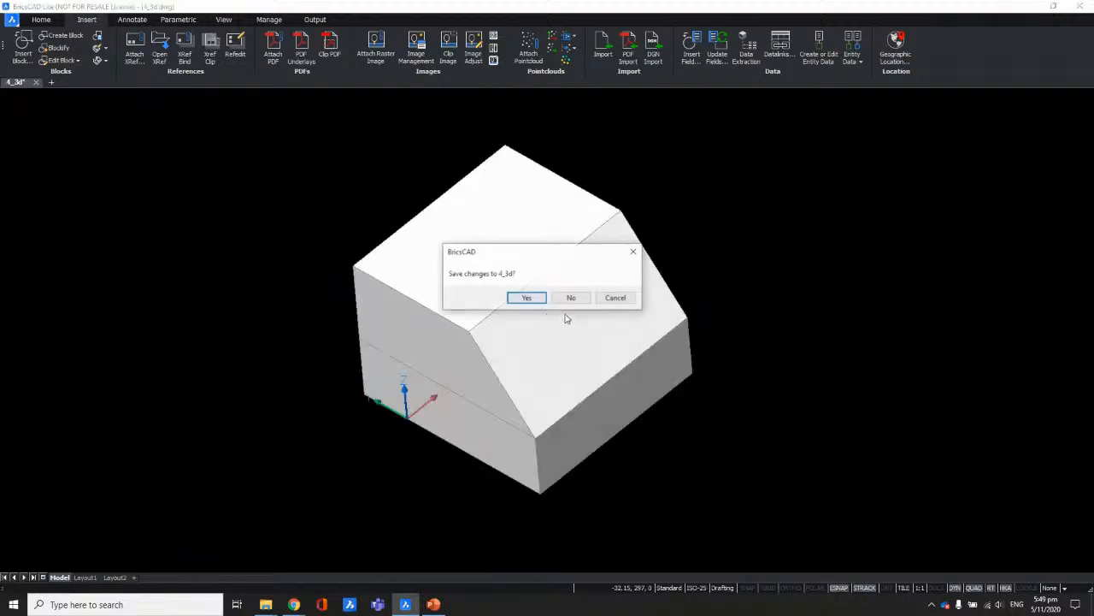
left_click(570, 299)
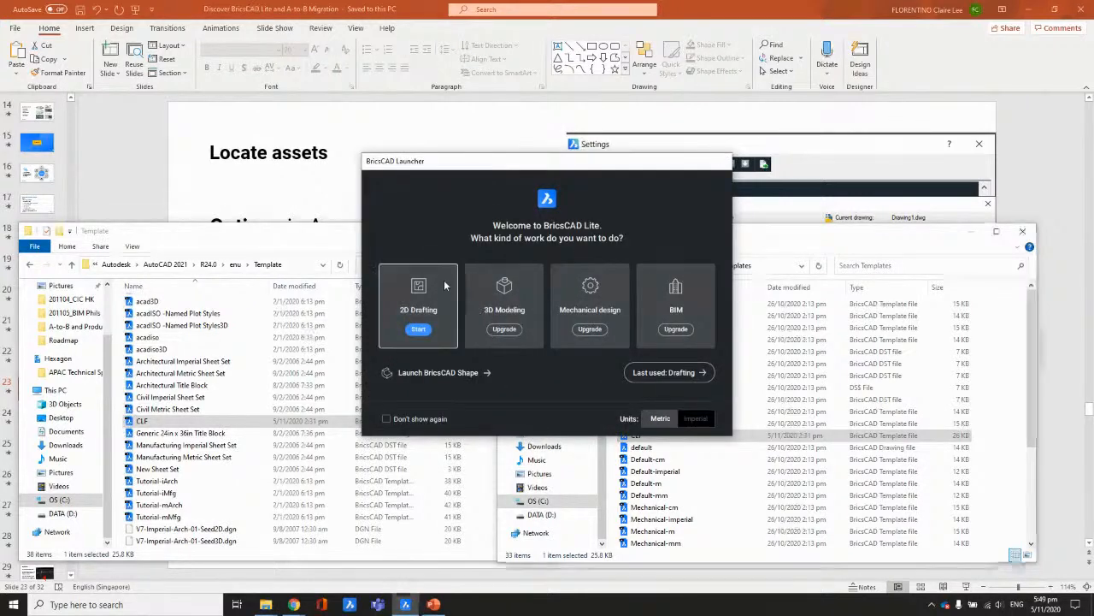
Step: Dismiss the Launcher, create Drawing1 from the CLF template, and check its CLF_ layers
left_click(444, 286)
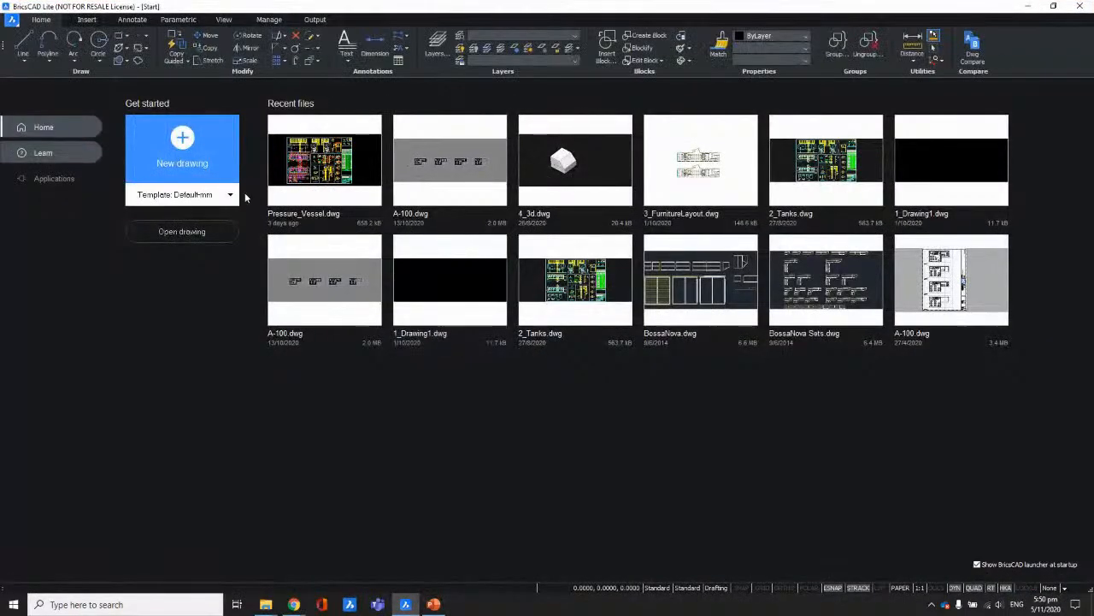
left_click(220, 198)
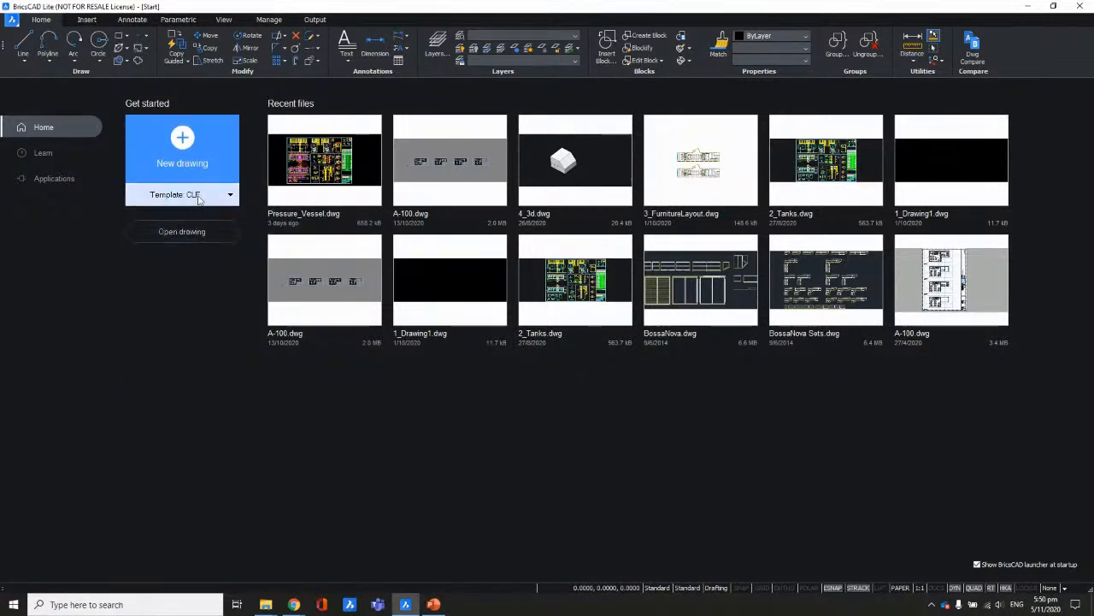
left_click(190, 150)
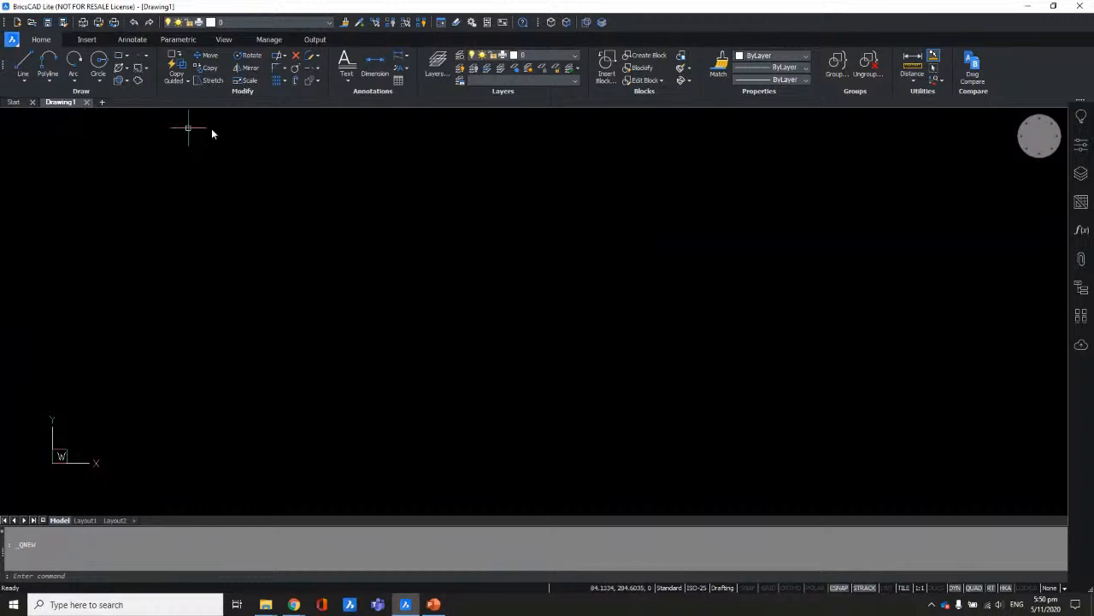
left_click(327, 24)
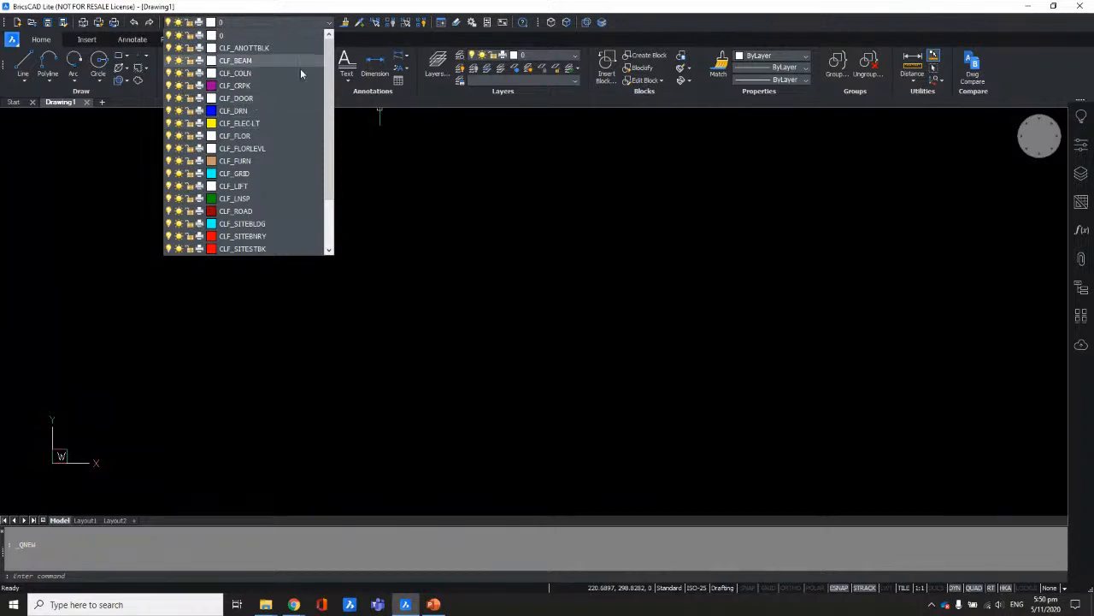
left_click_drag(479, 188, 421, 282)
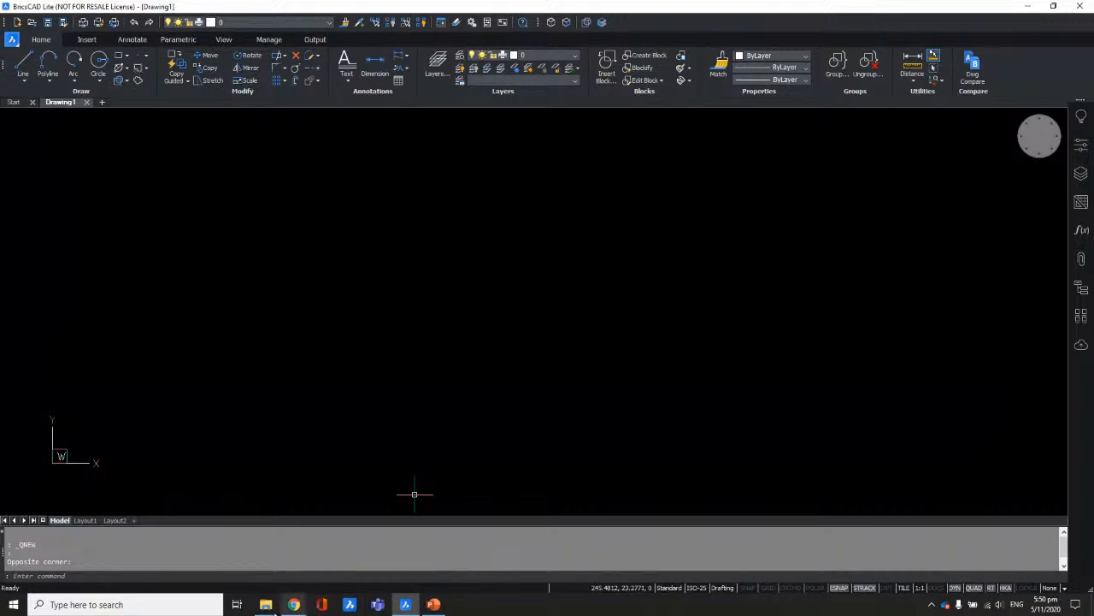
mouse_move(270, 605)
left_click(319, 556)
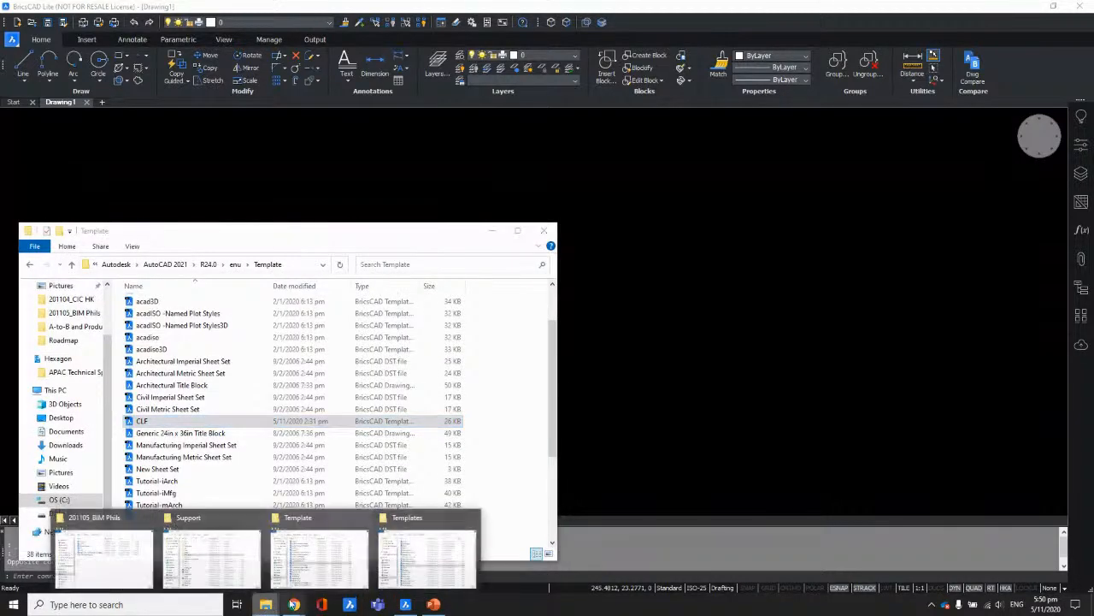
left_click(418, 560)
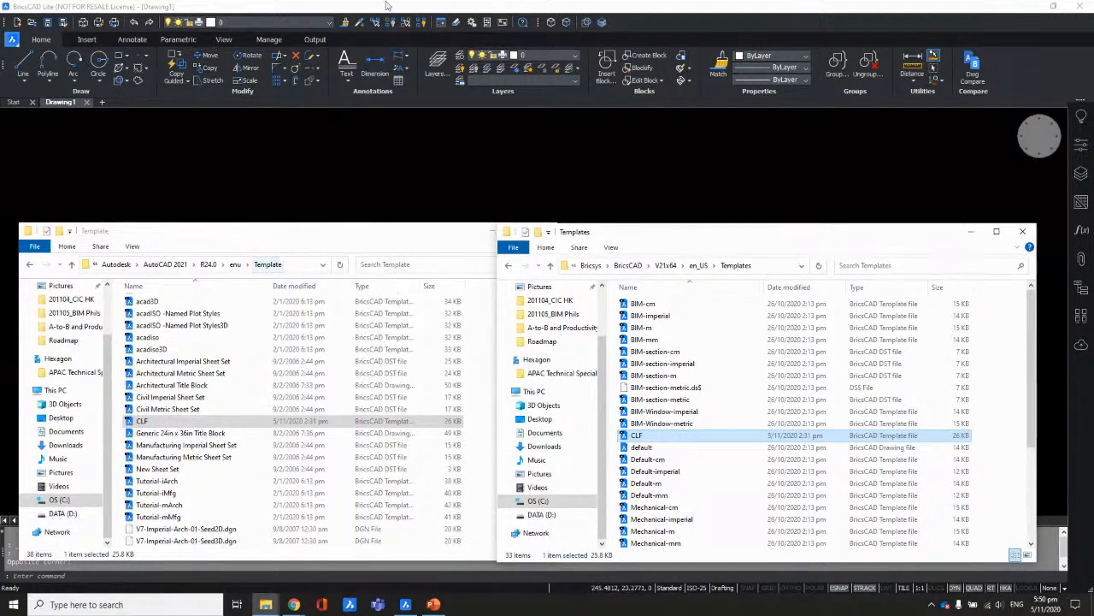
left_click(557, 166)
left_click(539, 181)
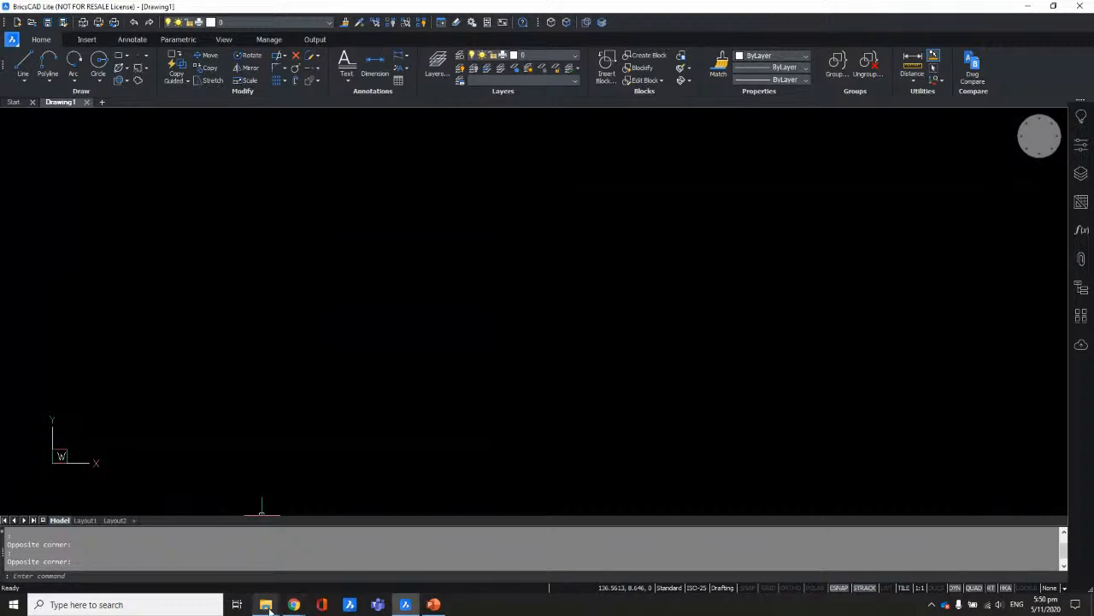
mouse_move(266, 604)
left_click(426, 561)
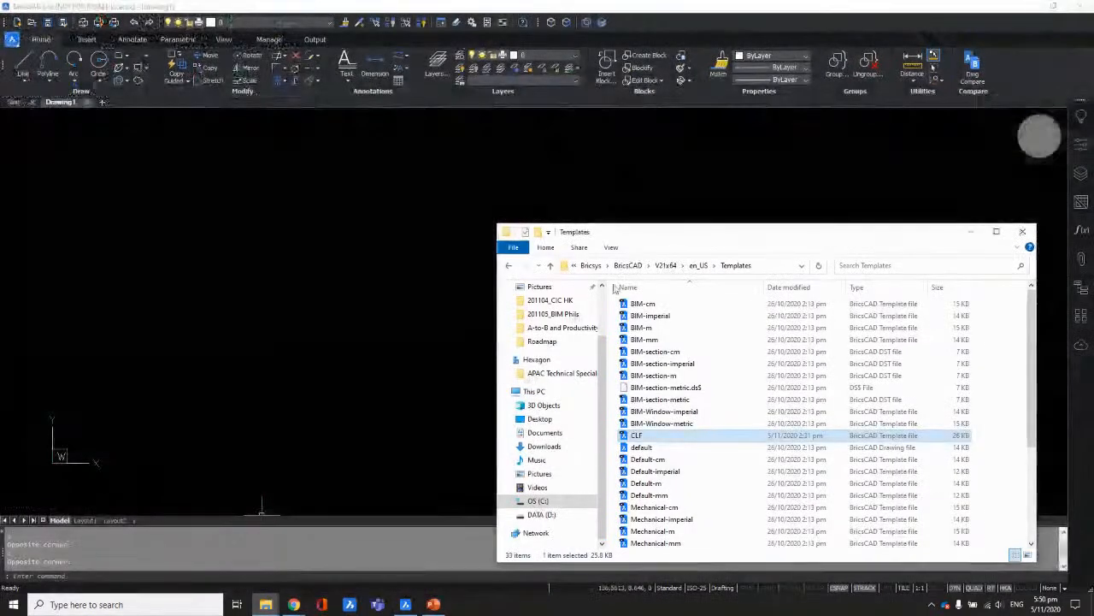
left_click(757, 265)
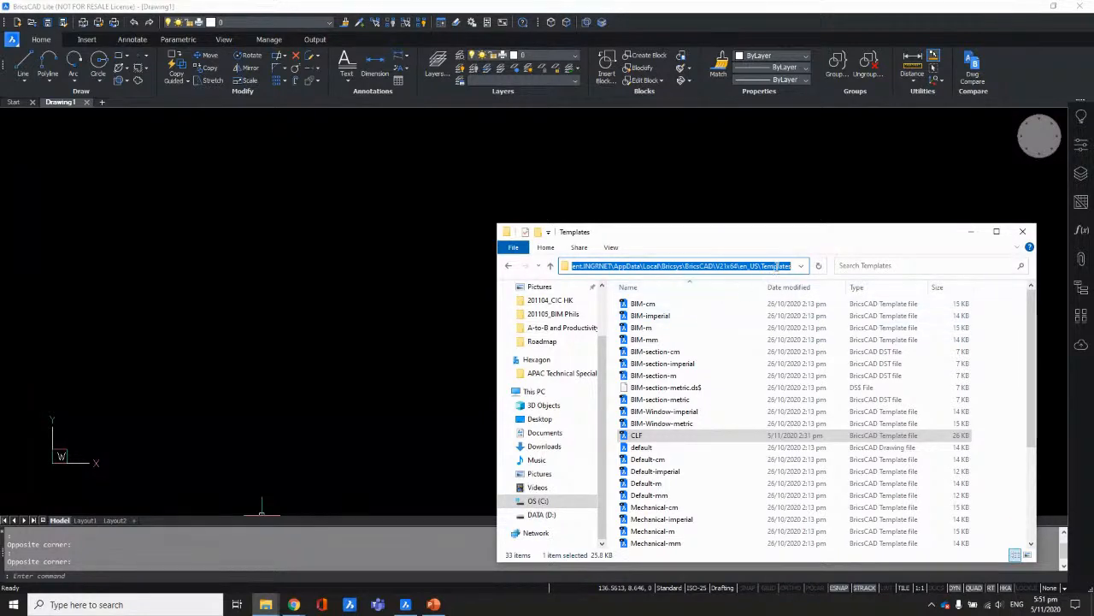
left_click(771, 266)
left_click(663, 339)
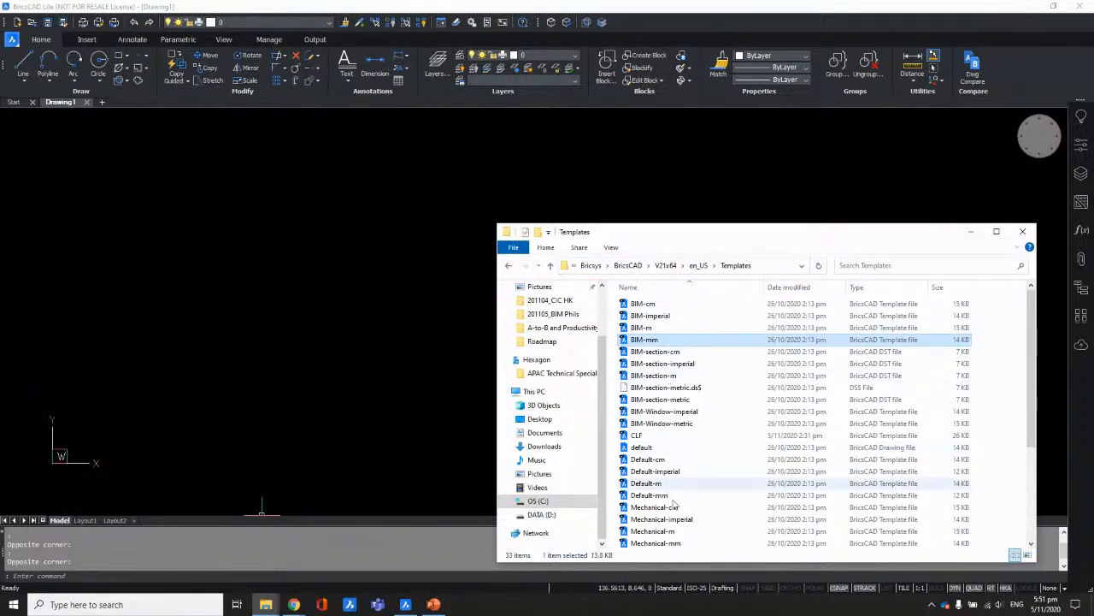
scroll(669, 445, "down", 1)
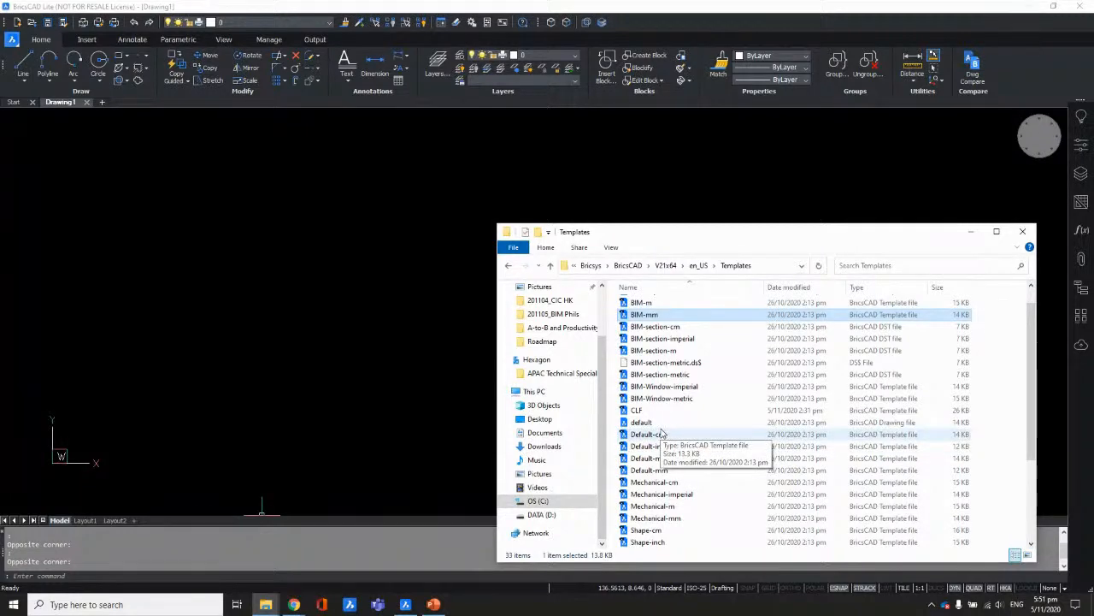
left_click_drag(660, 434, 357, 295)
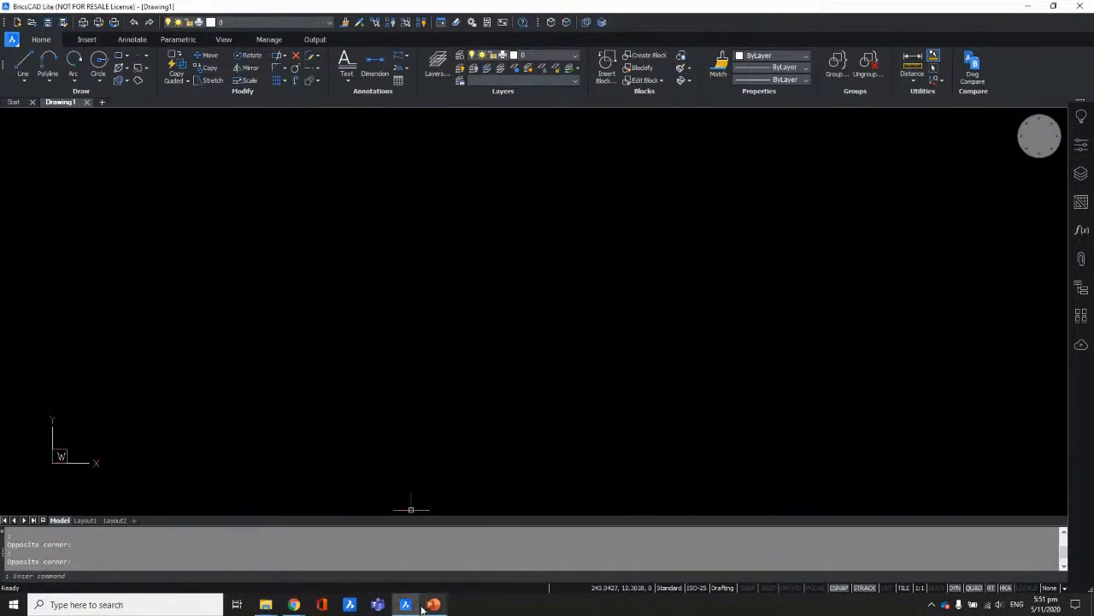
mouse_move(441, 606)
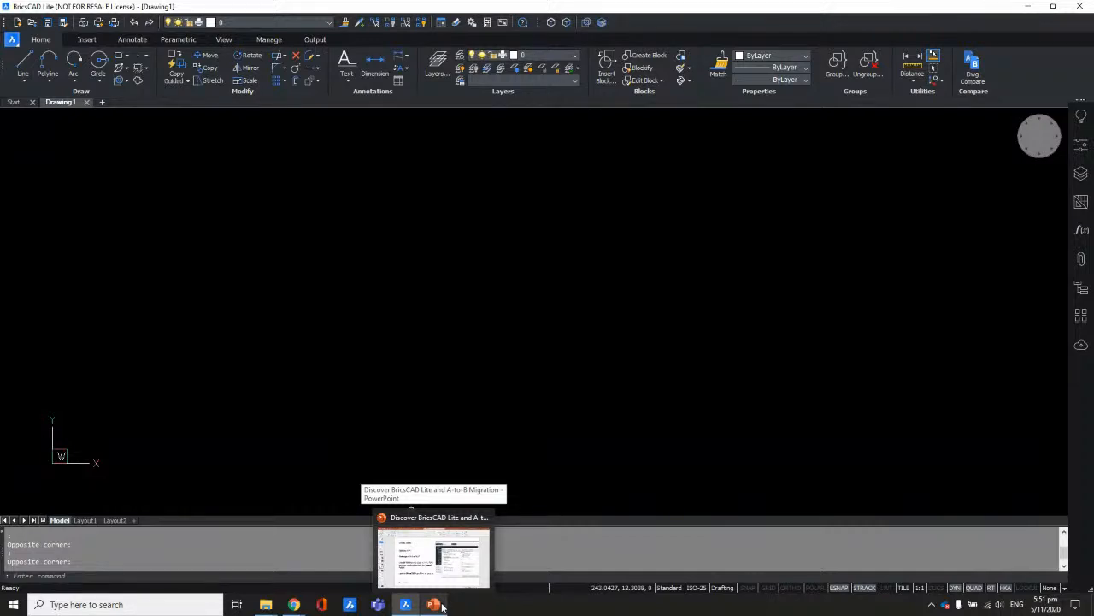
mouse_move(266, 605)
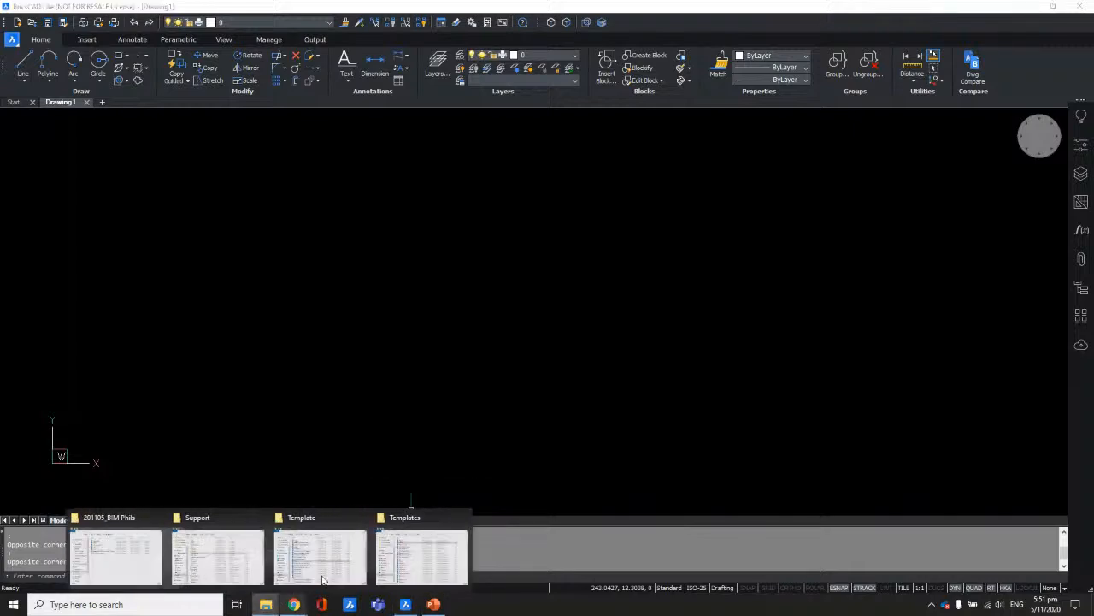
left_click(433, 554)
scroll(804, 446, "down", 4)
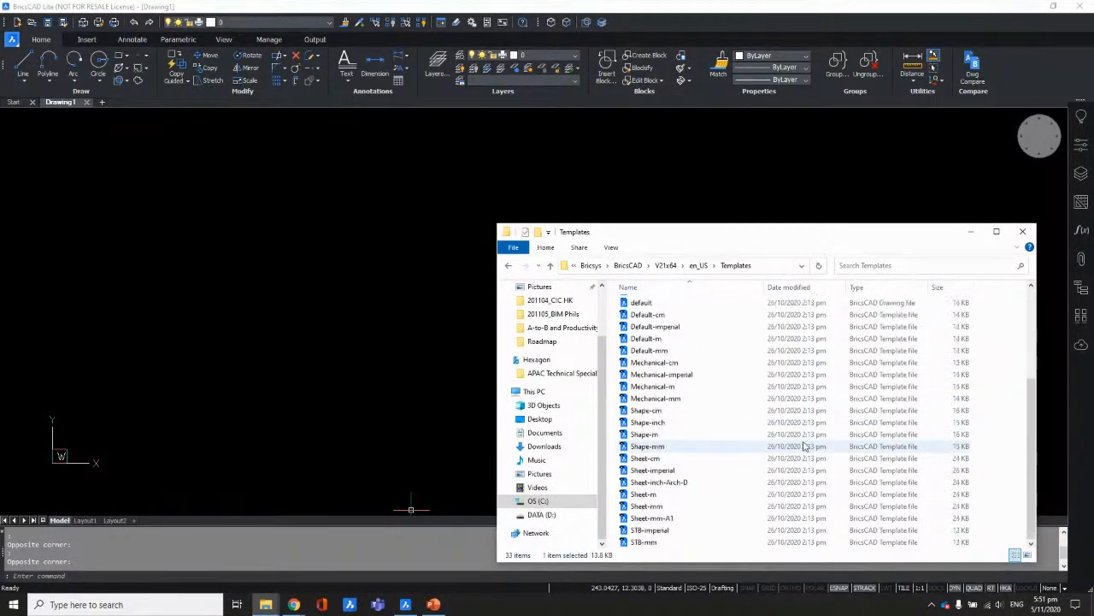
scroll(804, 446, "up", 4)
left_click(871, 363)
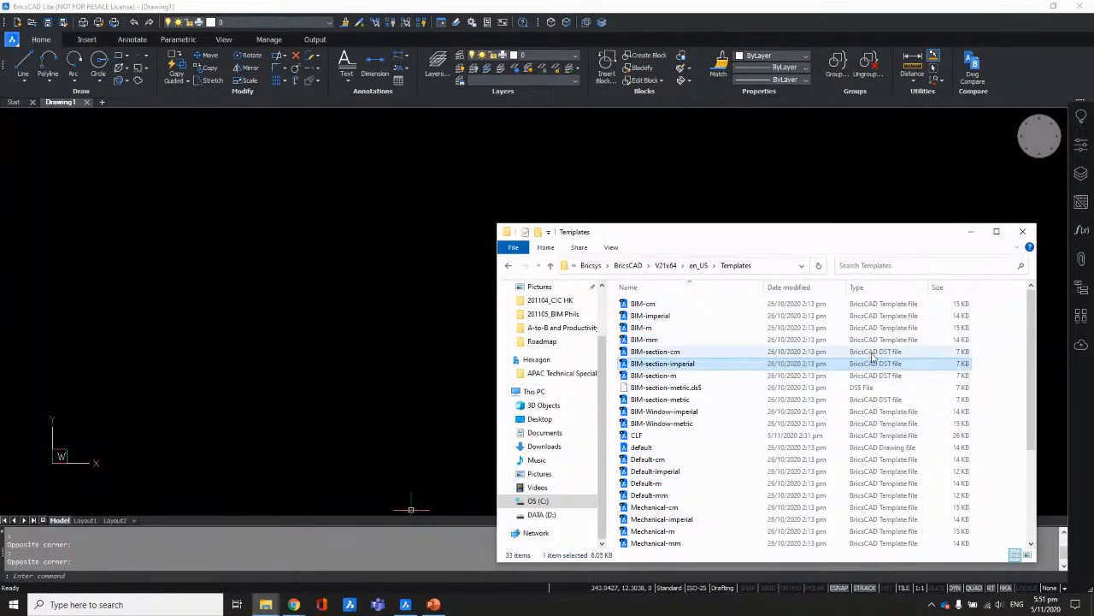
left_click(865, 376)
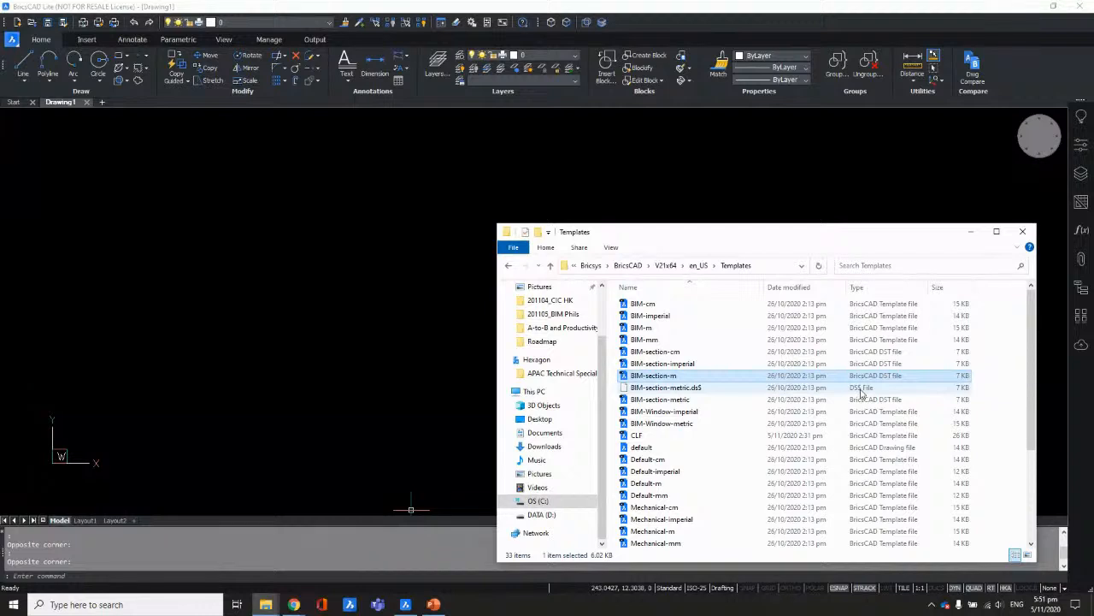
left_click(972, 231)
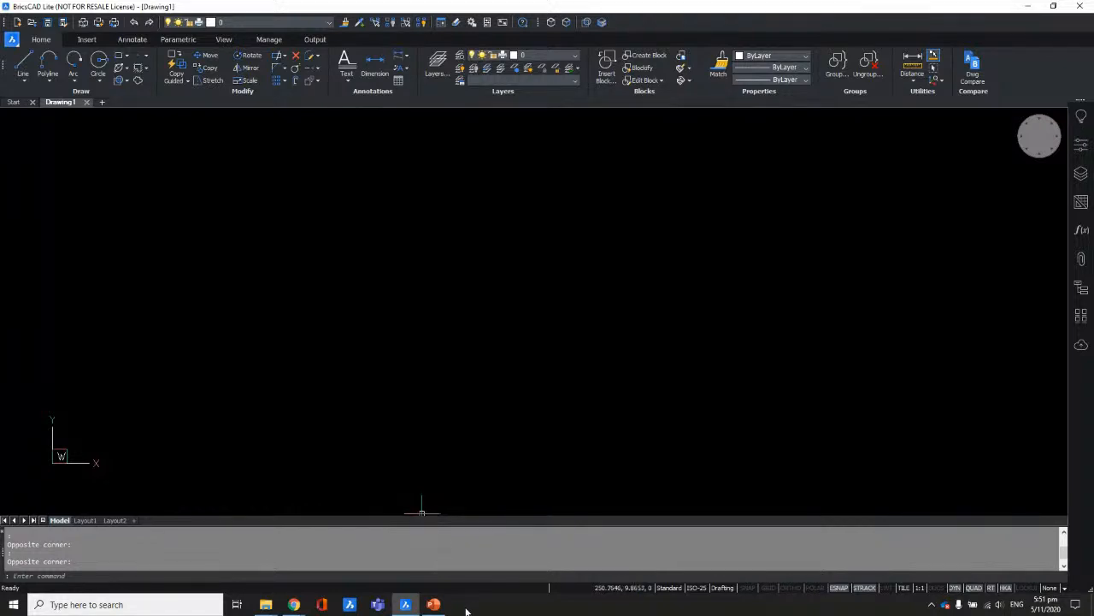
left_click(433, 605)
left_click(28, 421)
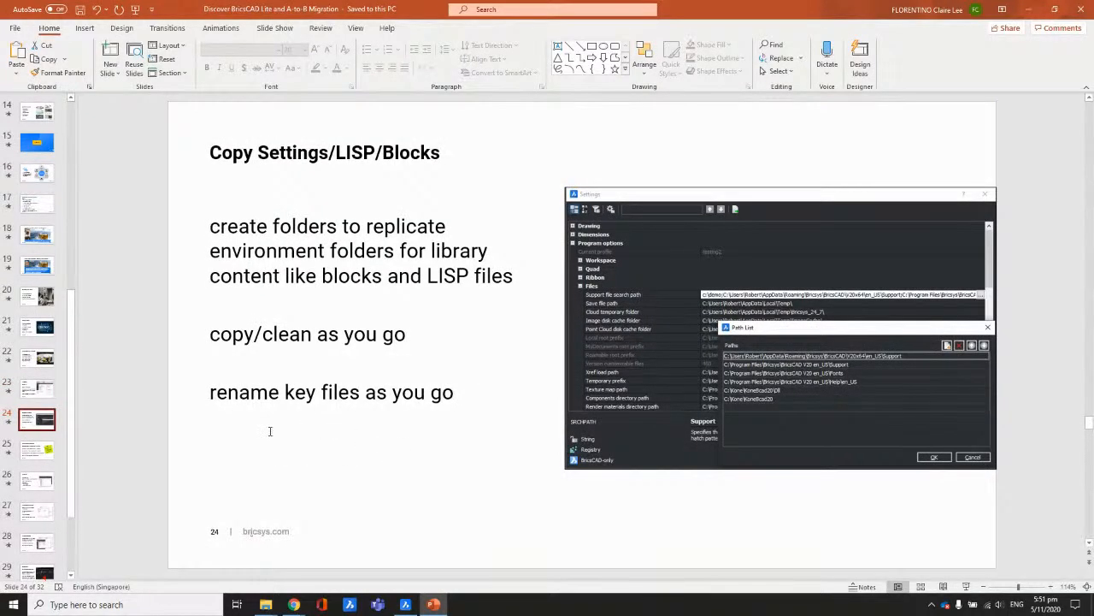
left_click(55, 453)
left_click(41, 389)
left_click(41, 419)
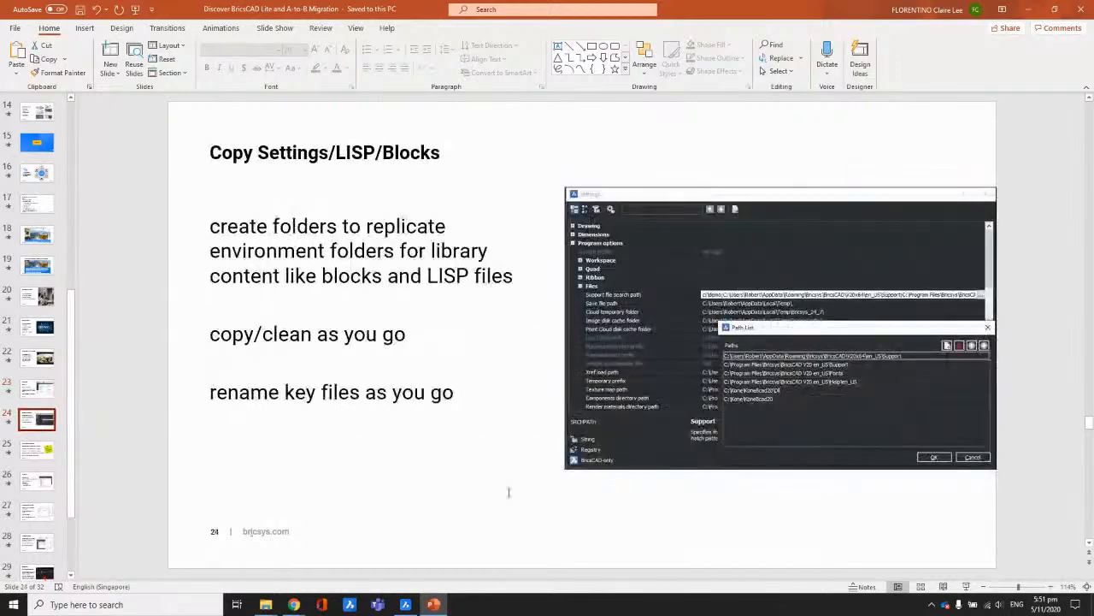
left_click(966, 587)
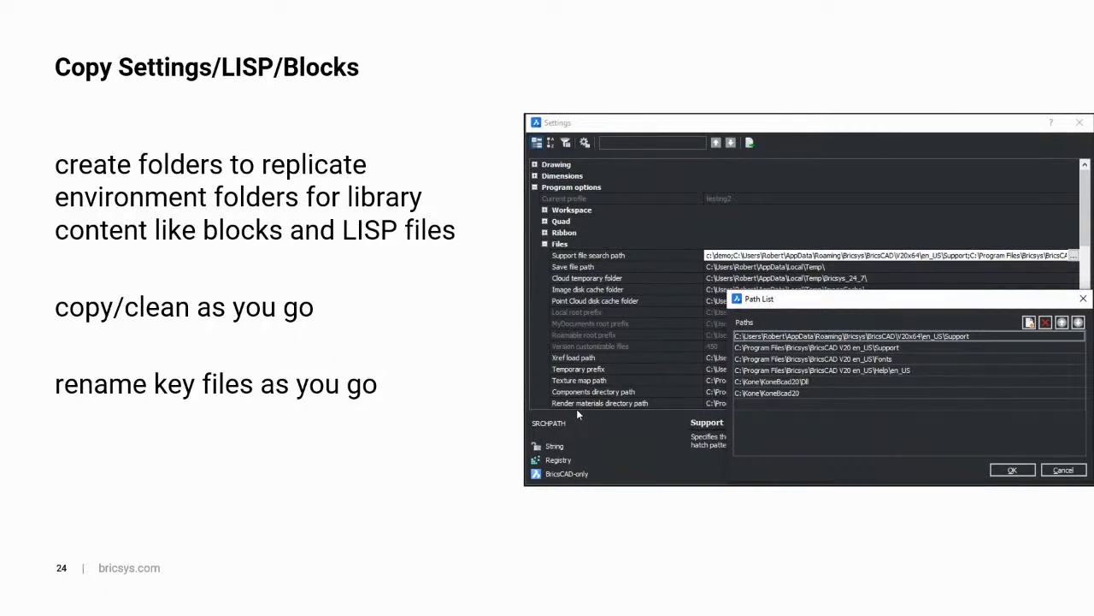
key("Escape")
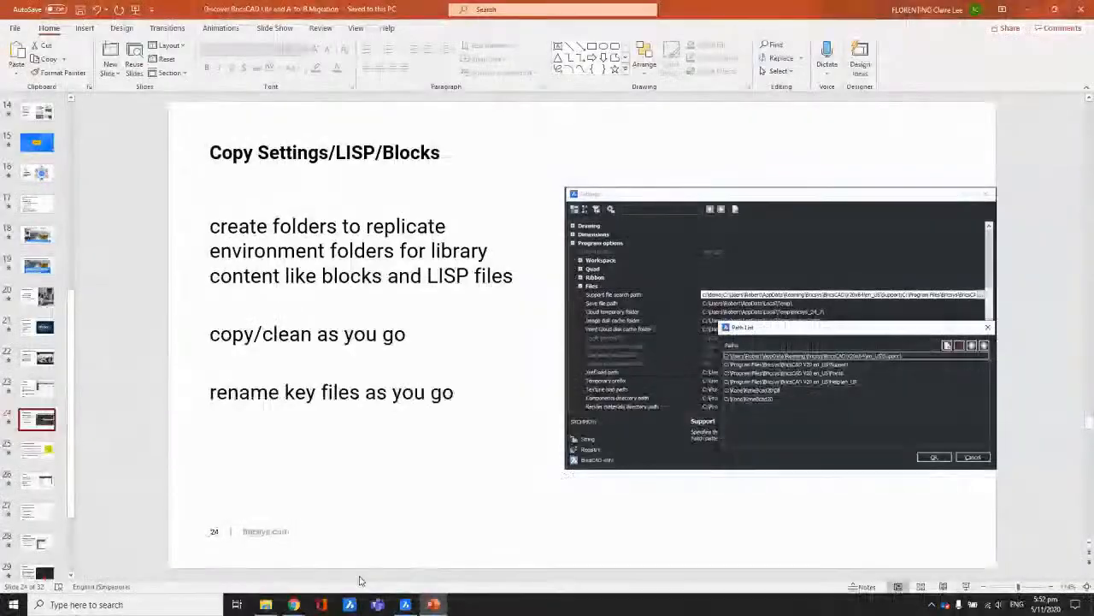
left_click(405, 604)
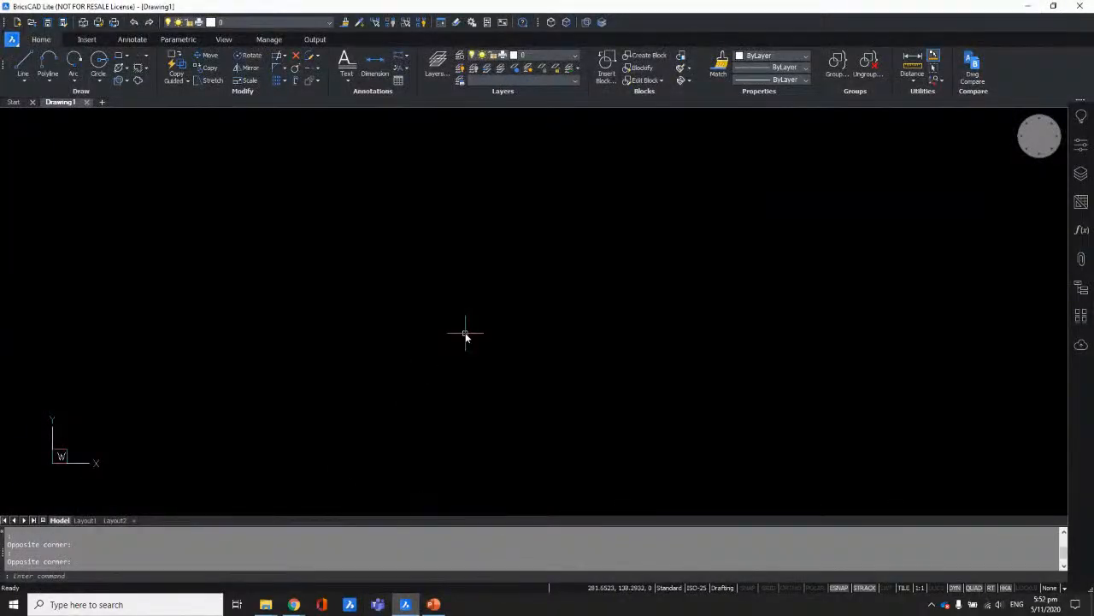
mouse_move(266, 603)
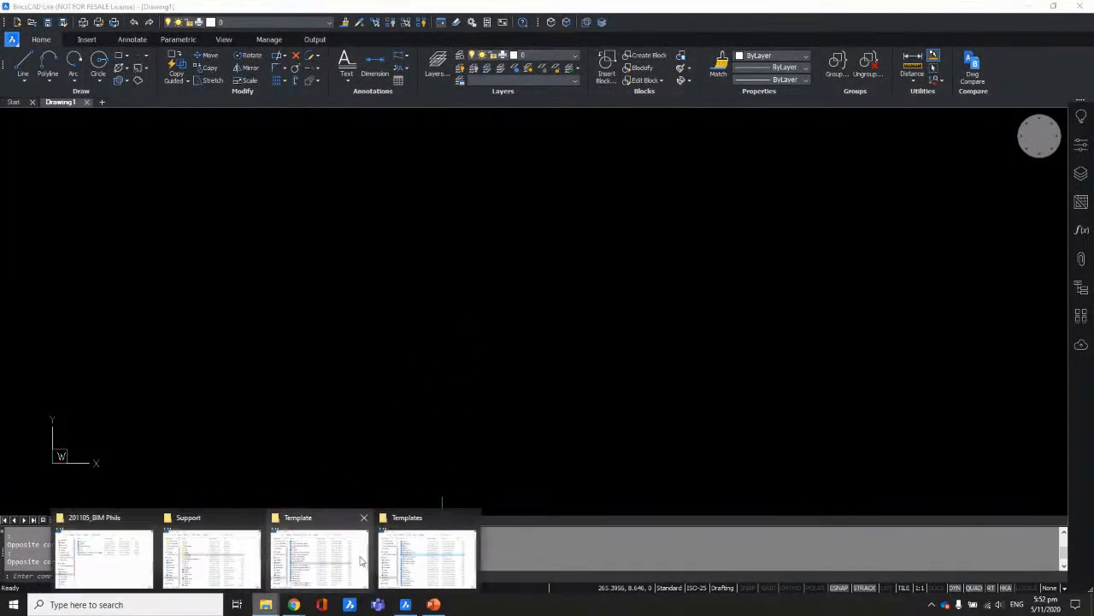
mouse_move(398, 560)
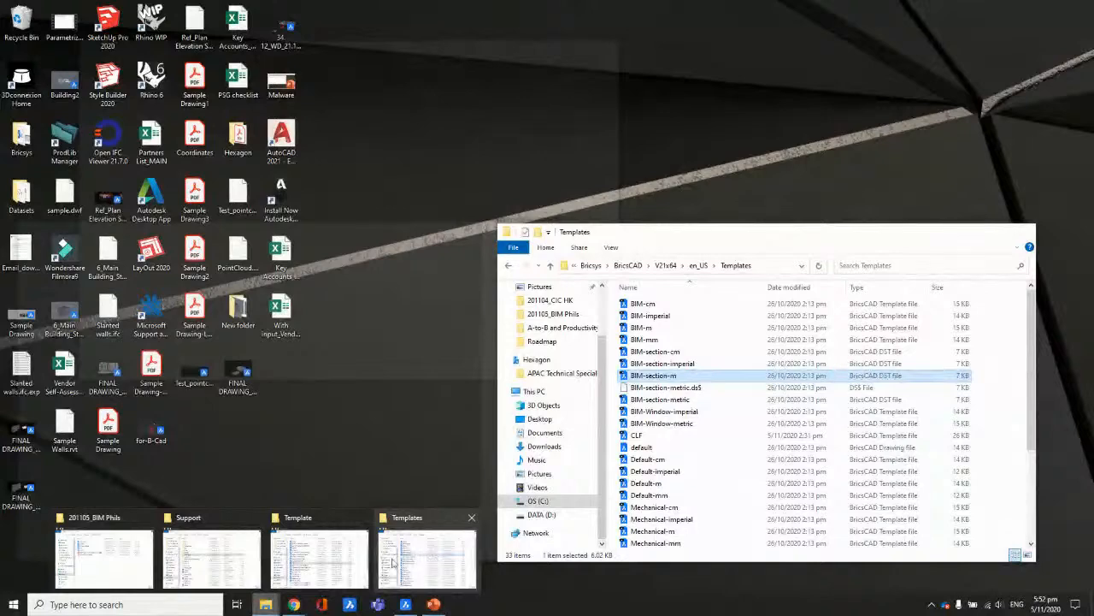
left_click(212, 558)
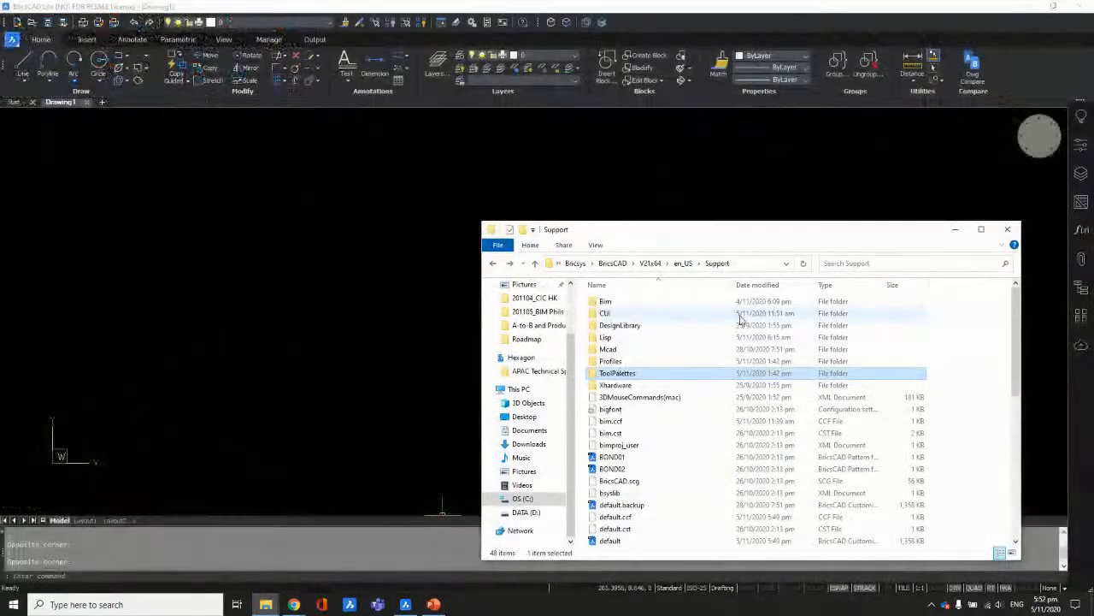
double_click(605, 339)
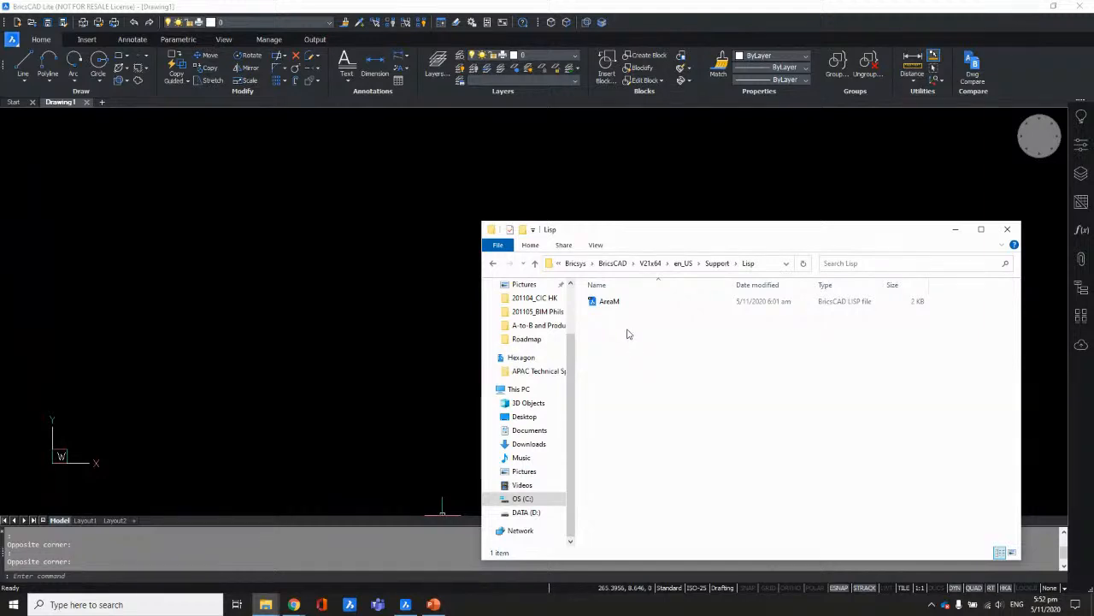
left_click(620, 306)
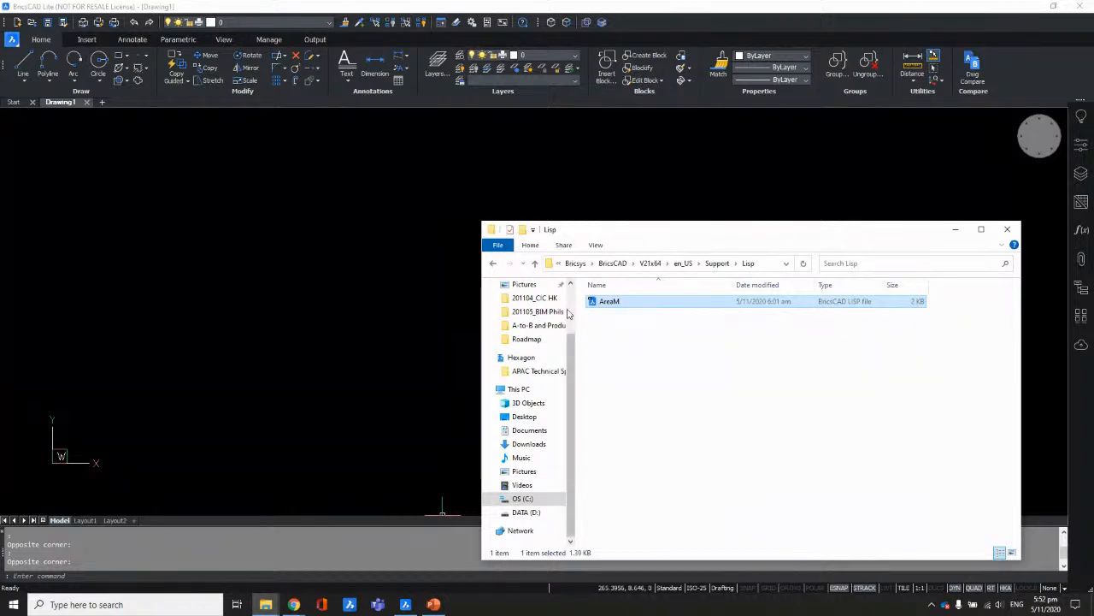
left_click(494, 264)
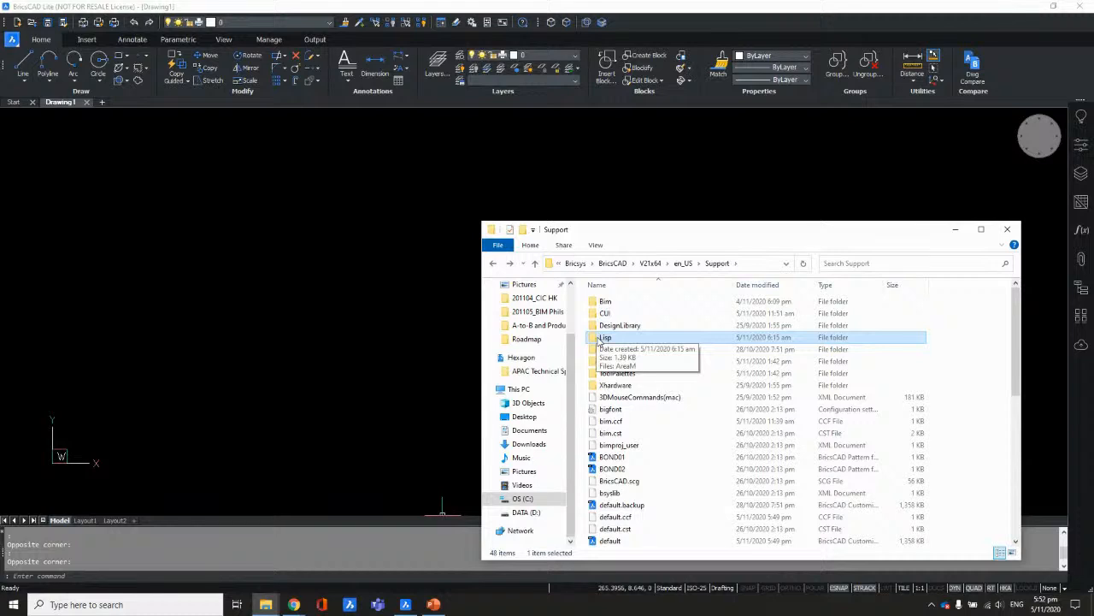
left_click(446, 203)
Step: Run APPLOAD, add a file, and browse from the C: drive to the user's AppData\Roaming folder
type("APPLOAD")
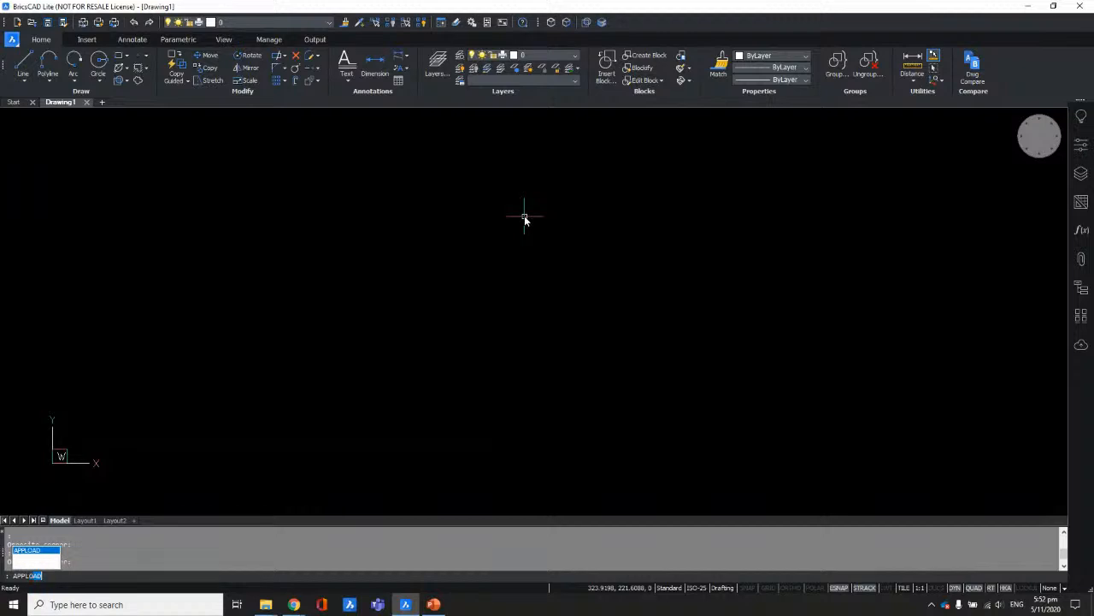
key("Return")
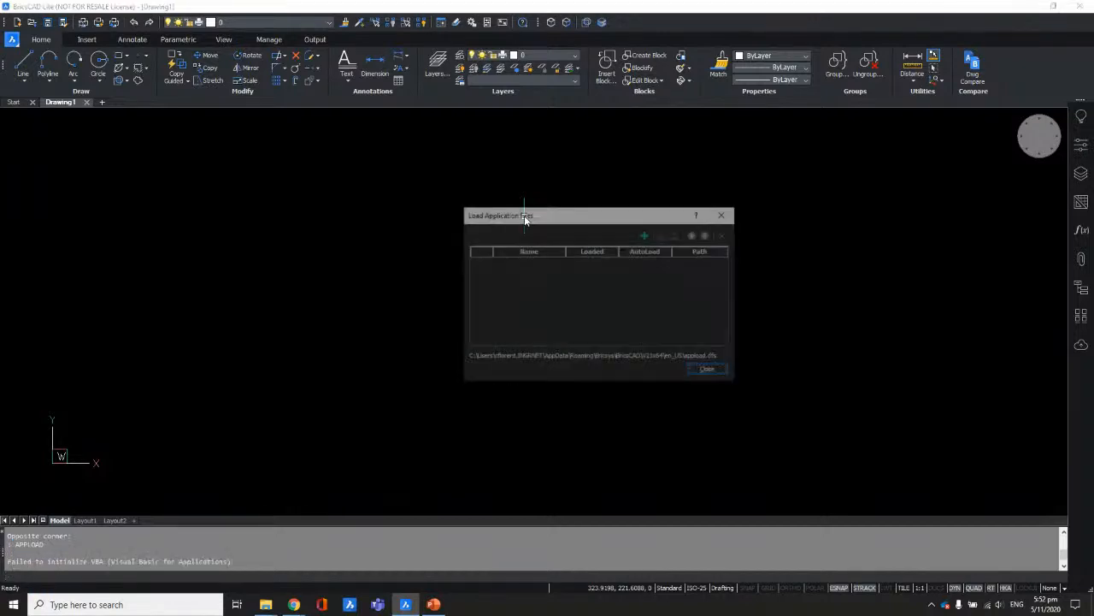
left_click(646, 235)
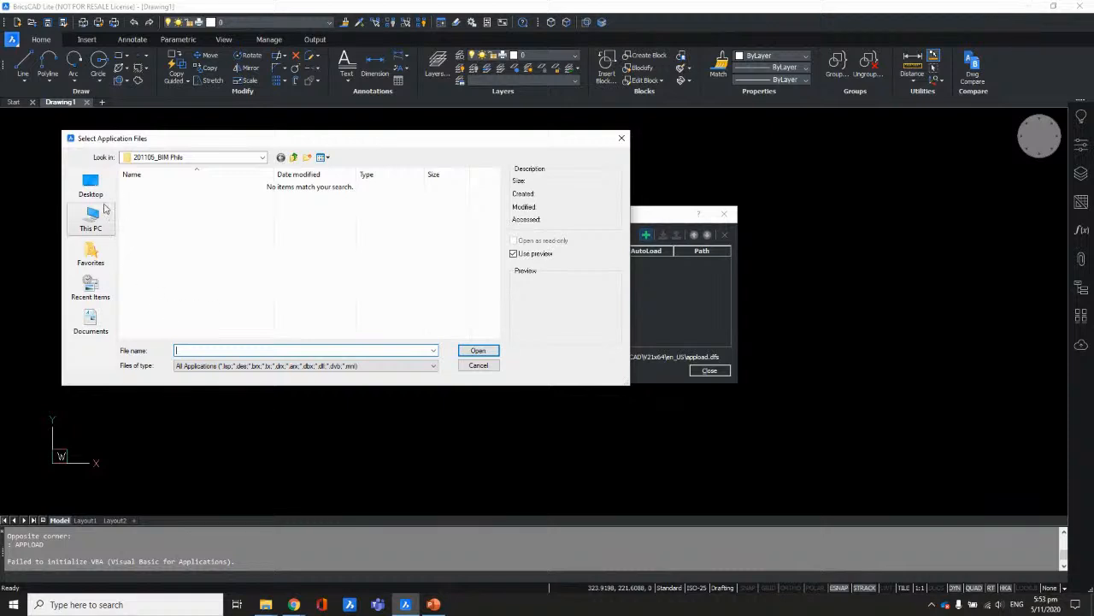
left_click(90, 185)
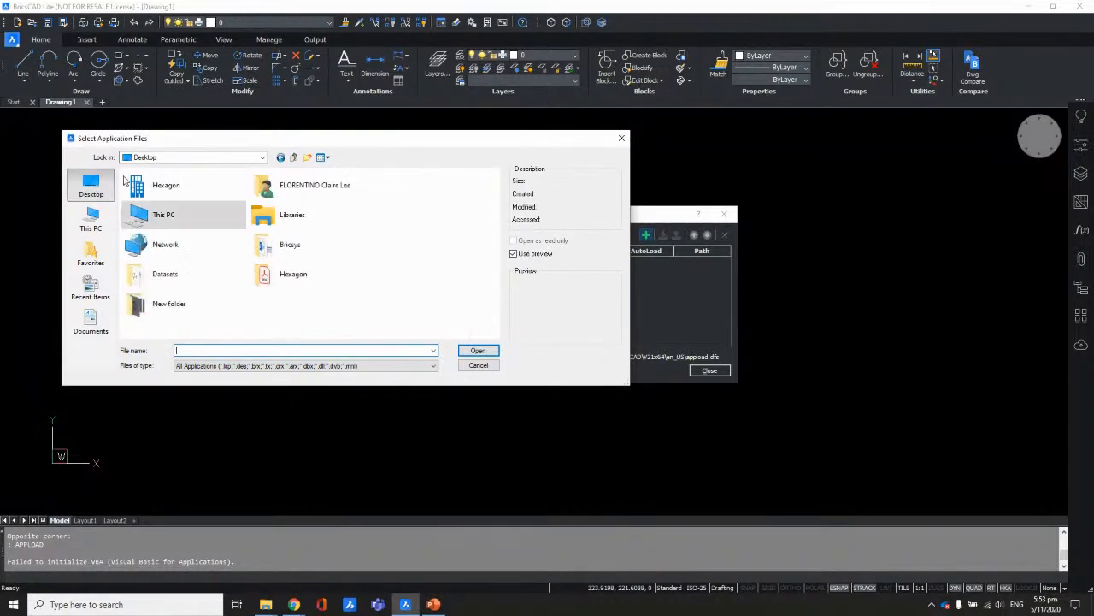
left_click(190, 159)
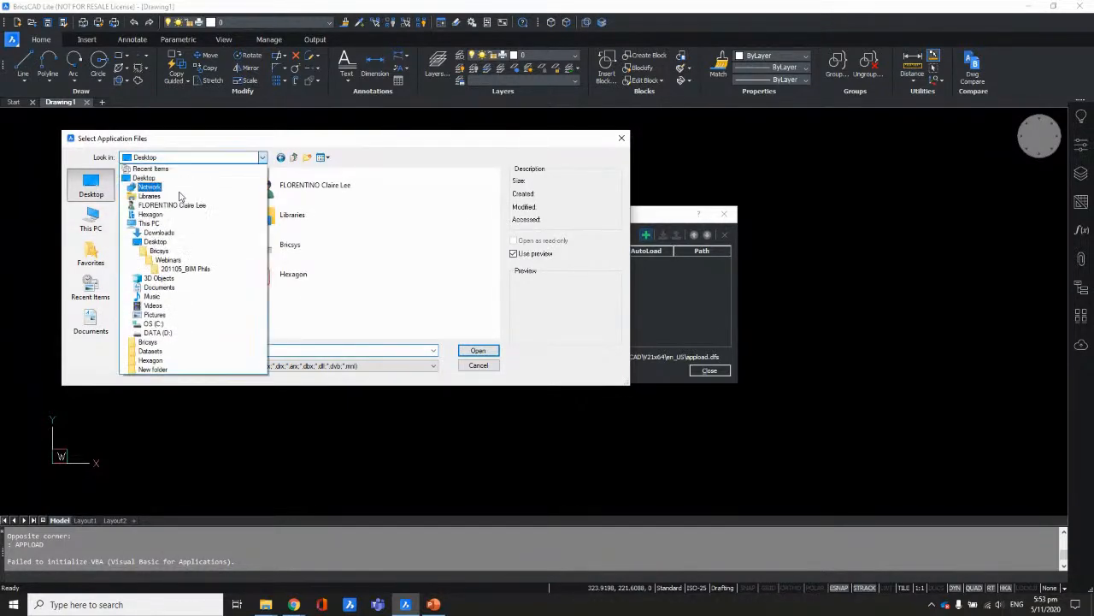
left_click(155, 325)
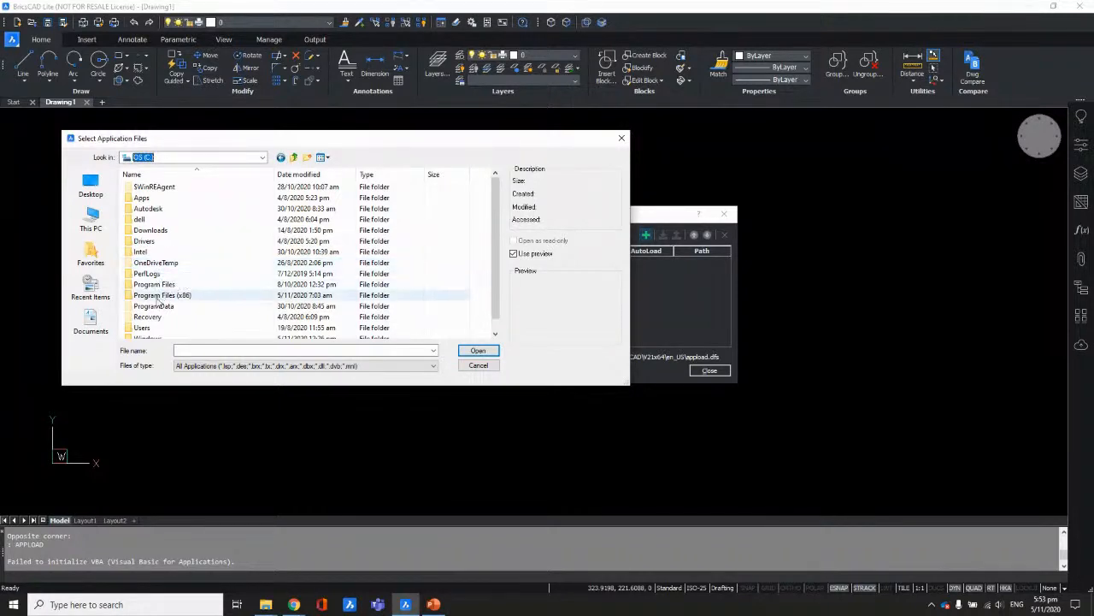
double_click(147, 327)
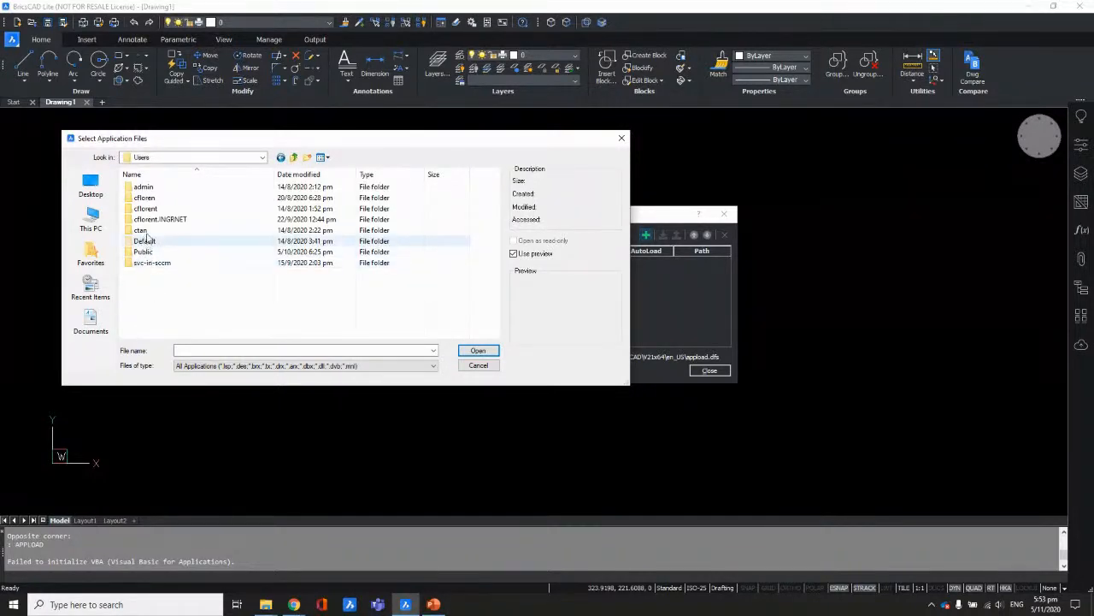
double_click(149, 219)
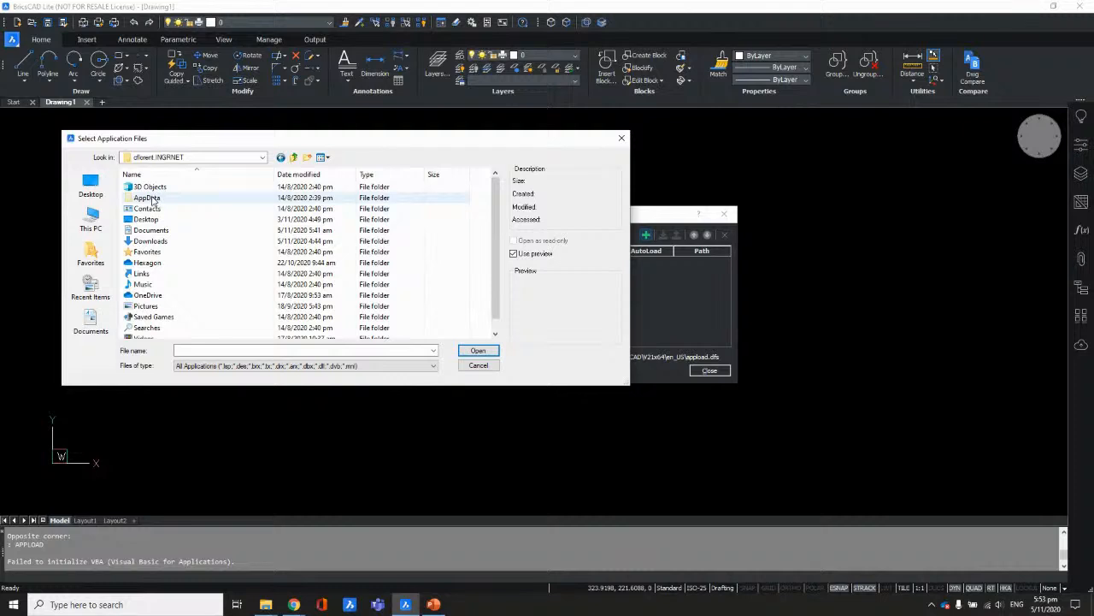
double_click(152, 199)
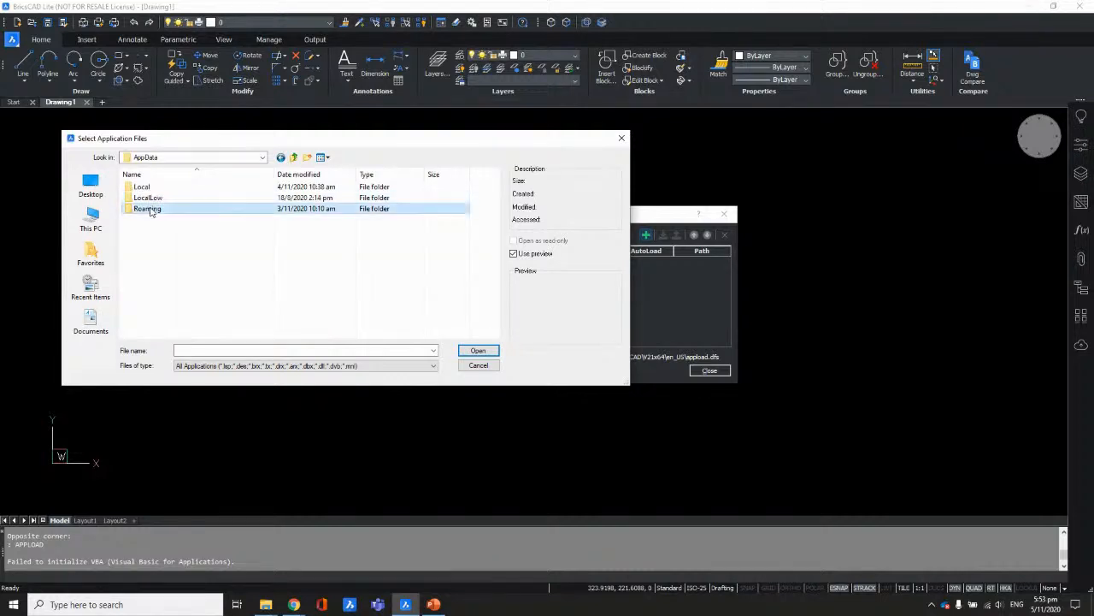
double_click(153, 208)
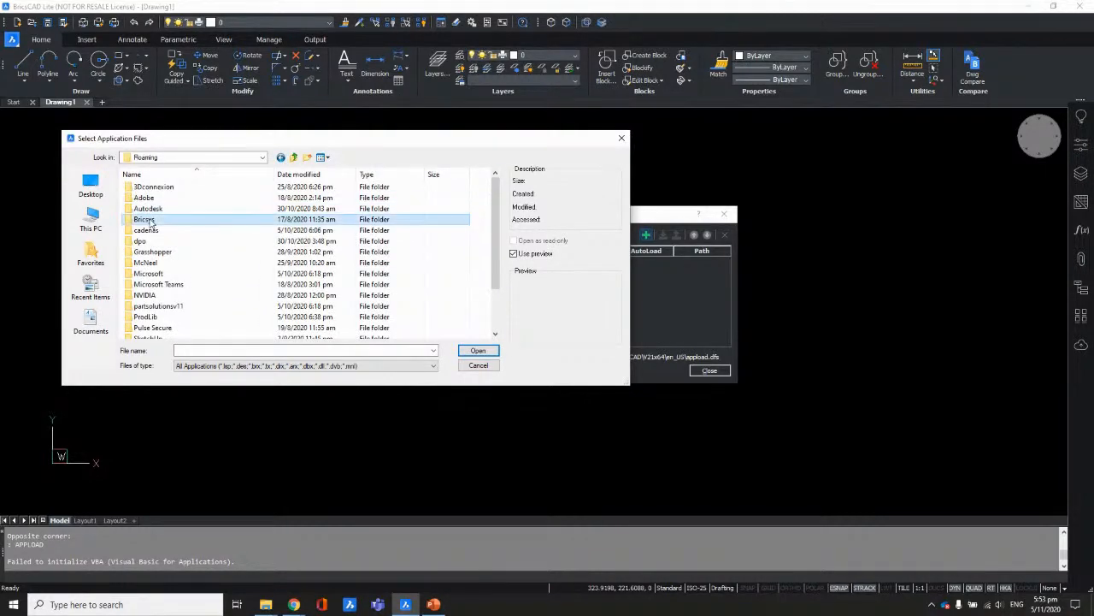
Step: Add AreaM from Bricsys\BricsCAD\V21x64\en_US\Support\Lisp to the autoload list and close the dialog
double_click(147, 219)
double_click(147, 187)
double_click(146, 208)
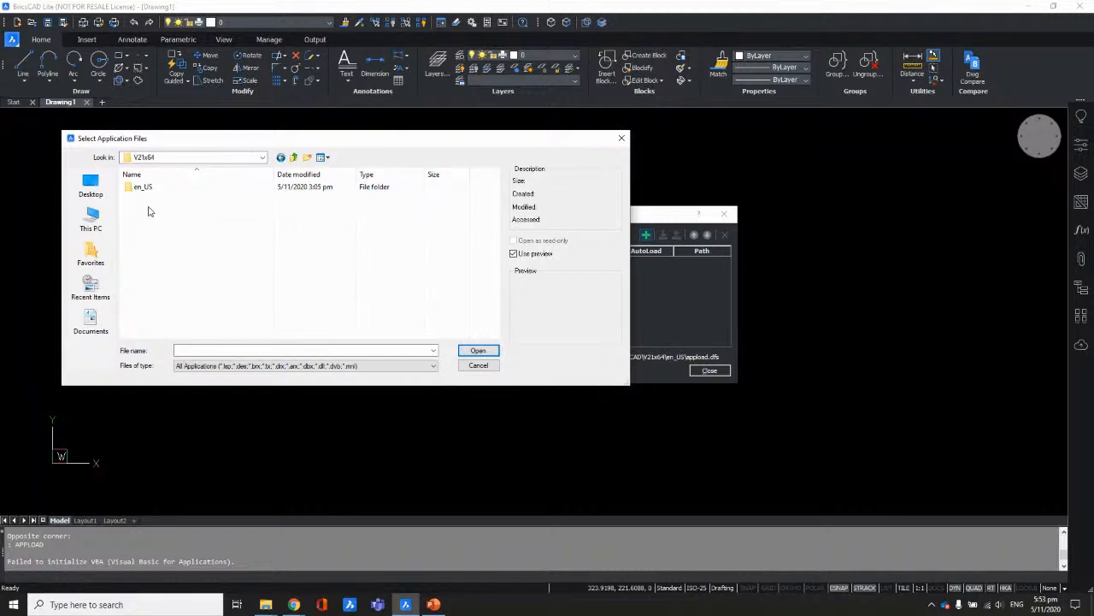
double_click(146, 191)
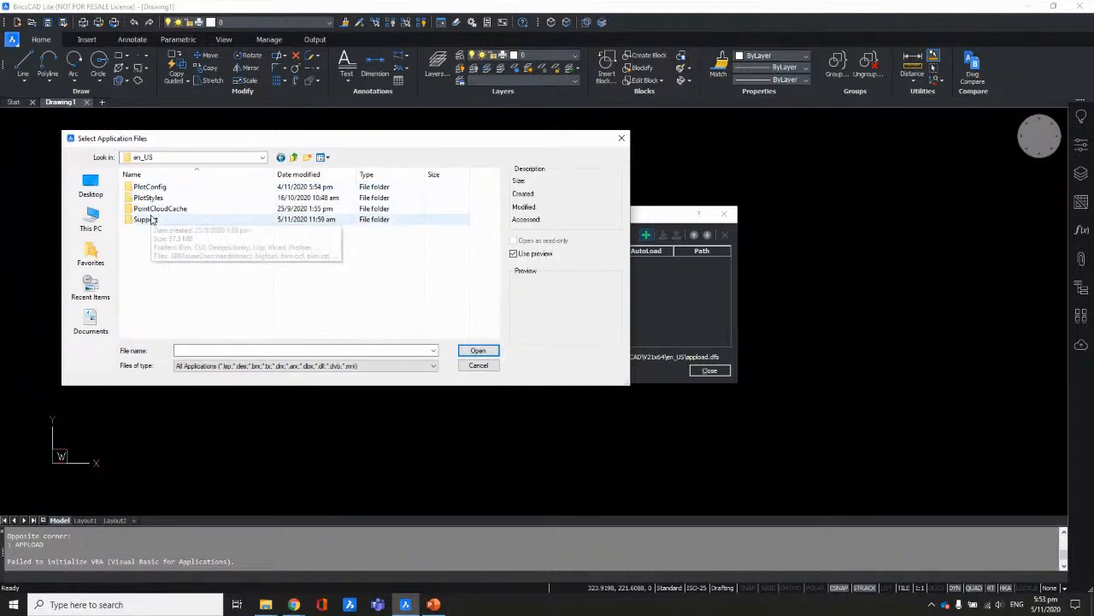
double_click(148, 220)
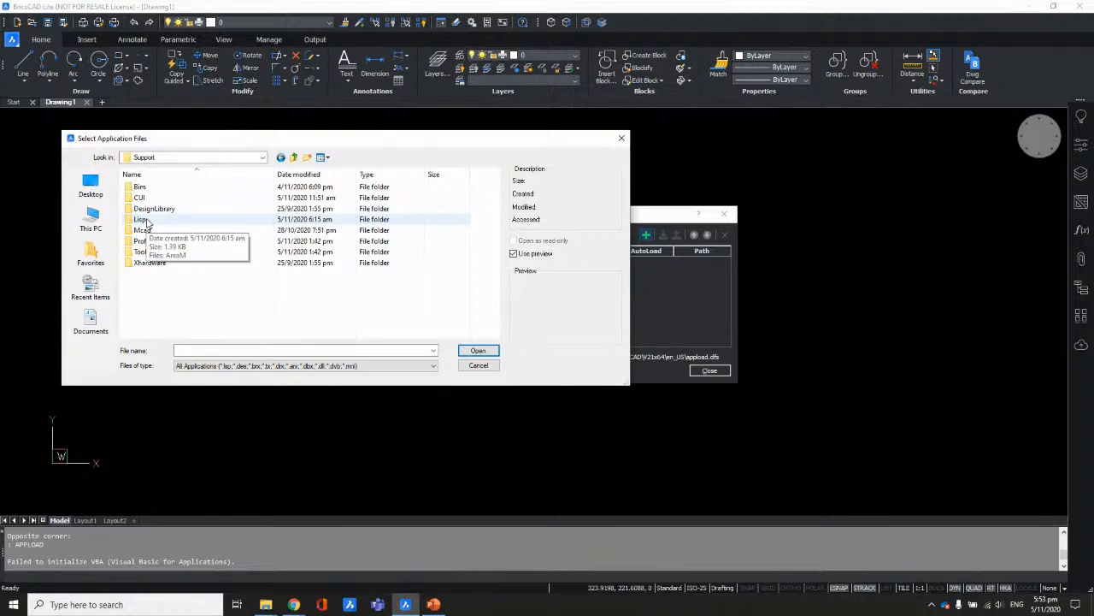
double_click(141, 220)
left_click(145, 188)
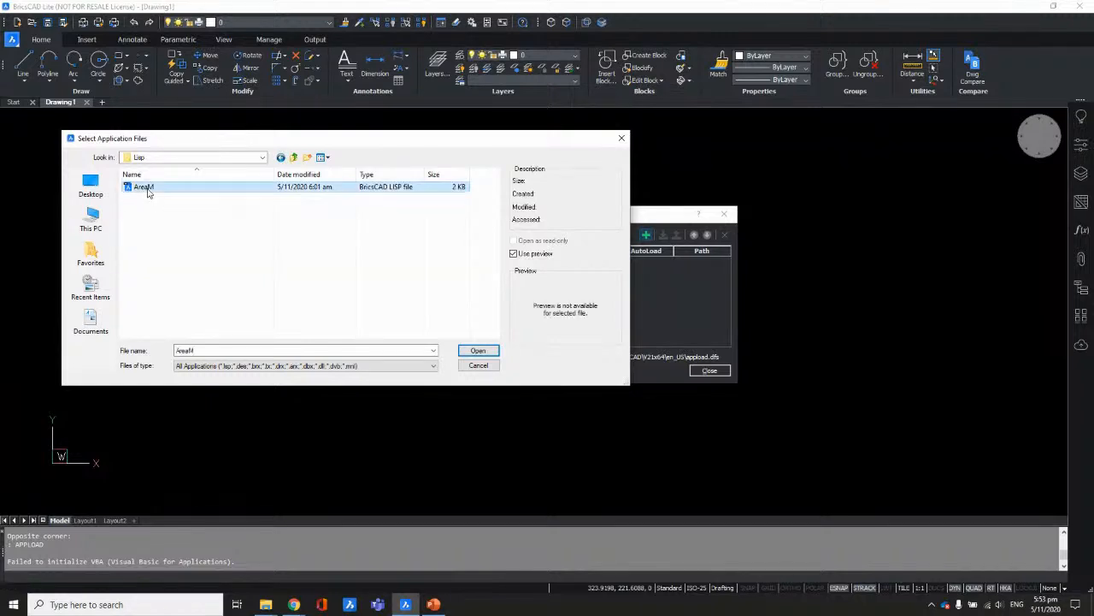
left_click(470, 352)
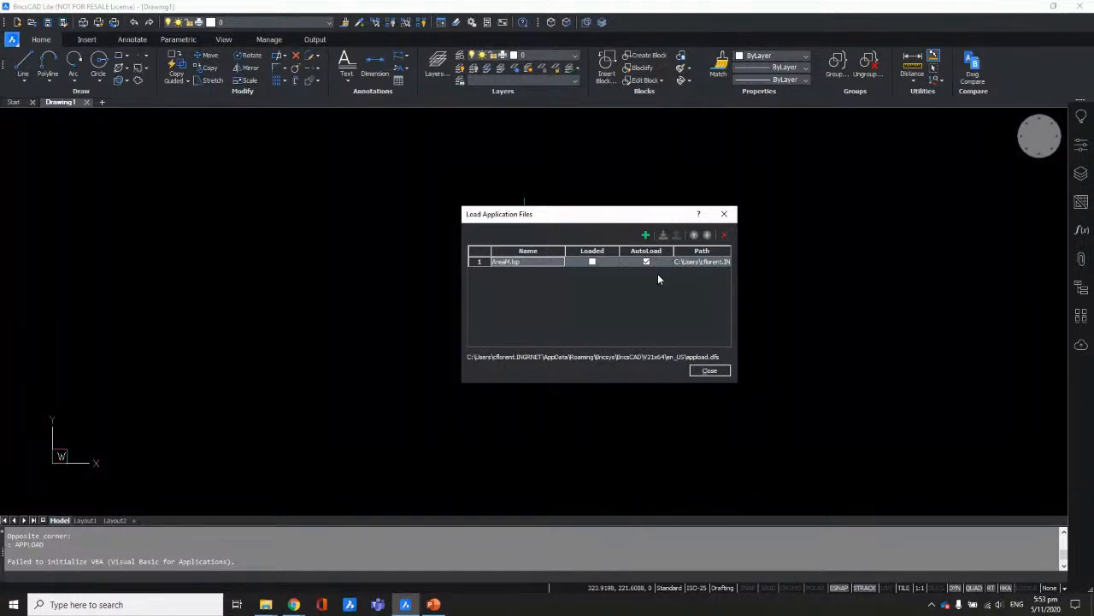
left_click(710, 370)
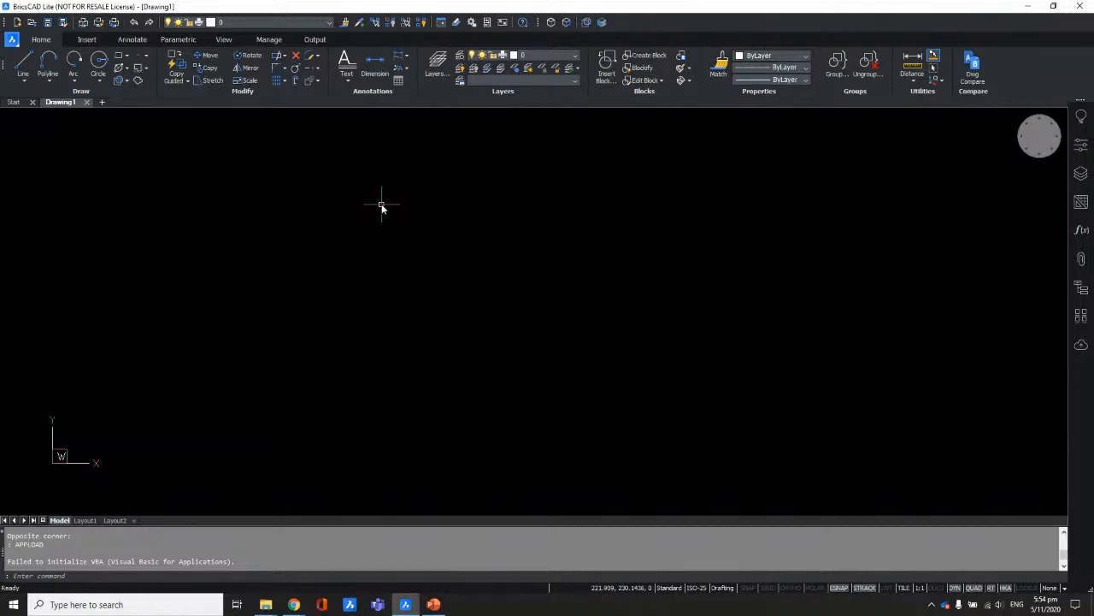
Step: Present from the copy settings slide to slide 25, 'Key File Notes: No naming overlap!', then end the show
left_click(433, 605)
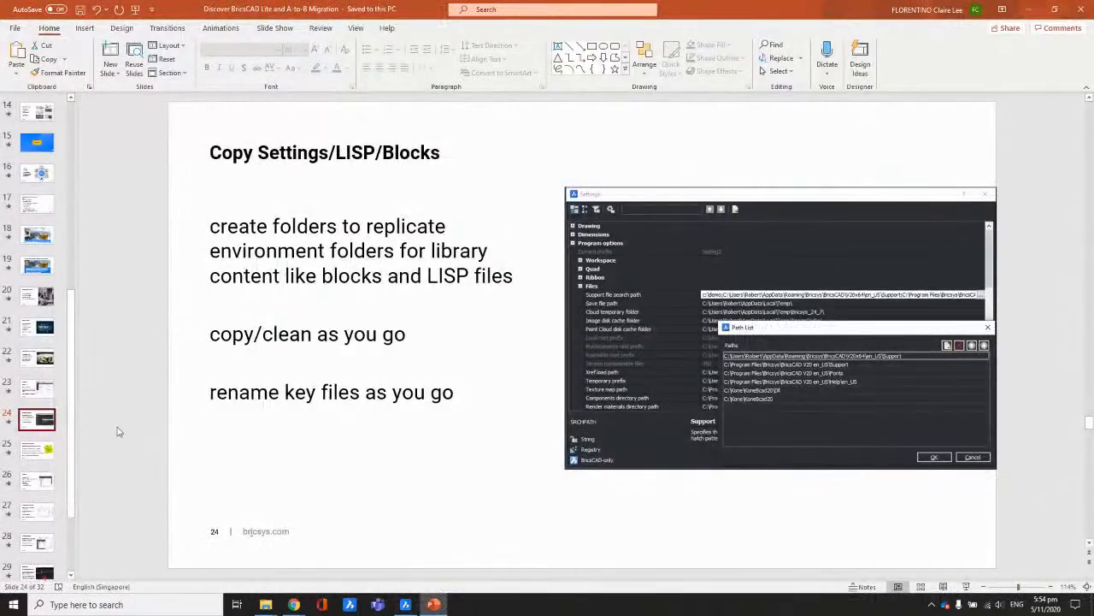
left_click(964, 585)
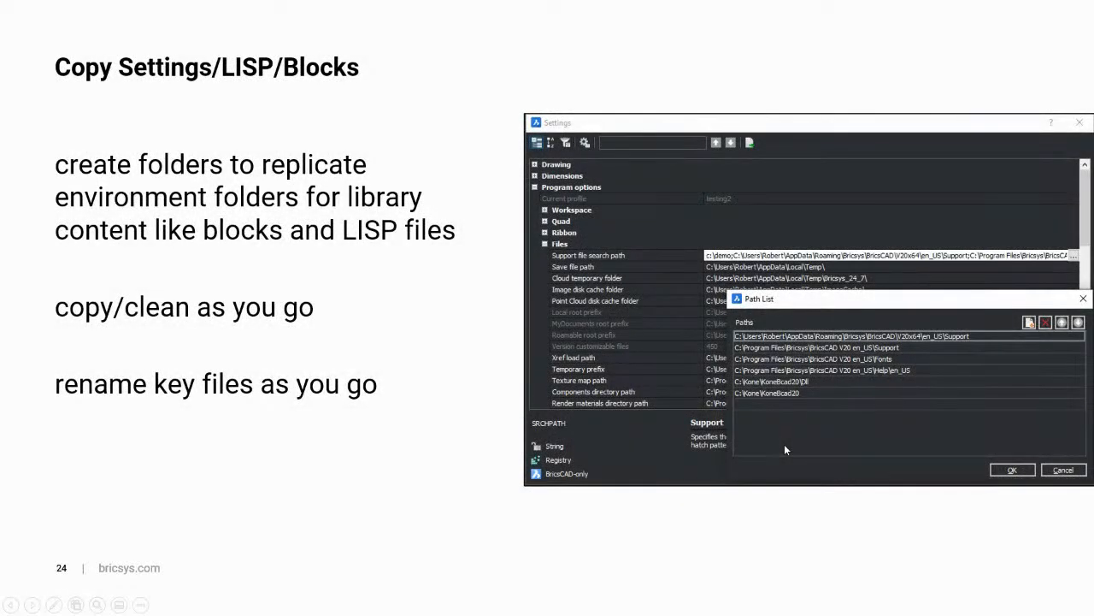
left_click(784, 448)
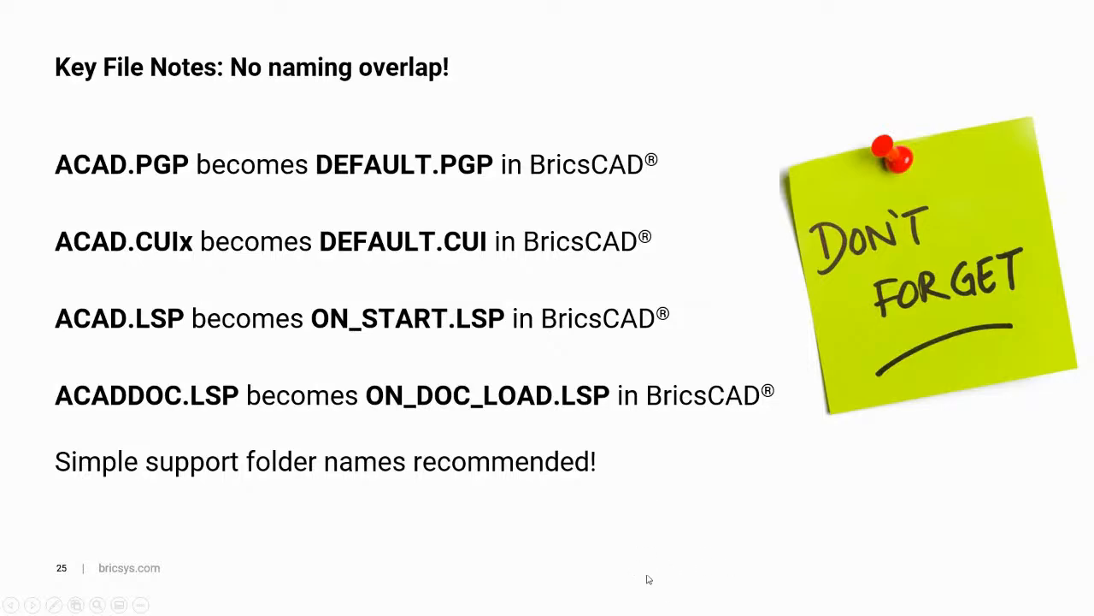
key("Escape")
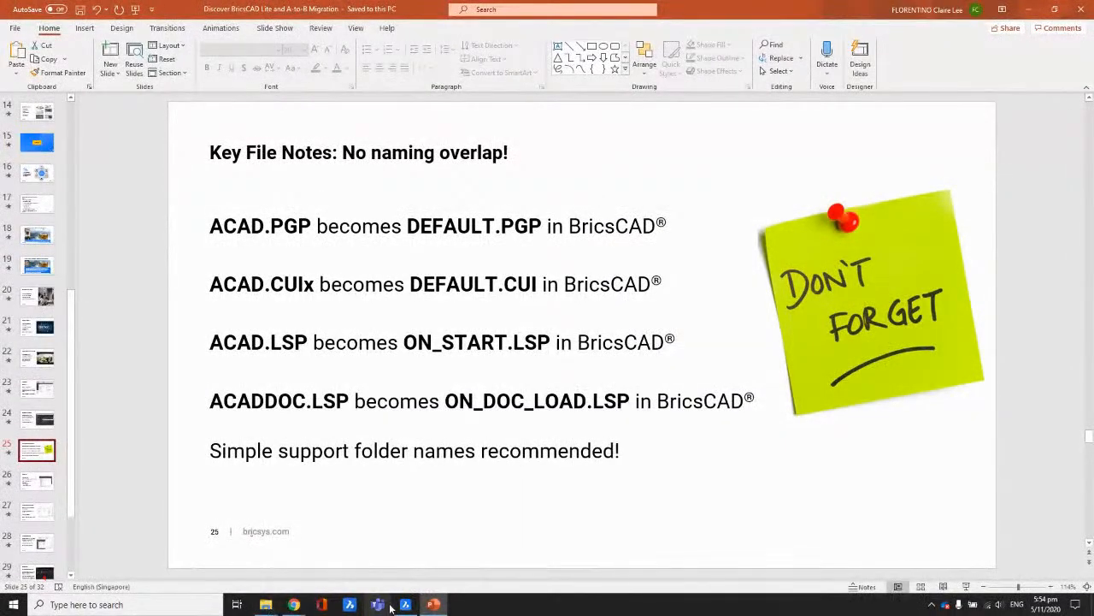
left_click(405, 604)
mouse_move(266, 605)
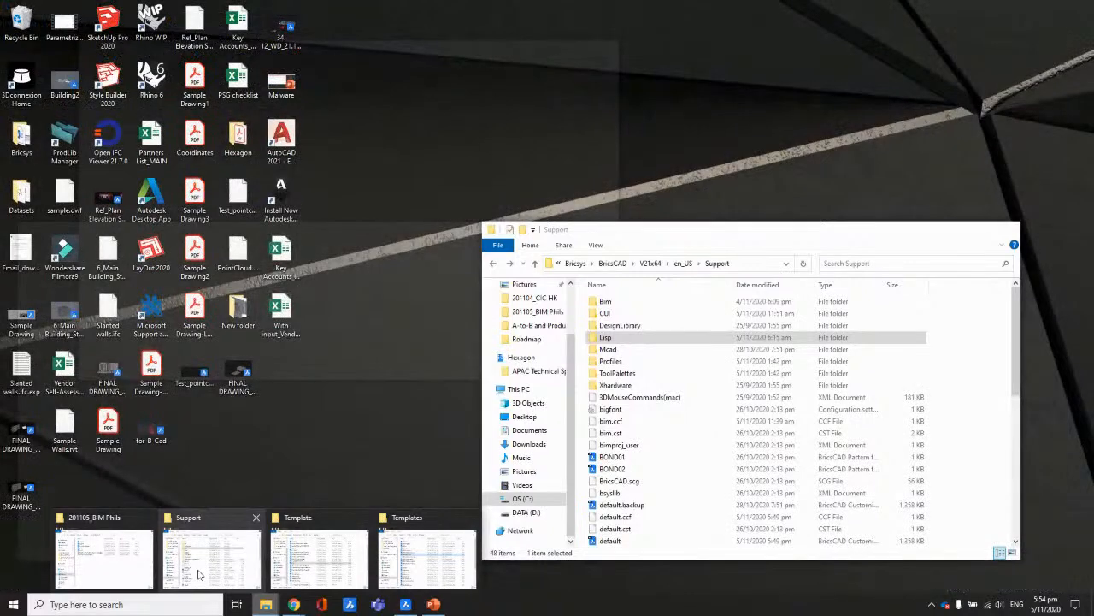
Step: Open the Support folder's CUI subfolder showing acad and acad.CUIX, then return to BricsCAD
left_click(199, 564)
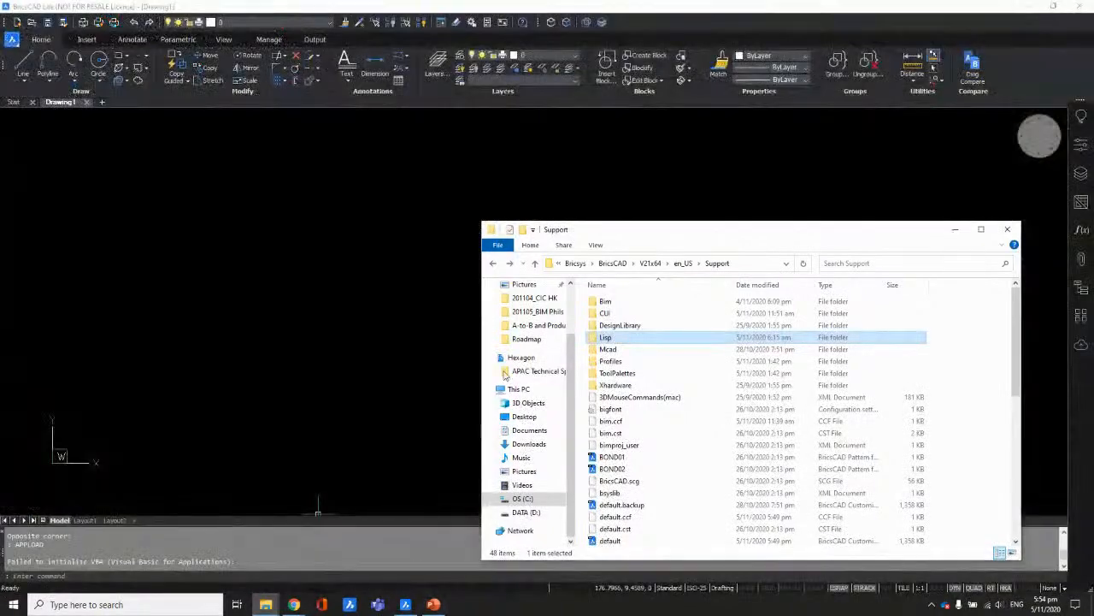
double_click(604, 314)
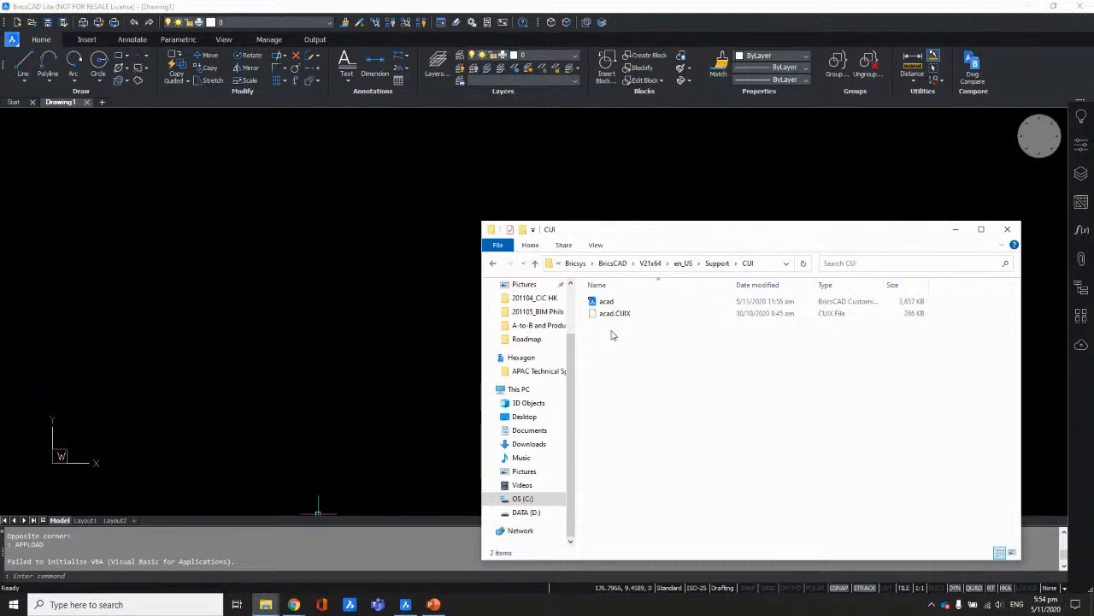
left_click(1029, 76)
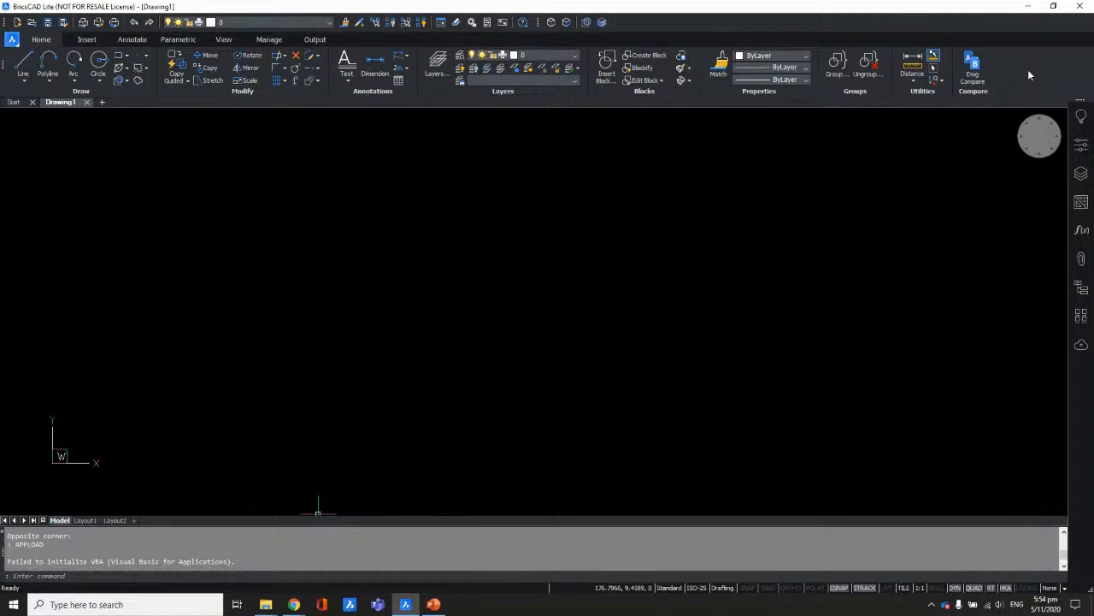
right_click(1028, 74)
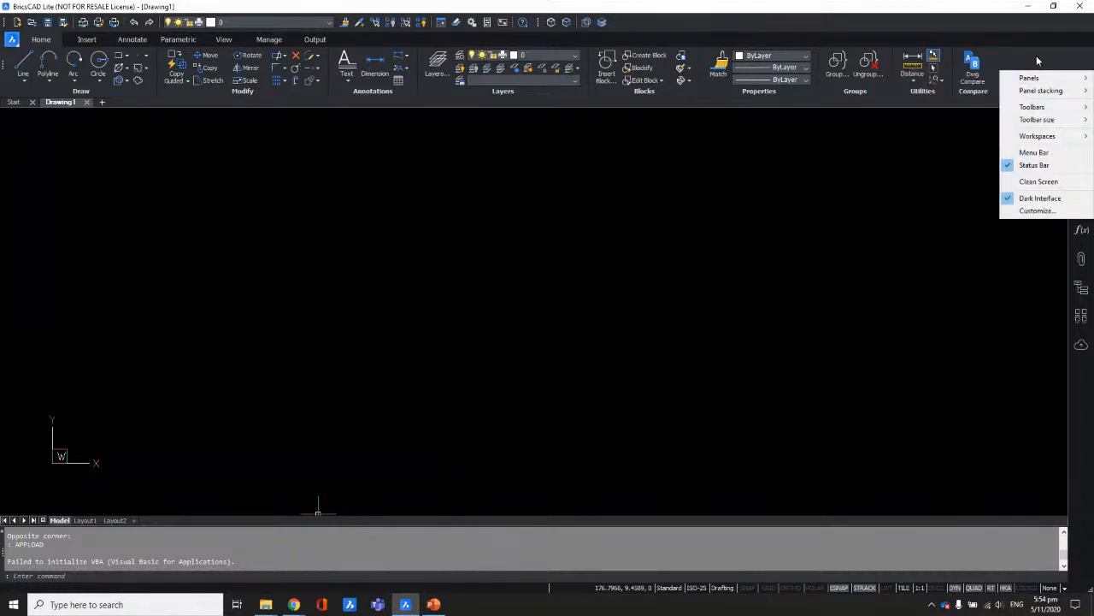
Step: Load acad.cuix from the CUI folder as the main customization file, replacing the current one
left_click(1036, 211)
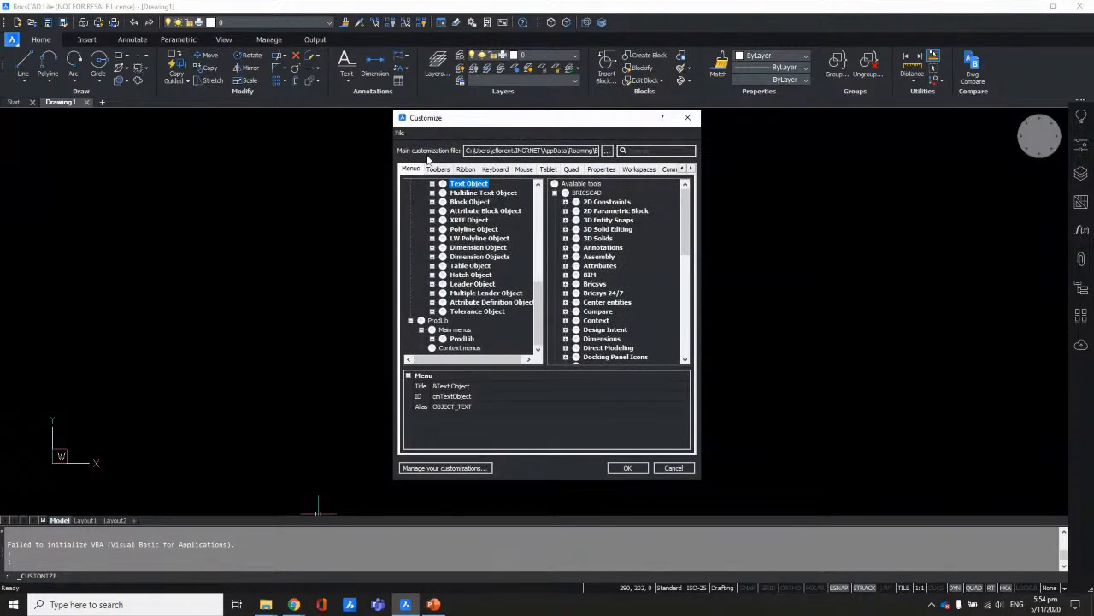
left_click(535, 150)
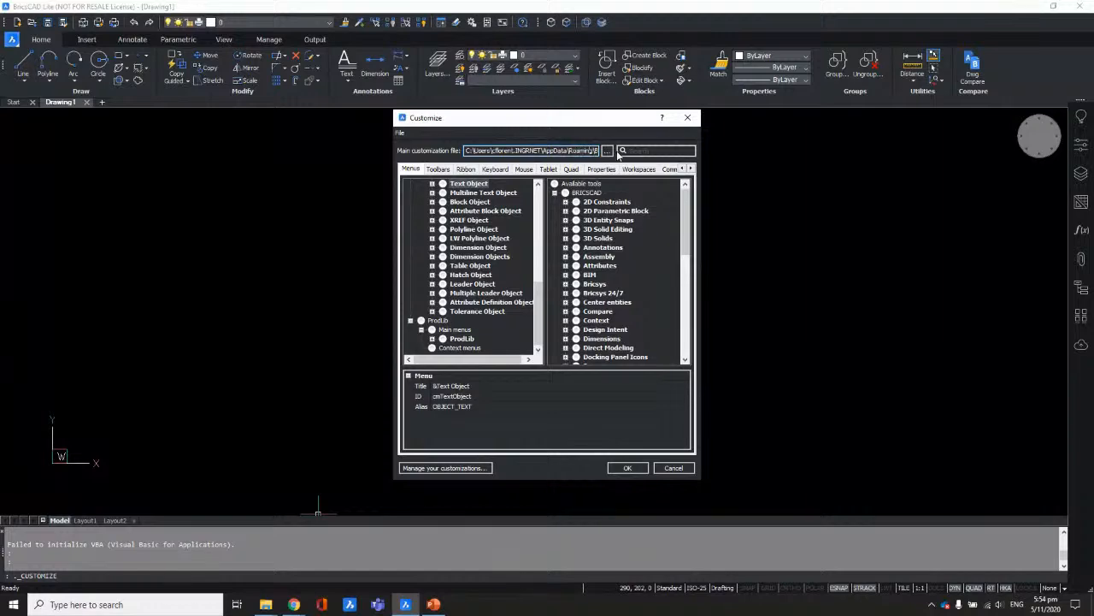
left_click(607, 150)
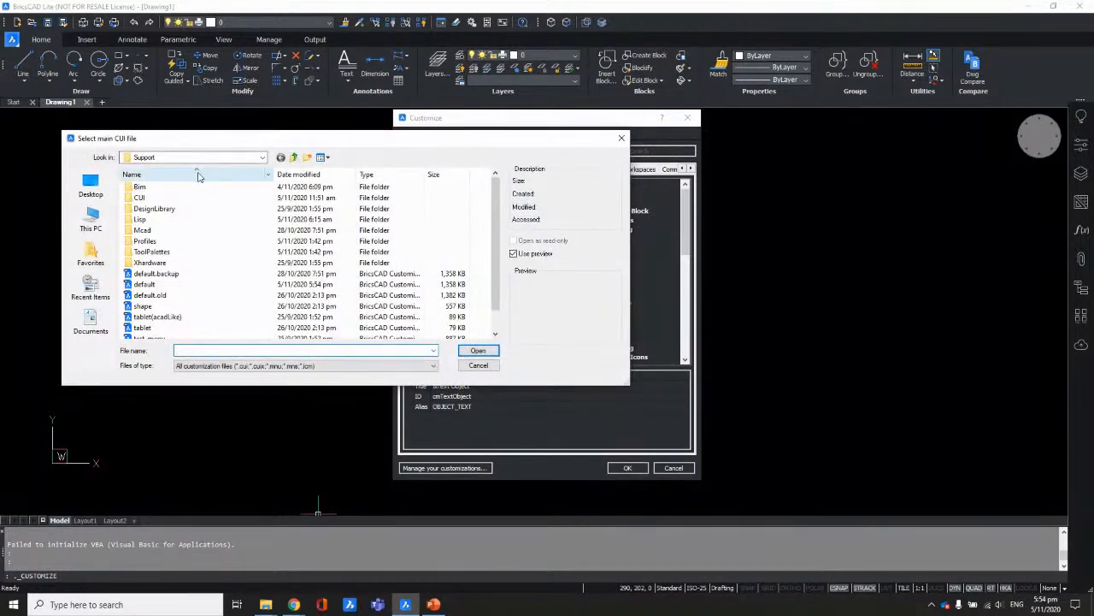
double_click(142, 197)
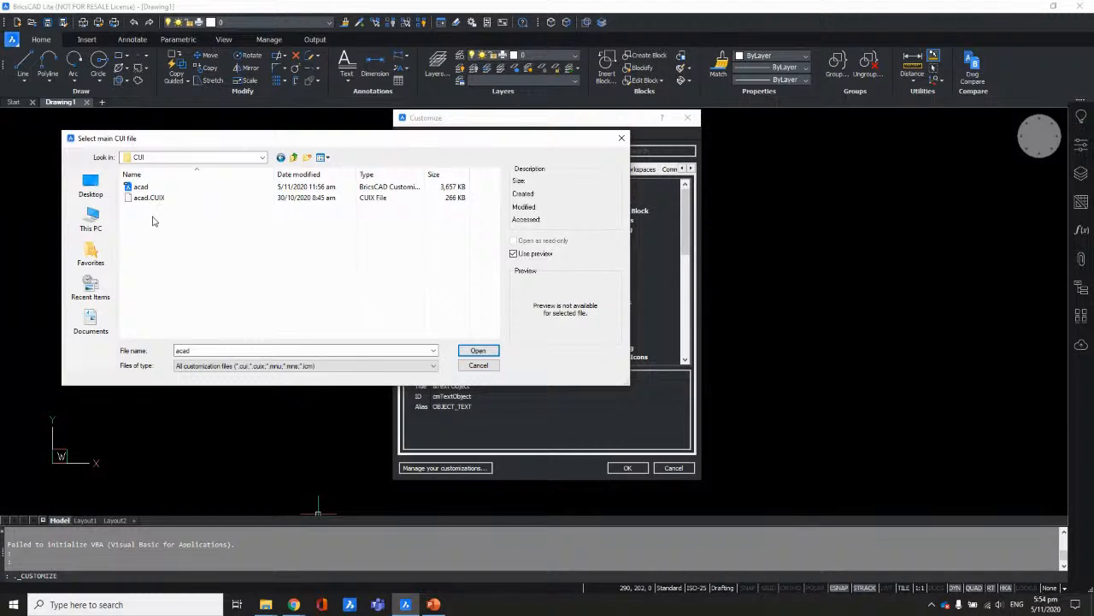
left_click(478, 351)
key("Return")
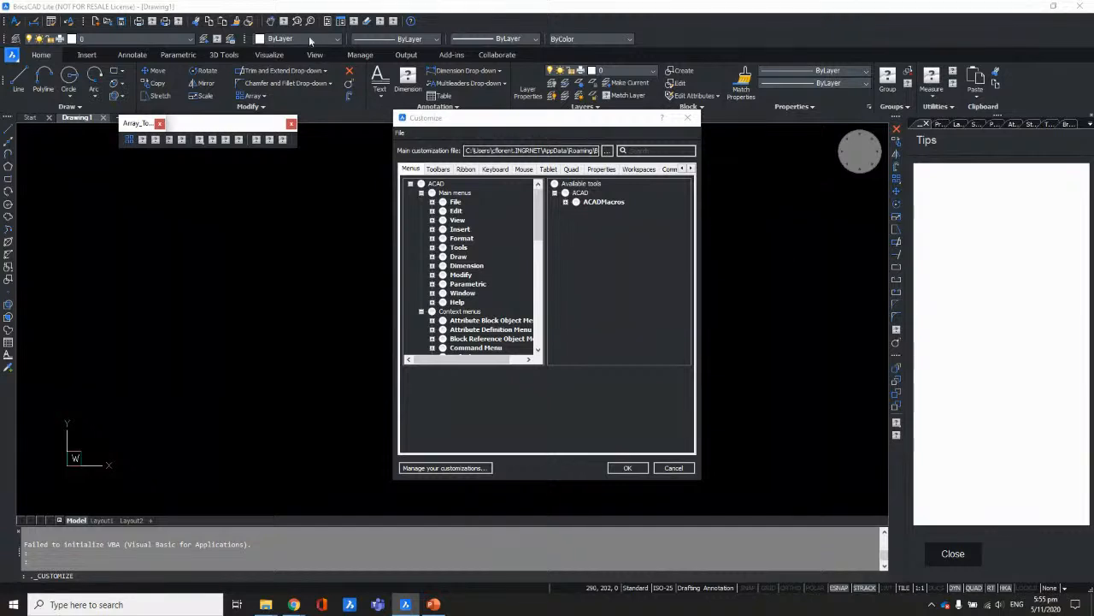
Step: Close the floating Array toolbar and switch the main customization file back to Support's default
left_click(291, 124)
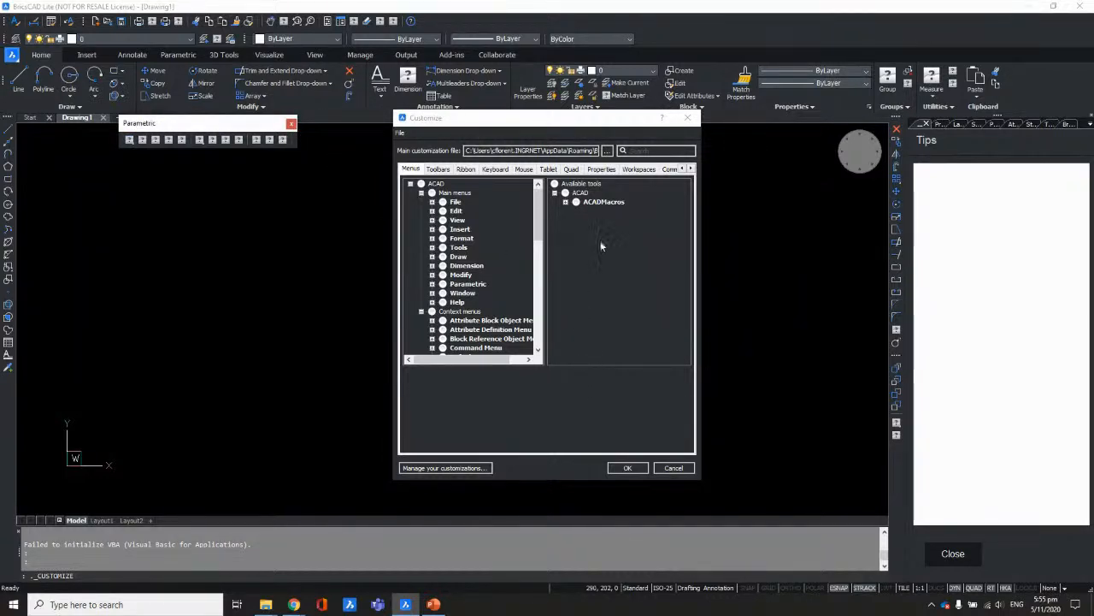
left_click(607, 151)
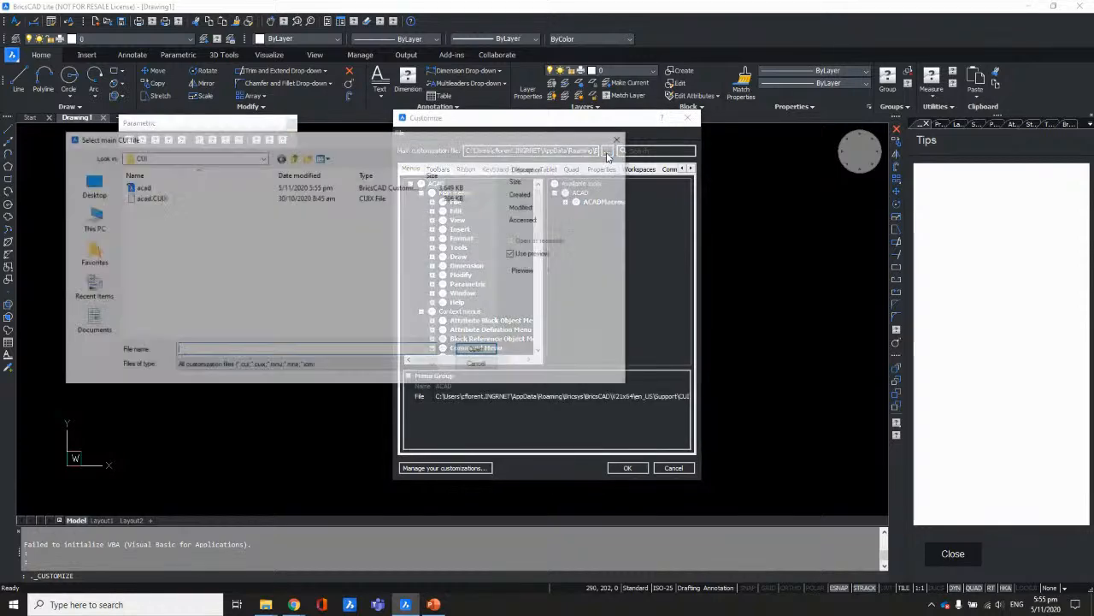
left_click(293, 157)
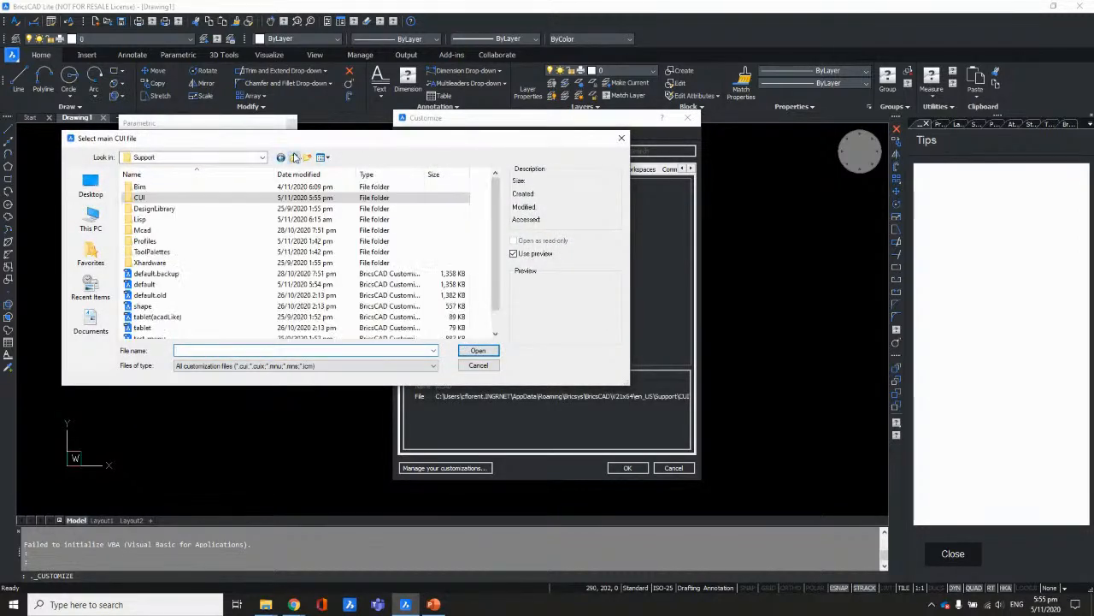
left_click(147, 286)
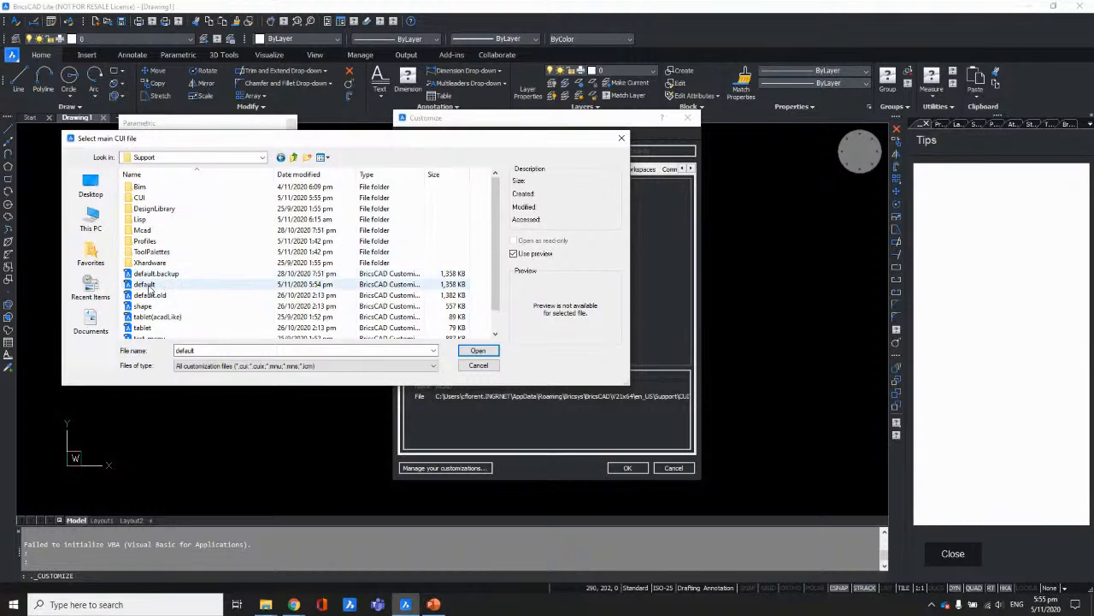
left_click(478, 351)
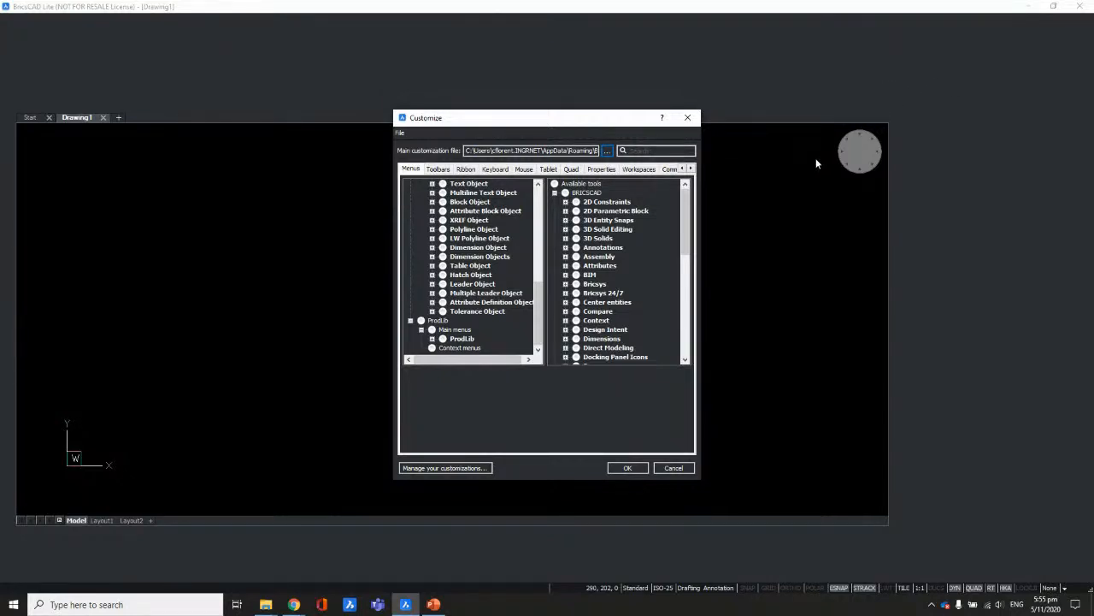
left_click(628, 468)
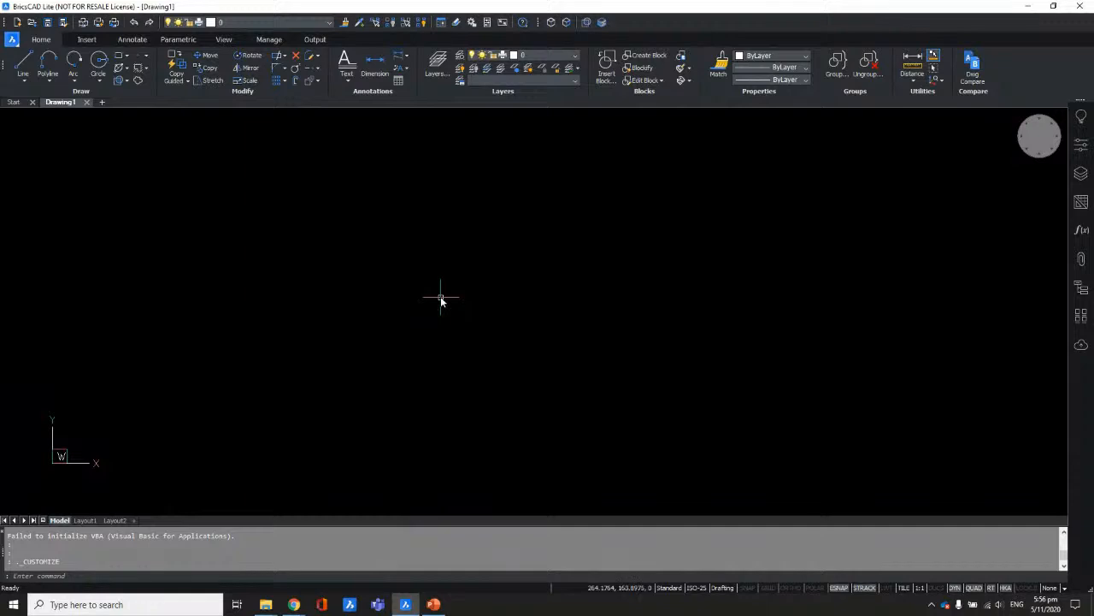
mouse_move(425, 609)
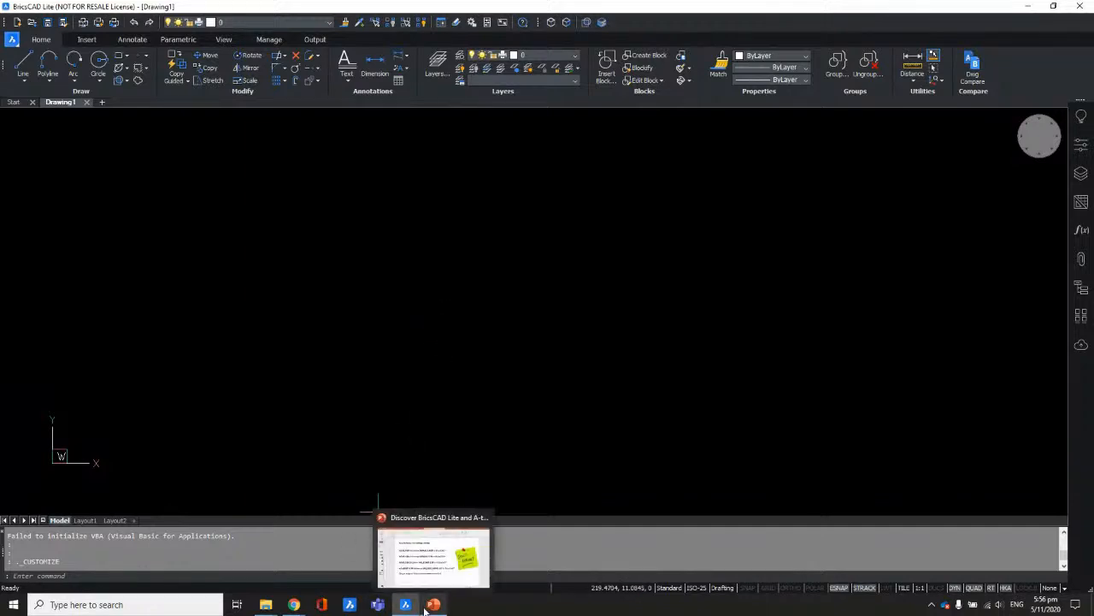
Step: Set aside the Templates Explorer window and bring up the CUI folder window
left_click(266, 604)
left_click(419, 560)
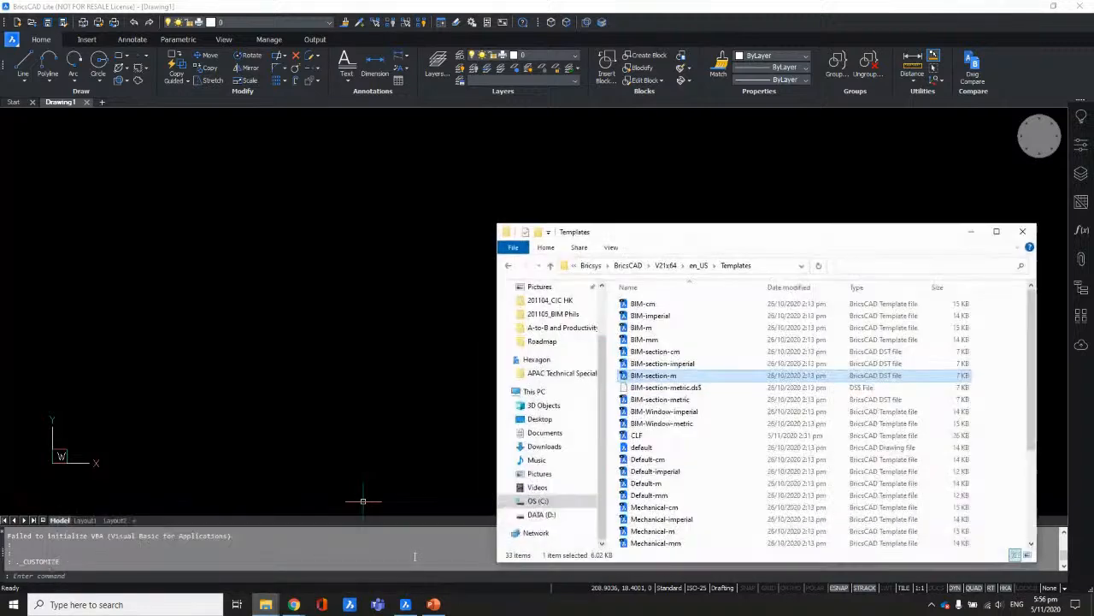
left_click(970, 231)
left_click(266, 604)
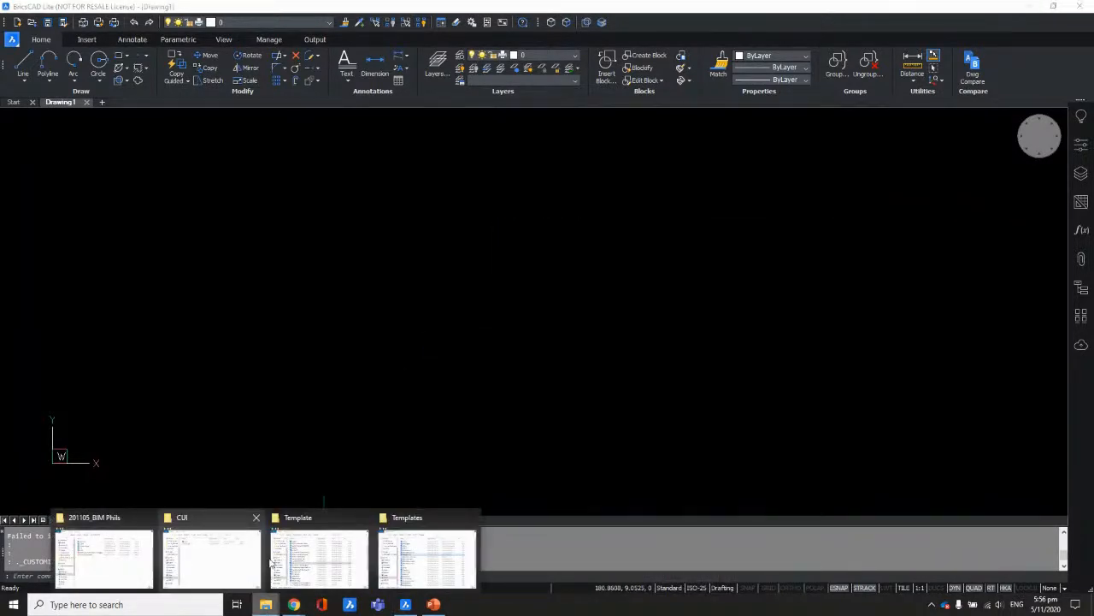
left_click(232, 559)
Step: Browse to Support\ToolPalettes\BossaNovaENG in Explorer, then return to BricsCAD
left_click(493, 263)
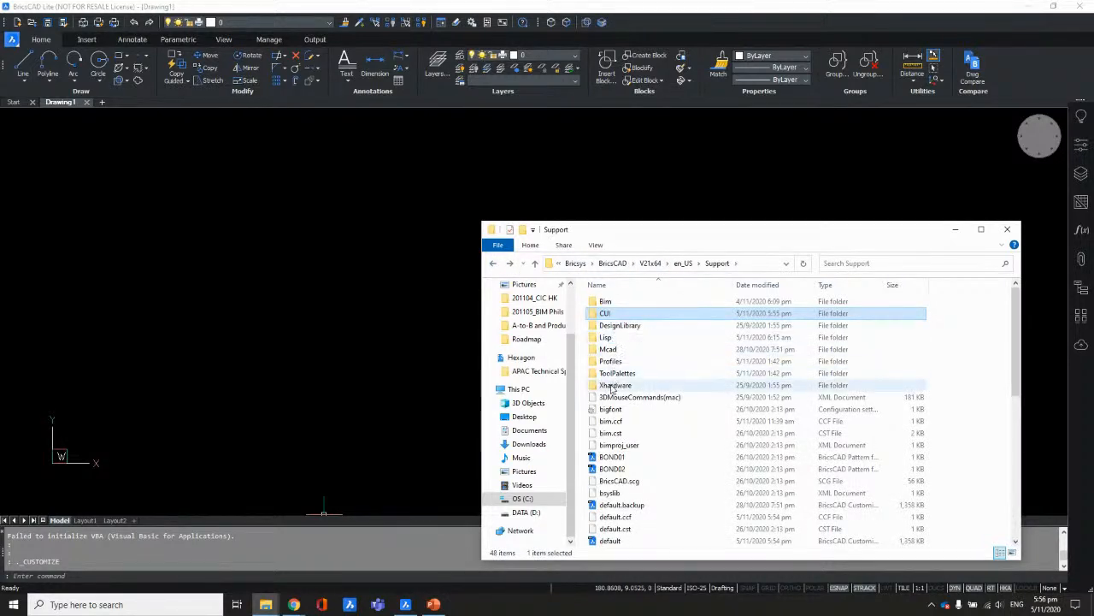
double_click(617, 373)
left_click(626, 302)
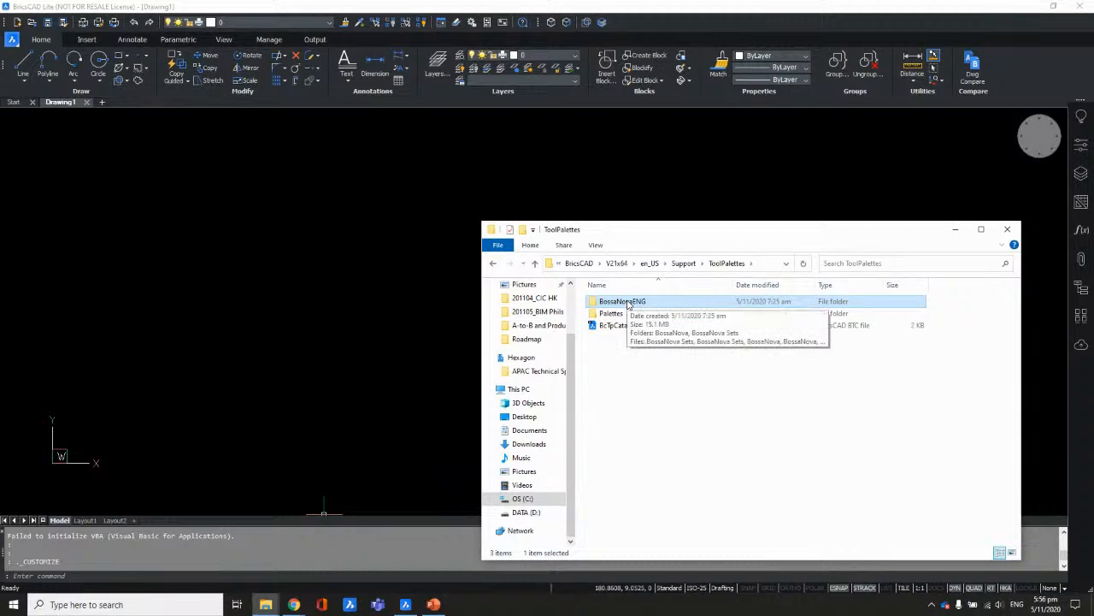
double_click(628, 304)
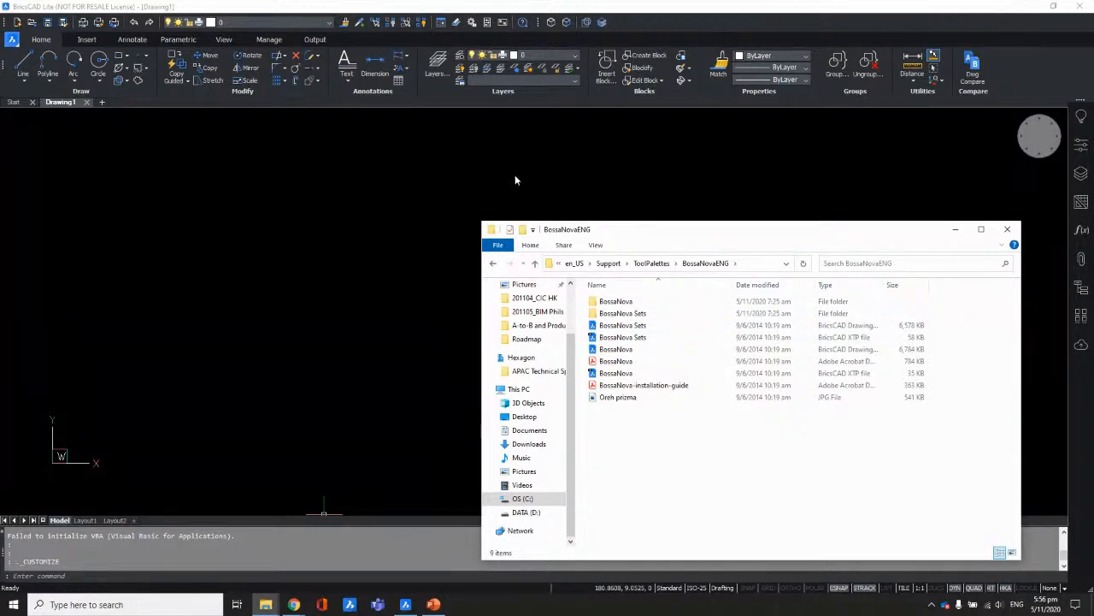
left_click(1083, 364)
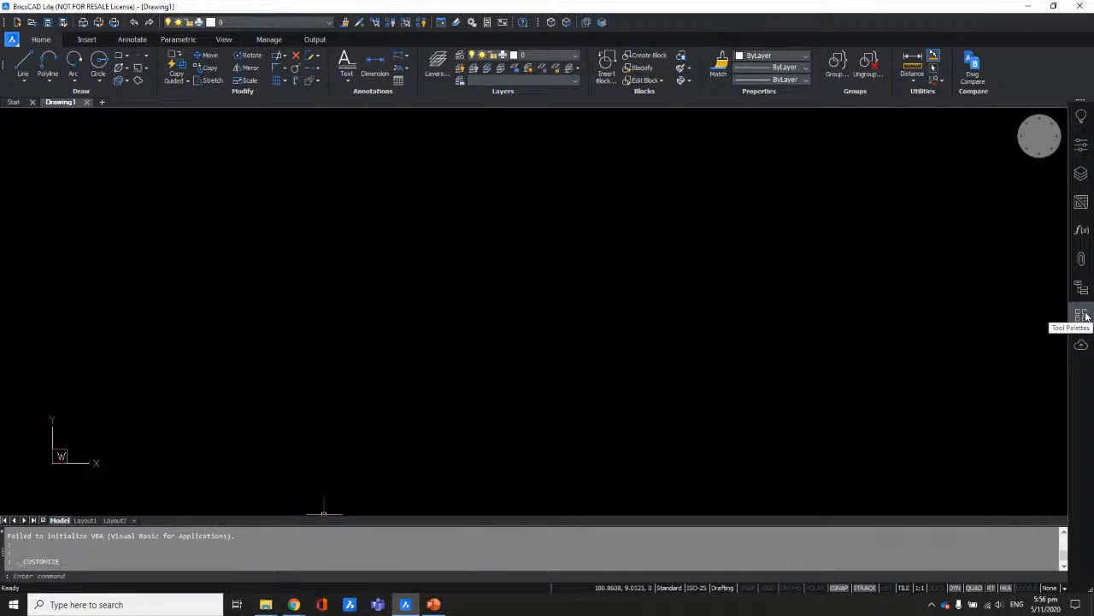
Step: Open the Tool Palettes and browse the Form Features, Command Tools, Hatches and Draw tabs
right_click(1077, 378)
mouse_move(1079, 384)
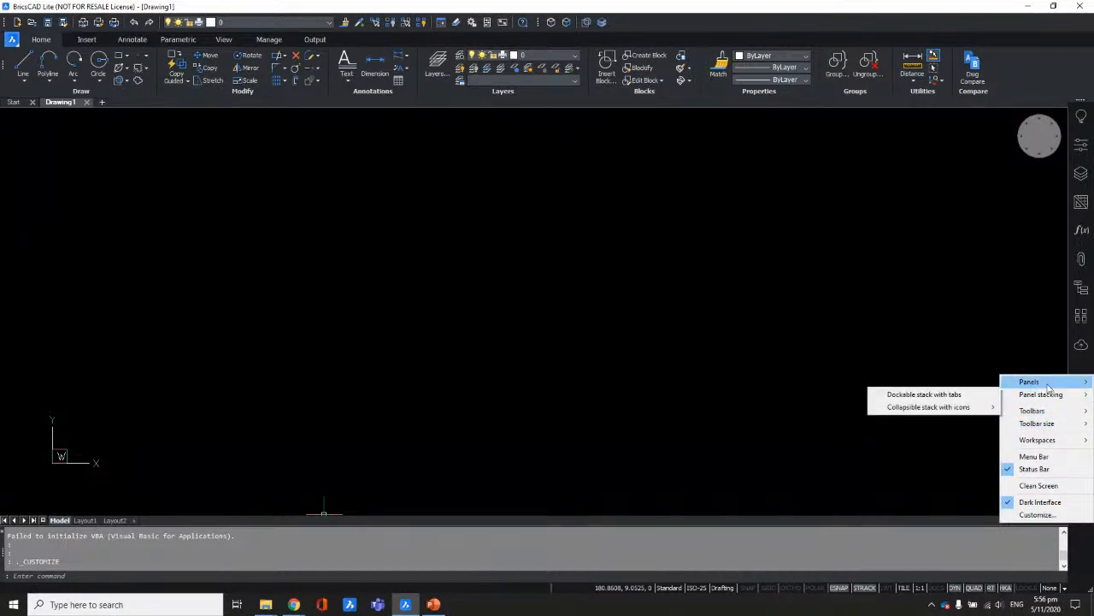
mouse_move(1038, 383)
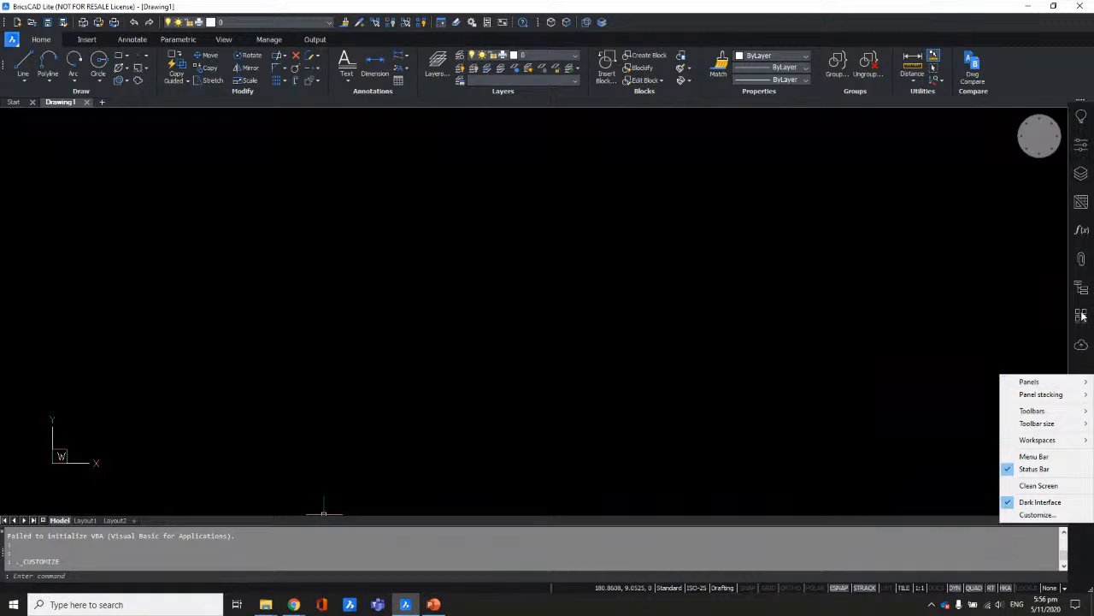
left_click(1087, 368)
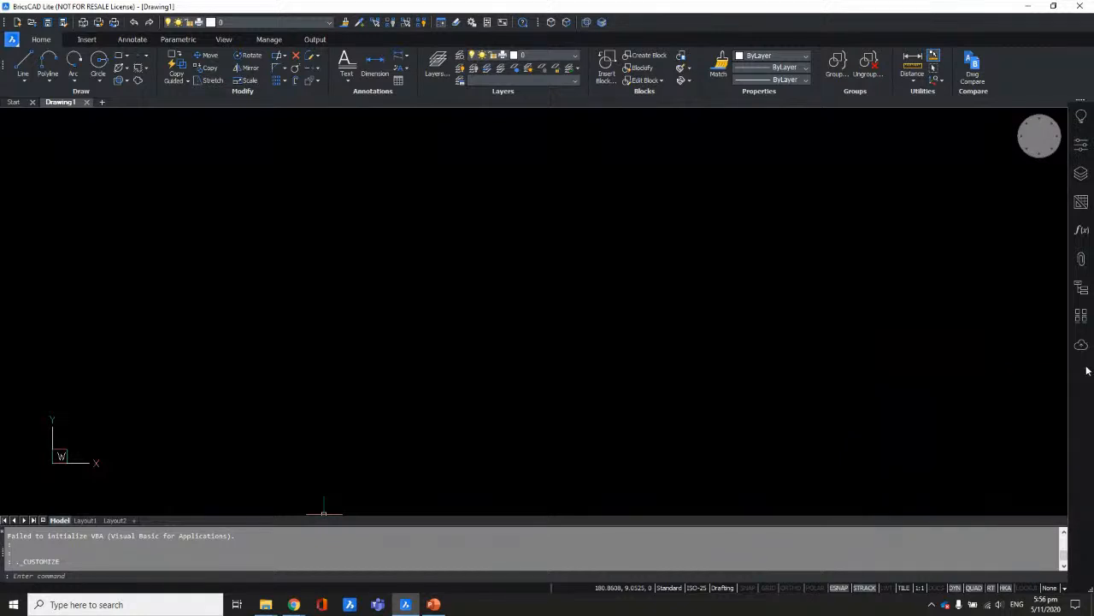
left_click(1080, 315)
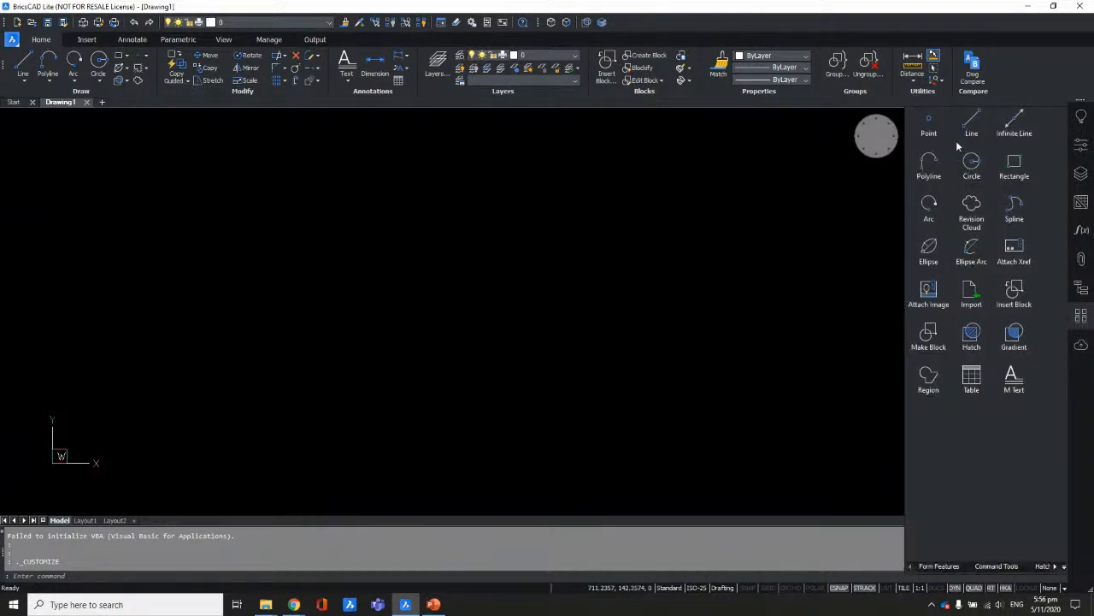
left_click(942, 566)
left_click(988, 566)
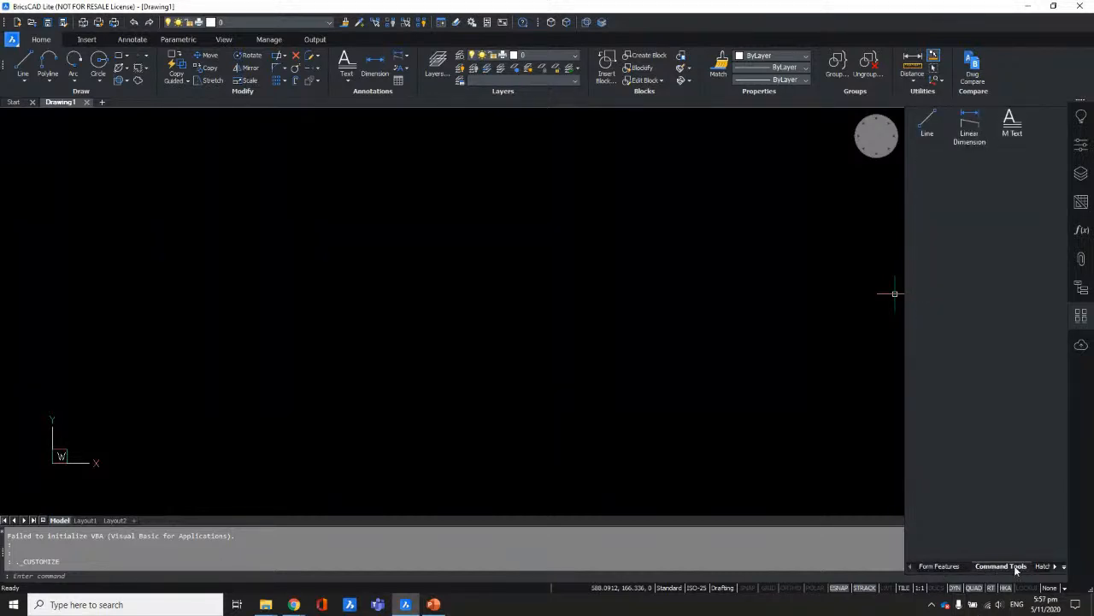
left_click(1040, 567)
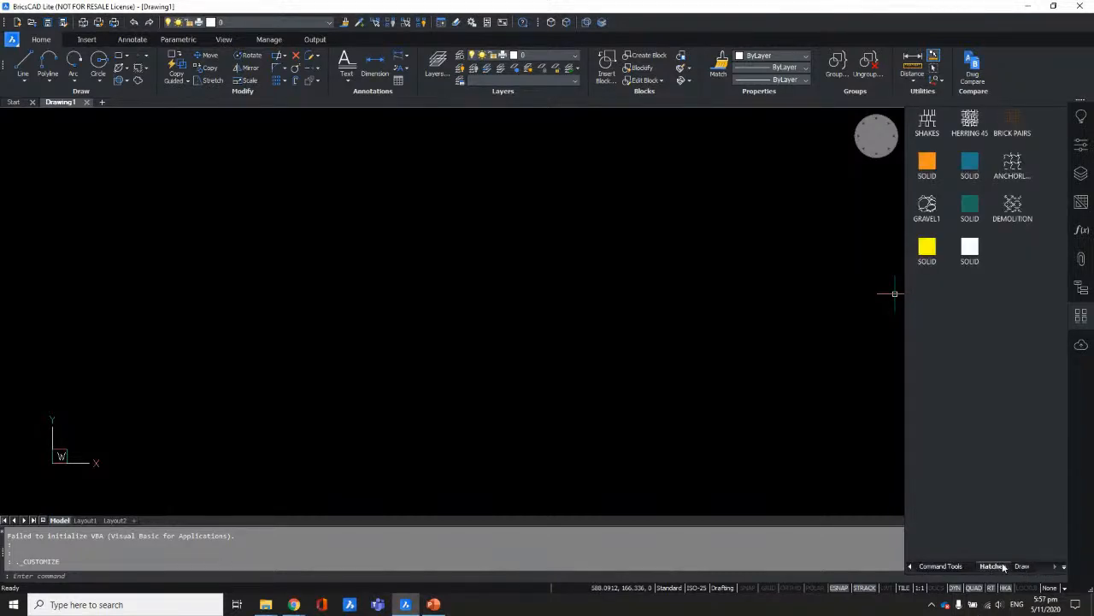
left_click(1021, 566)
left_click(990, 566)
left_click(943, 566)
left_click(910, 567)
left_click(936, 566)
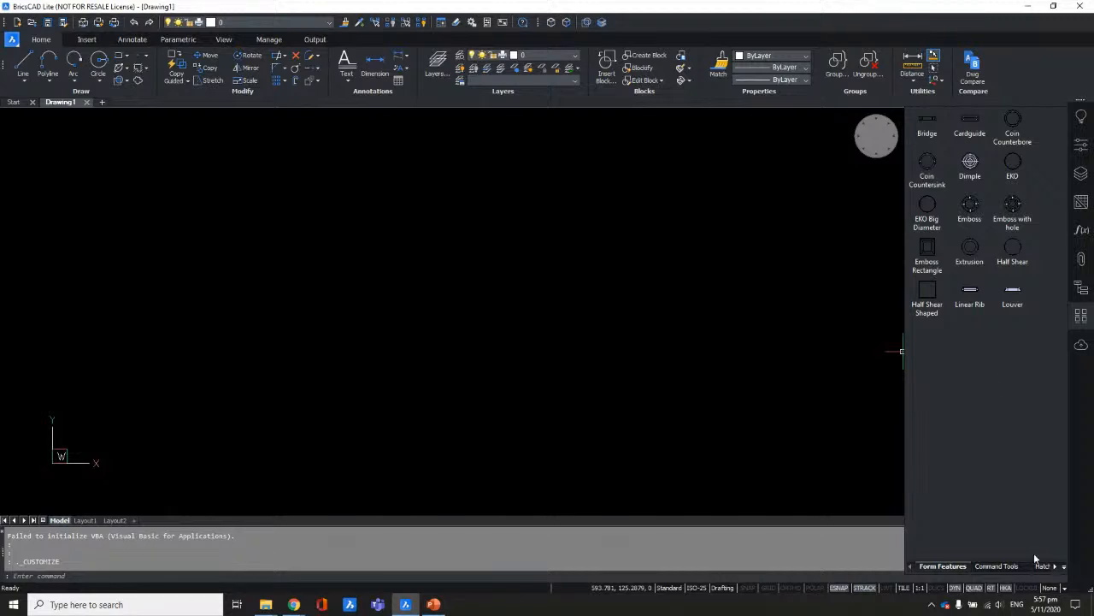
Step: Open Customize Palettes from the palette's context menu and enlarge its window
left_click(1056, 567)
right_click(996, 393)
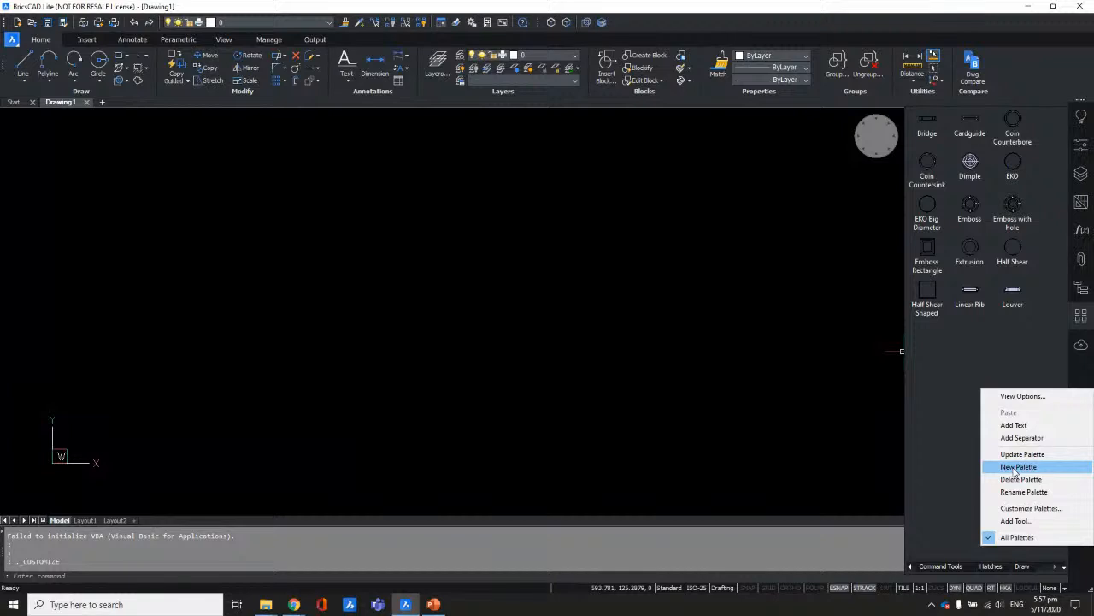
left_click(1020, 509)
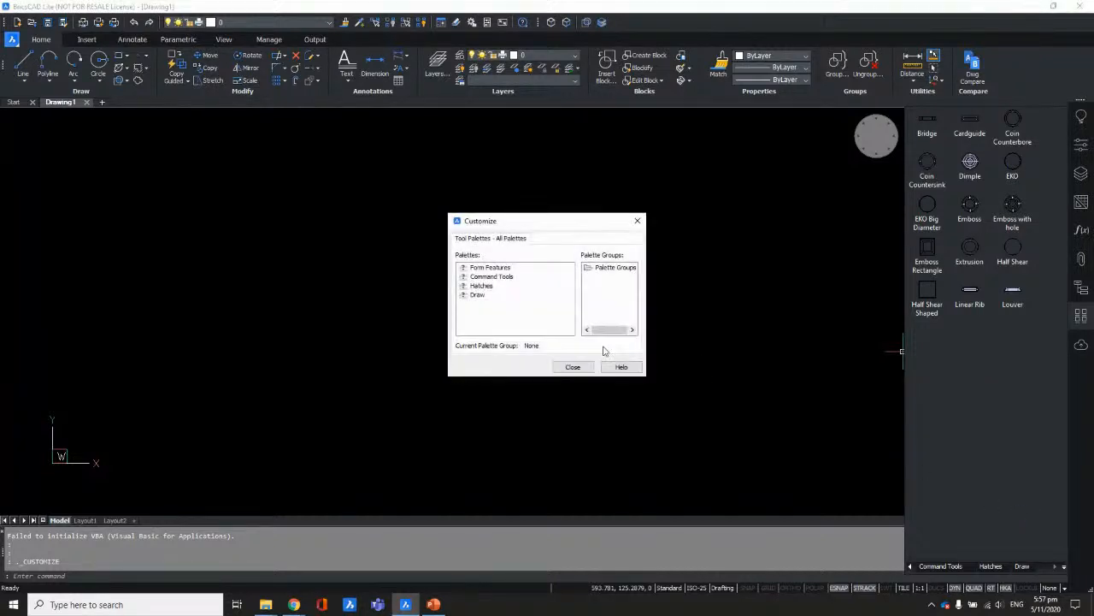
left_click_drag(646, 374, 712, 386)
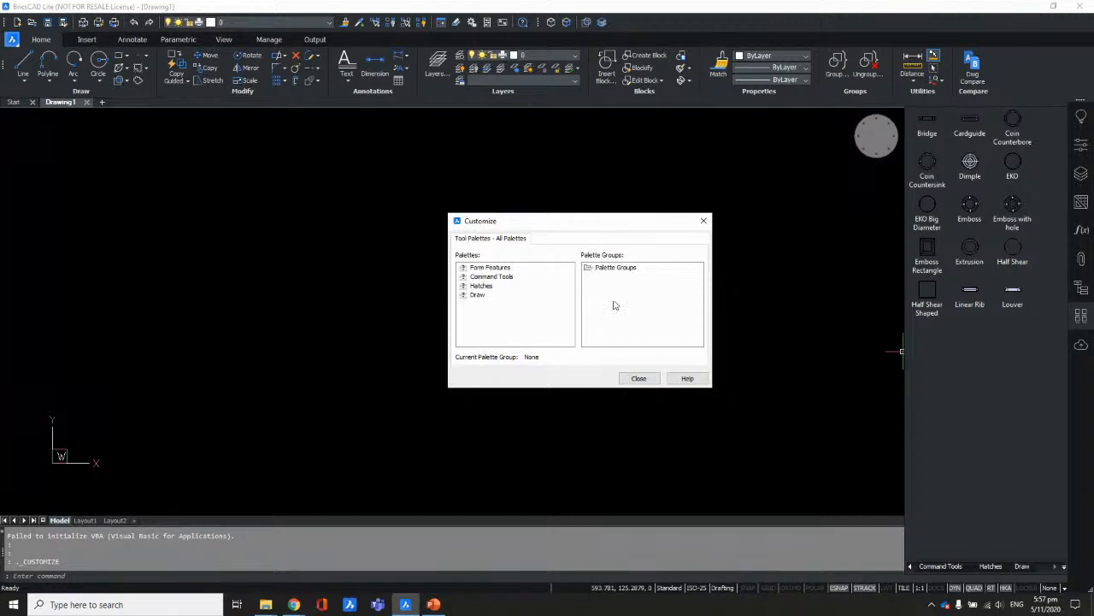
Step: Import BossaNova Sets.xtp from ToolPalettes\BossaNovaENG into the palettes list
right_click(518, 311)
left_click(542, 328)
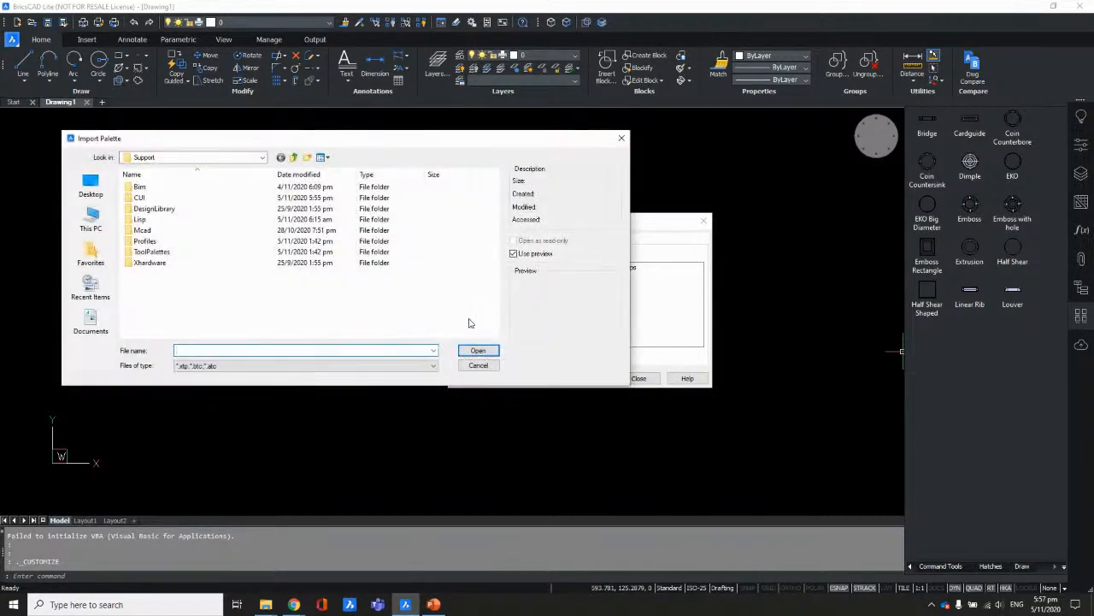
double_click(154, 253)
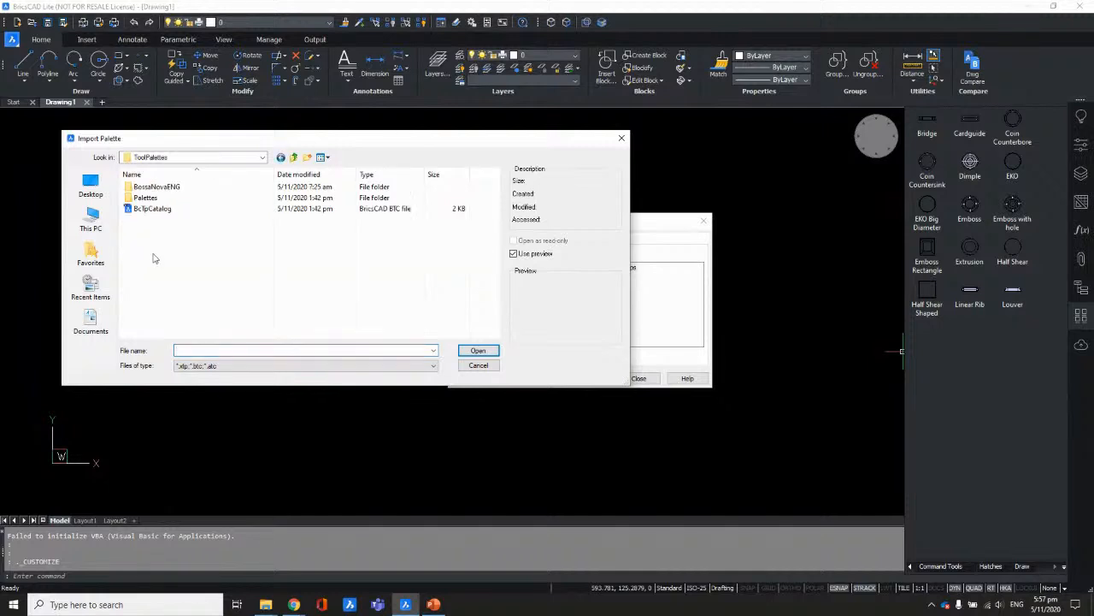
double_click(166, 188)
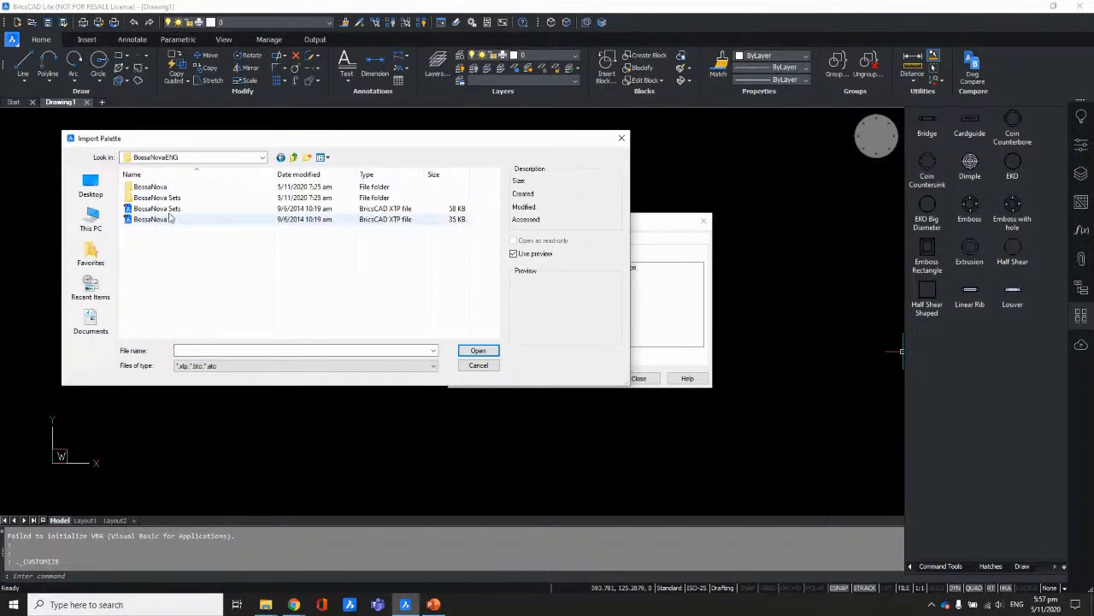
left_click(163, 209)
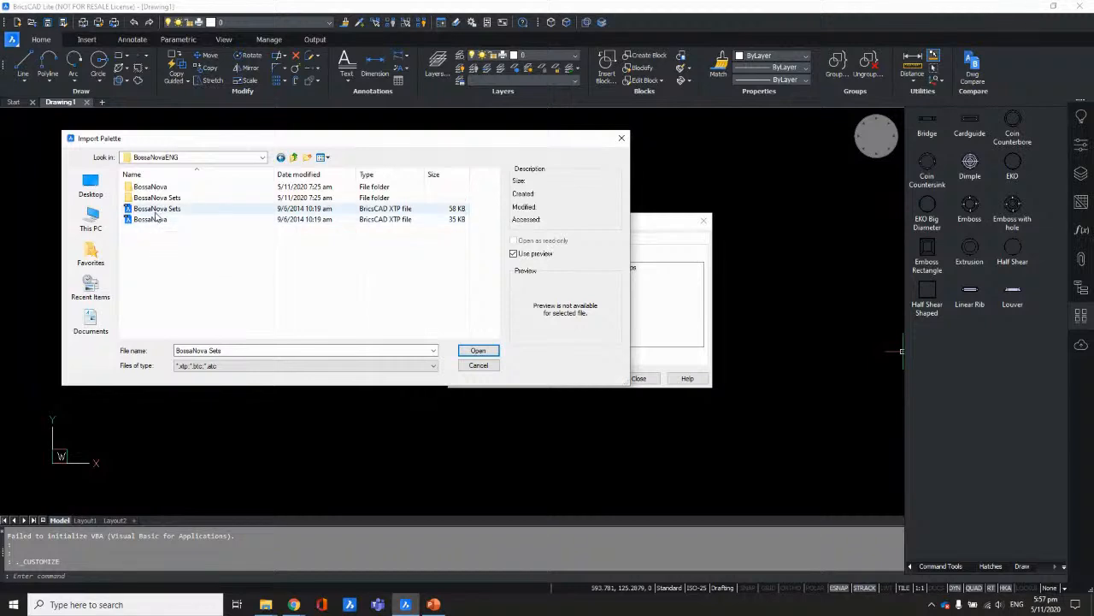
left_click(479, 351)
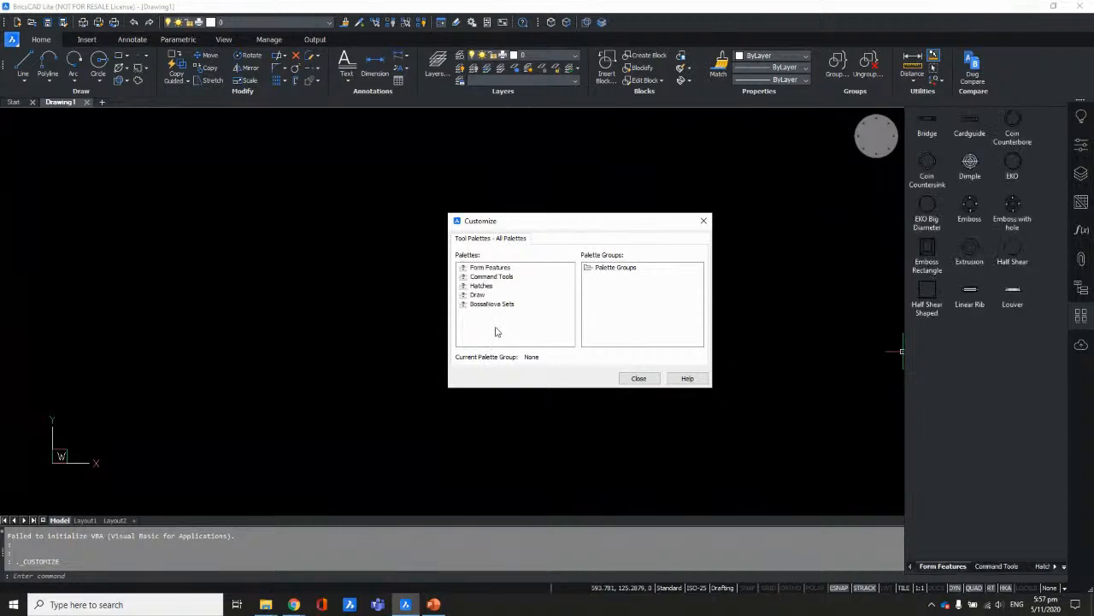
Step: Close the palette customization window and switch to the BossaNova Sets palette tab
left_click(639, 378)
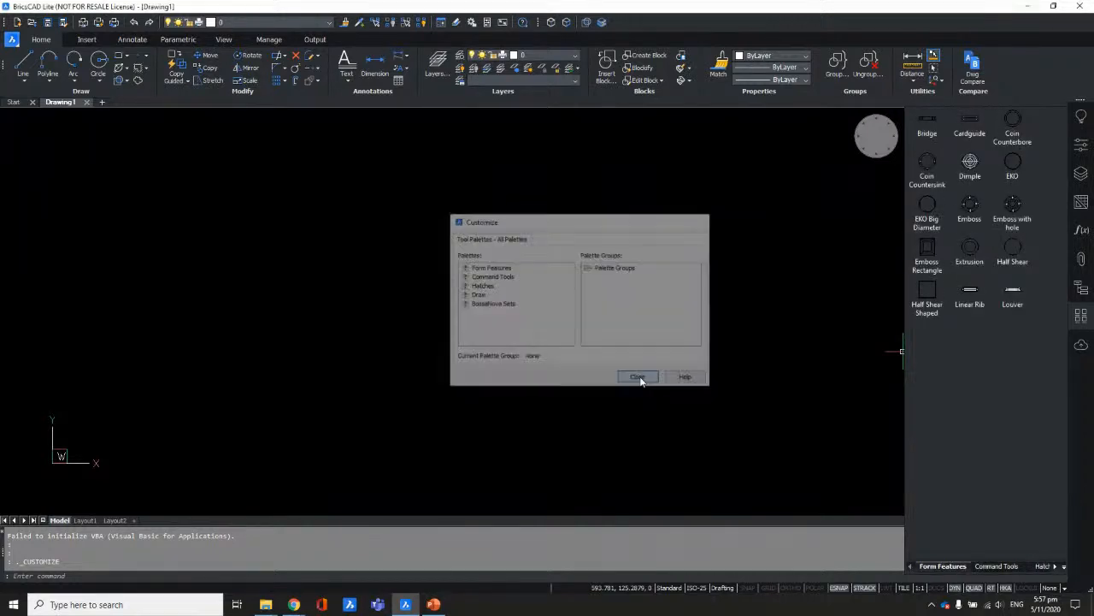
left_click(1014, 568)
left_click(1042, 568)
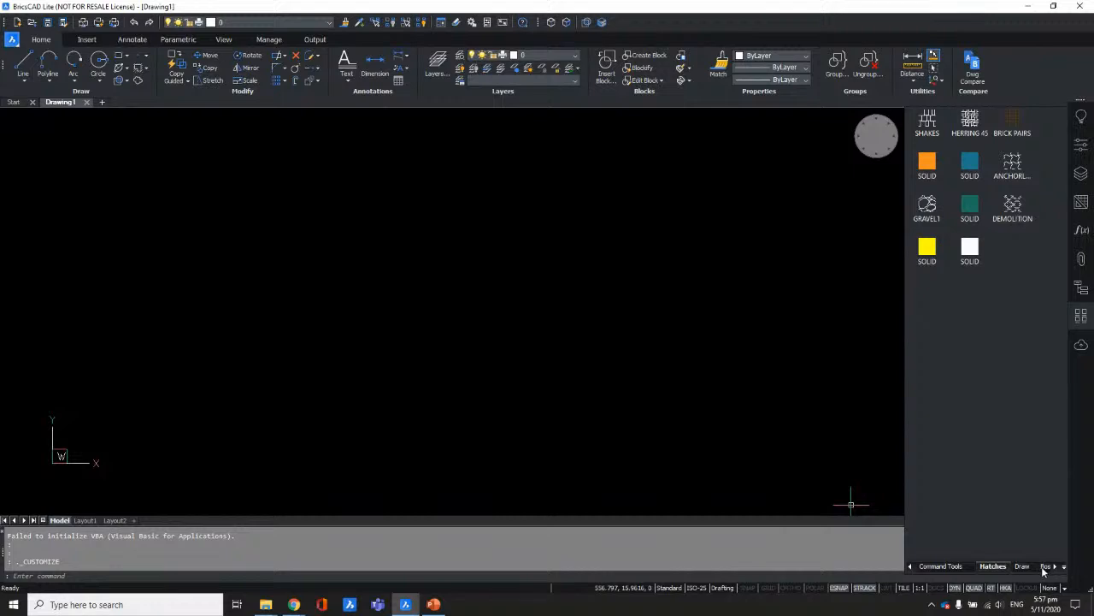
left_click(1032, 568)
left_click(1045, 568)
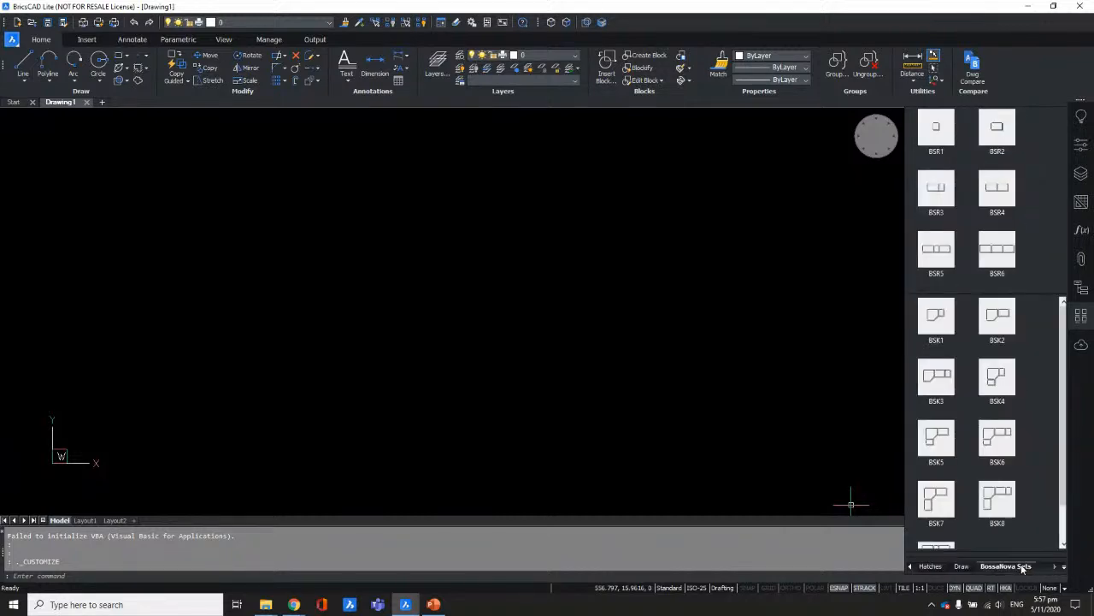
Step: Insert the BSR1 cabinet block in an isometric view, accepting the default rotation
left_click(937, 127)
scroll(466, 317, "down", 5)
middle_click_drag(466, 365, 551, 366, "shift")
scroll(552, 365, "down", 3)
left_click(466, 354)
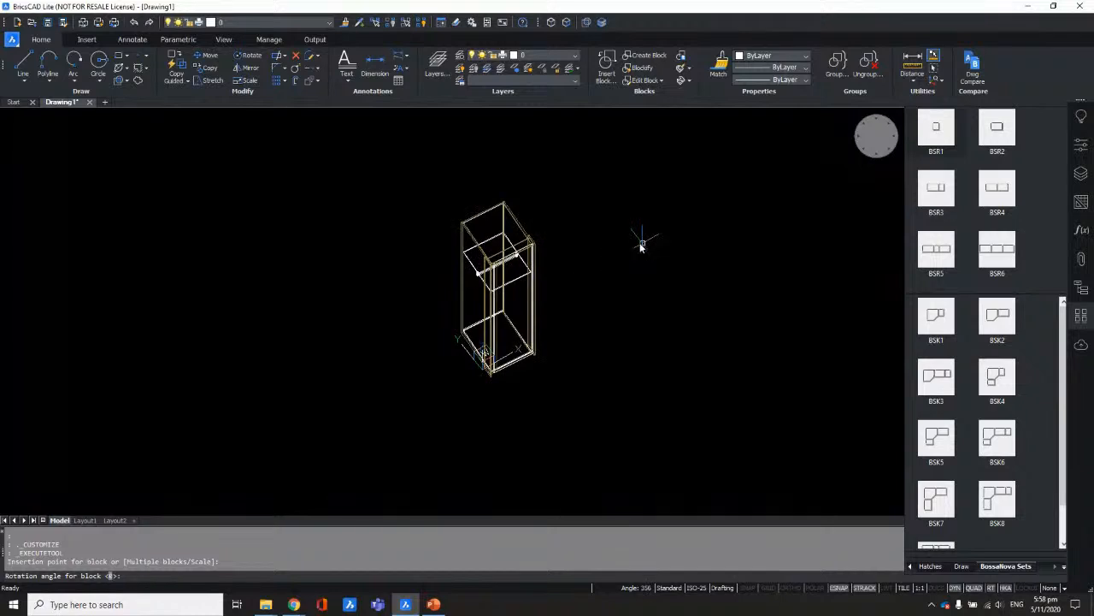
left_click(642, 246)
Step: Shade the cabinet in the Conceptual visual style, then switch to Modeling
right_click(881, 135)
mouse_move(902, 173)
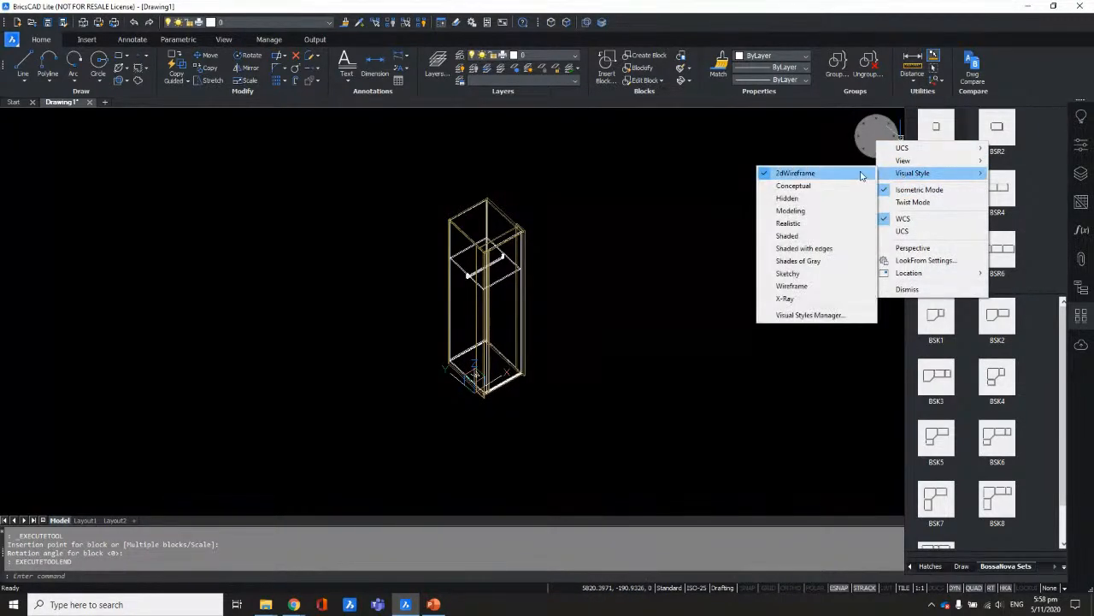
left_click(838, 188)
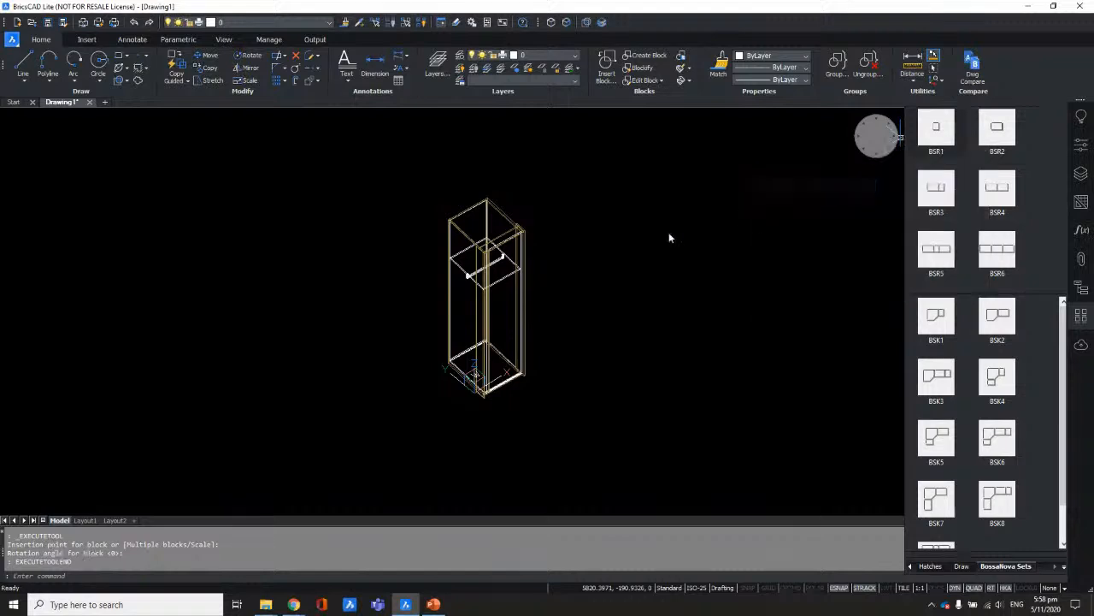
scroll(573, 282, "down", 2)
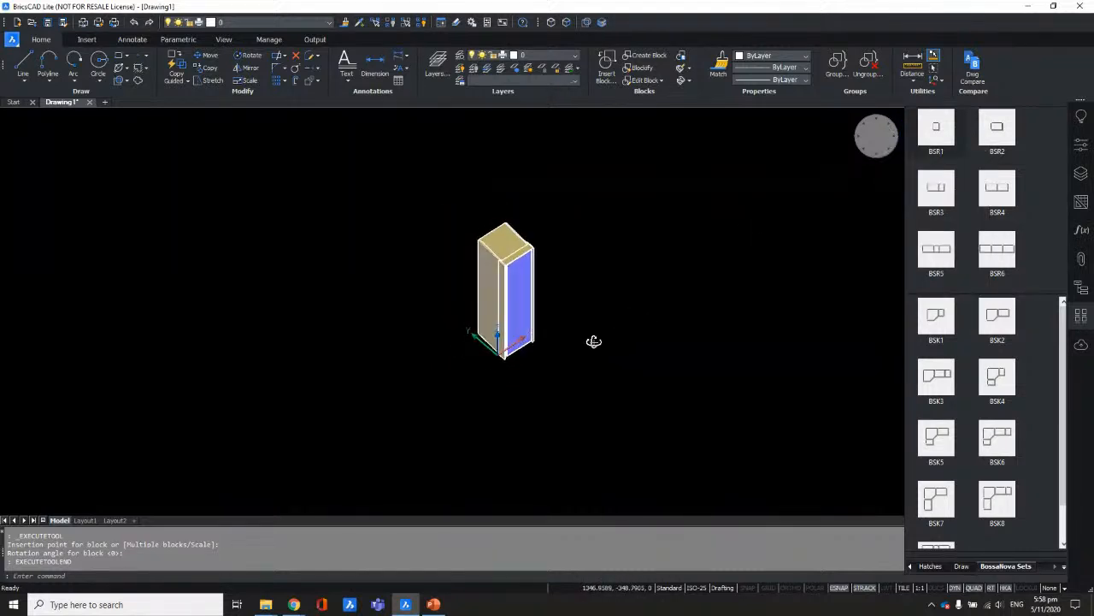
right_click(878, 142)
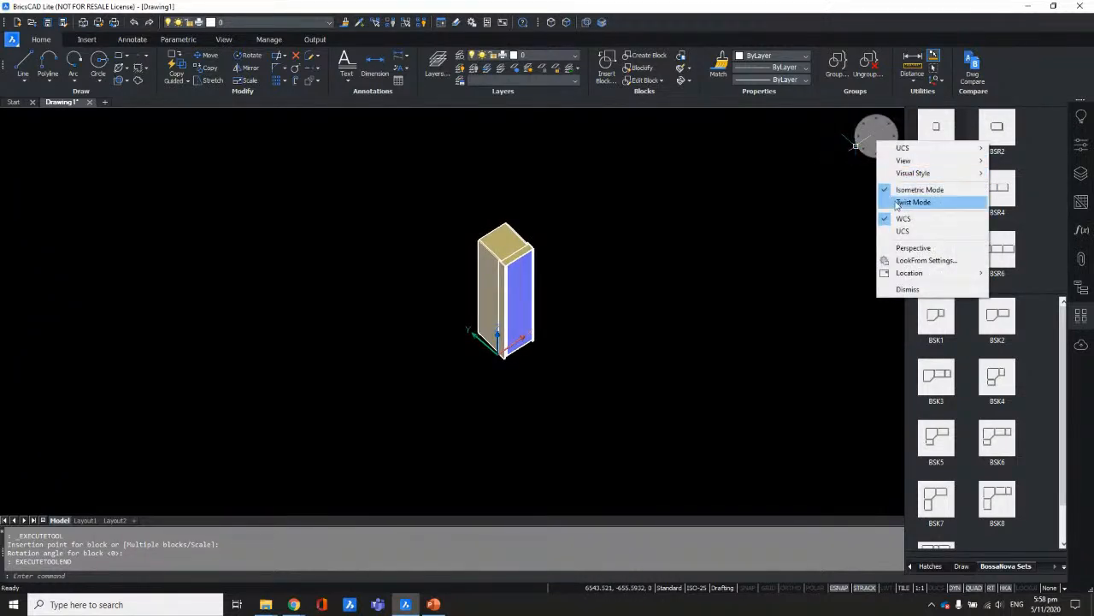
mouse_move(900, 174)
left_click(791, 210)
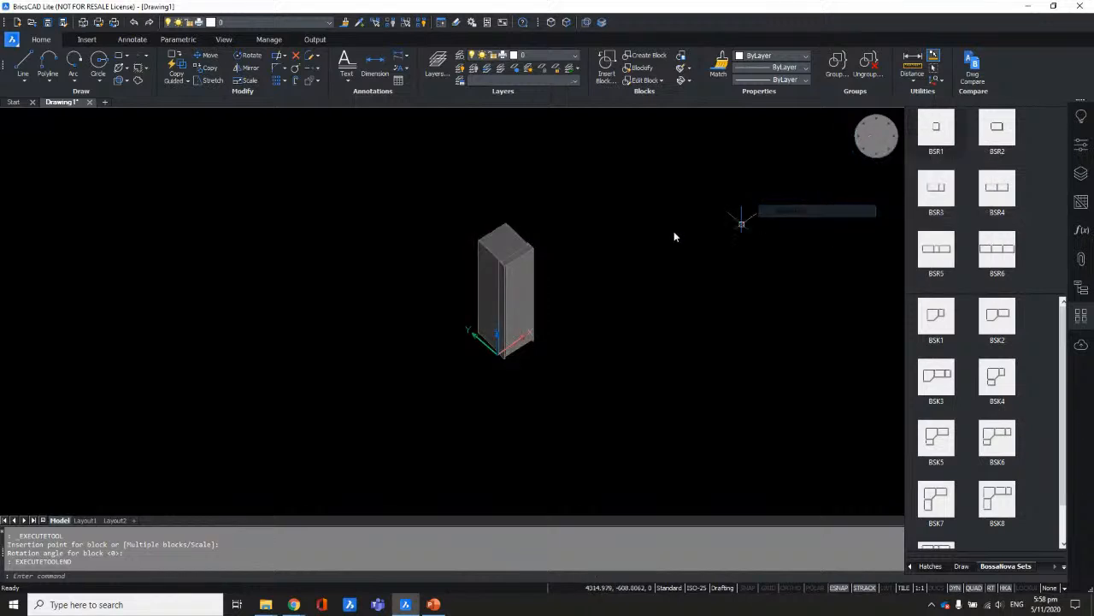
middle_click_drag(559, 293, 573, 313, "shift")
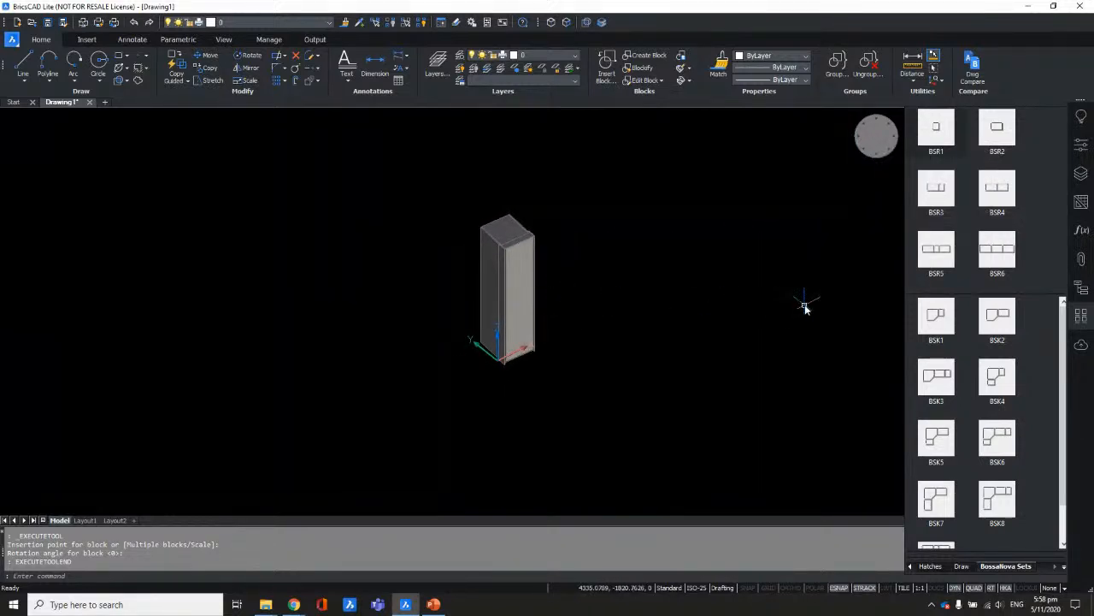
Step: Repeat the block insertion to place a second, wider cabinet beside the first at rotation 0
key("Return")
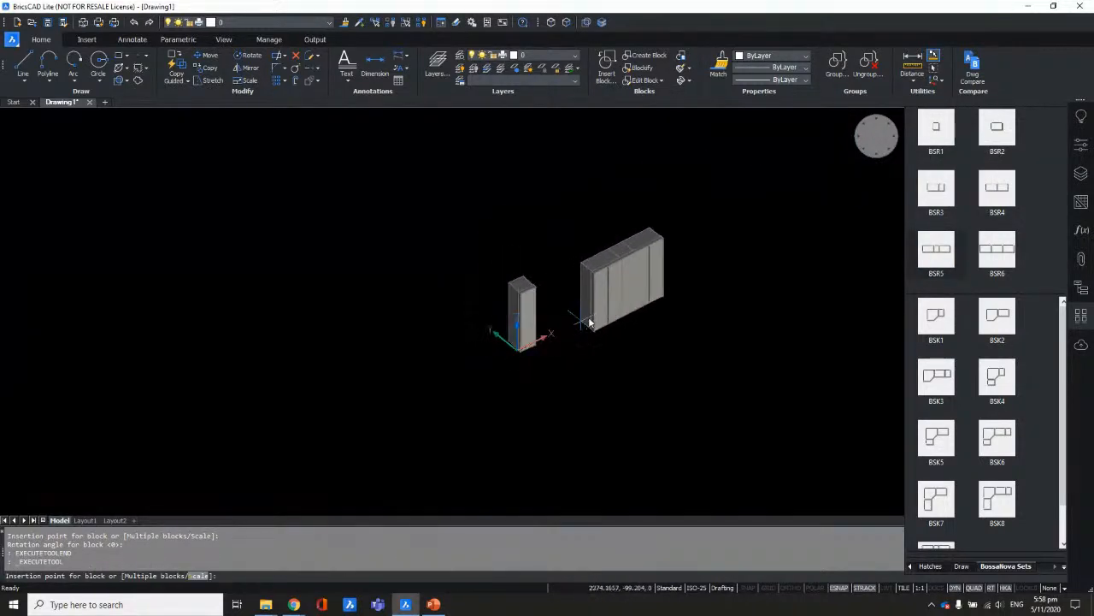
left_click(579, 318)
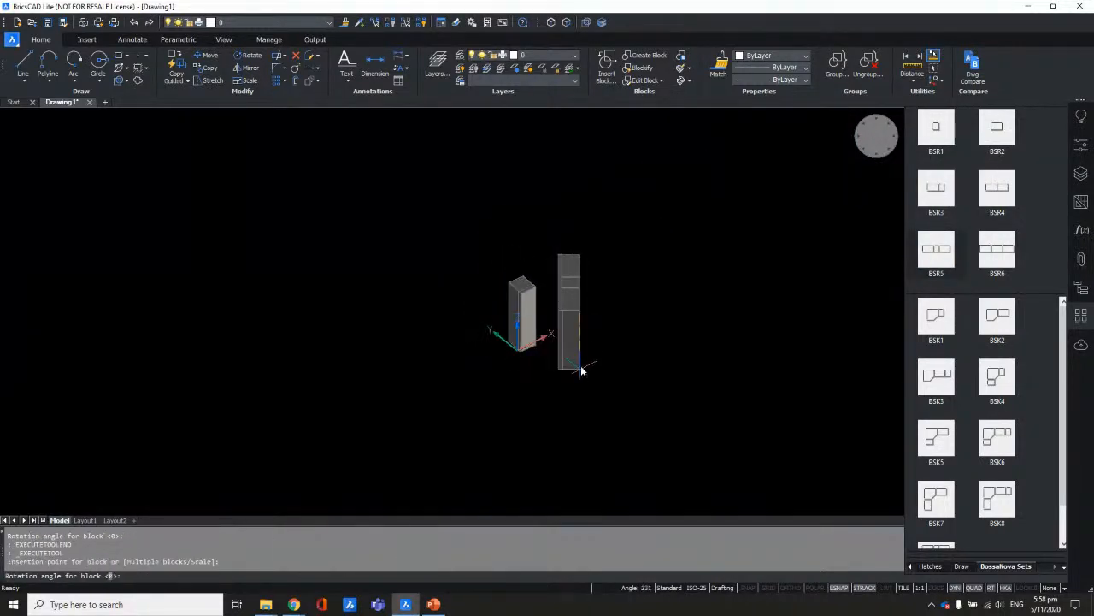
left_click(684, 265)
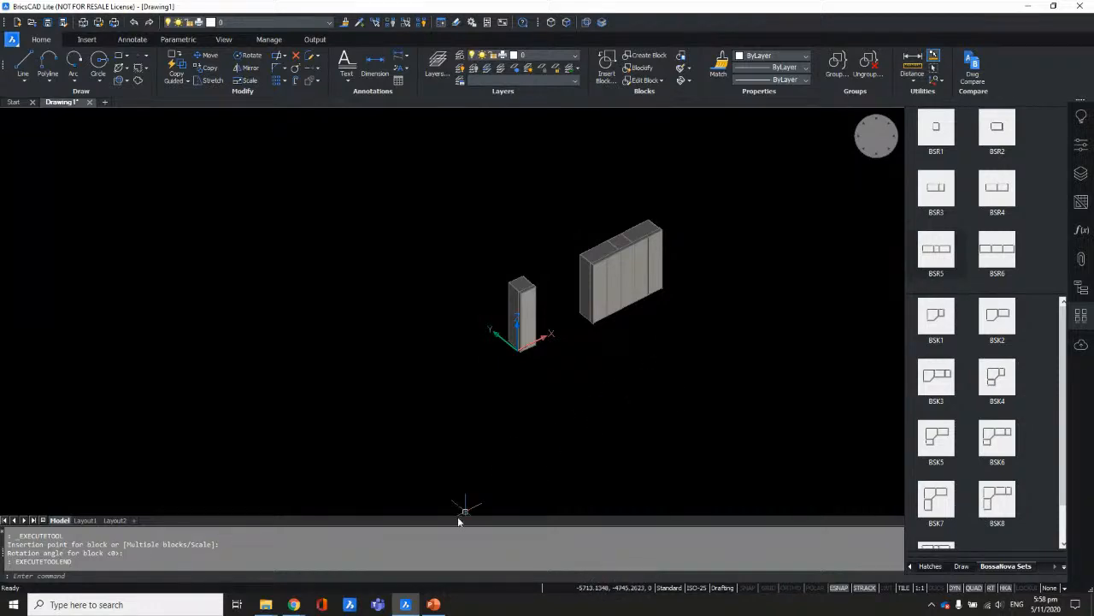
mouse_move(267, 605)
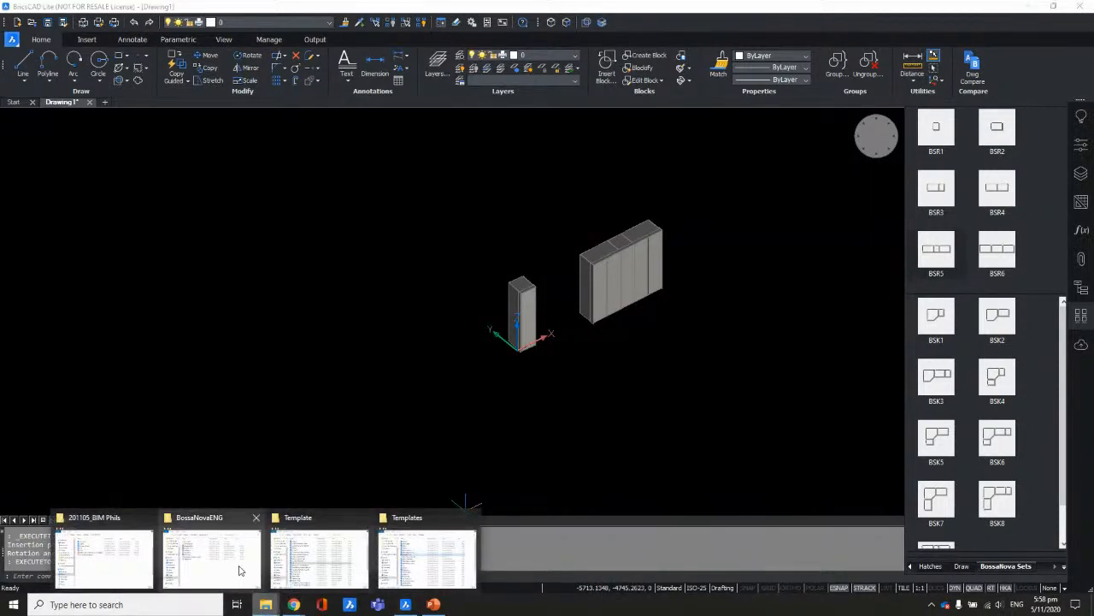
left_click(240, 568)
left_click(494, 265)
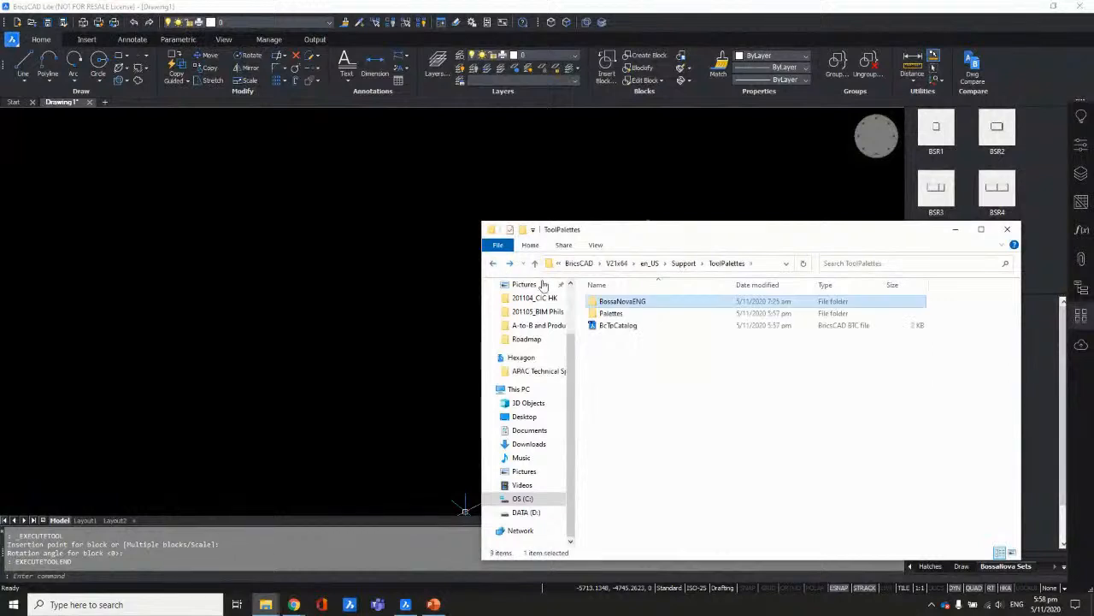
left_click(494, 264)
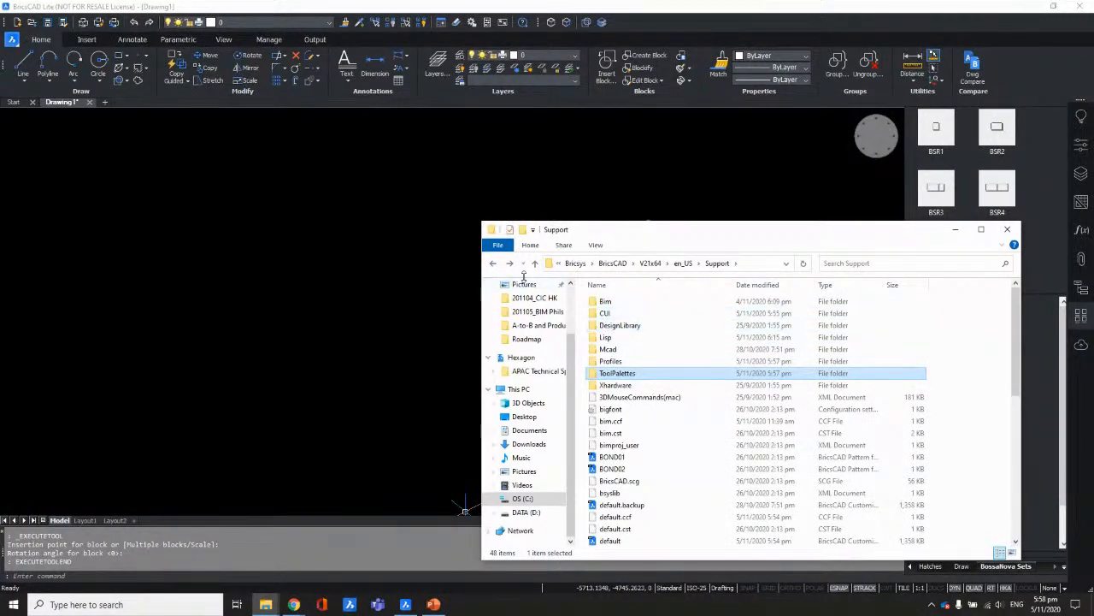
left_click(495, 264)
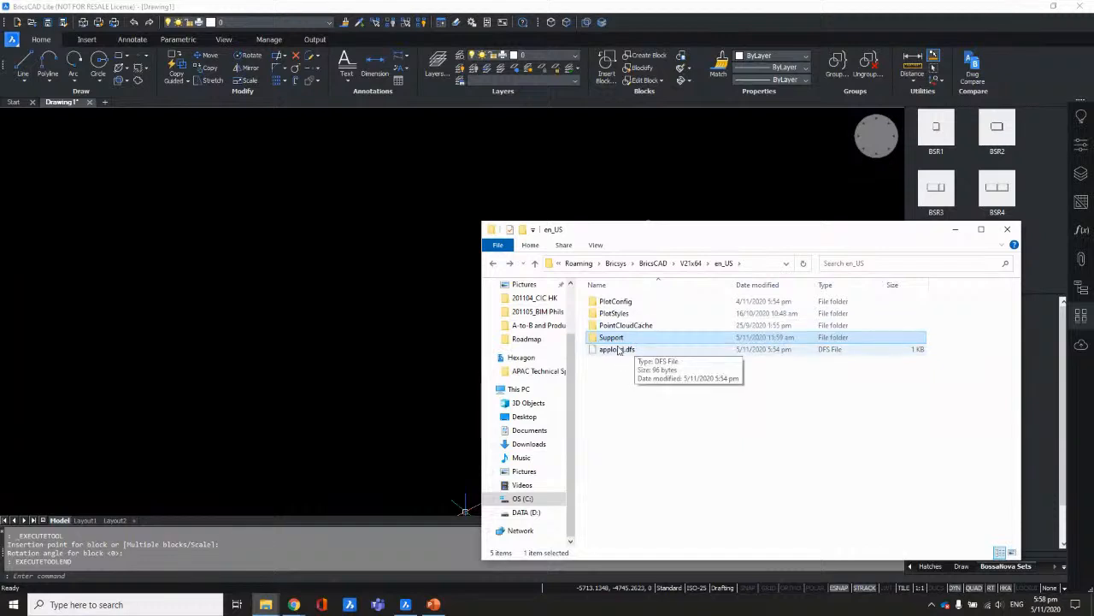
double_click(616, 302)
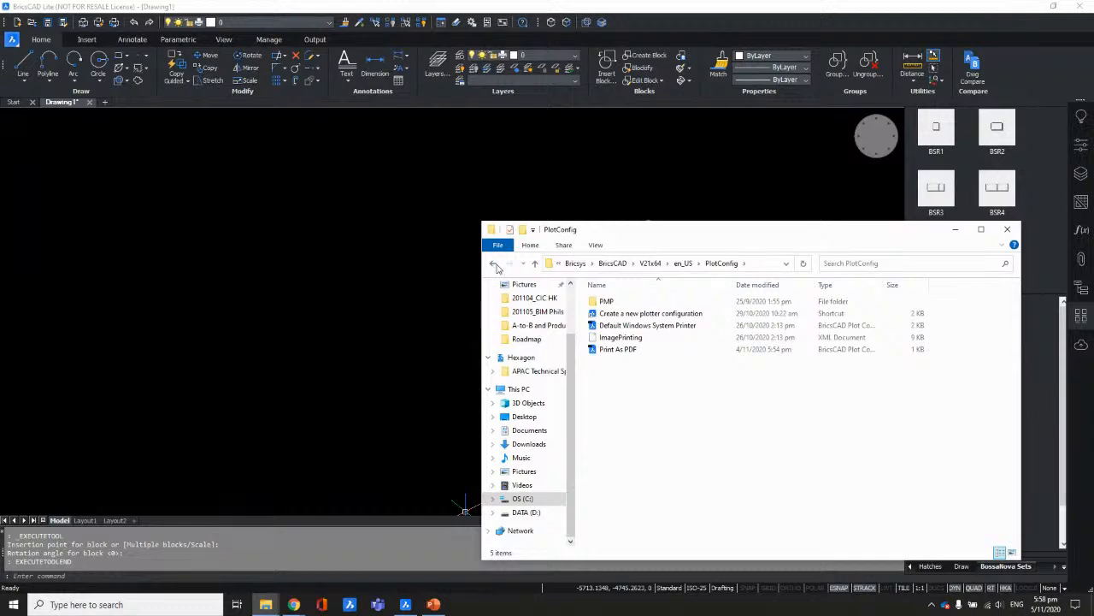
left_click(494, 265)
double_click(615, 314)
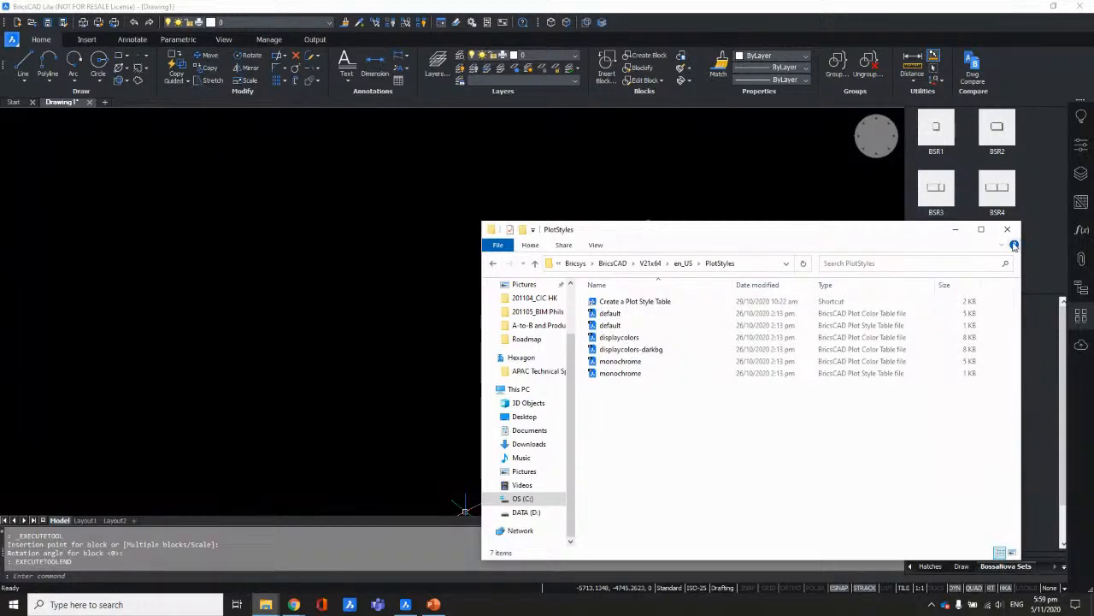
left_click(493, 265)
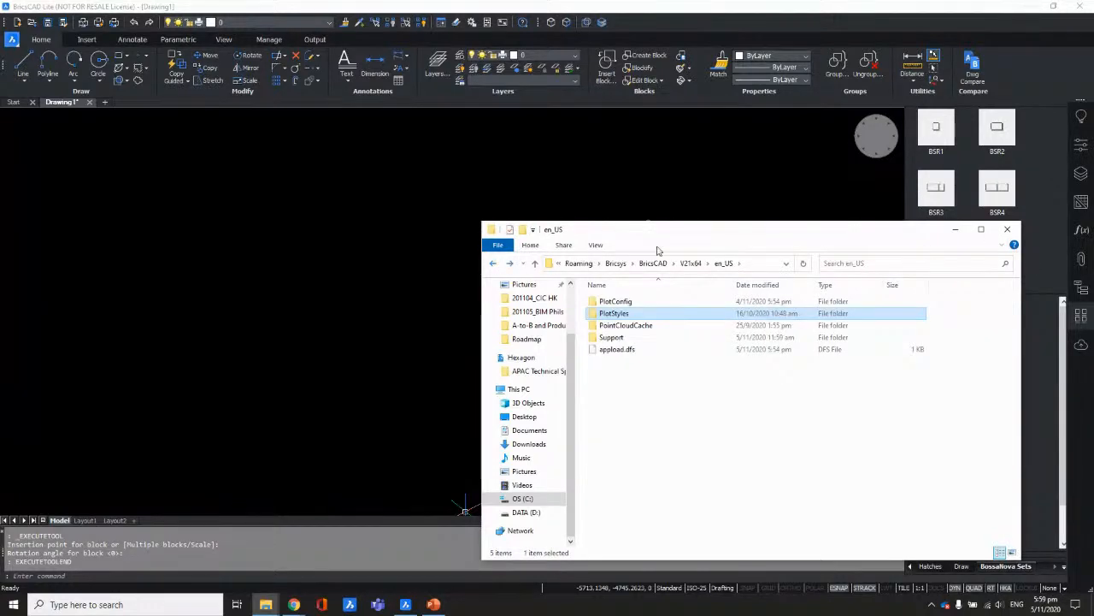
left_click(716, 214)
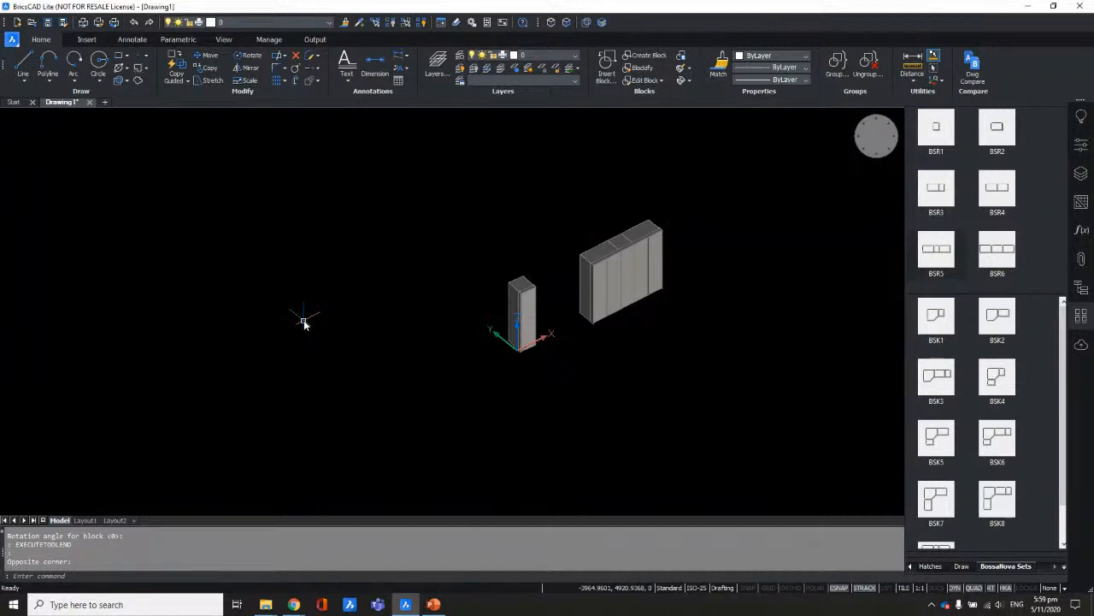
Step: Open the User Profile Manager with PROFILEMANAGER and look over the Default and PALAFOX_BIM profiles
type("profilemanager")
key("Return")
left_click(489, 268)
left_click(477, 259)
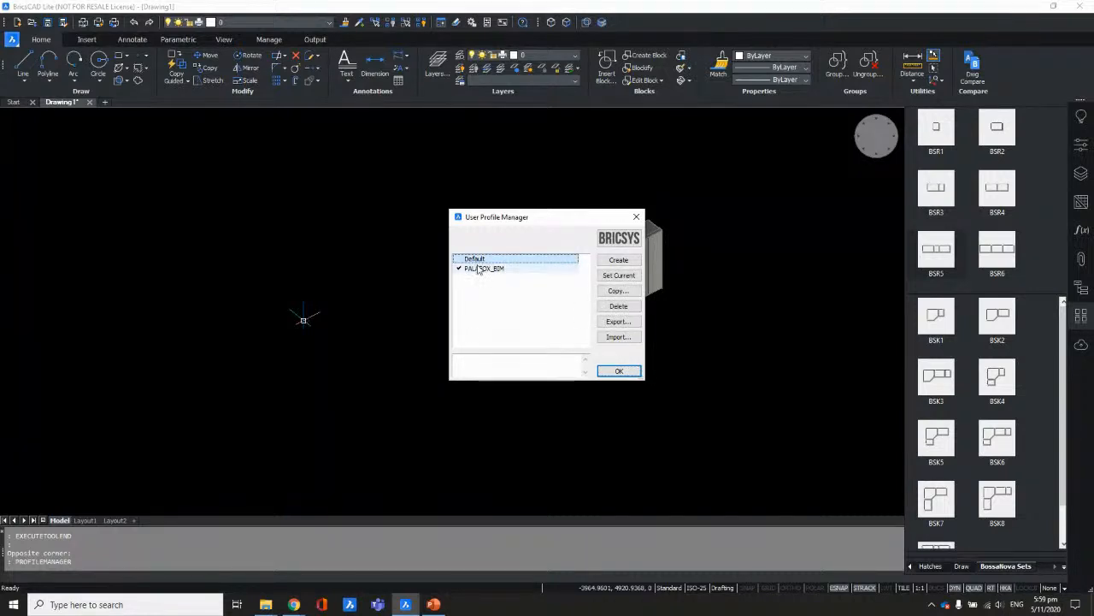
left_click(476, 259)
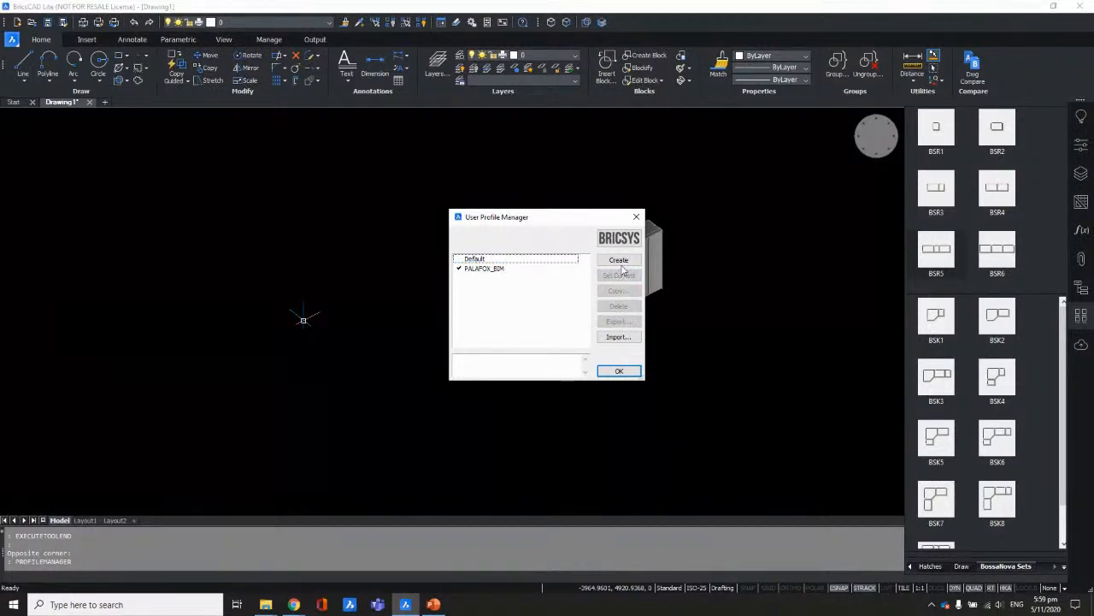
Step: Create a new profile named CLF_2d and set it as the current profile
left_click(619, 260)
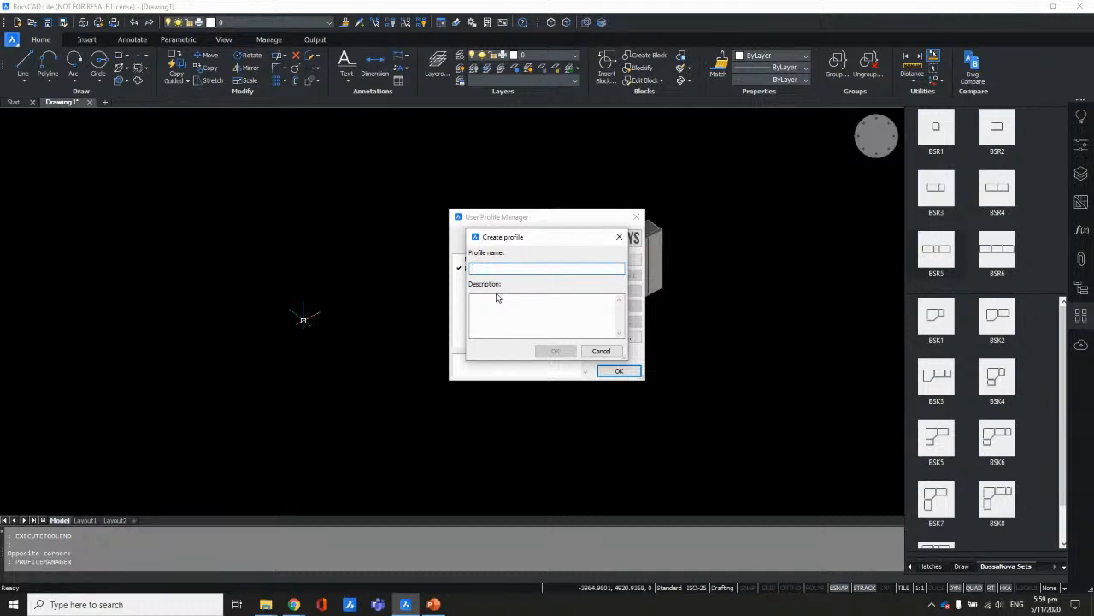
type("BIM")
key("BackSpace")
key("BackSpace")
key("BackSpace")
type("CLI_BIM")
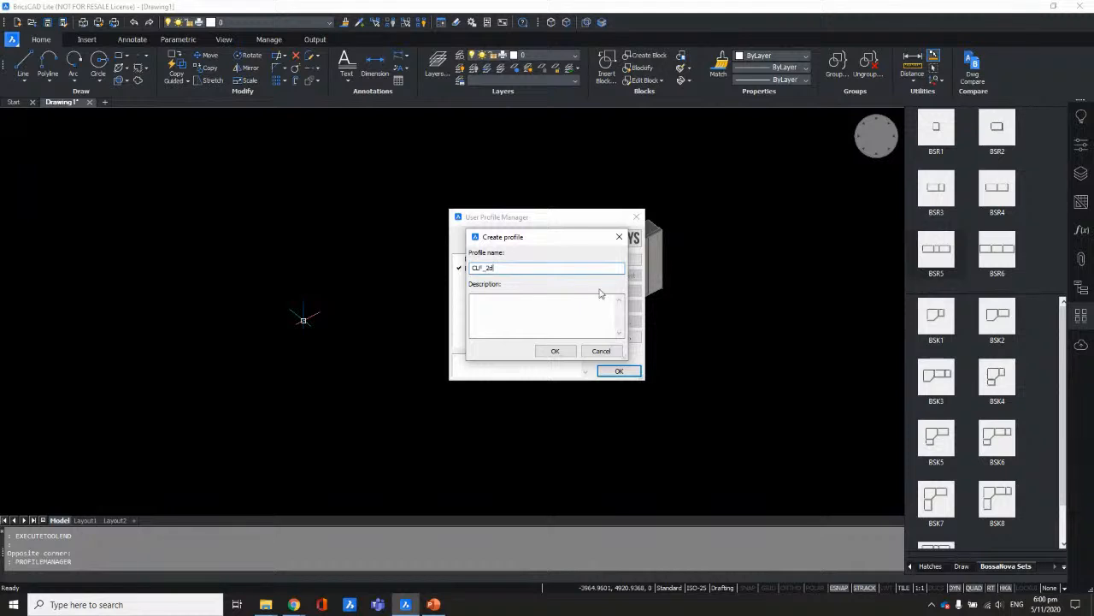
left_click(556, 351)
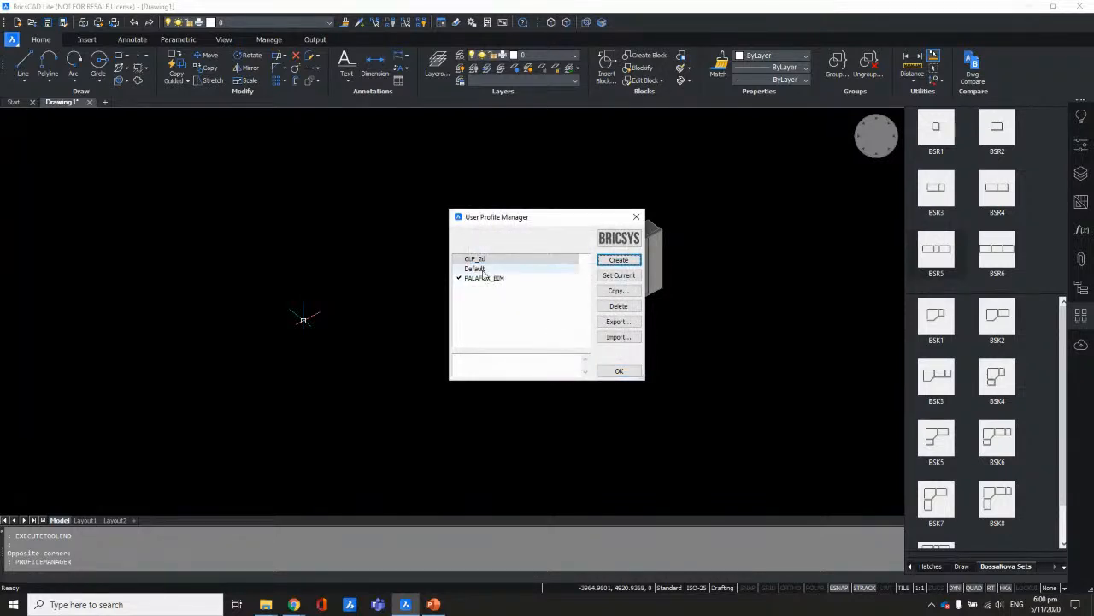
left_click(627, 277)
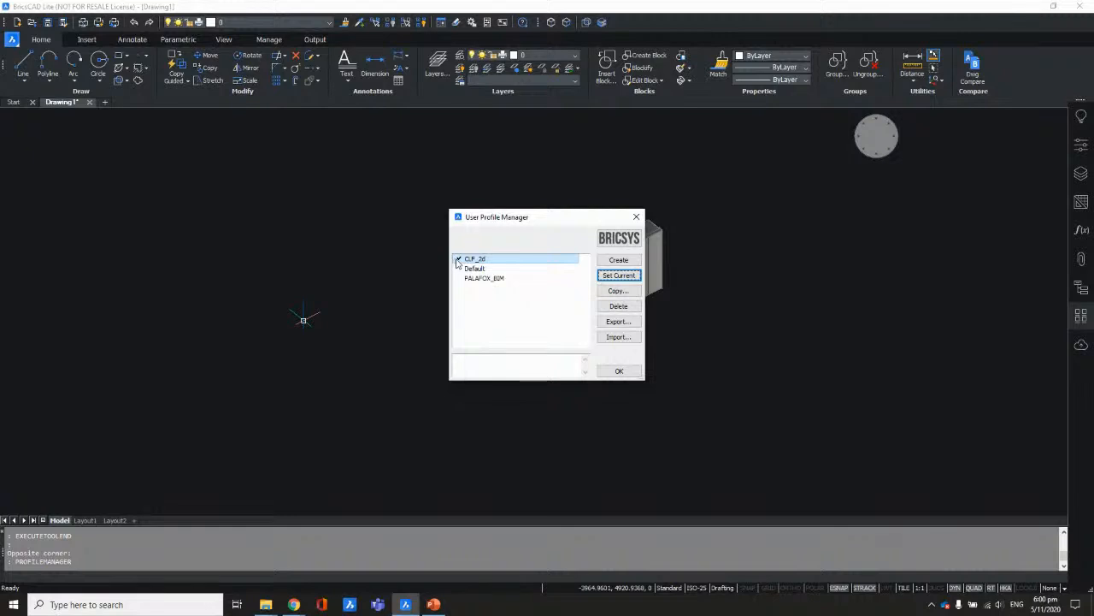
Step: Delete the PALAFOX_BIM profile, close the profile manager with OK, and switch to PowerPoint
left_click(618, 305)
left_click(577, 297)
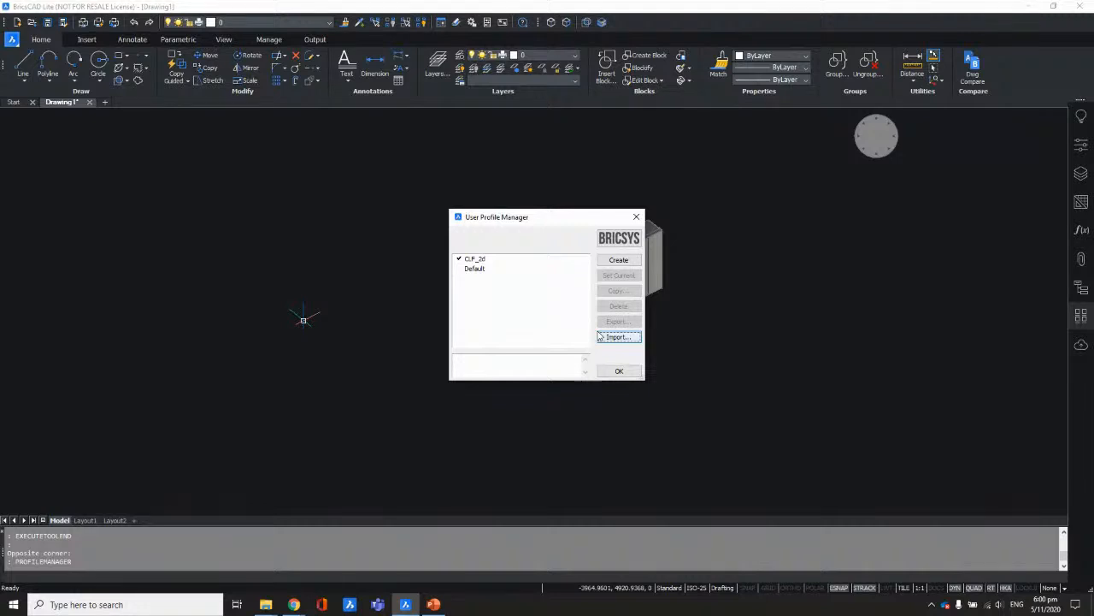
left_click(635, 377)
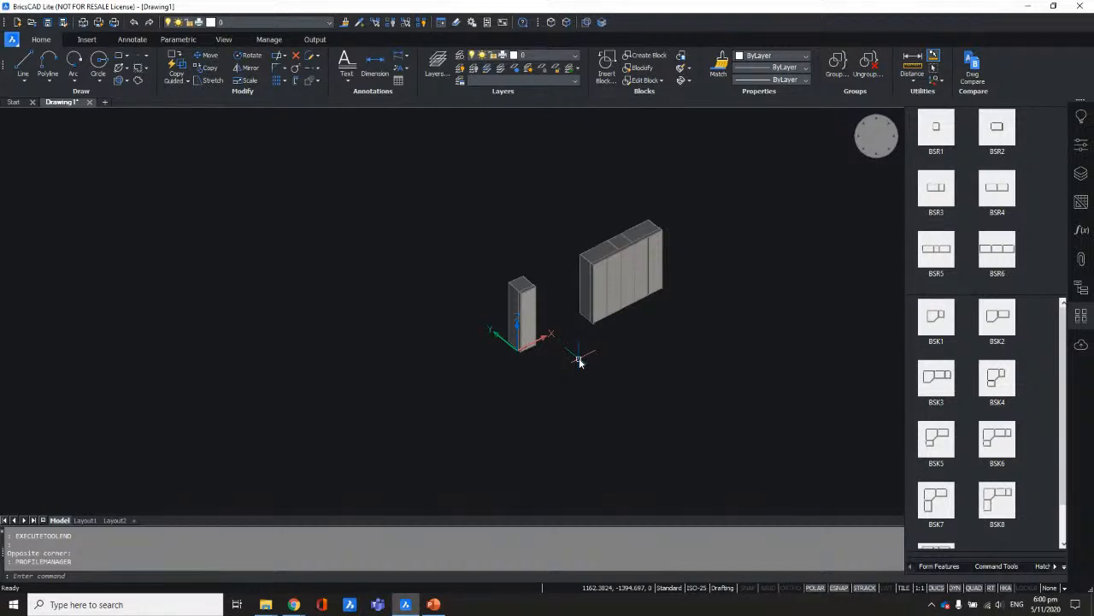
left_click(433, 605)
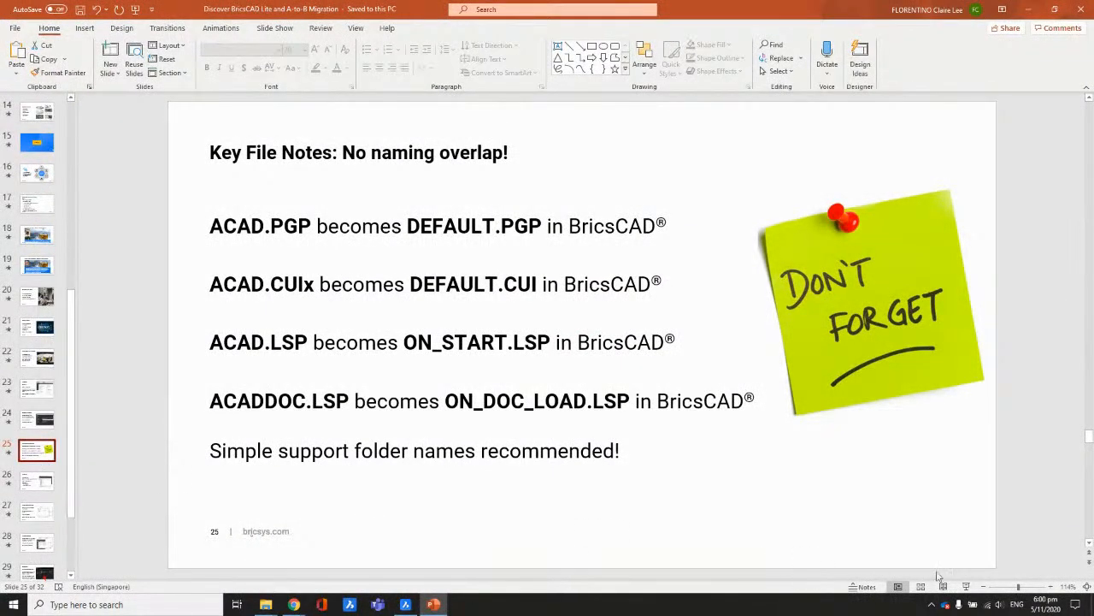
Step: Start the slide show from slide 25 and advance to slide 26, 'Migrate LISP'
left_click(966, 586)
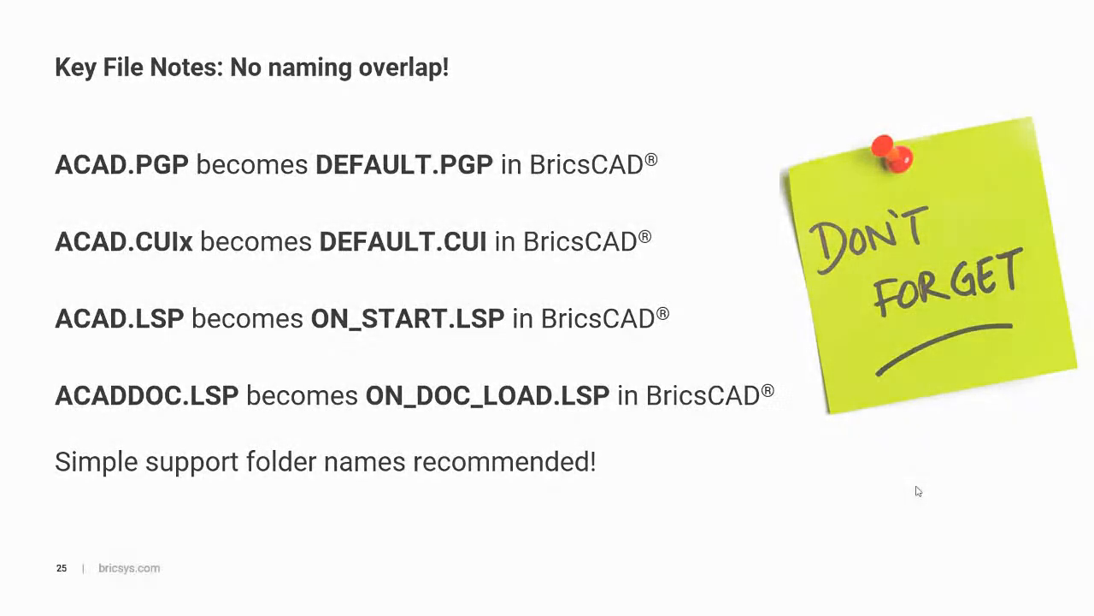
left_click(918, 491)
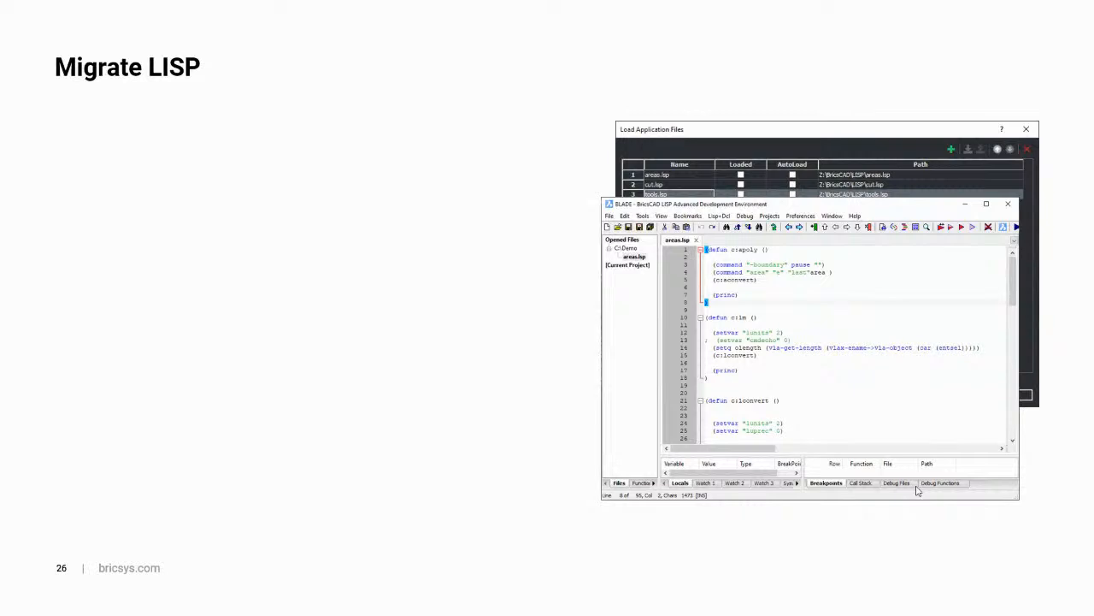